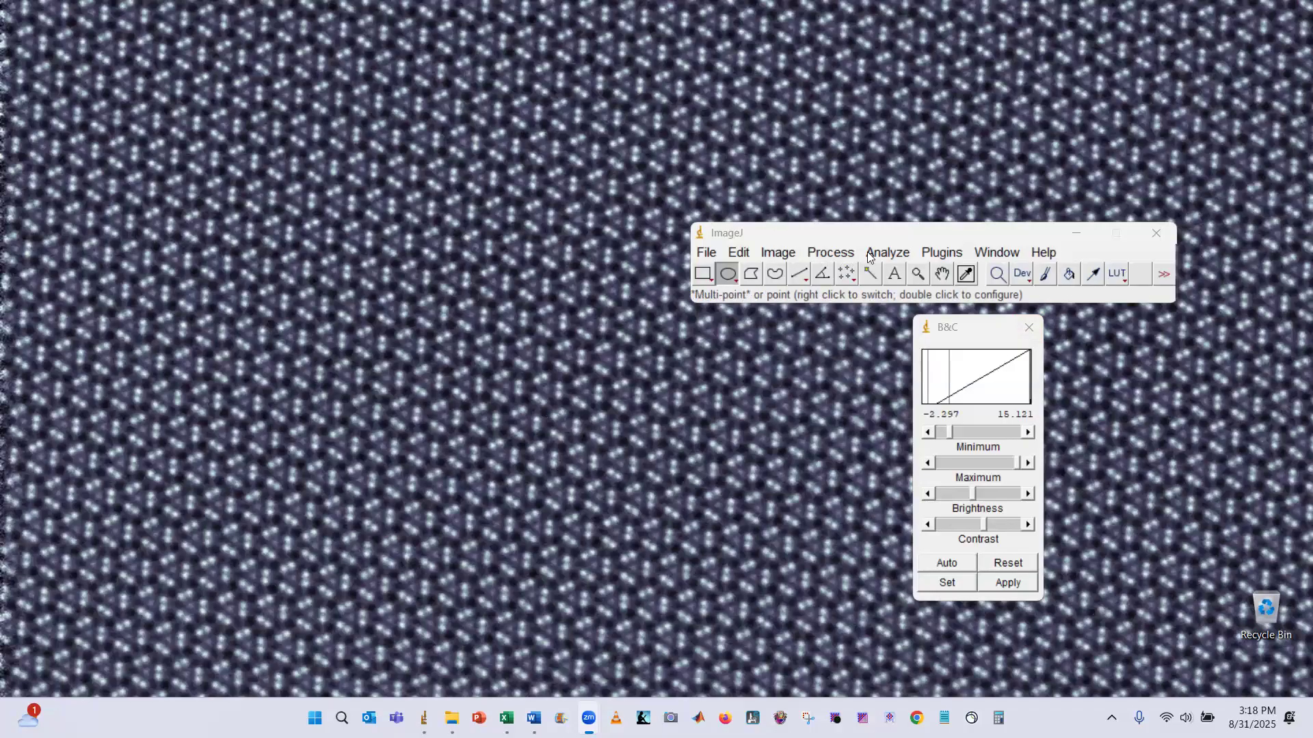
Rearrange the ImageJ toolbar and Brightness/Contrast windows on the desktop
left_click_drag(904, 232, 921, 177)
left_click(978, 328)
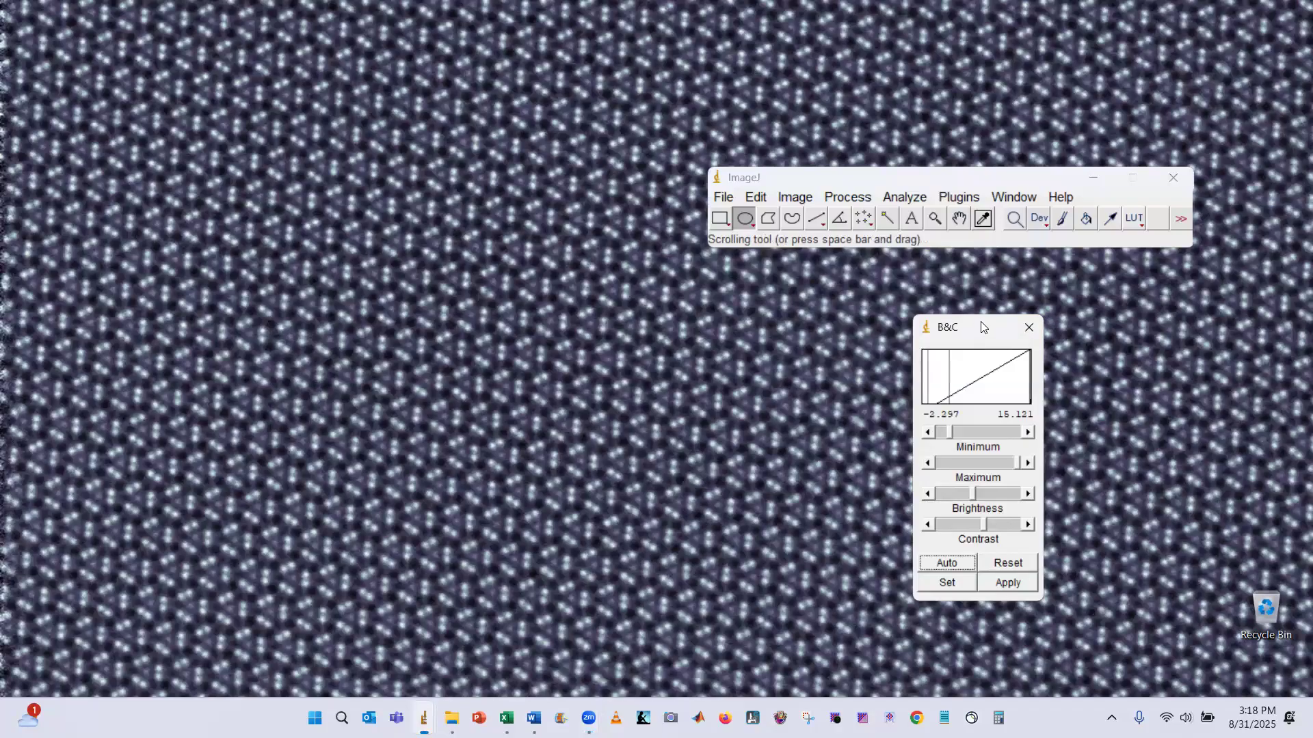
left_click_drag(985, 325, 999, 316)
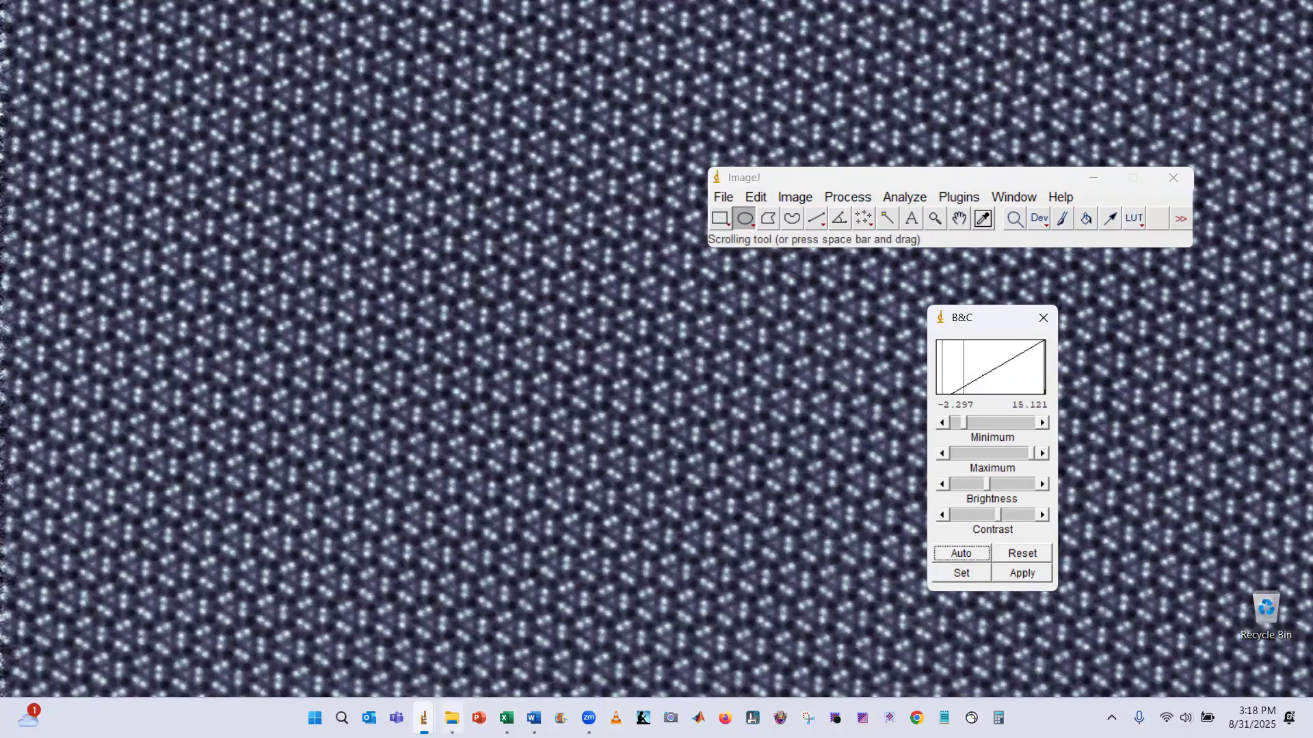
Open the 300kV_calibration folder in File Explorer
left_click(451, 718)
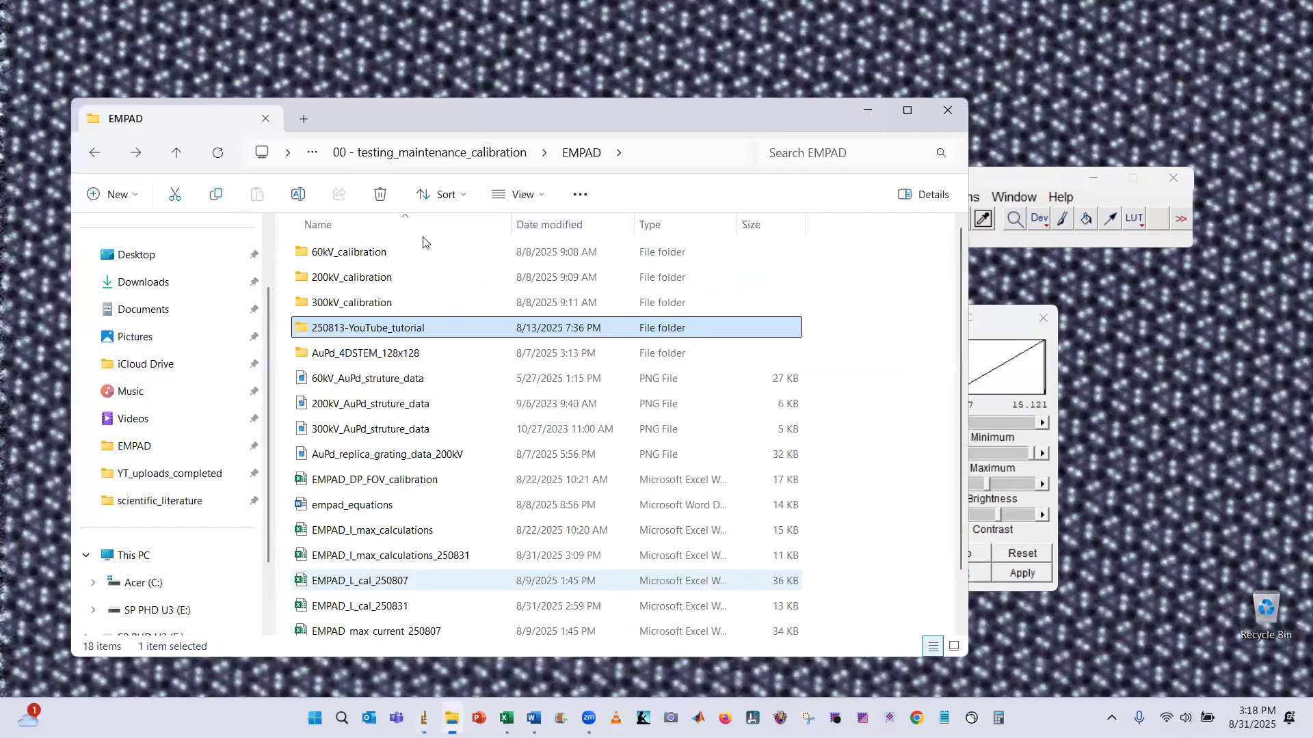
double_click(376, 302)
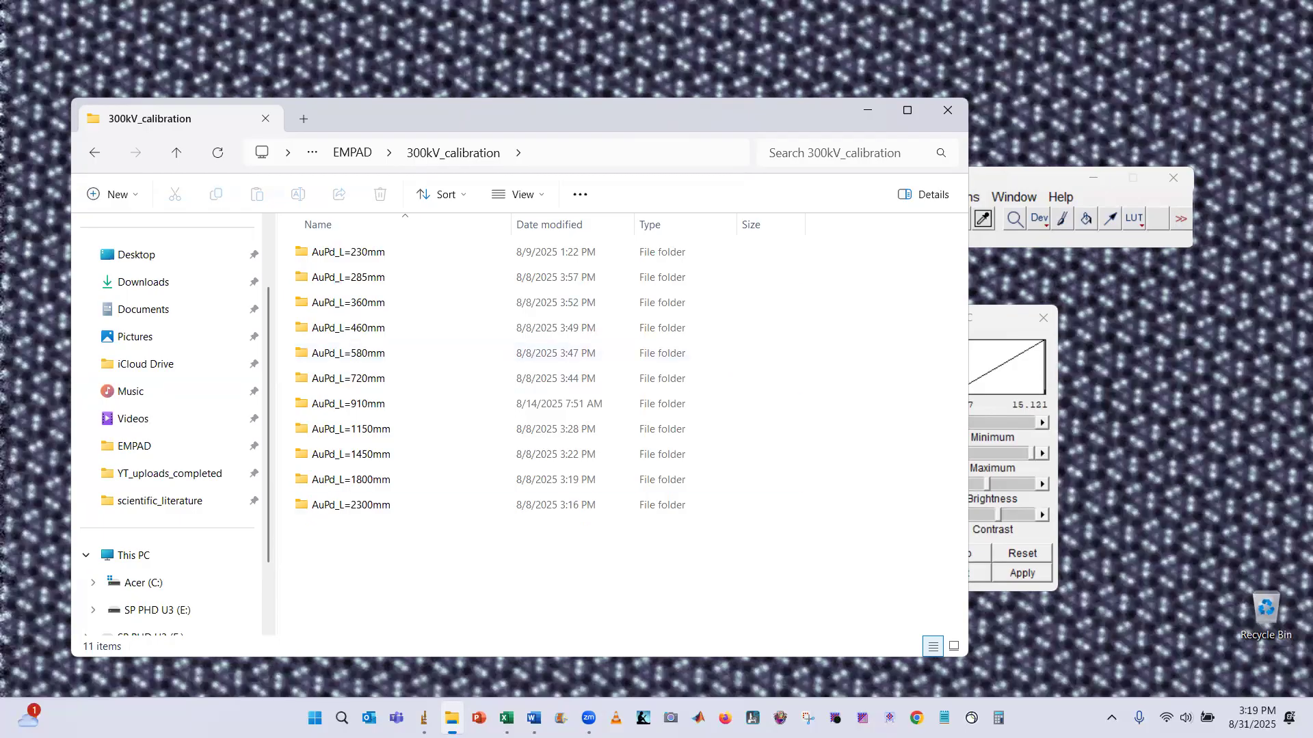
Review the 300kV sheet of the EMPAD_L_cal_250831 workbook, then minimize the spreadsheet
mouse_move(506, 717)
left_click(596, 628)
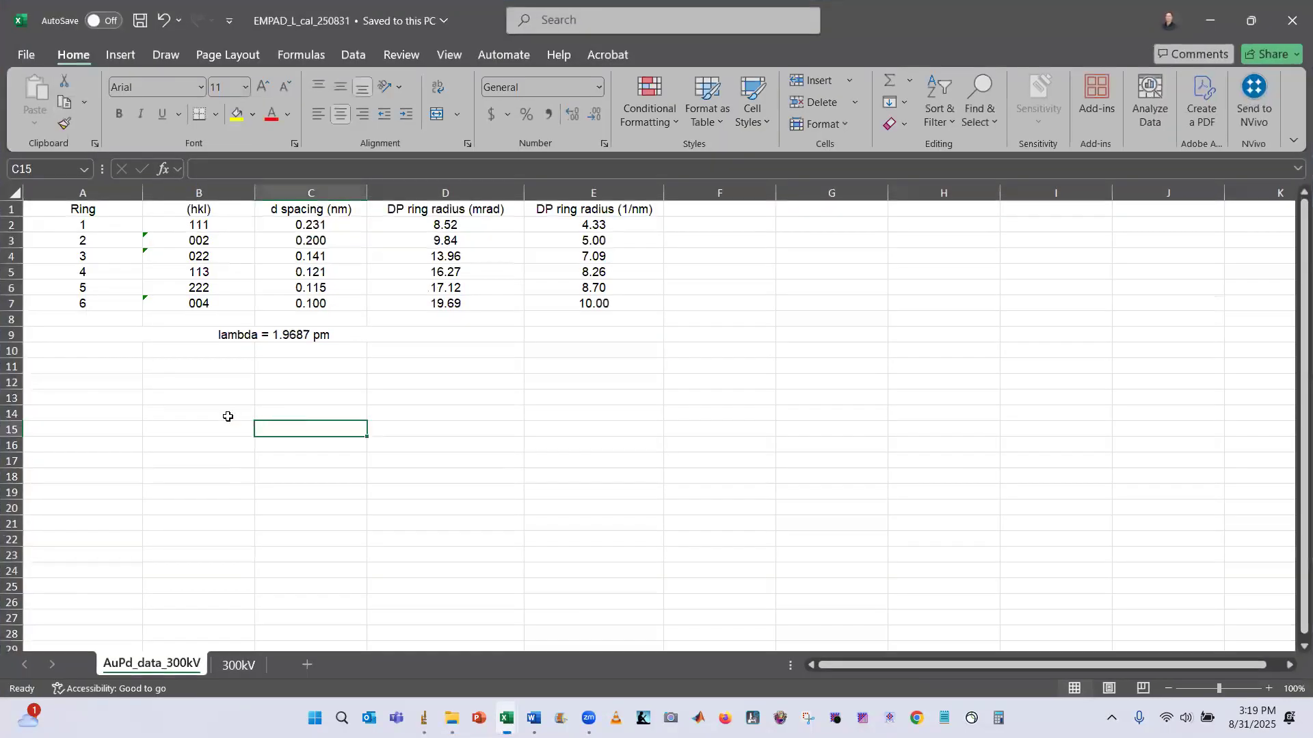
left_click(239, 664)
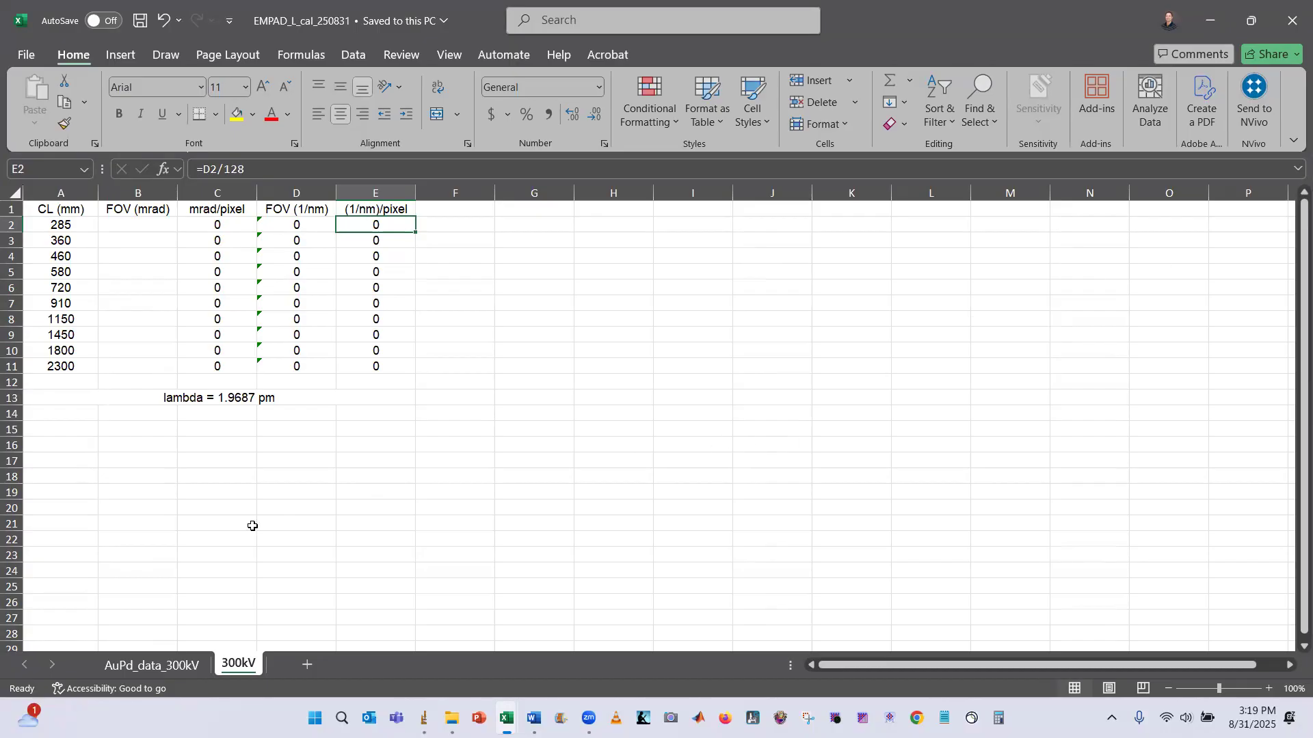
left_click(1211, 20)
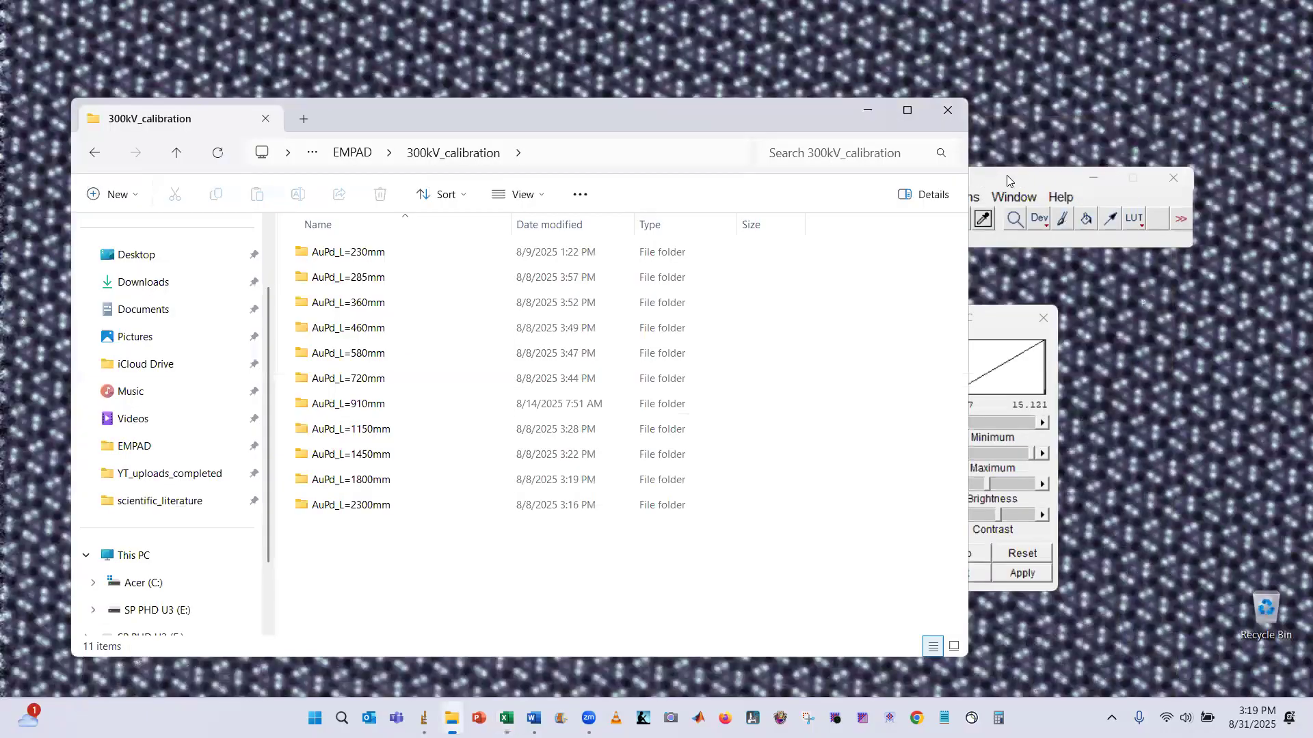
Open the AuPd_L=2300mm folder and select the series_x1000 file
left_click(1006, 175)
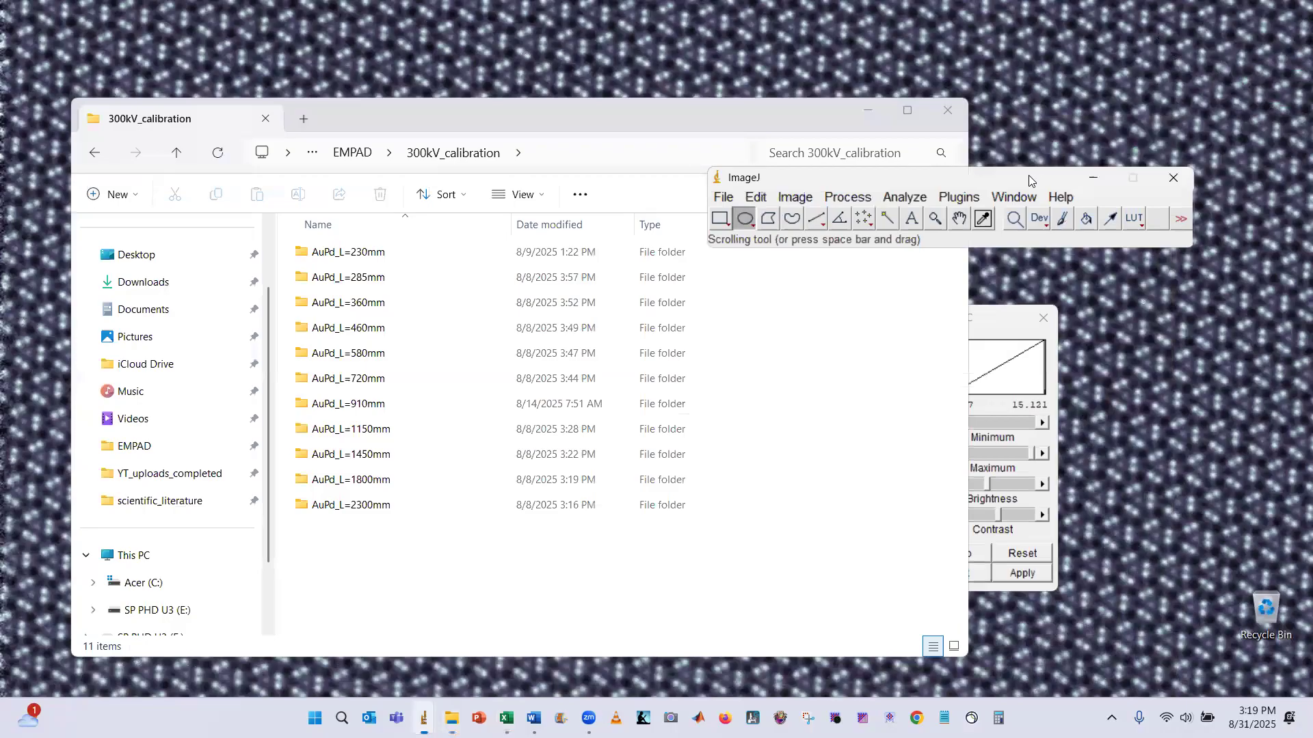
left_click_drag(1029, 180, 1032, 209)
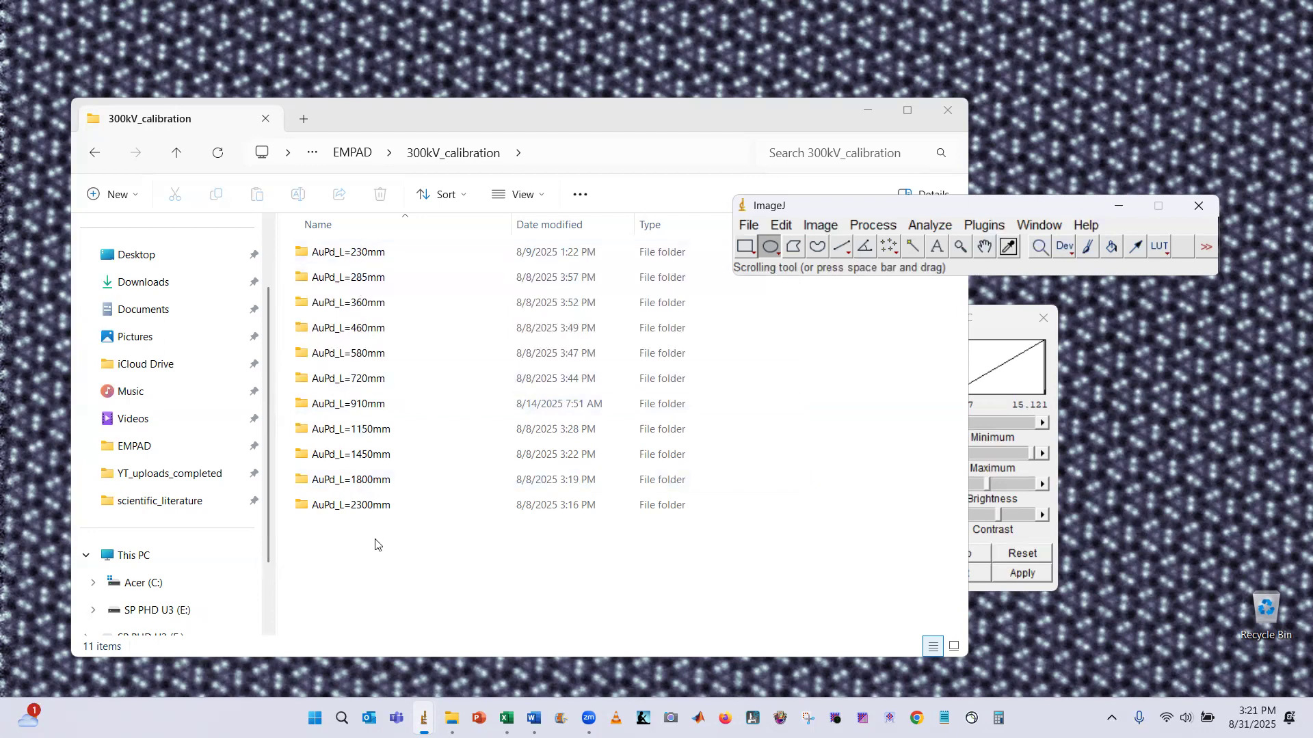
left_click(351, 514)
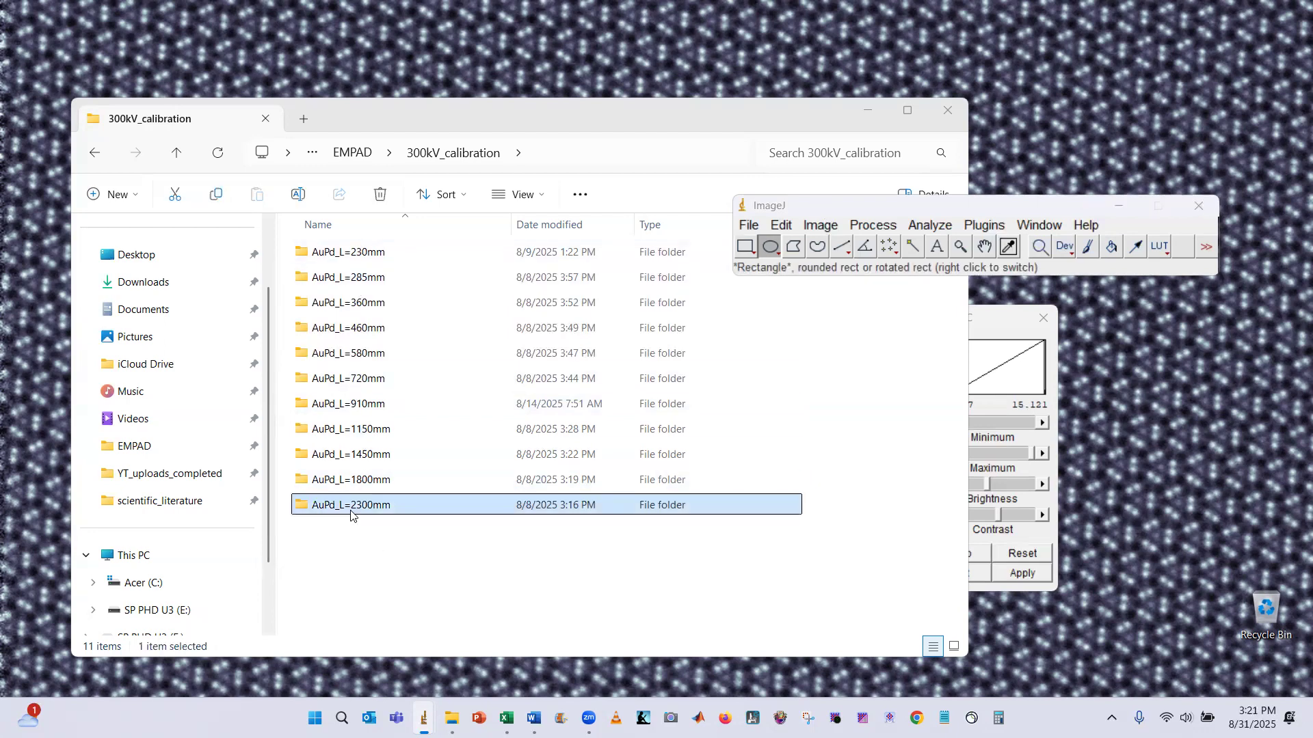
double_click(351, 514)
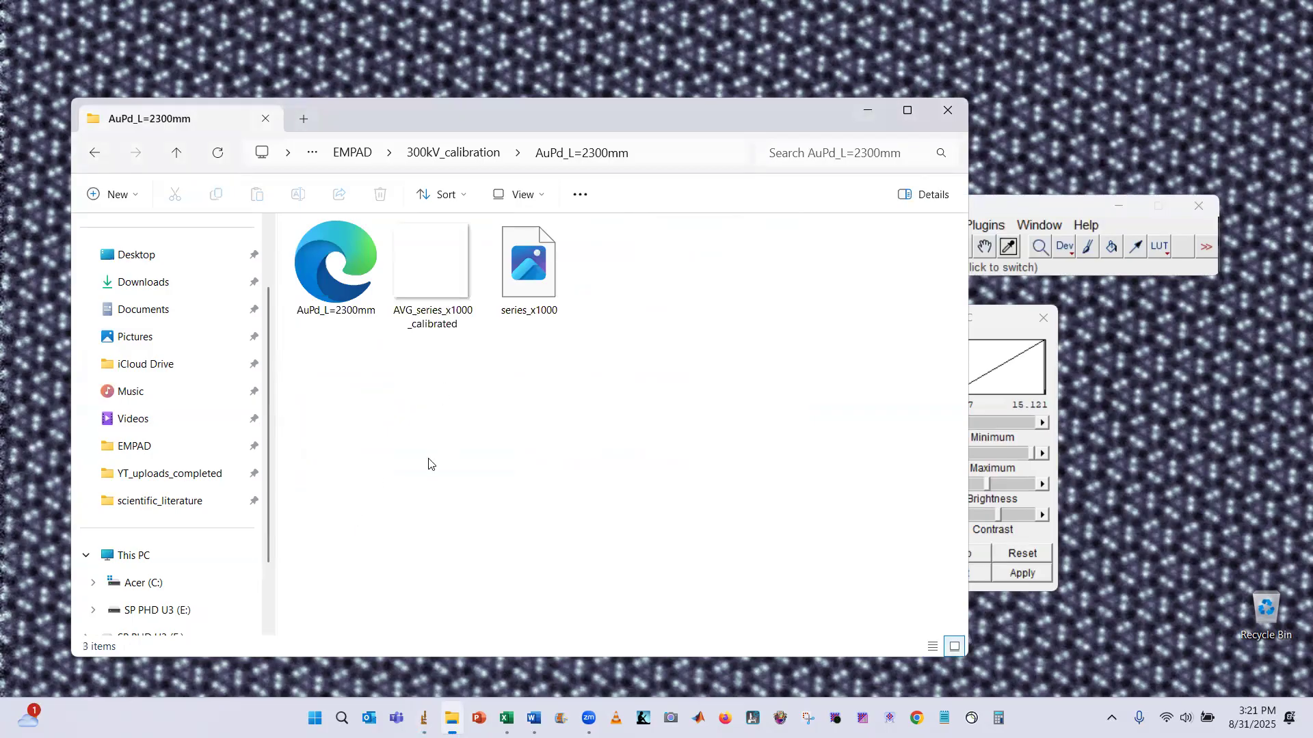
left_click(532, 301)
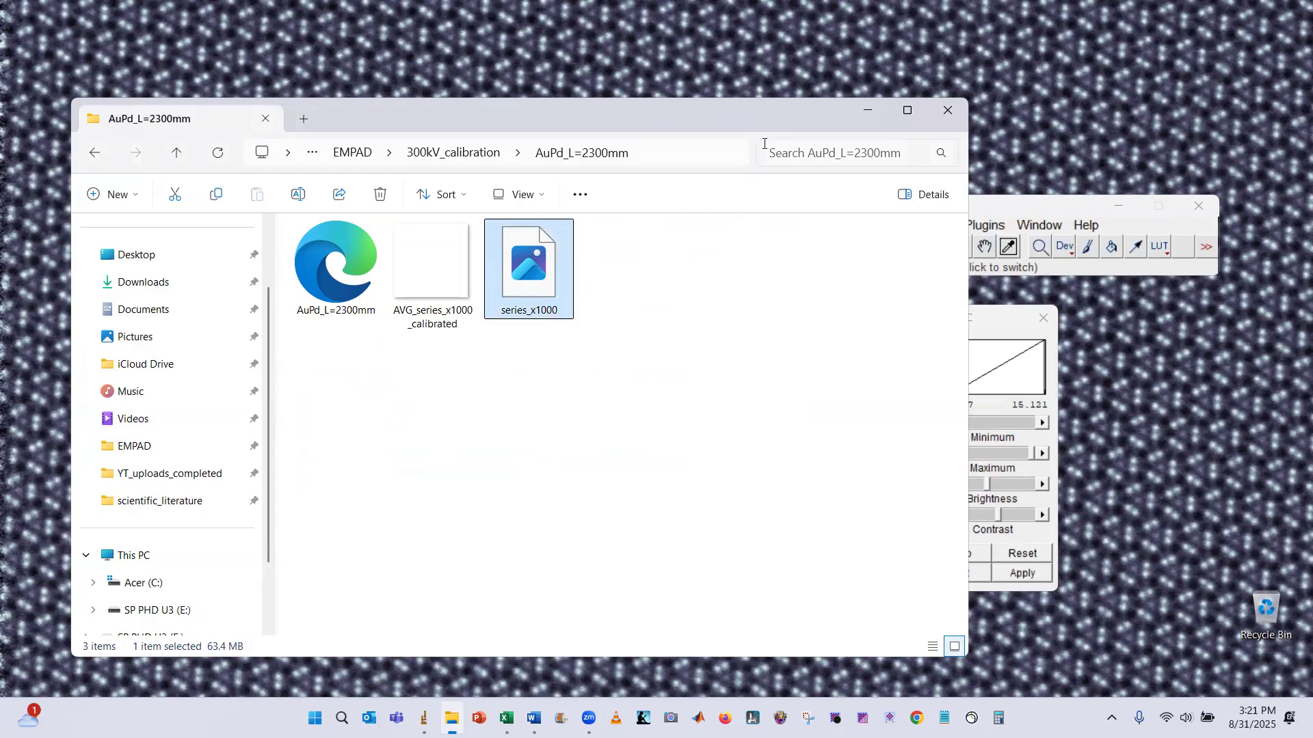
Import series_x1000 from AuPd_L=2300mm as a raw 32-bit Real, 128×128 virtual stack of 1000 images with 1024-byte gaps
left_click(1018, 211)
left_click(749, 226)
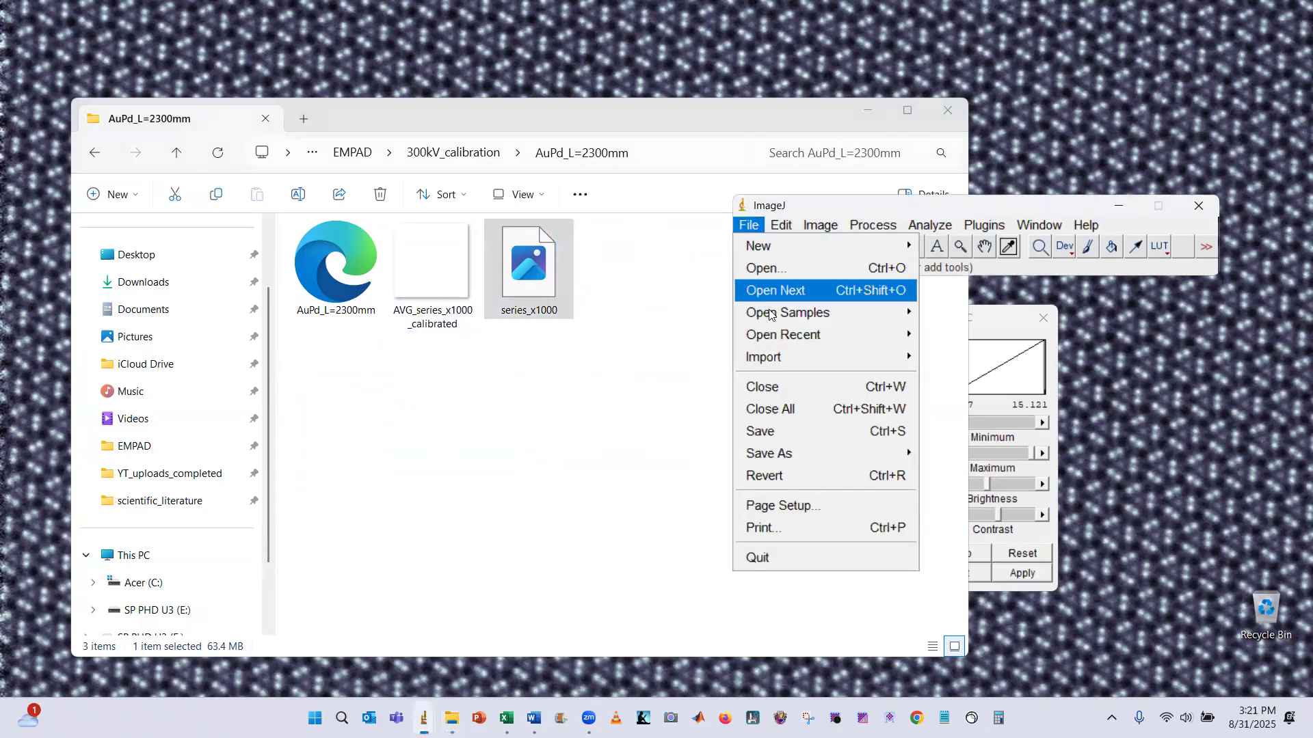
mouse_move(808, 352)
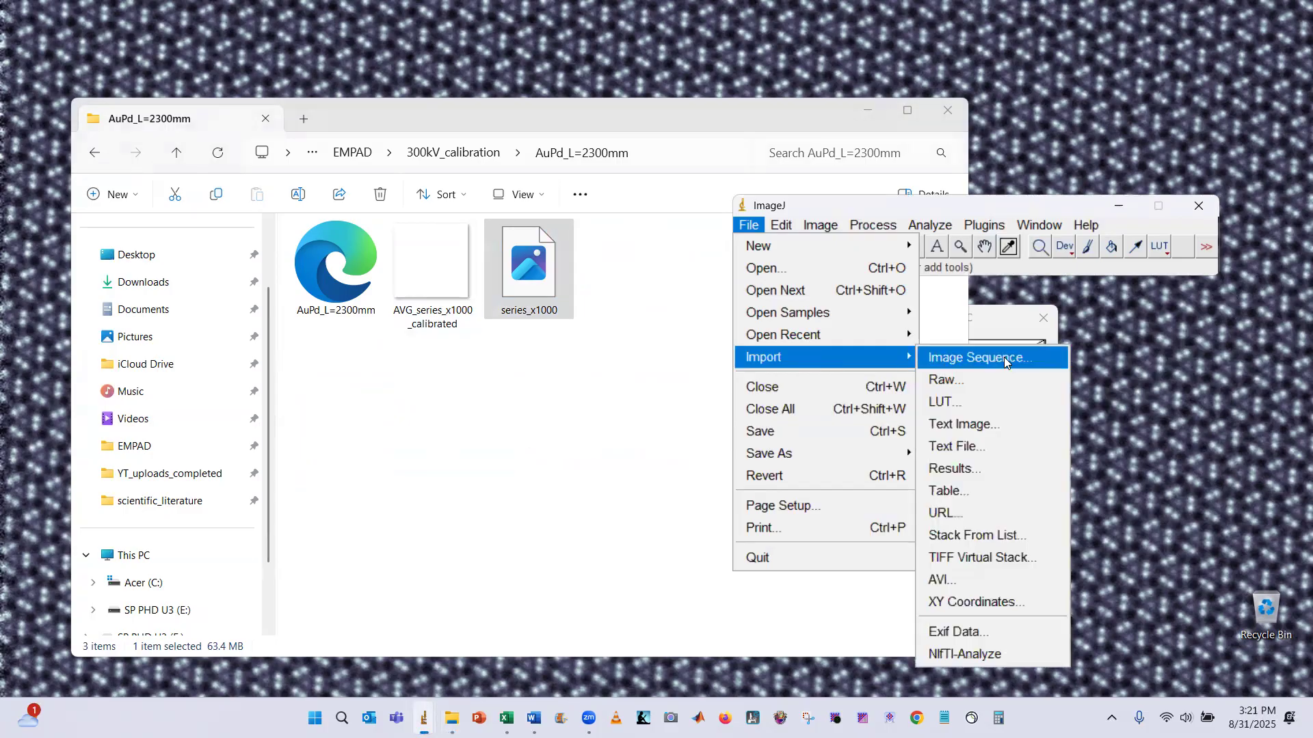
left_click(989, 384)
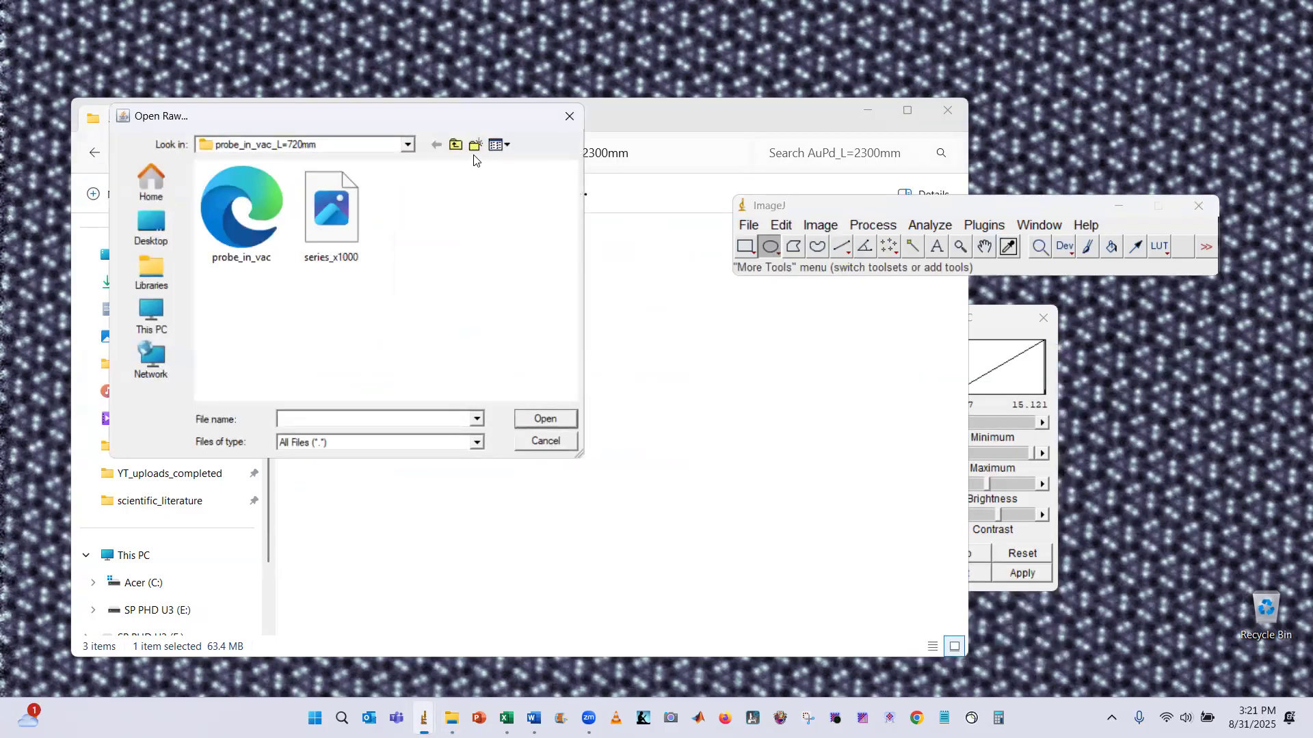
left_click(455, 145)
left_click(455, 146)
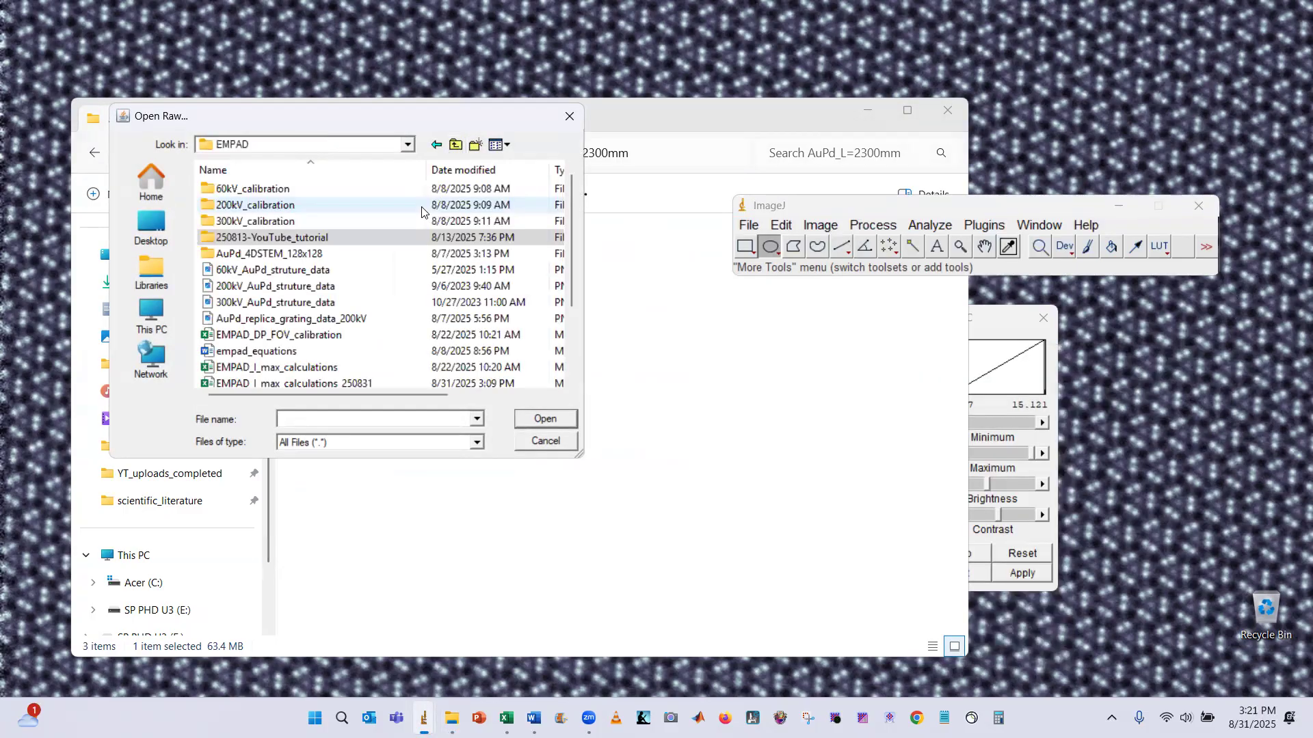
left_click(268, 222)
double_click(268, 222)
double_click(277, 352)
left_click(437, 213)
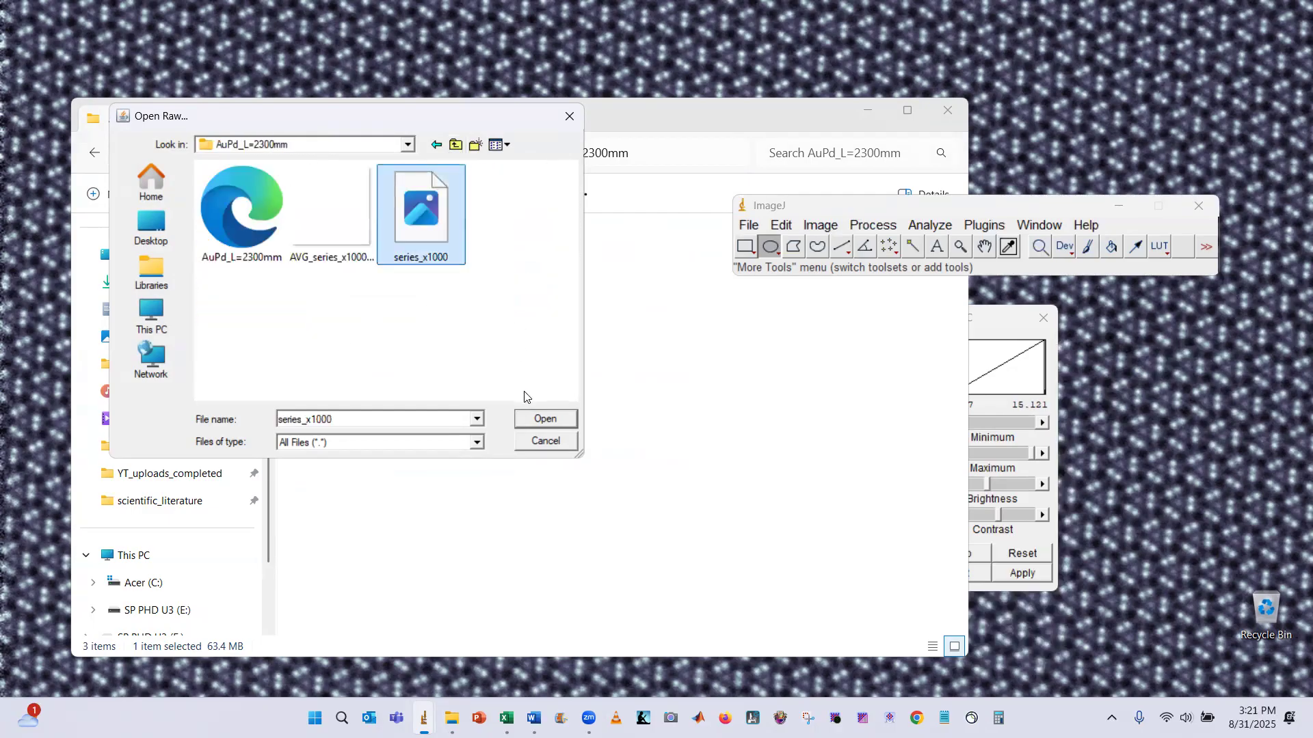
left_click(545, 419)
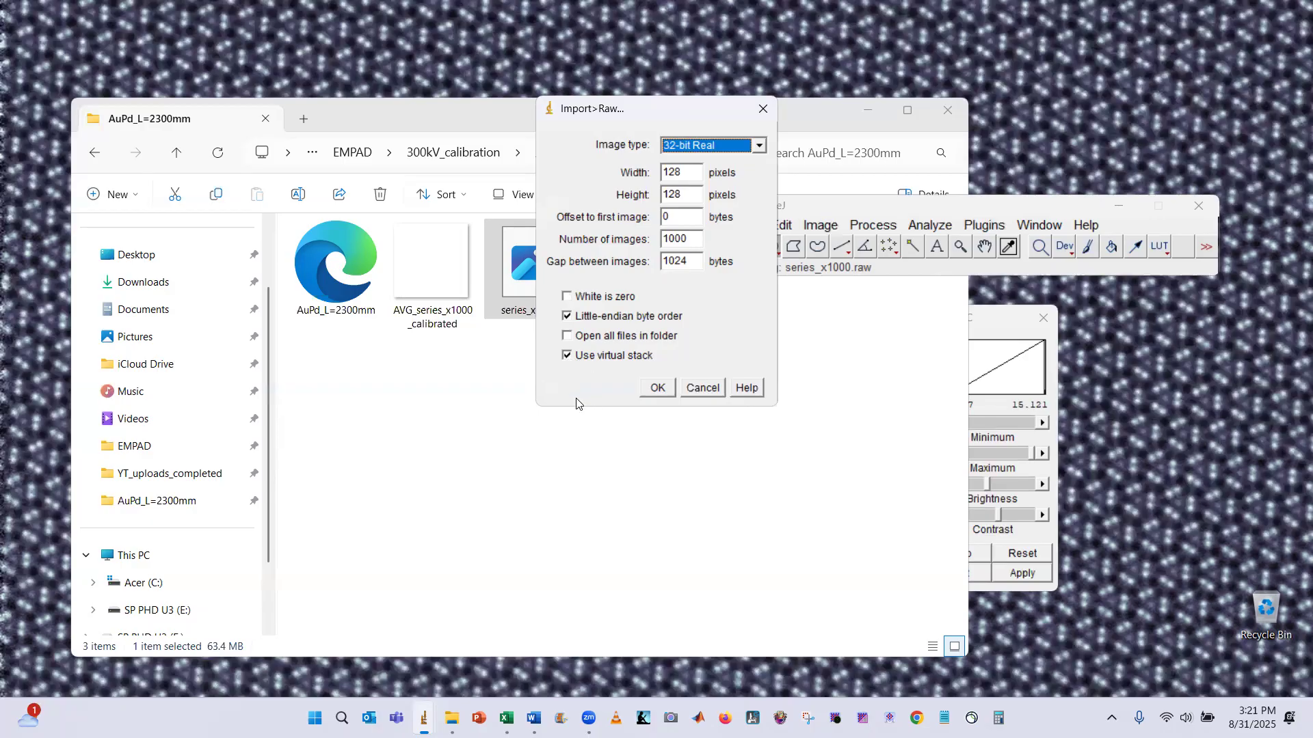
left_click(661, 387)
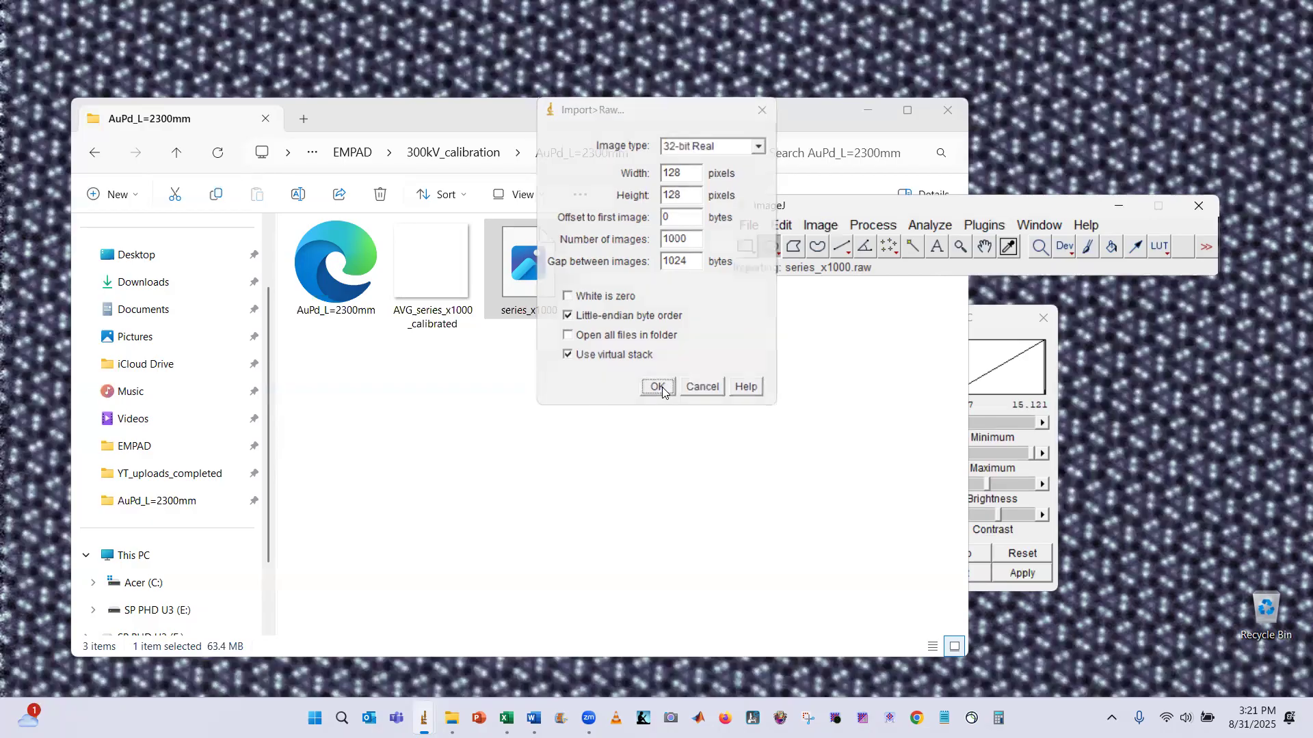
Zoom the imported diffraction stack to 400% and reposition its window
key("plus")
key("plus")
key("plus")
key("plus")
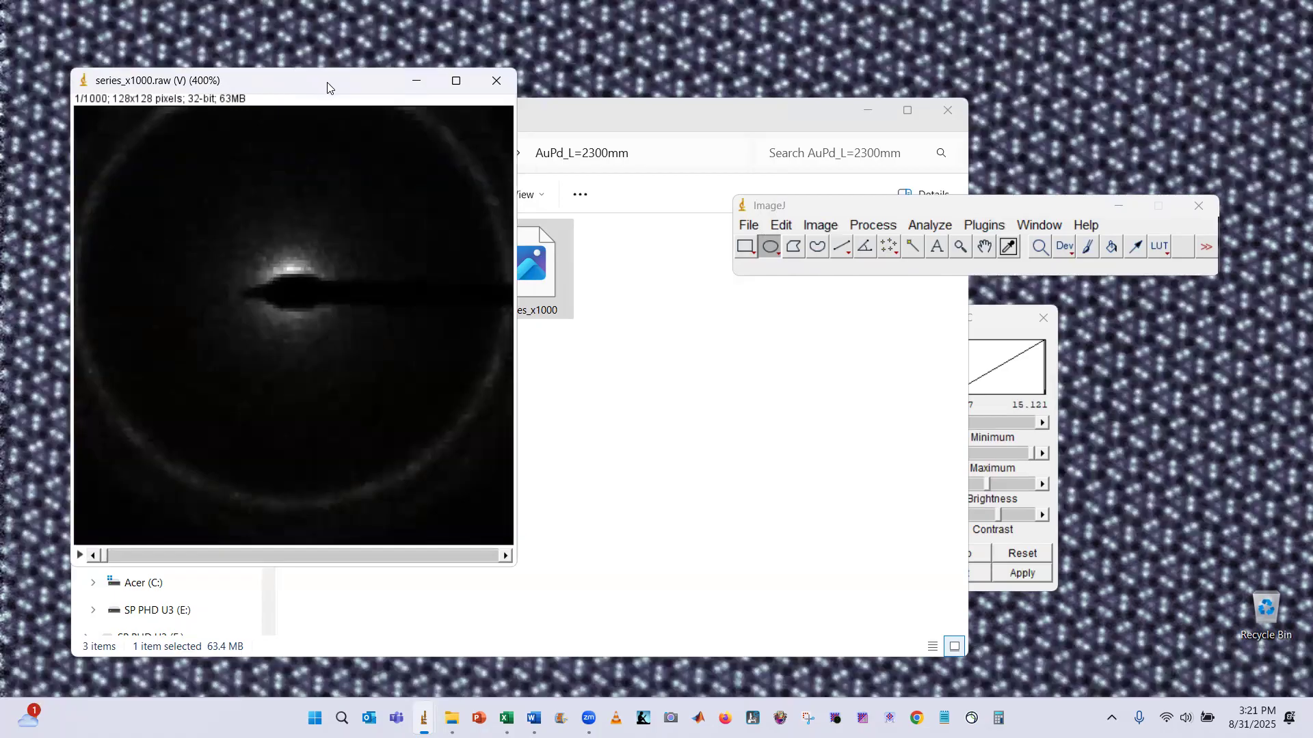
left_click_drag(327, 79, 327, 73)
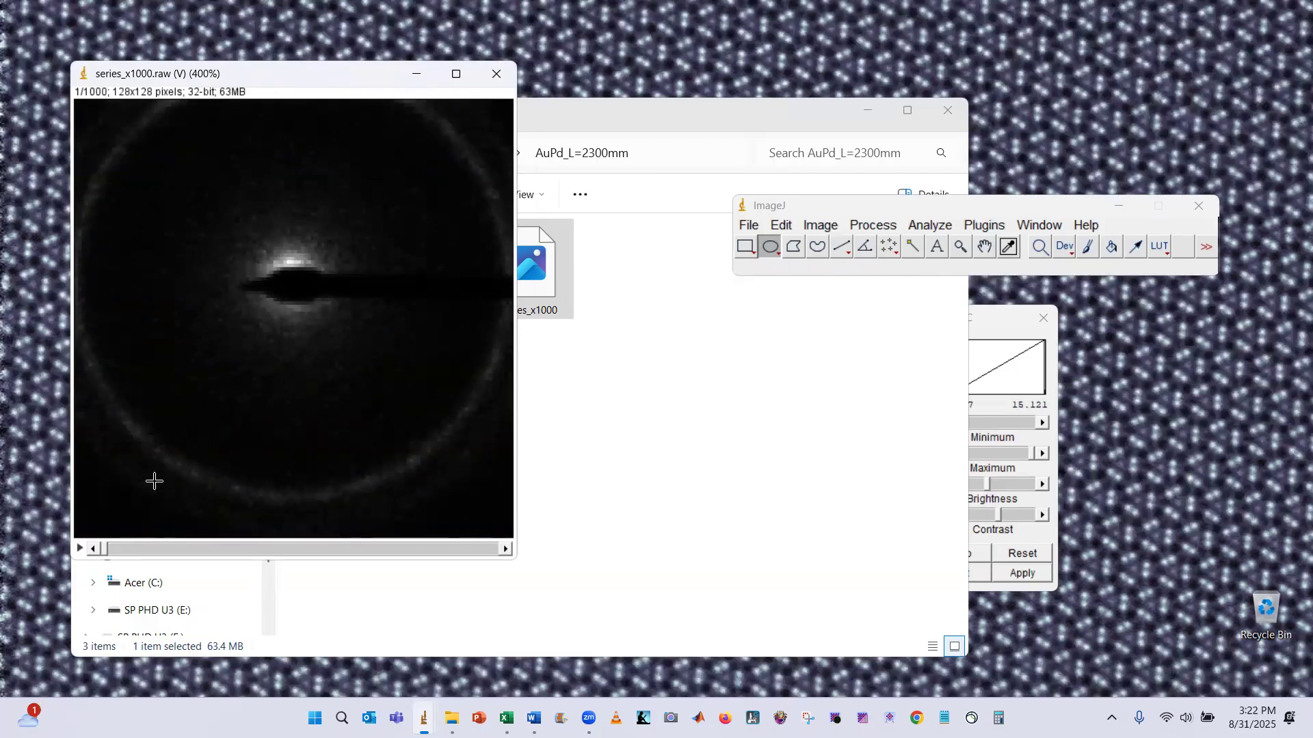
mouse_move(106, 552)
left_mouse_down()
mouse_move(392, 532)
mouse_move(490, 542)
mouse_move(109, 552)
left_mouse_up()
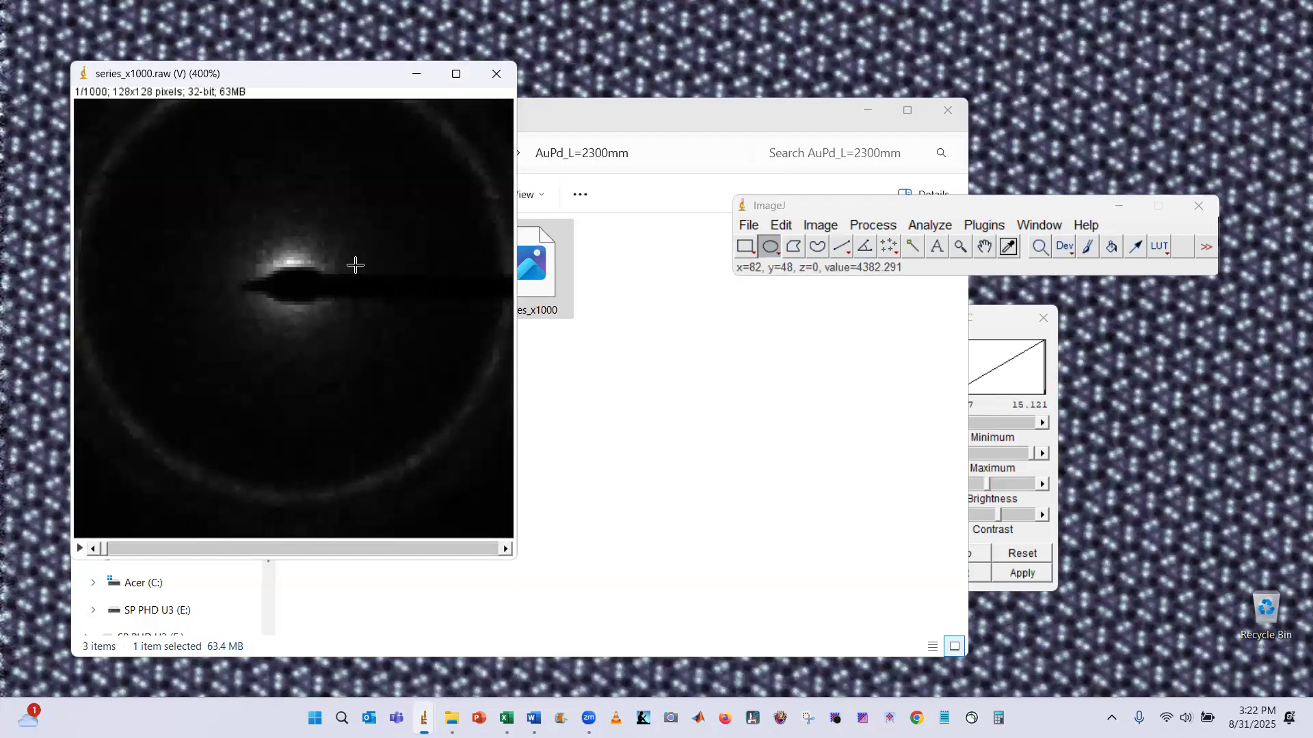
Z-project slices 1 to 1000 of the stack using Average Intensity
left_click(815, 229)
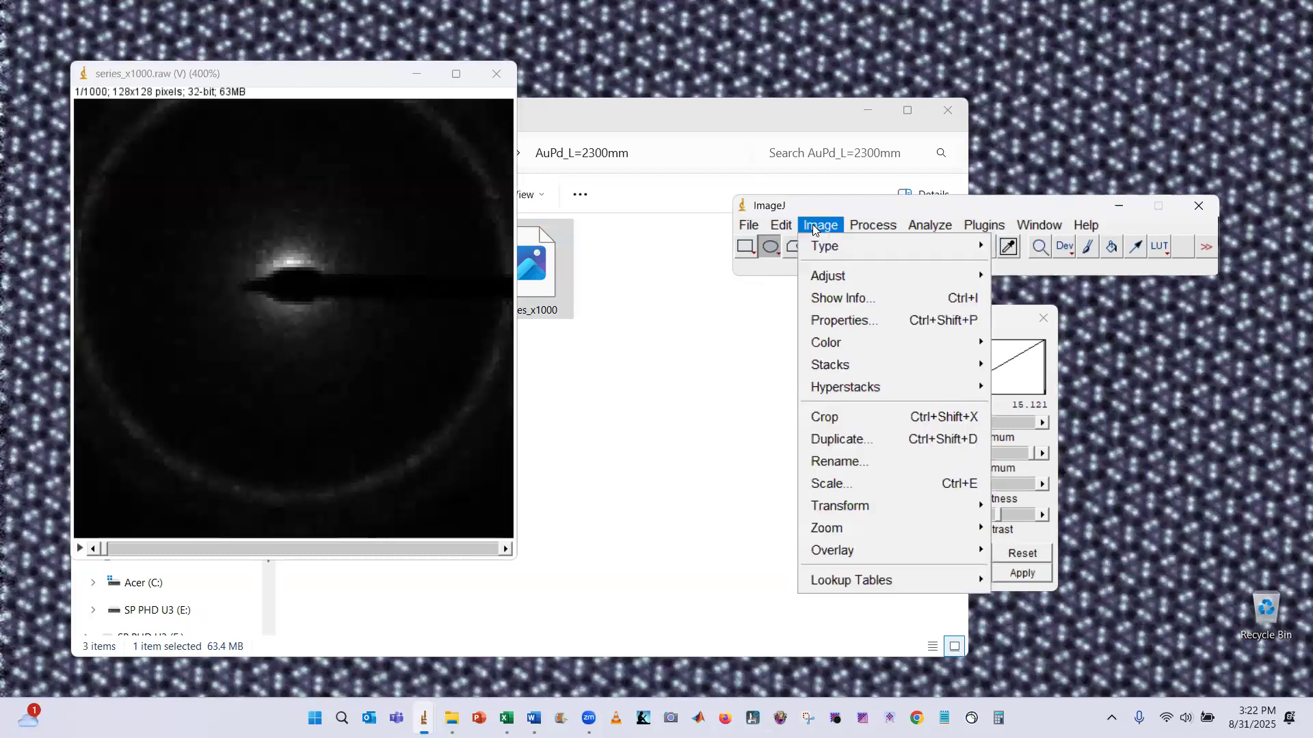
mouse_move(878, 365)
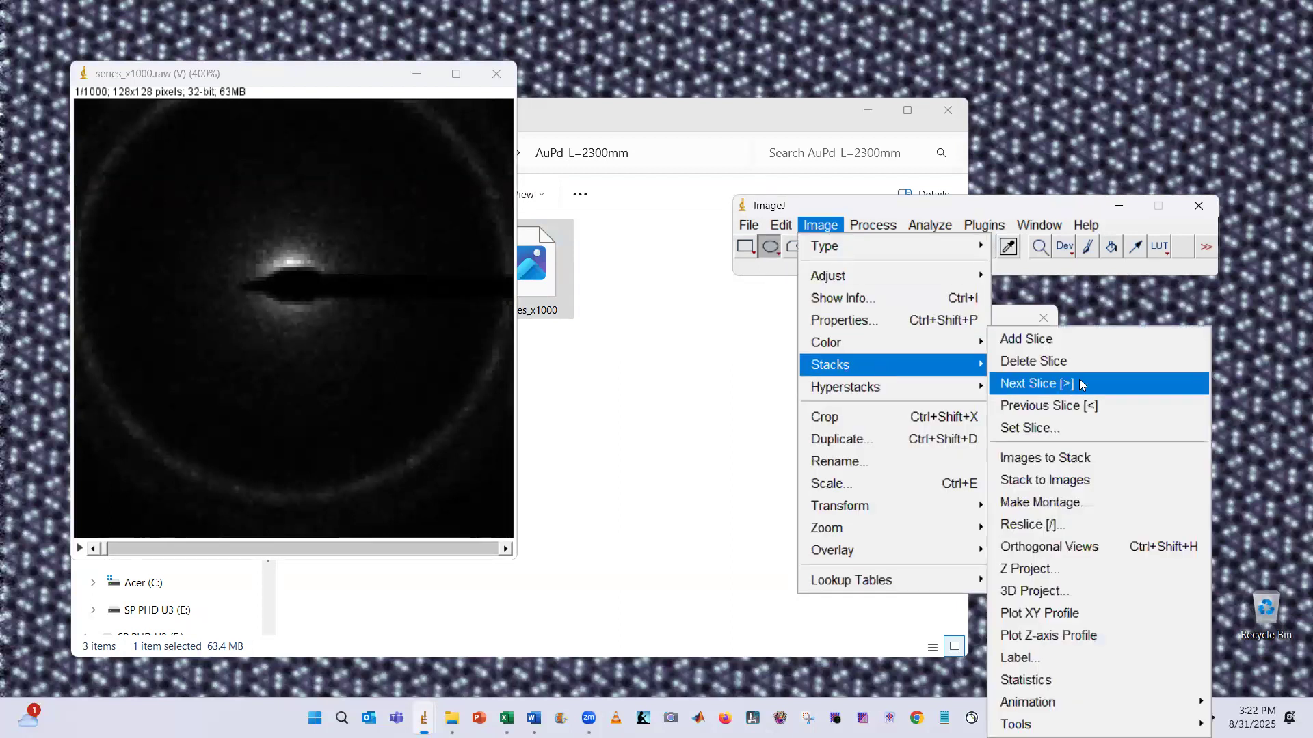
key("Return")
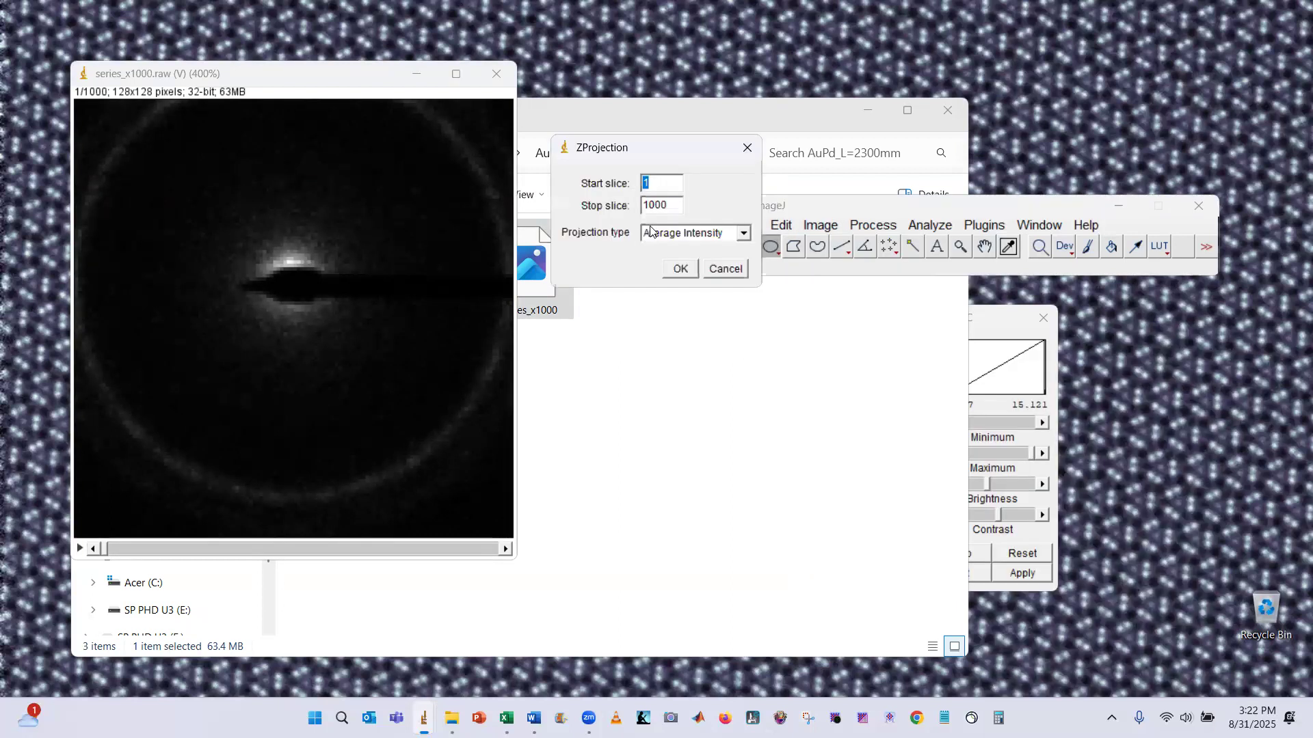
left_click(680, 269)
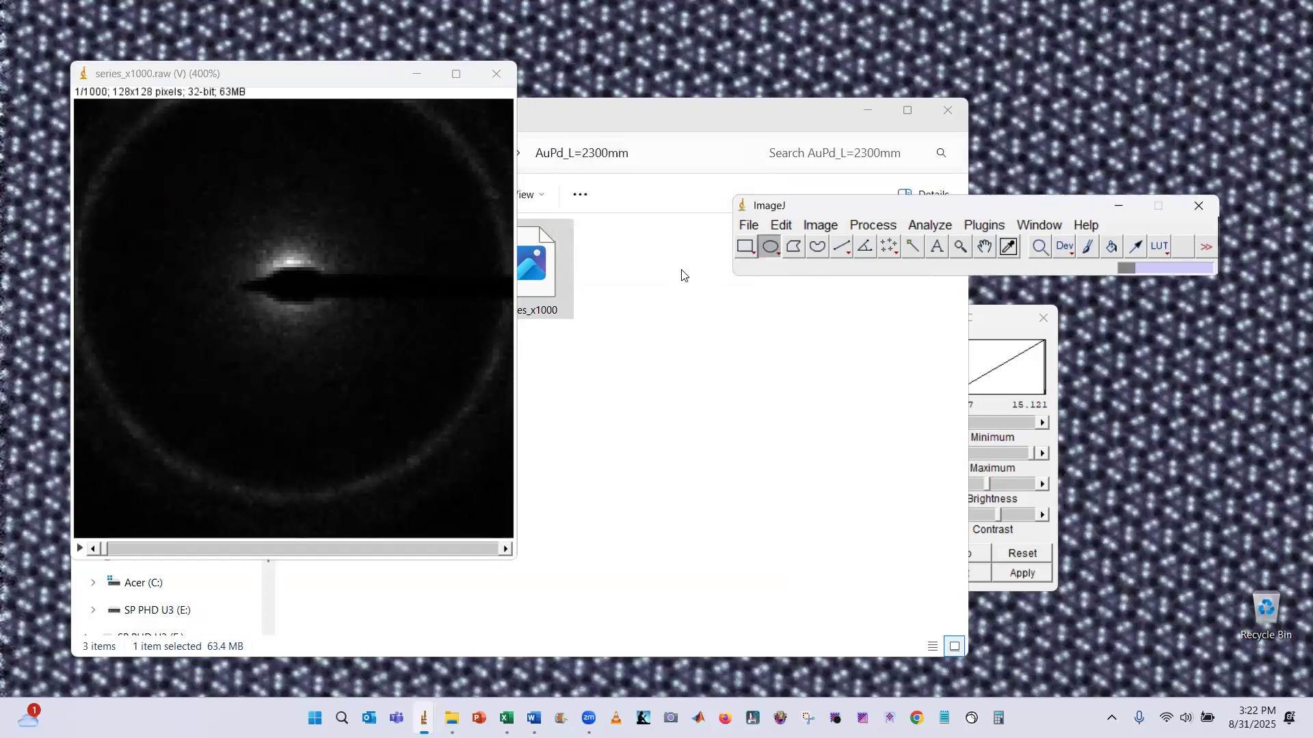
Zoom the averaged diffraction image to 400% and reposition its window
key("plus")
key("plus")
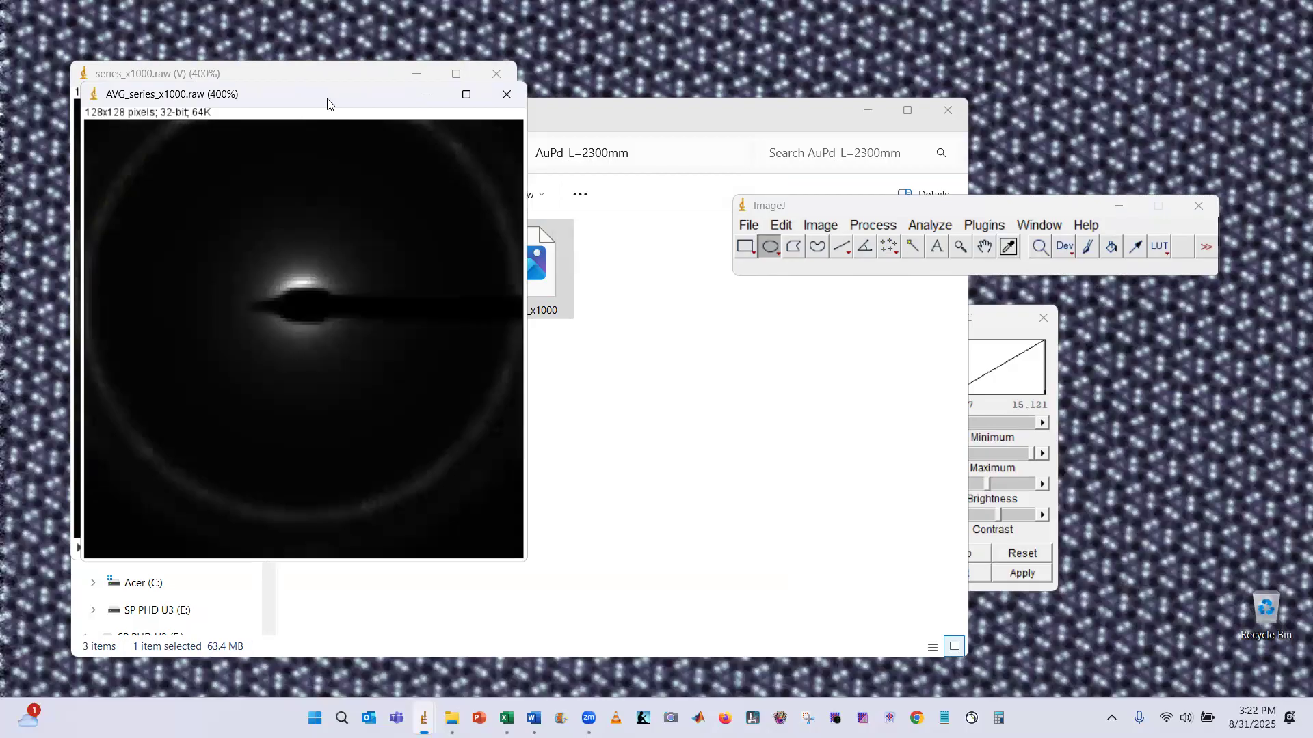
left_click_drag(328, 103, 354, 106)
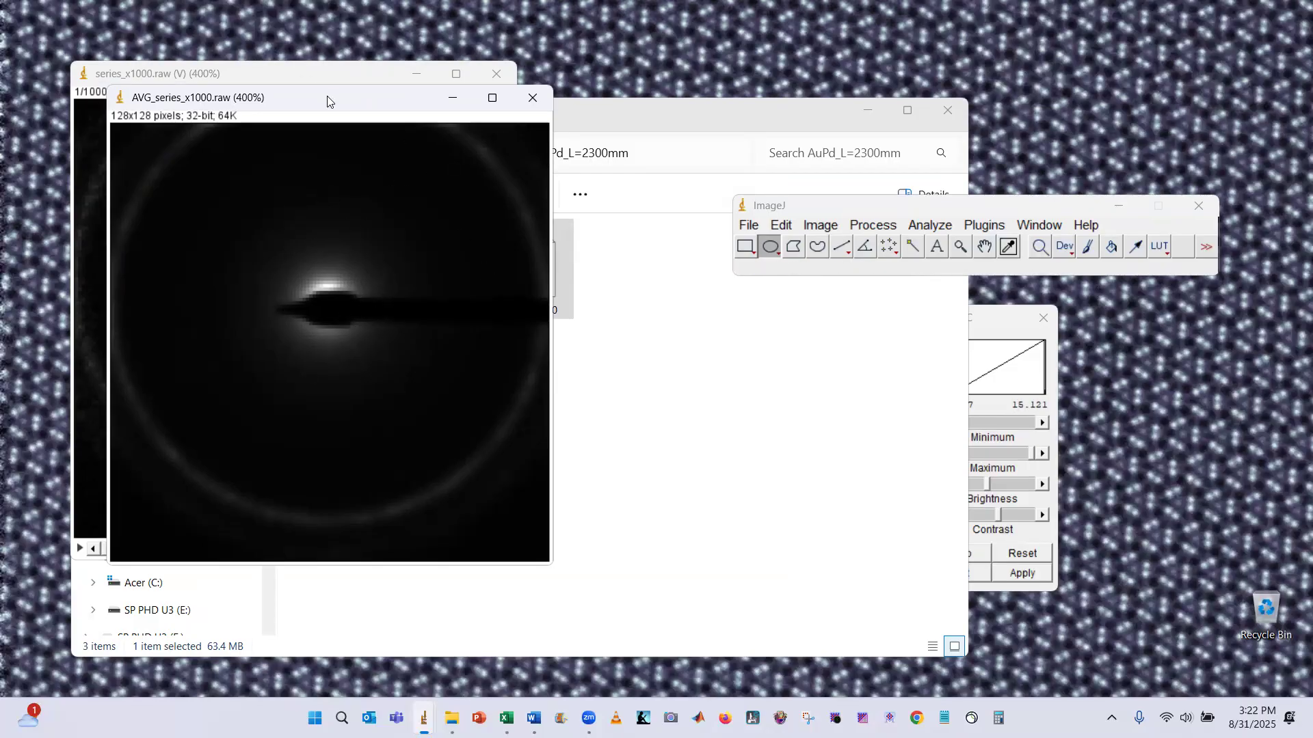
left_click_drag(327, 101, 319, 97)
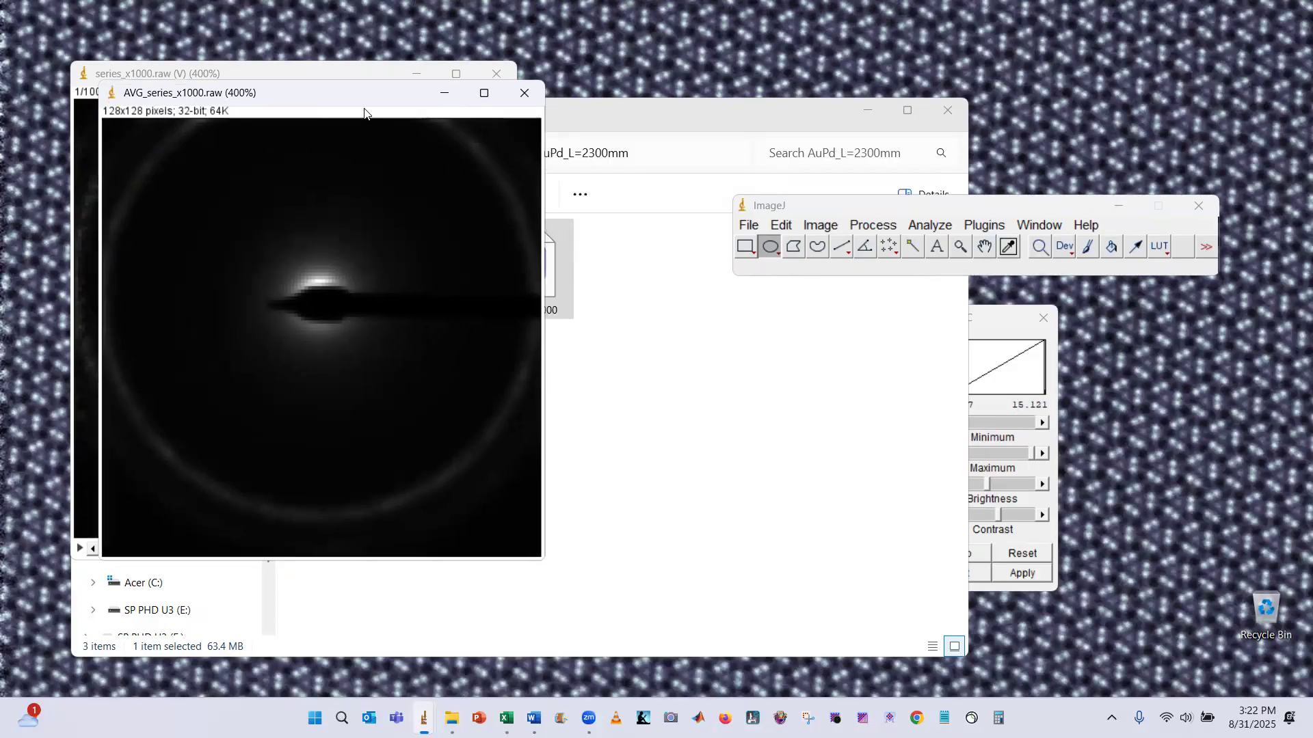
Duplicate the averaged diffraction image
left_click(781, 225)
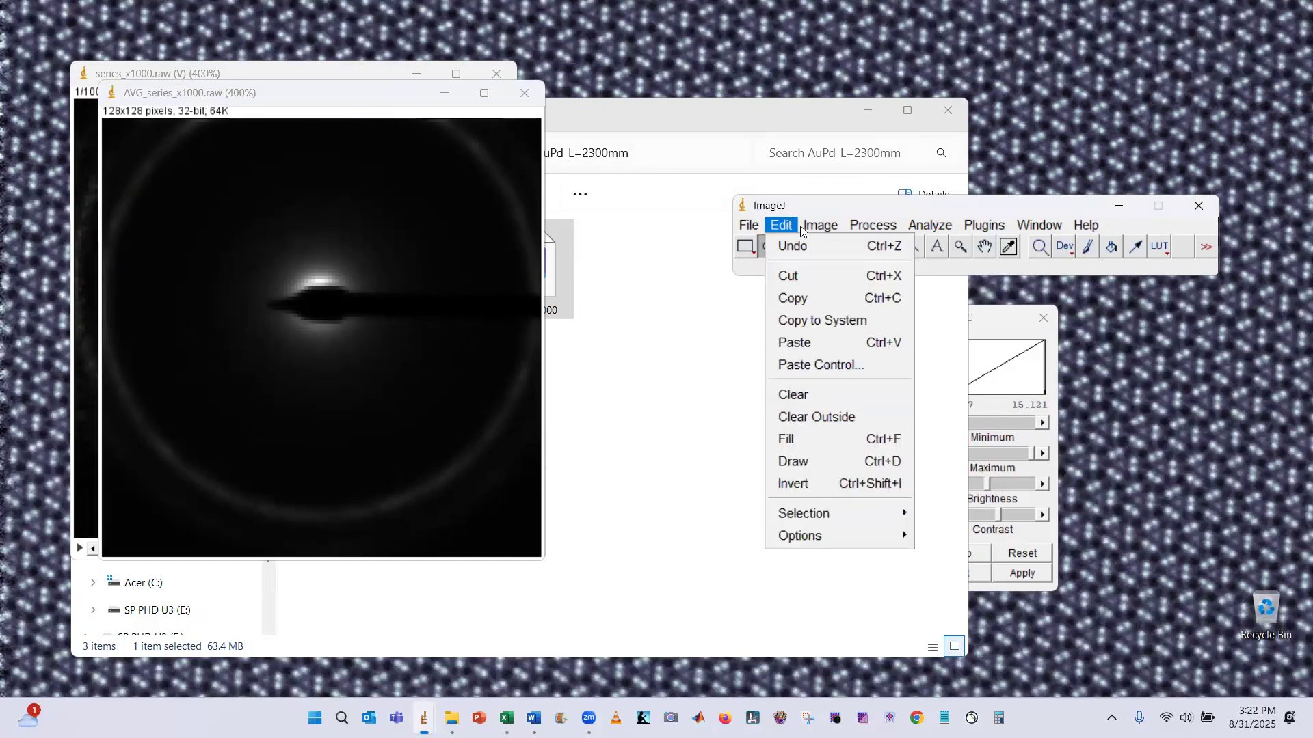
mouse_move(820, 225)
left_click(869, 437)
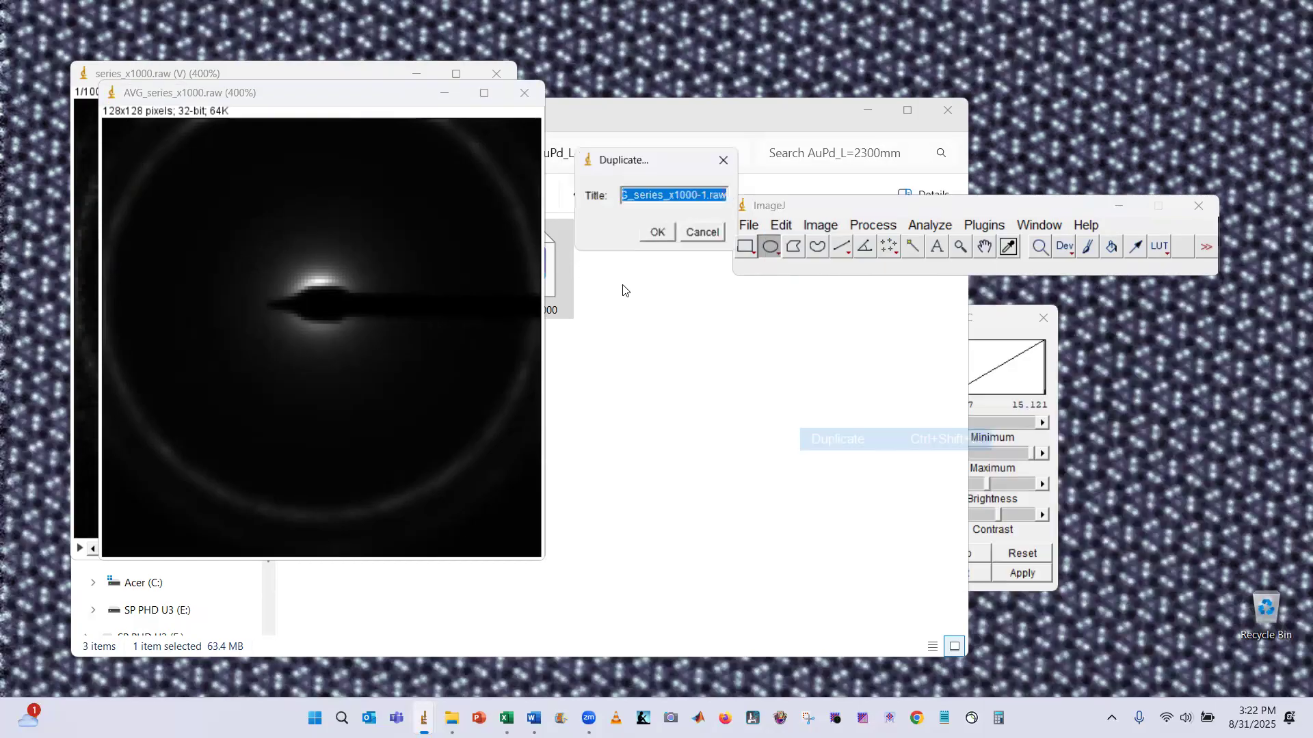
left_click(656, 231)
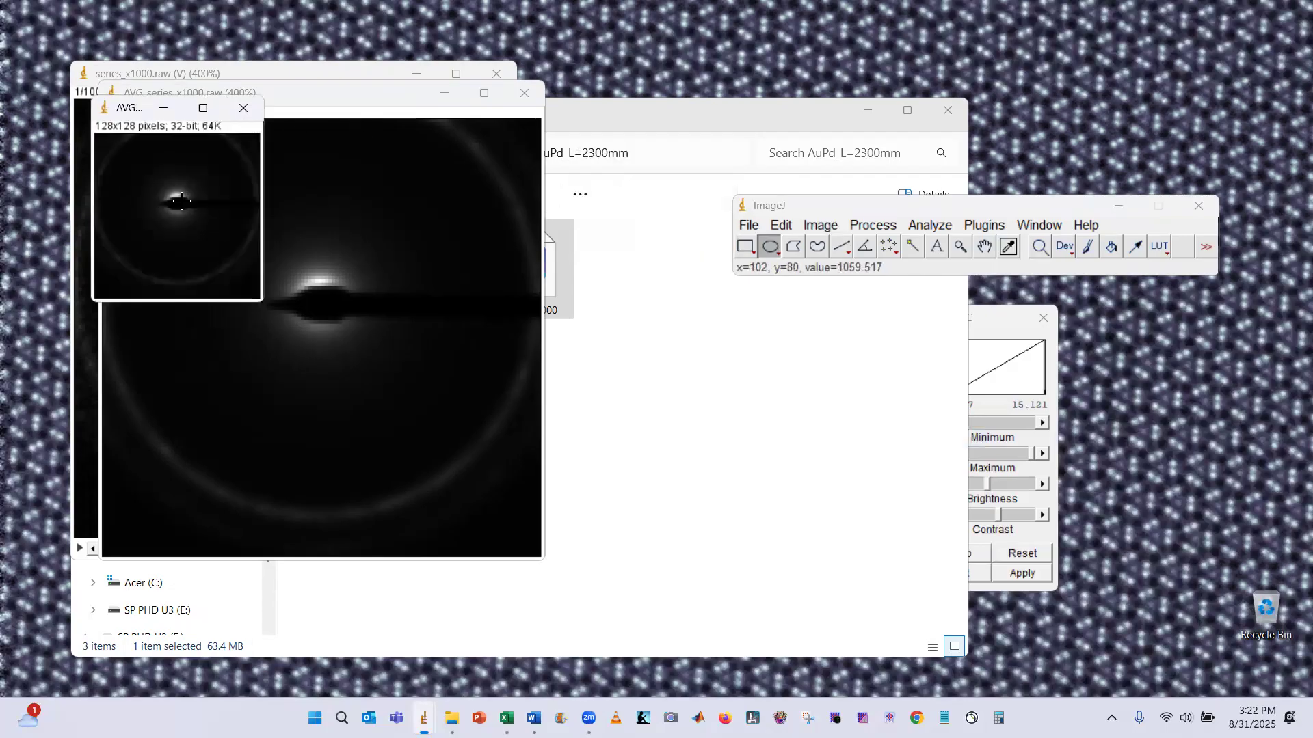
Apply a Gamma of 0.50 to the duplicated averaged image and auto-adjust its brightness and contrast
left_click(870, 224)
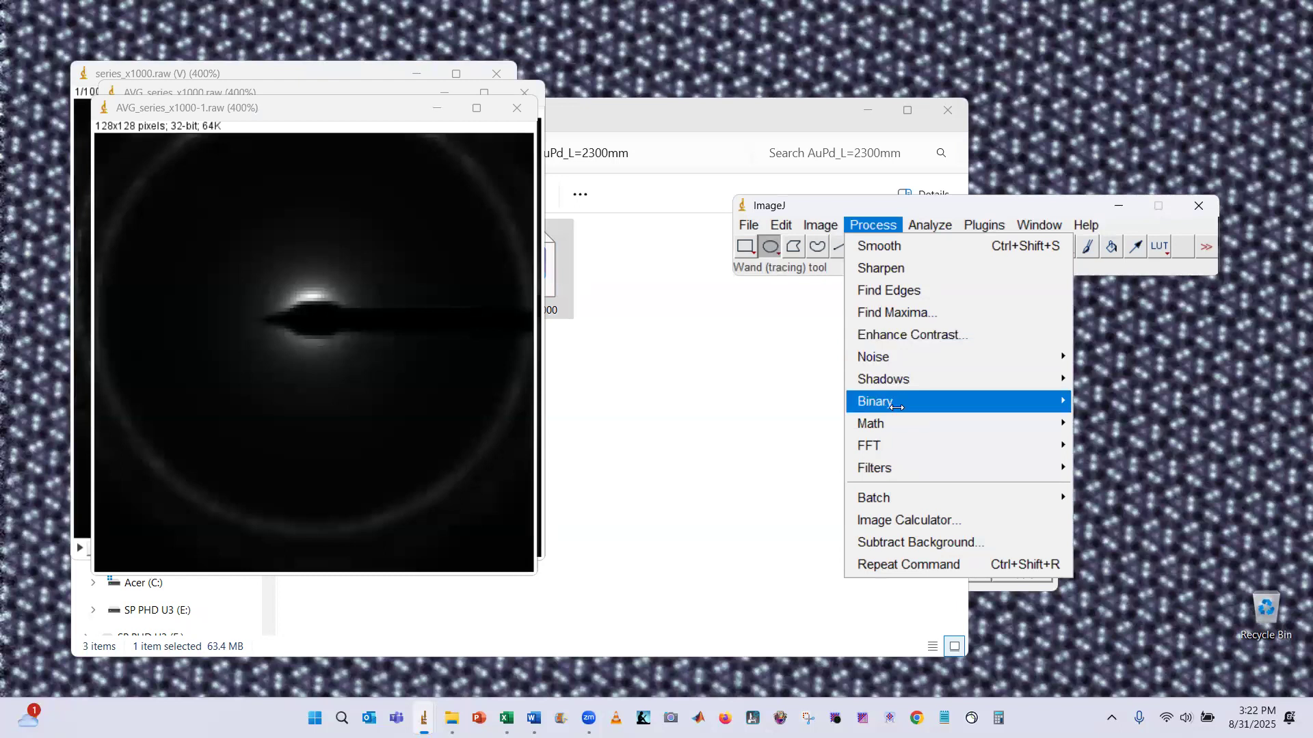
mouse_move(896, 418)
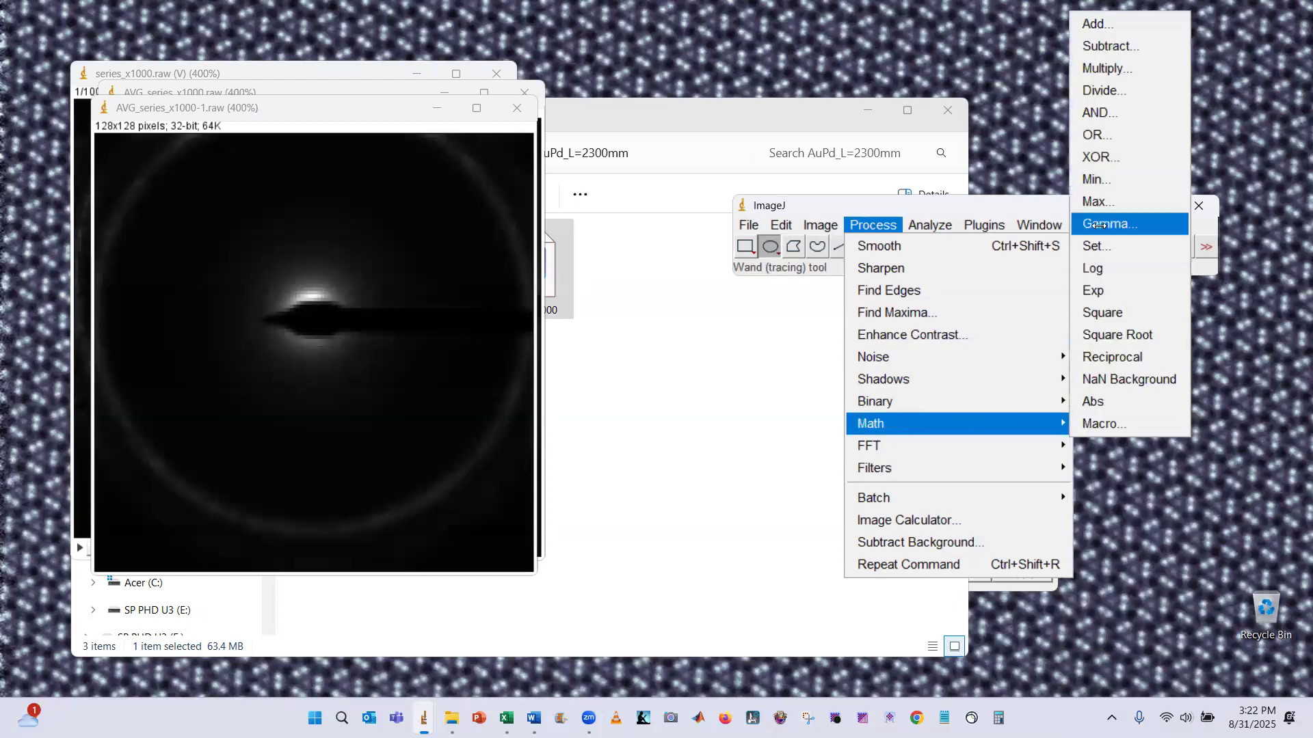
left_click(1099, 226)
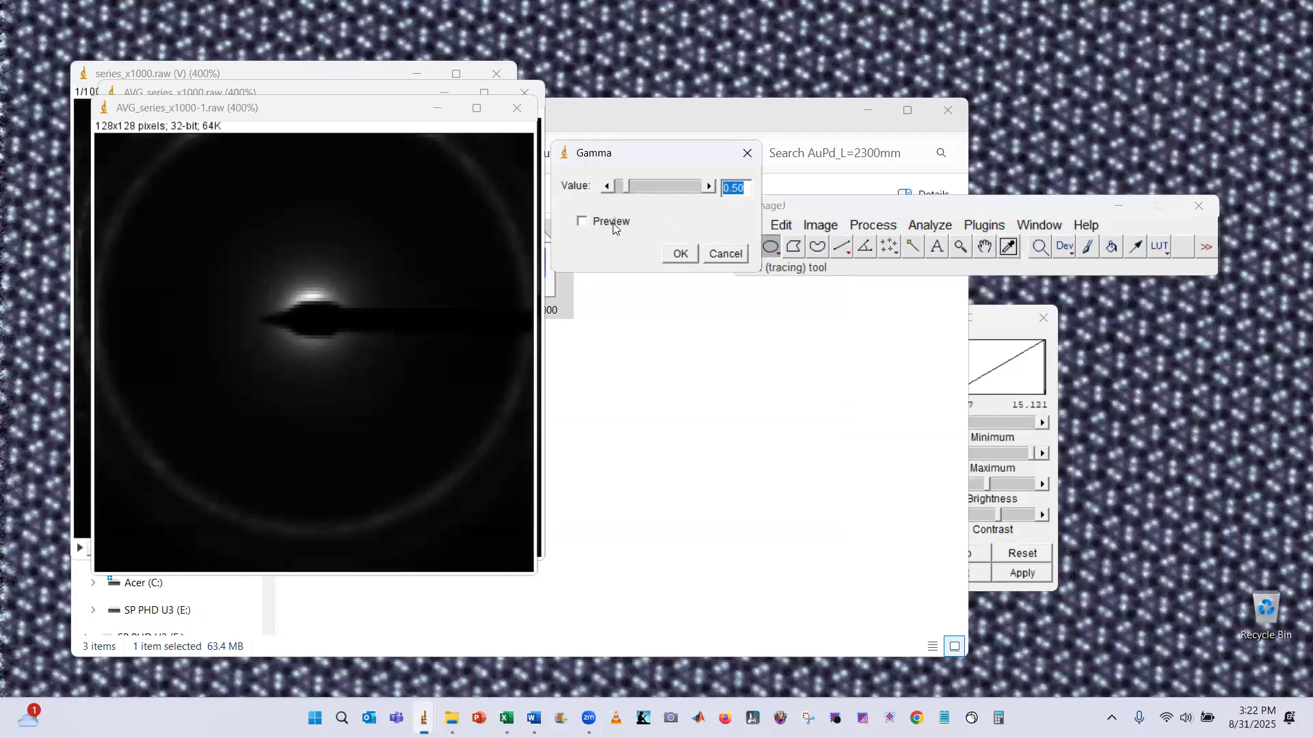
left_click(676, 253)
left_click(352, 117)
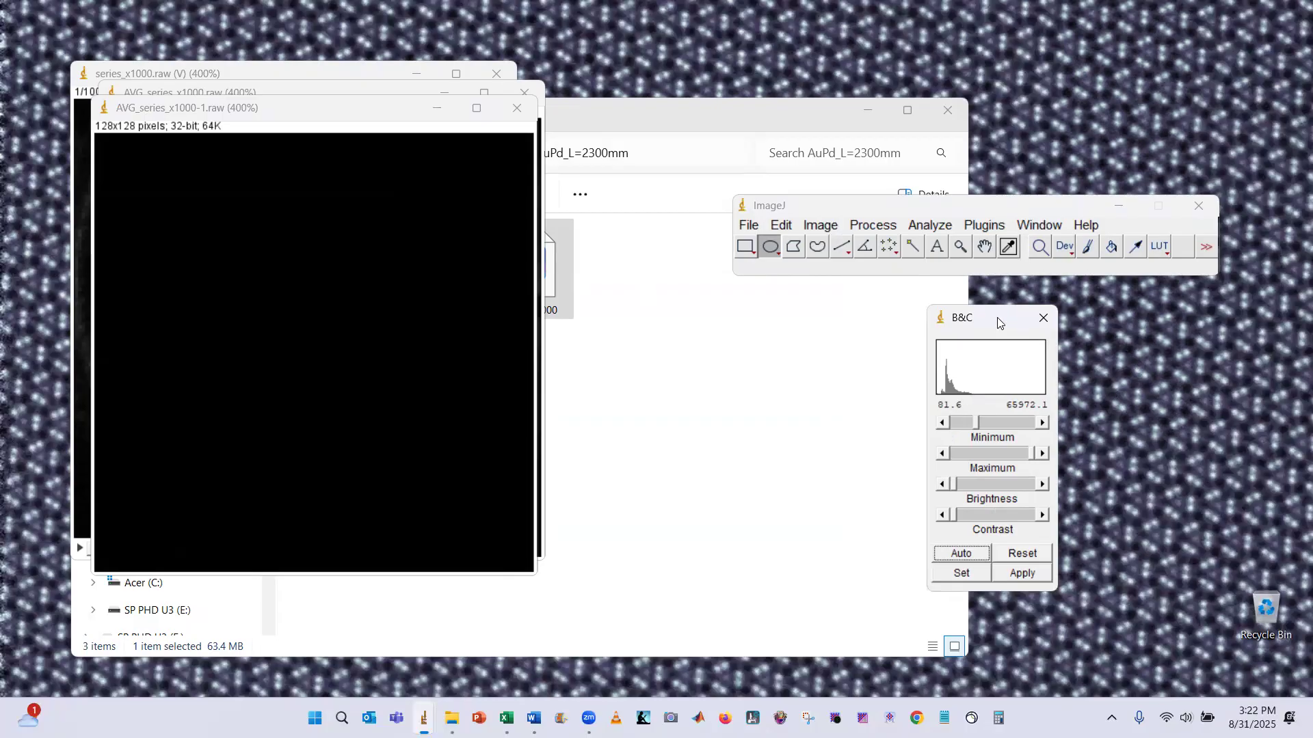
left_click_drag(998, 318, 850, 308)
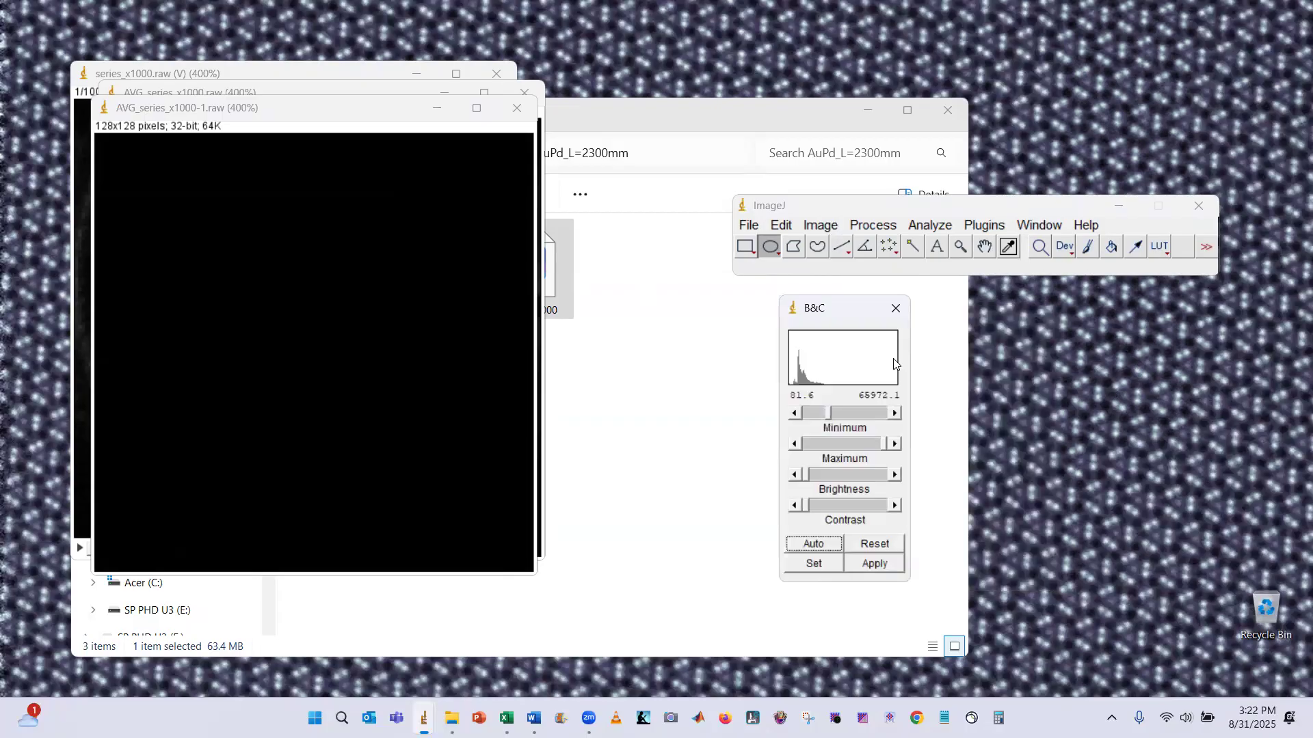
left_click(814, 543)
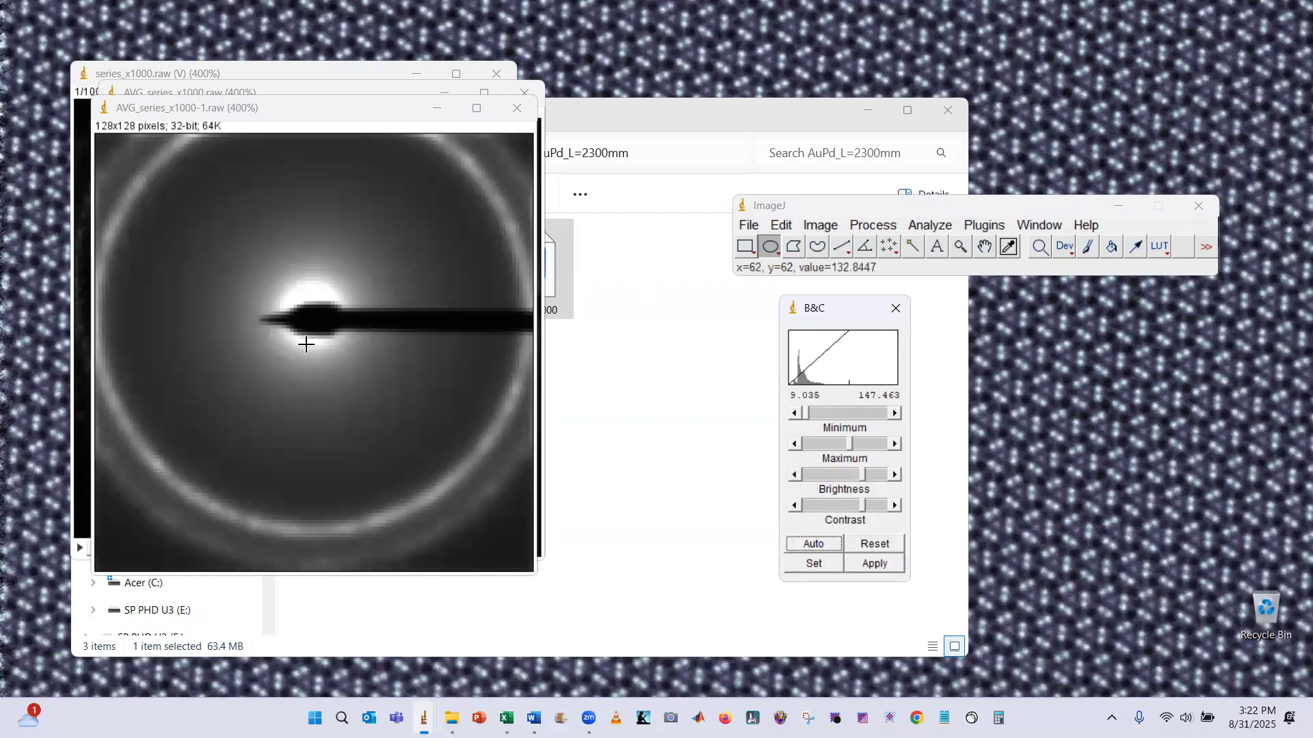
left_click(896, 308)
Apply Log to the original averaged diffraction image and auto-adjust its brightness and contrast
left_click_drag(348, 111, 350, 123)
left_click(346, 92)
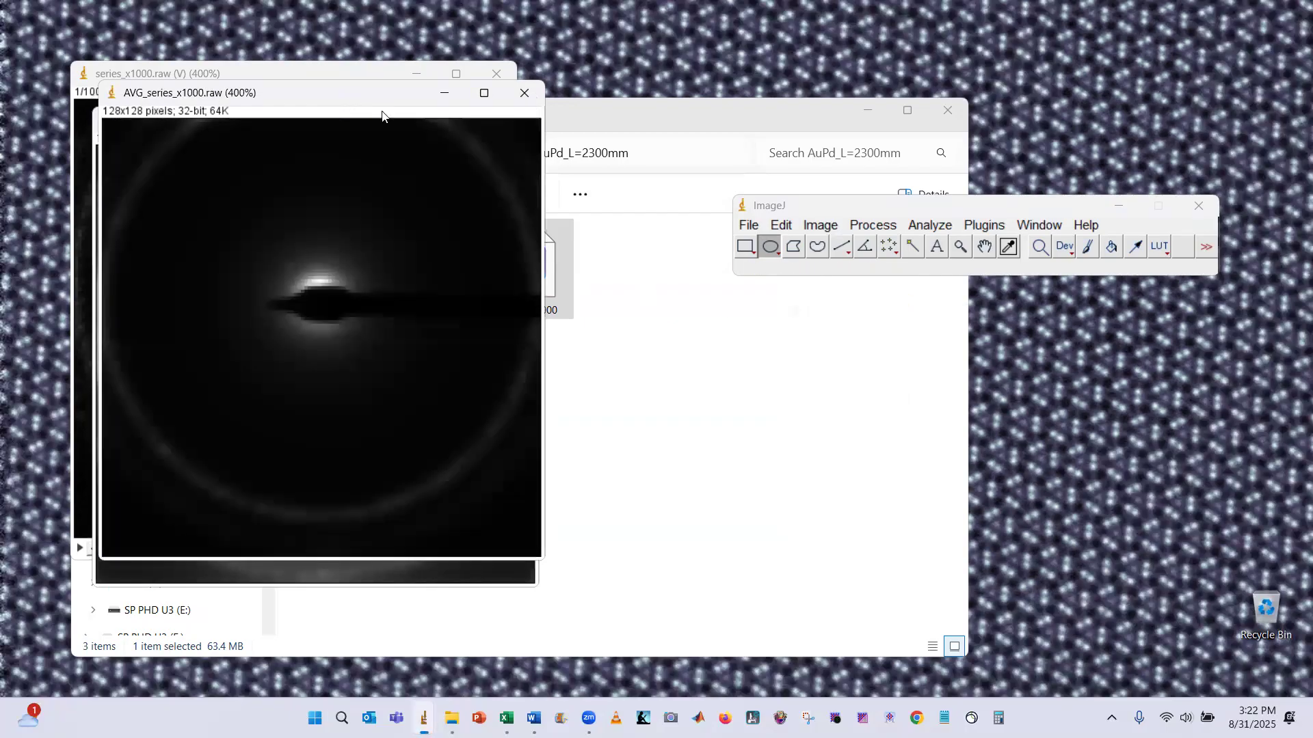
left_click(834, 227)
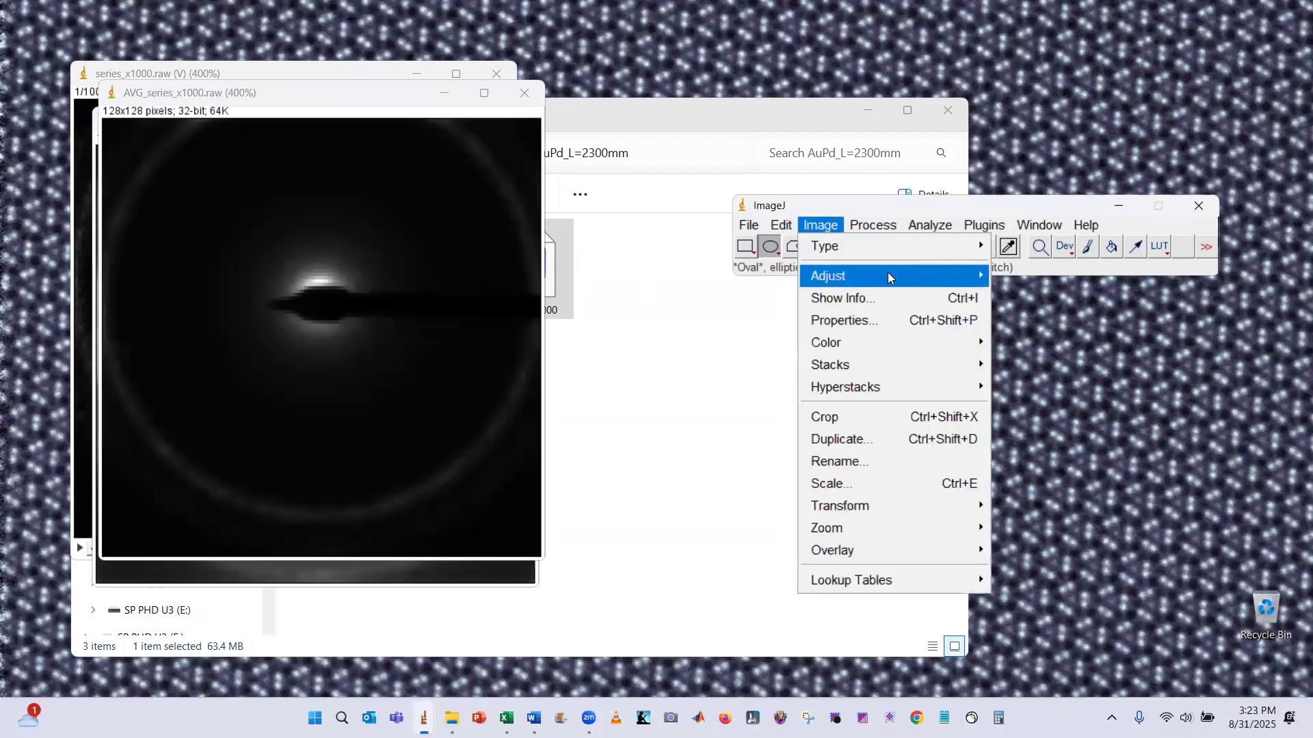
mouse_move(873, 224)
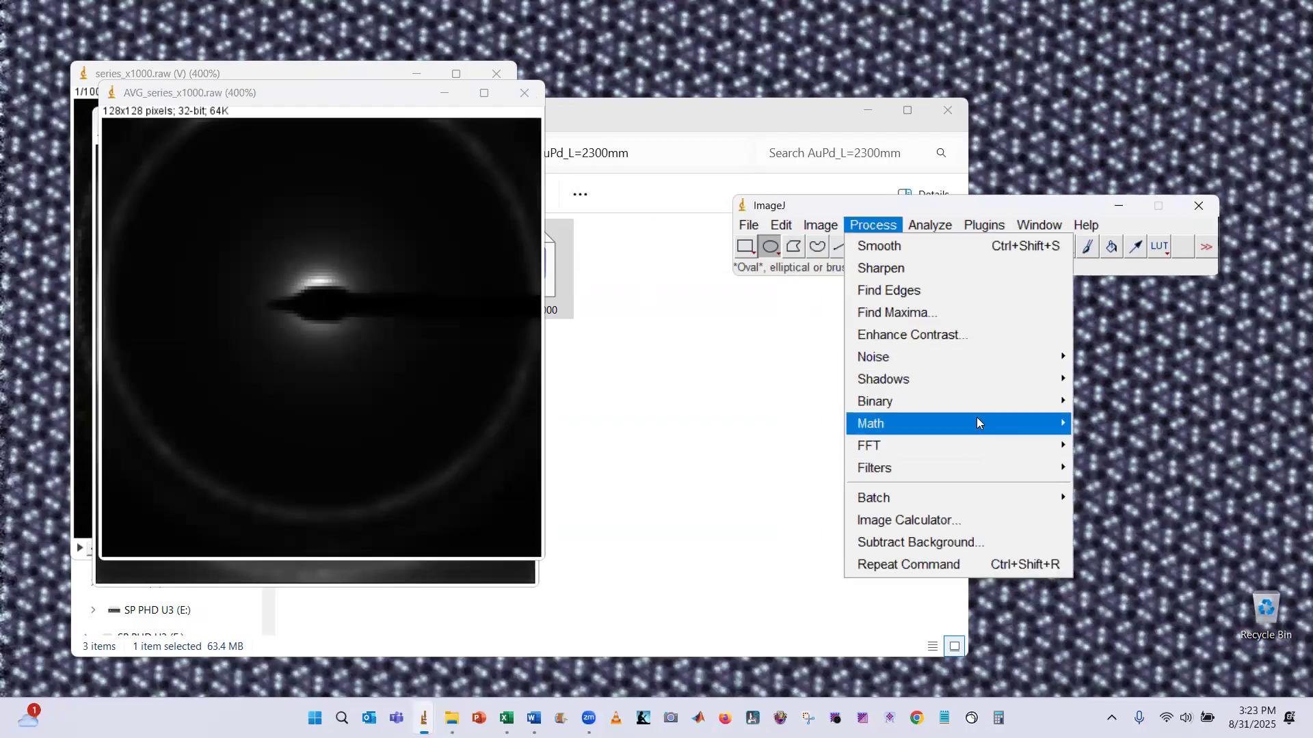
mouse_move(977, 418)
left_click(1114, 269)
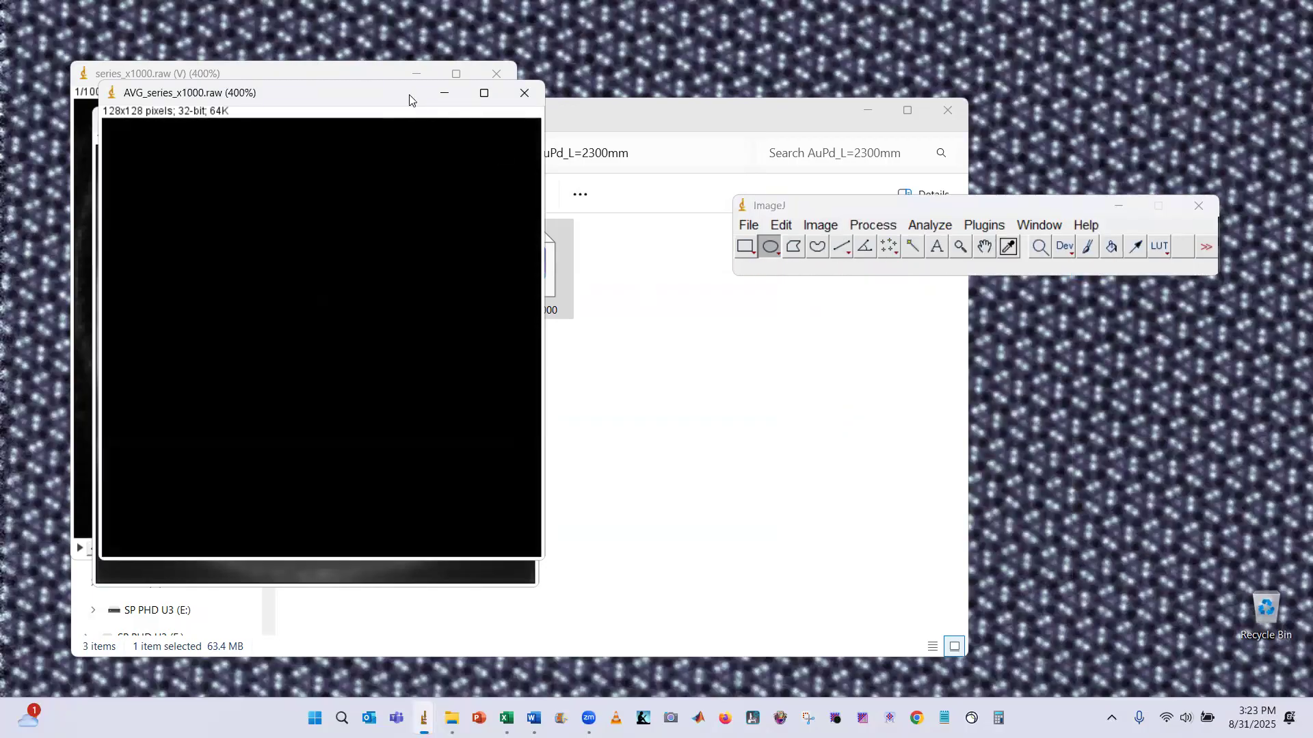
key("ctrl+shift+c")
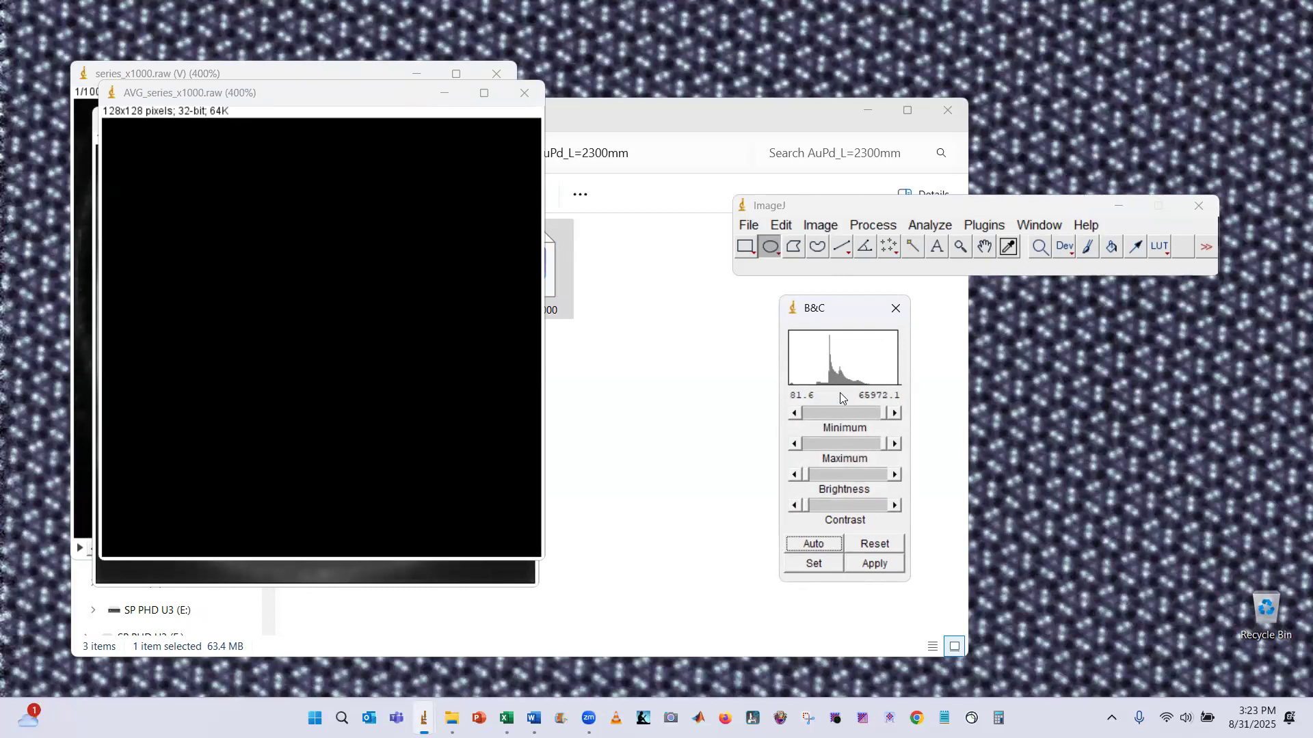
left_click(812, 543)
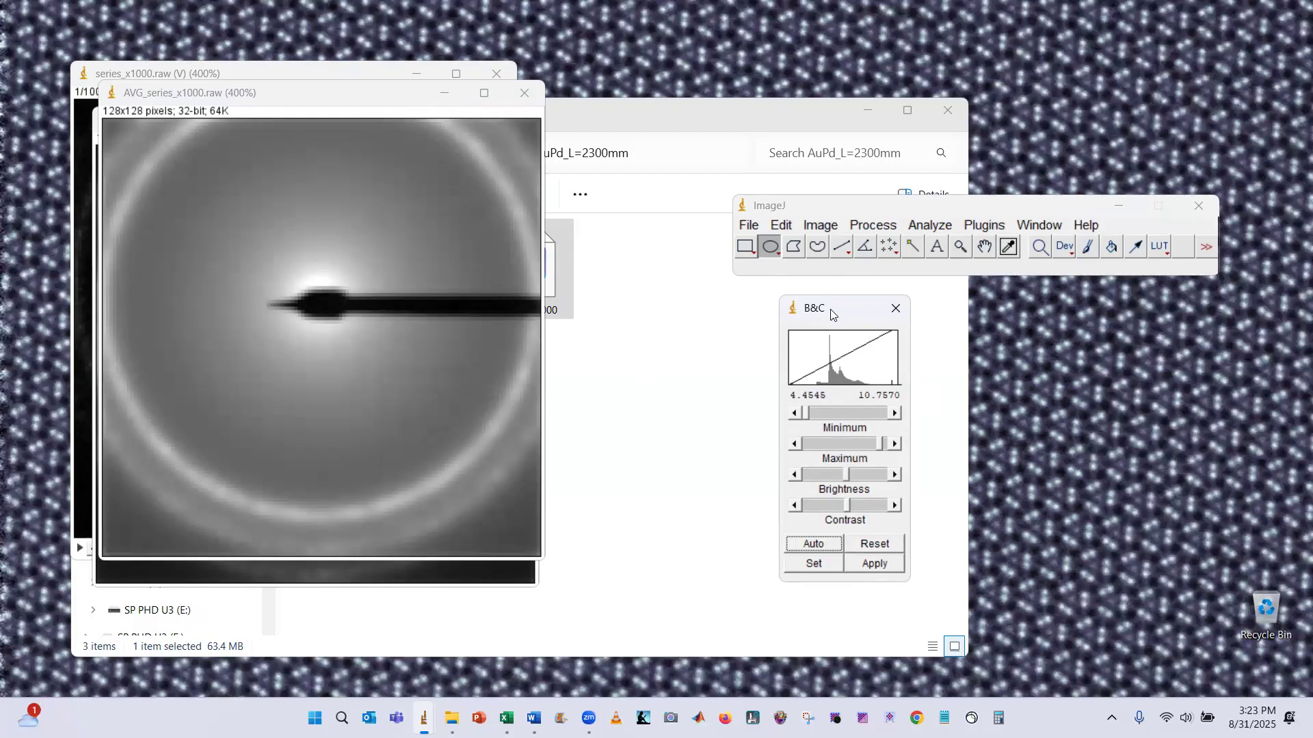
left_click_drag(824, 312, 817, 308)
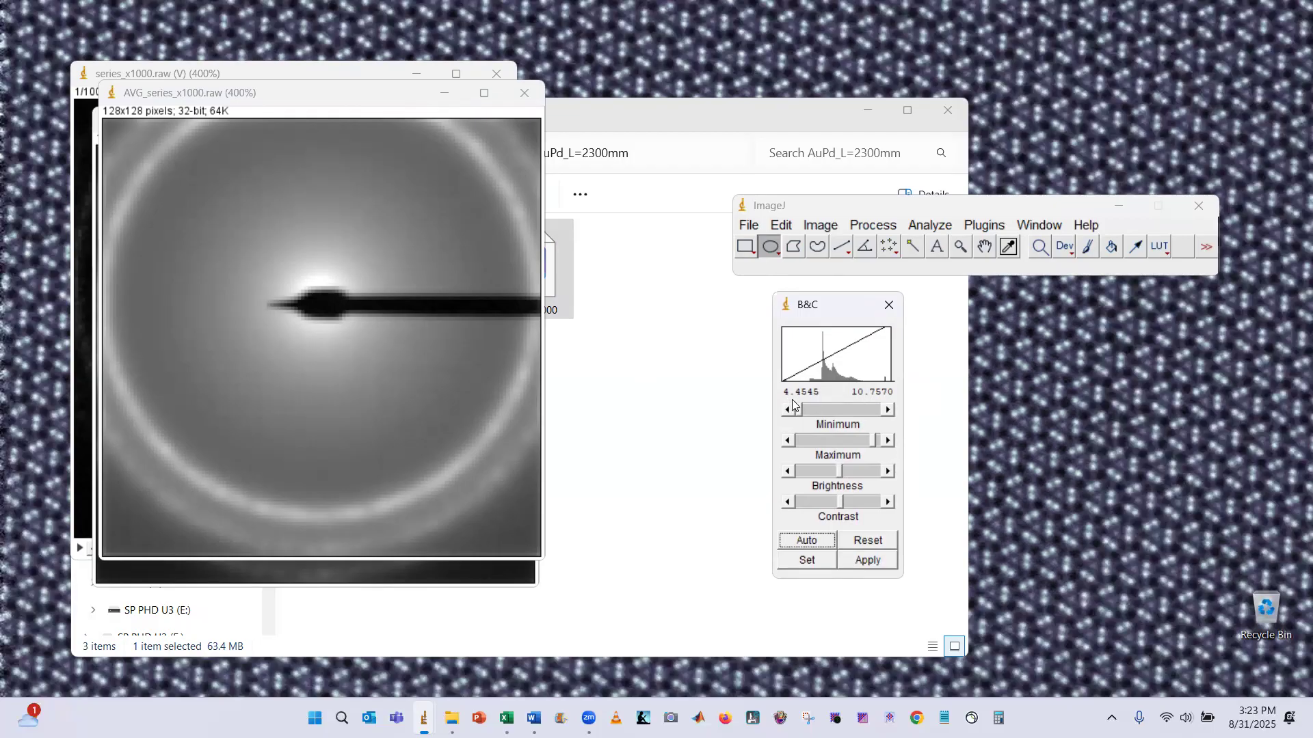
Close the gamma-adjusted duplicate image without saving its changes
left_click_drag(110, 93, 277, 116)
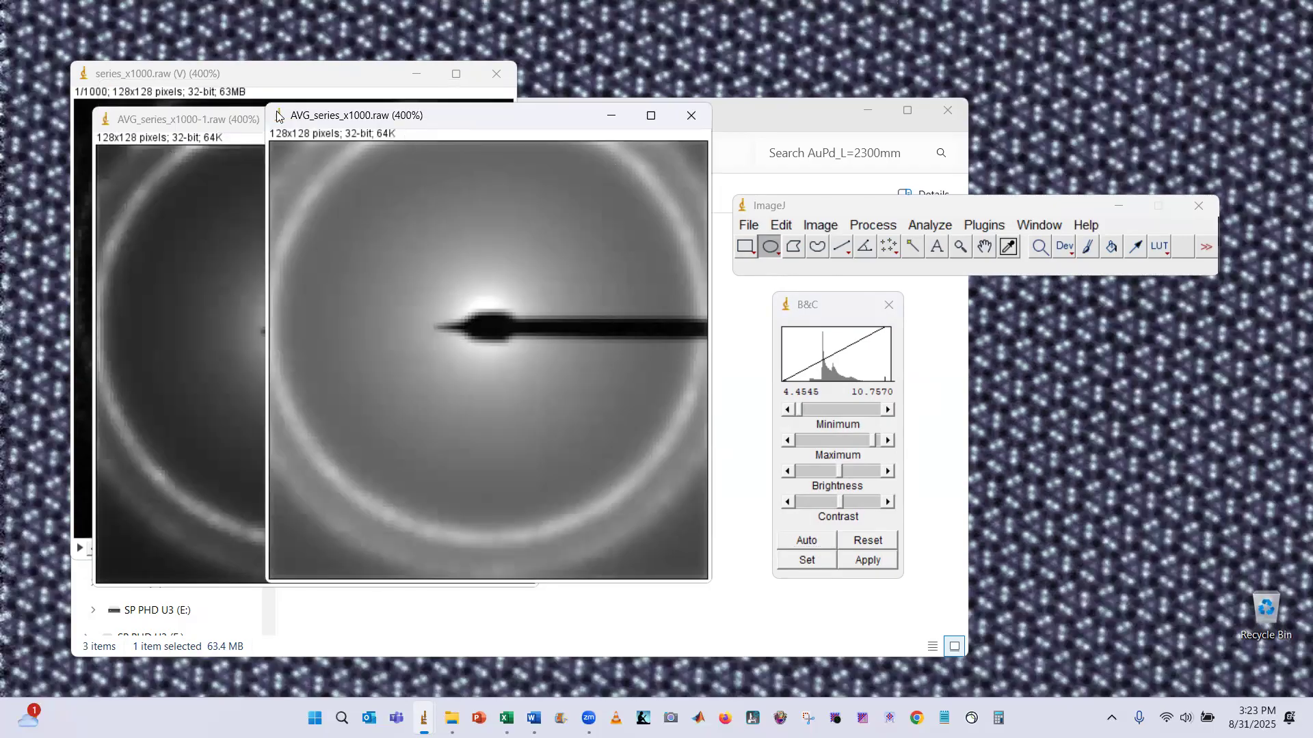
left_click(222, 121)
left_click_drag(875, 308, 790, 312)
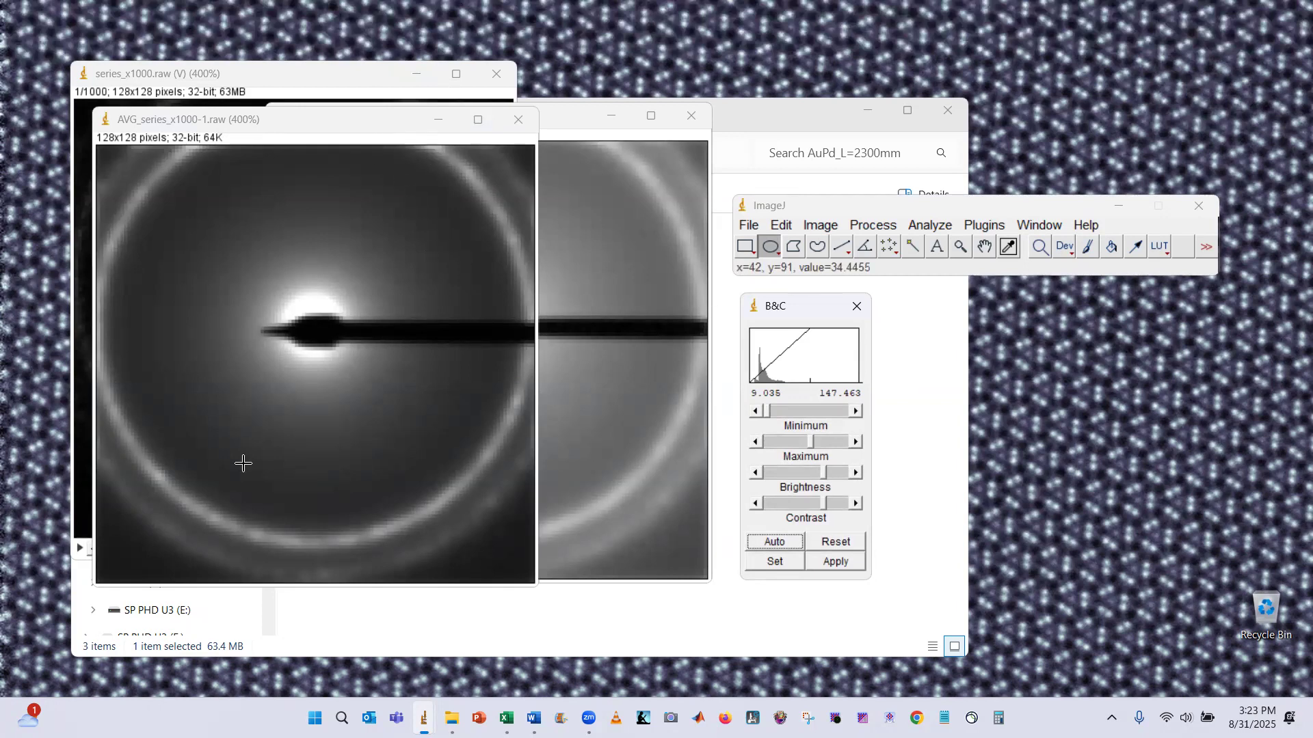
left_click(570, 140)
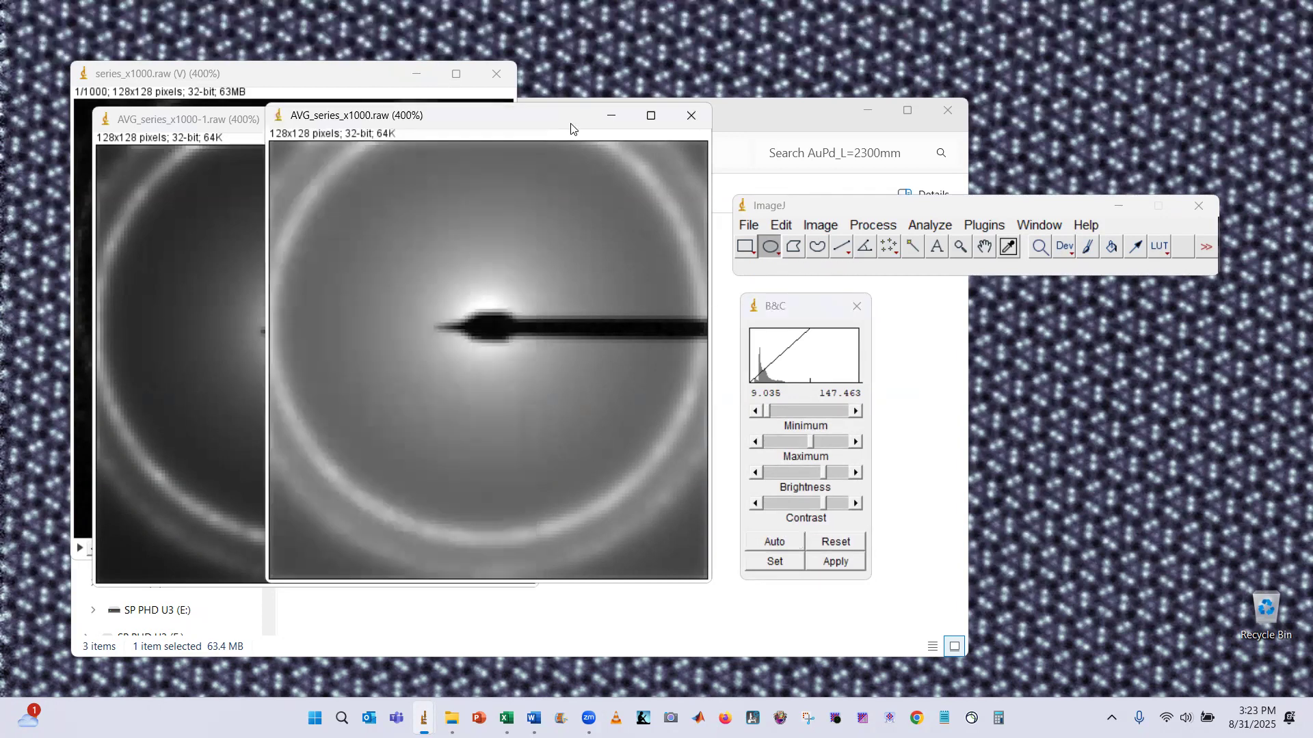
left_click(232, 129)
left_click(520, 128)
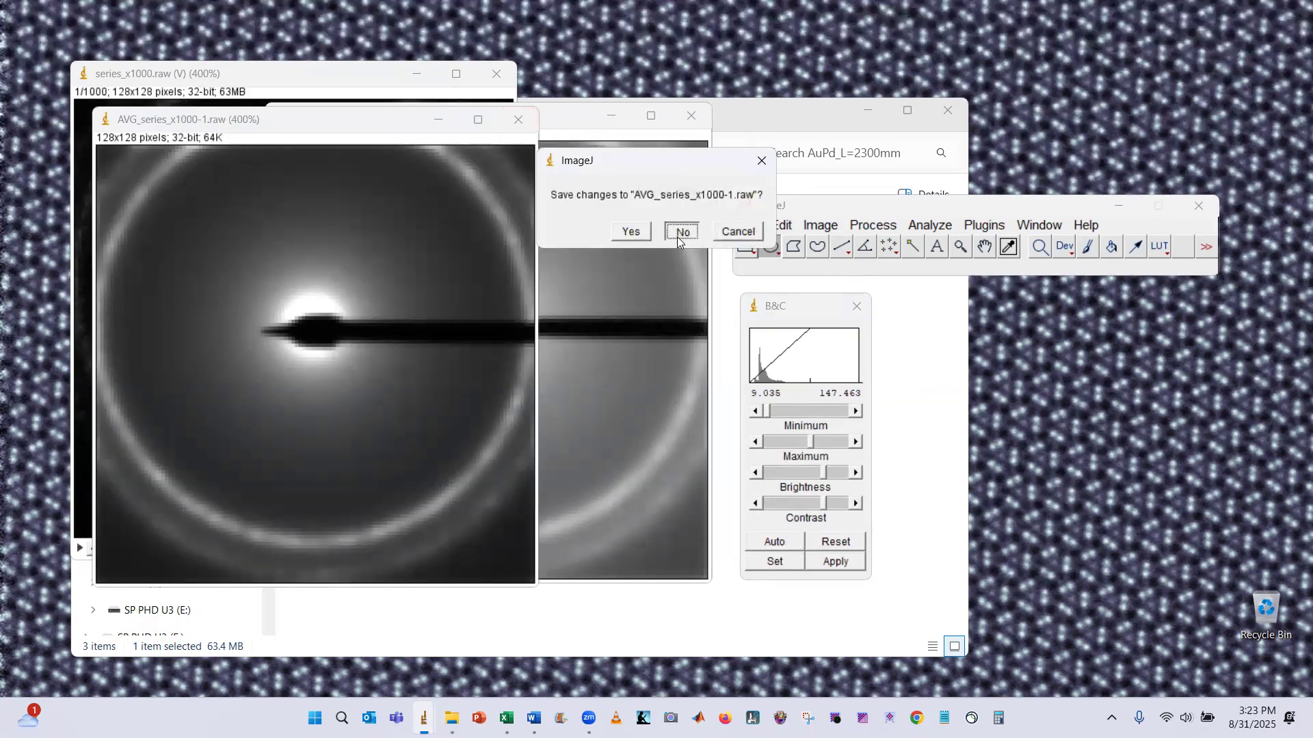
left_click(682, 230)
Apply the Fire lookup table to the log-scaled averaged diffraction image
left_click_drag(508, 115, 413, 127)
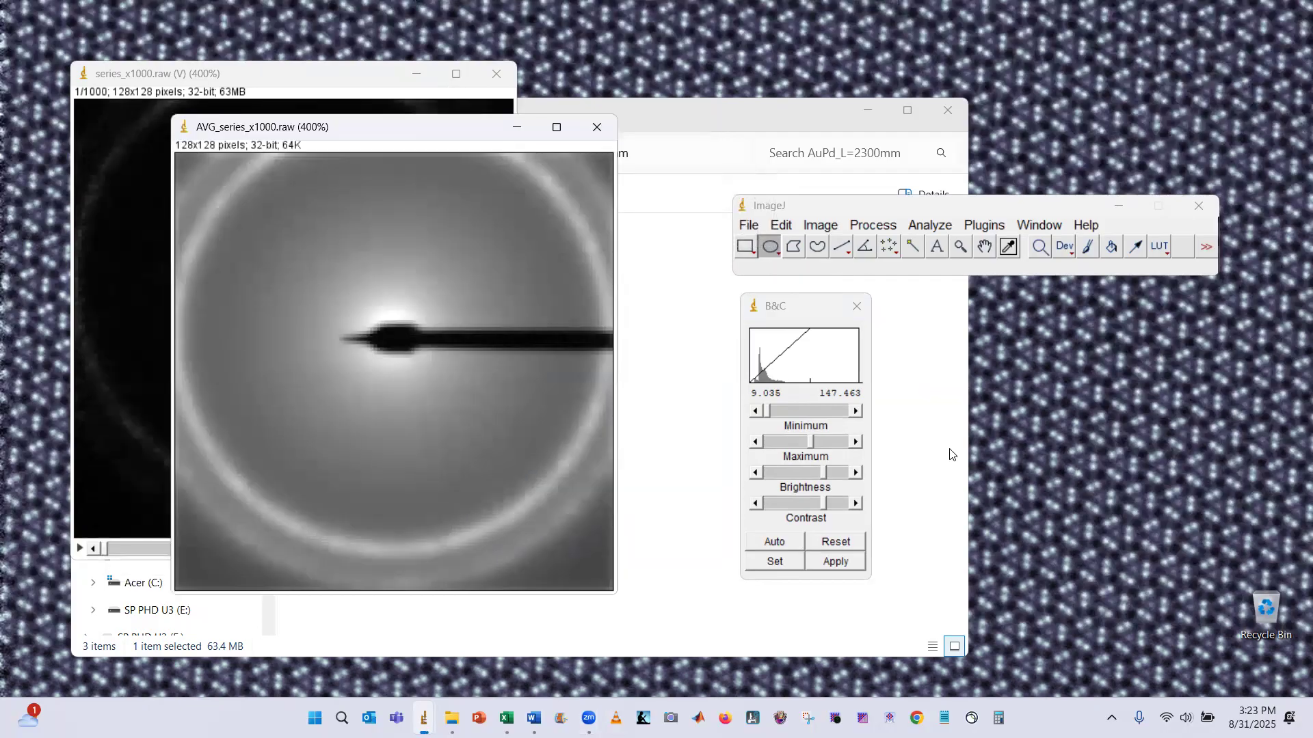
left_click(1158, 245)
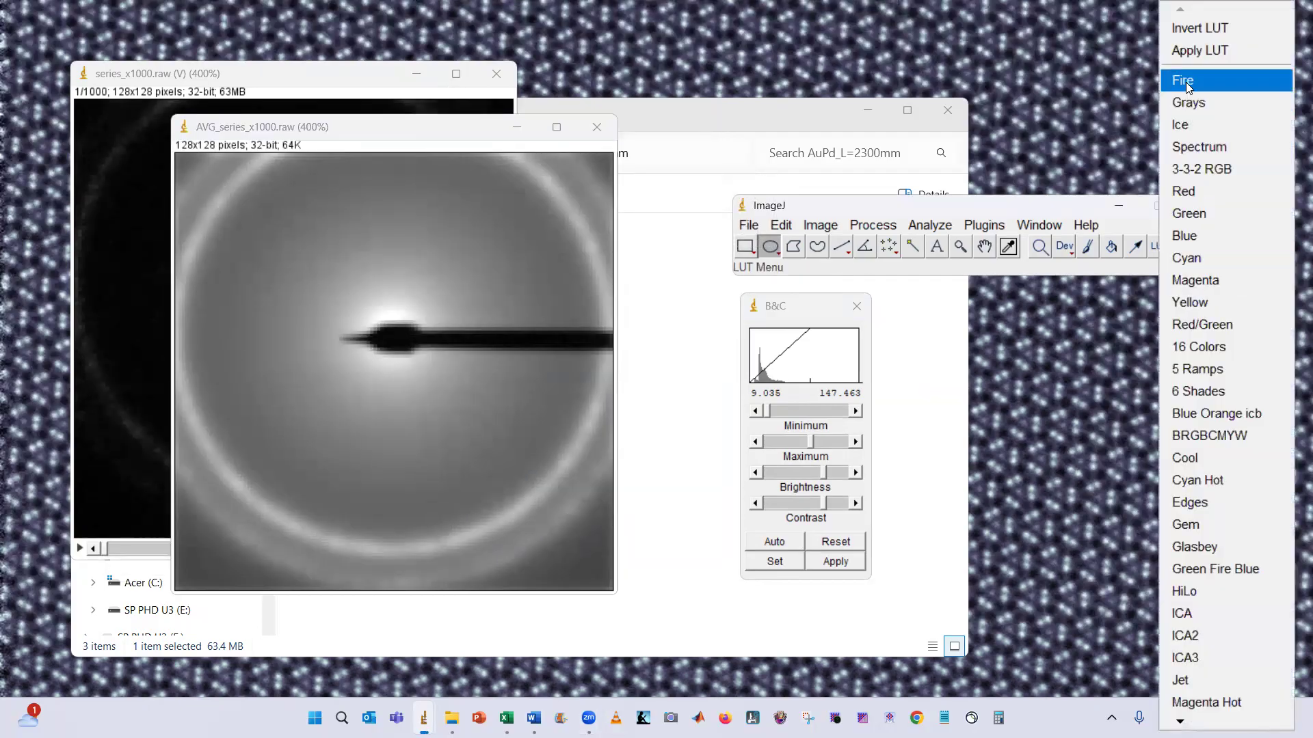
left_click(1187, 82)
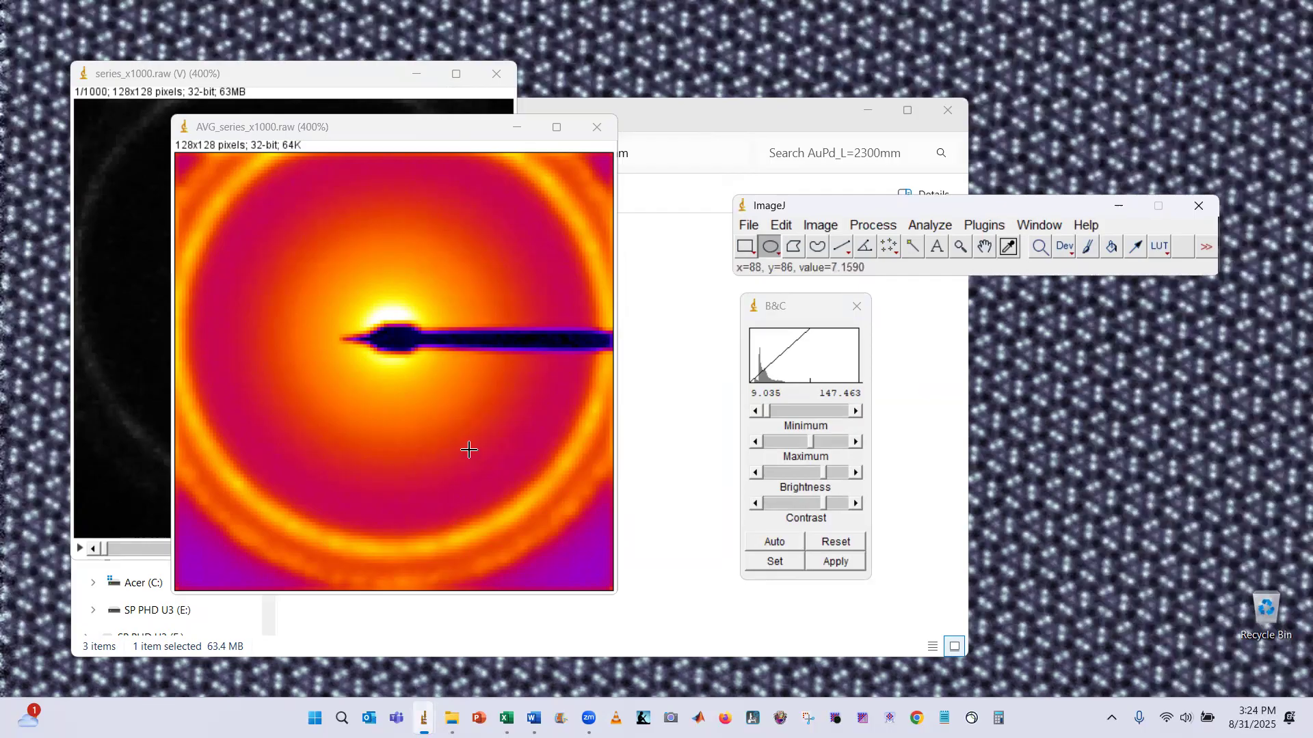
Switch to the EMPAD_L_cal_250831 spreadsheet and open its AuPd_data_300kV sheet
left_click(506, 718)
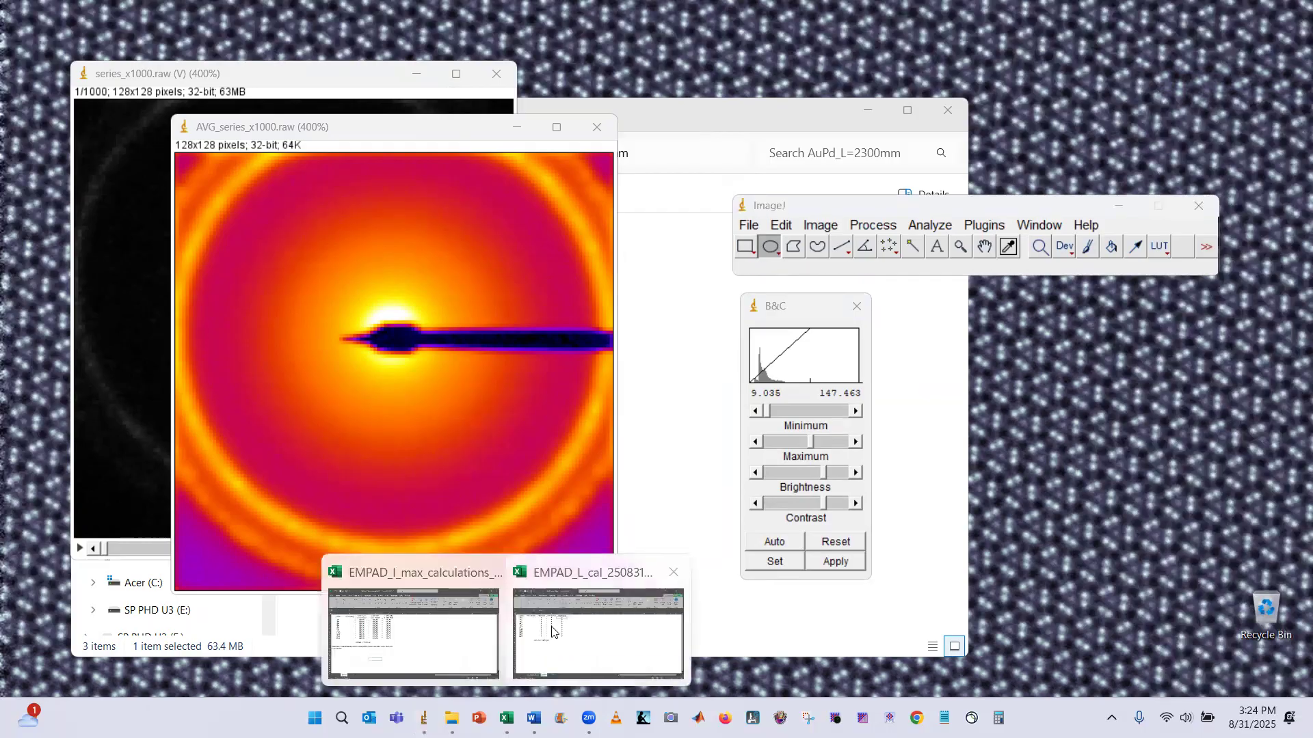
left_click(445, 623)
left_click(167, 667)
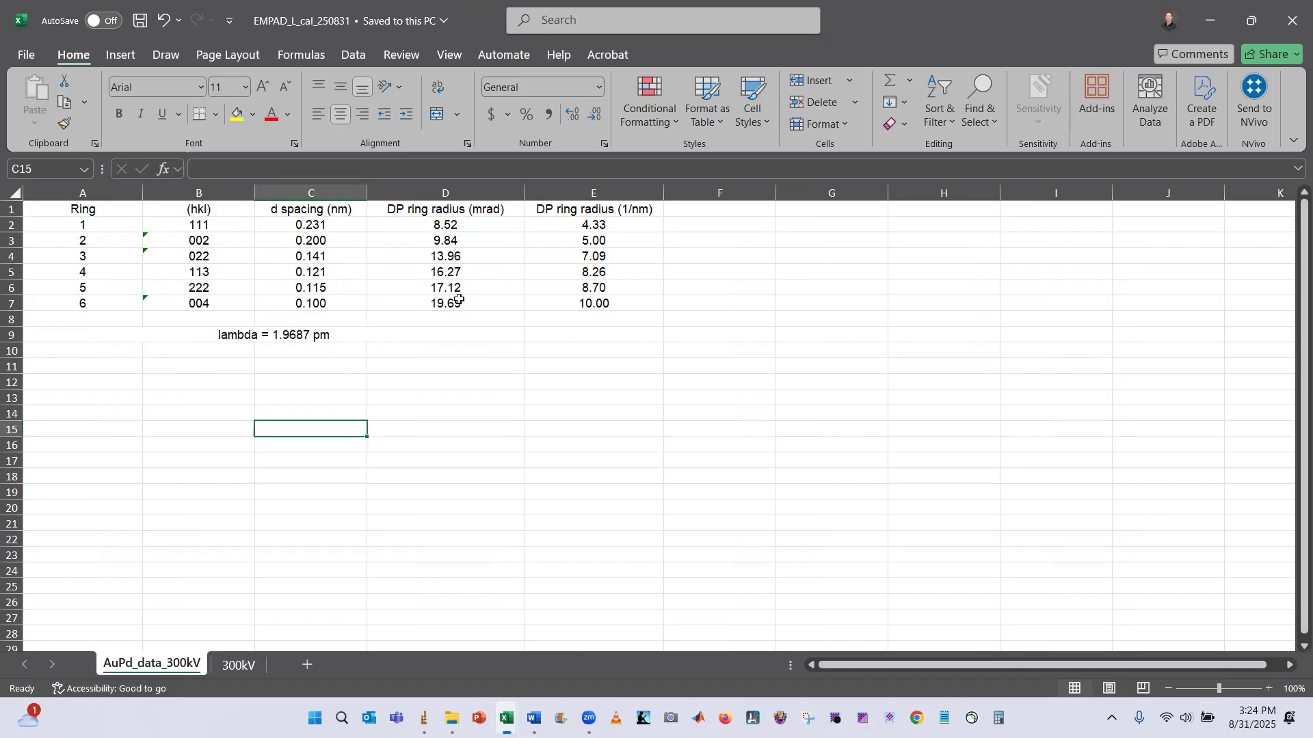
Compare the AuPd ring table with the diffraction image by moving the image window over the spreadsheet
key("alt+Tab")
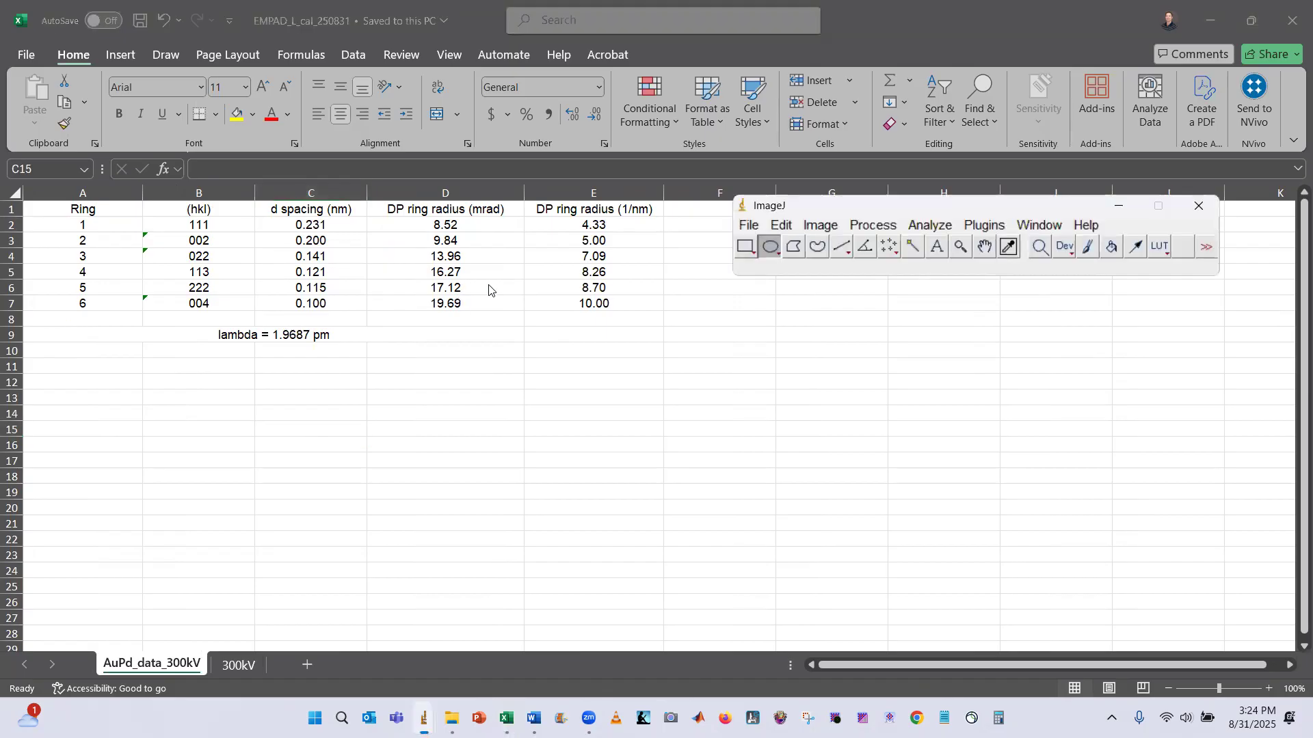
key("alt+Tab")
key("Tab")
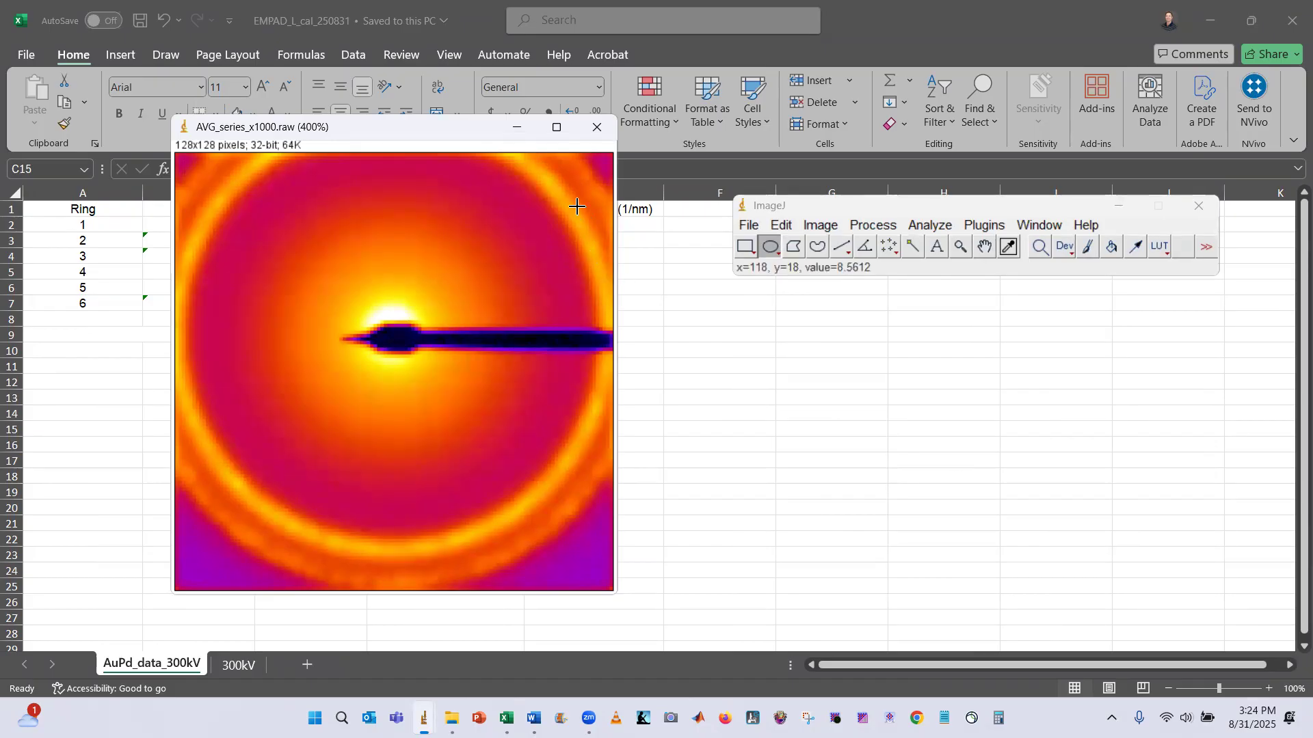
key("alt+Tab")
left_click(292, 340)
left_click_drag(410, 136, 404, 330)
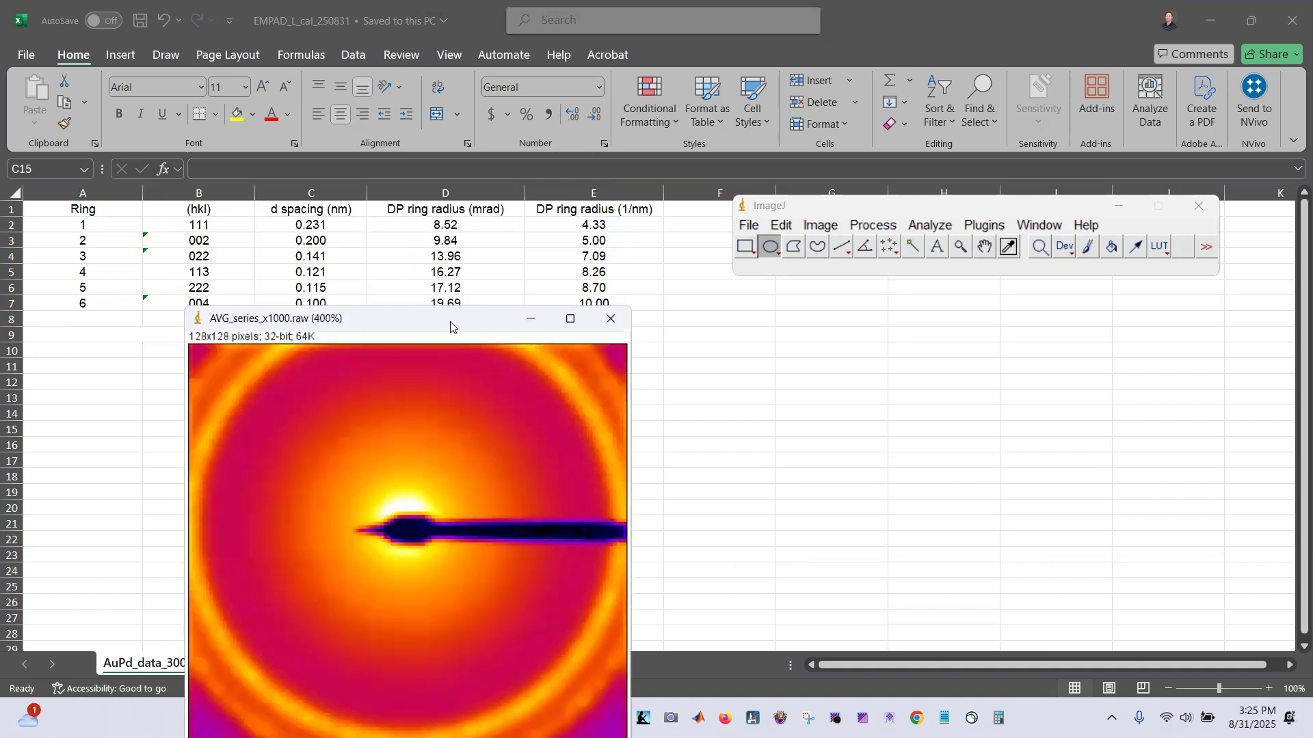
left_click_drag(451, 326, 450, 361)
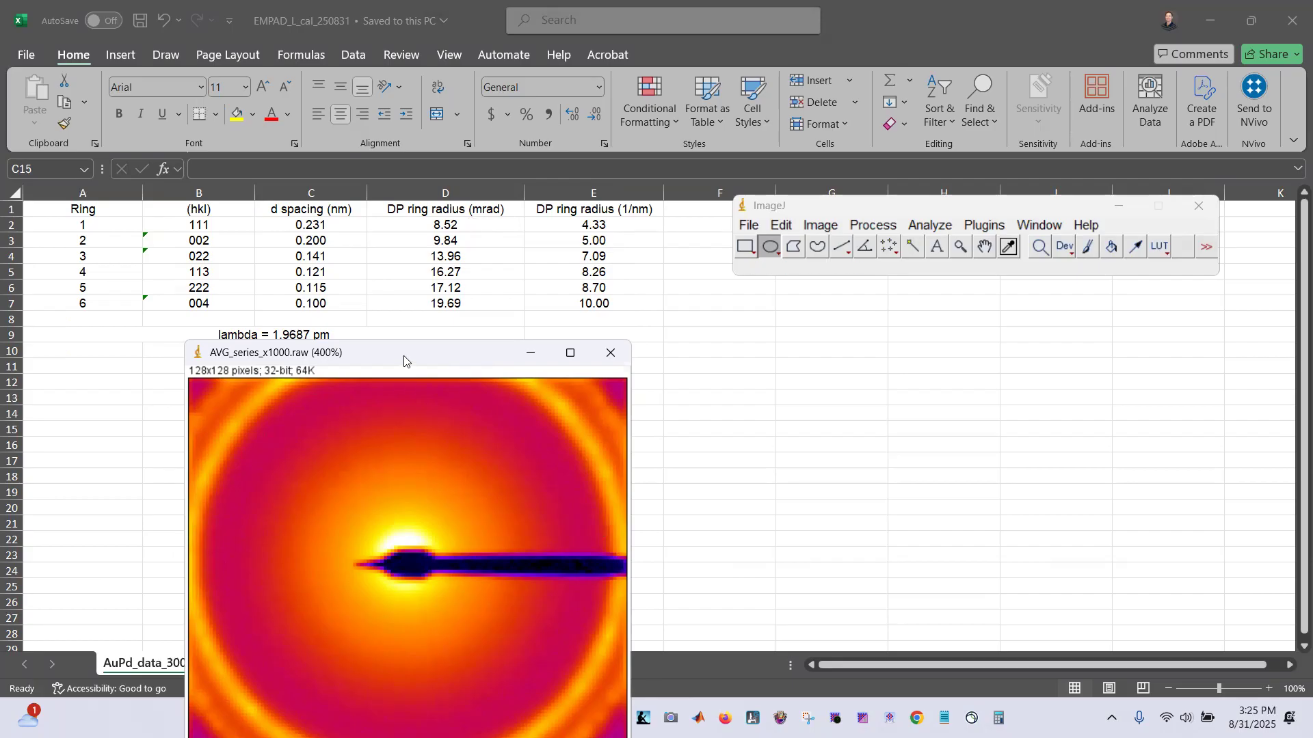
left_click_drag(405, 361, 410, 420)
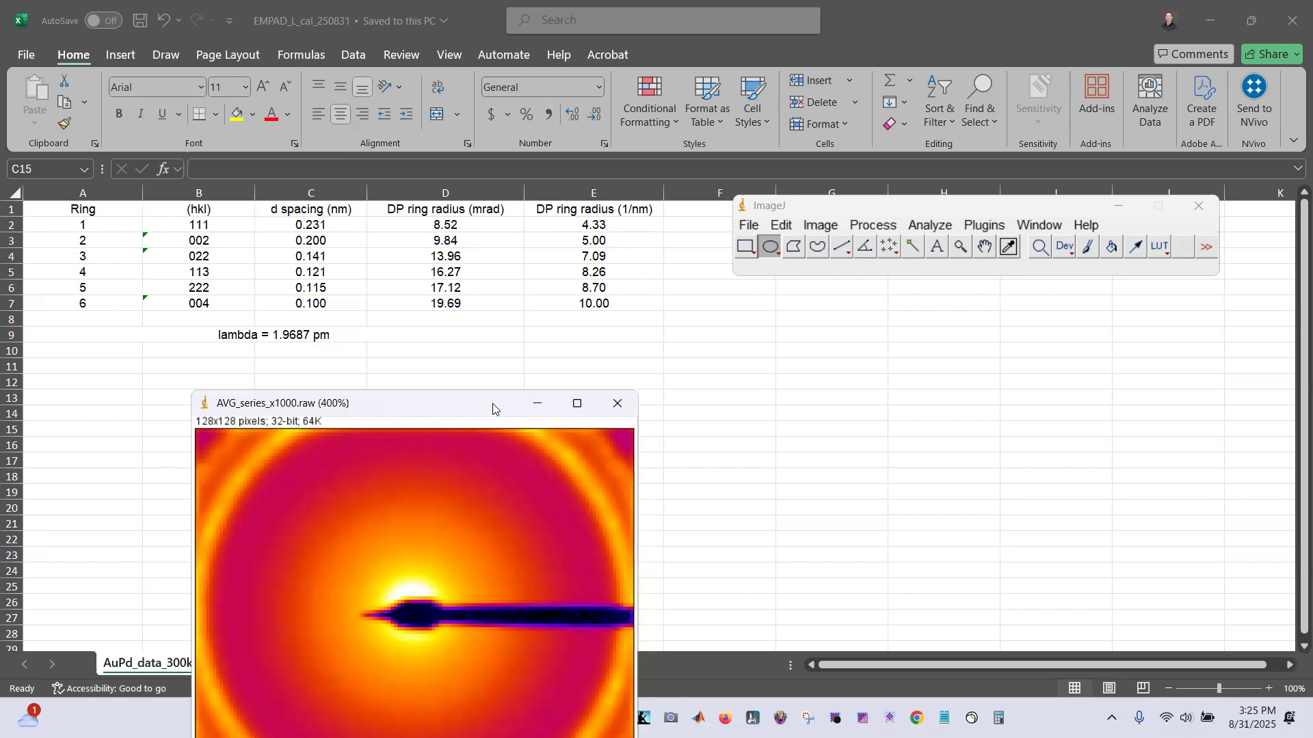
left_click_drag(492, 403, 488, 112)
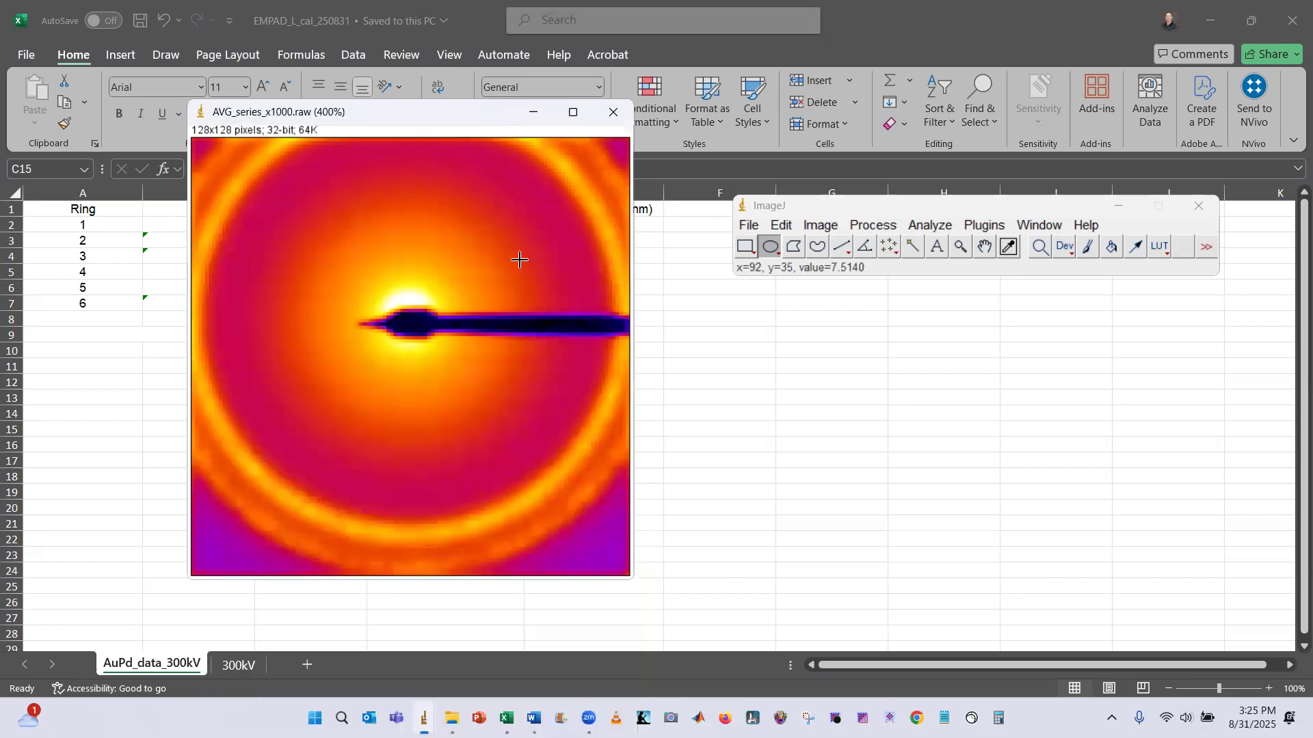
Draw a horizontal straight line about 125 pixels long across the ring pattern through its centre
left_click(840, 248)
left_click_drag(233, 299, 423, 303)
left_click_drag(326, 301, 291, 317)
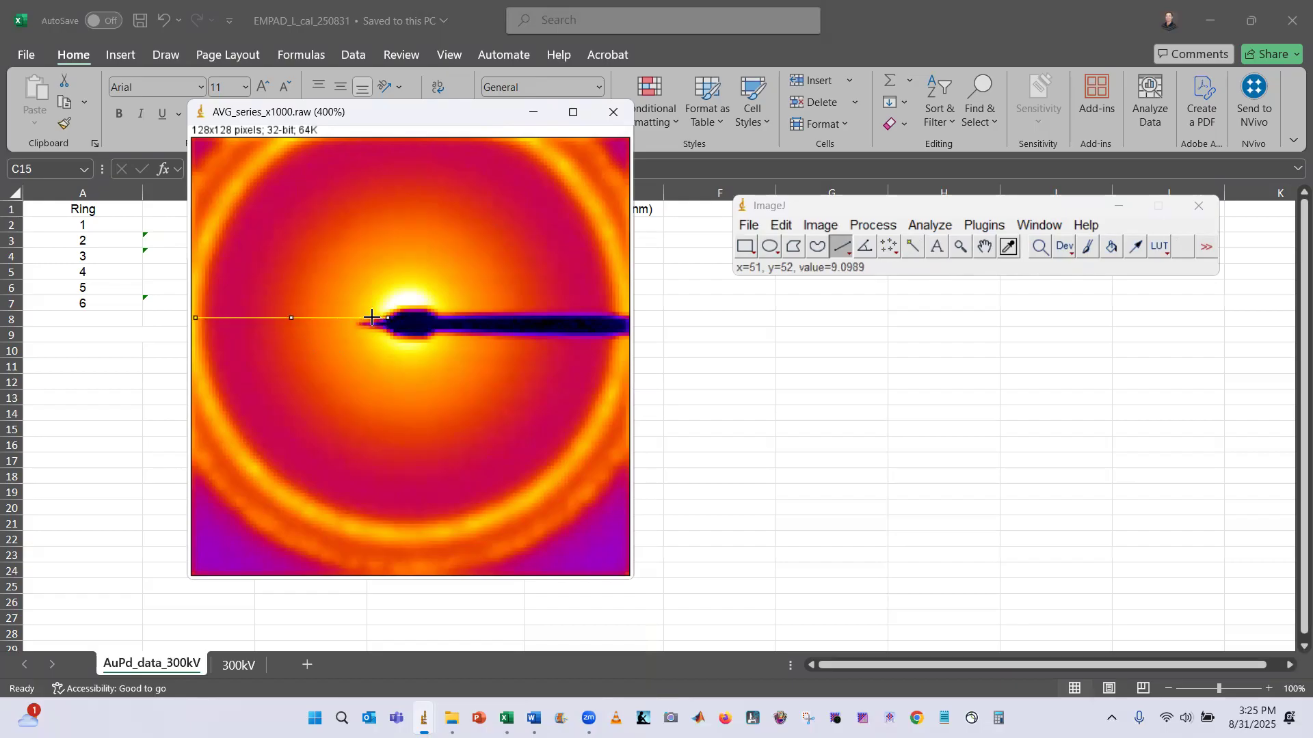
left_click_drag(387, 319, 620, 344)
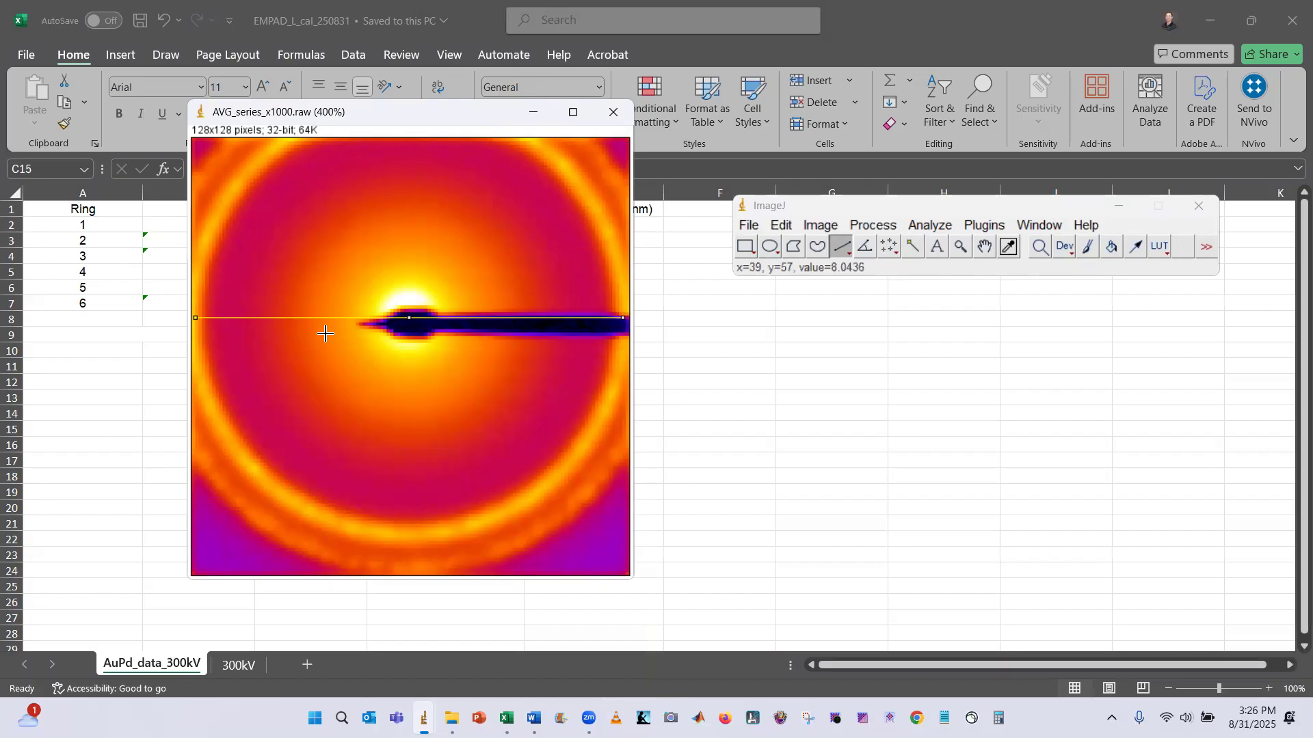
left_click(192, 317)
left_click_drag(192, 317, 195, 318)
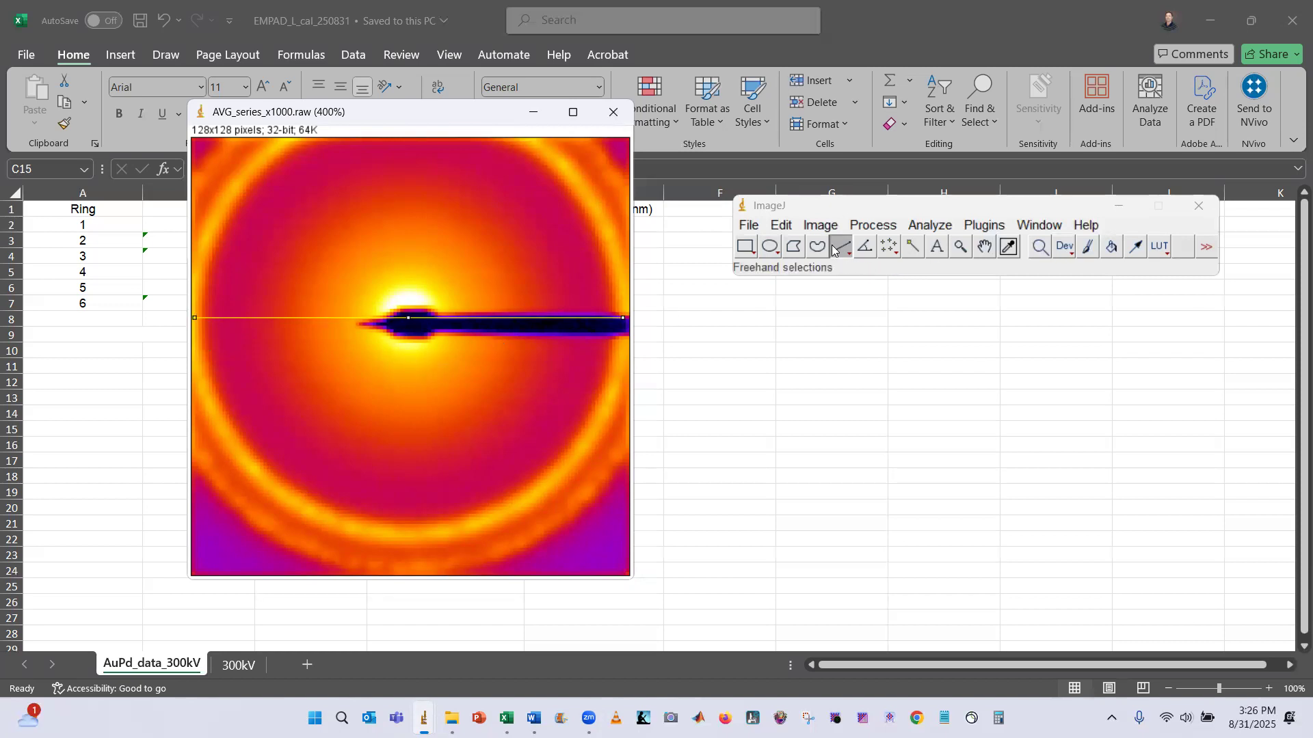
Open the Set Scale dialog for the line selection and select the known distance field
left_click(881, 228)
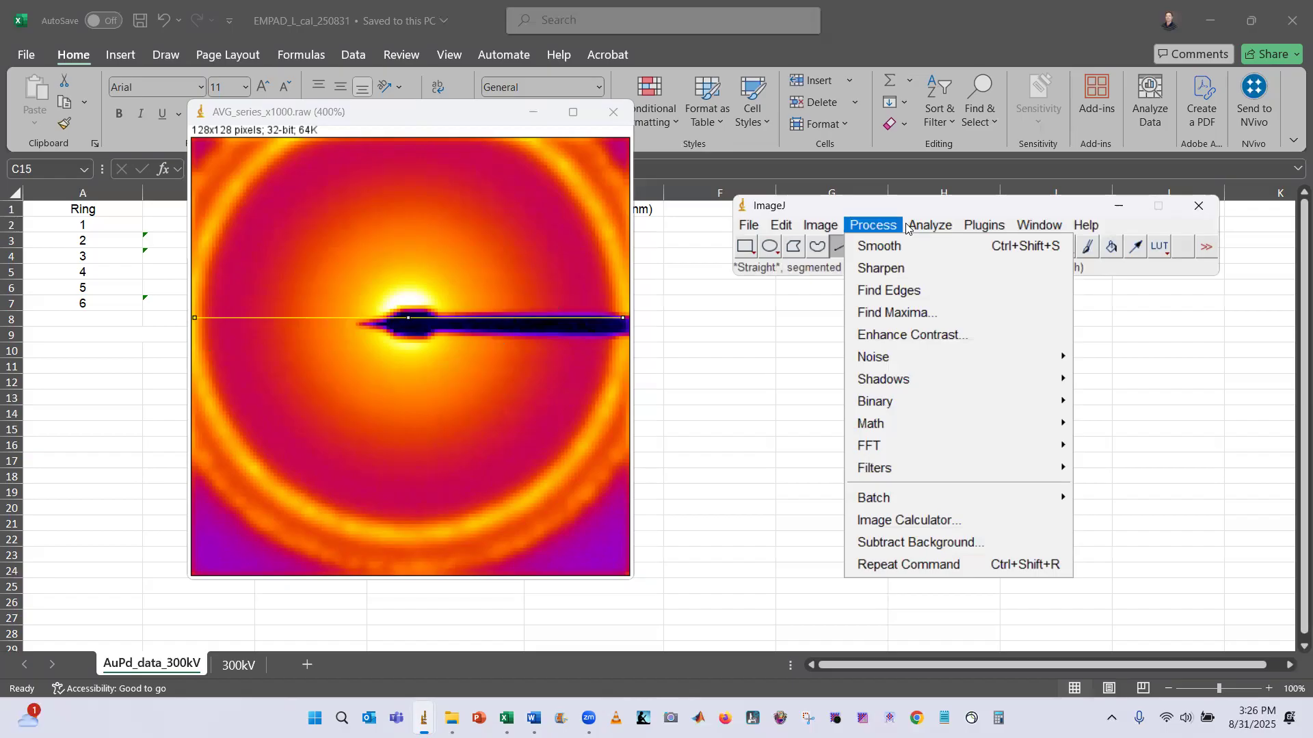
mouse_move(927, 228)
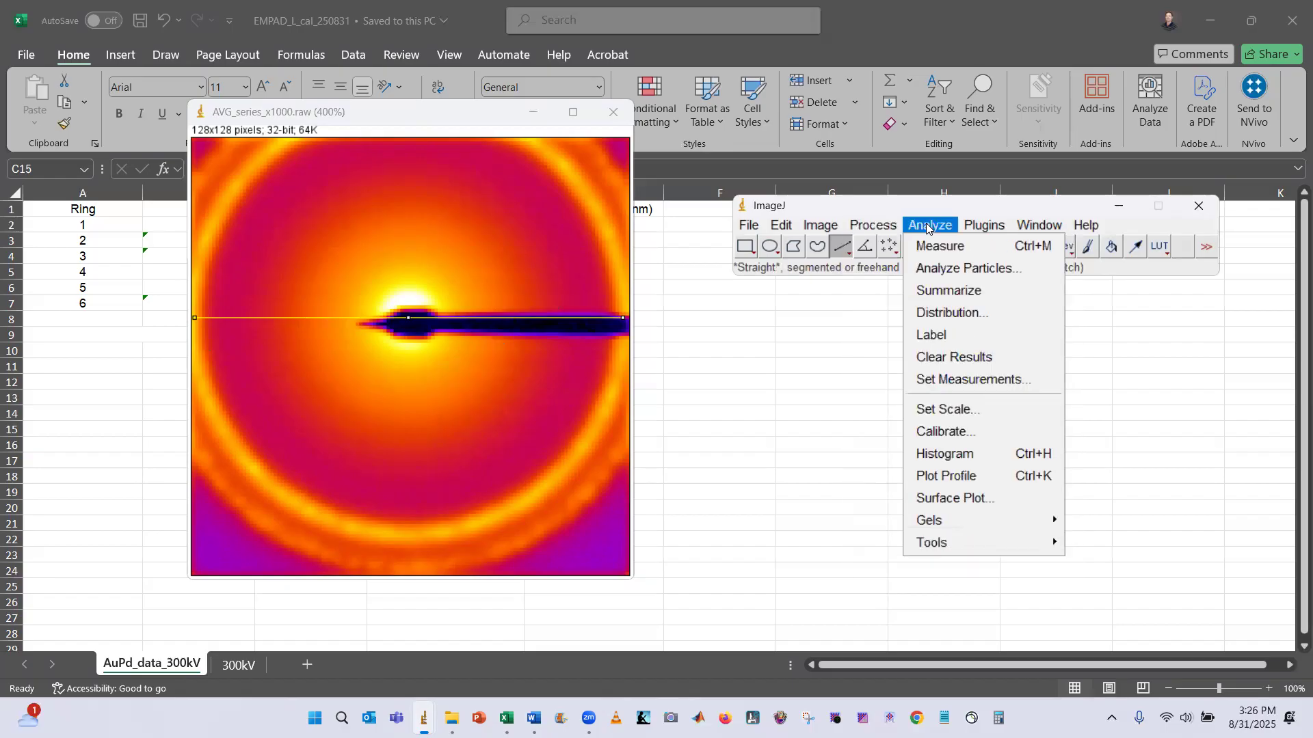
left_click(971, 409)
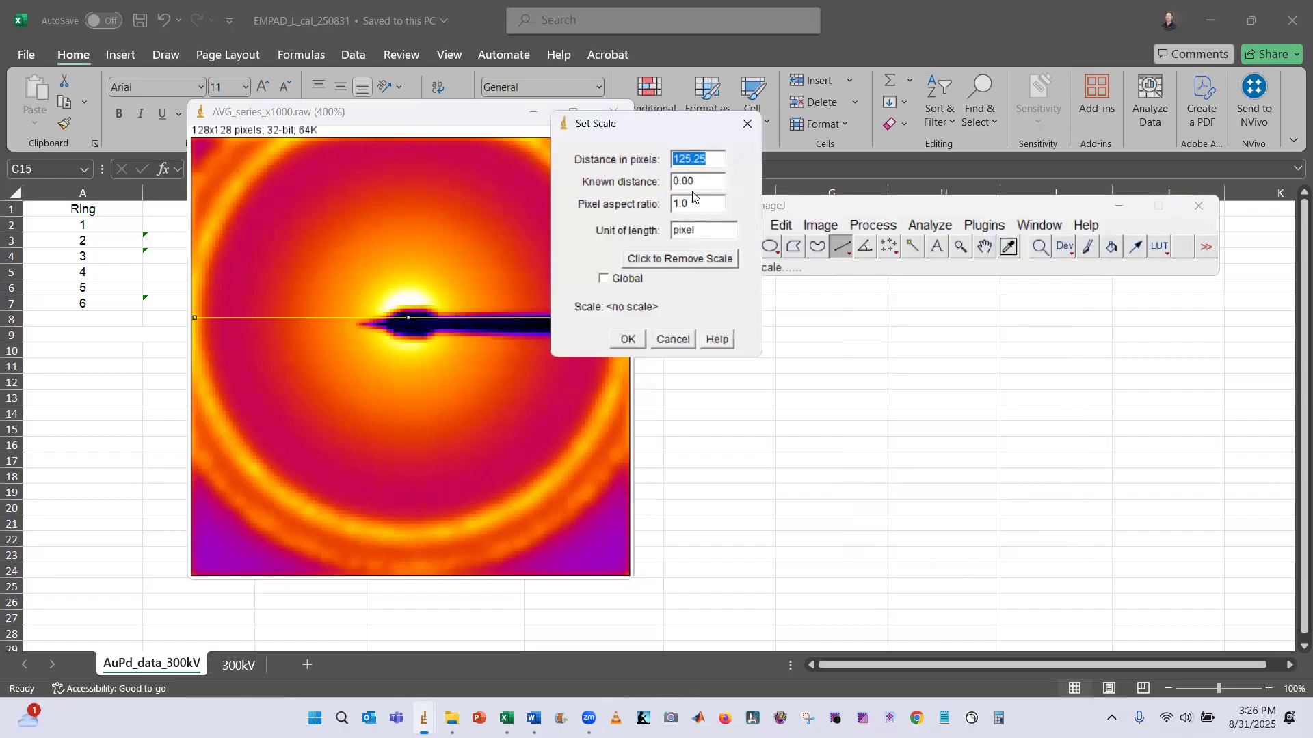
left_click(719, 185)
Compute 2 × 8.52 in Calculator to get the diameter of the first AuPd ring in mrad
key("alt+Tab")
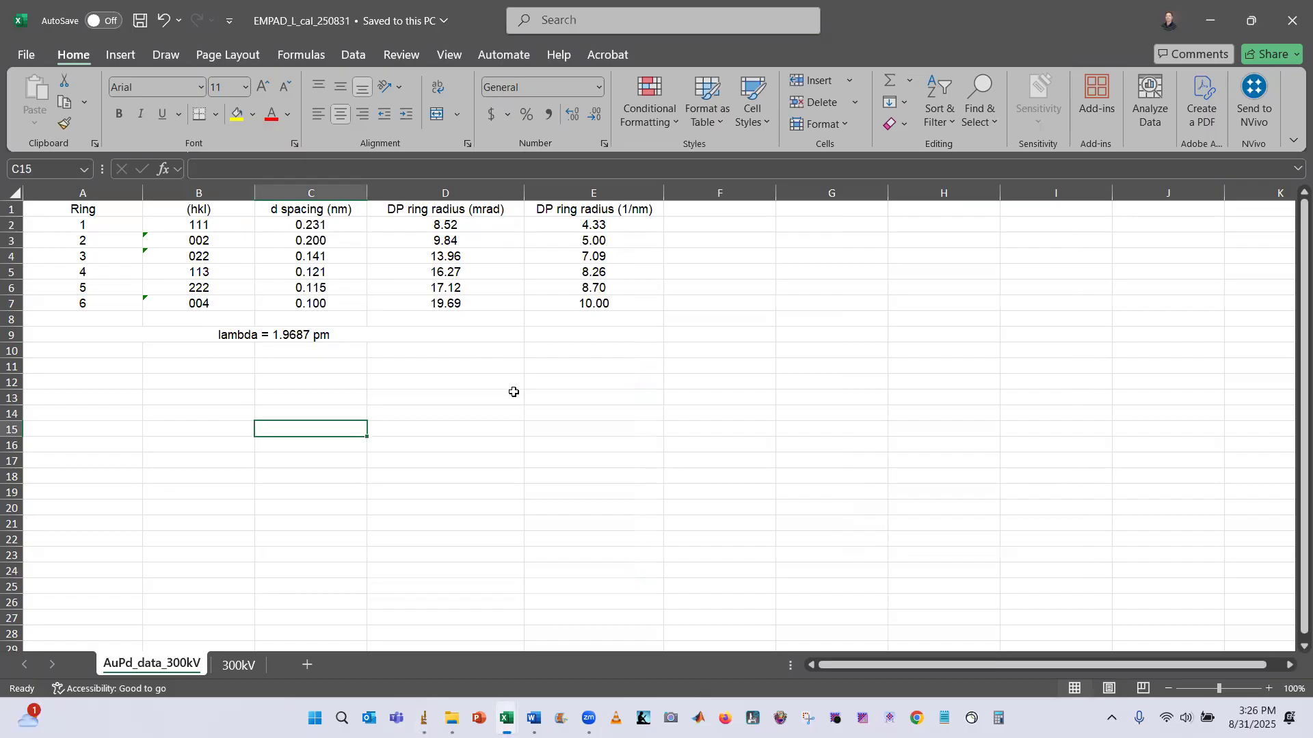
left_click(998, 718)
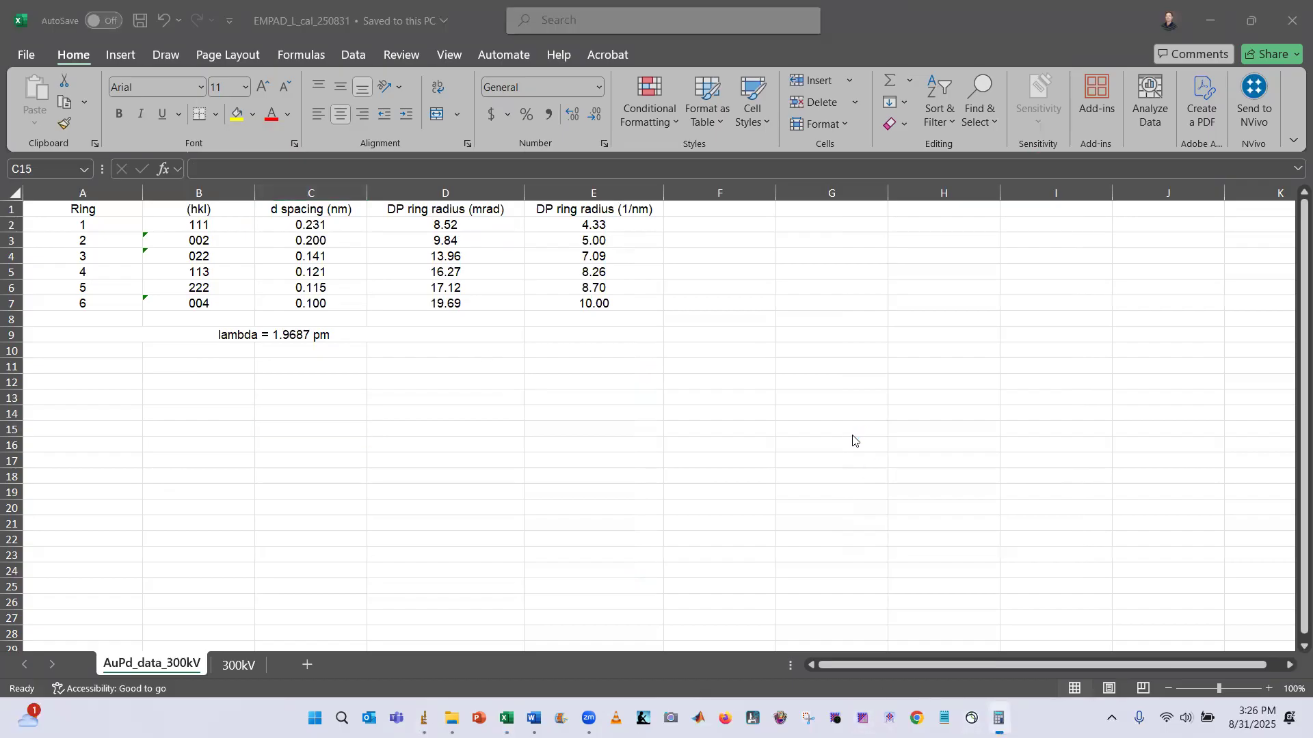
type("2 × ")
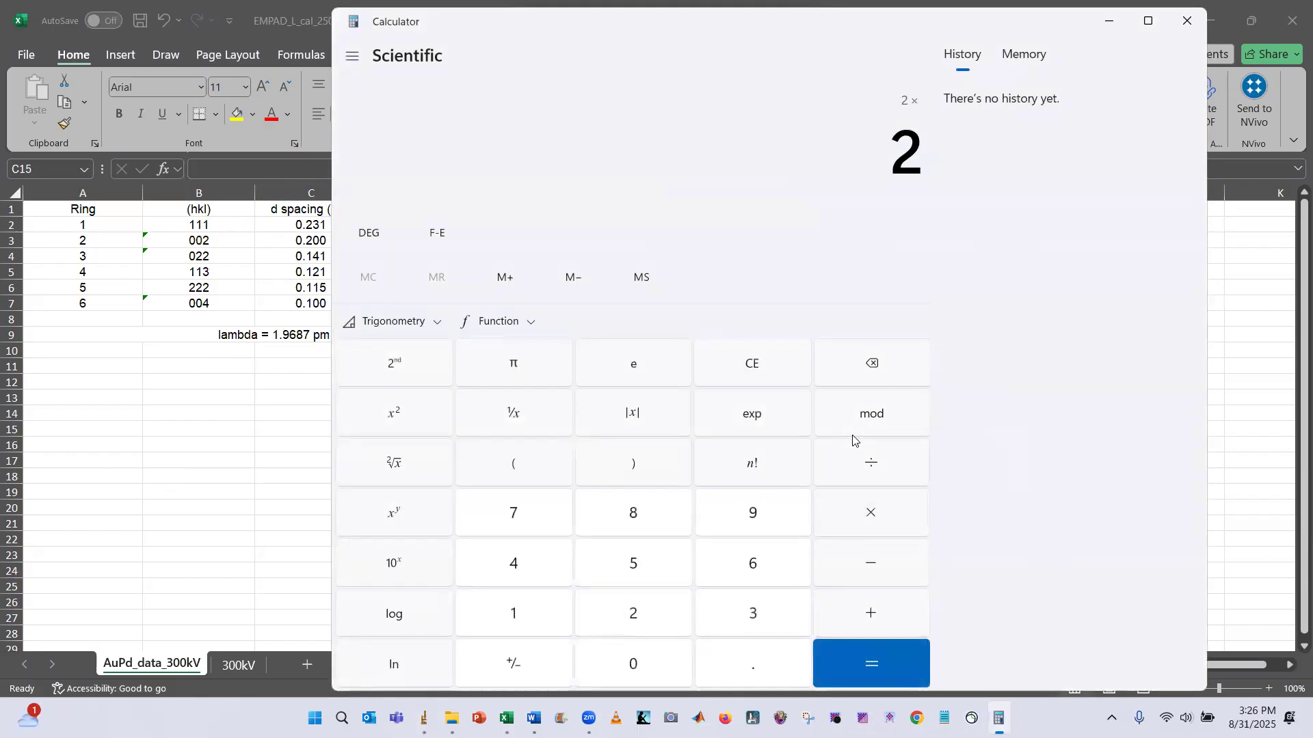
type("8.52")
key("Return")
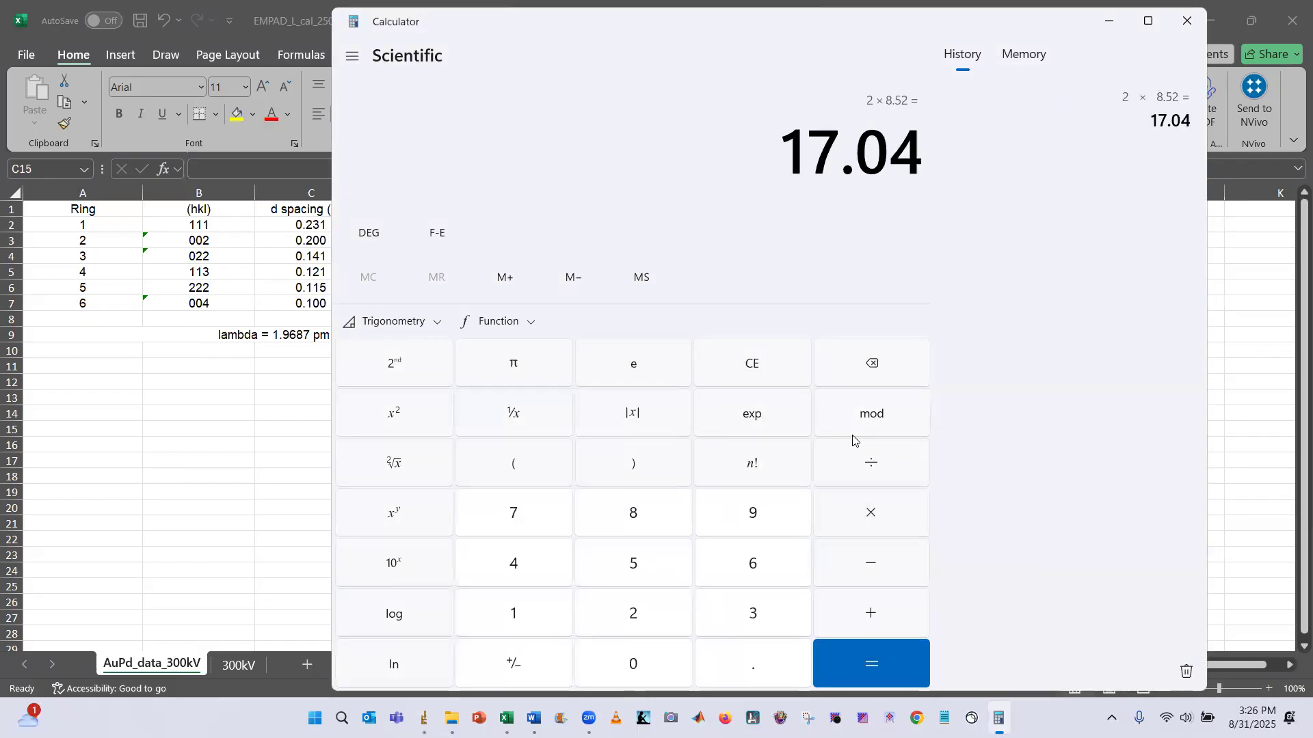
Set the known distance to 17.04 for the line and apply the scale
key("alt+Tab")
key("alt+Tab")
key("alt+Tab")
type("17.04")
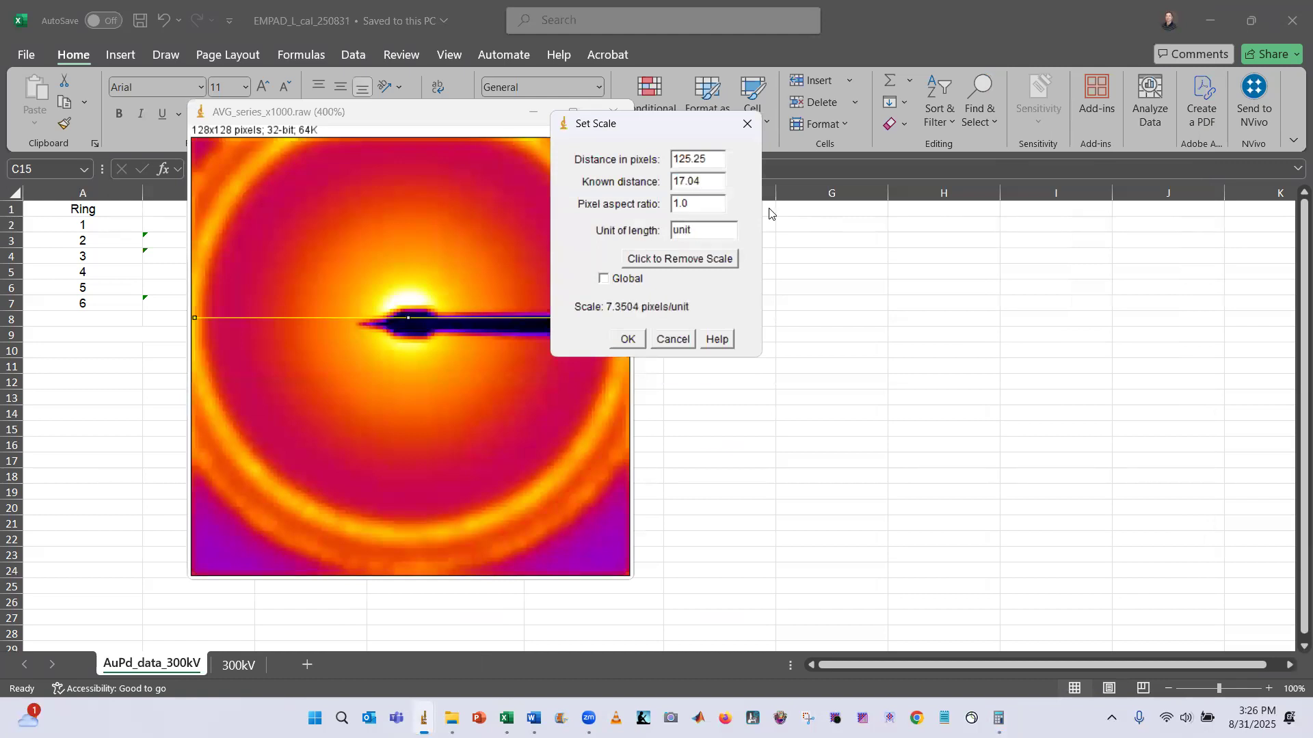
key("Return")
Reopen Set Scale for the image and set the unit of length to mrad
key("alt+Tab")
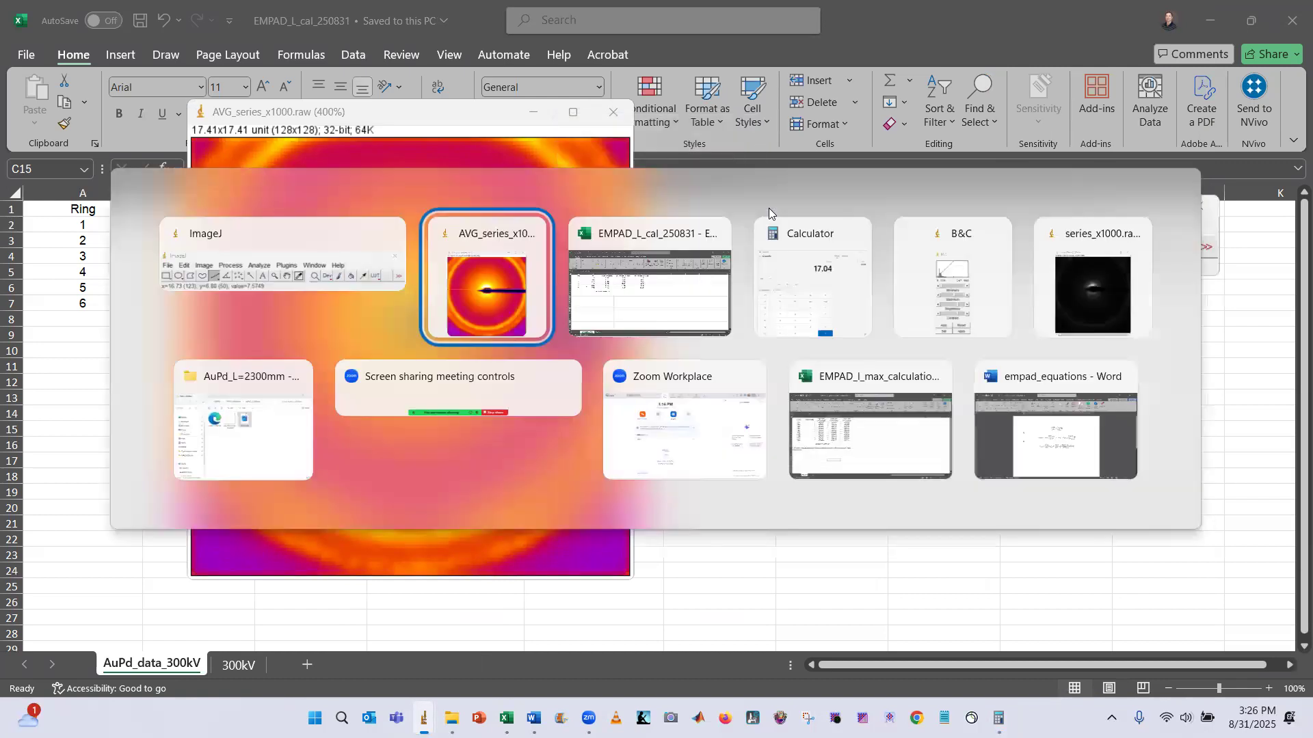
left_click(769, 211)
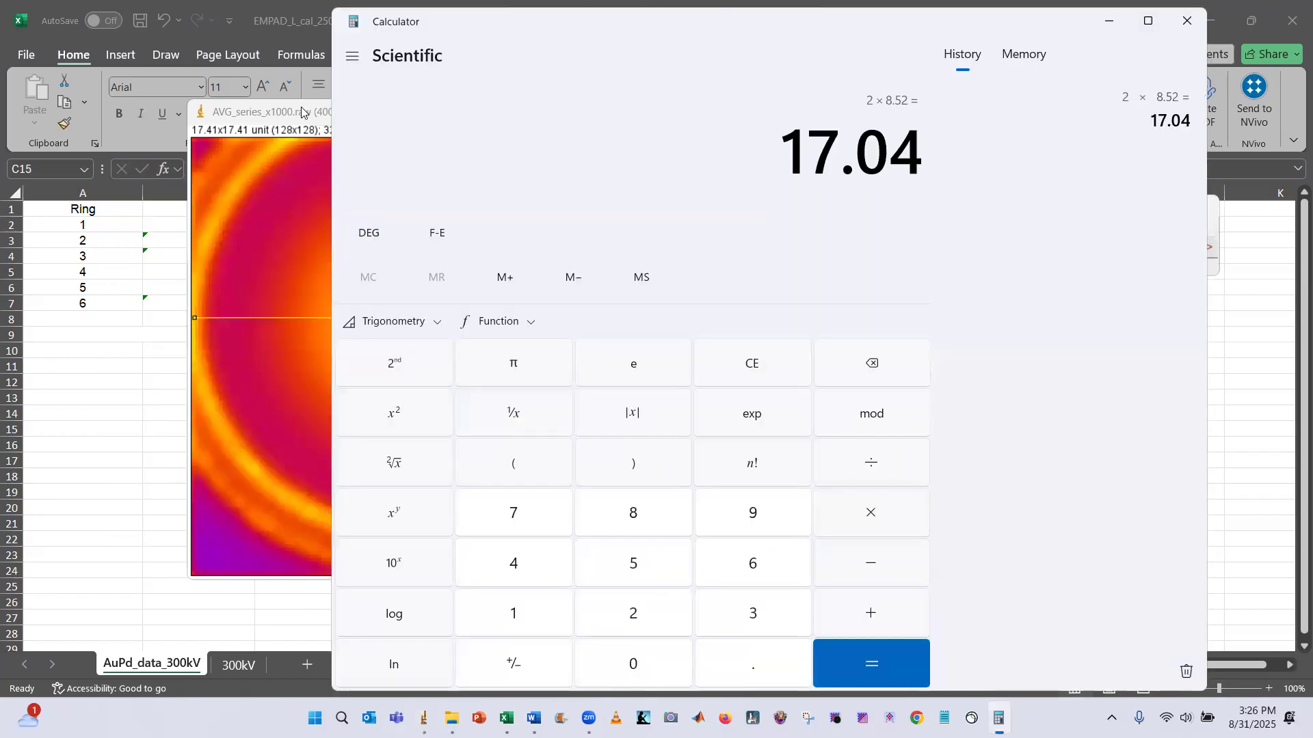
left_click(301, 111)
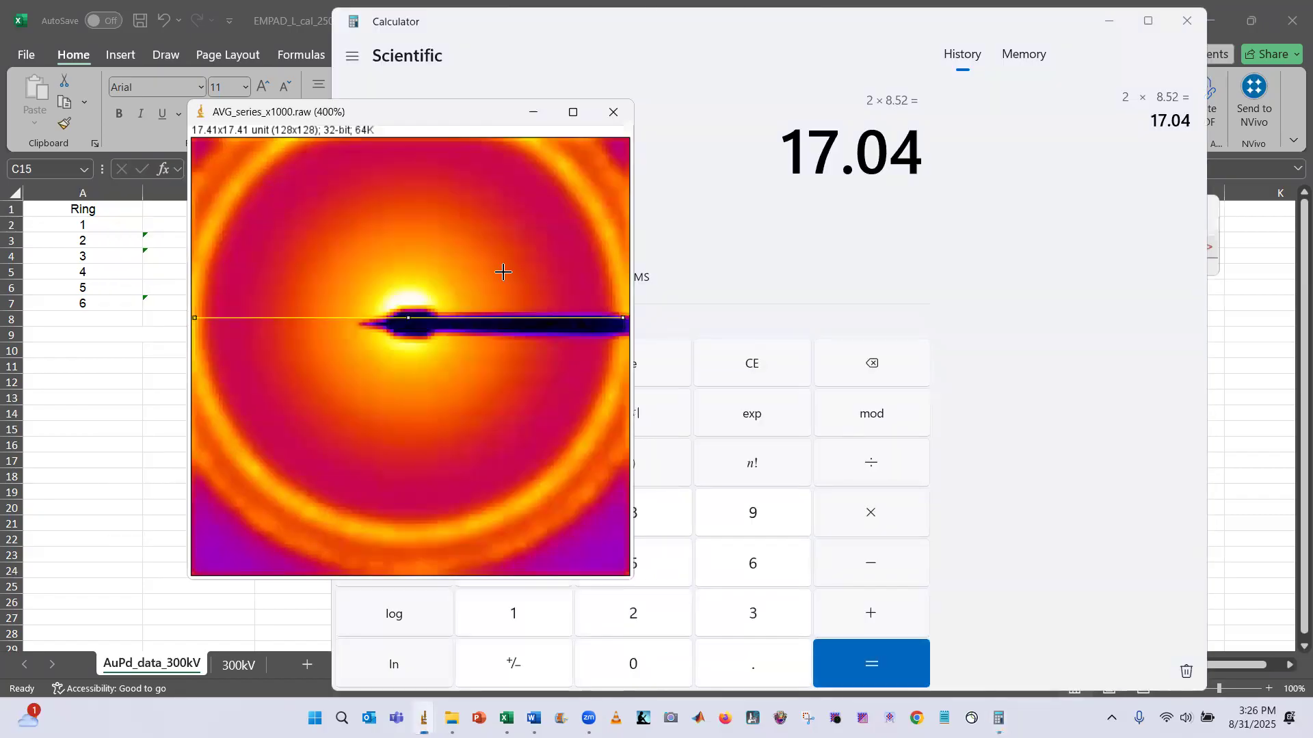
key("alt+Tab")
left_click(565, 248)
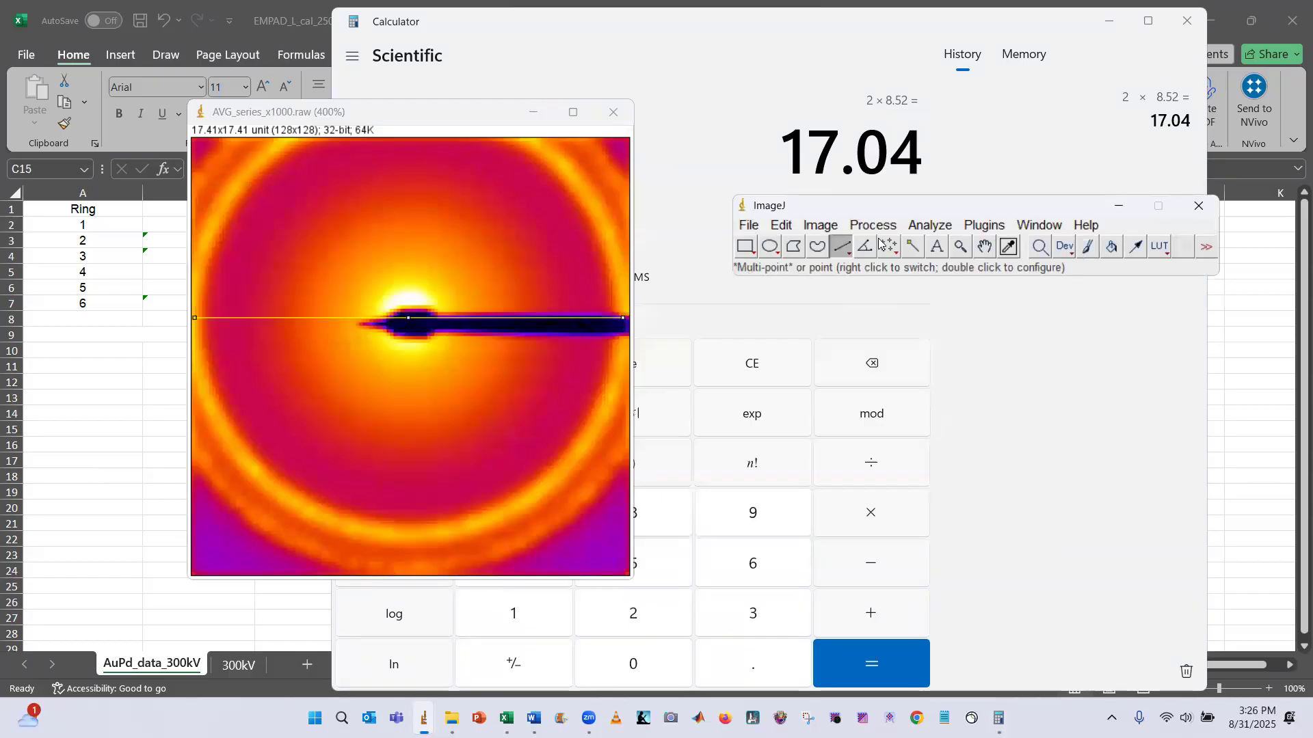
left_click(930, 226)
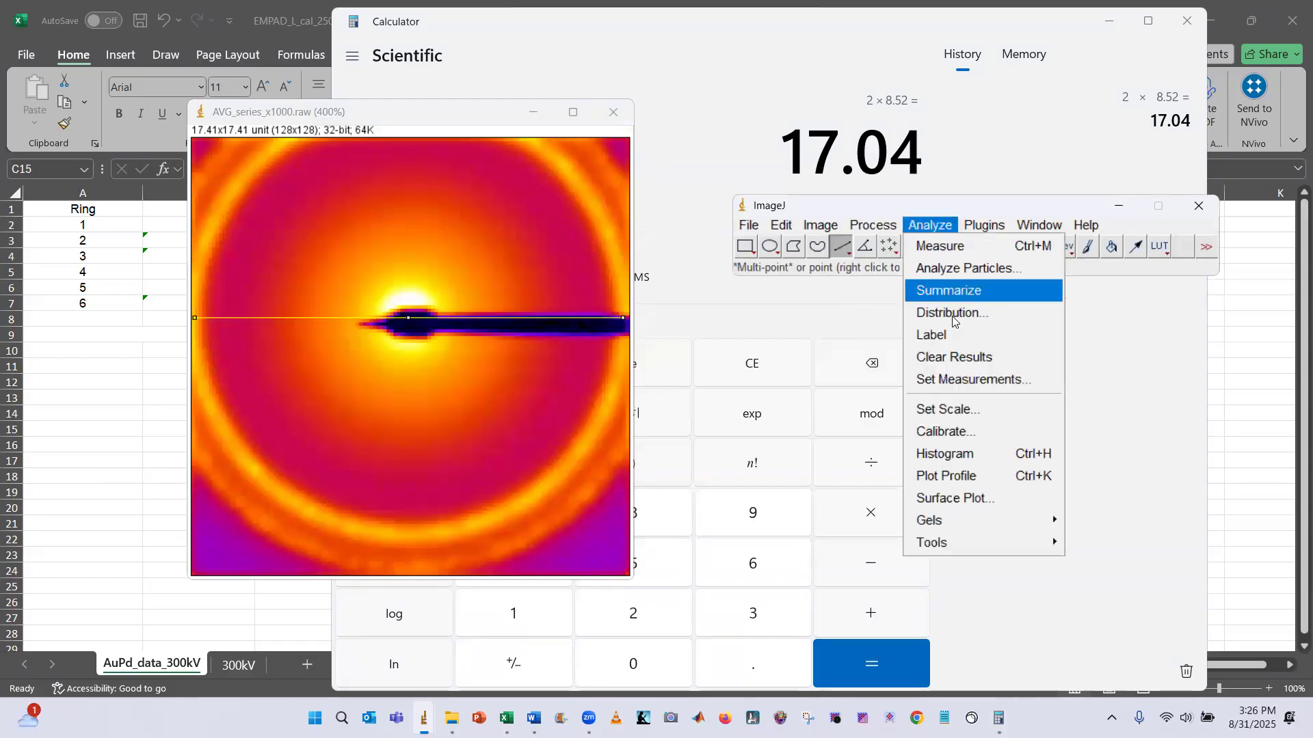
left_click(974, 411)
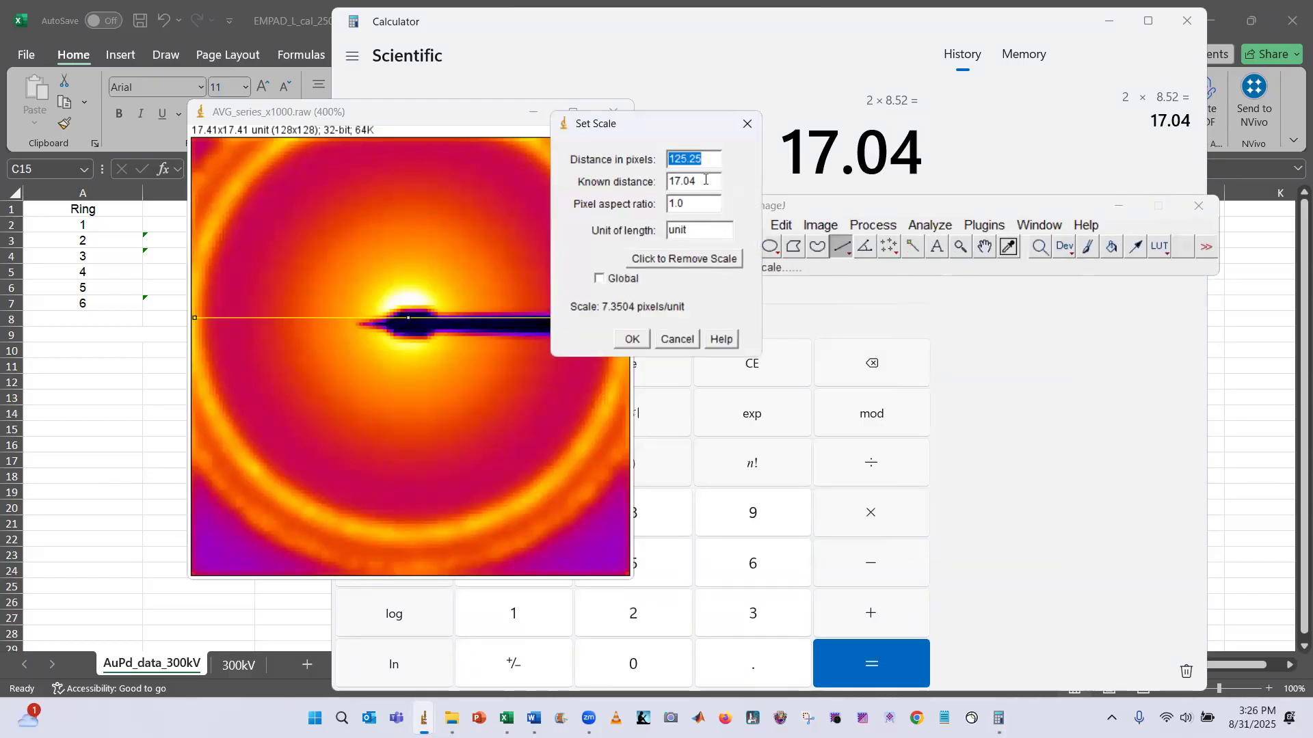
left_click(709, 229)
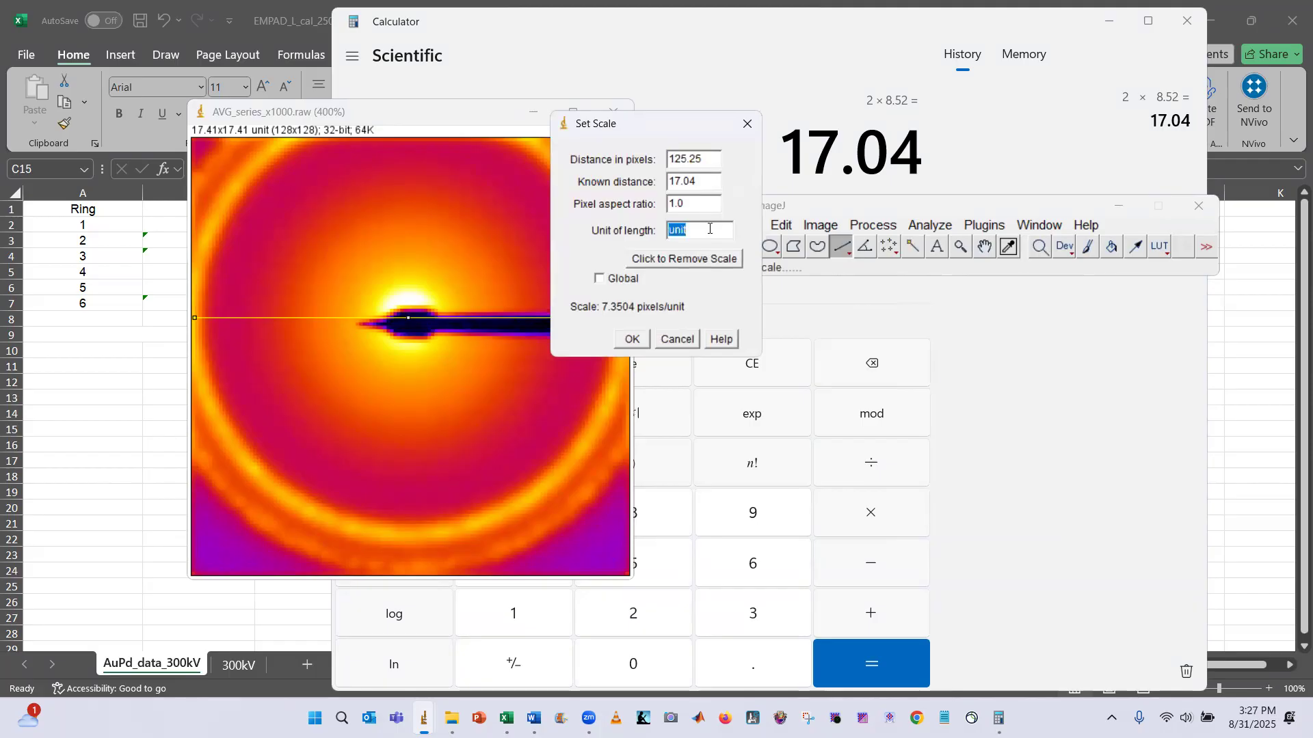
type("nrad")
key("BackSpace")
key("BackSpace")
key("BackSpace")
key("BackSpace")
type("mrad")
left_click(642, 340)
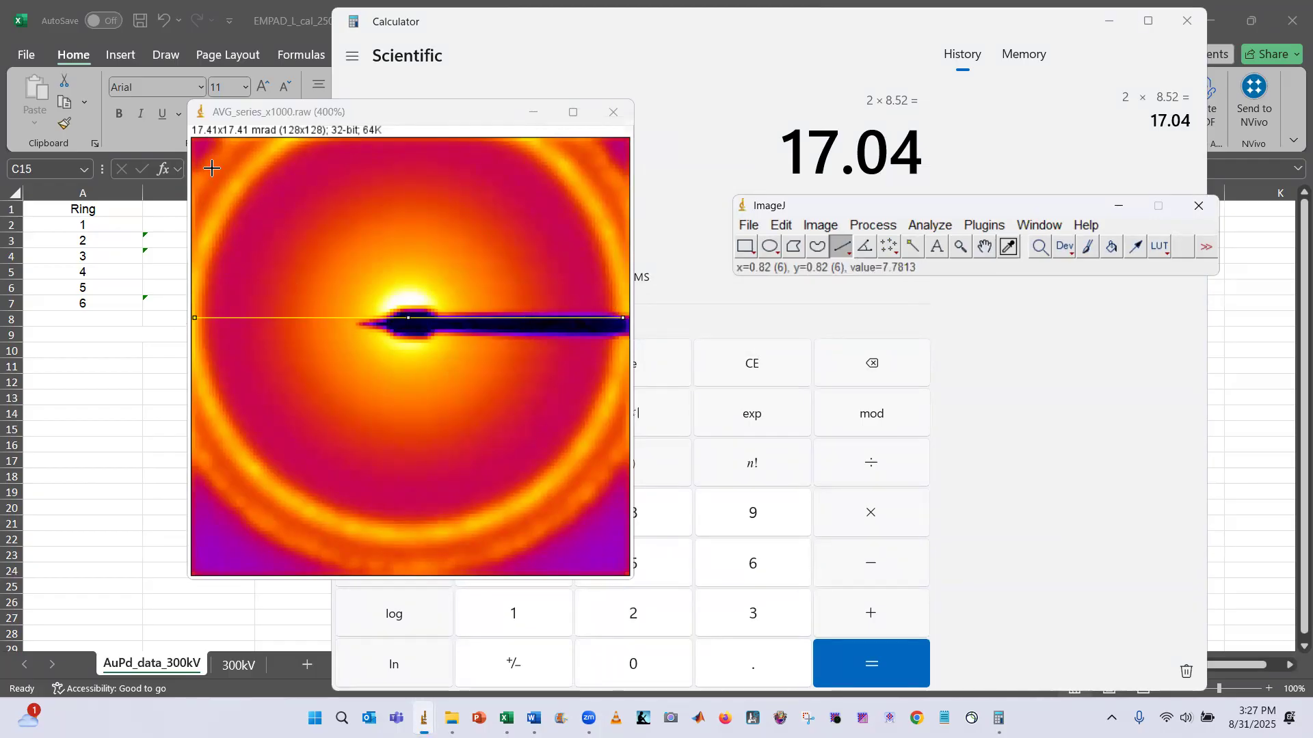
Open the 300kV sheet and enter 17.41 as the FOV (mrad) for the 285 mm camera length
left_click(141, 349)
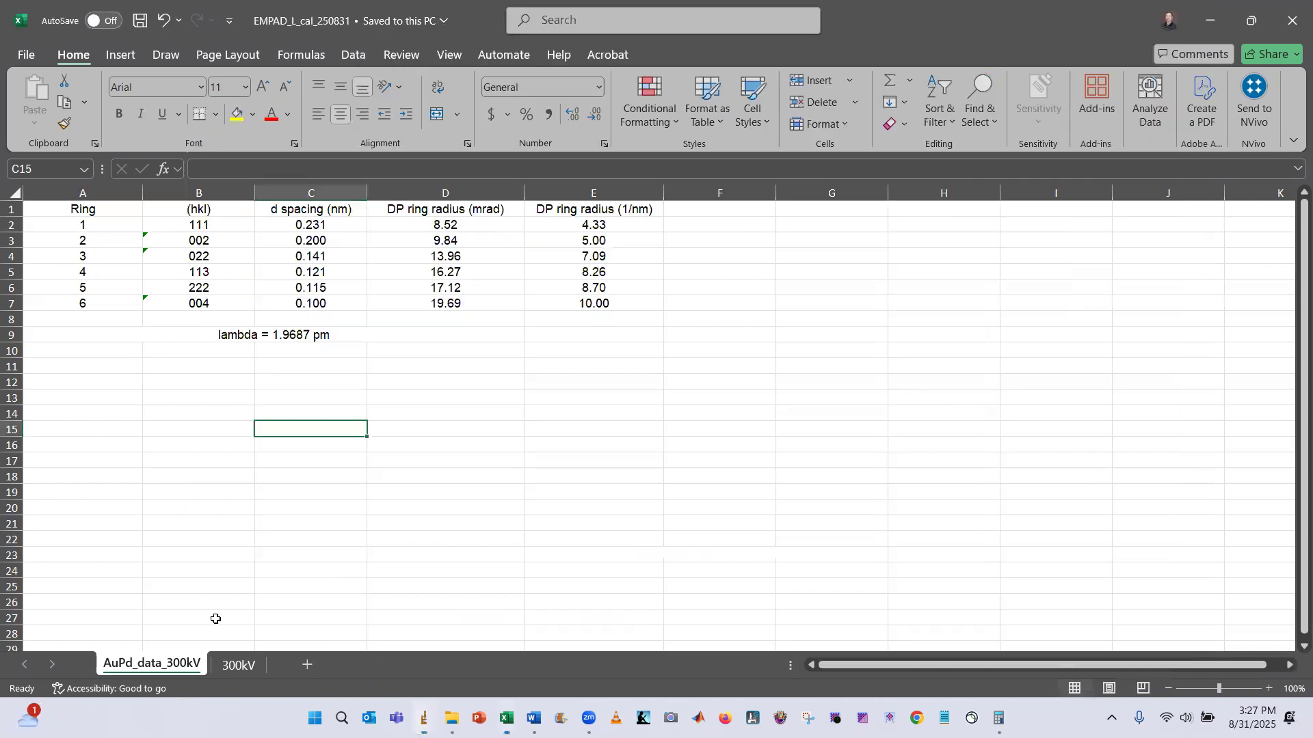
left_click(237, 665)
left_click(132, 228)
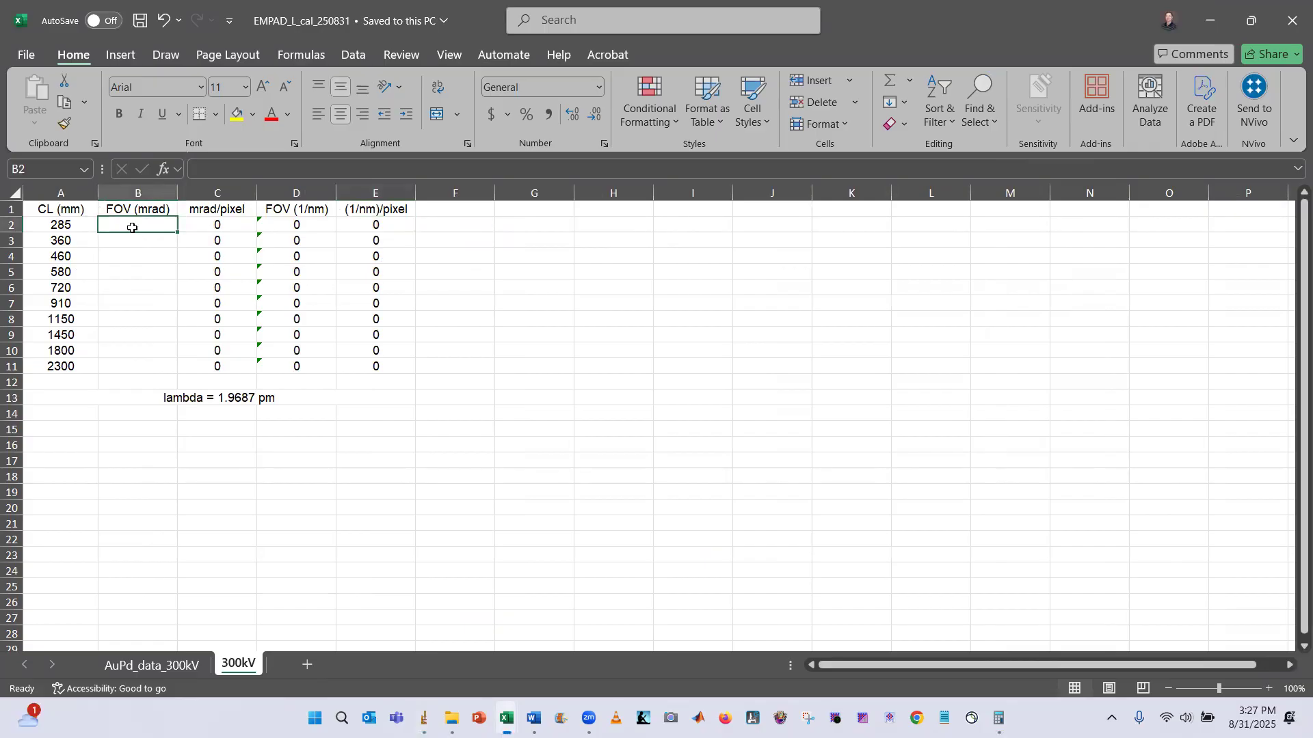
type("17.41")
key("Return")
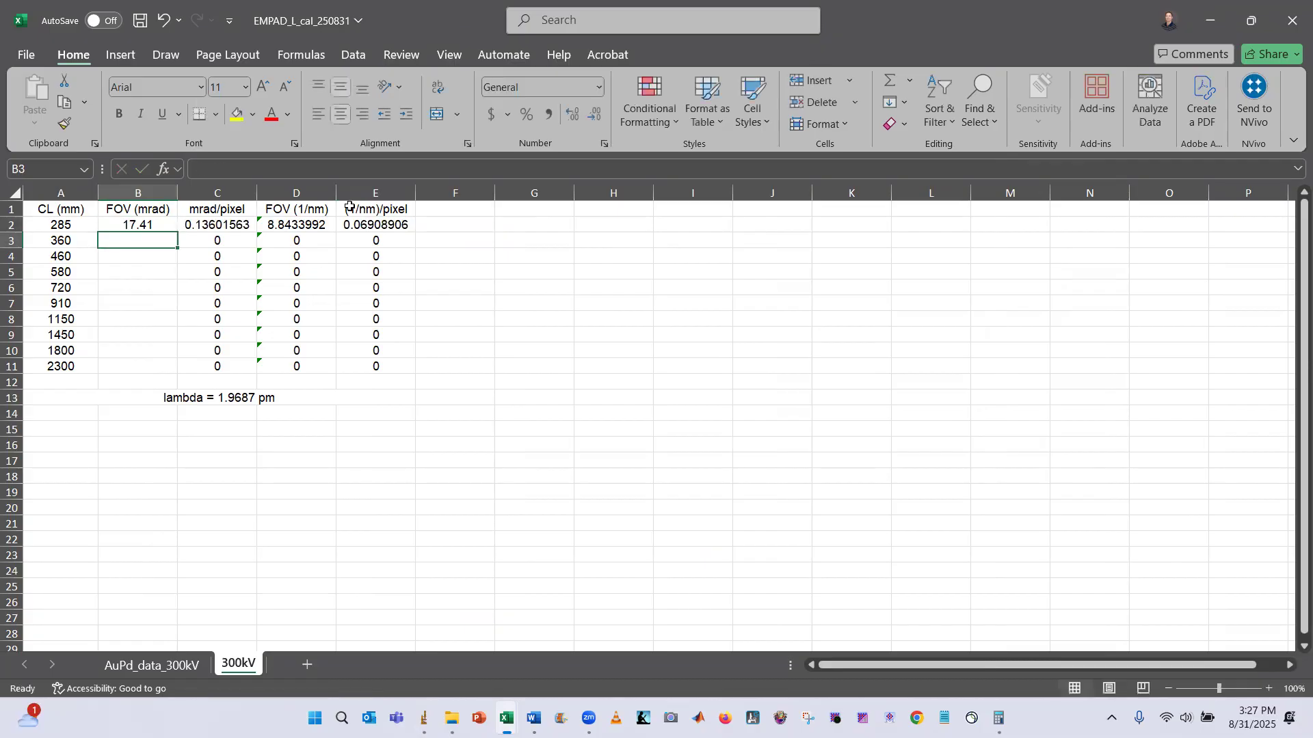
Check the mrad/pixel formula and undo the 17.41 entry in the 285 mm row
left_click(232, 226)
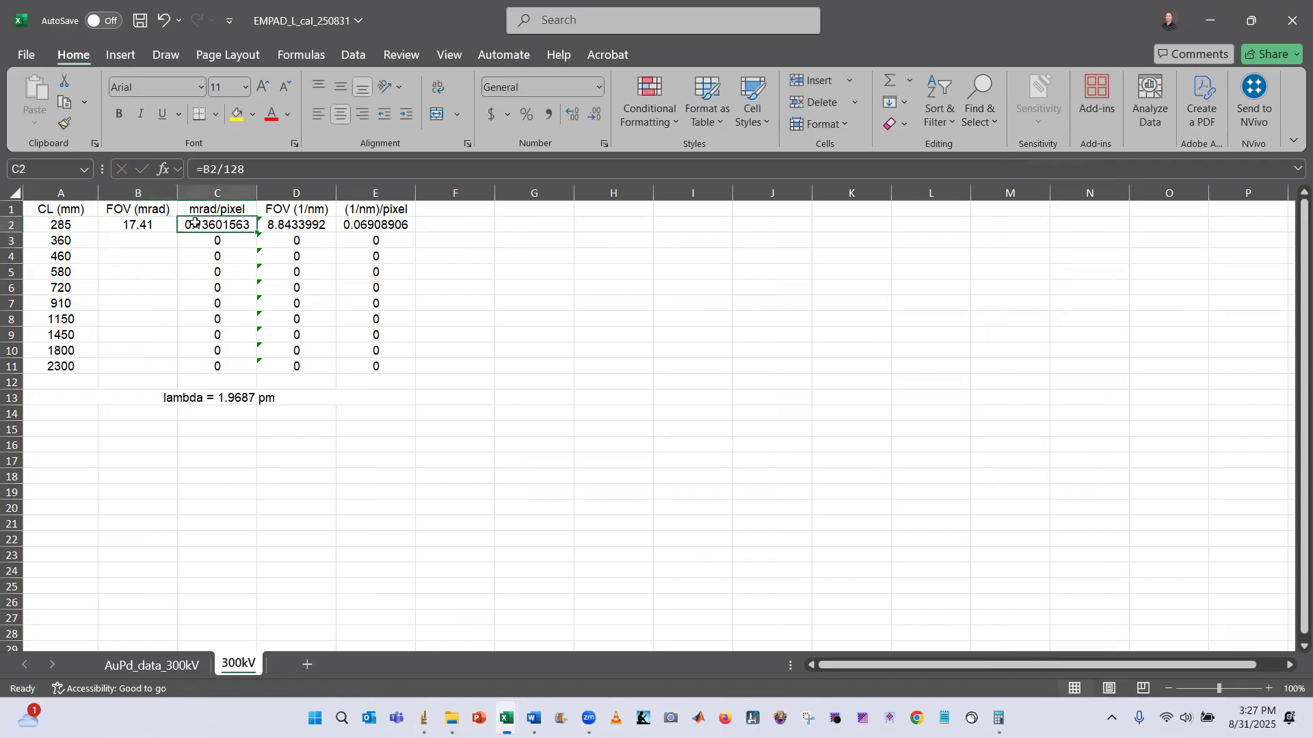
left_click(154, 224)
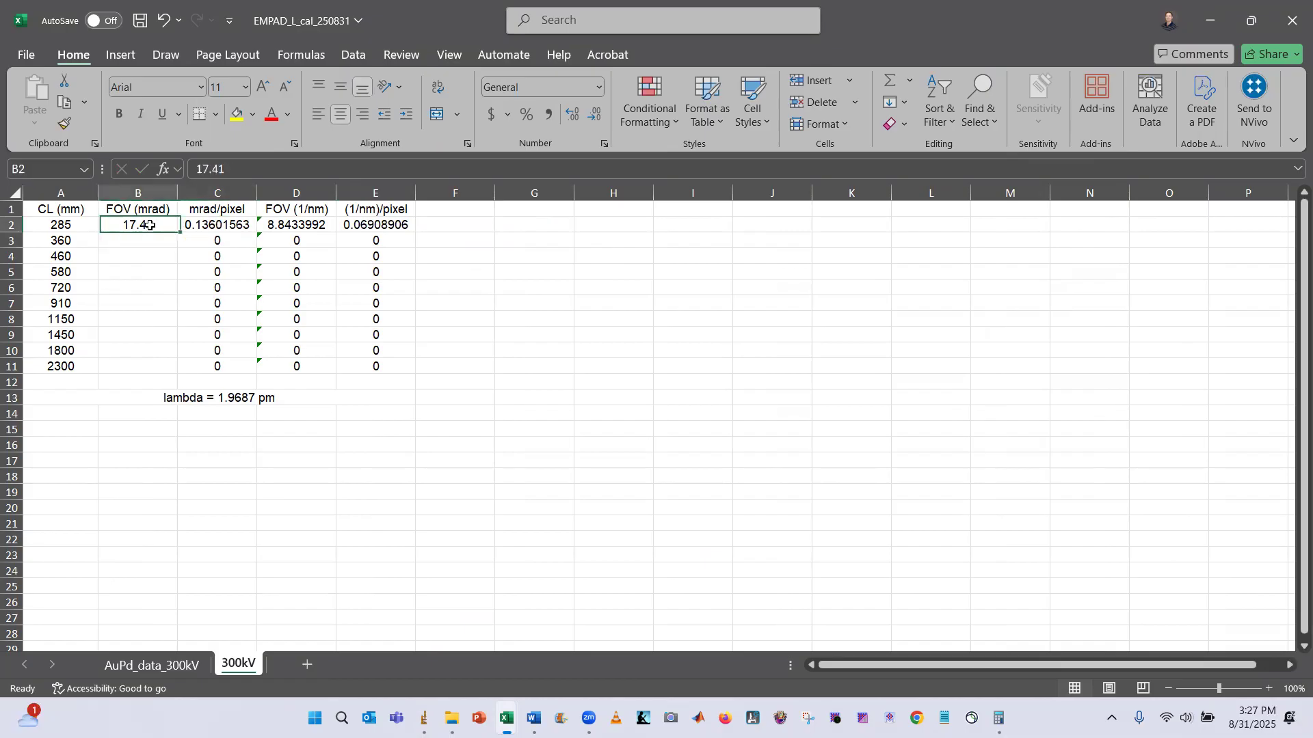
key("ctrl+z")
Enter 17.41 as the FOV (mrad) for the 2300 mm camera length
left_click(165, 367)
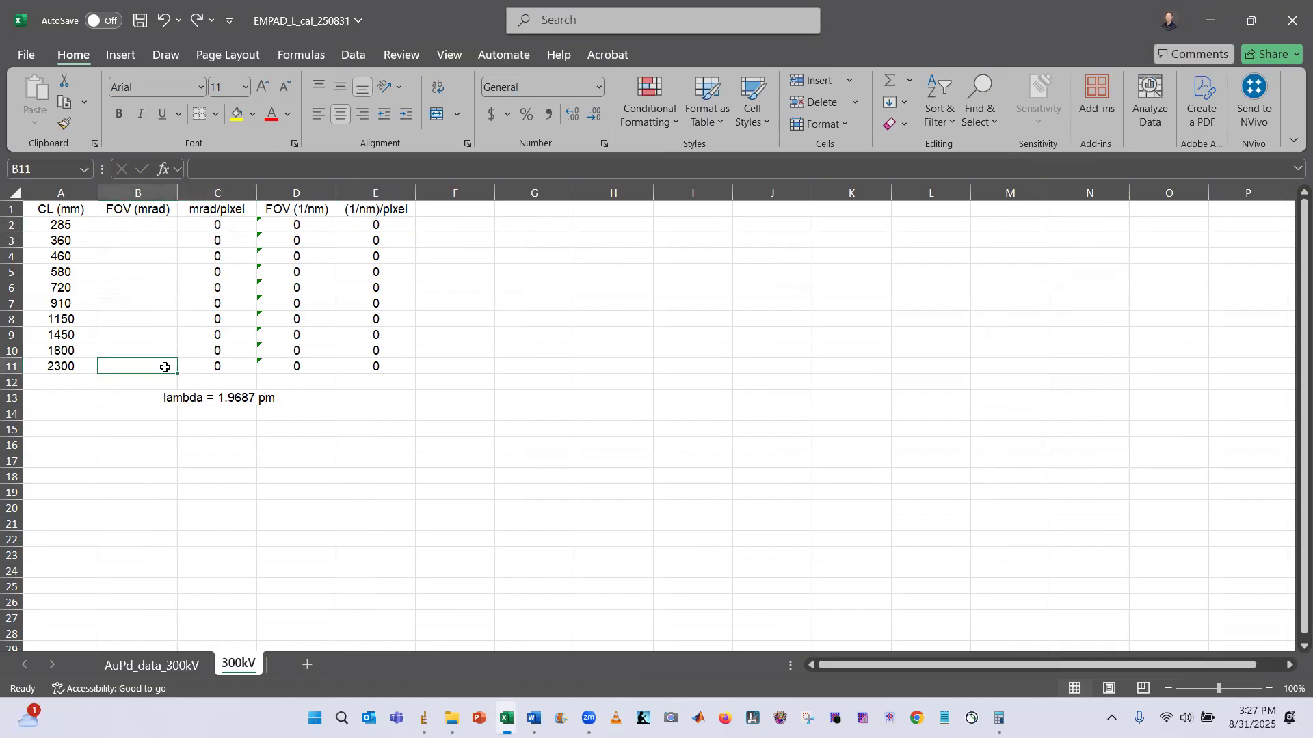
type("17.41")
key("Return")
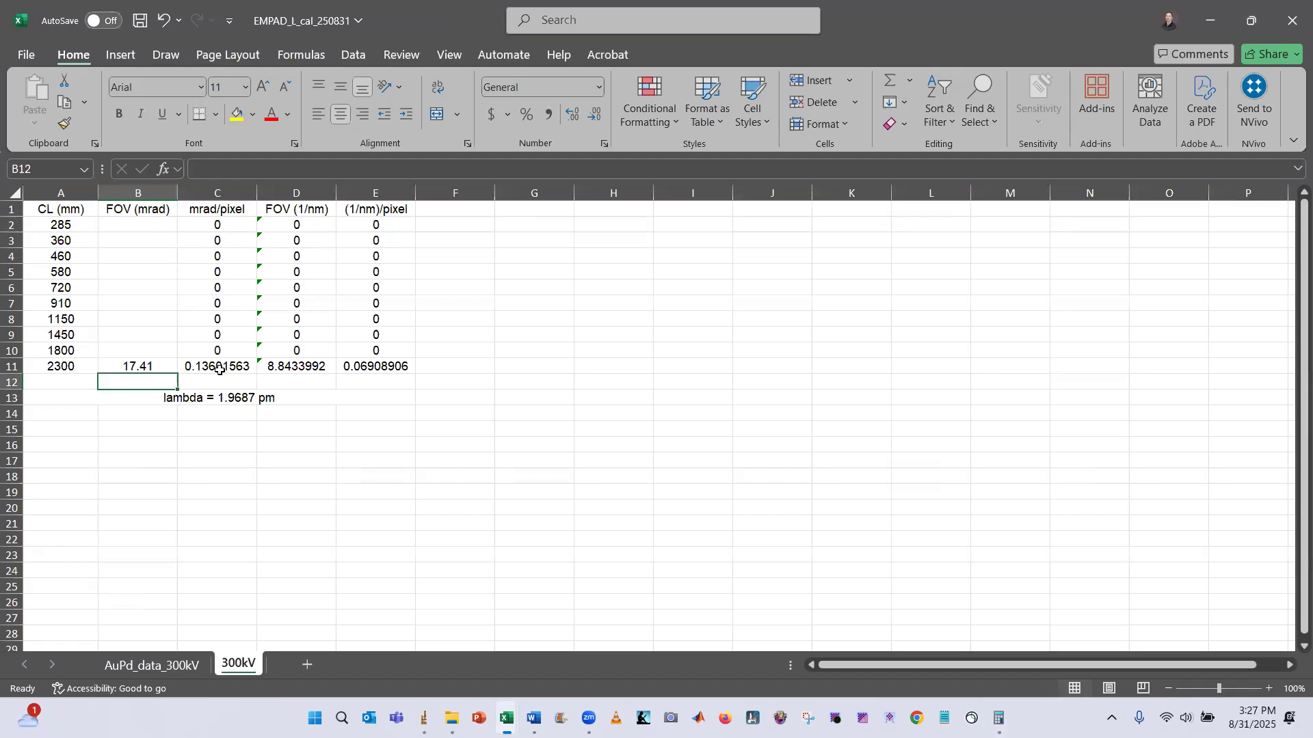
Inspect the formulas in the 2300 mm row's calculated cells
left_click(313, 368)
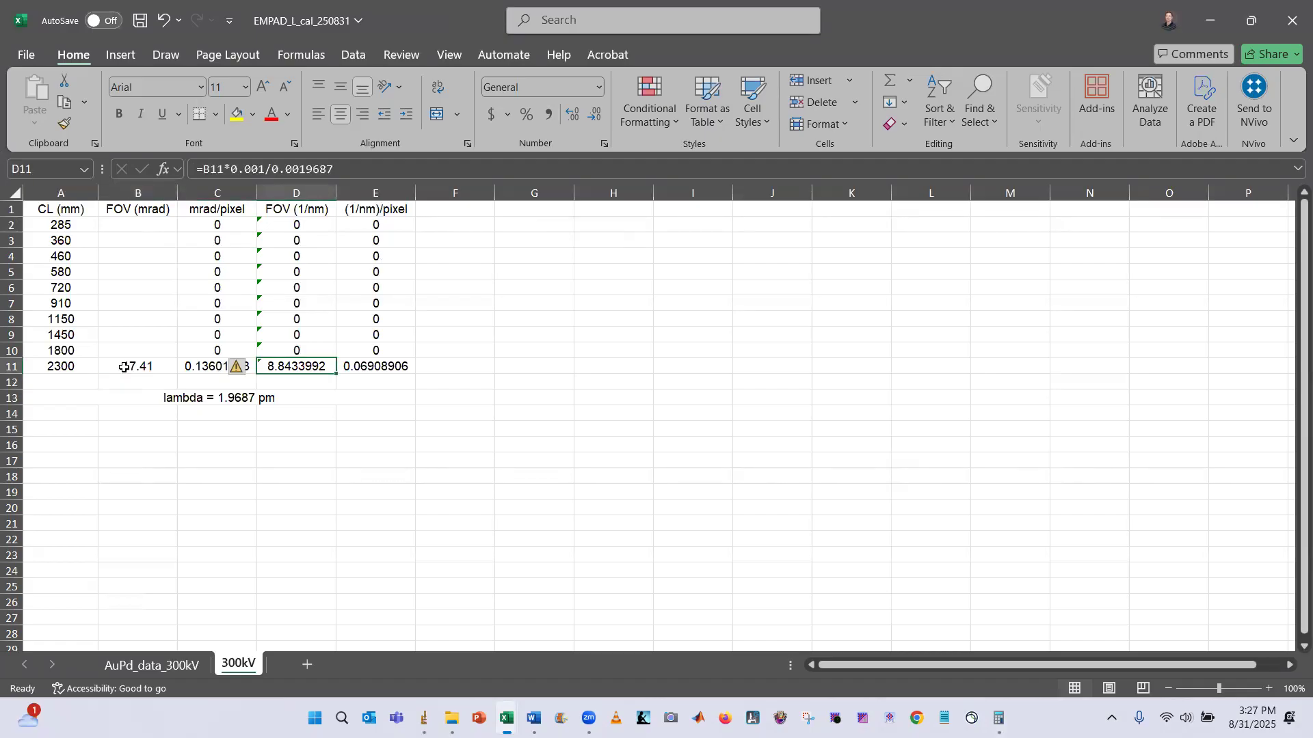
left_click(130, 364)
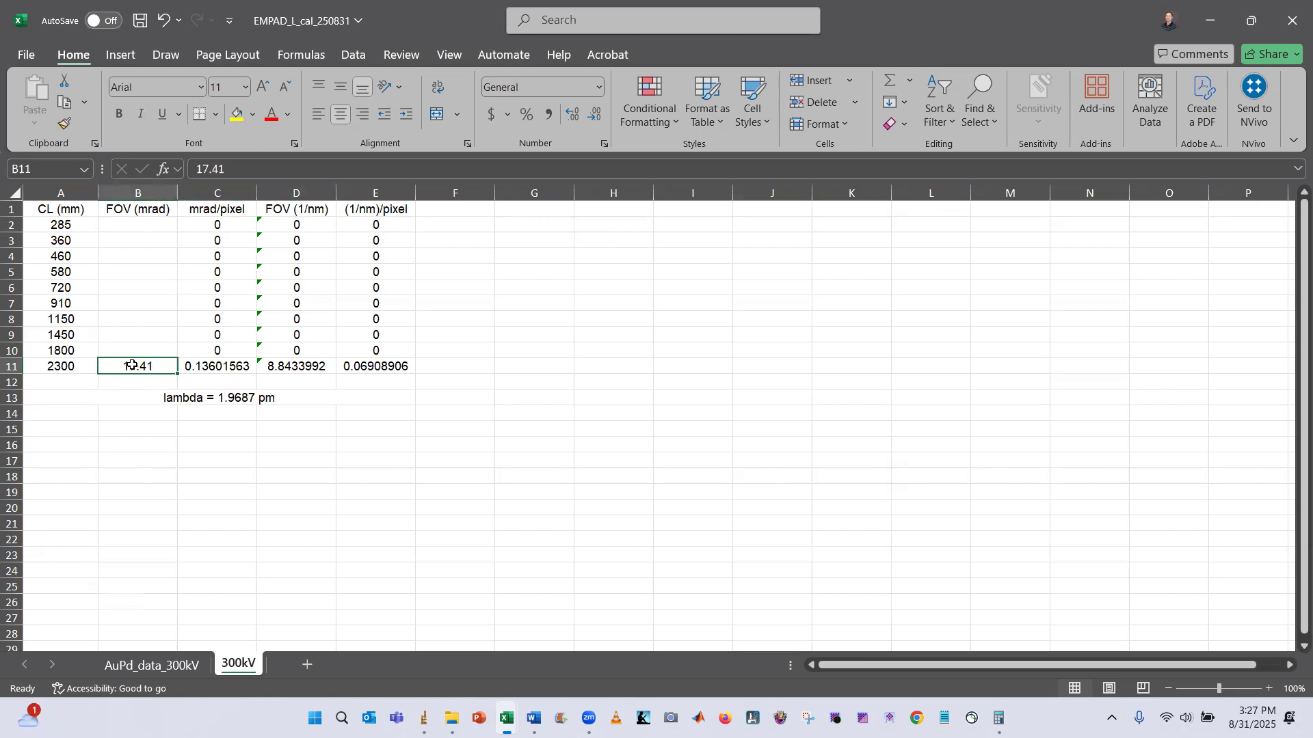
left_click(310, 368)
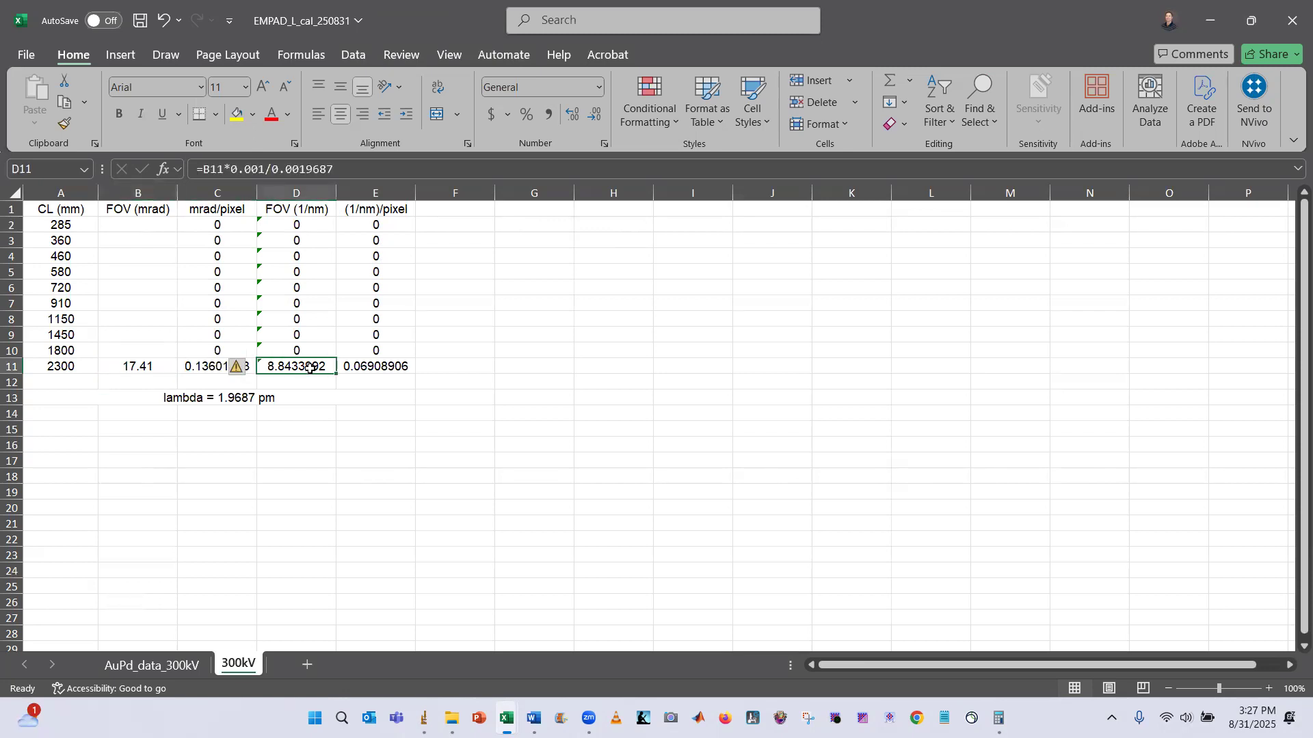
left_click(393, 369)
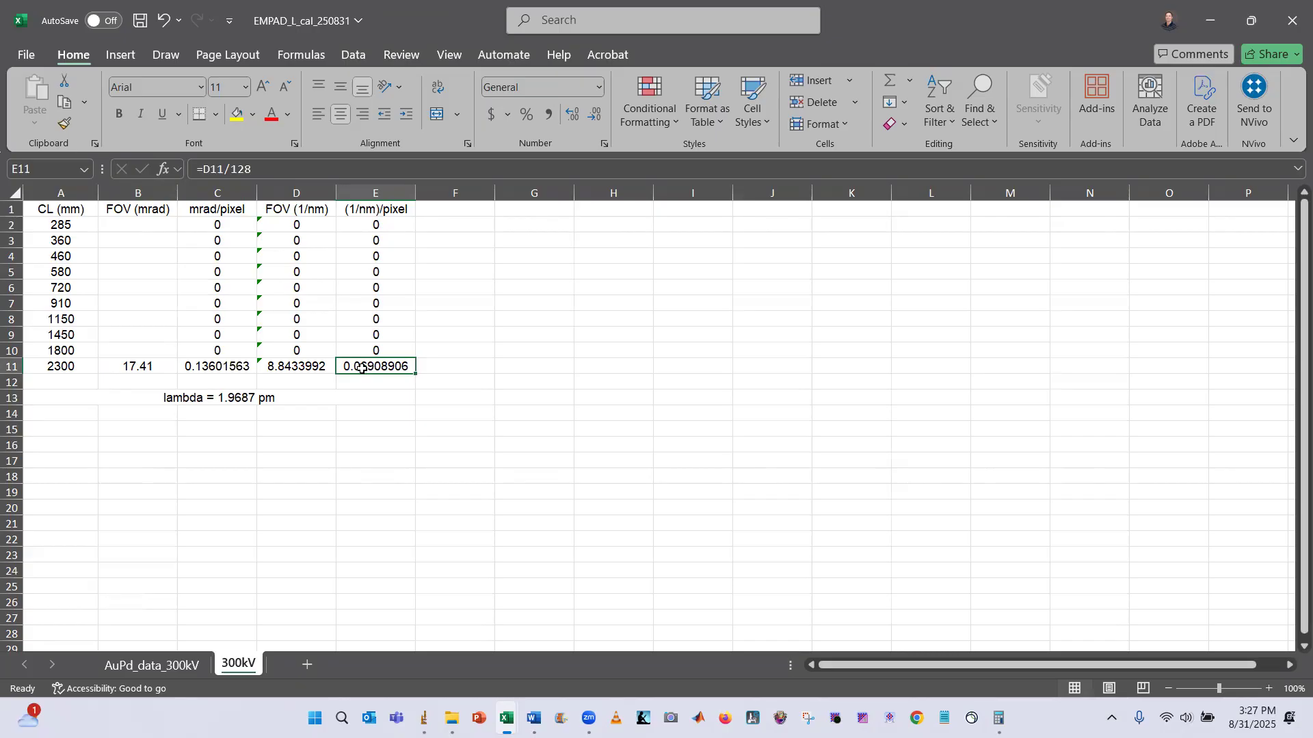
left_click(301, 368)
left_click(389, 371)
Switch to the diffraction image and apply the Grays lookup table
key("alt+Tab")
key("alt+Tab")
left_click(498, 214)
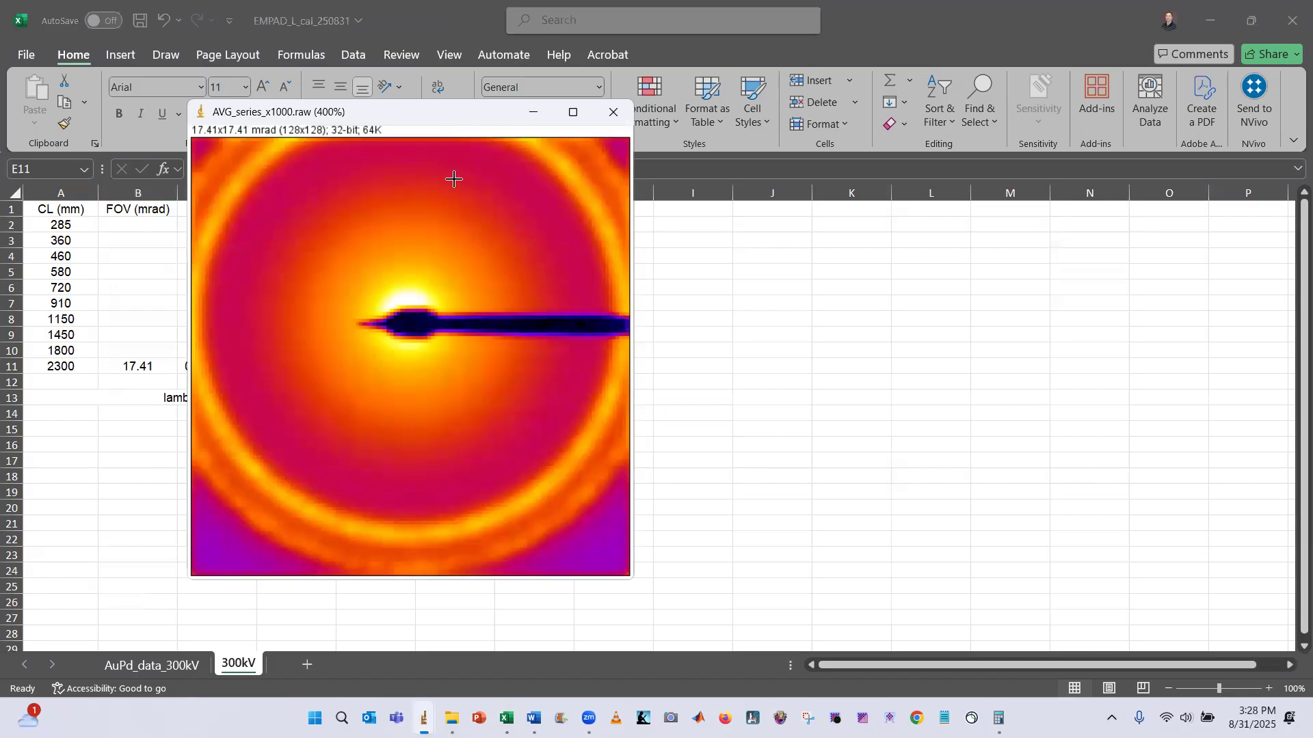
key("alt+Tab")
key("alt+Tab")
left_click(1157, 247)
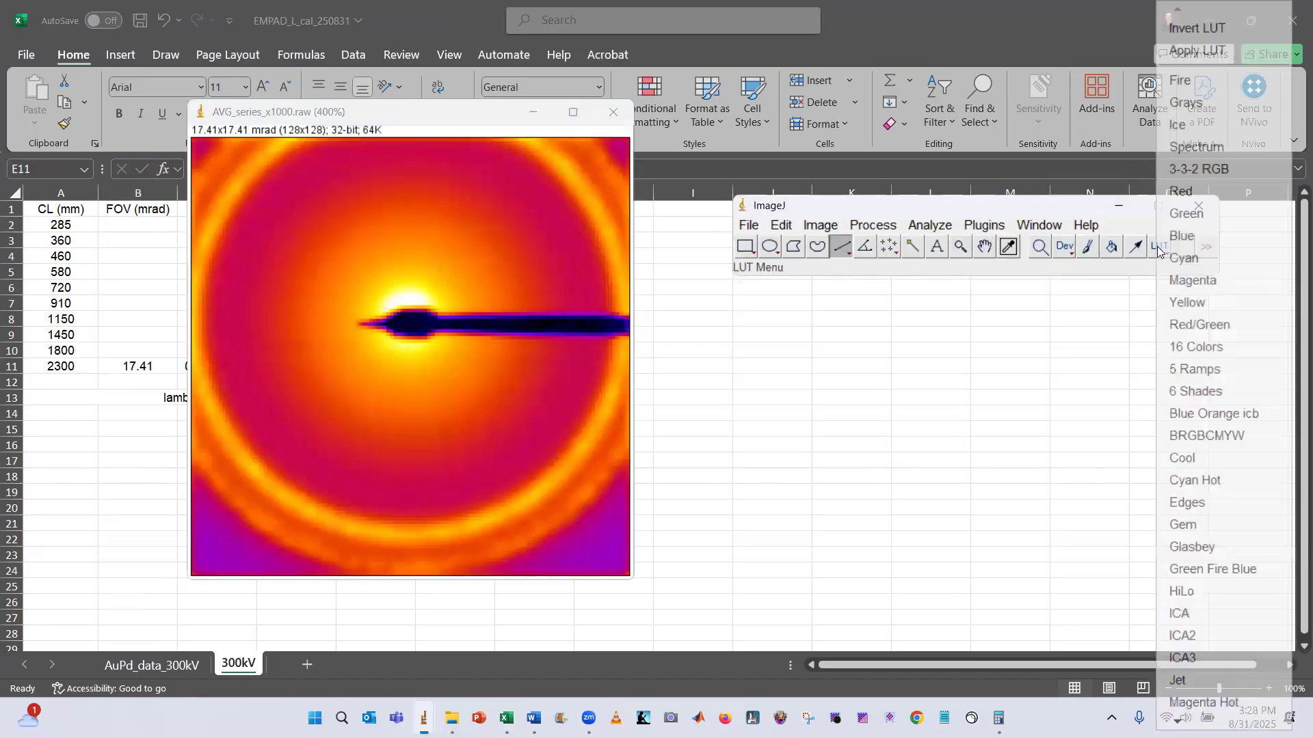
left_click(1222, 104)
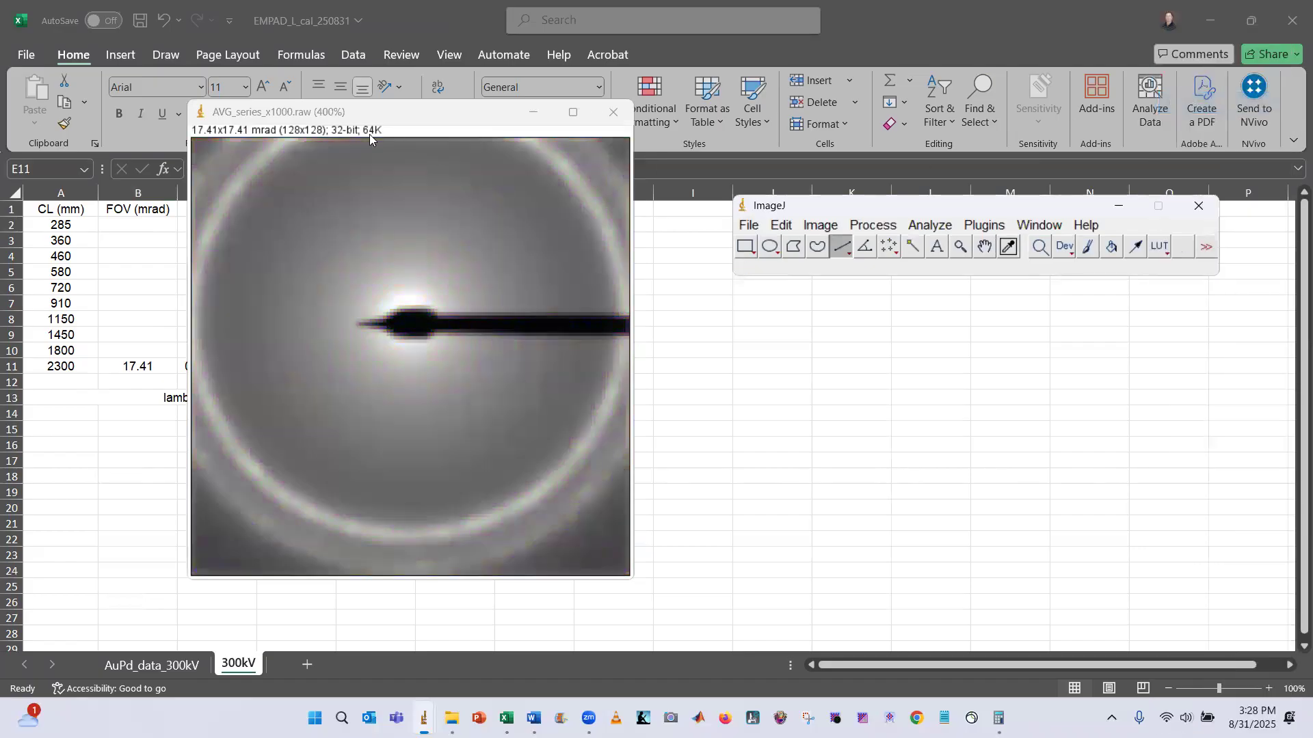
Open the Brightness/Contrast window for the image and try to apply the display range
left_click(382, 113)
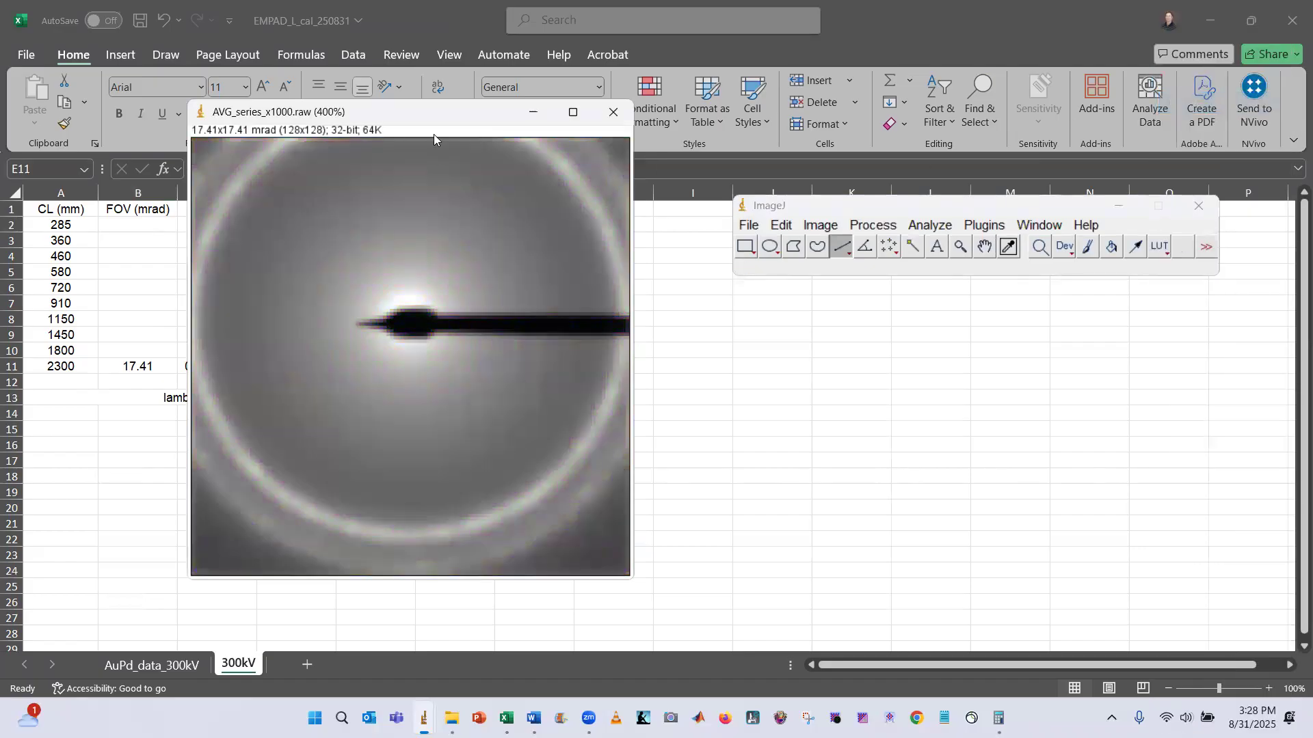
key("ctrl+shift+c")
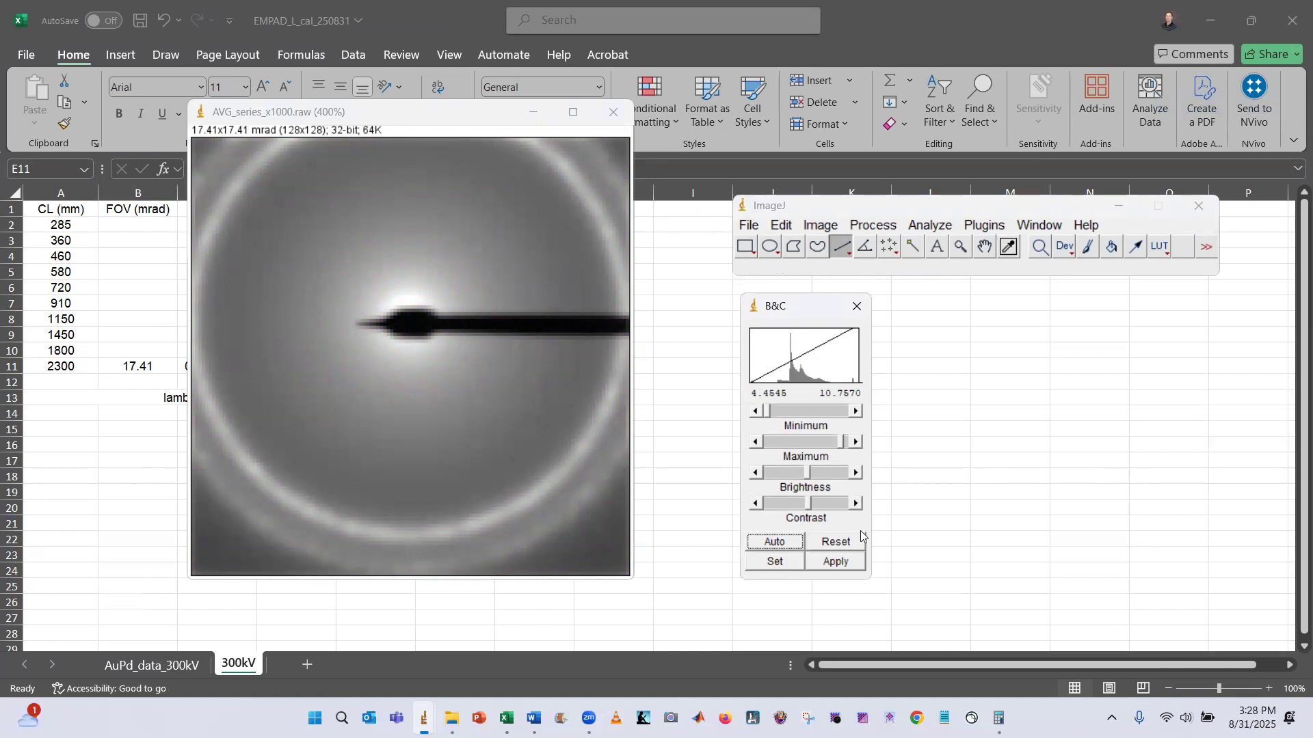
left_click(858, 557)
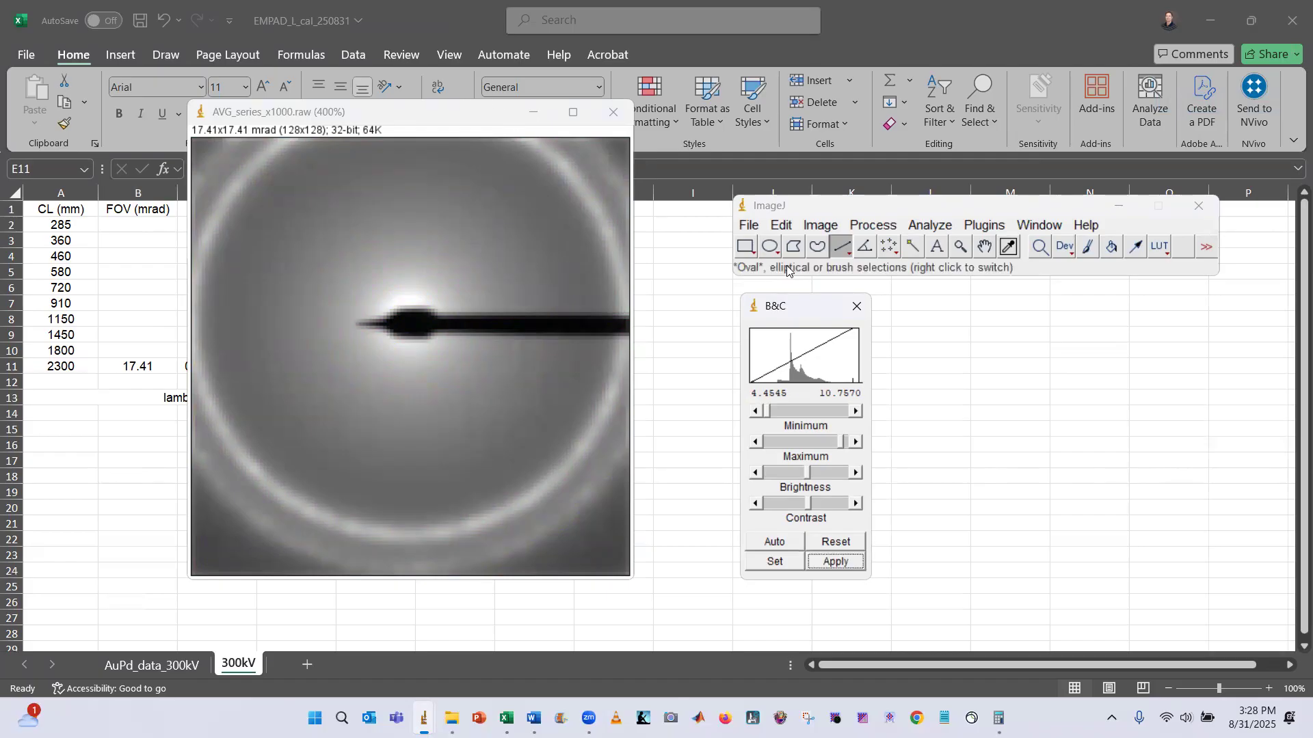
left_click_drag(839, 313, 720, 291)
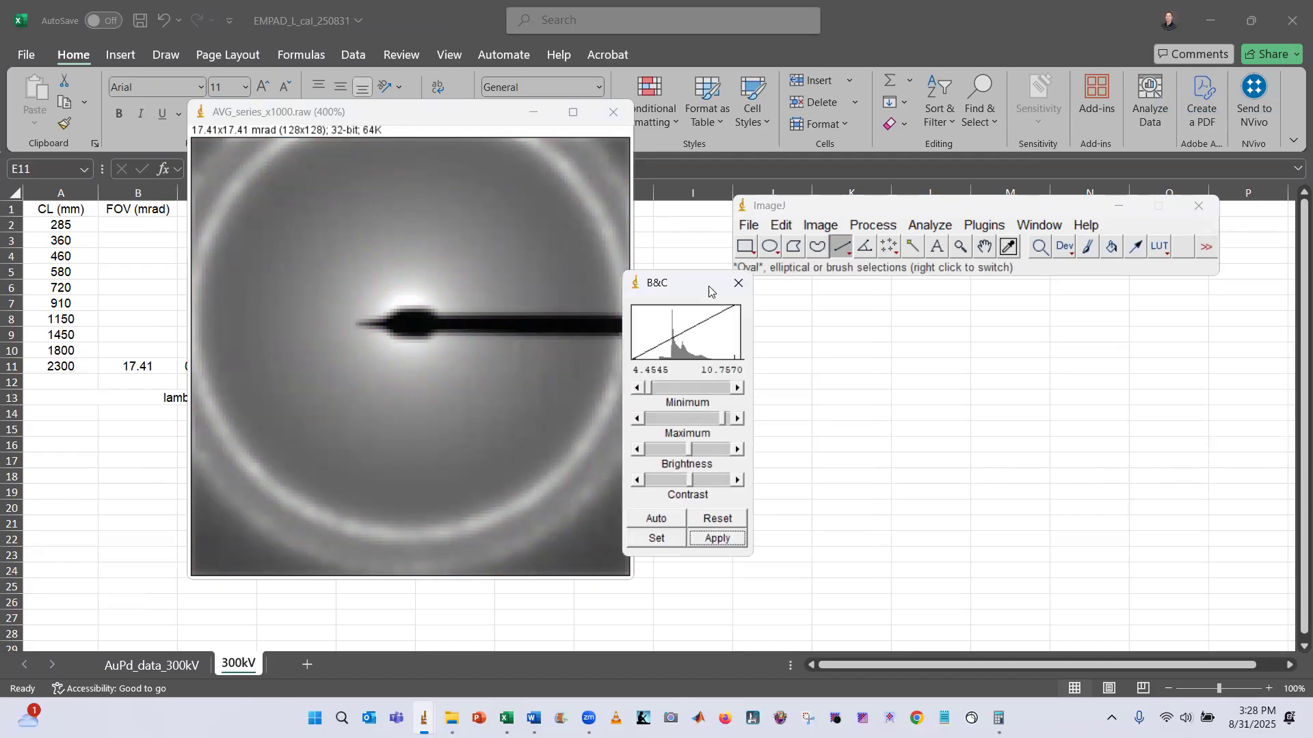
key("alt+Tab")
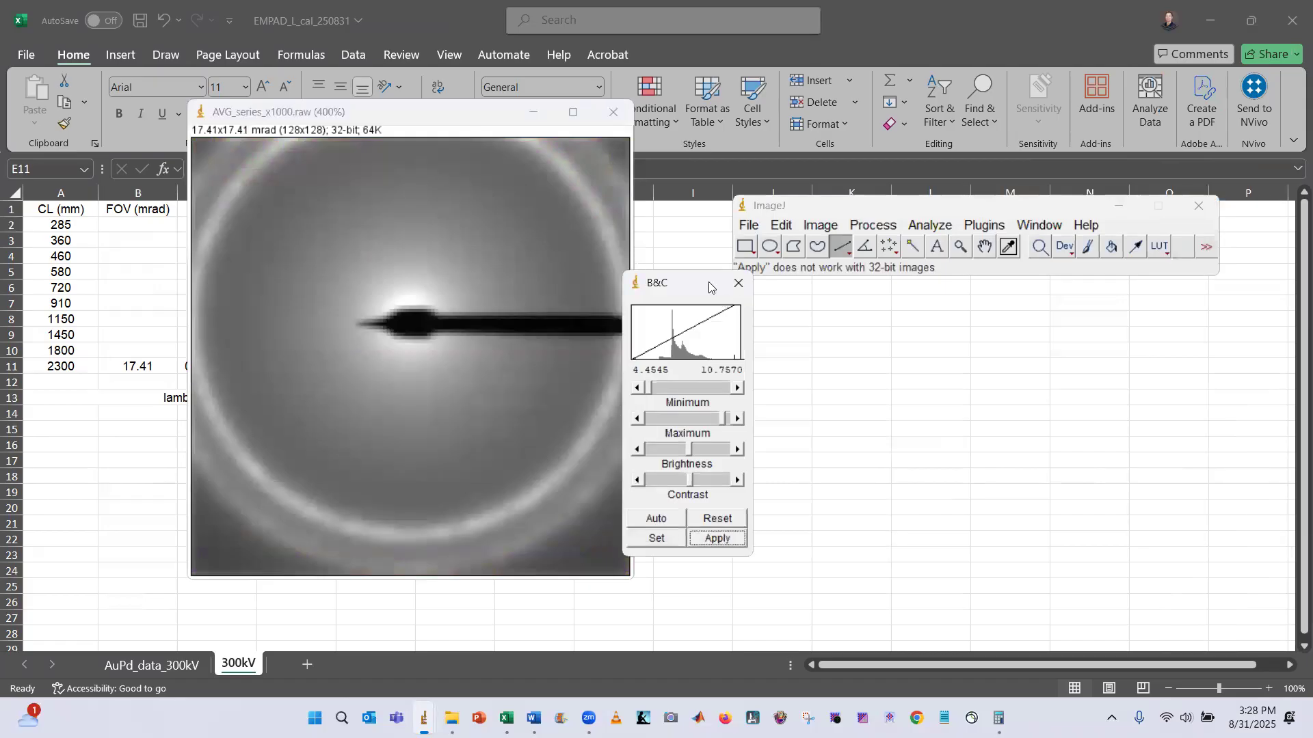
Reopen Brightness/Contrast, set the display range to 4.45–10.76, apply it, and close the window
left_click_drag(694, 292, 739, 295)
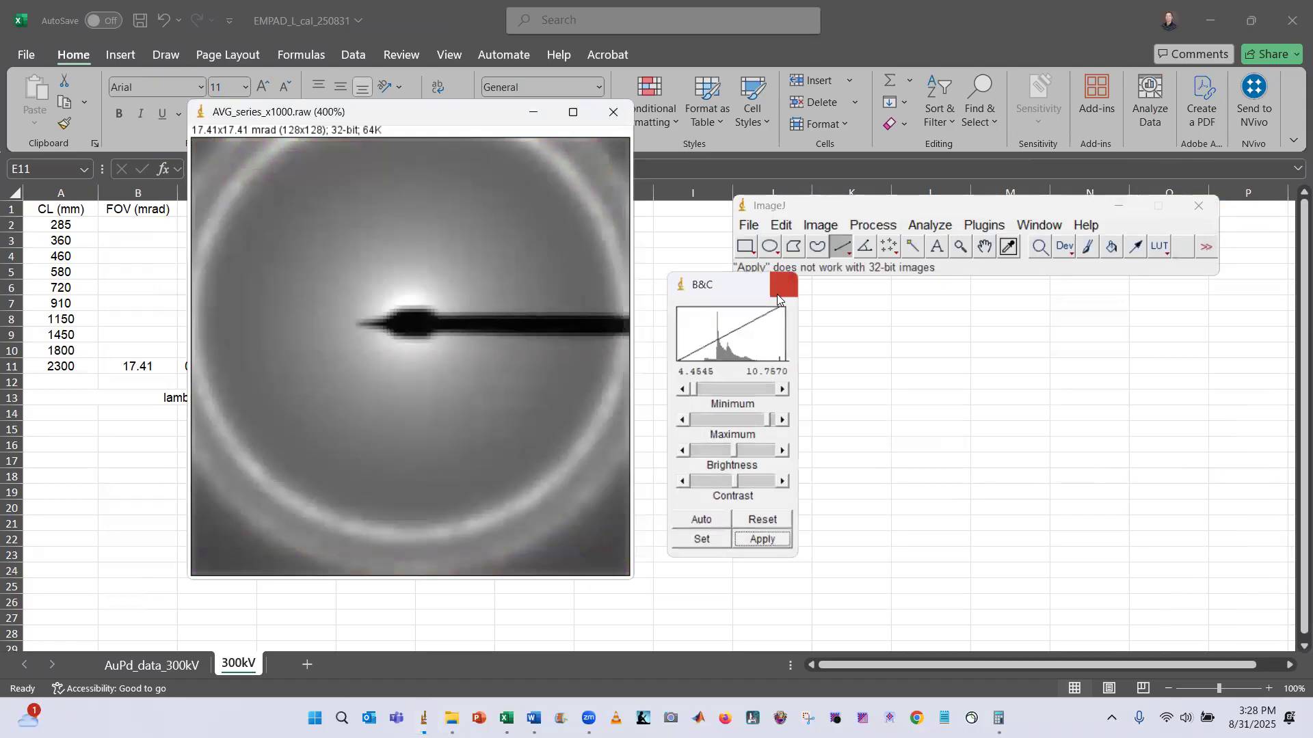
left_click(783, 282)
left_click(824, 227)
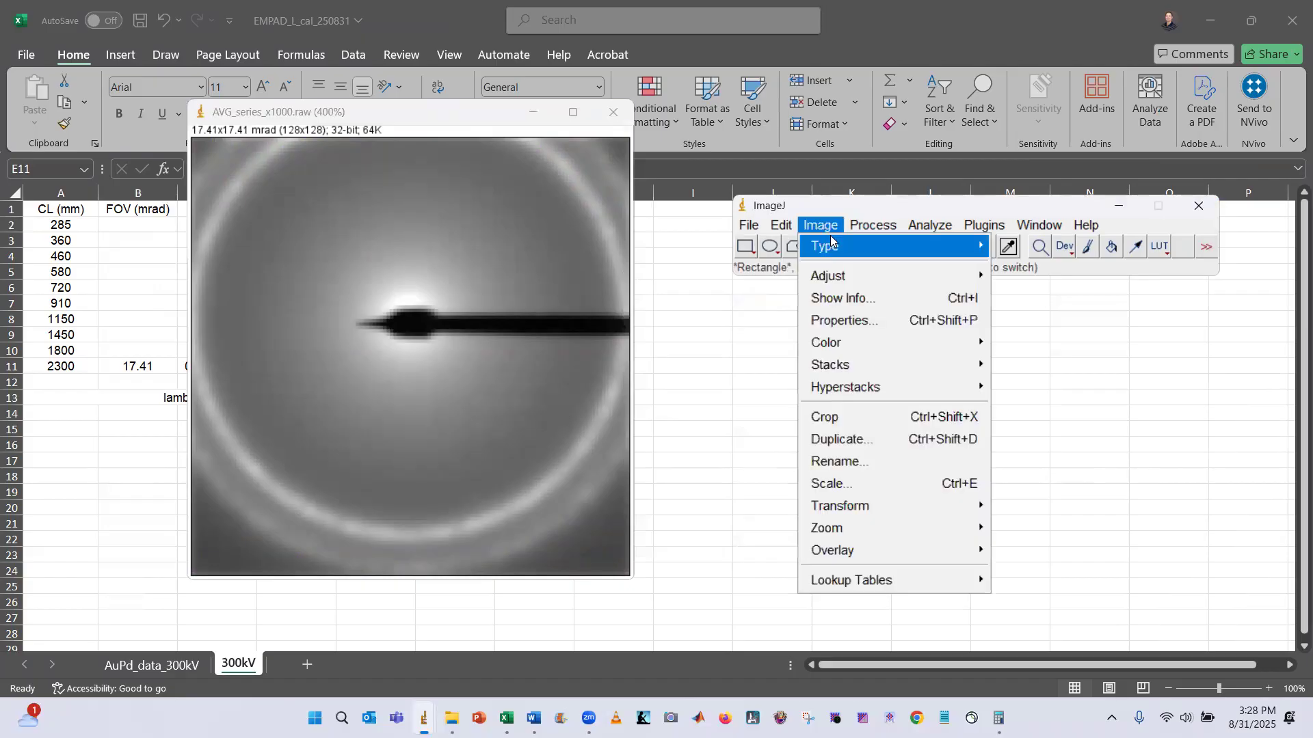
mouse_move(874, 276)
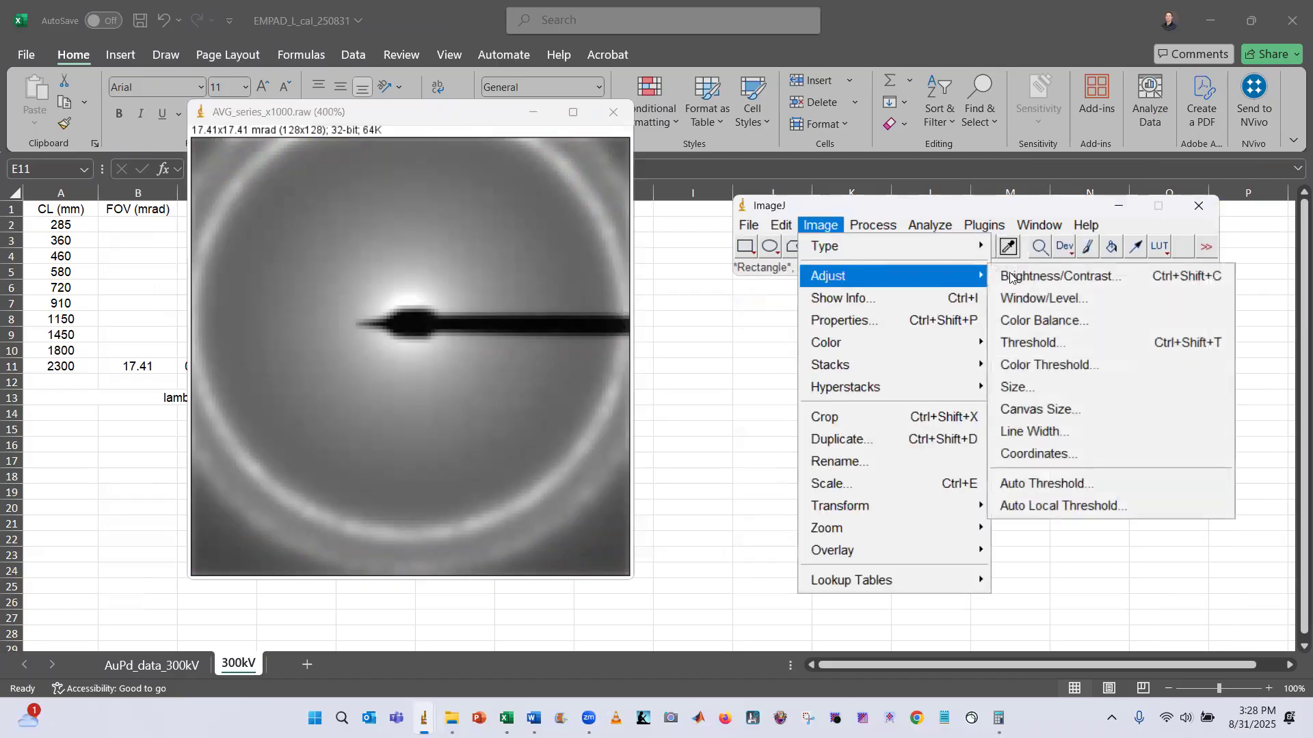
left_click(1043, 276)
left_click(702, 540)
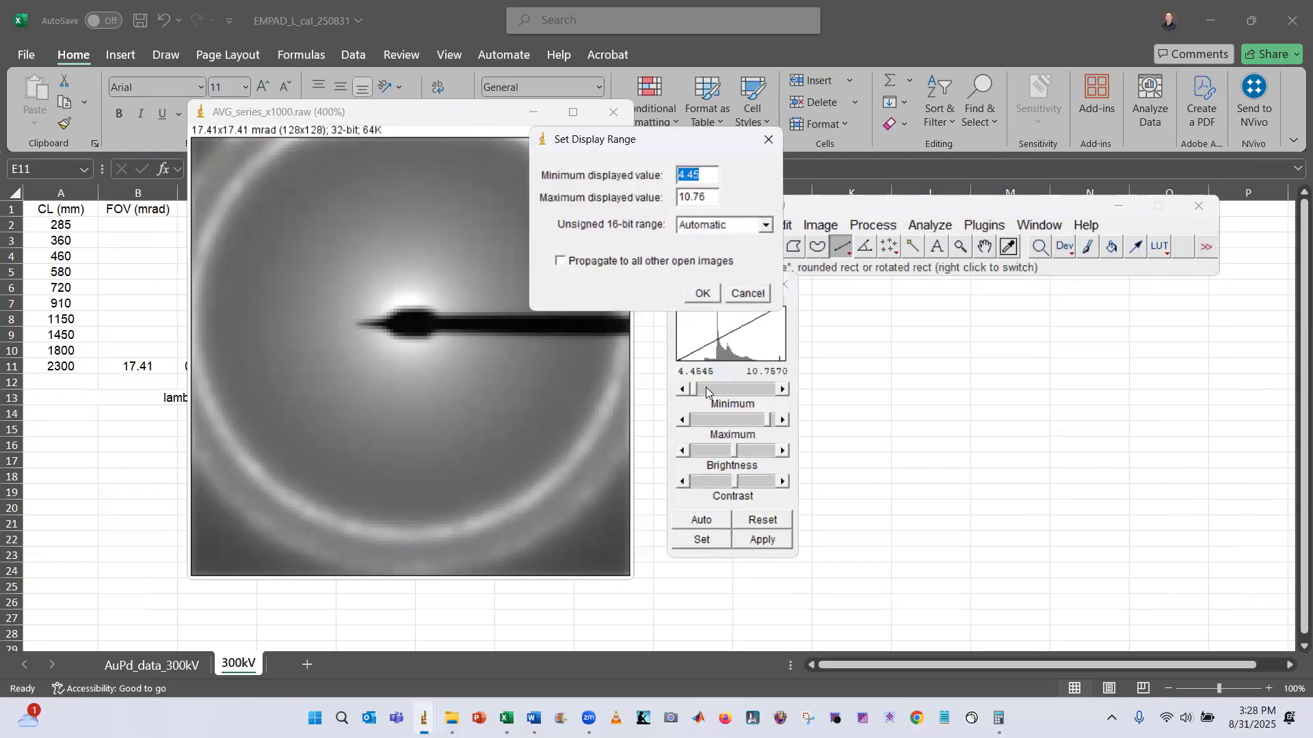
left_click(702, 293)
left_click(754, 540)
left_click(784, 284)
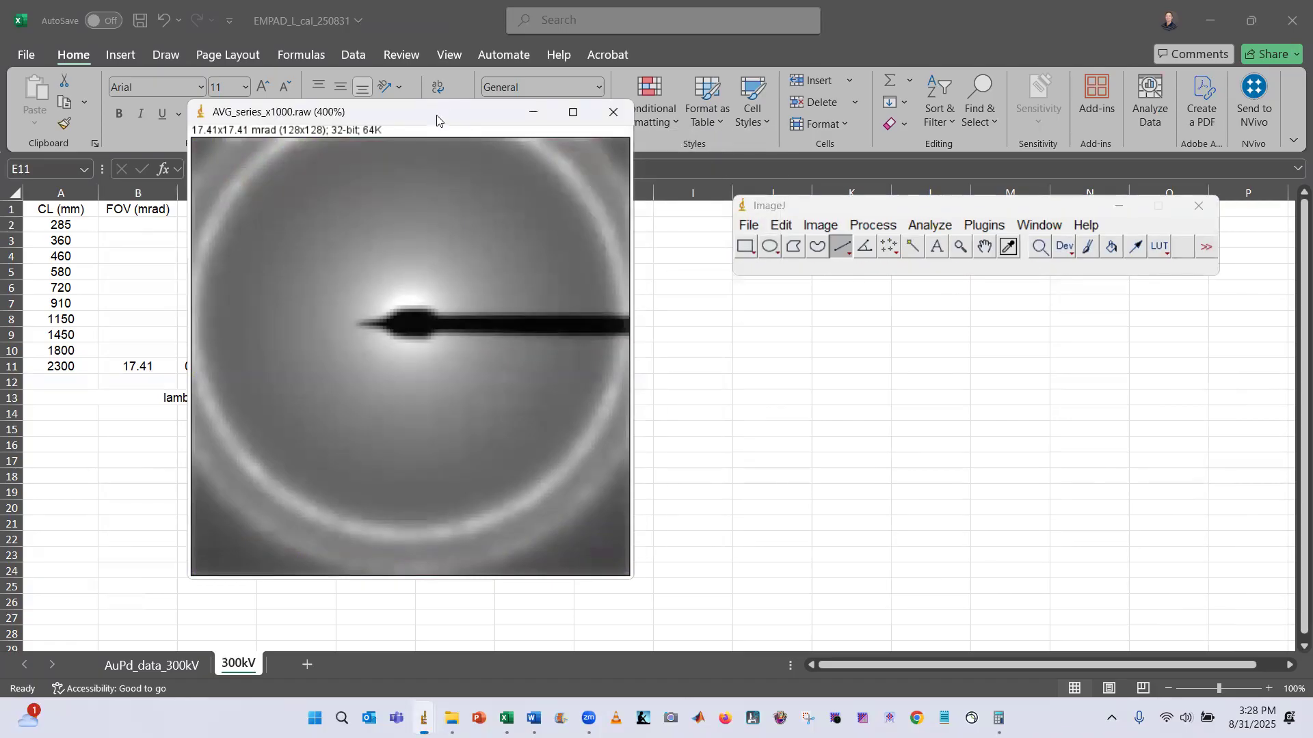
Save the image as a TIFF named AVG_series_x1000_calibrated in the AuPd_L=2300mm folder, replacing the existing file
left_click_drag(437, 116, 405, 117)
left_click(750, 225)
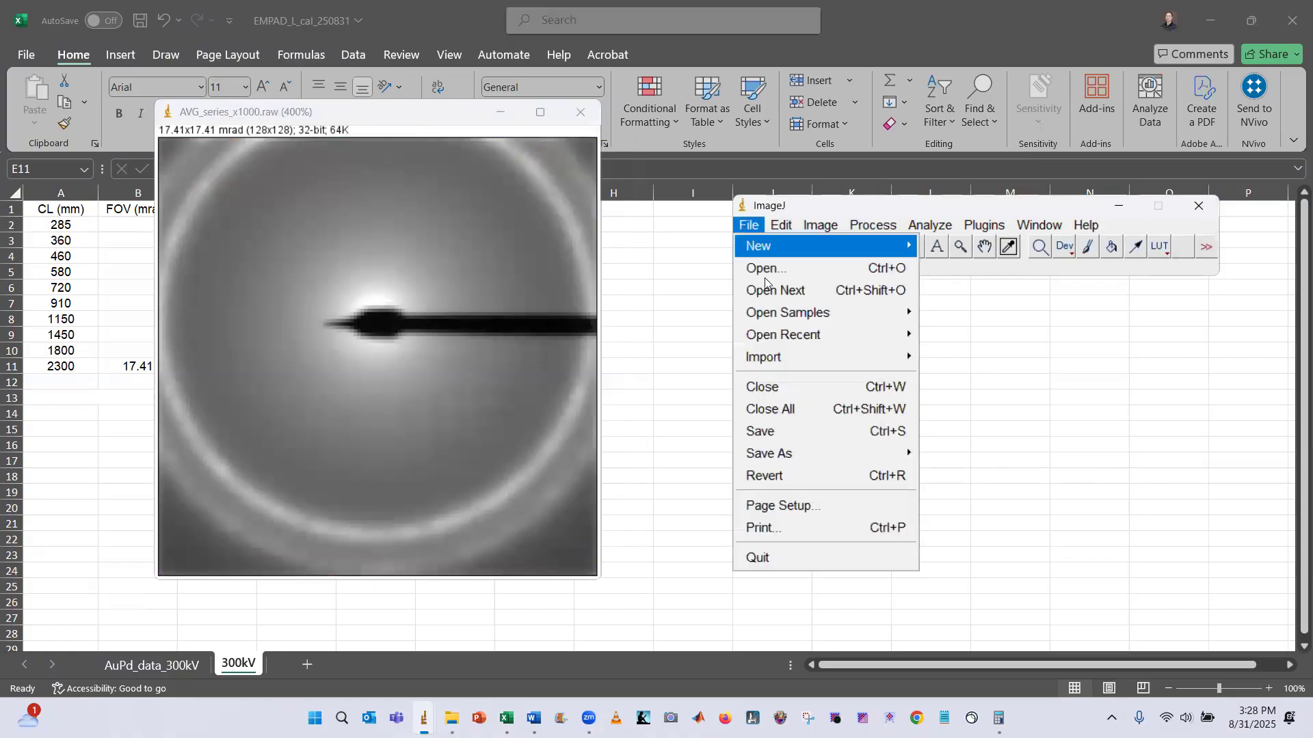
mouse_move(808, 448)
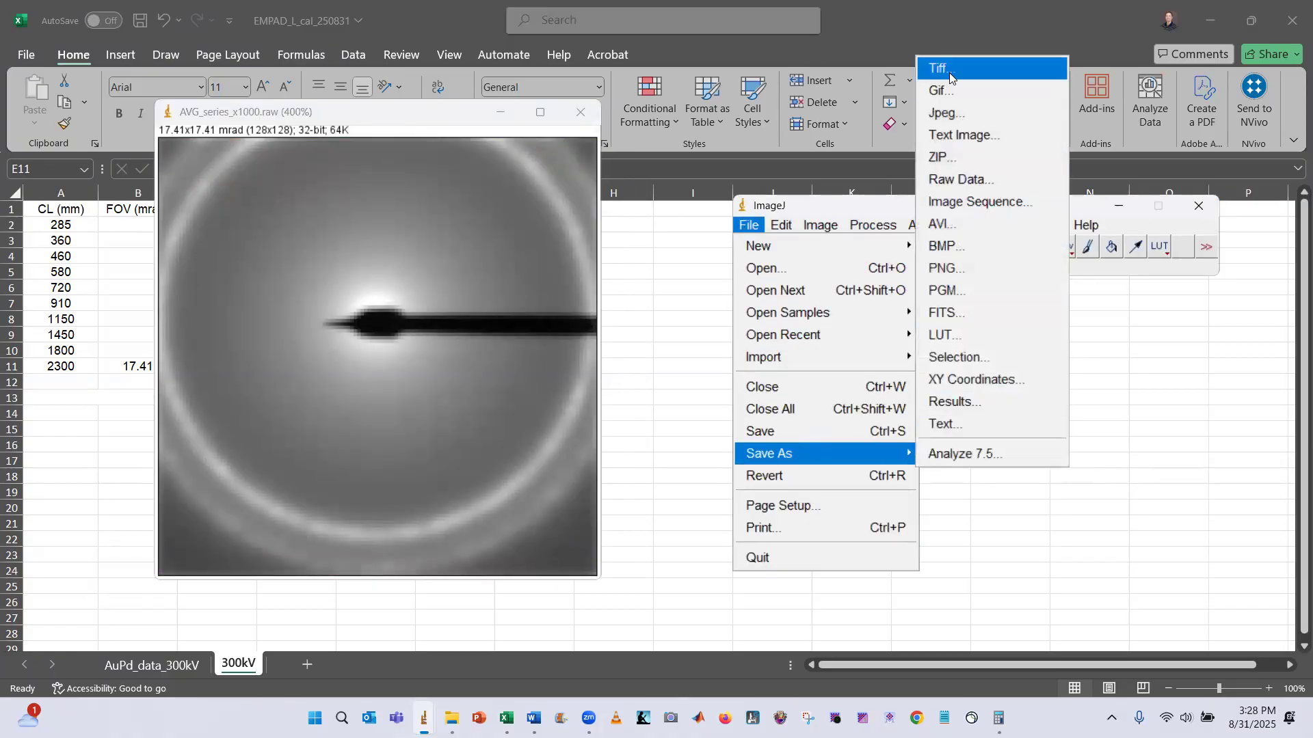
left_click(1029, 66)
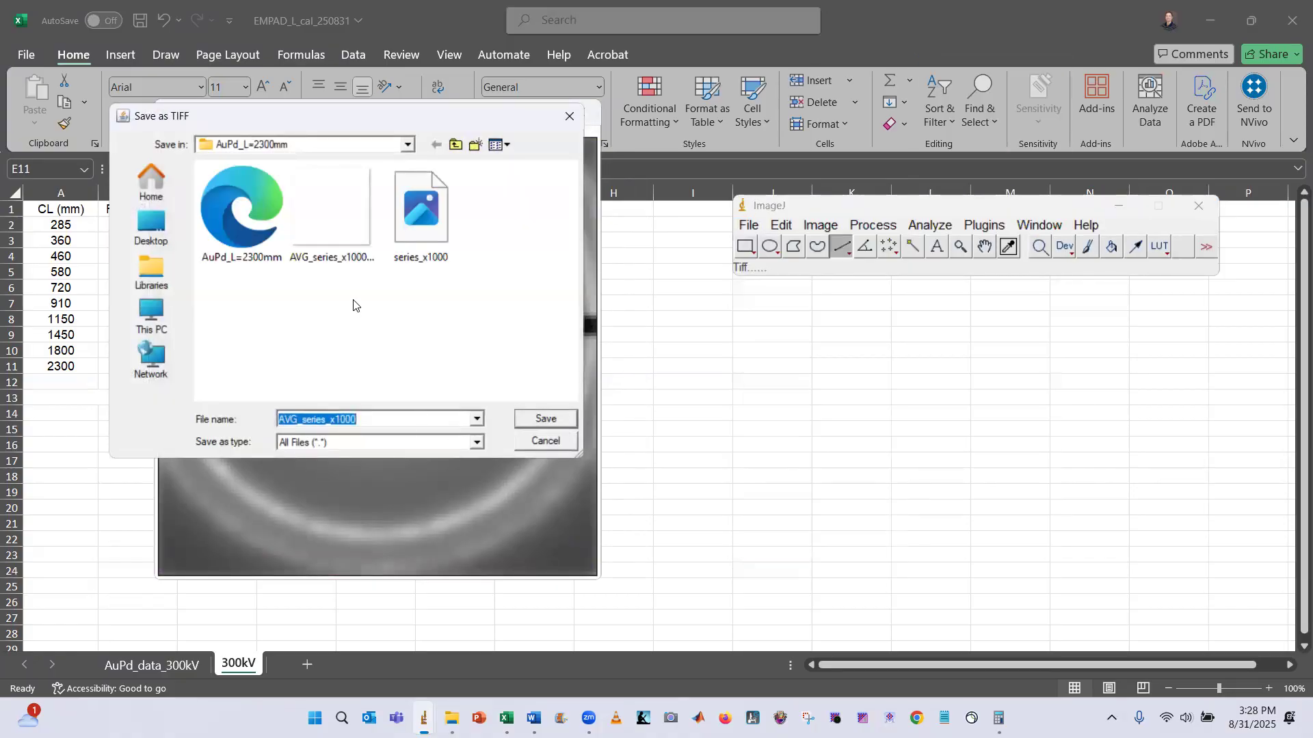
left_click(337, 220)
left_click(449, 417)
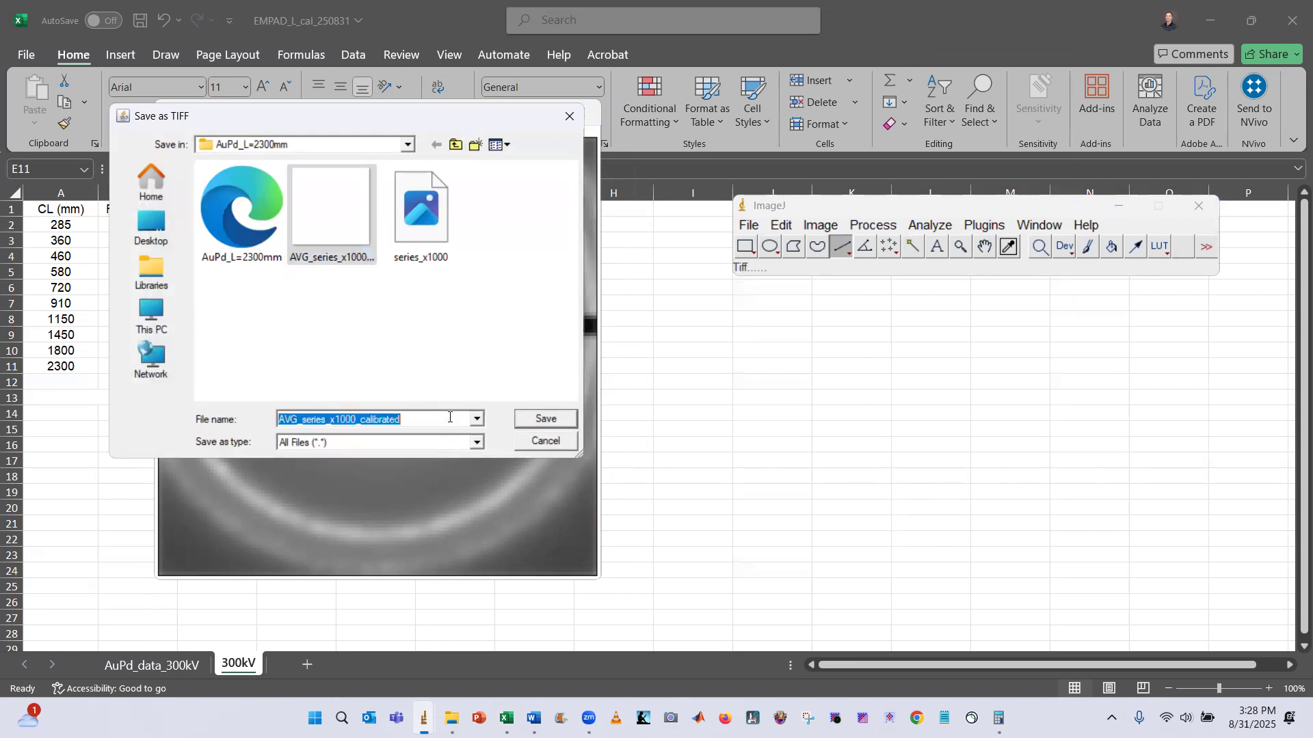
left_click(540, 418)
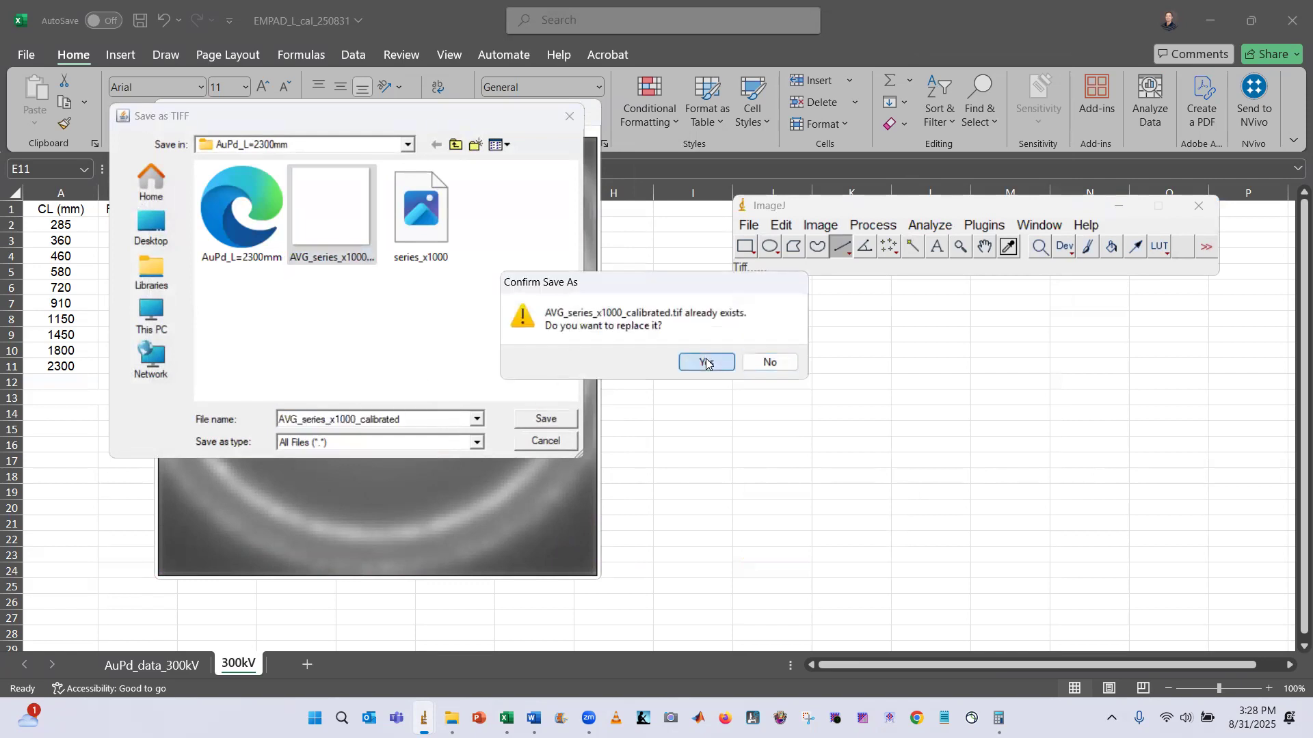
left_click(708, 362)
Open the saved calibrated TIFF from the folder in the photo viewer and in ImageJ to check it
left_click(451, 718)
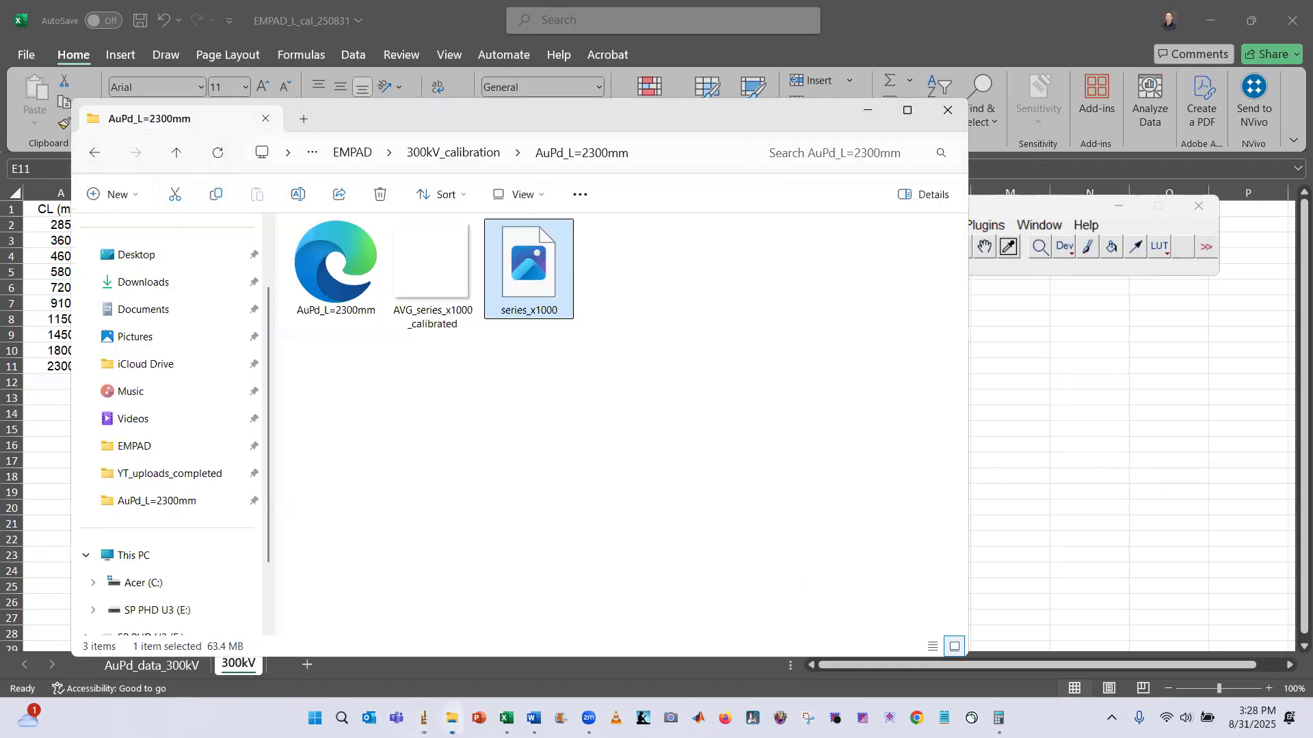
left_click(435, 420)
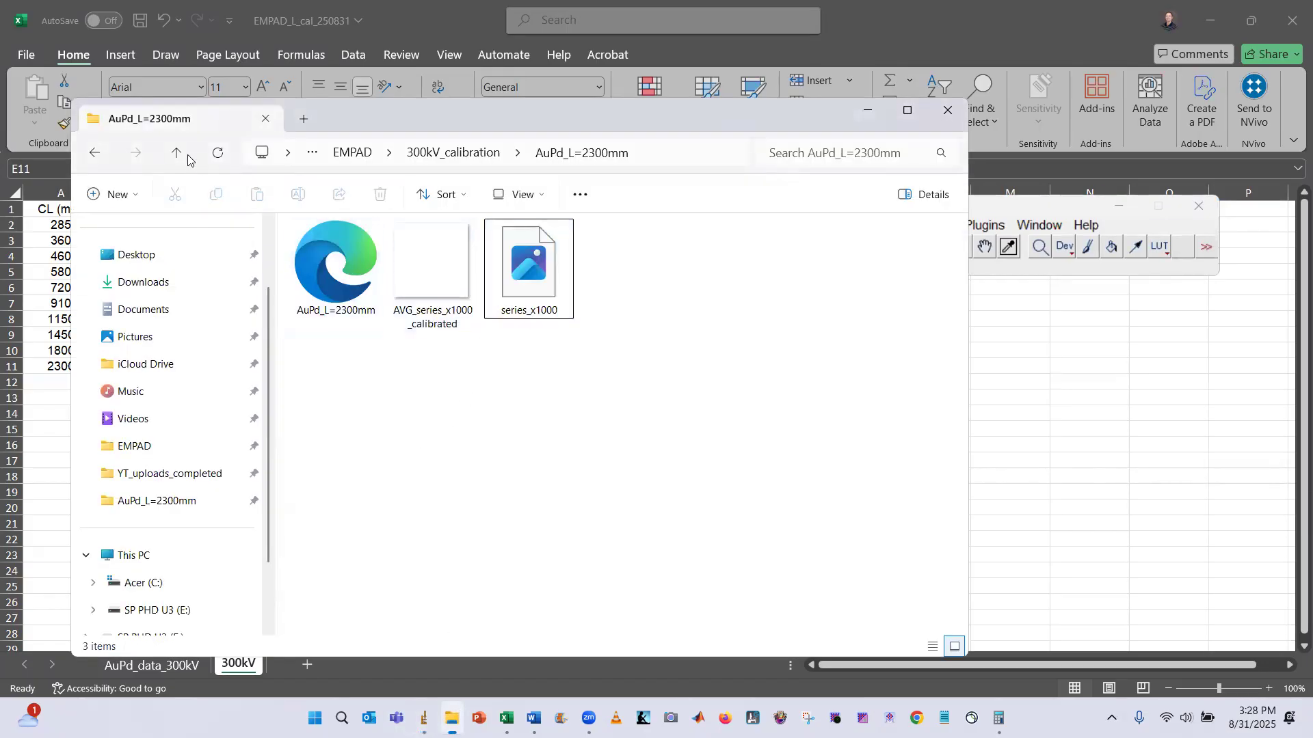
left_click(439, 271)
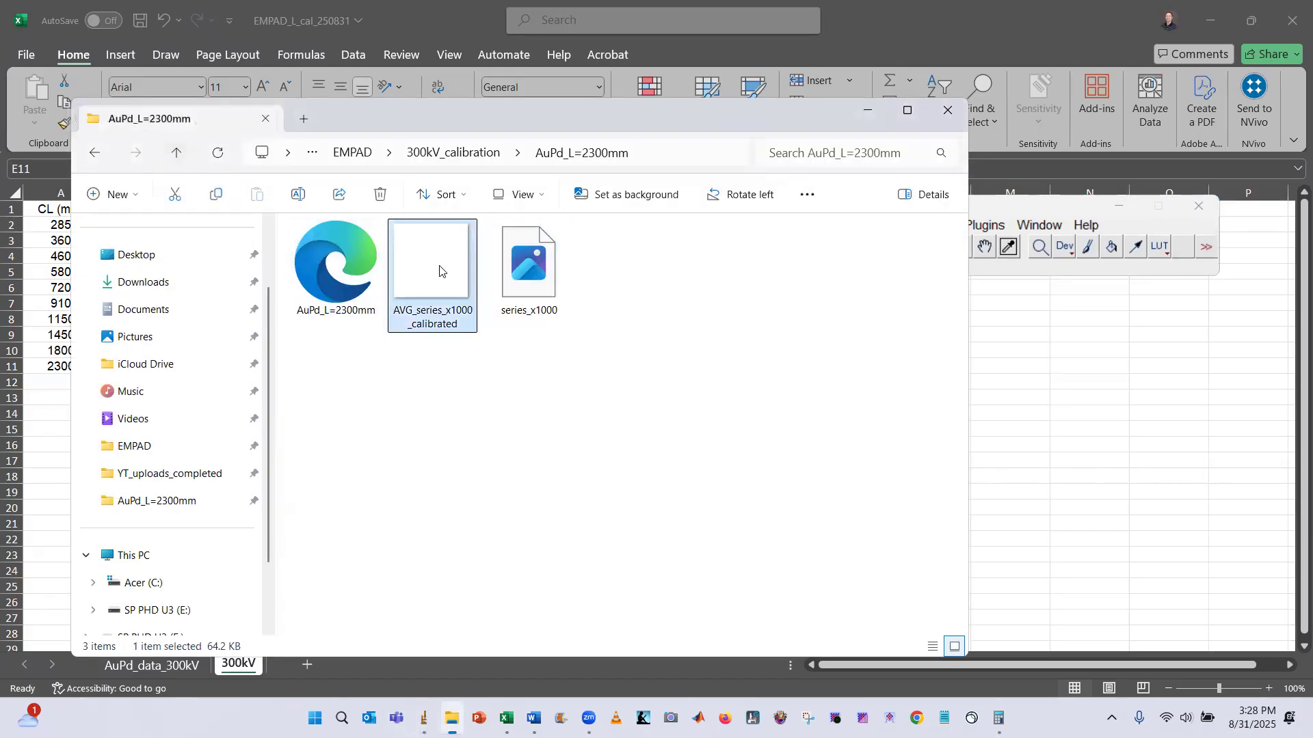
double_click(440, 271)
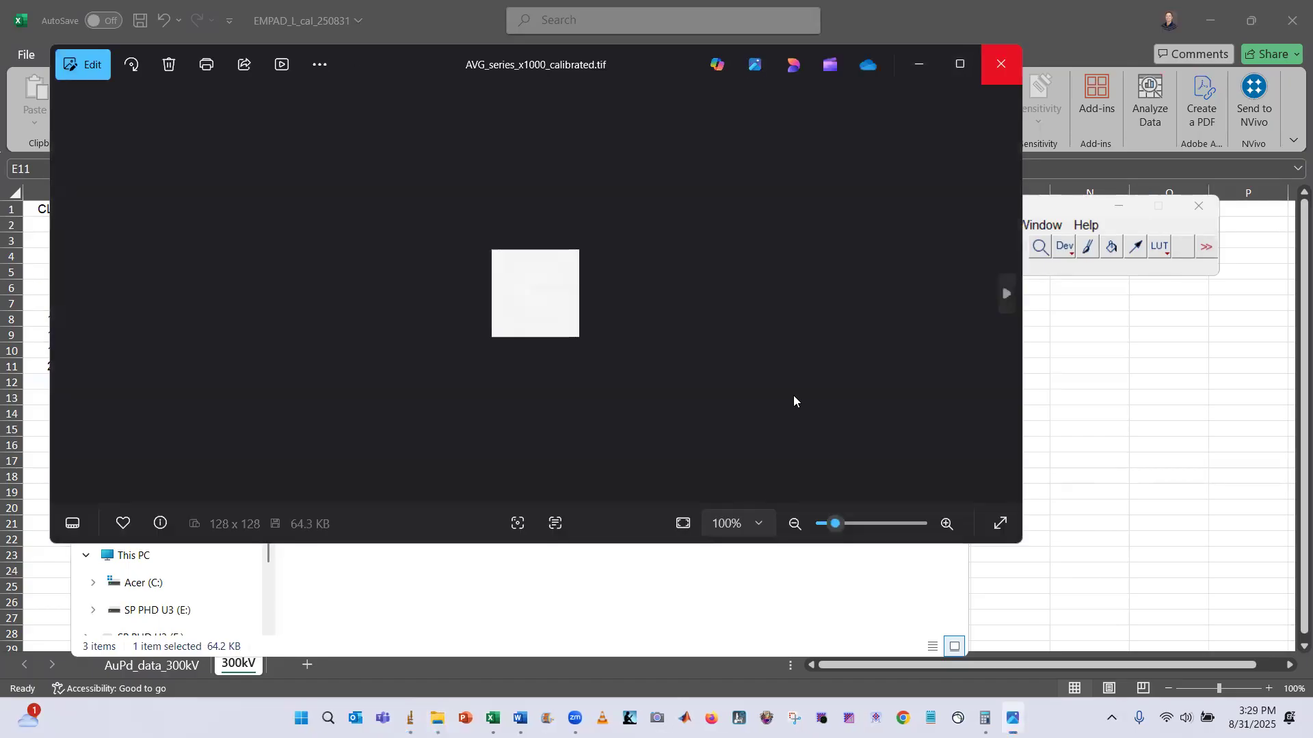
left_click(1002, 63)
left_click(992, 209)
left_click_drag(433, 273, 815, 268)
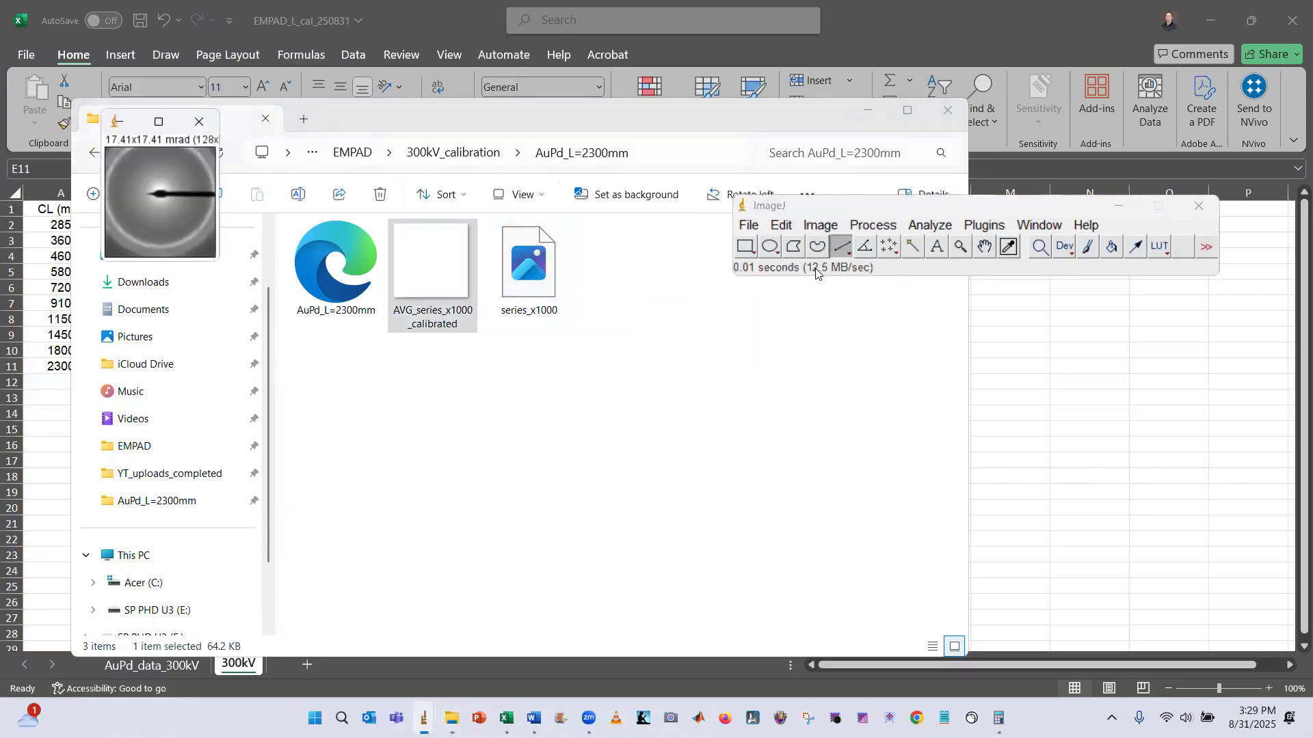
scroll(206, 214, "up", 4)
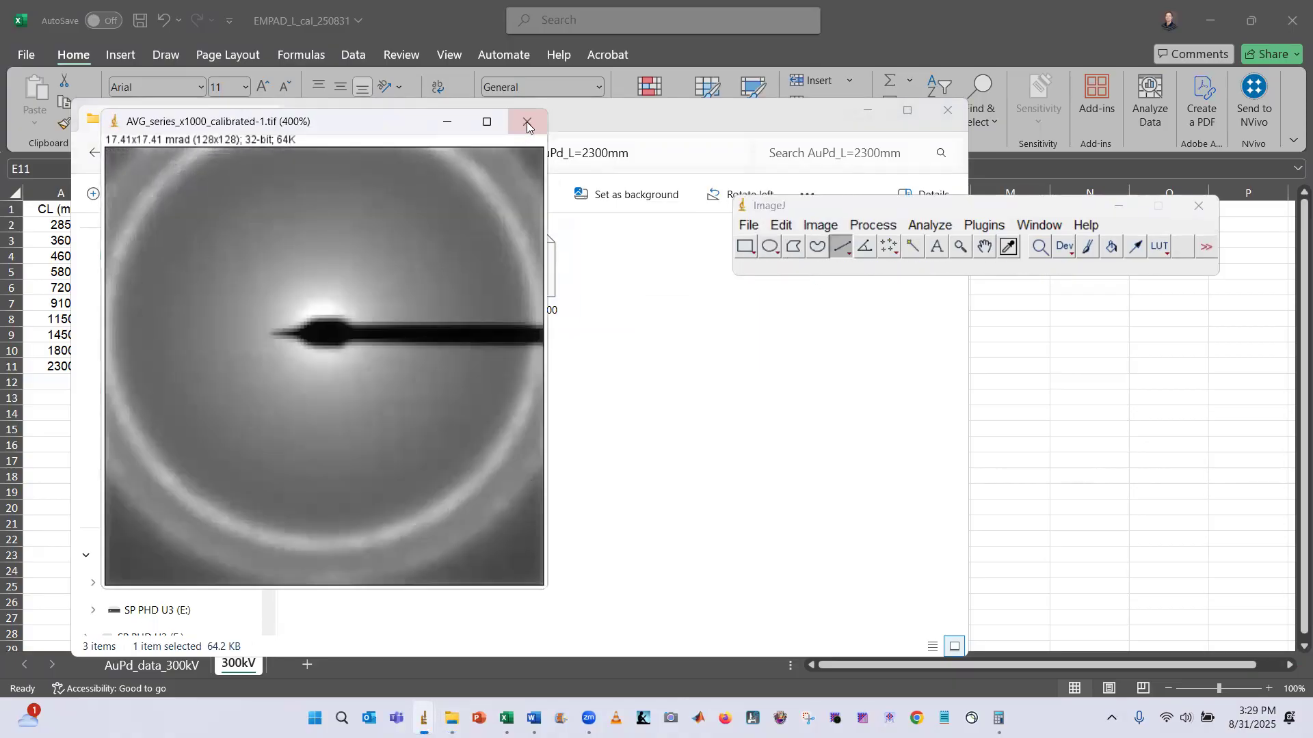
left_click(527, 122)
Import series_x1000 from the AuPd_L=1800mm folder as raw 32-bit real, 128×128, 1000 images, 1024-byte gap
left_click(176, 154)
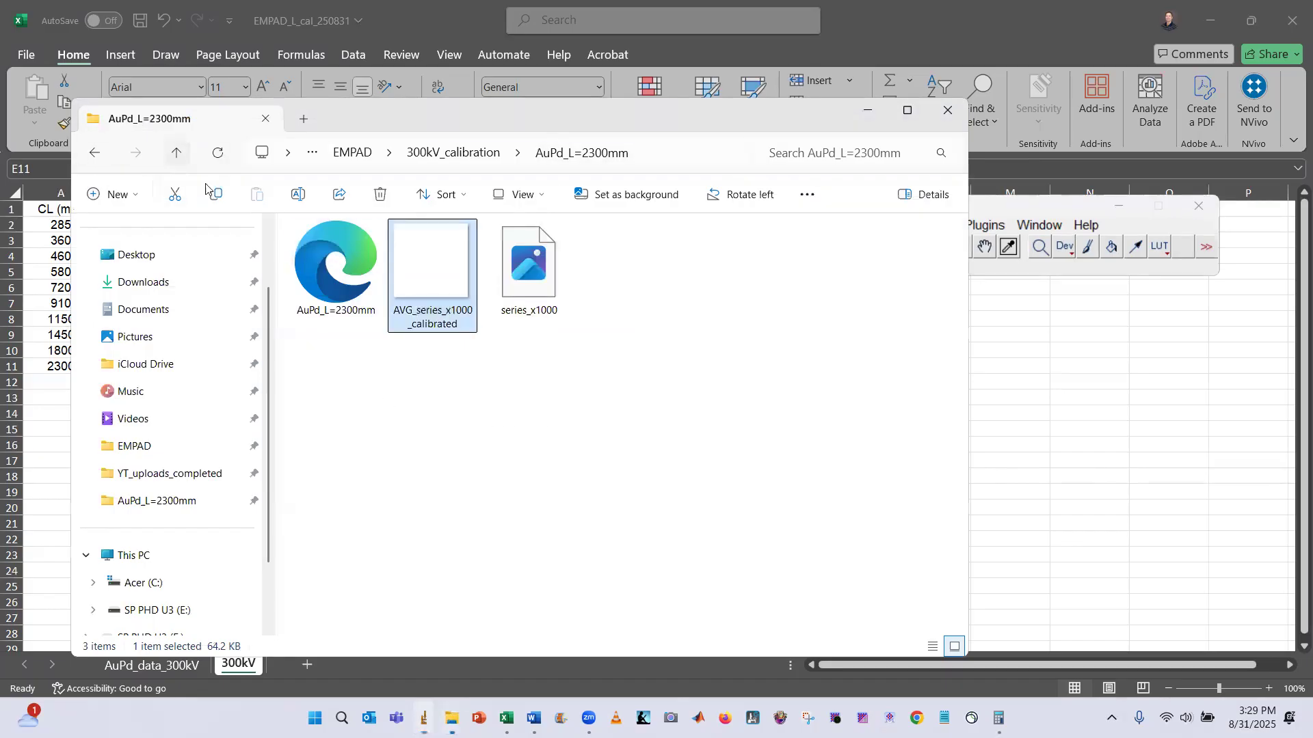
left_click(996, 207)
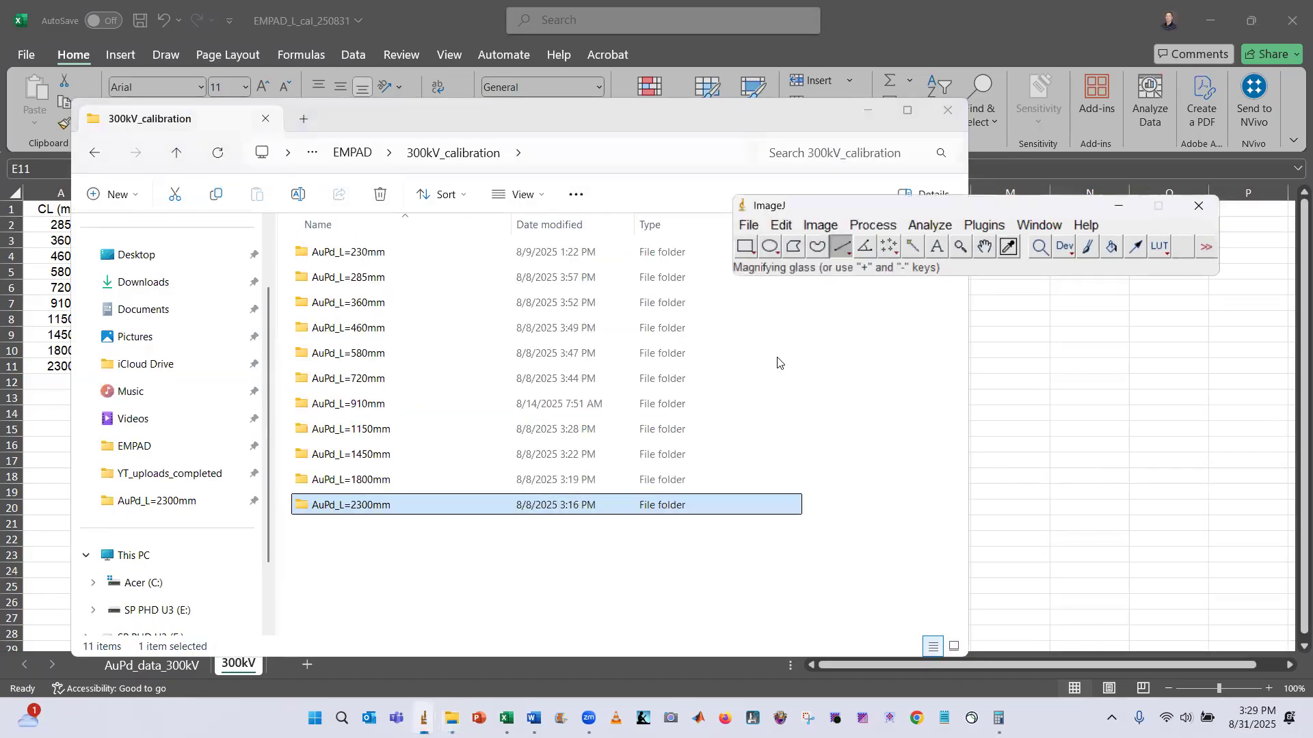
left_click(744, 225)
mouse_move(800, 350)
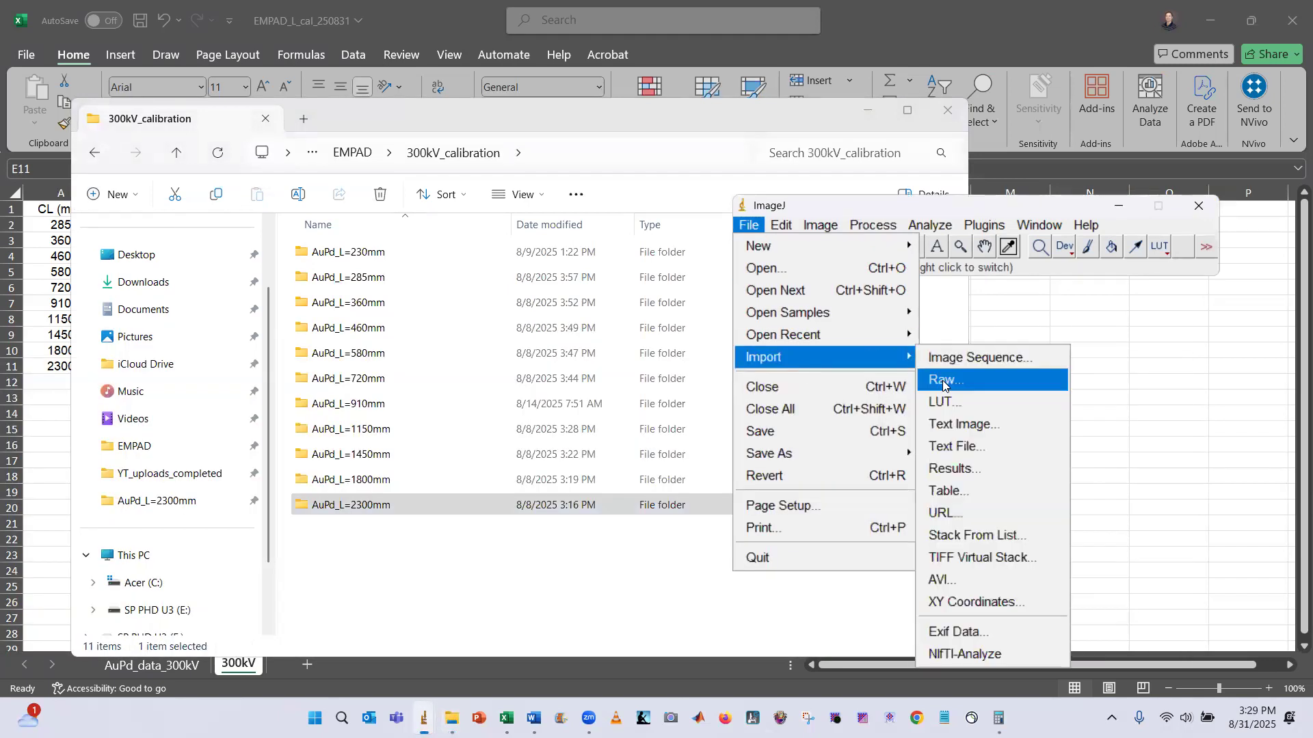
left_click(942, 380)
left_click(456, 145)
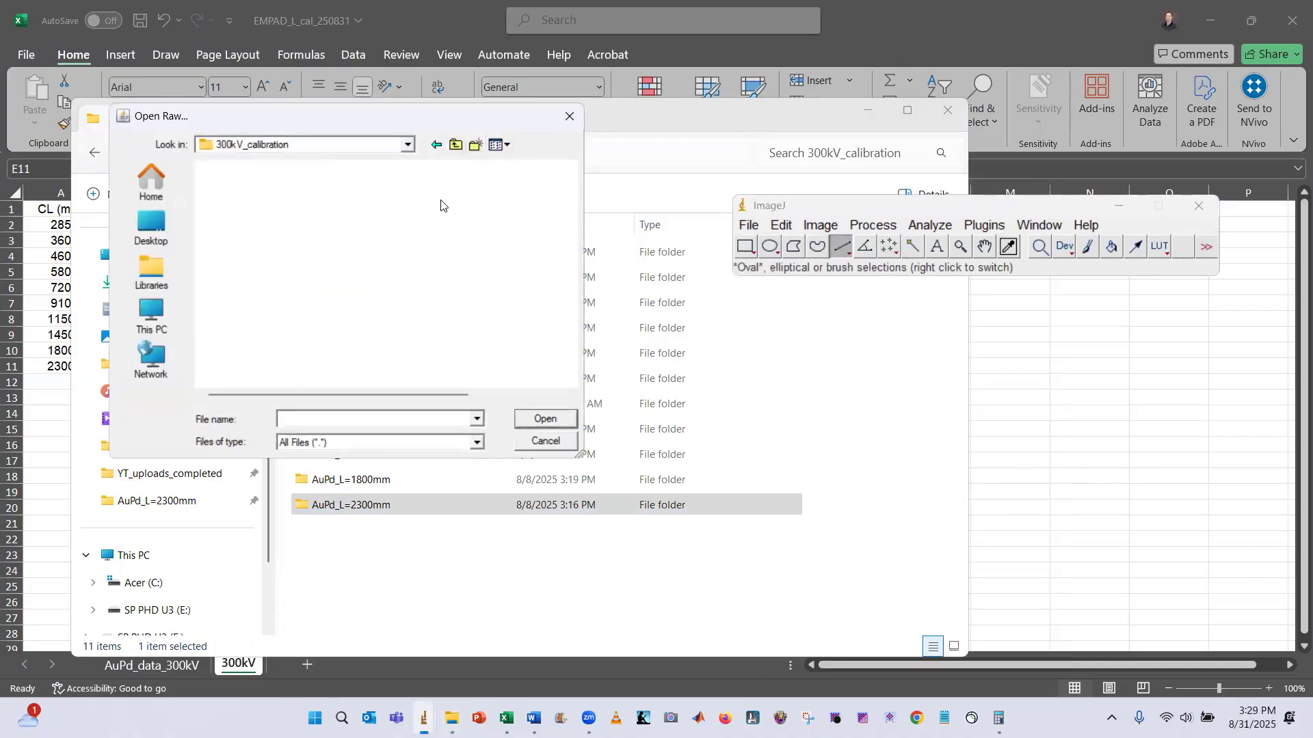
double_click(291, 337)
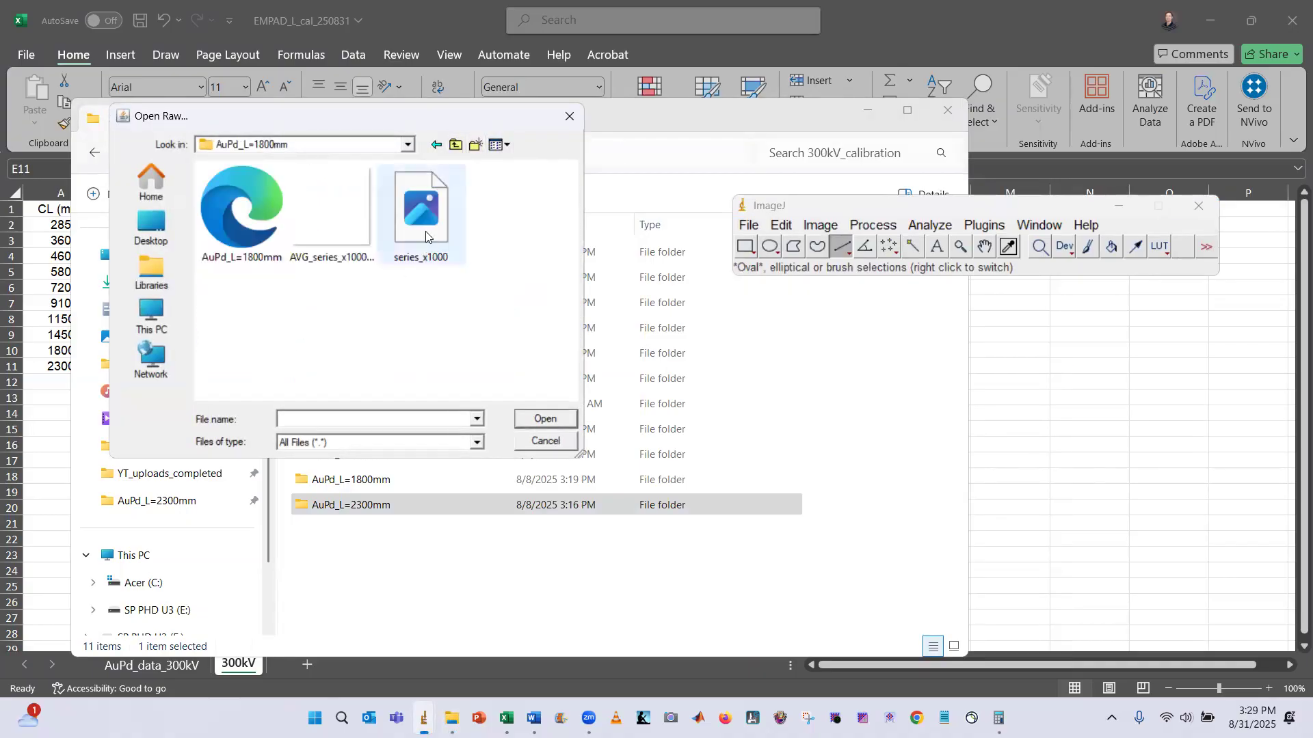
left_click(421, 212)
left_click(544, 419)
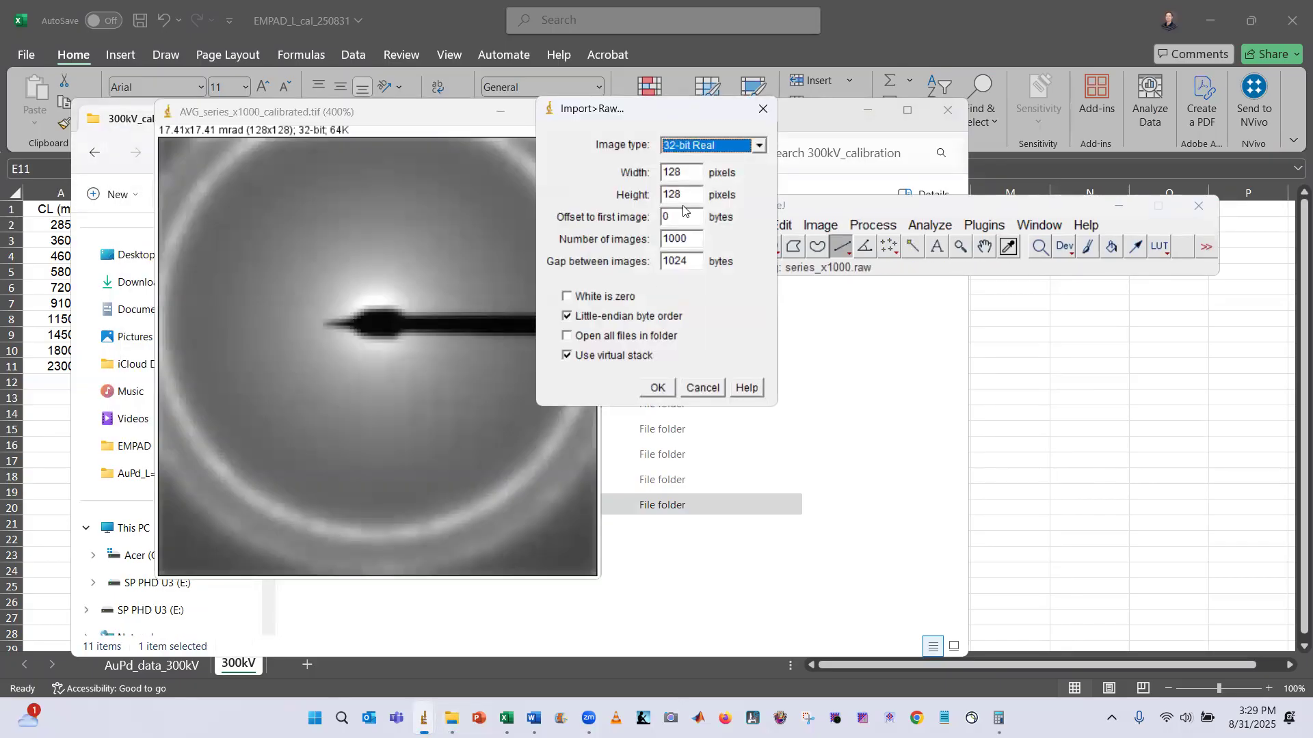
left_click(658, 387)
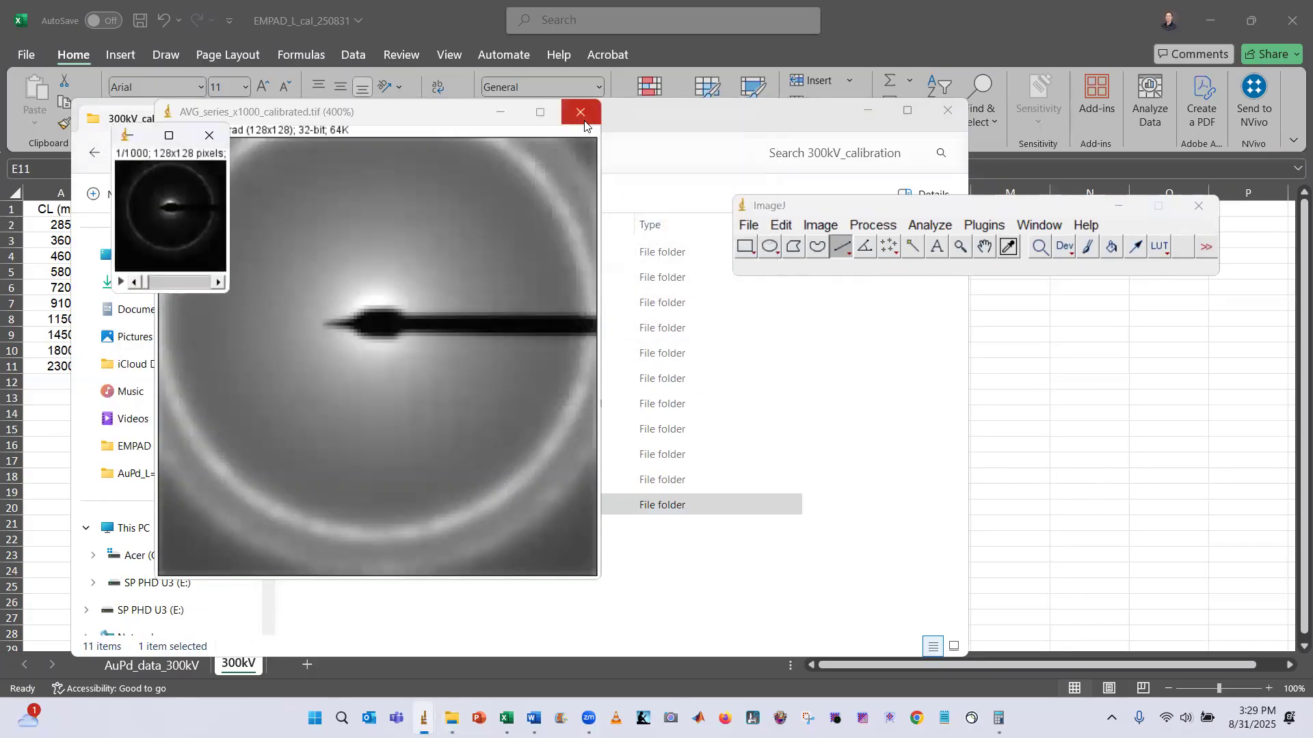
Close the 2300 mm calibrated image and enlarge the imported 1800 mm stack
left_click(586, 125)
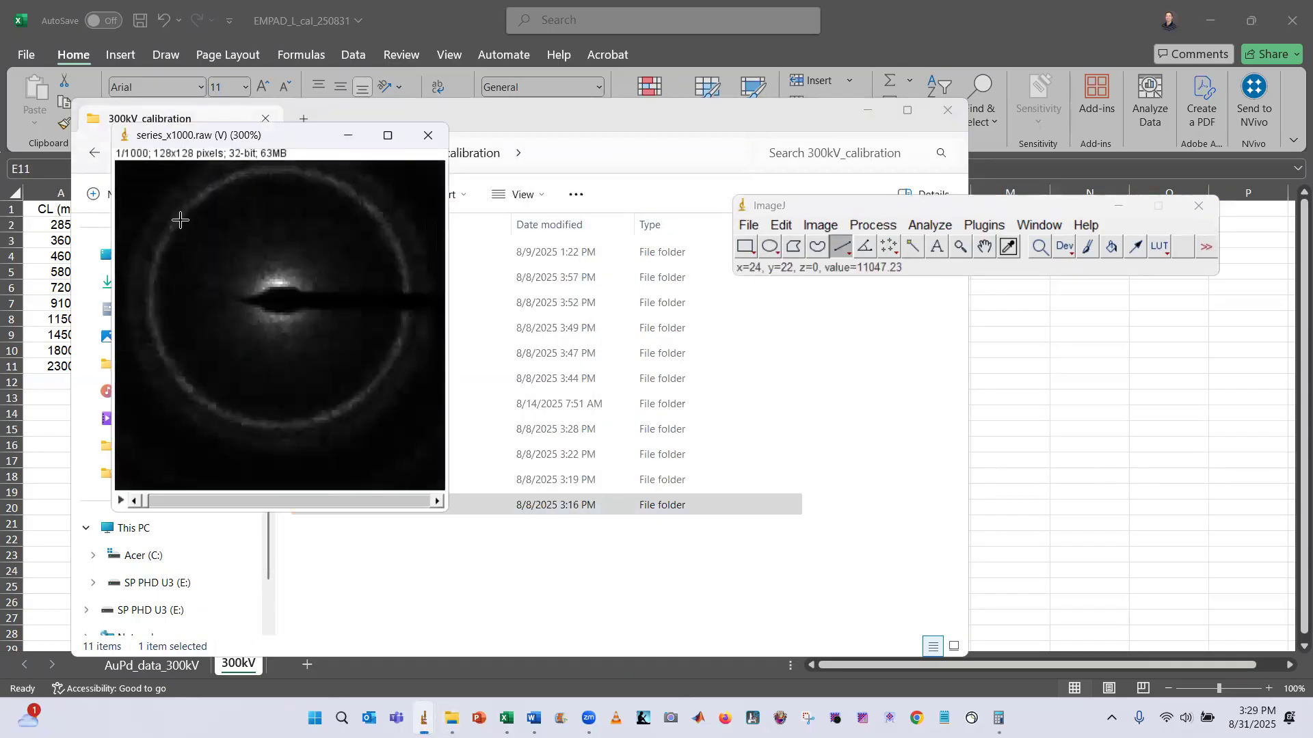
key("plus")
key("plus")
key("plus")
Z-project the 1800 mm stack to an averaged image and enlarge it
left_click(786, 227)
mouse_move(820, 225)
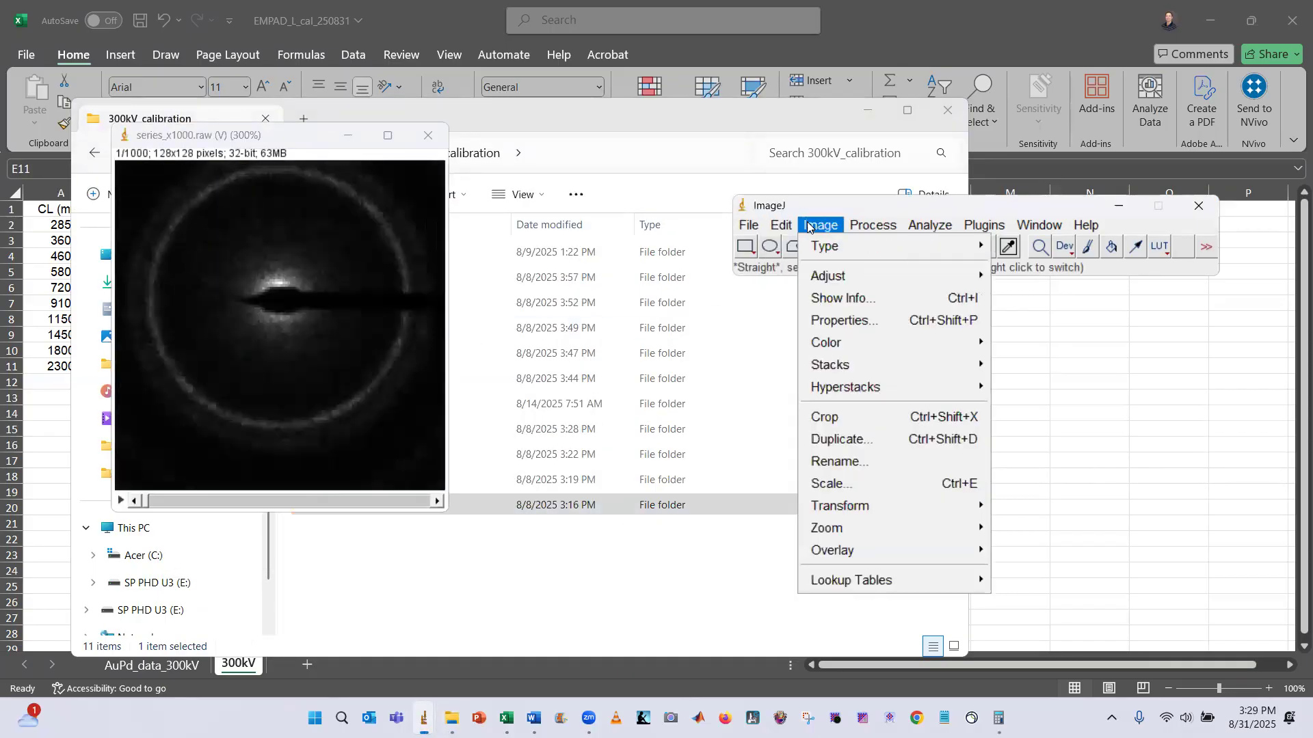
mouse_move(851, 365)
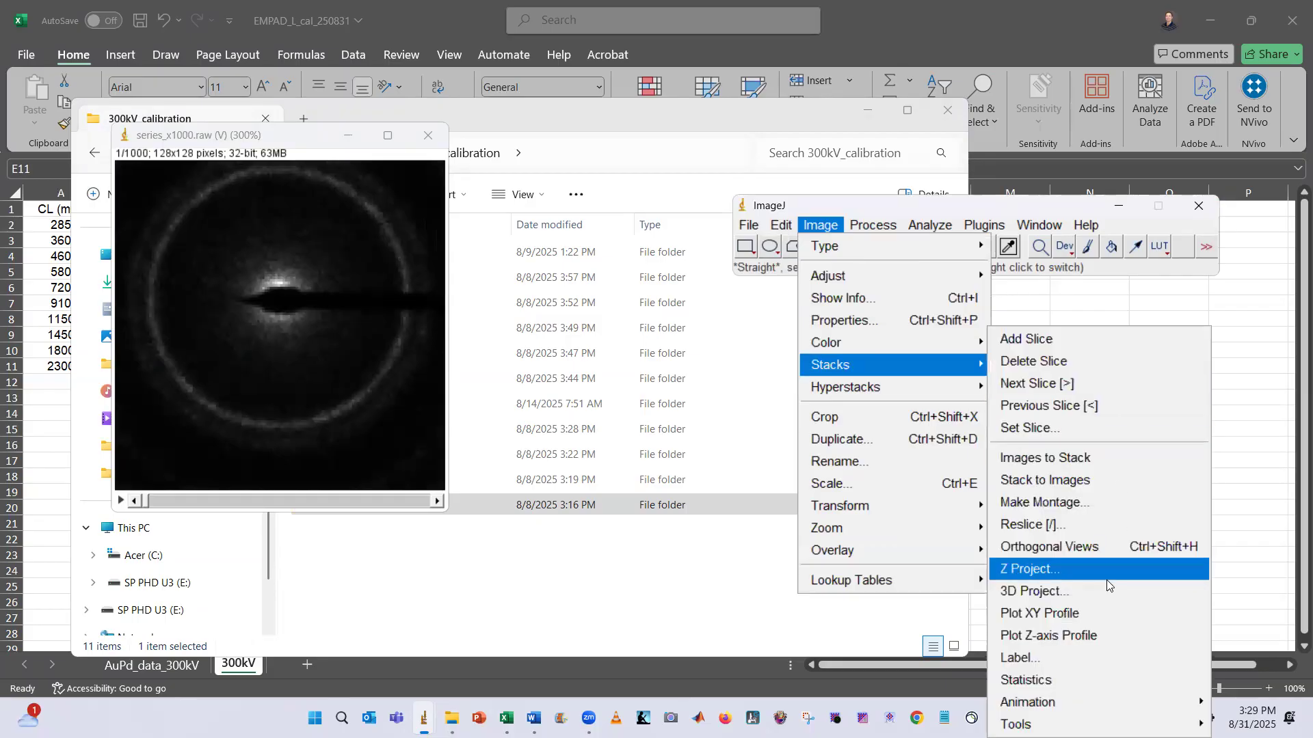
left_click(1102, 573)
left_click(680, 269)
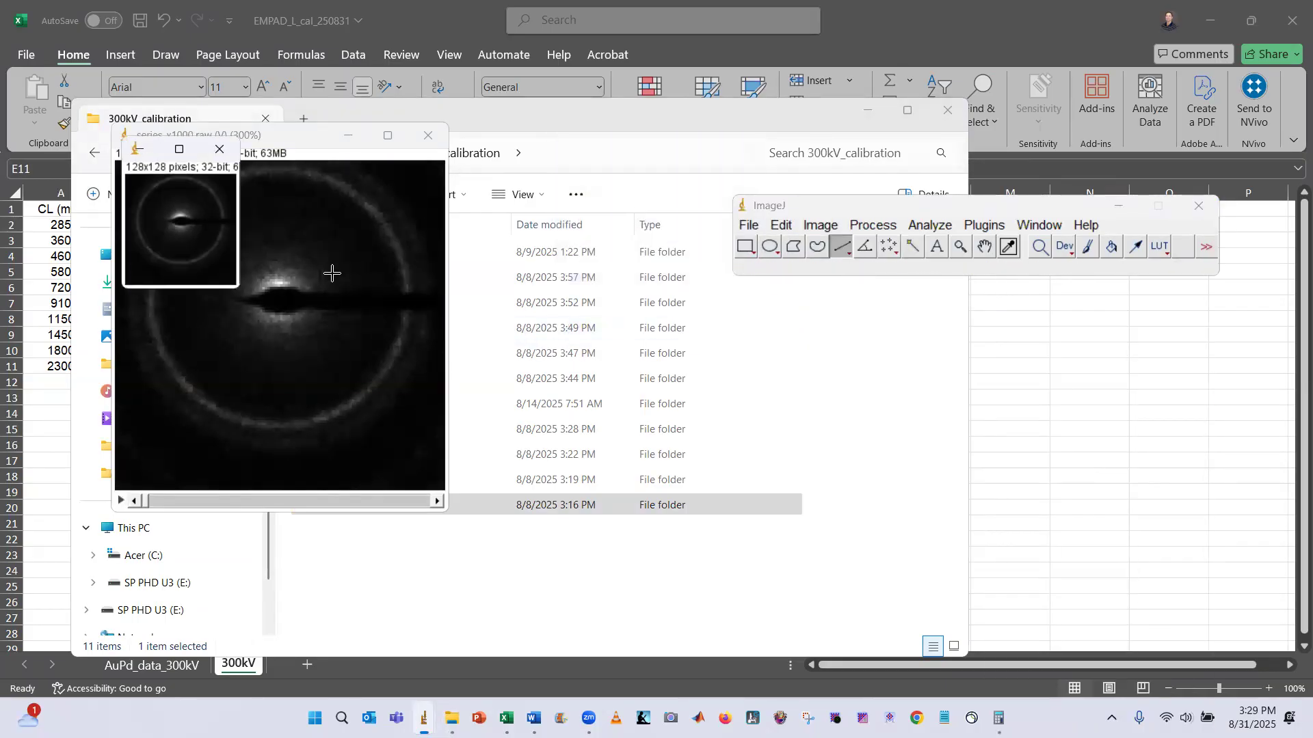
key("plus")
key("plus")
key("plus")
key("plus")
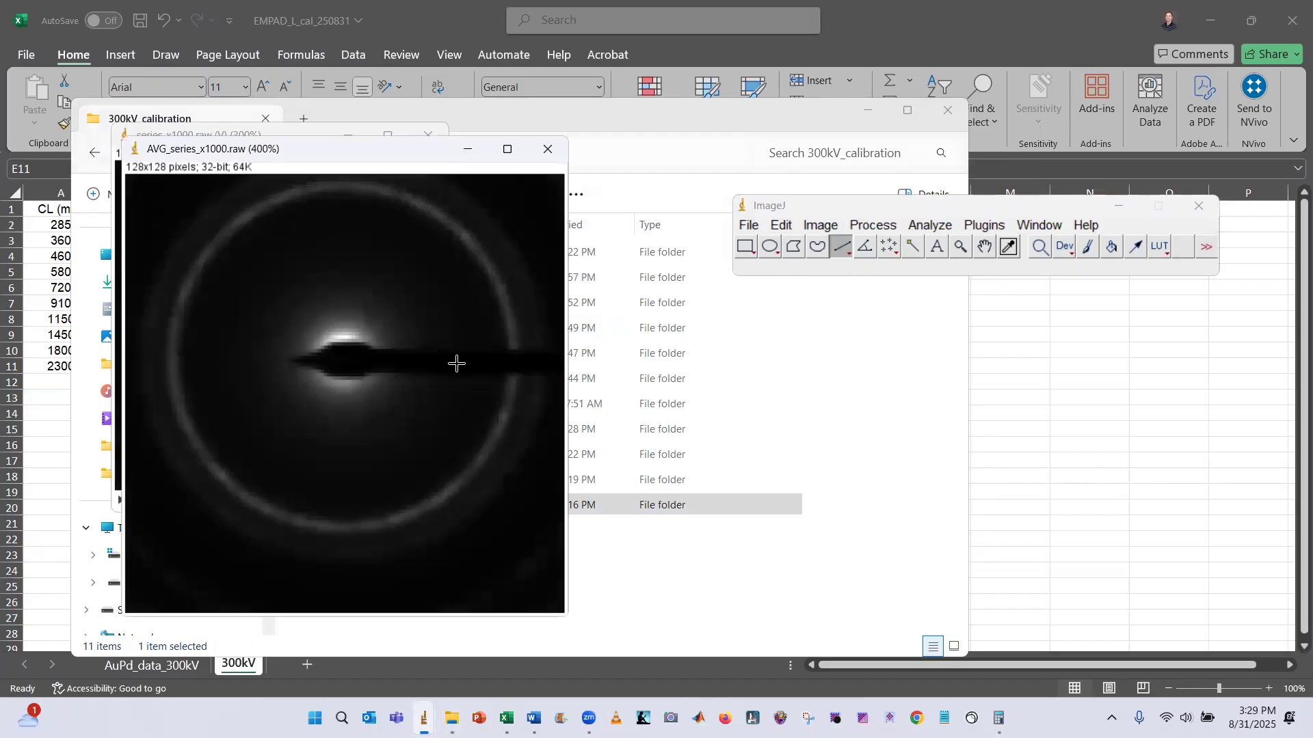
Apply the Log math operation to the averaged image
left_click(884, 228)
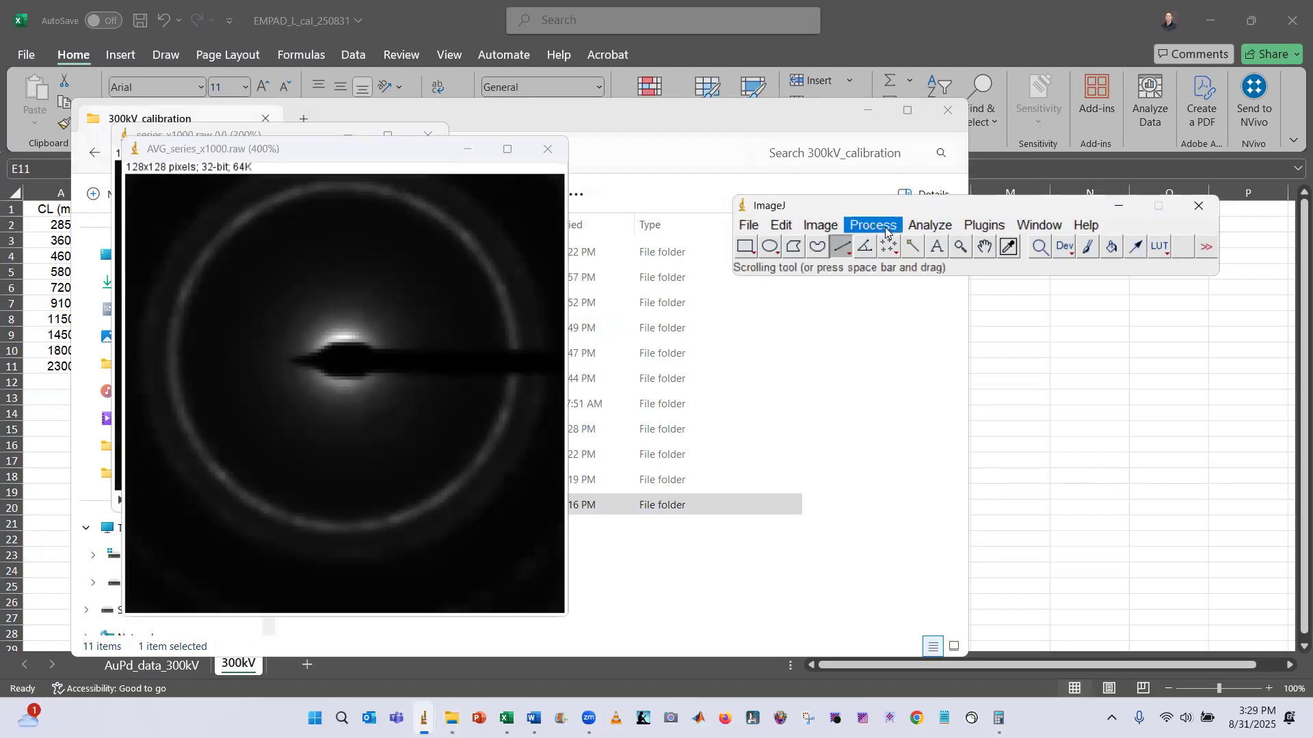
mouse_move(956, 419)
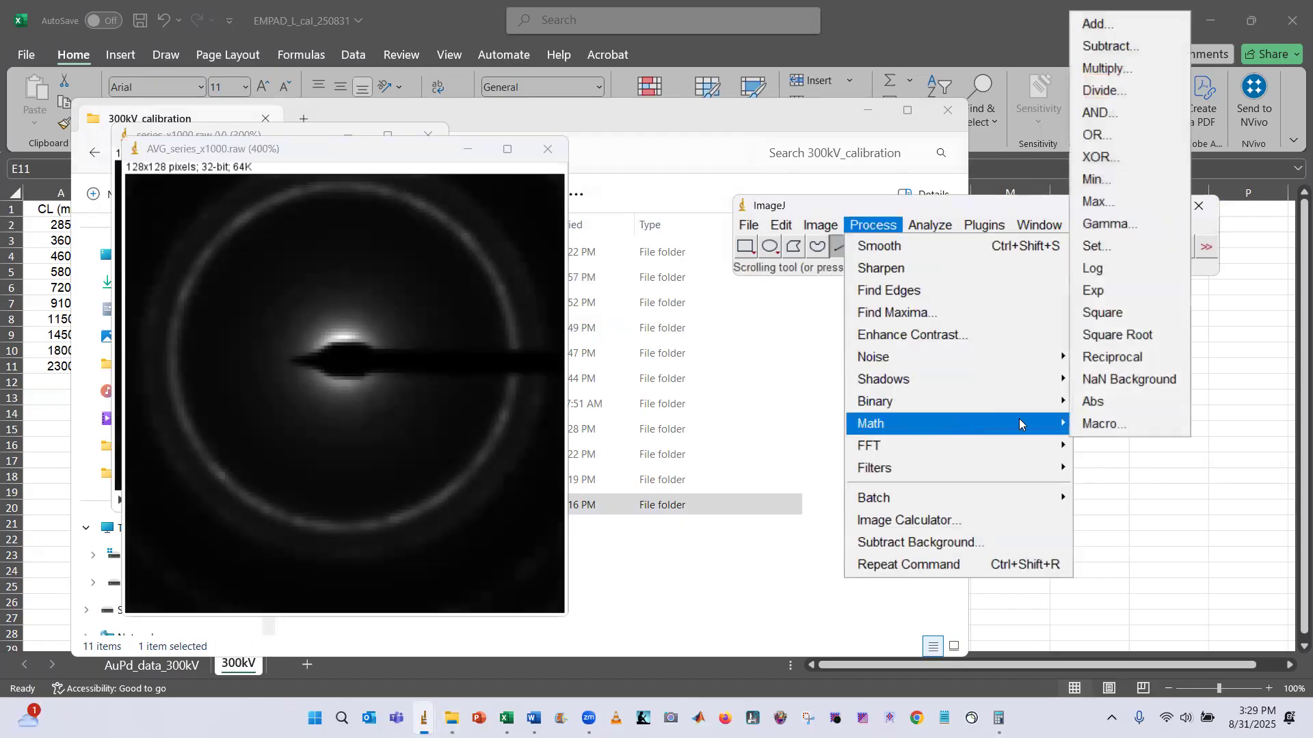
left_click(1126, 269)
left_click(402, 159)
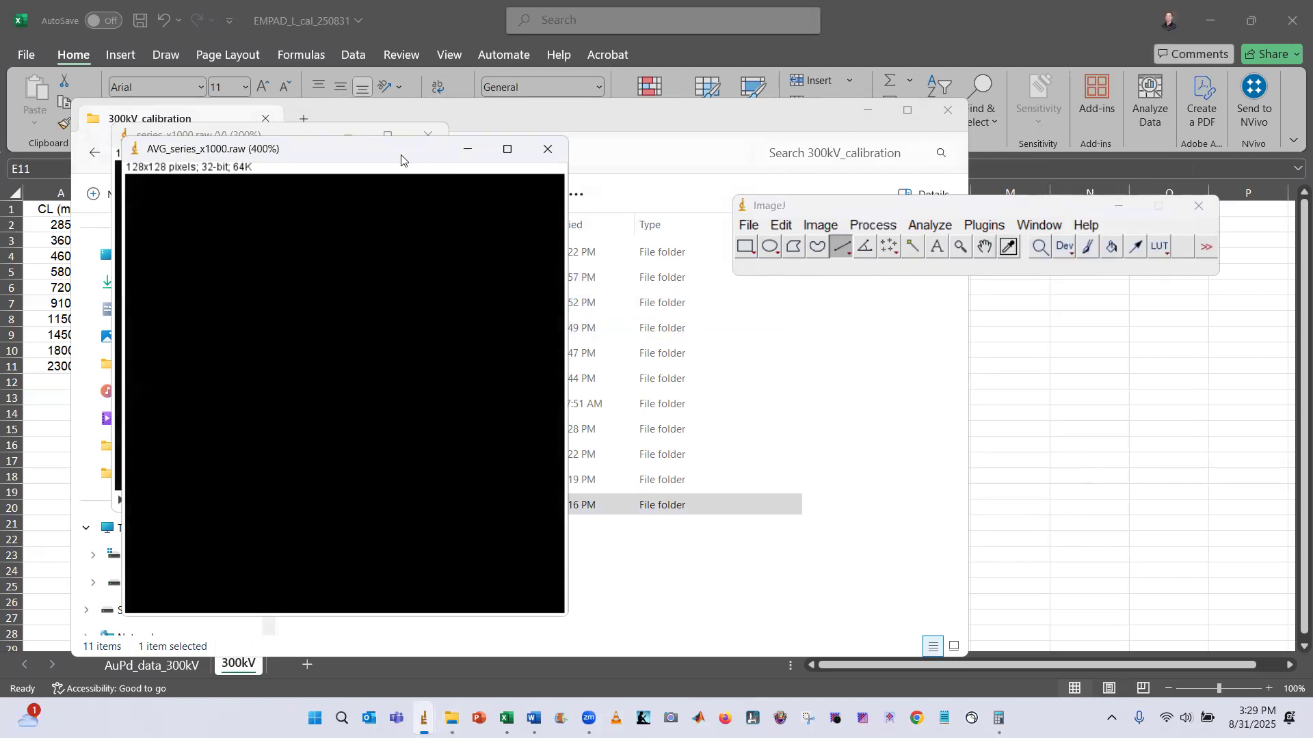
Auto-adjust brightness and contrast, set the display range to 4.42–10.26, and close the Brightness/Contrast window
key("ctrl+shift+c")
left_click(704, 521)
left_click(706, 521)
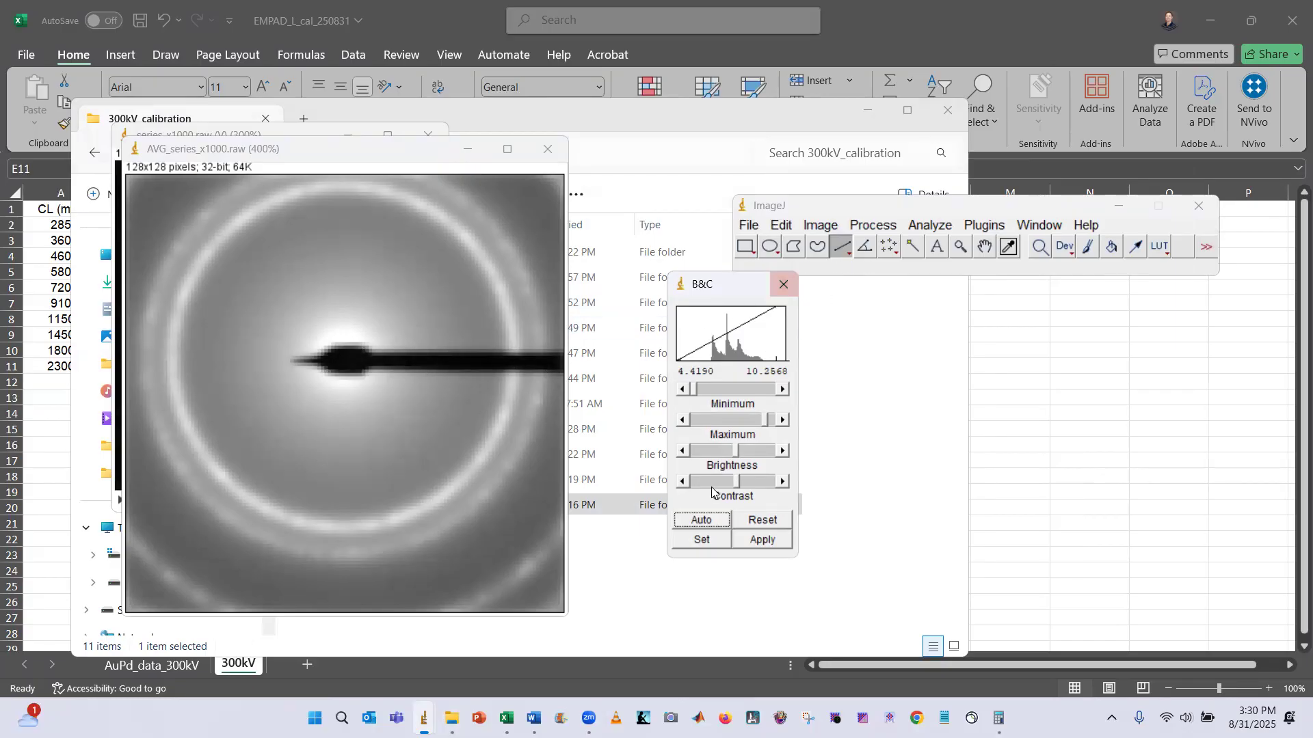
left_click(701, 540)
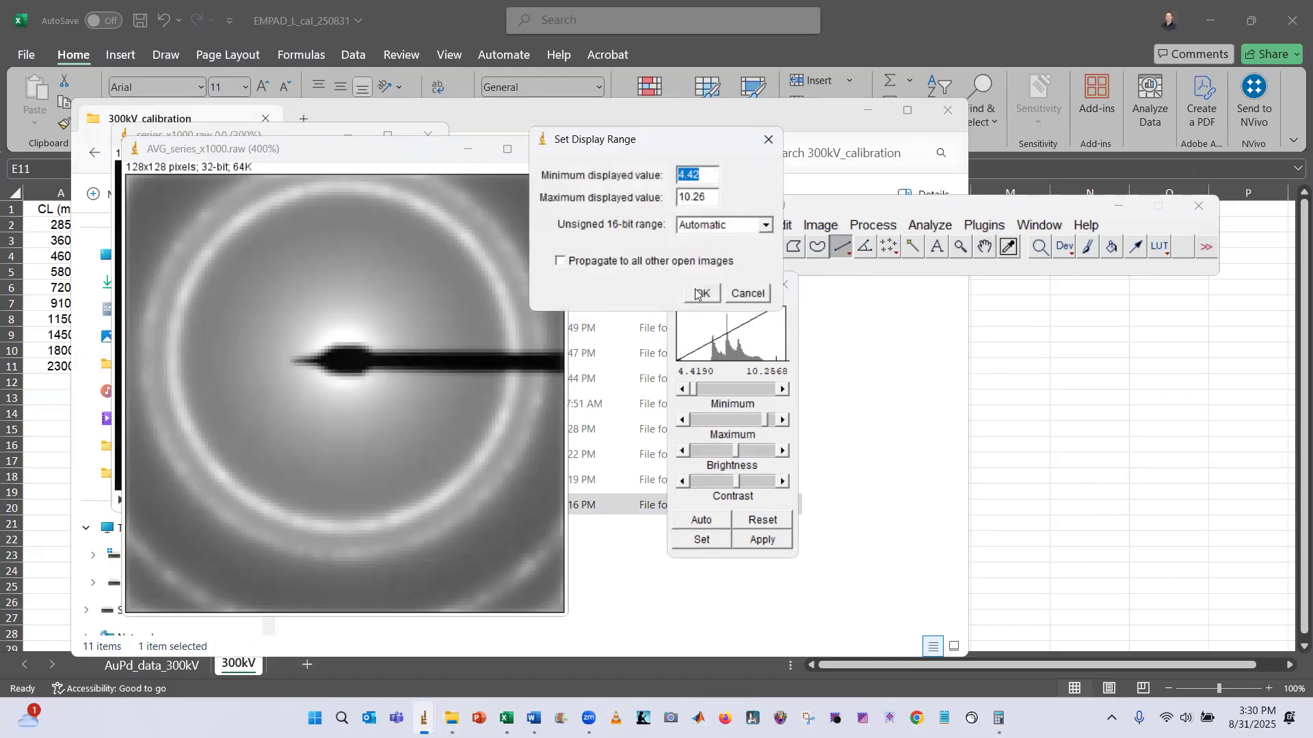
left_click(698, 294)
left_click(784, 285)
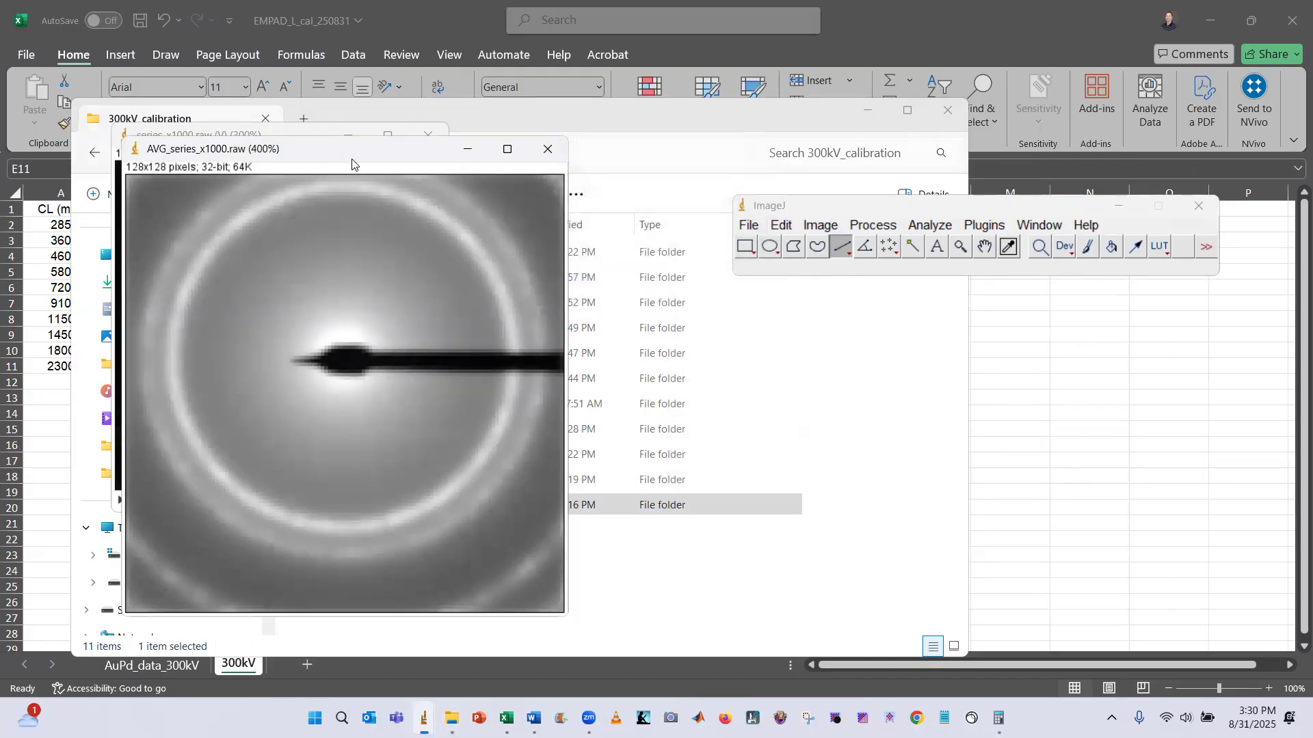
left_click_drag(352, 163, 393, 169)
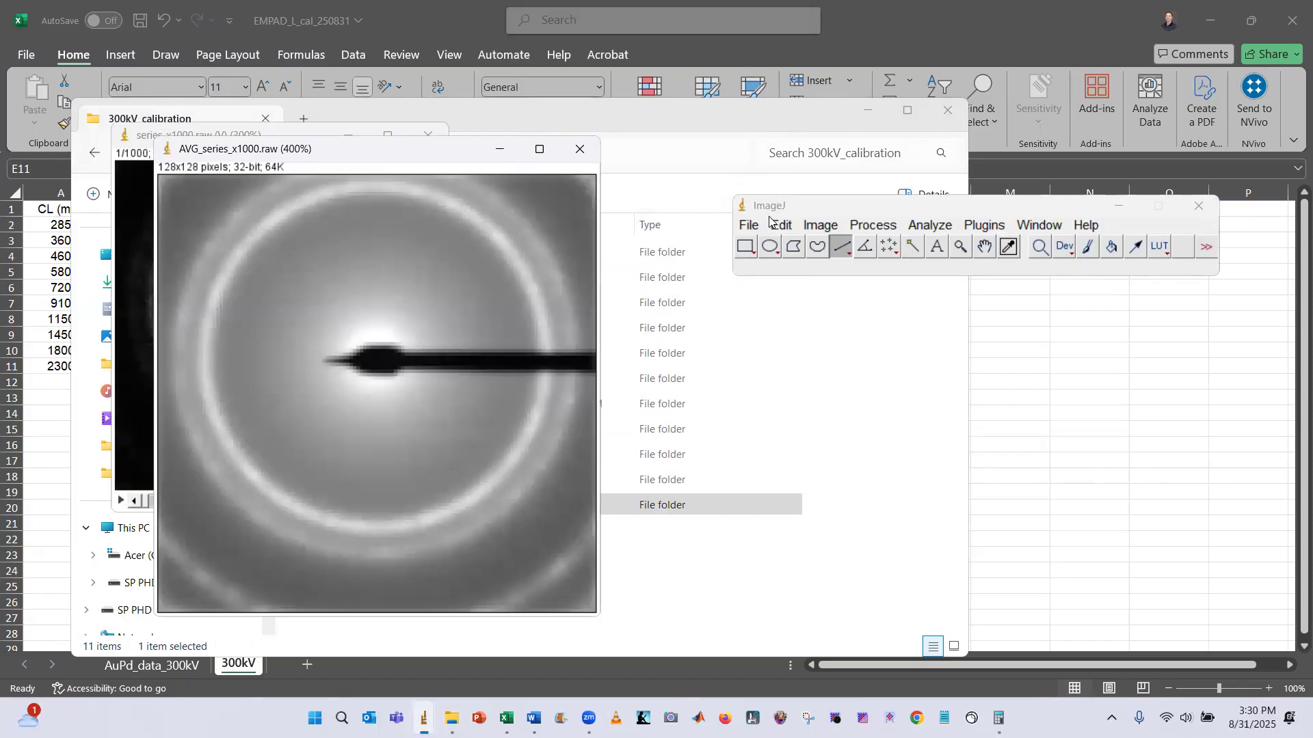
Save the averaged 1800 mm image as a TIFF named AVG_series_x1000_calibrated, replacing the existing file
left_click(749, 225)
mouse_move(820, 453)
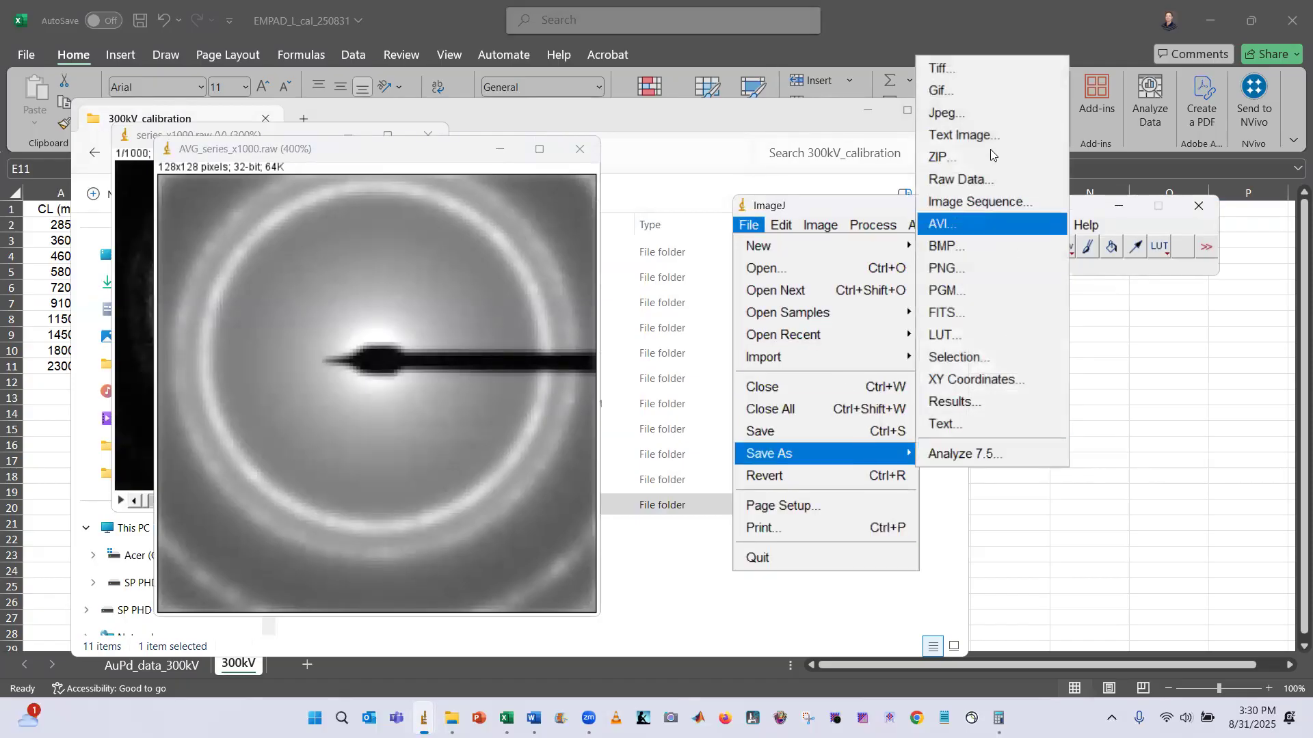
left_click(975, 75)
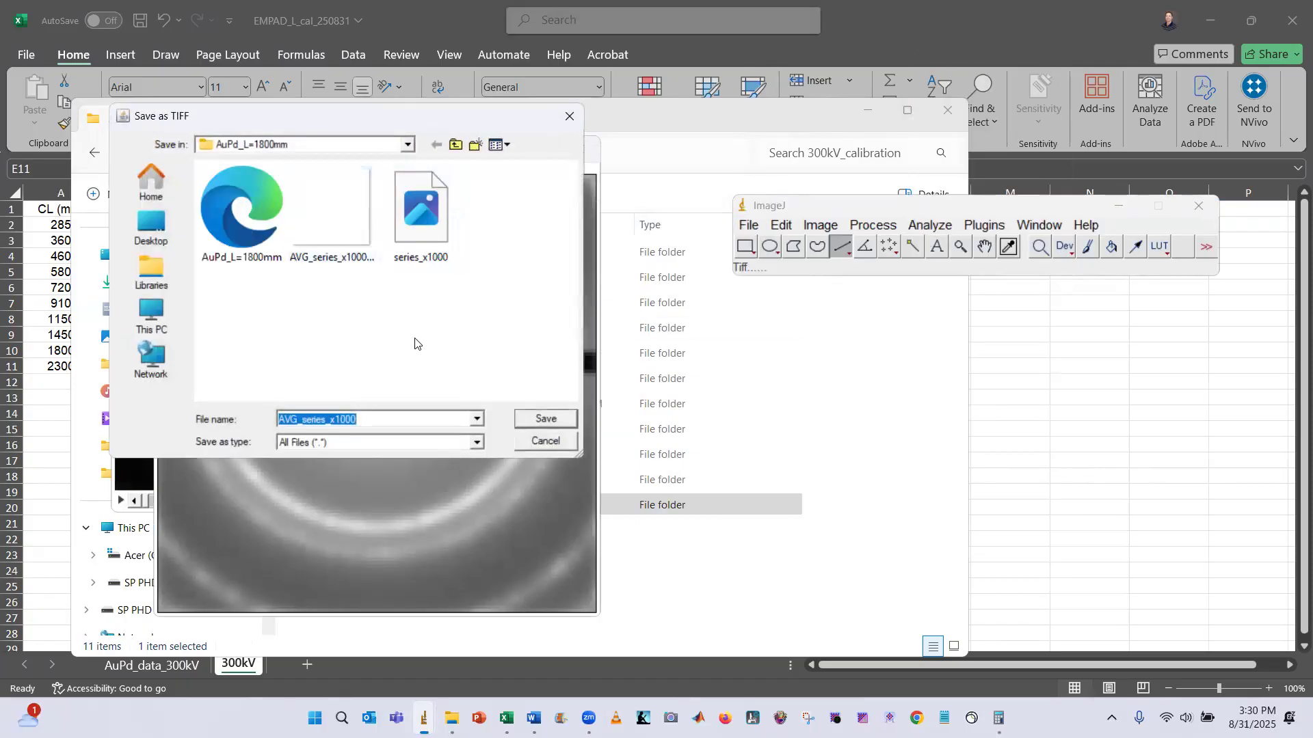
left_click(346, 258)
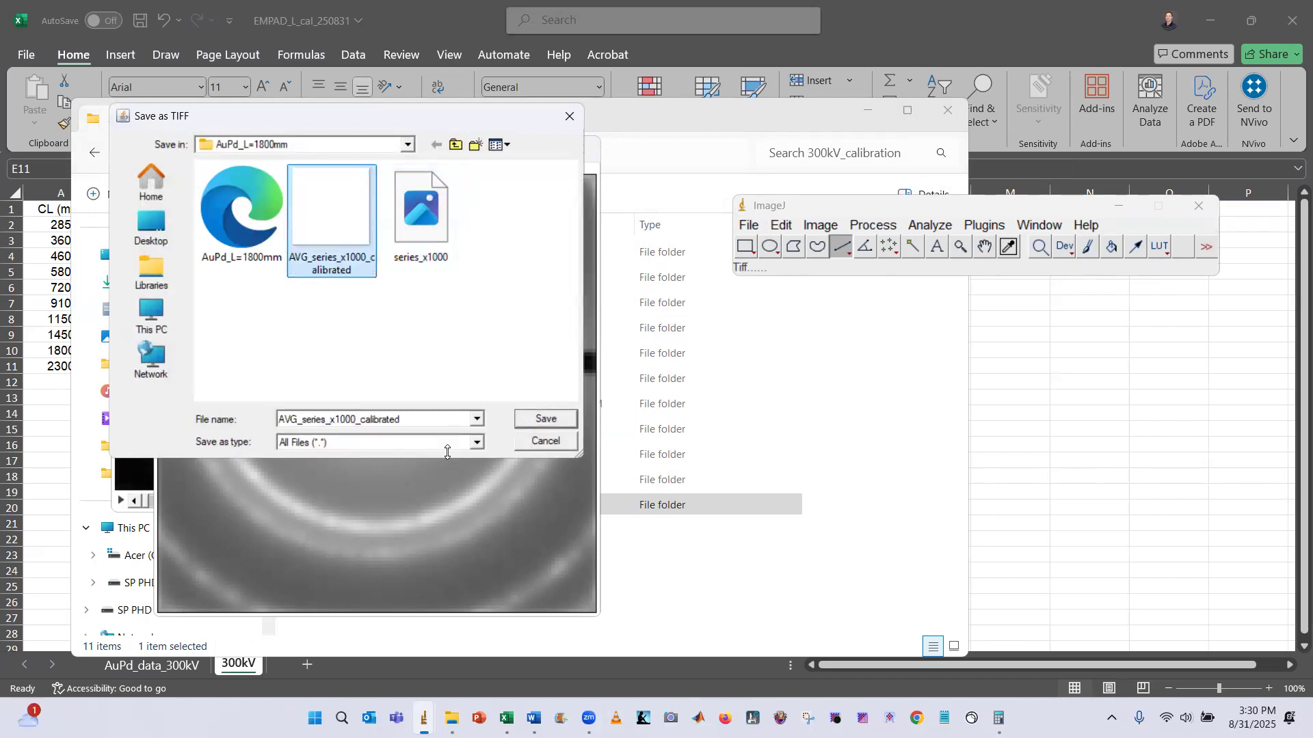
left_click(547, 418)
left_click(706, 360)
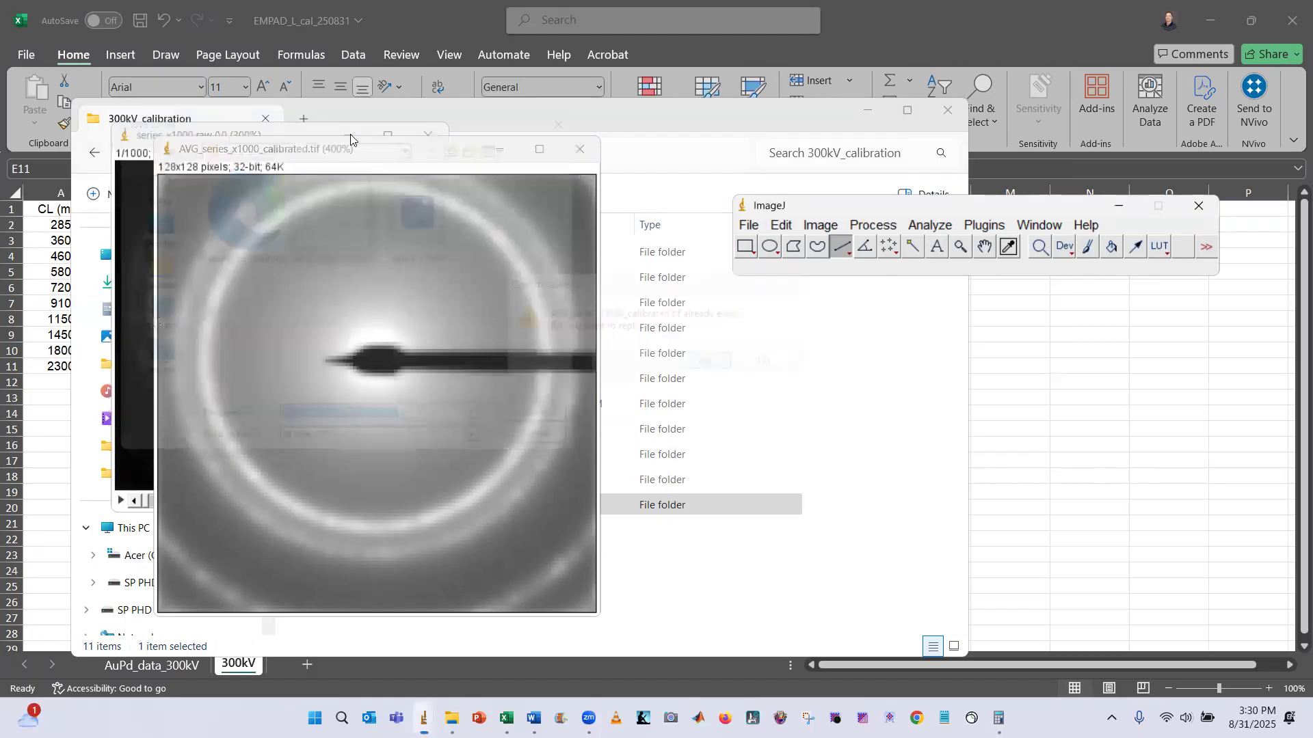
Draw a straight horizontal line across the diameter of the second diffraction ring through the beam centre
left_click_drag(345, 149, 338, 141)
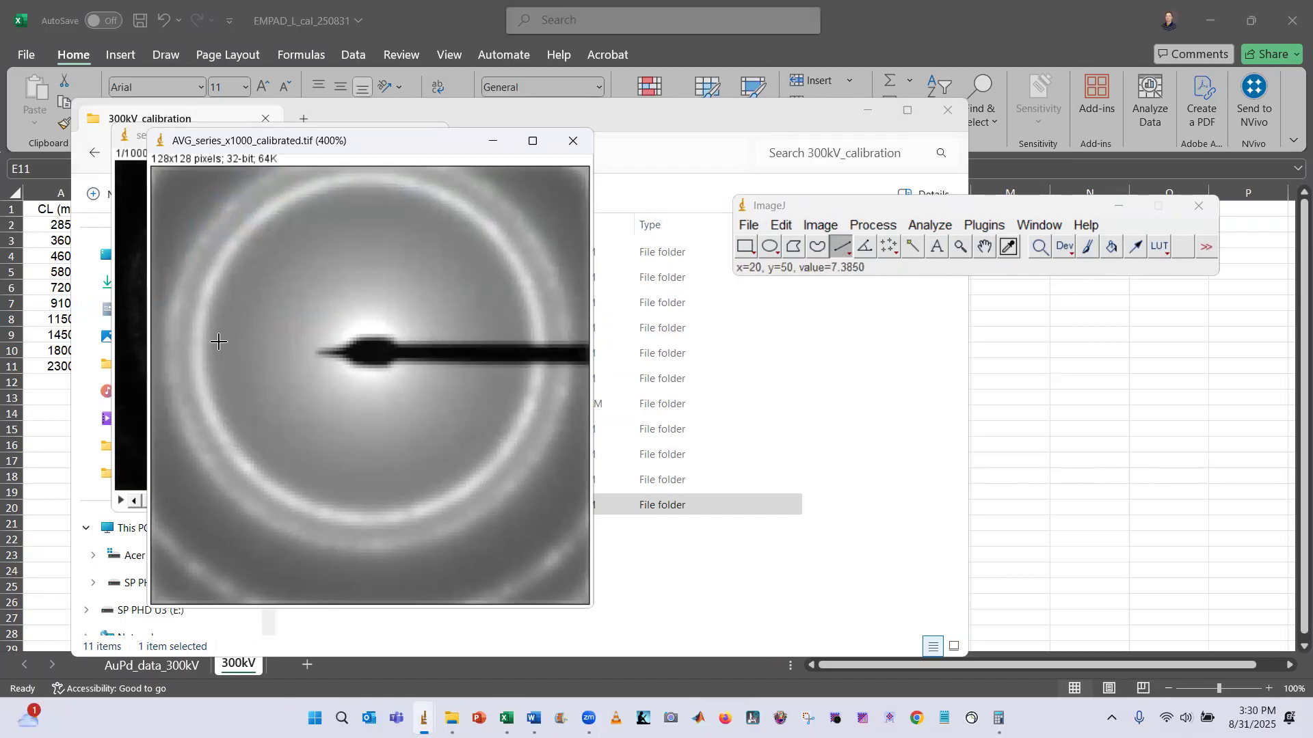
left_click_drag(172, 351, 565, 399)
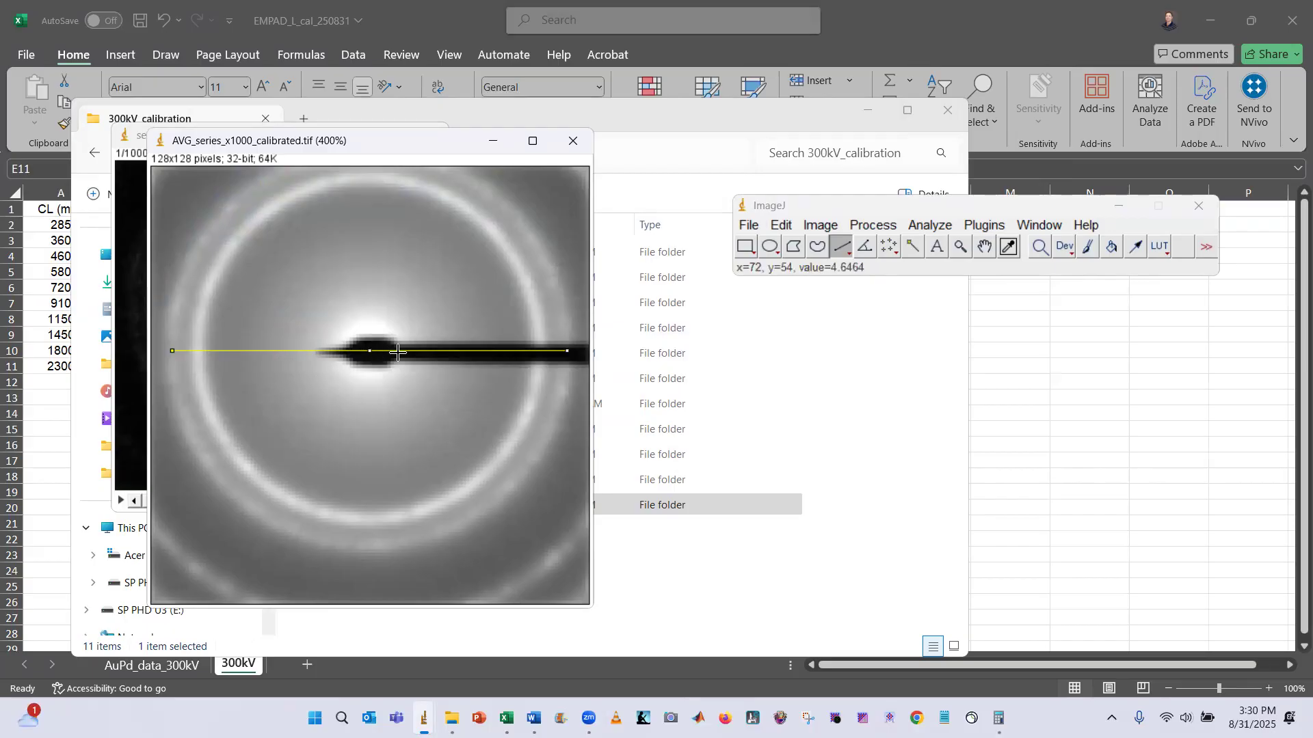
left_click_drag(371, 352, 370, 348)
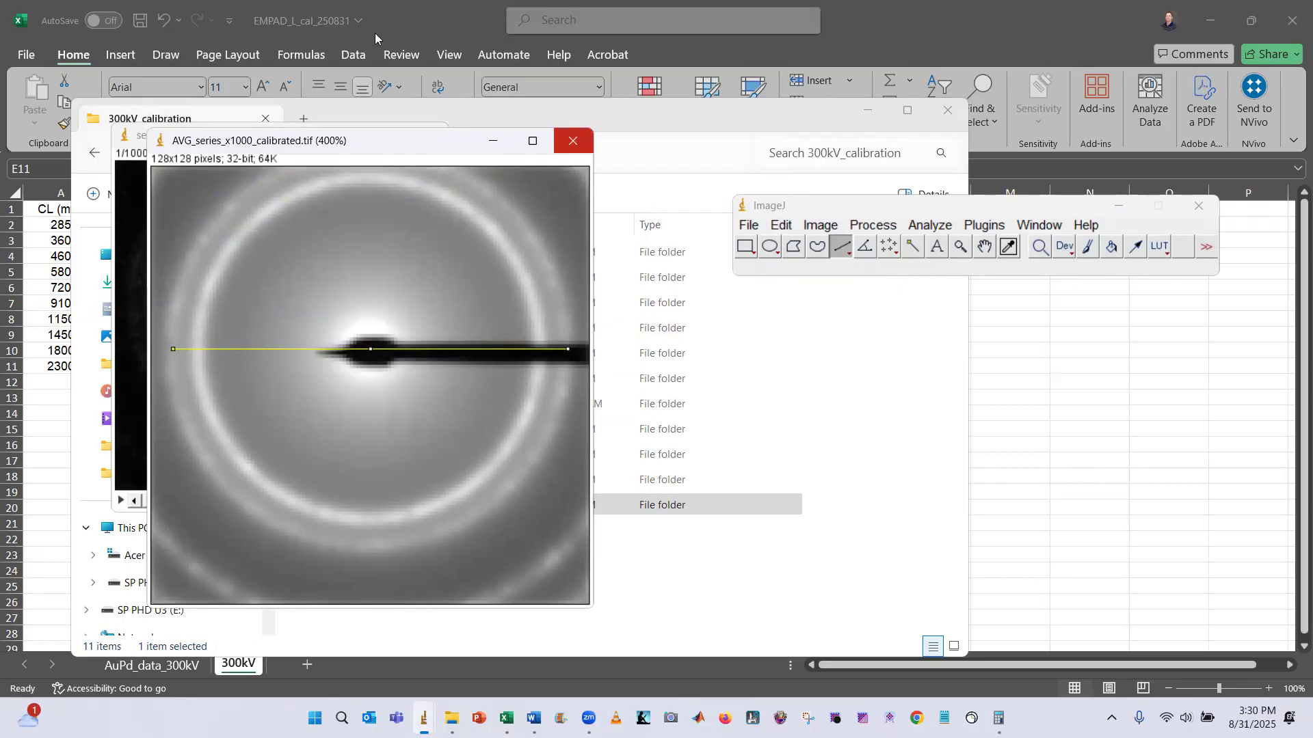
Look up the 002 ring radius in the AuPd data sheet and compute 9.84 × 2 in Calculator
left_click(395, 14)
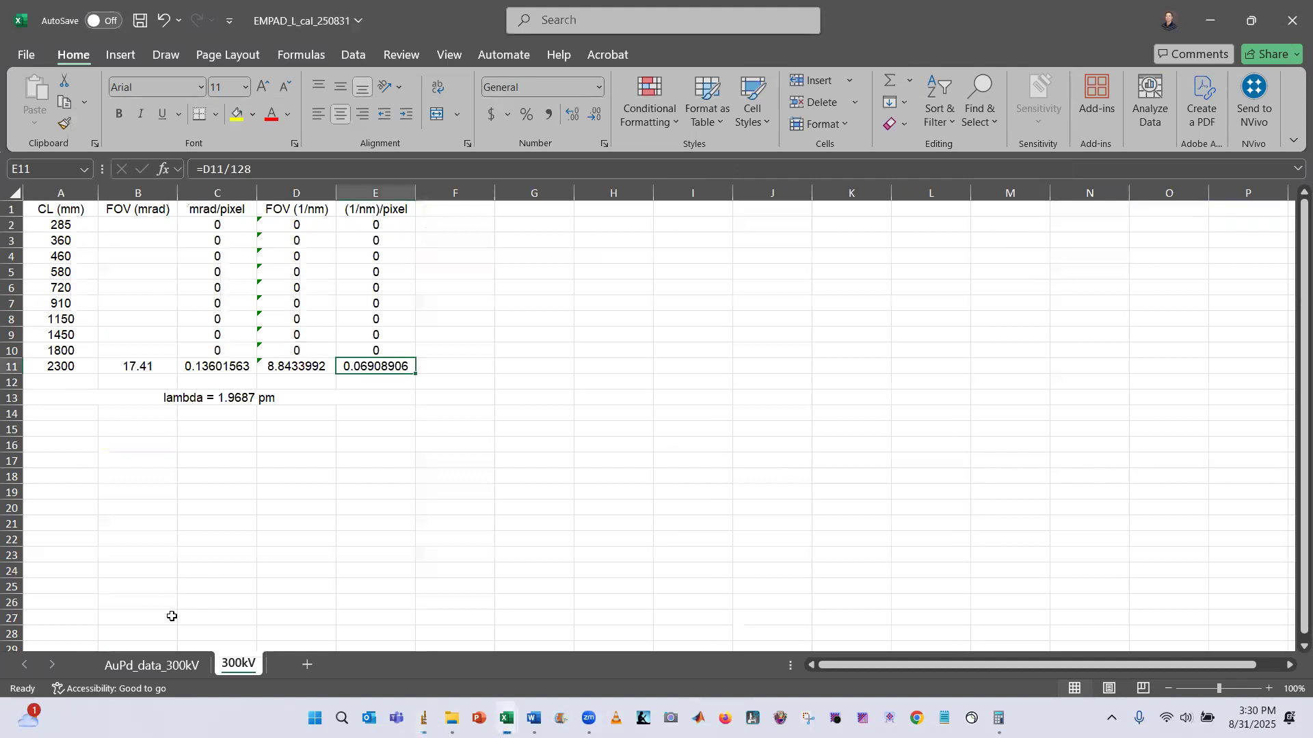
left_click(152, 664)
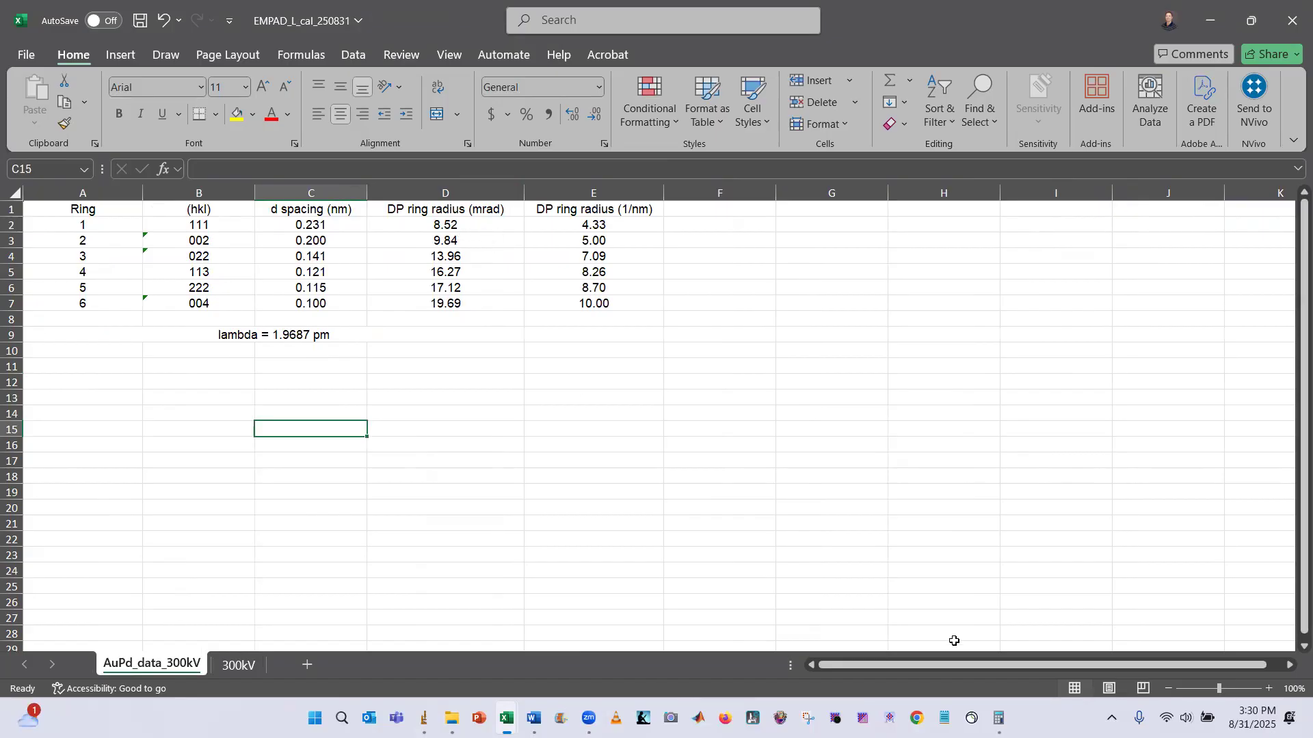
left_click(998, 718)
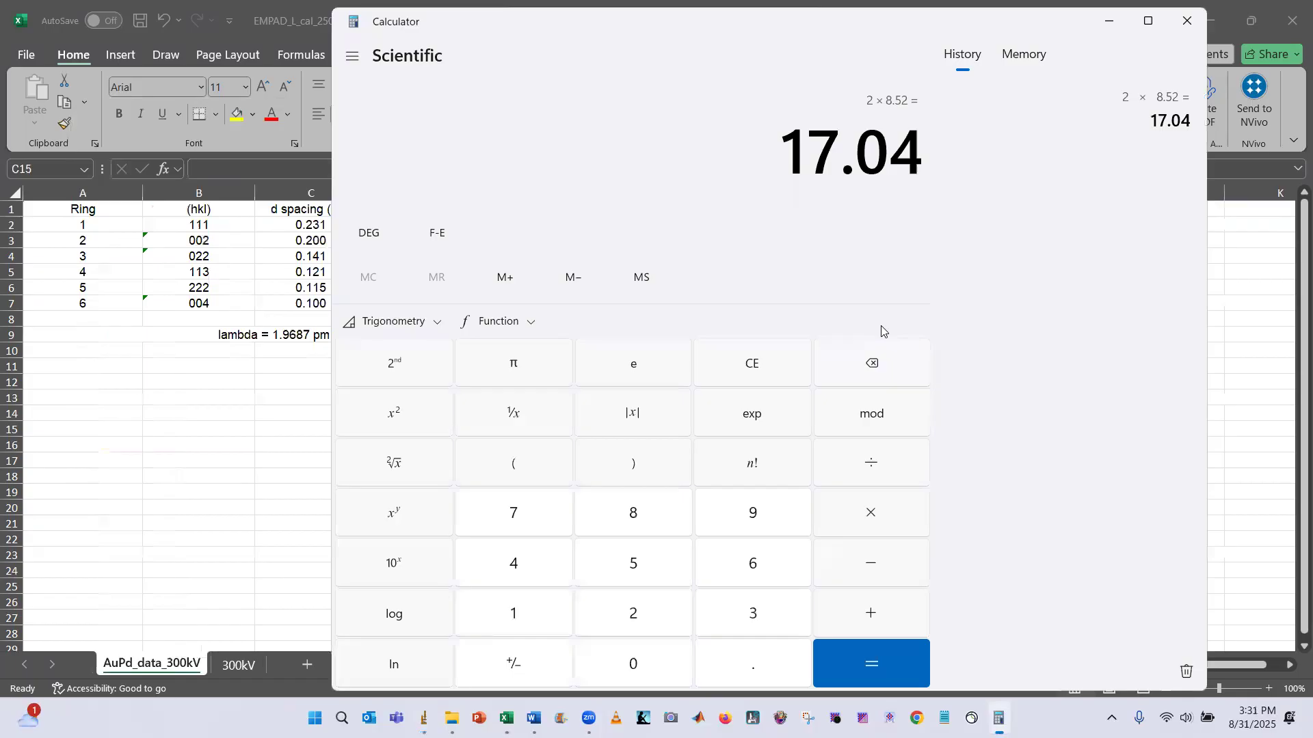
key("Escape")
type("9.84*2")
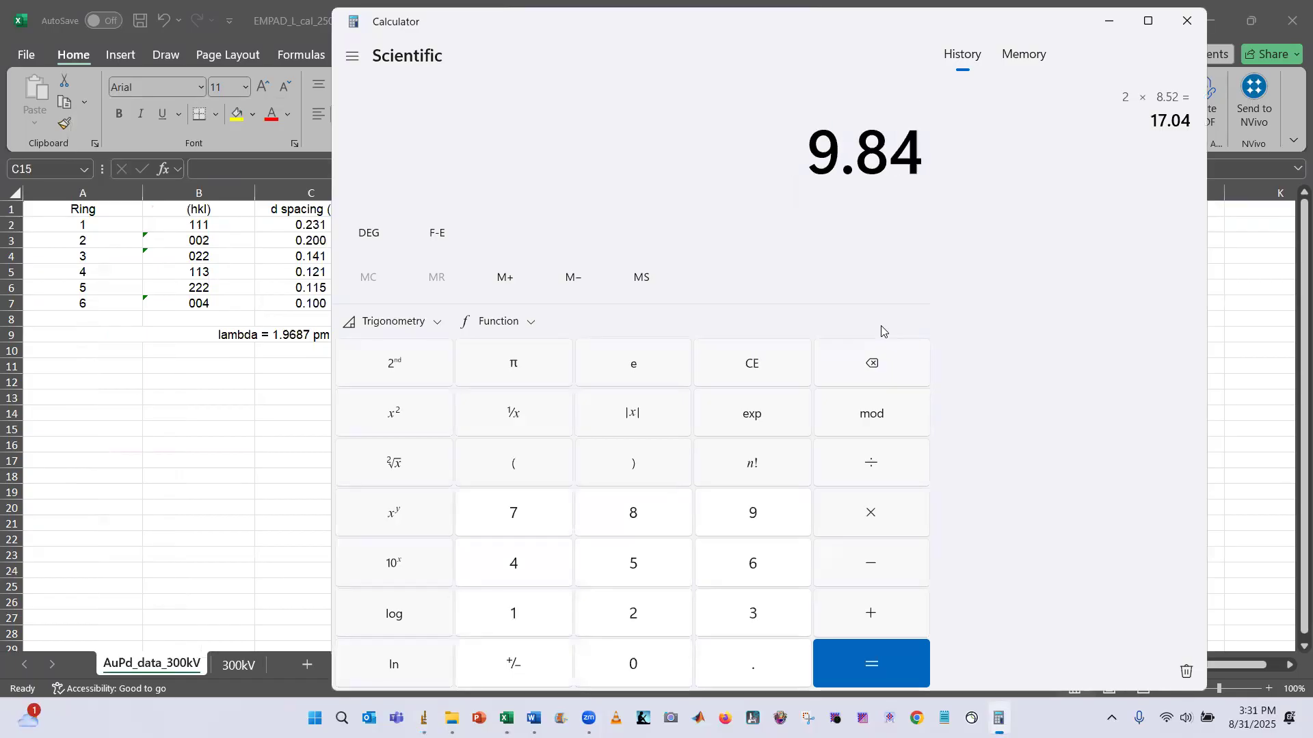
key("Return")
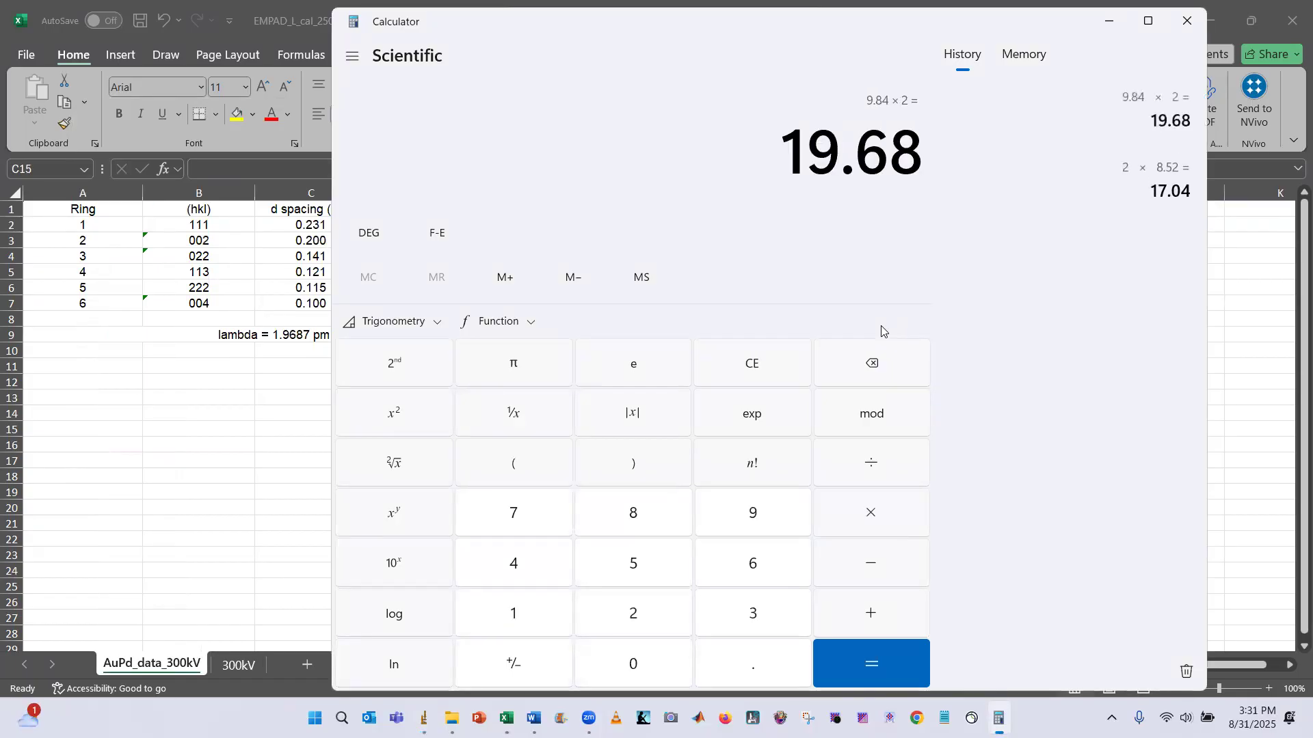
Set the image scale so the line's length equals a known distance of 19.68 with unit mrad
key("alt+Tab")
key("Tab")
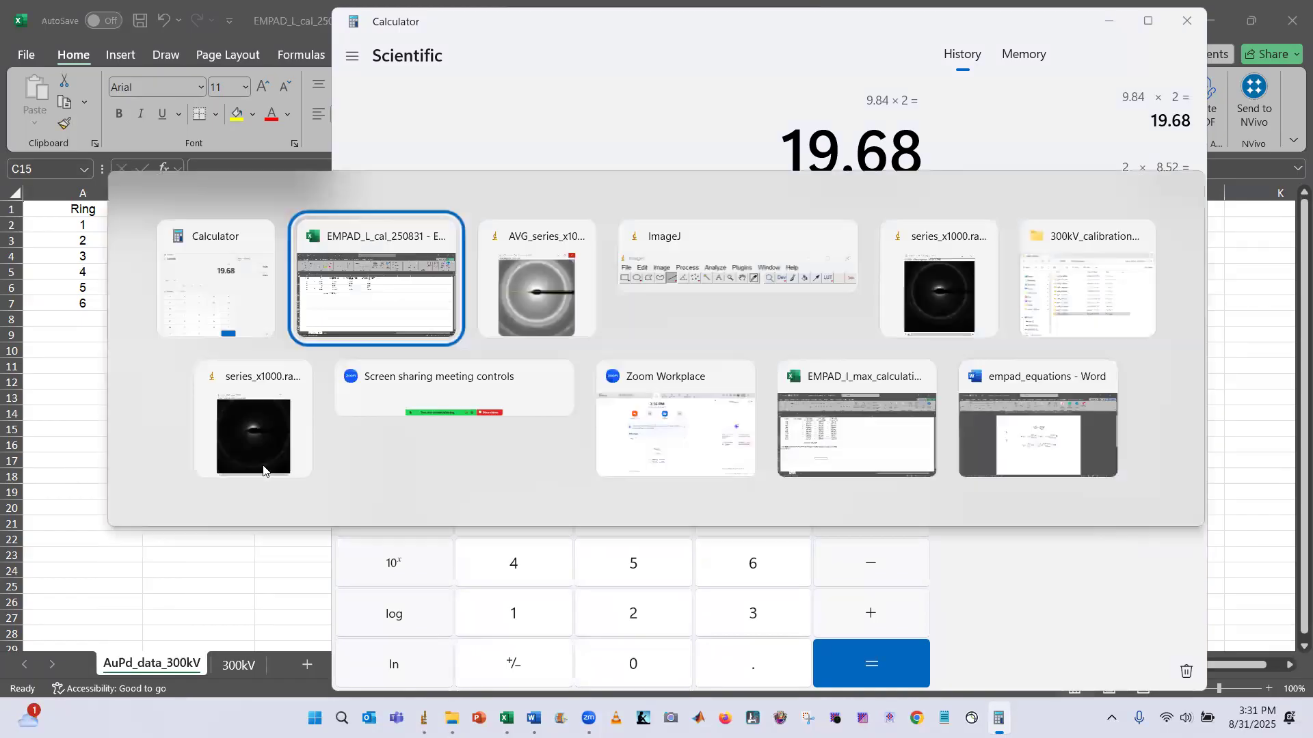
key("alt+Tab")
key("Tab")
key("Tab")
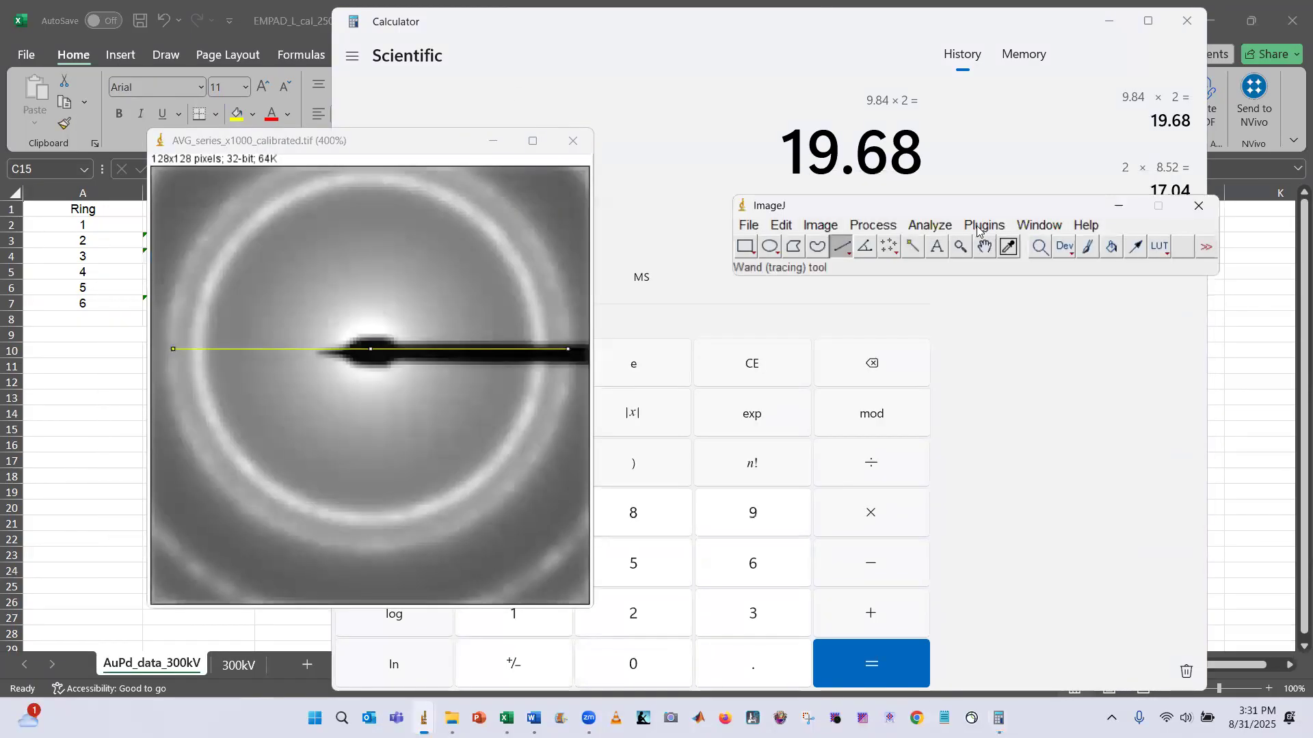
left_click(924, 226)
key("Return")
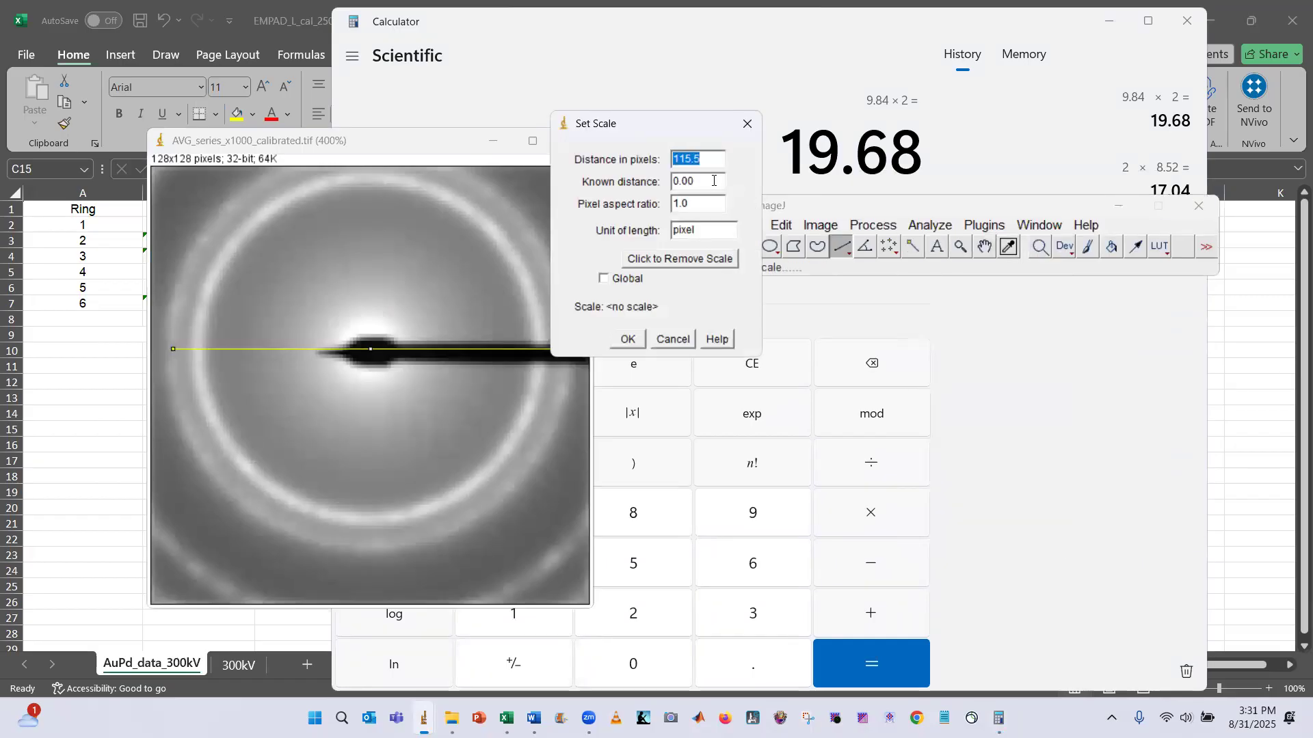
left_click(710, 184)
type("19.68")
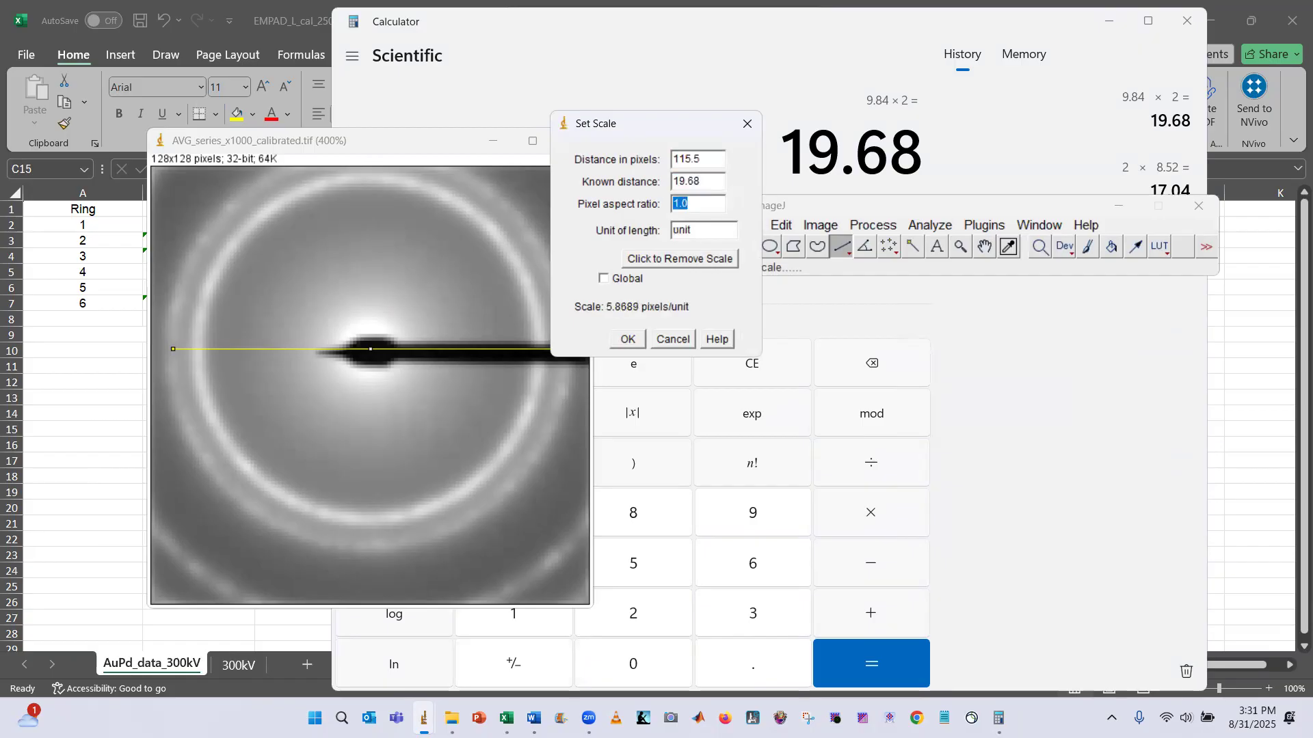
key("Tab")
type("mrad")
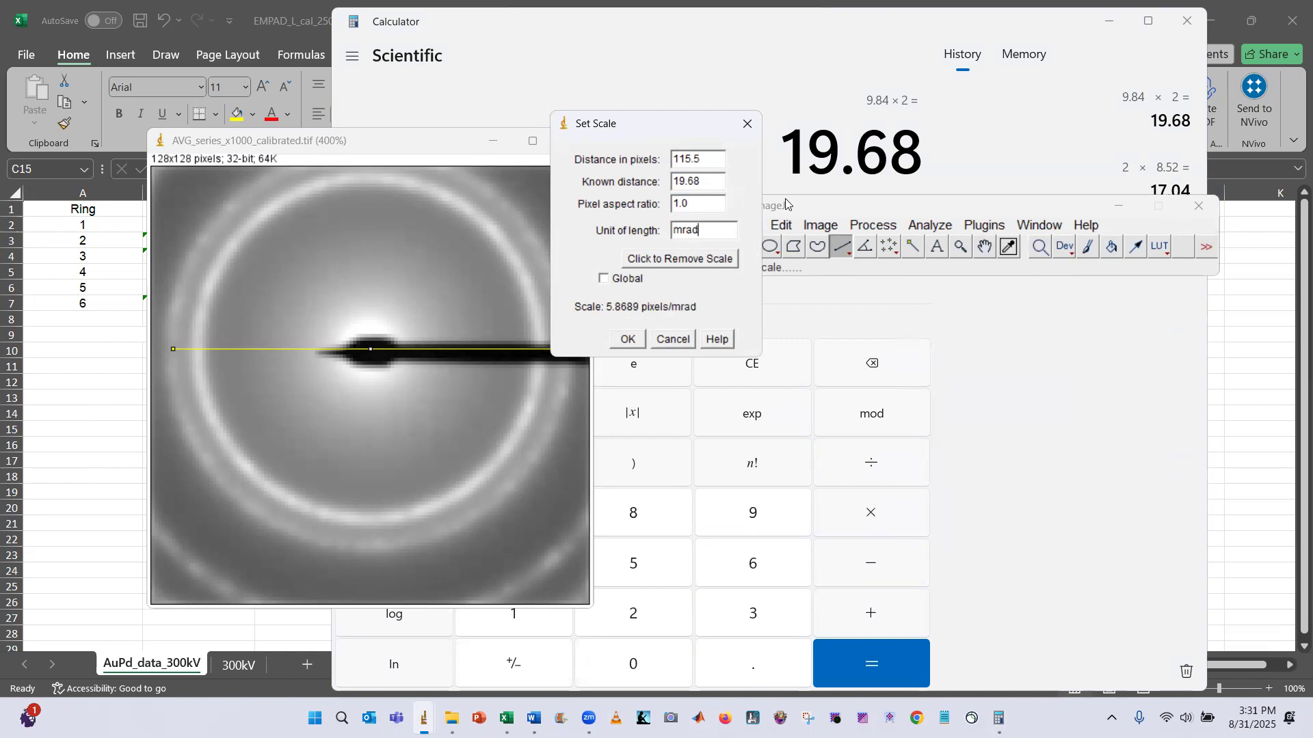
left_click(627, 340)
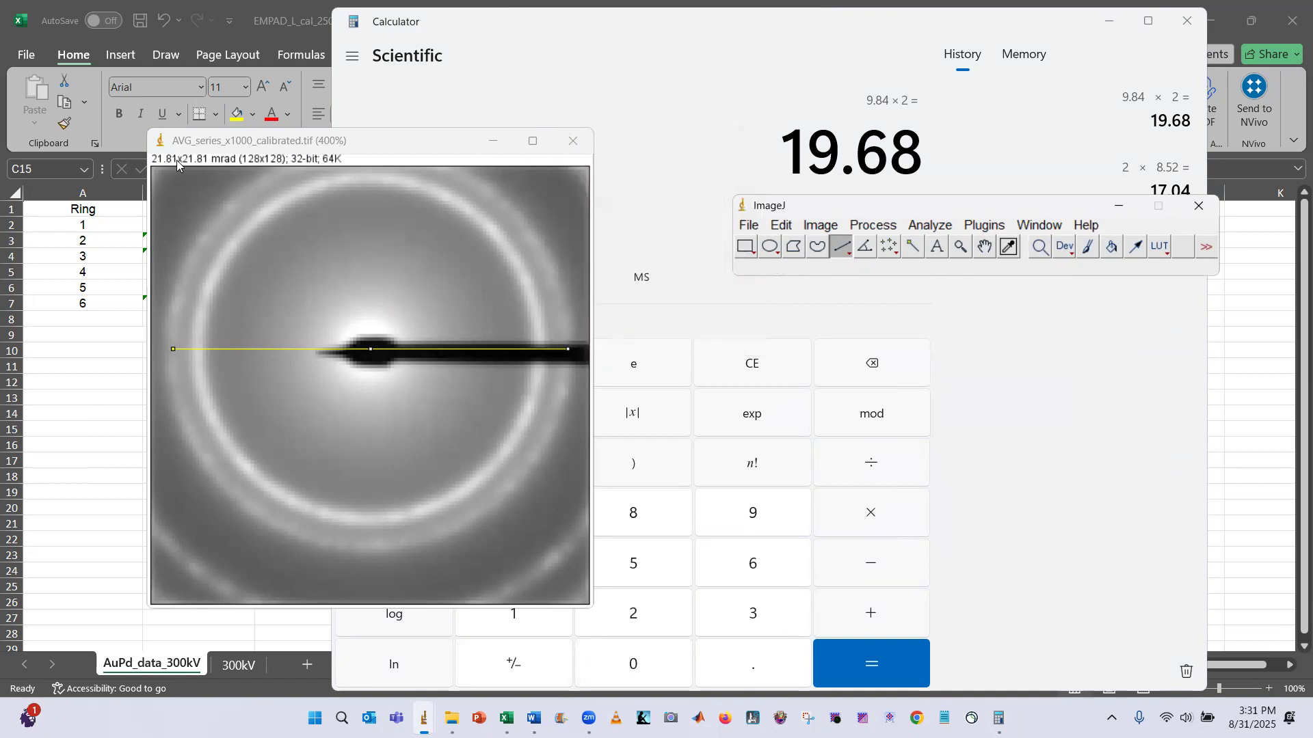
Deselect the line and save the calibrated image, replacing the existing TIFF
left_click(248, 146)
left_click(385, 419)
key("ctrl+s")
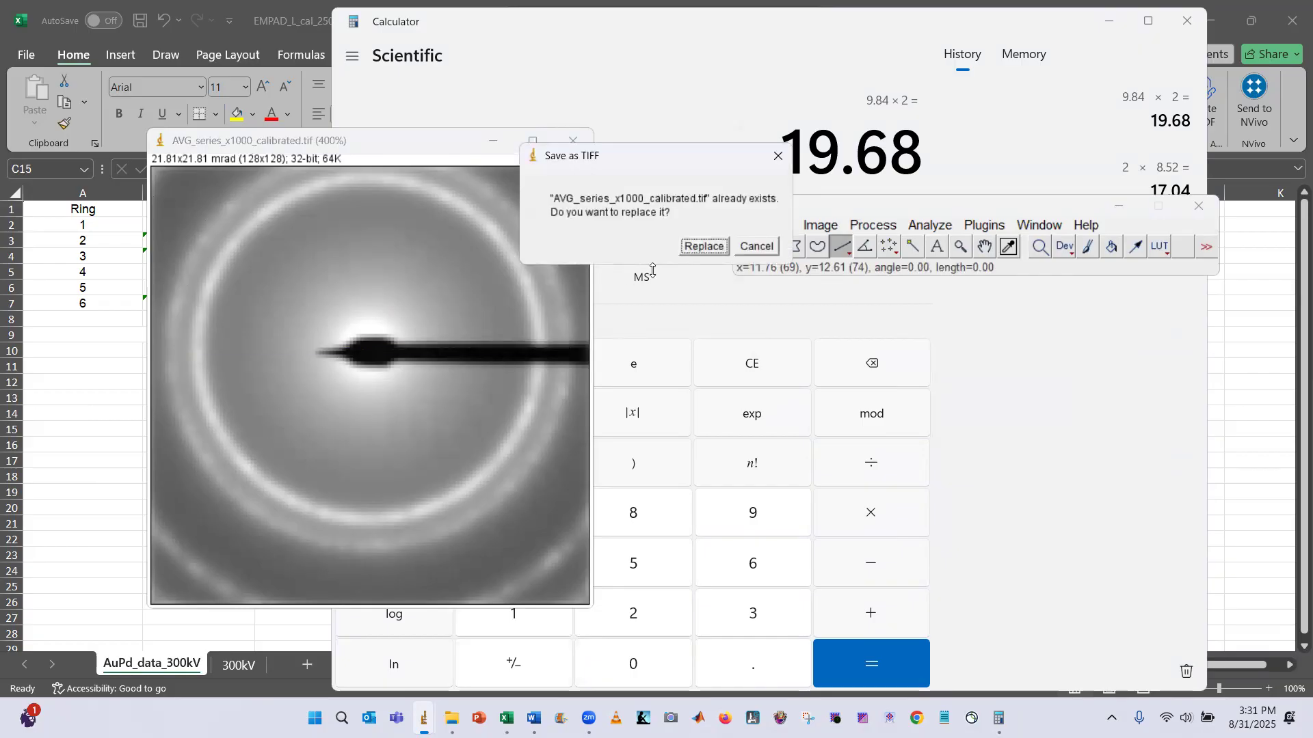
left_click(706, 249)
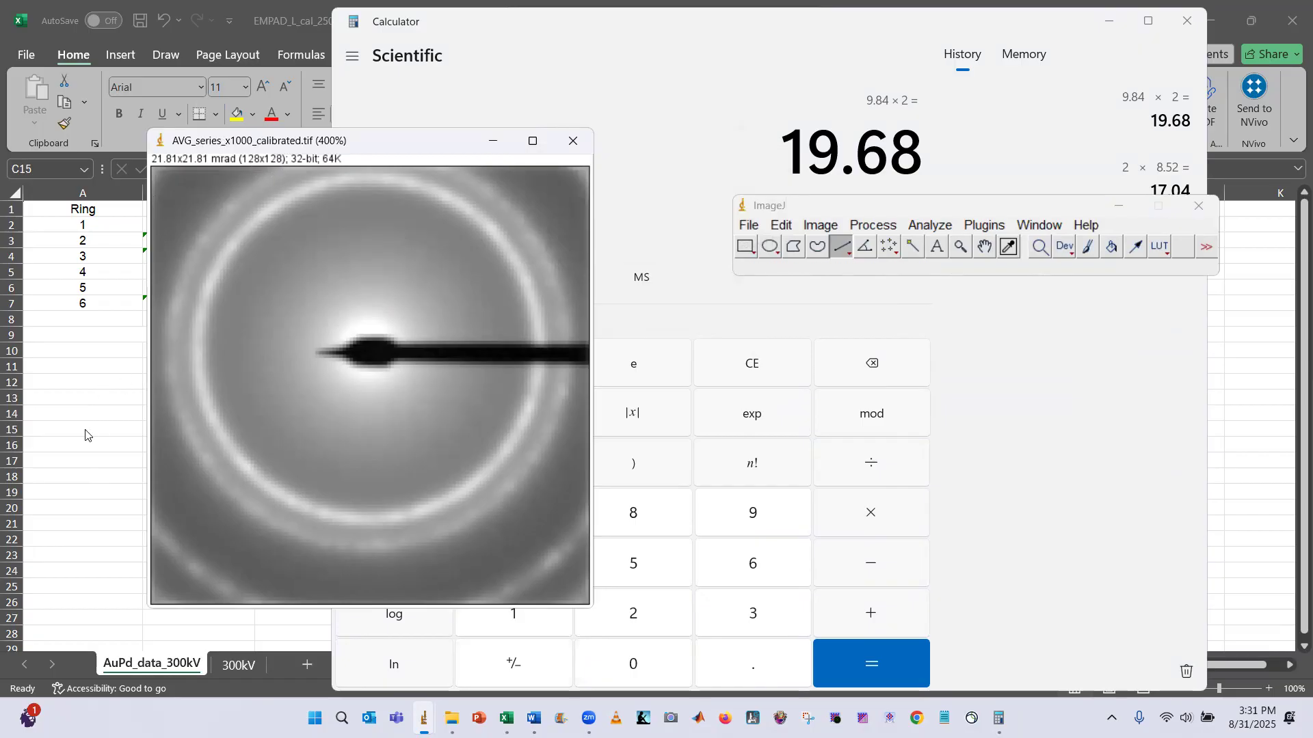
Enter 21.81 as the FOV (mrad) for the 1800 mm camera length on the 300kV sheet
key("alt+Tab")
left_click(239, 663)
left_click(147, 355)
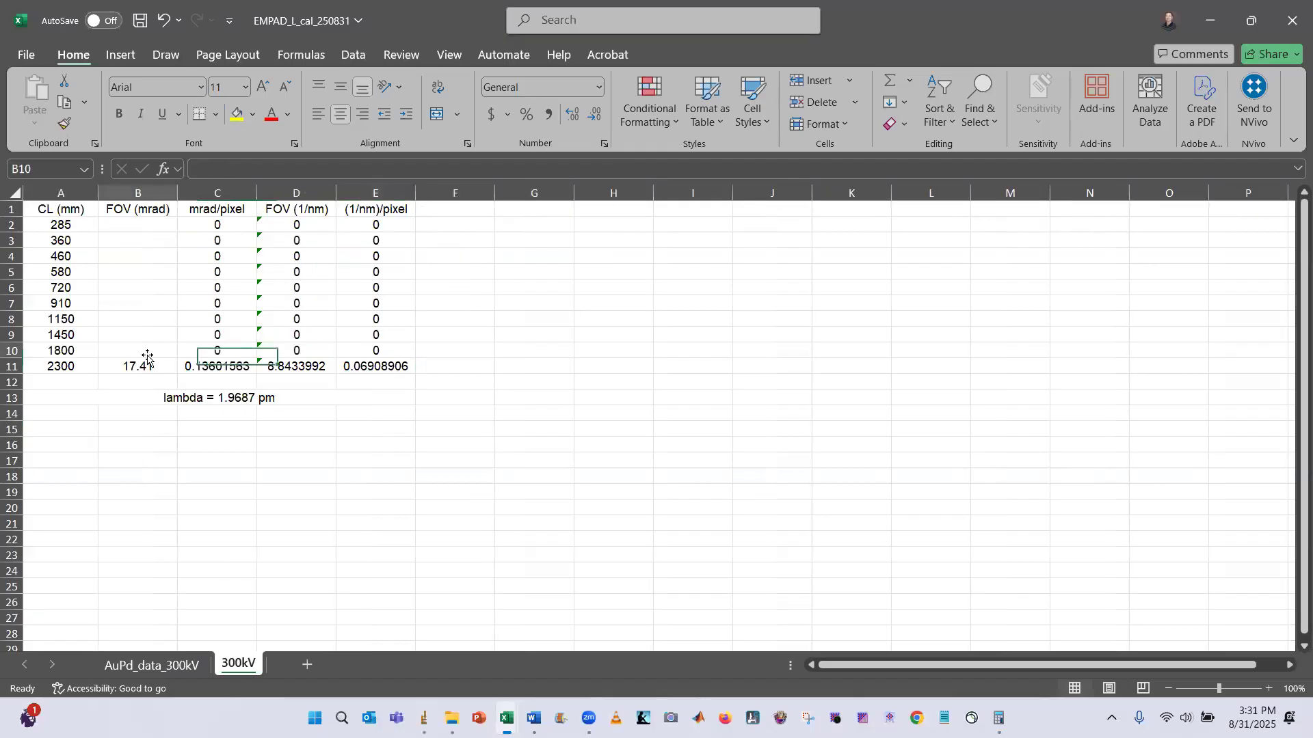
type("21.81")
key("Return")
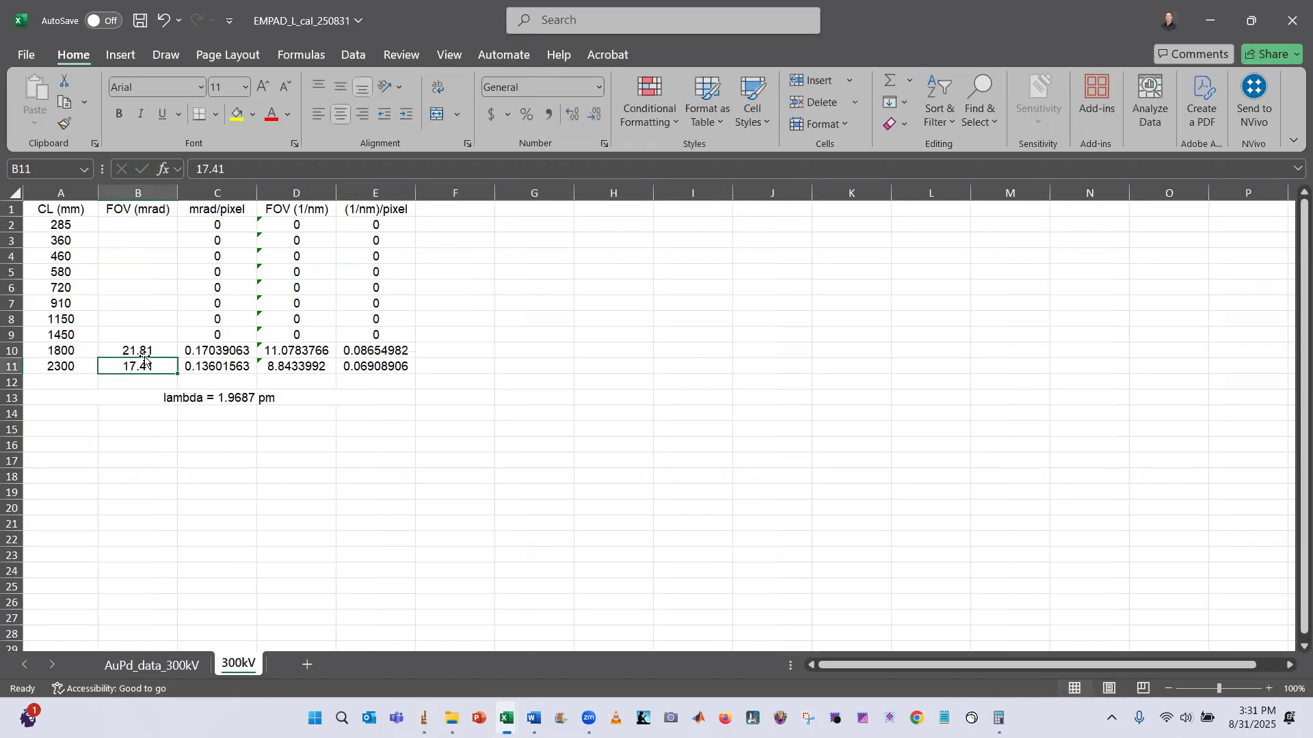
Close the two remaining series_x1000 image windows of the 1800 mm data
key("alt+Tab")
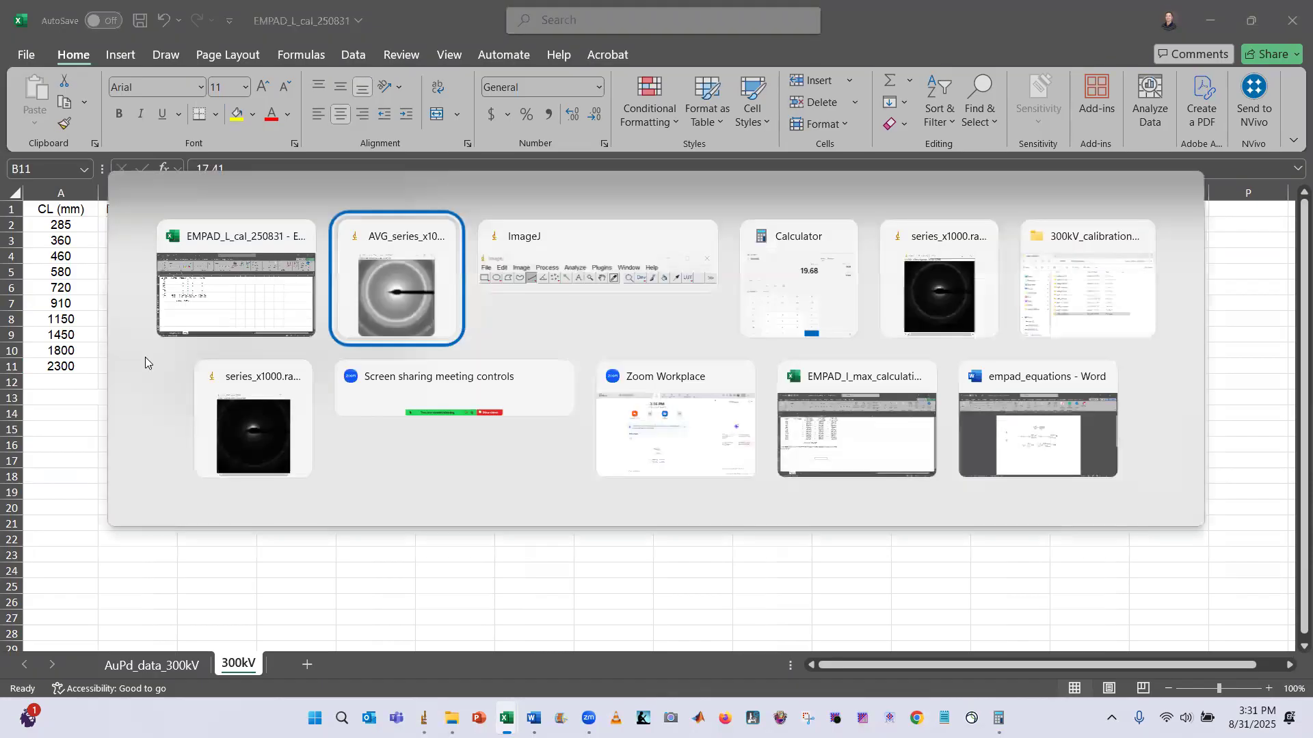
left_click(584, 142)
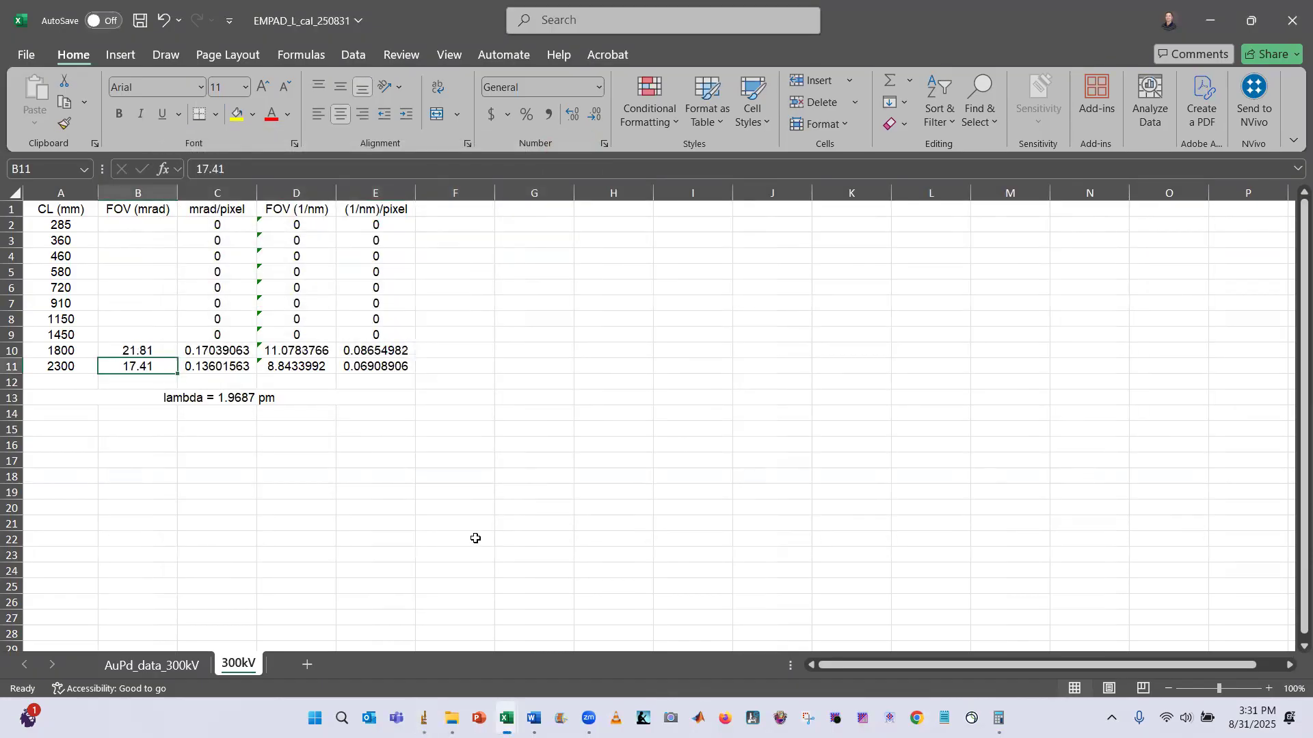
mouse_move(451, 718)
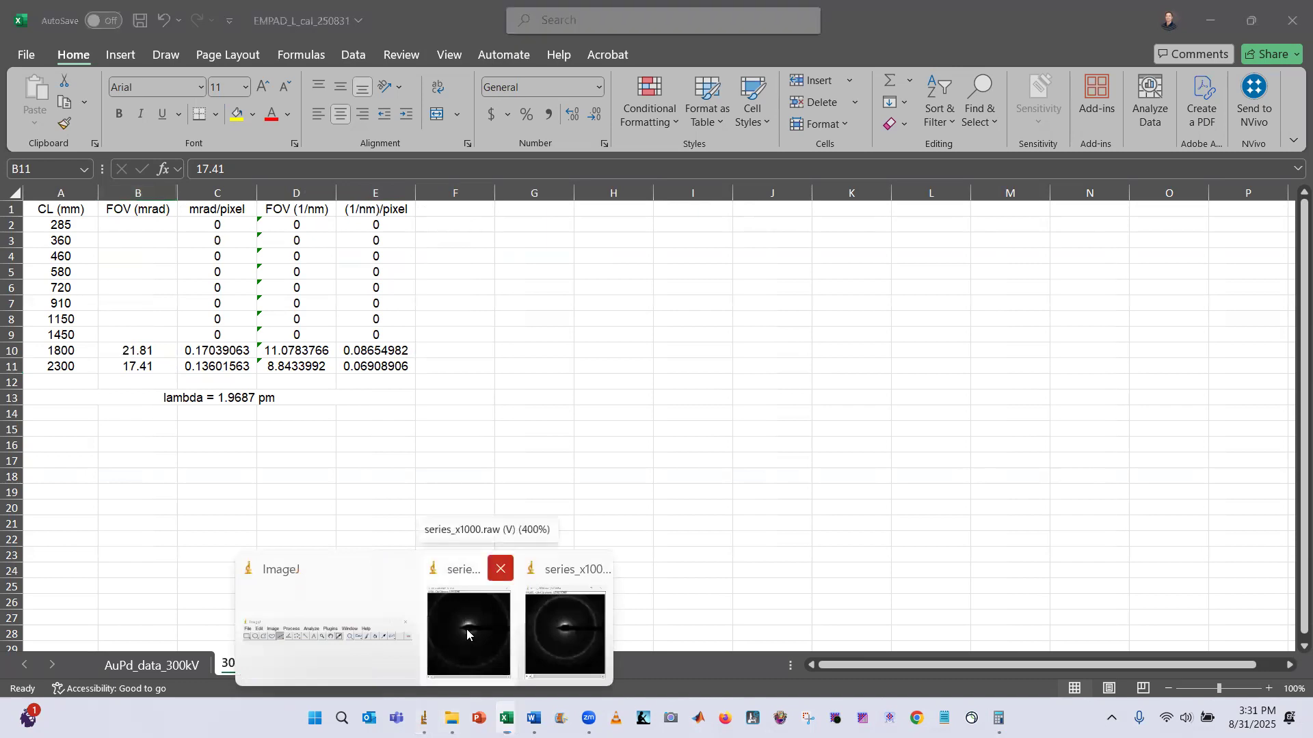
left_click(501, 568)
left_click(547, 568)
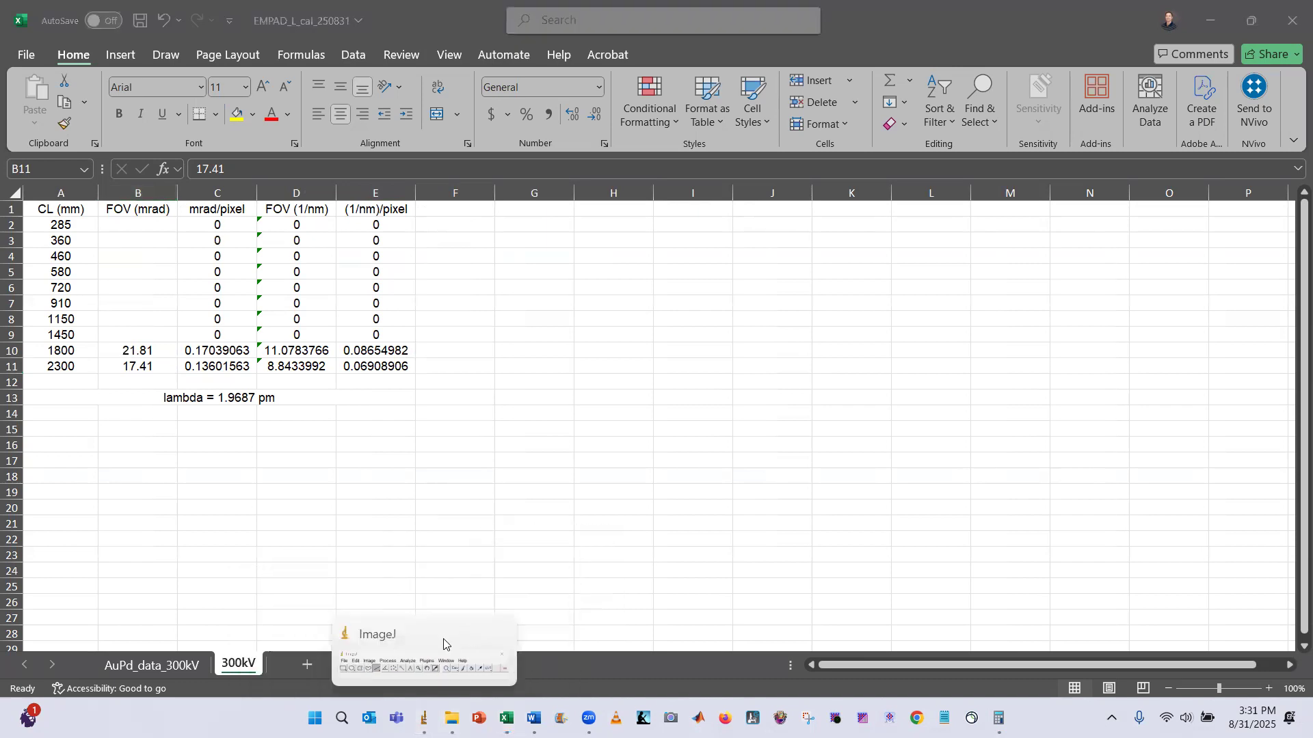
Import the raw series_x1000 file from the AuPd_L=1450mm folder as a stack
left_click(443, 644)
left_click(745, 230)
mouse_move(906, 363)
left_click(947, 378)
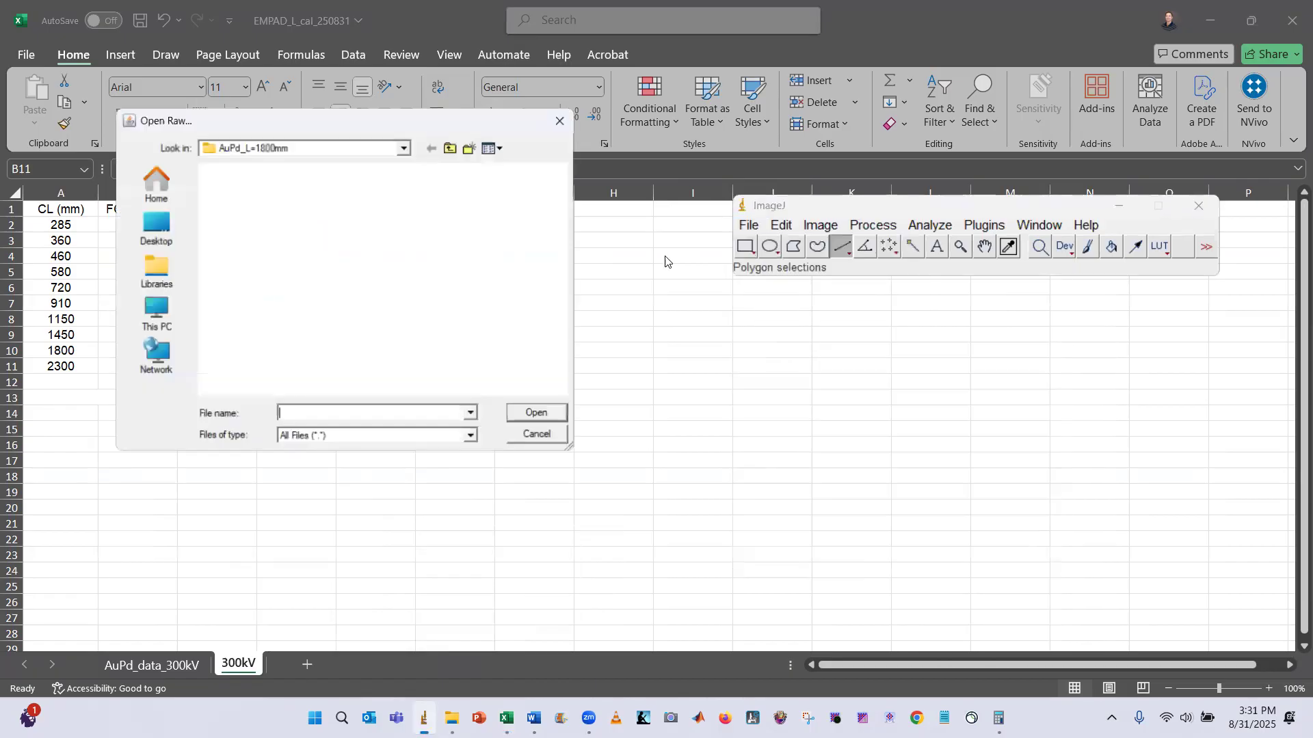
left_click(449, 148)
left_click(274, 319)
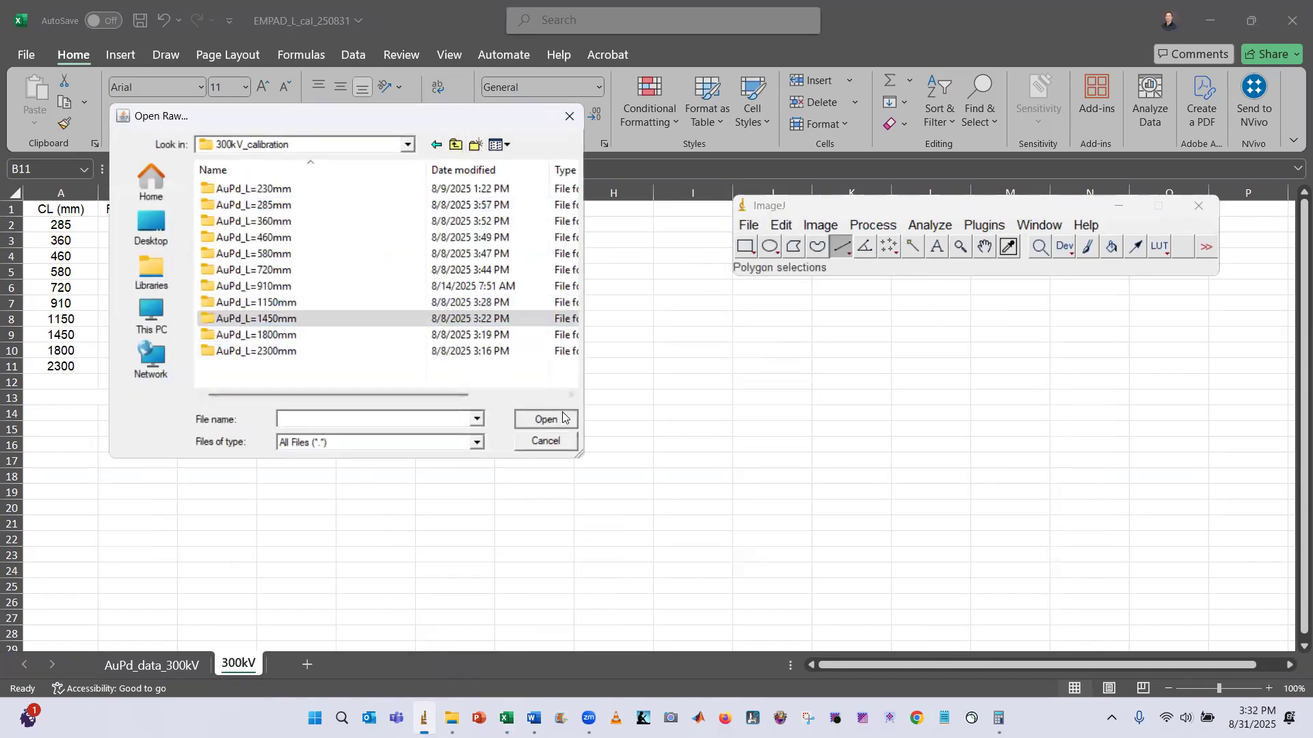
left_click(545, 418)
left_click(451, 237)
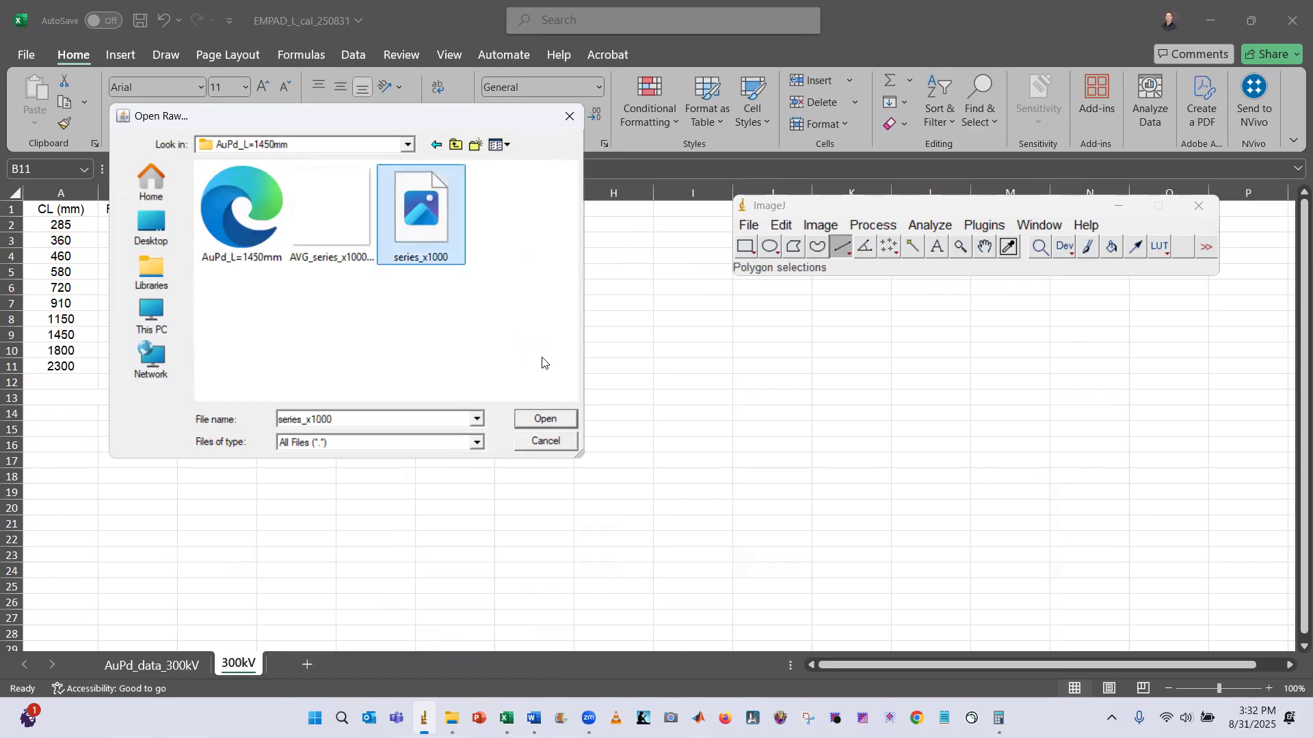
left_click(562, 424)
left_click(654, 388)
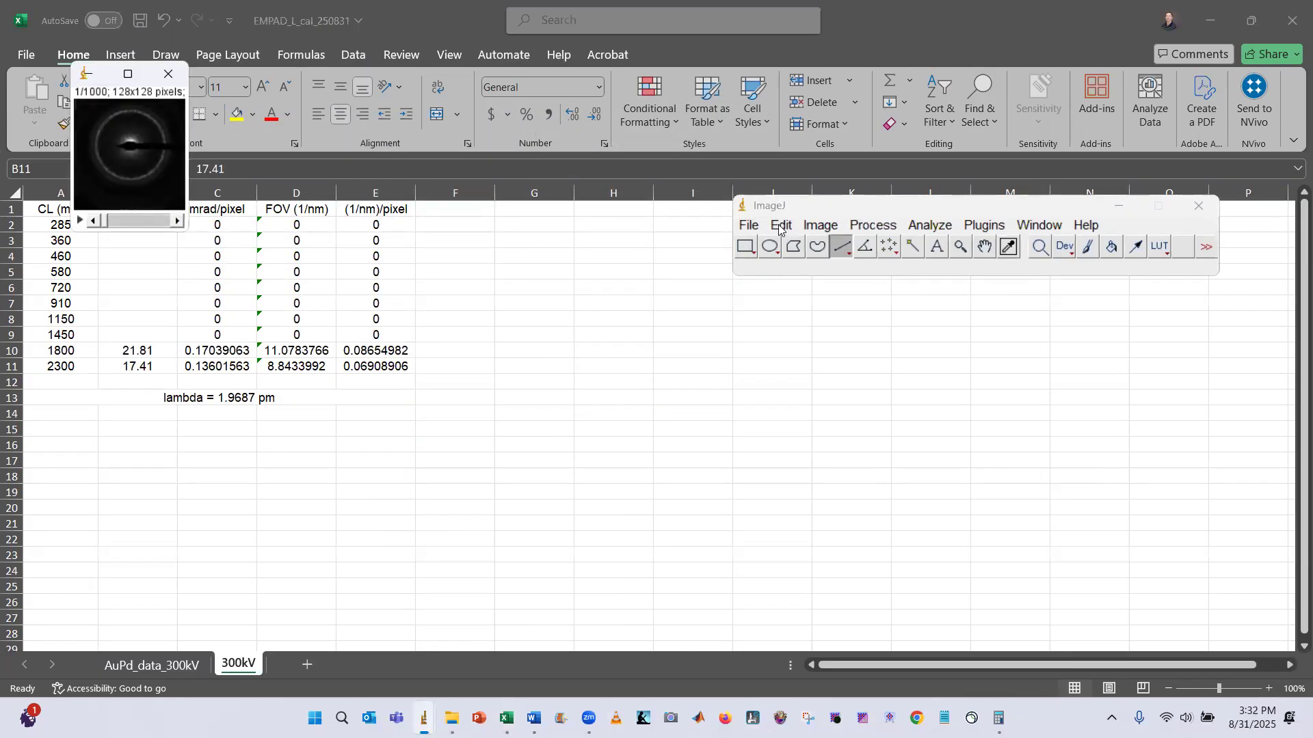
Z-project the 1450 mm stack with Average Intensity over all slices and enlarge the result
left_click(820, 224)
mouse_move(867, 363)
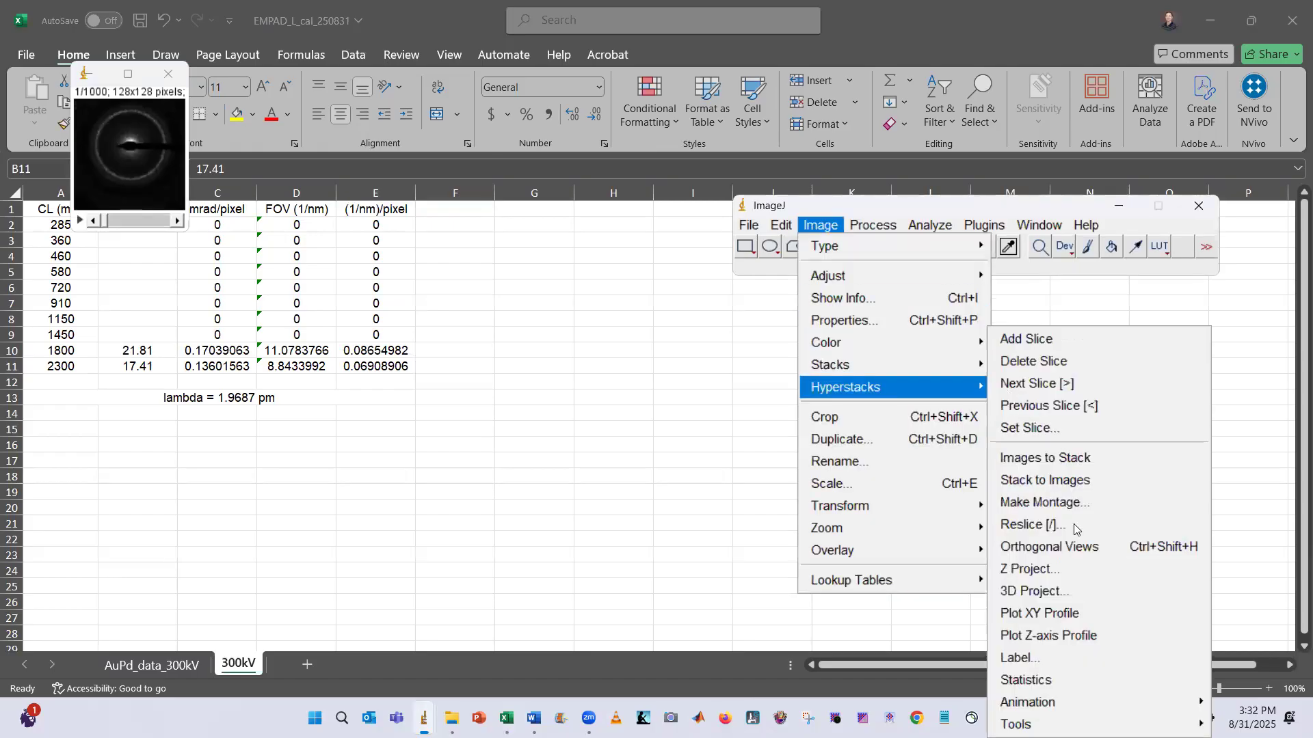
left_click(1069, 572)
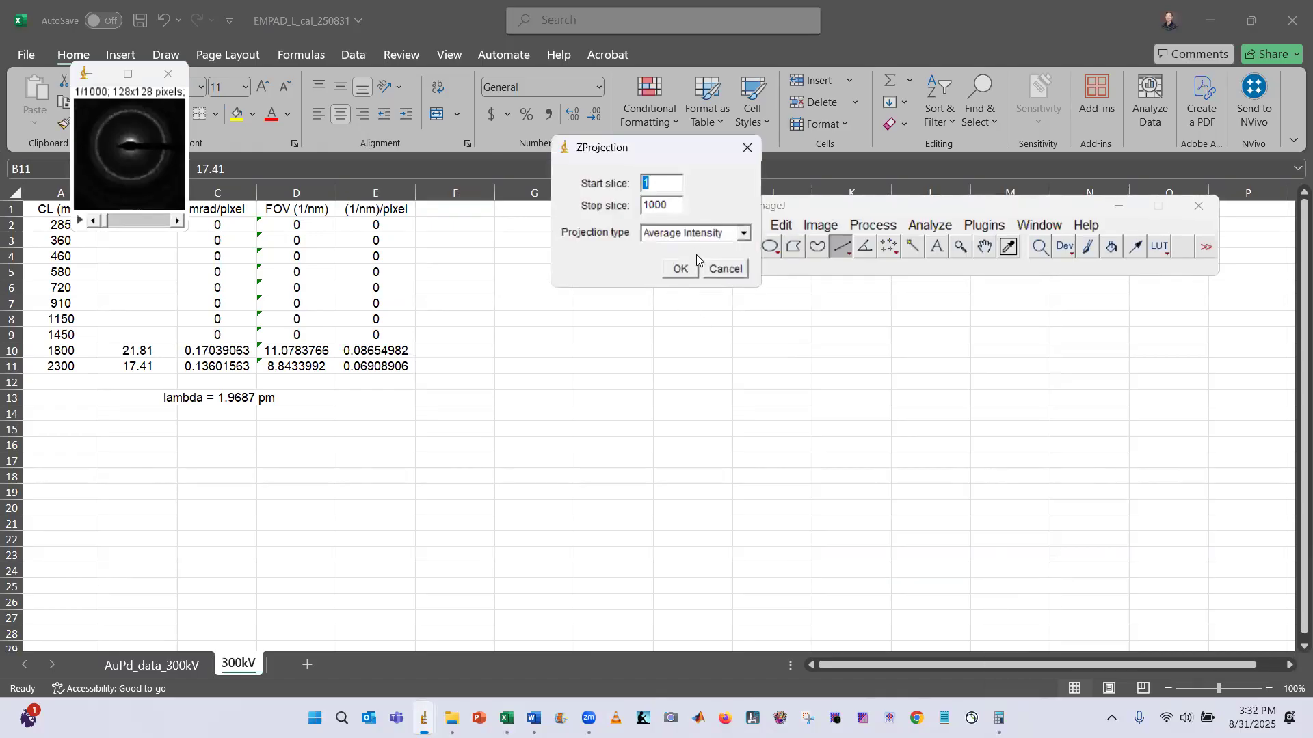
left_click(681, 268)
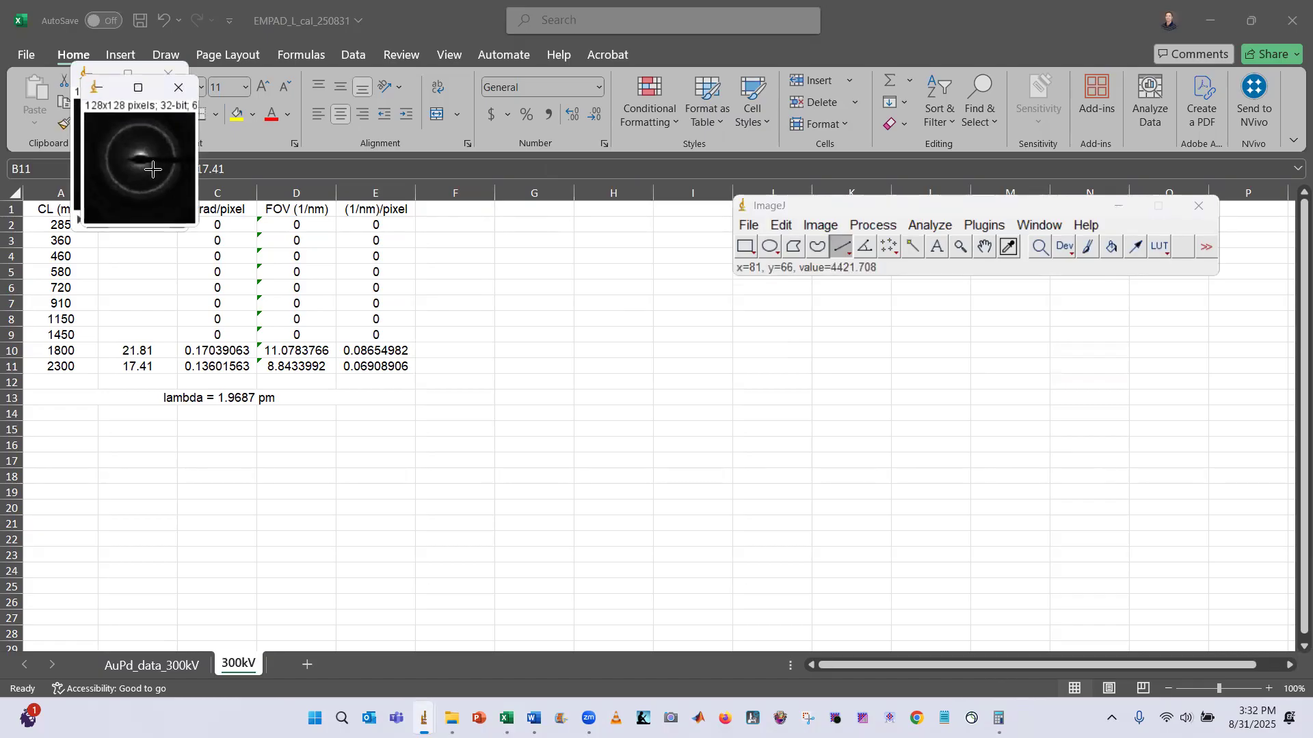
scroll(153, 168, "up", 5)
scroll(355, 181, "down", 2)
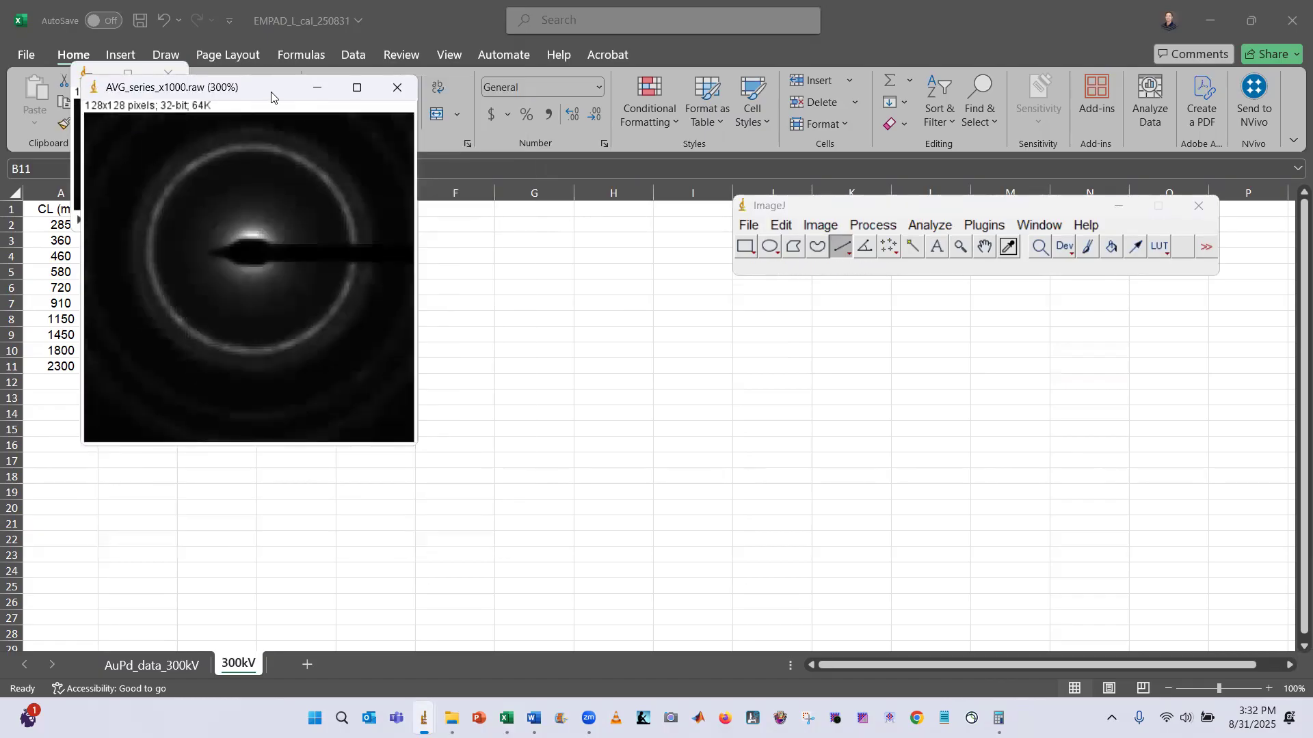
left_click_drag(271, 97, 310, 132)
Apply the Log math operation to the averaged 1450 mm image
left_click(871, 226)
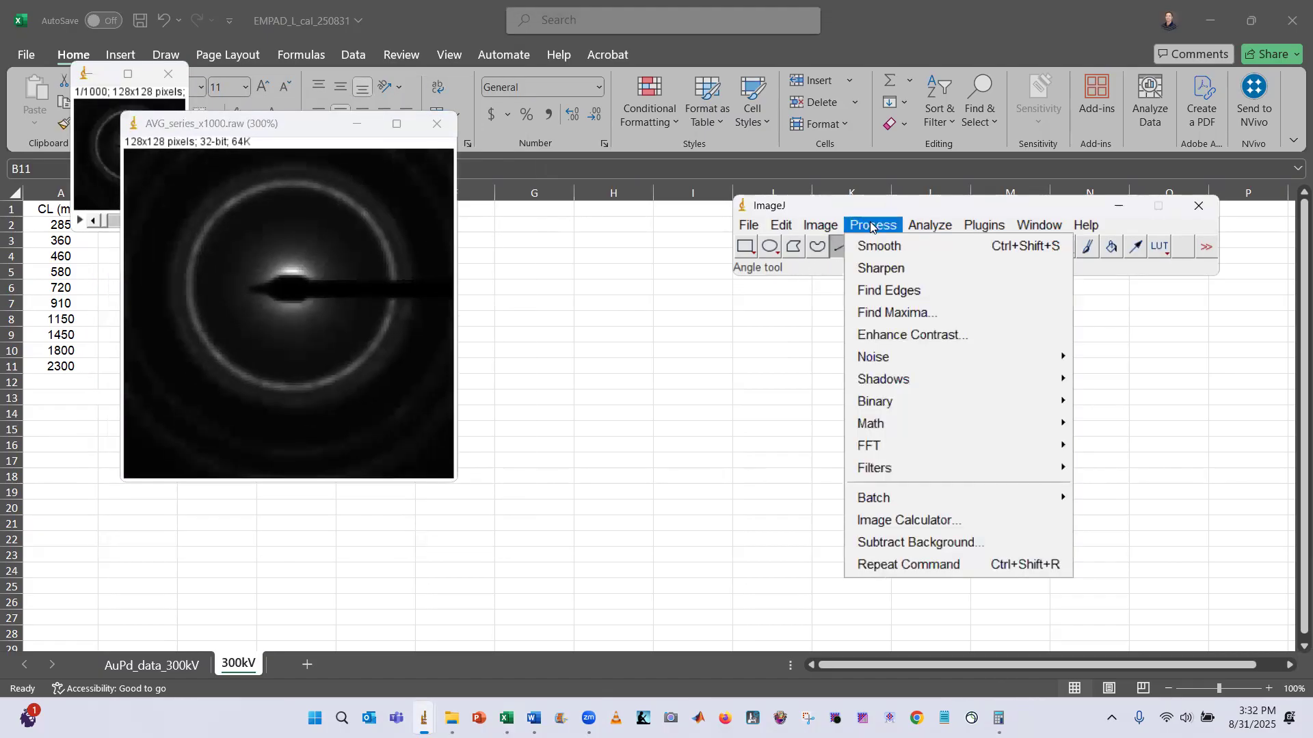
mouse_move(954, 424)
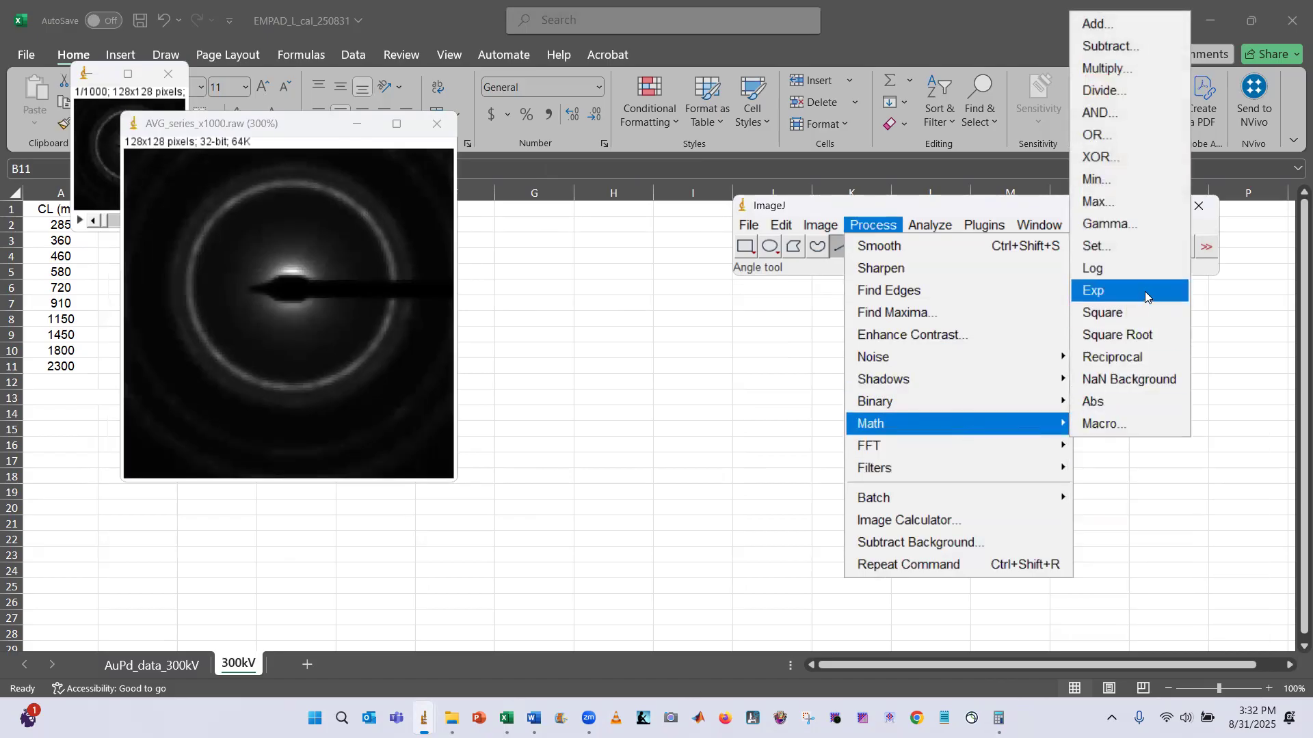
left_click(1134, 266)
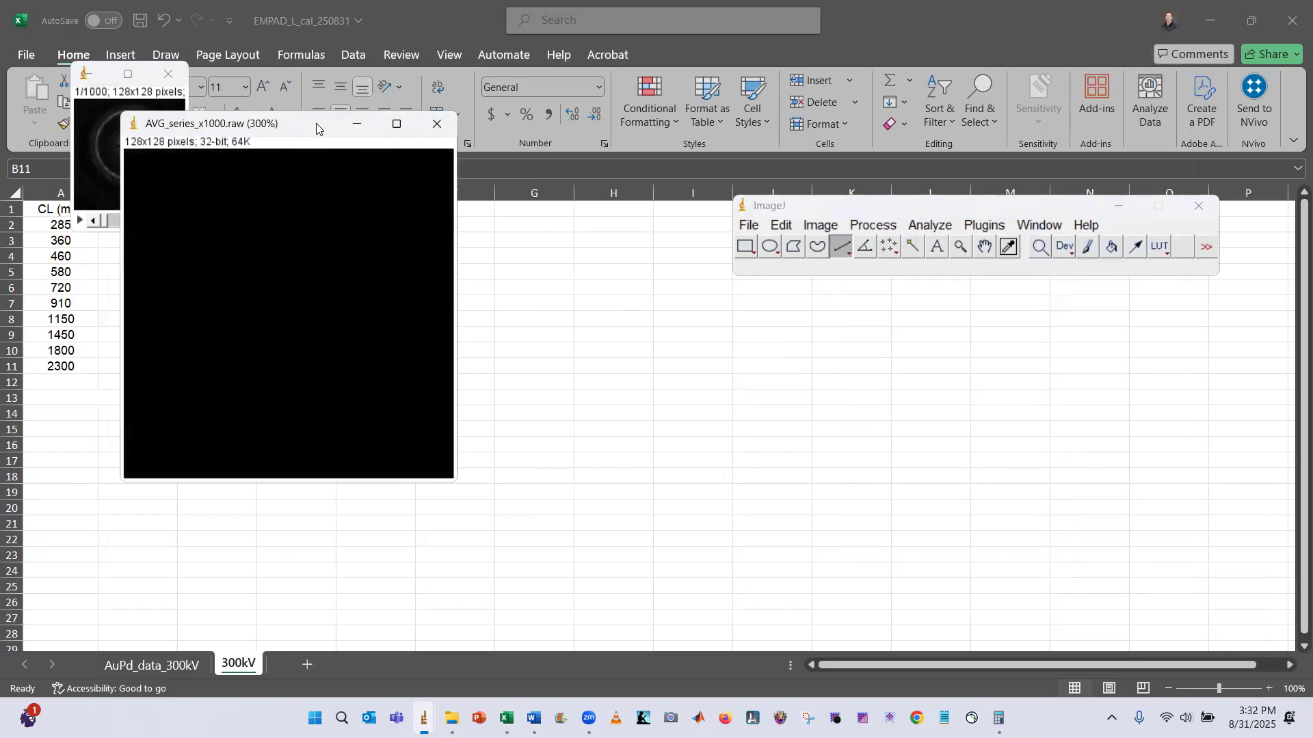
Auto-adjust the log image's brightness and contrast, then close the B&C dialog
key("ctrl+shift+c")
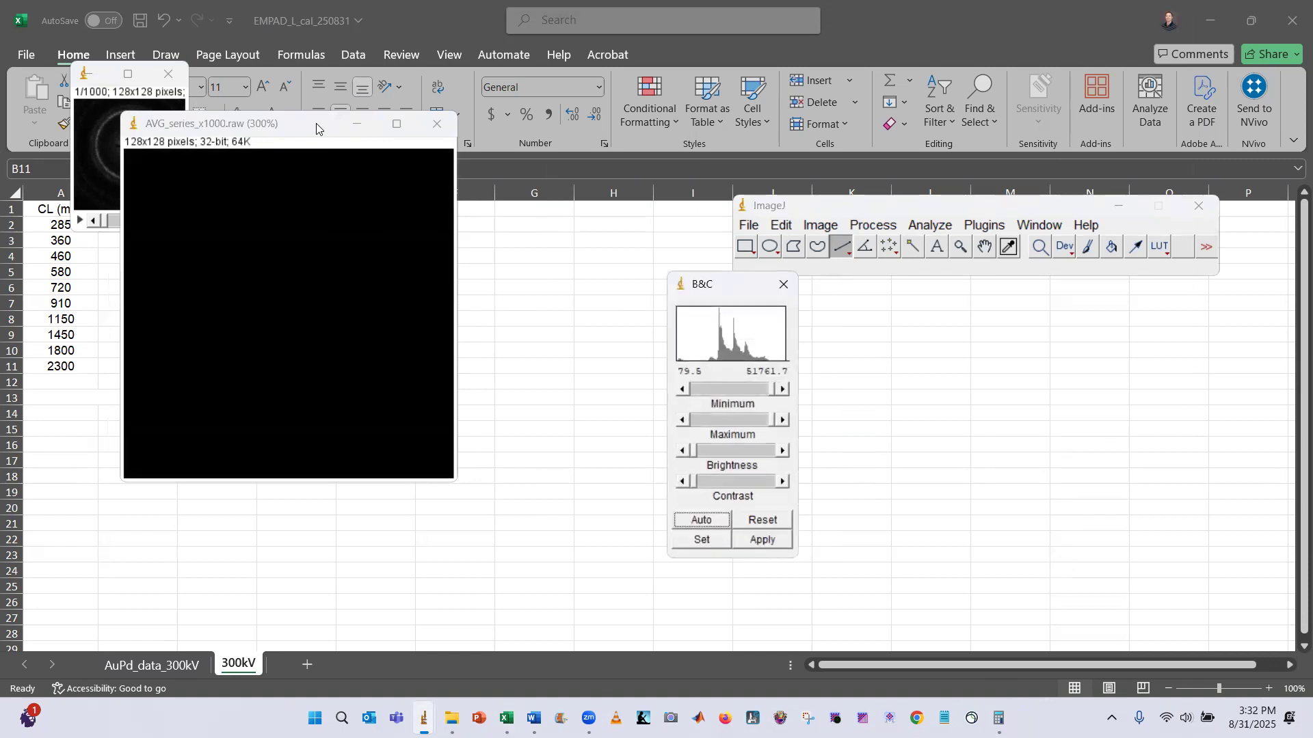
left_click(695, 521)
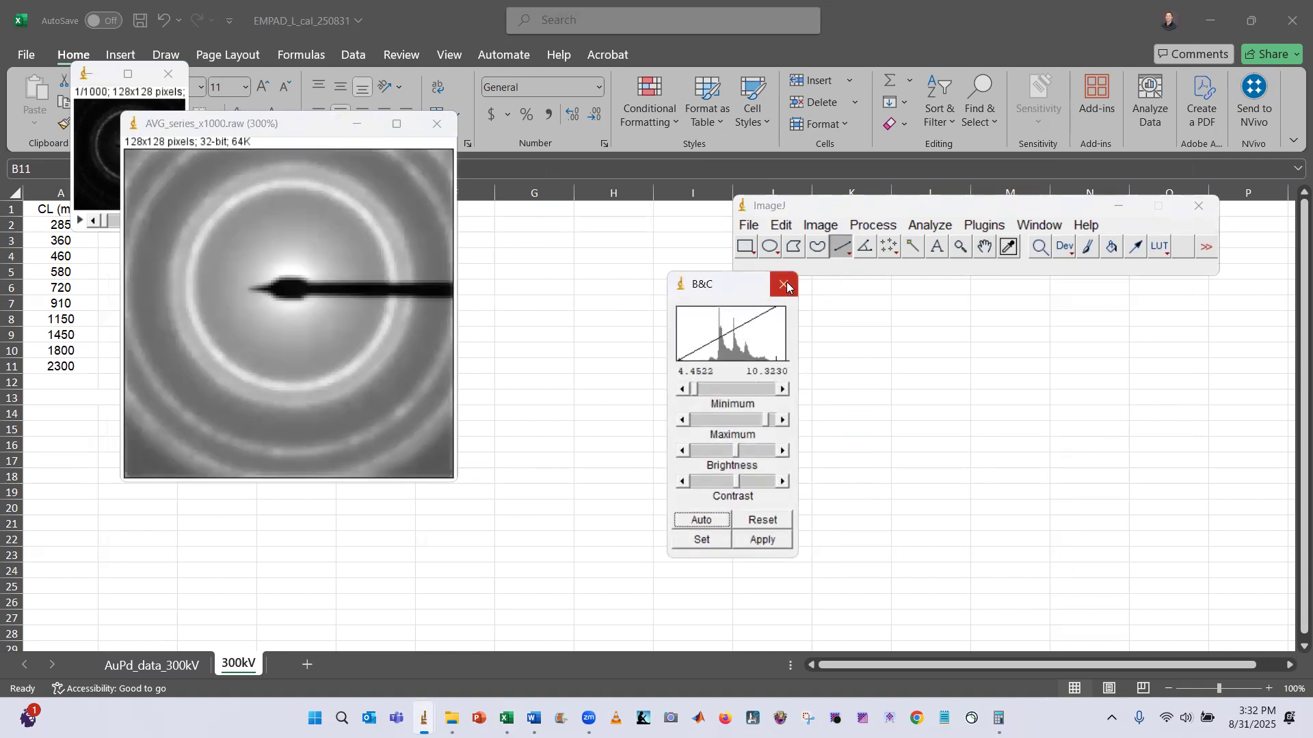
left_click(702, 539)
left_click(704, 294)
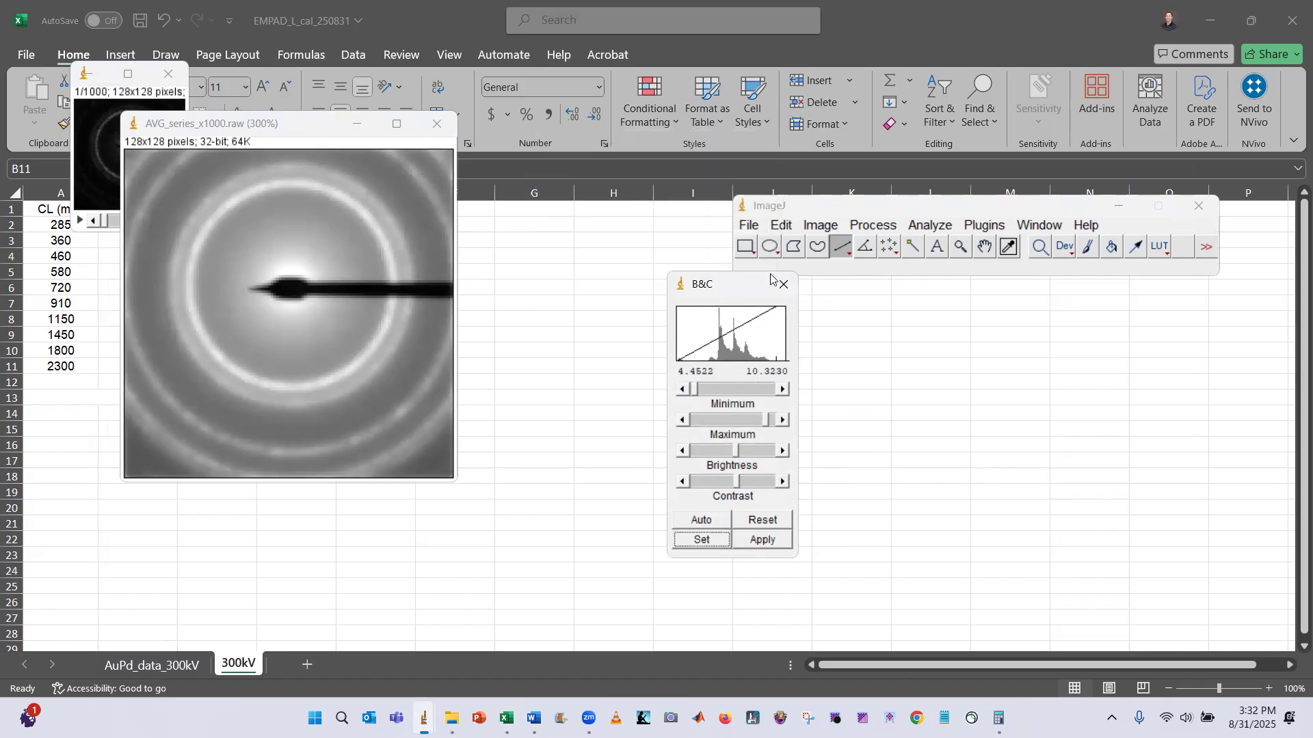
left_click(785, 284)
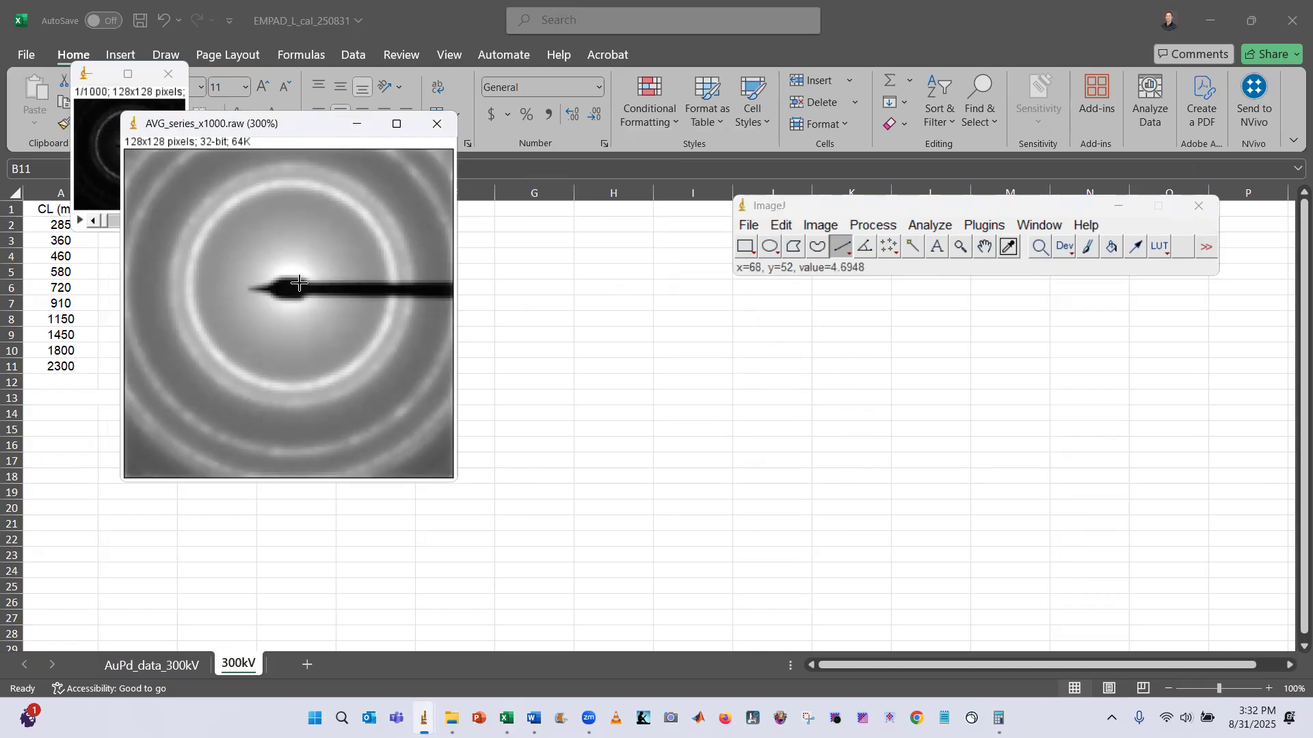
Zoom the image to 400% and draw a line across the inner ring's diameter through the beam center
key("plus")
key("plus")
key("minus")
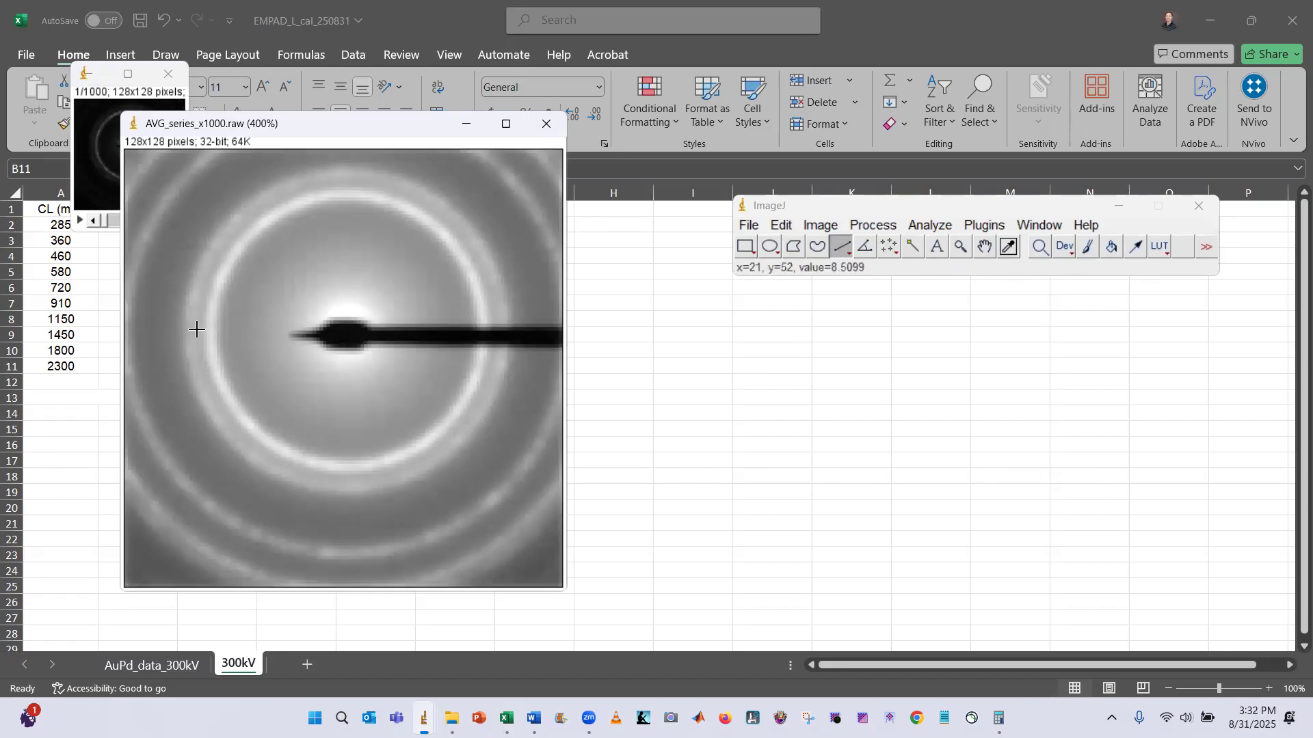
left_click_drag(190, 330, 503, 352)
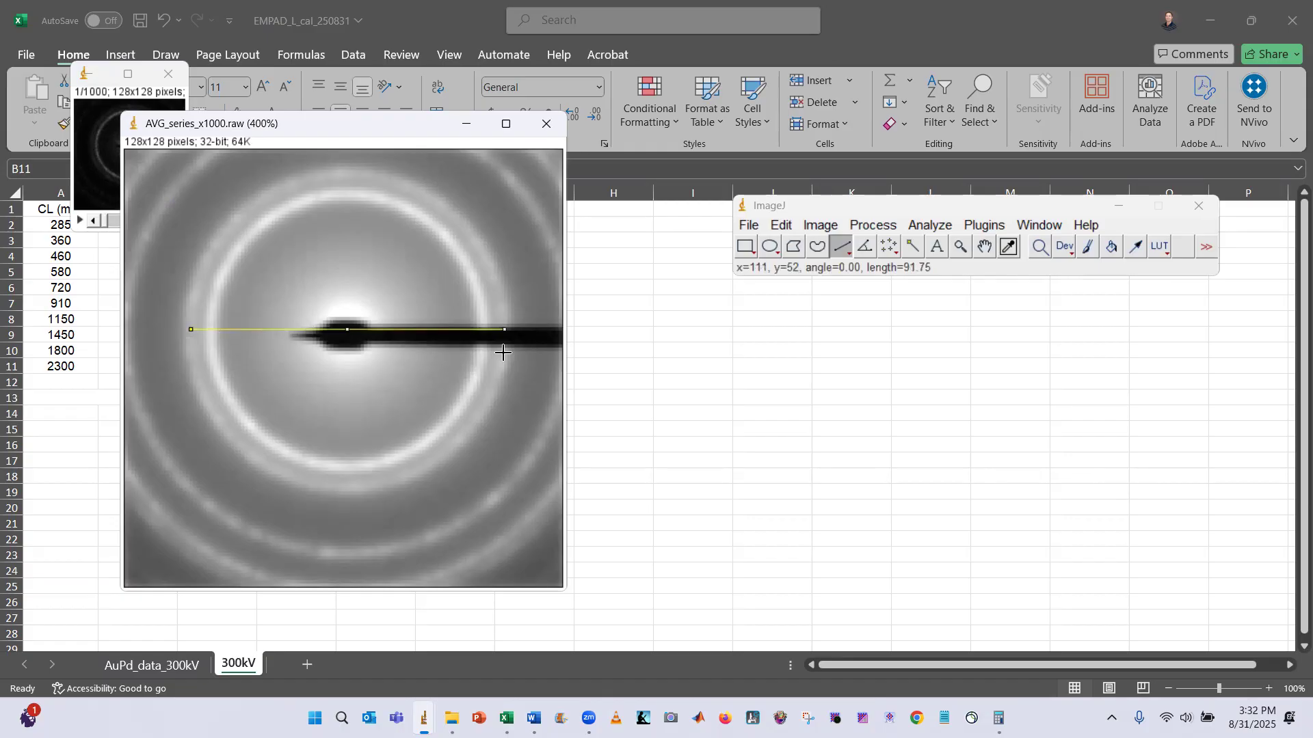
left_click_drag(347, 331, 347, 330)
left_click_drag(348, 330, 347, 330)
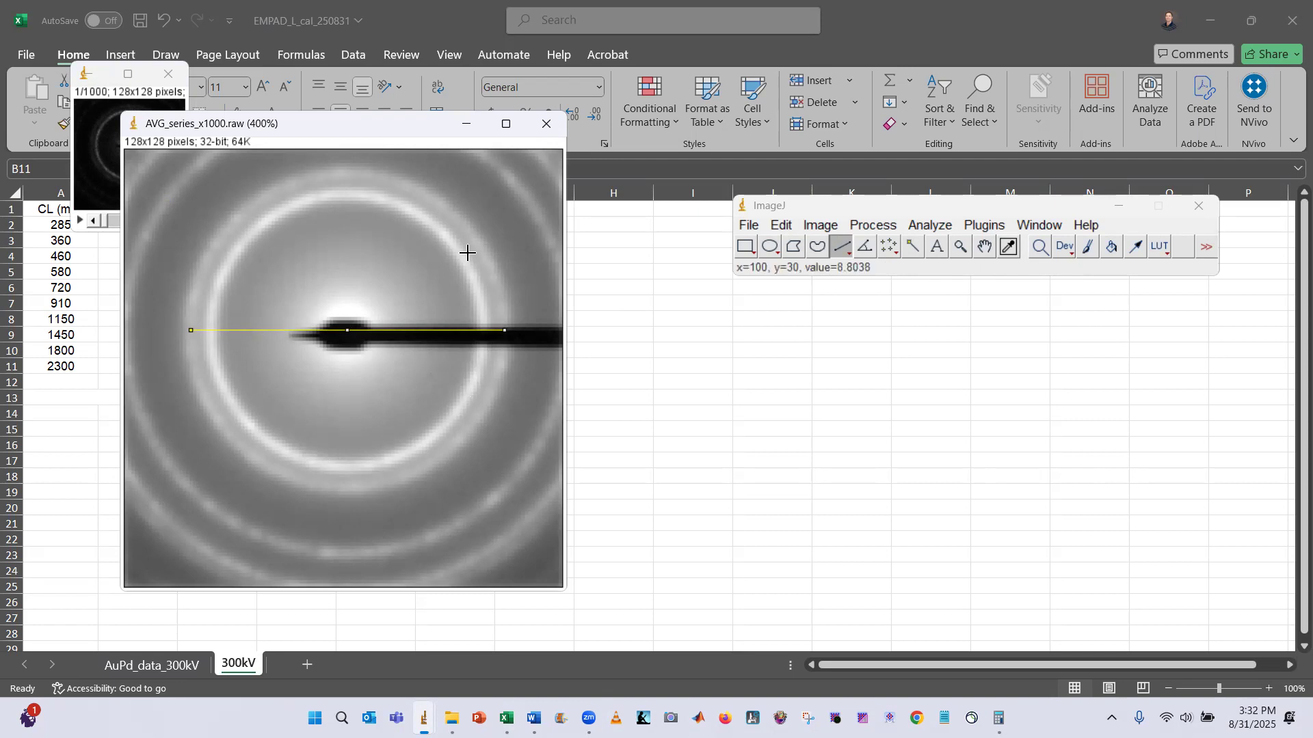
Fit an oval selection to the inner ring to check its center, then redraw the straight line across its diameter
left_click(770, 247)
left_click(309, 261)
left_click_drag(262, 229, 449, 415)
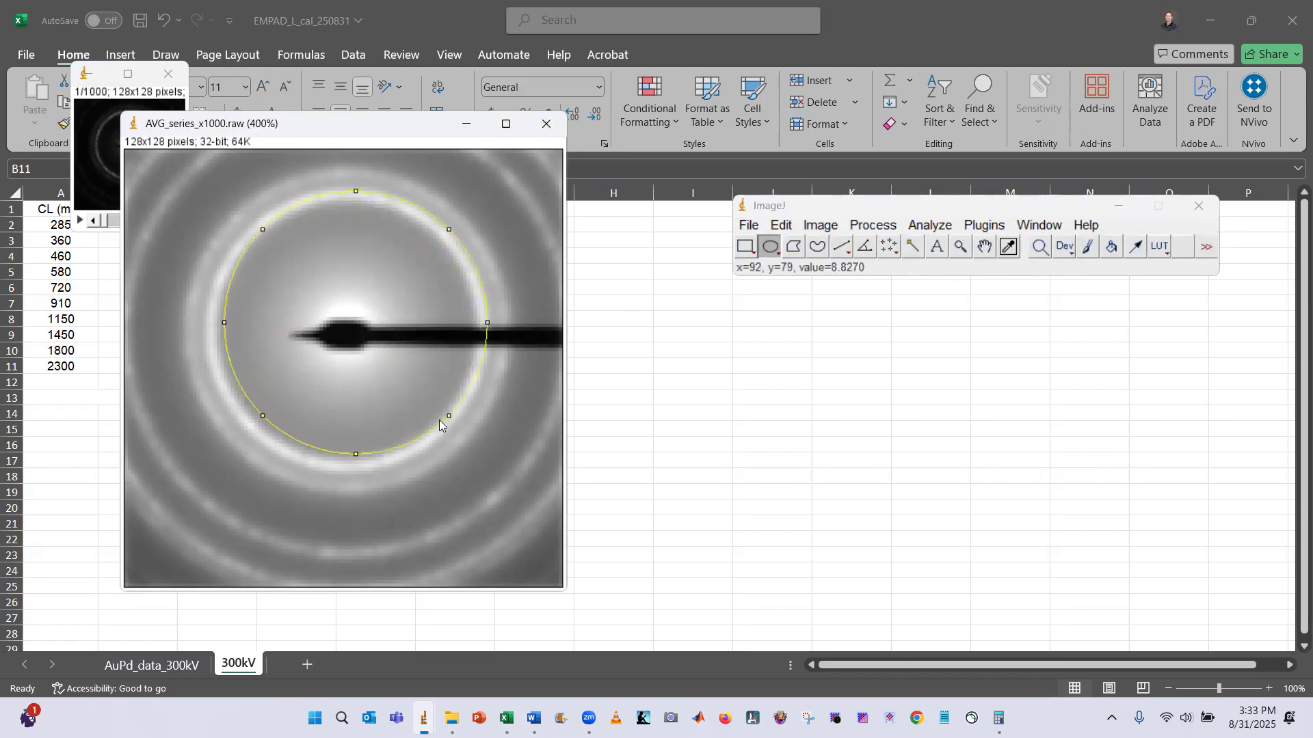
left_click(443, 418)
left_click_drag(278, 211, 420, 369)
left_click(496, 430)
mouse_move(272, 256)
left_mouse_down()
mouse_move(372, 376)
mouse_move(471, 460)
mouse_move(459, 449)
left_mouse_up()
left_click_drag(425, 397, 413, 373)
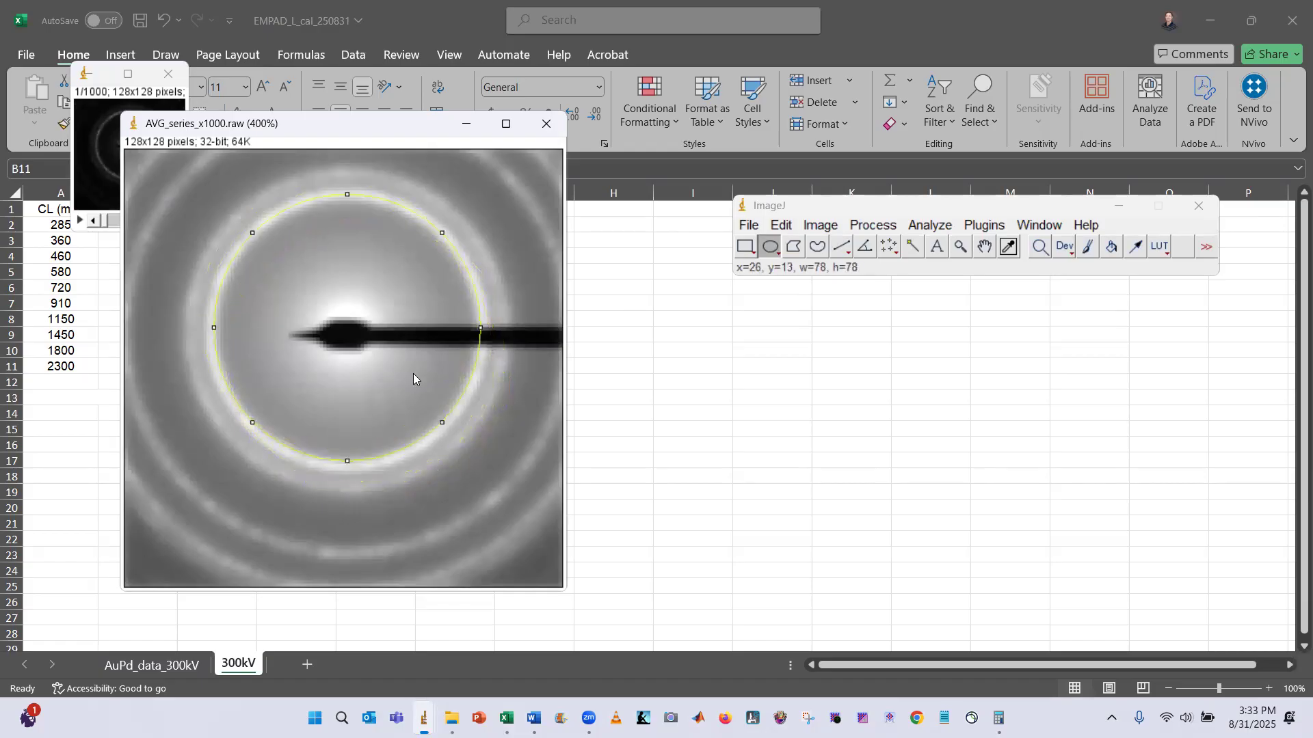
left_click_drag(348, 460, 351, 473)
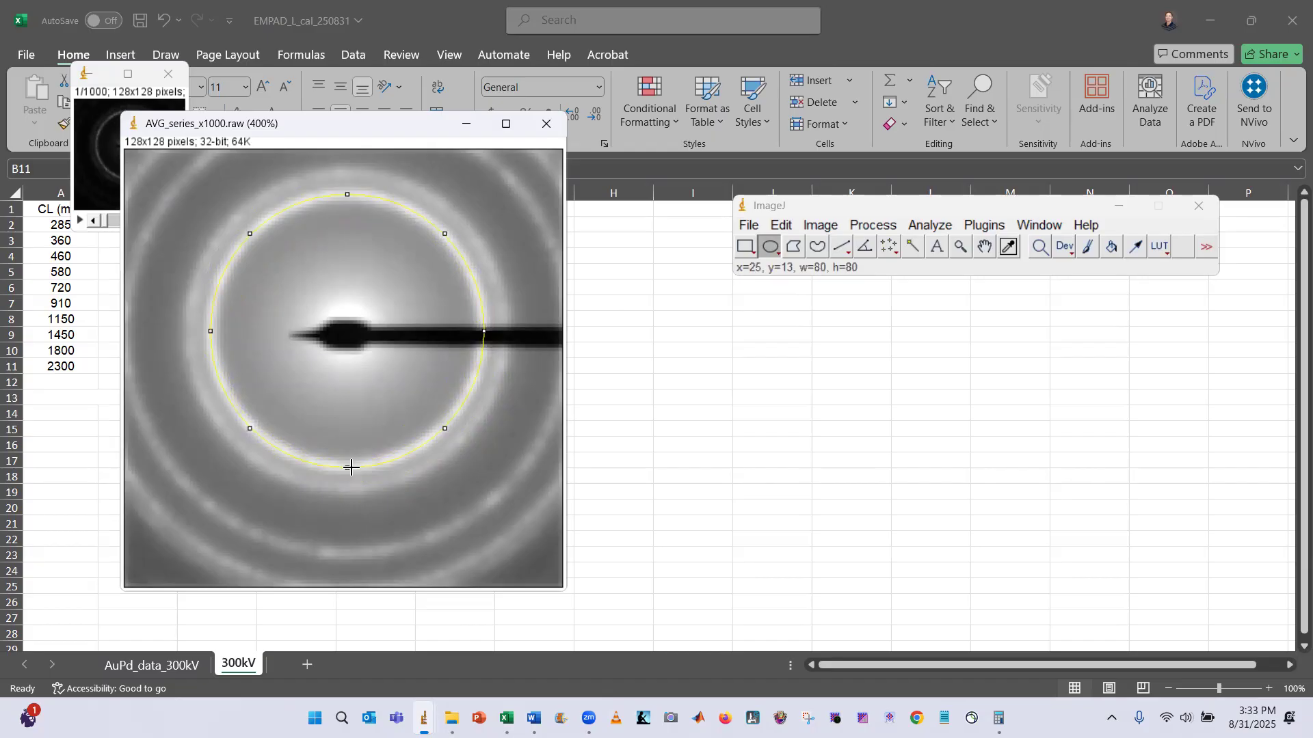
left_click(511, 354)
left_click(842, 247)
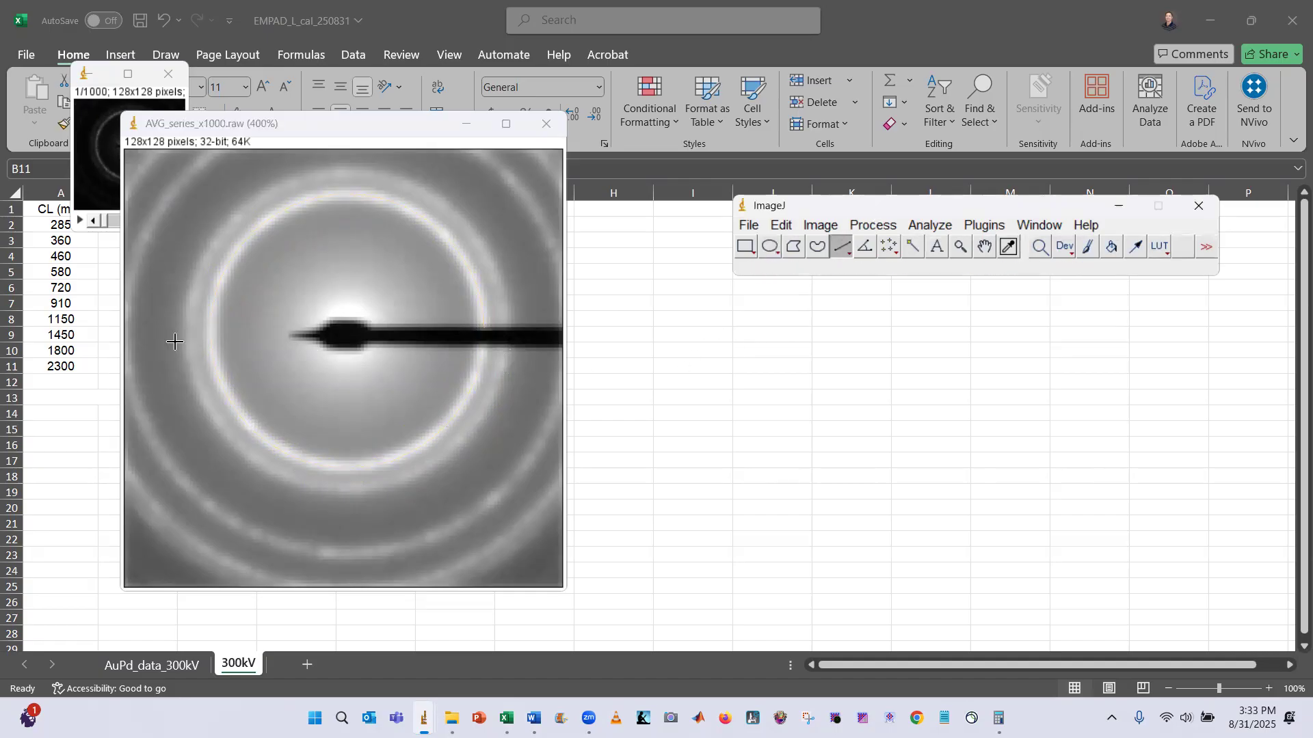
mouse_move(190, 333)
left_mouse_down()
mouse_move(352, 338)
mouse_move(506, 370)
left_mouse_up()
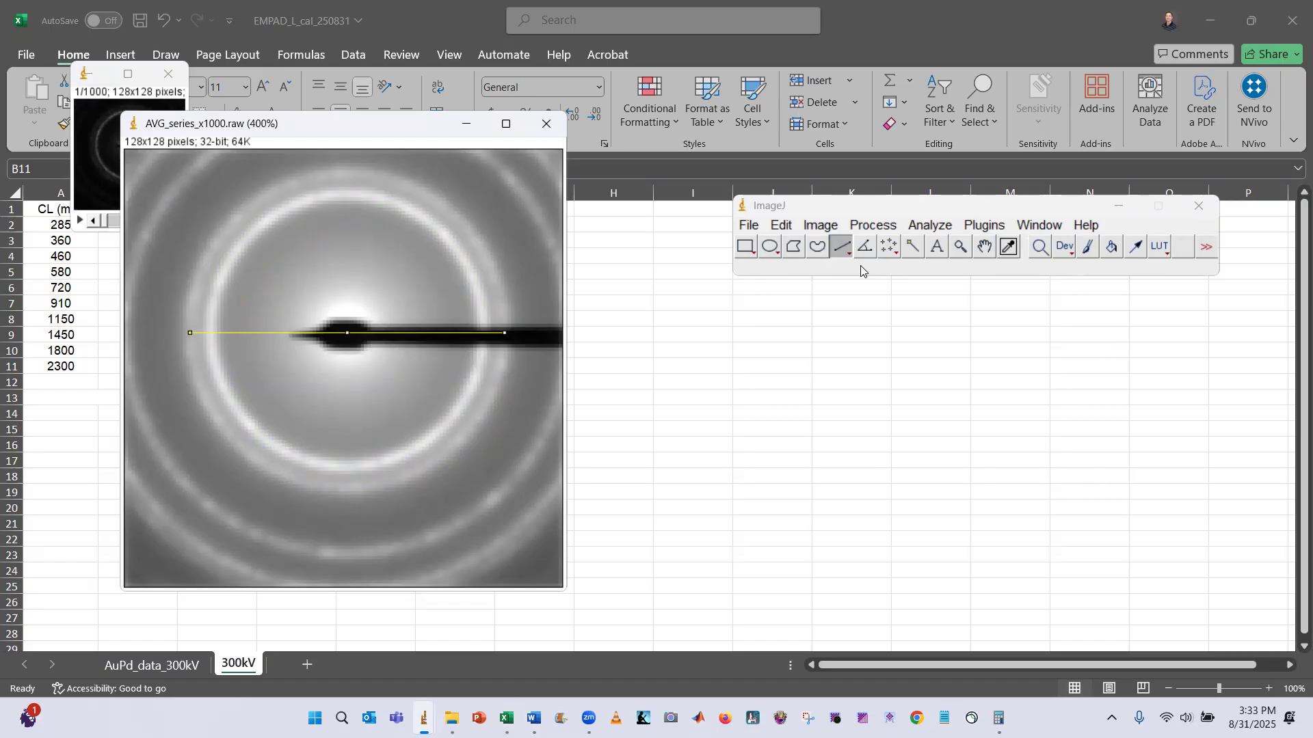
Set the scale for the drawn line to a known distance of 19.68 with unit mrad, checking the value in Calculator
left_click(882, 226)
left_click(930, 226)
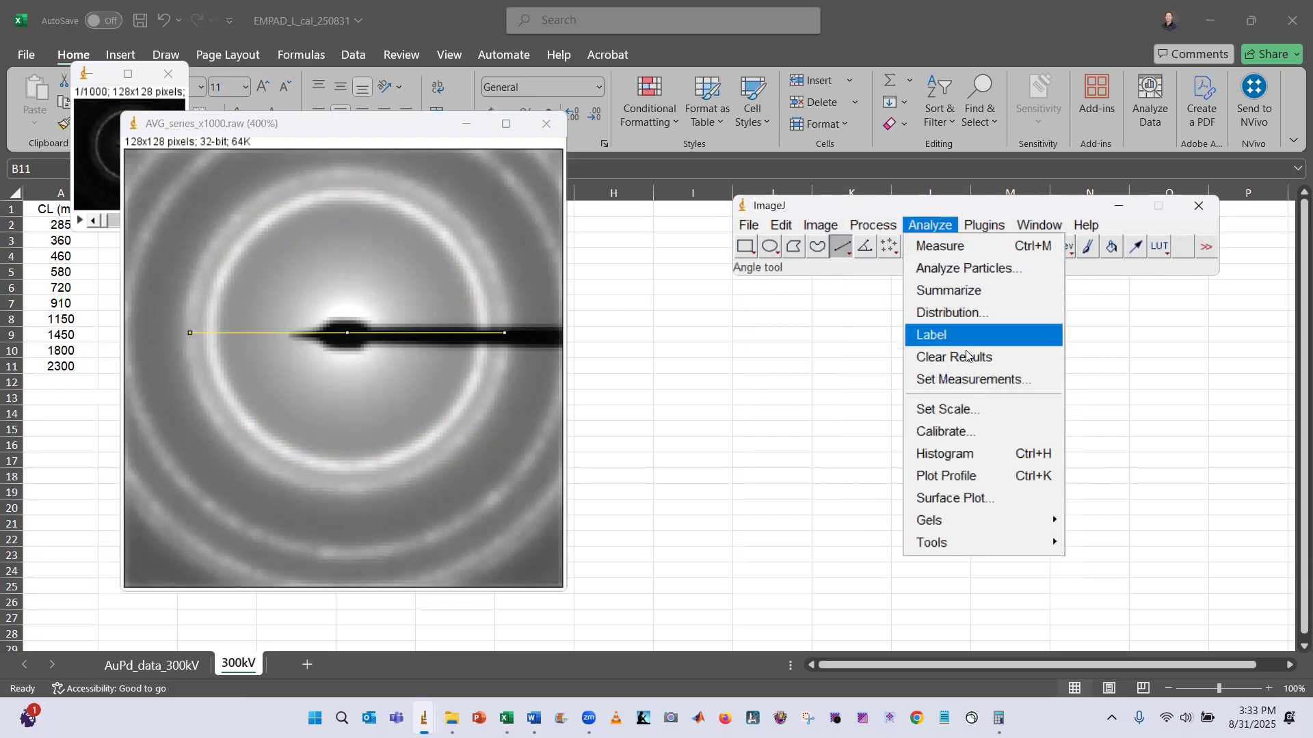
left_click(980, 416)
left_click(711, 183)
key("alt+Tab")
key("alt+Tab")
key("alt+Tab")
key("alt+Tab")
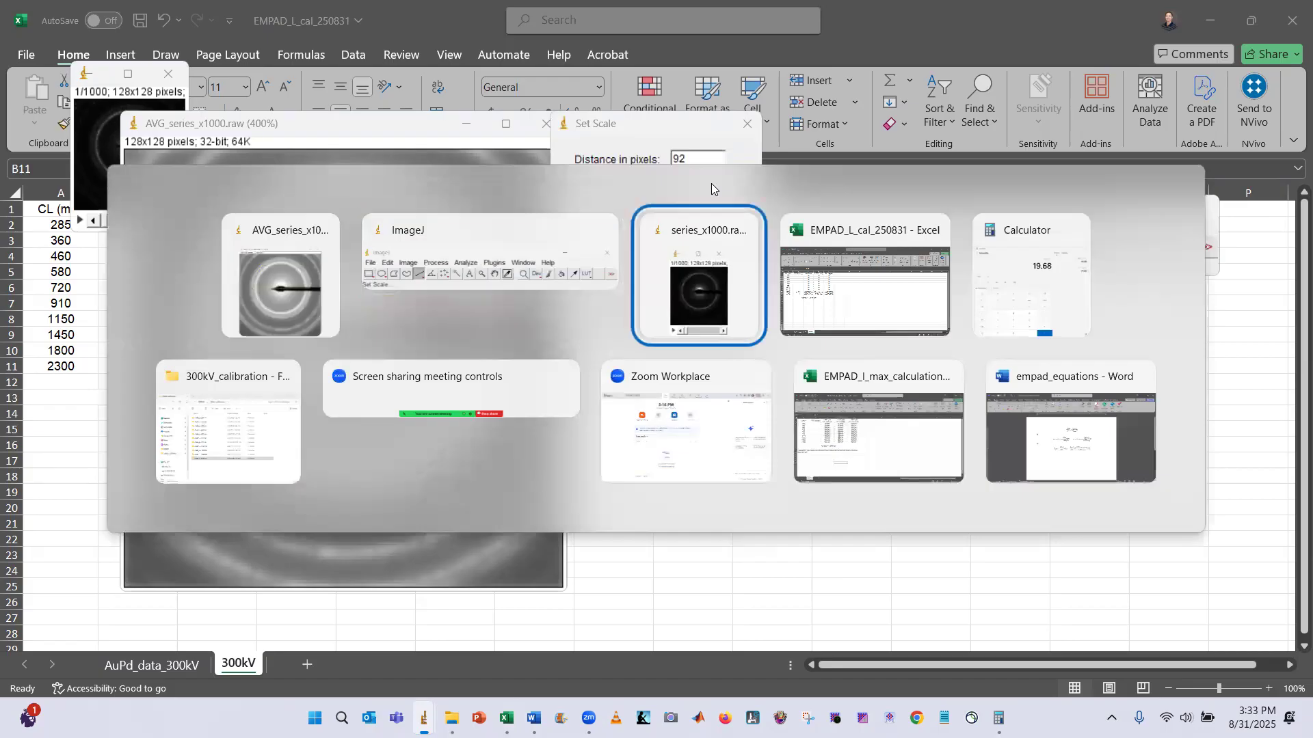
key("alt+Tab")
key("alt+Tab")
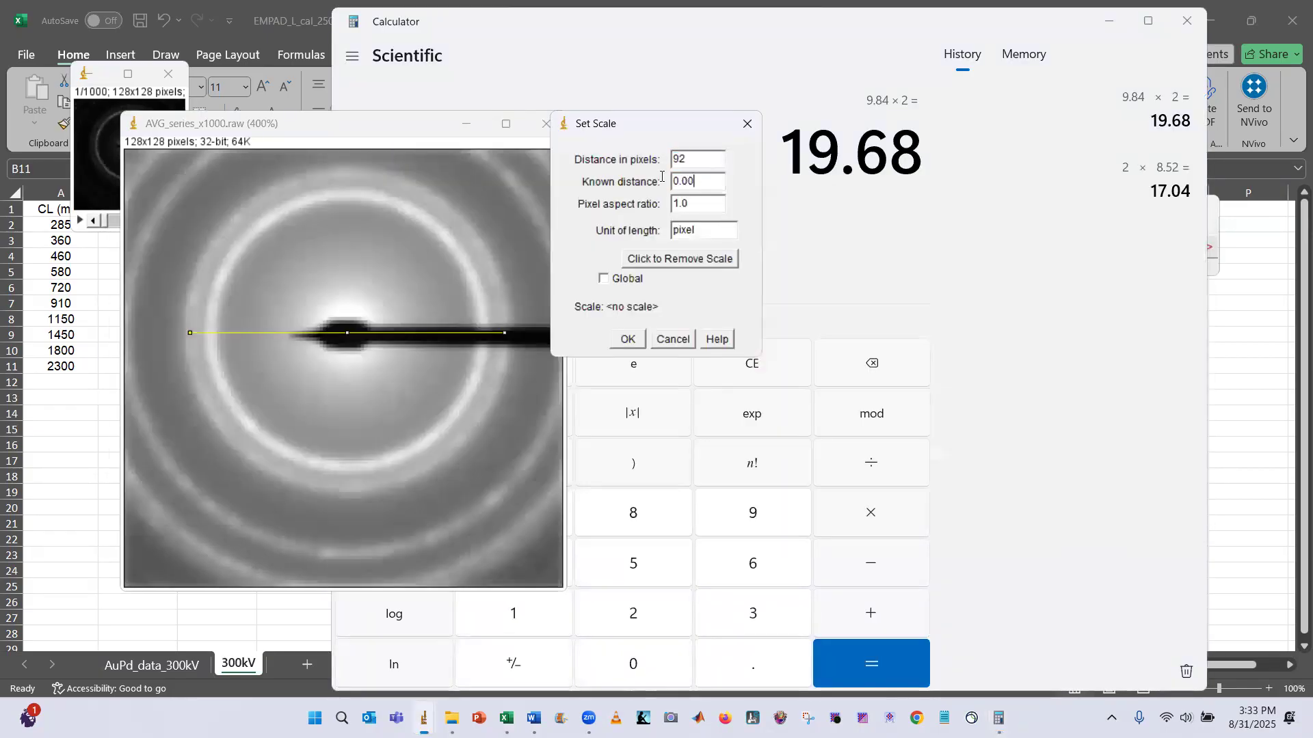
left_click_drag(662, 176, 652, 179)
type("19.6")
key("Tab")
key("Tab")
type("mrad")
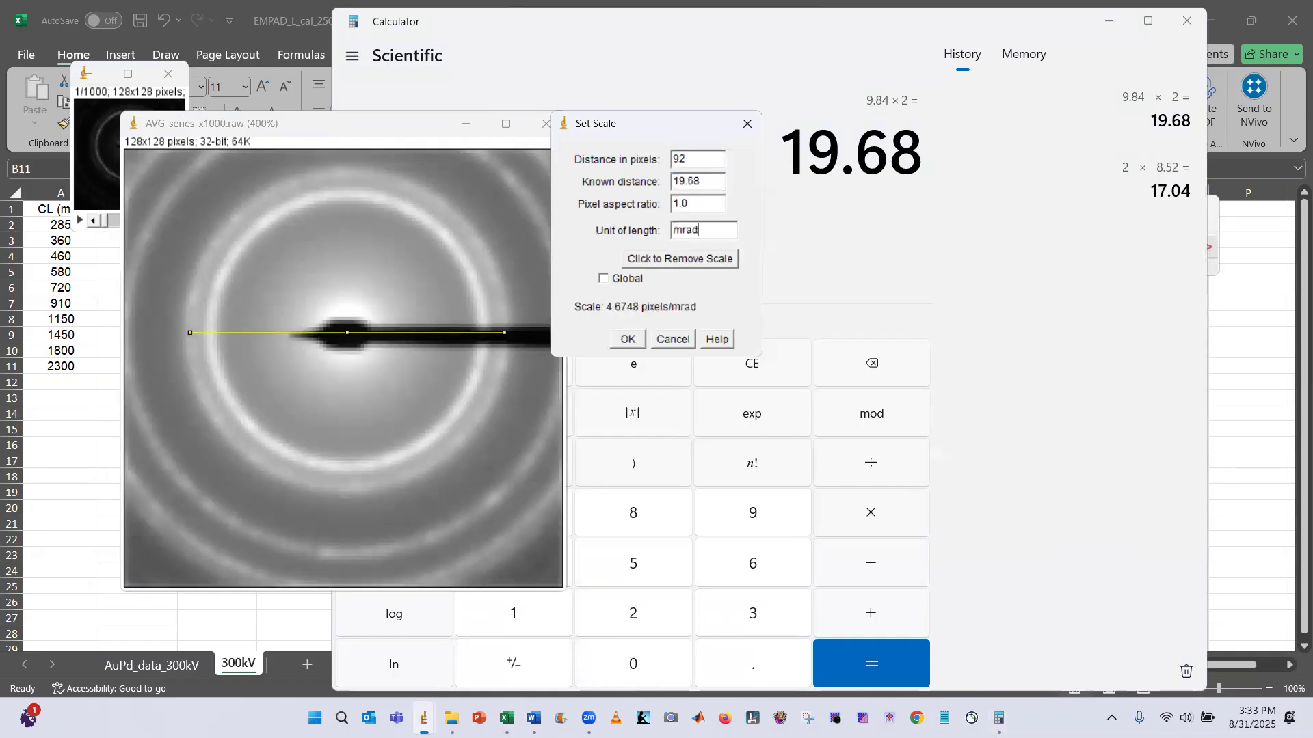
left_click(614, 340)
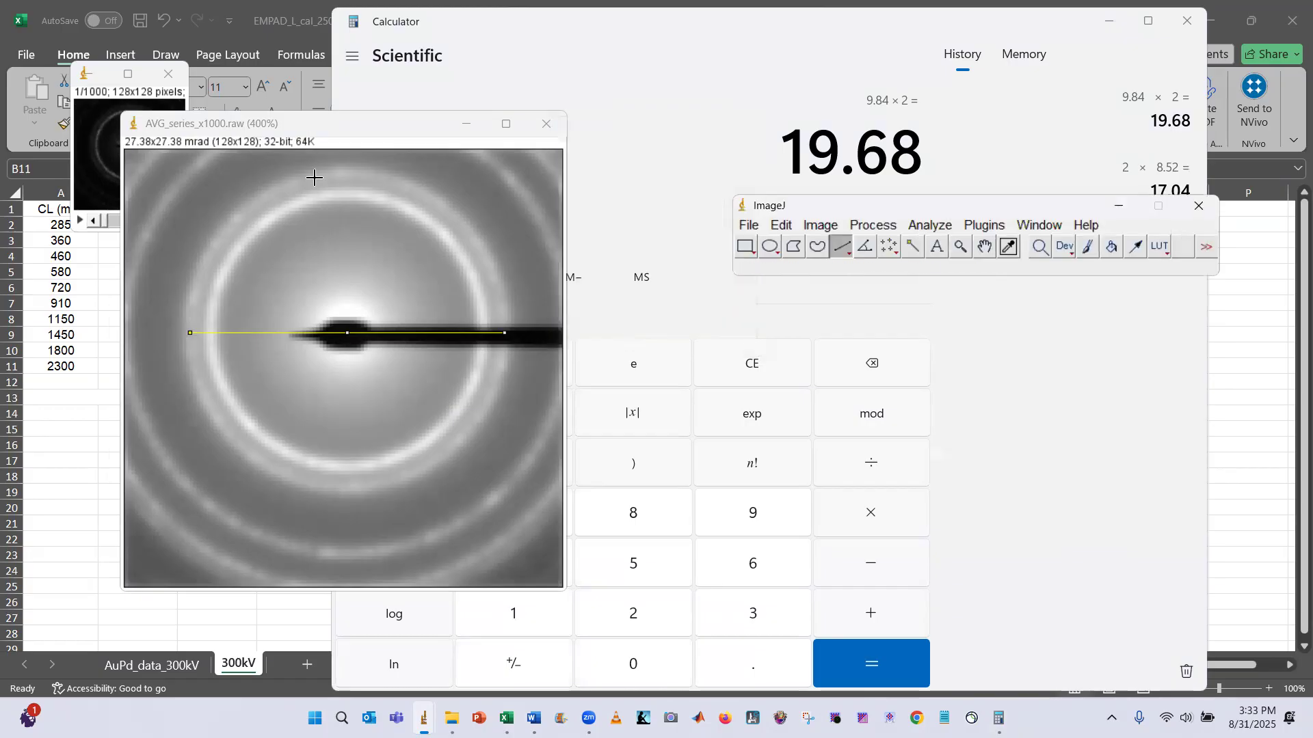
Enter 27.38 as the FOV (mrad) for the 1450 mm camera length on the 300kV sheet
left_click(363, 250)
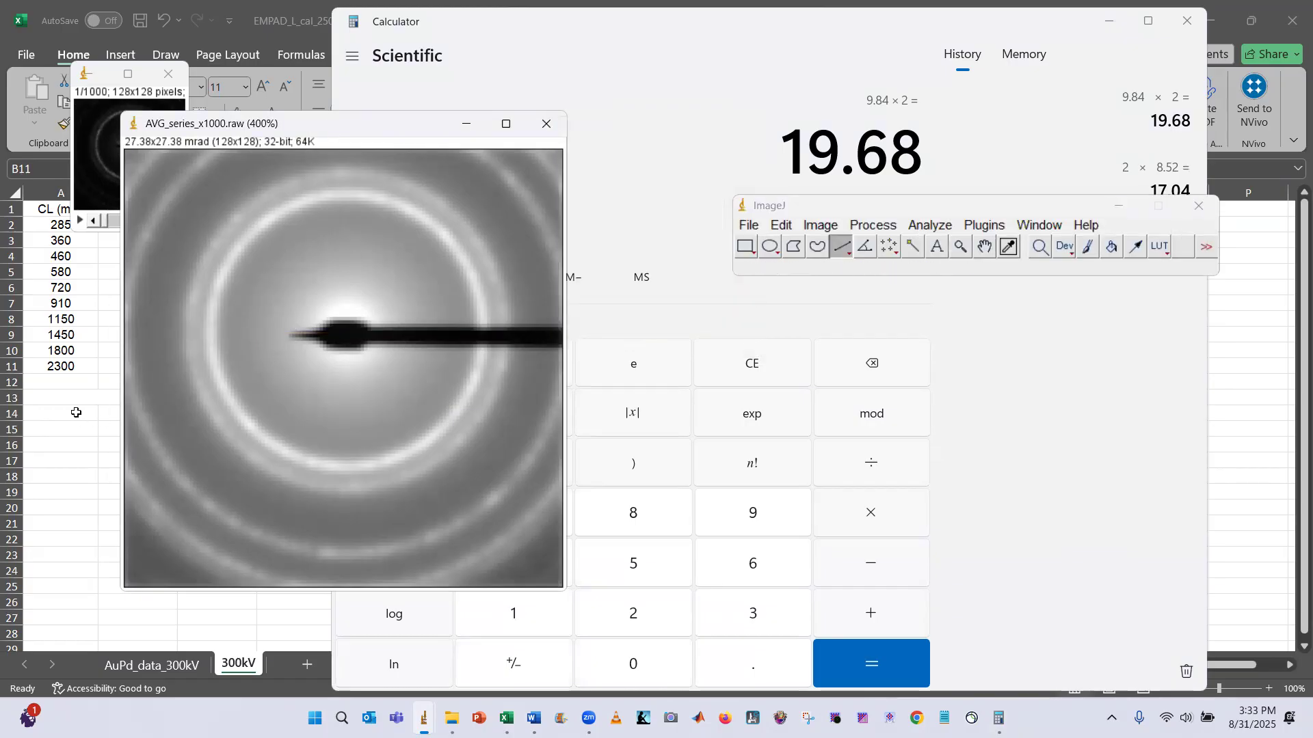
key("alt+Tab")
left_click(163, 332)
type("27.38")
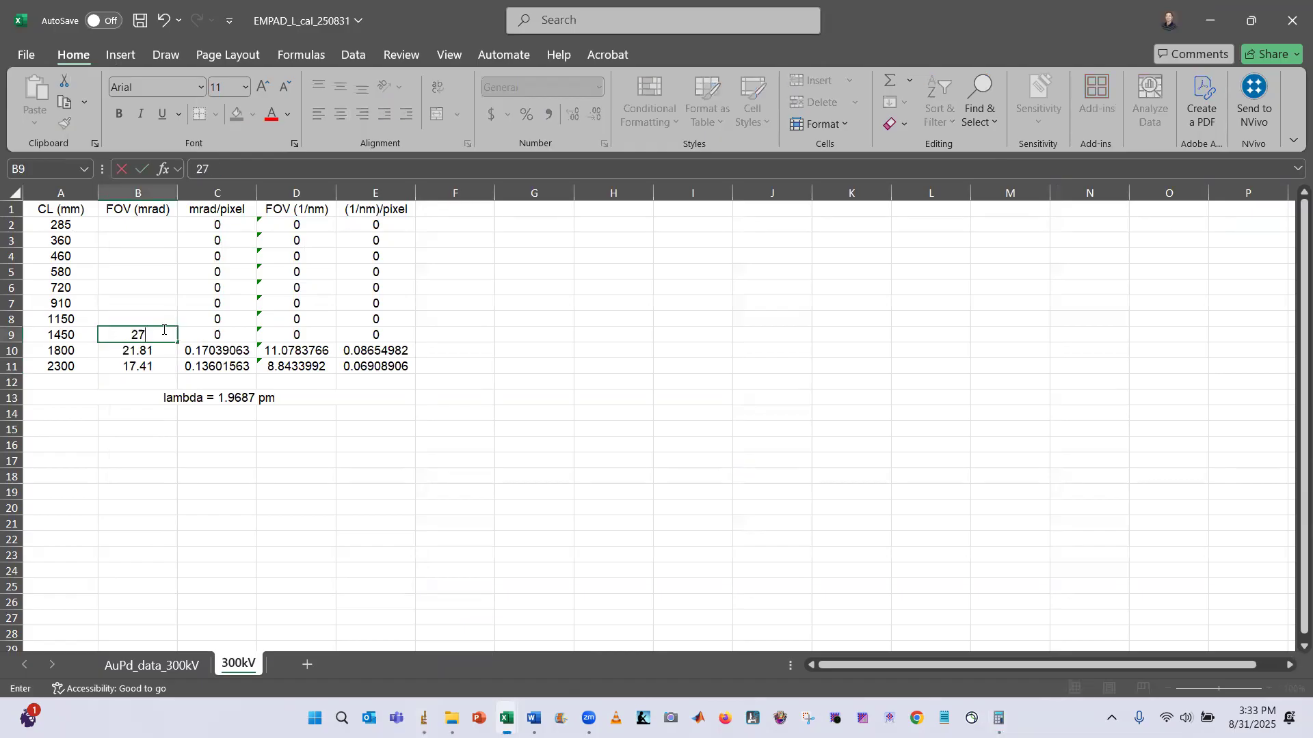
key("Return")
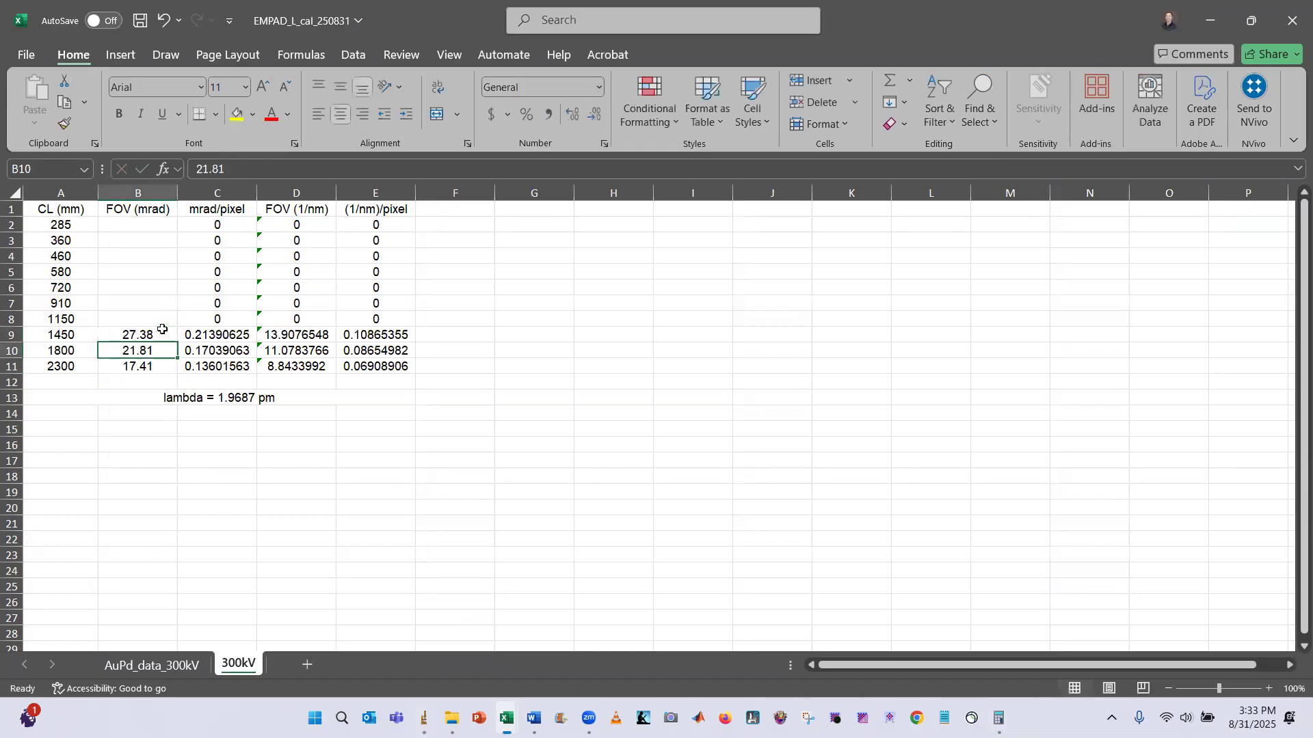
Save the calibrated image as a TIFF named AVG_series_x1000_calibrated in the AuPd_L=1450mm folder and close it
key("alt+Tab")
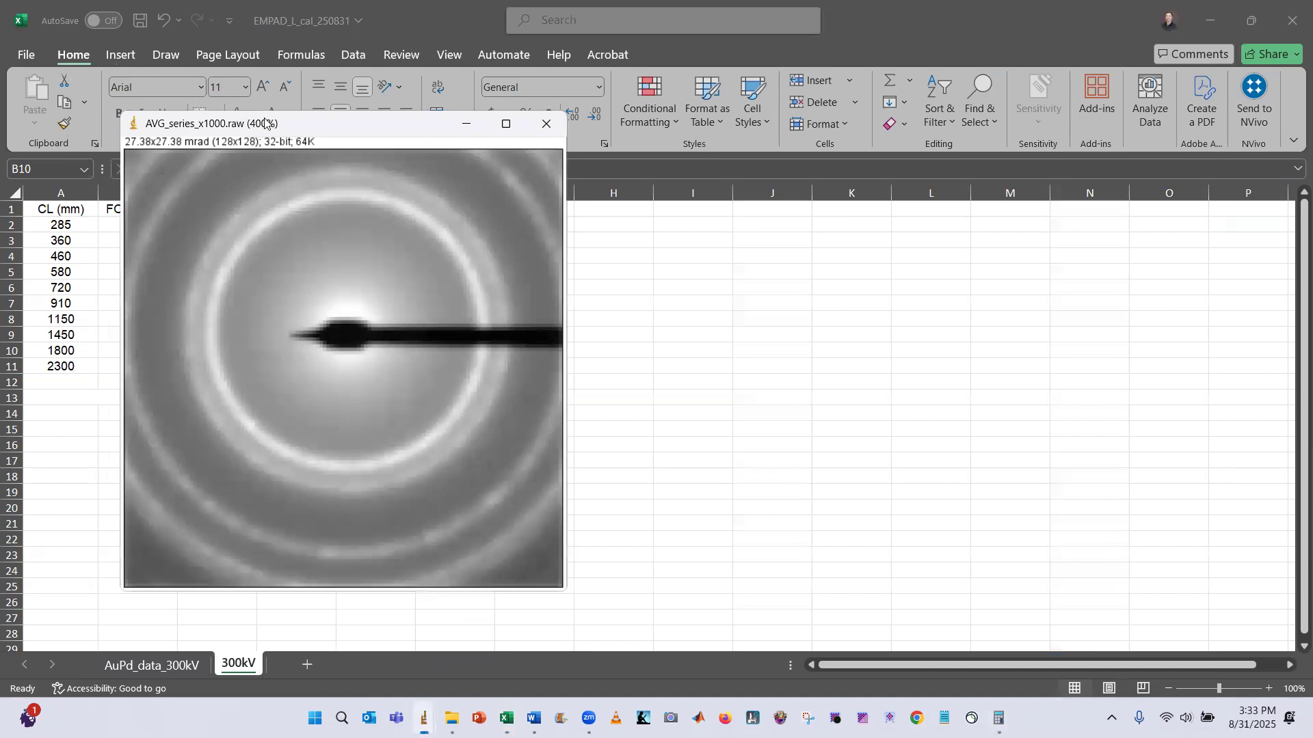
key("alt+Tab")
left_click(706, 219)
left_click(748, 225)
mouse_move(828, 453)
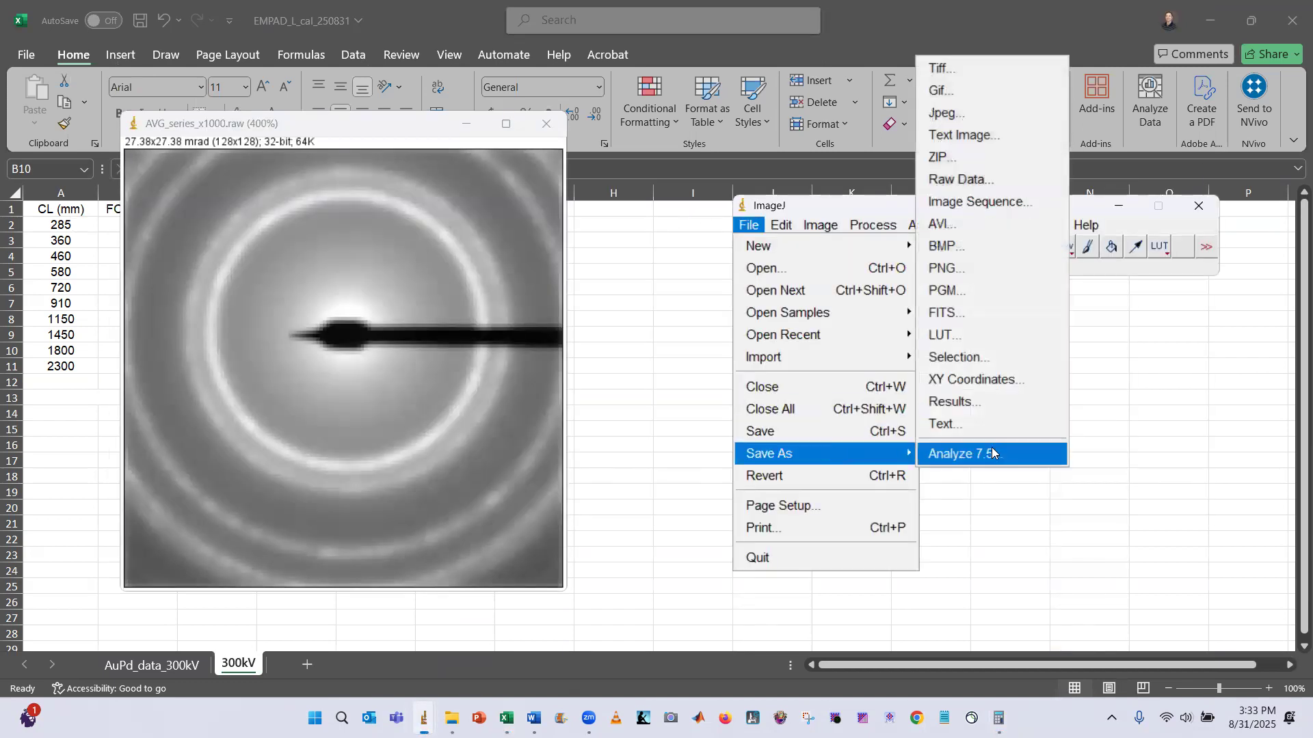
left_click(980, 70)
left_click(330, 198)
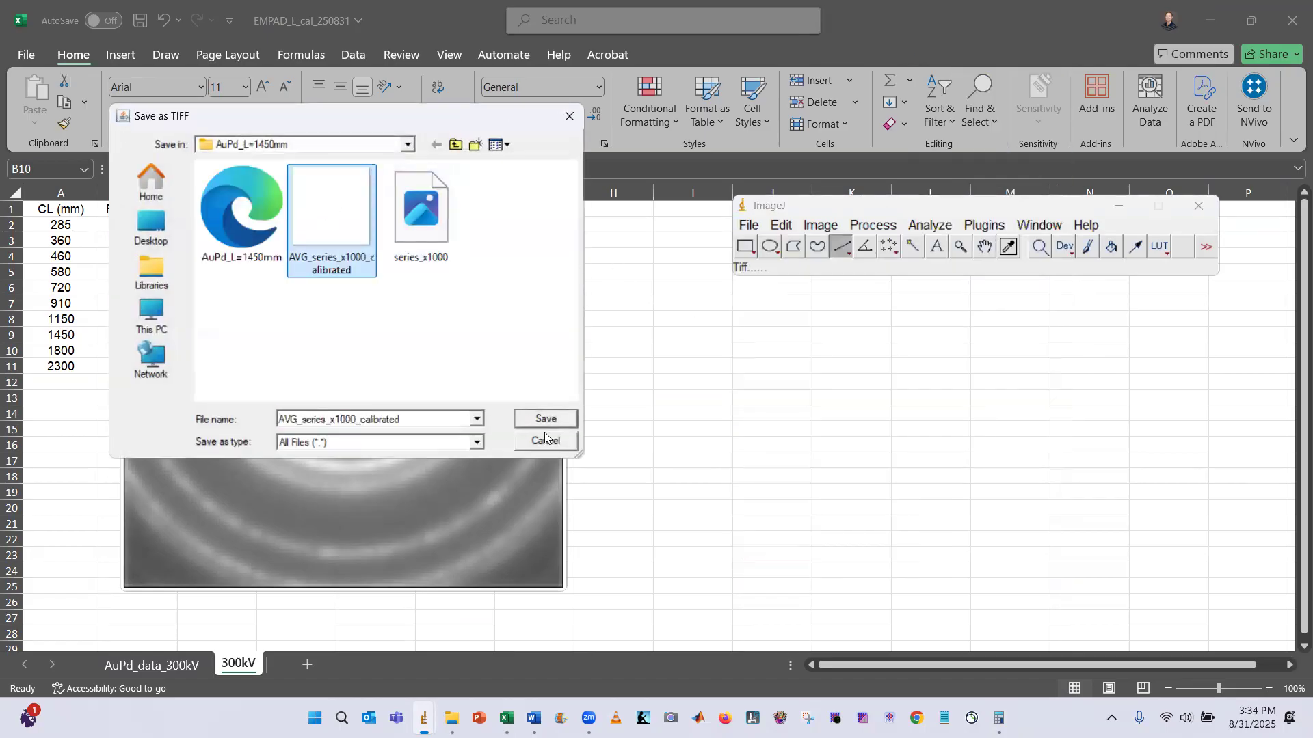
left_click(546, 419)
left_click(780, 360)
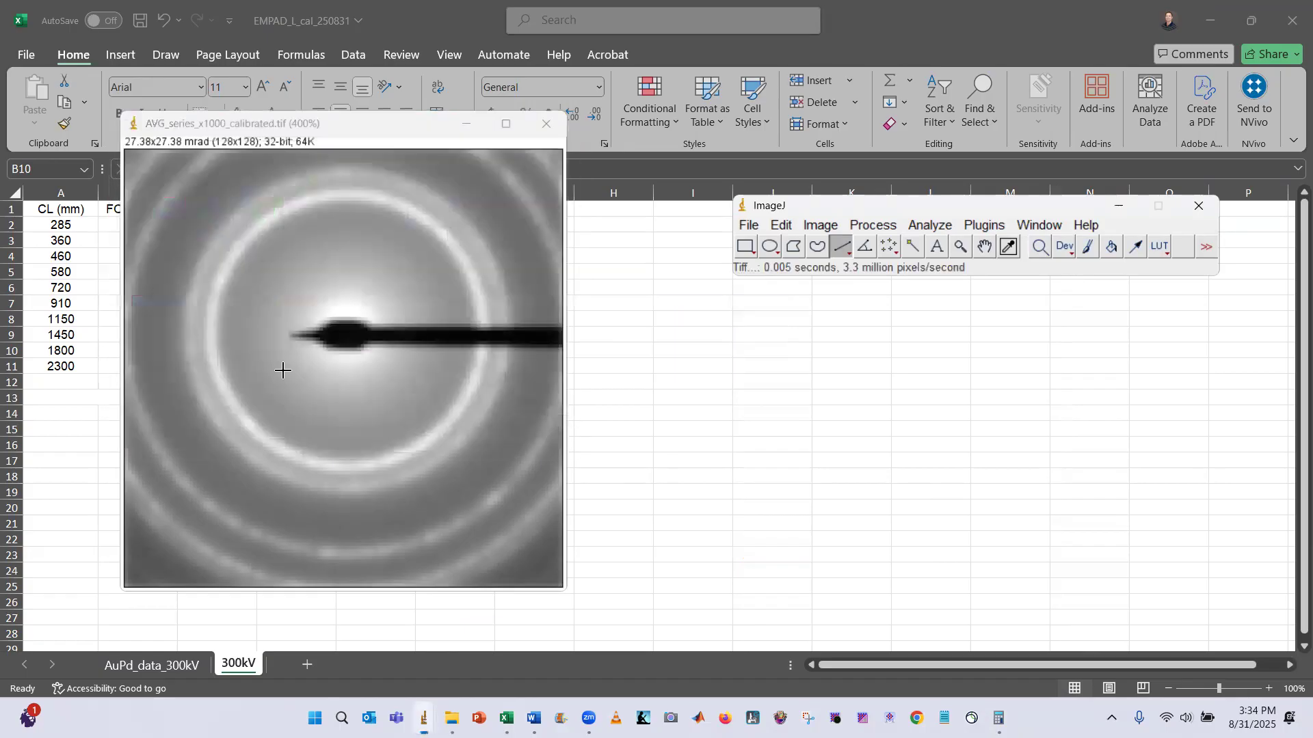
left_click(550, 125)
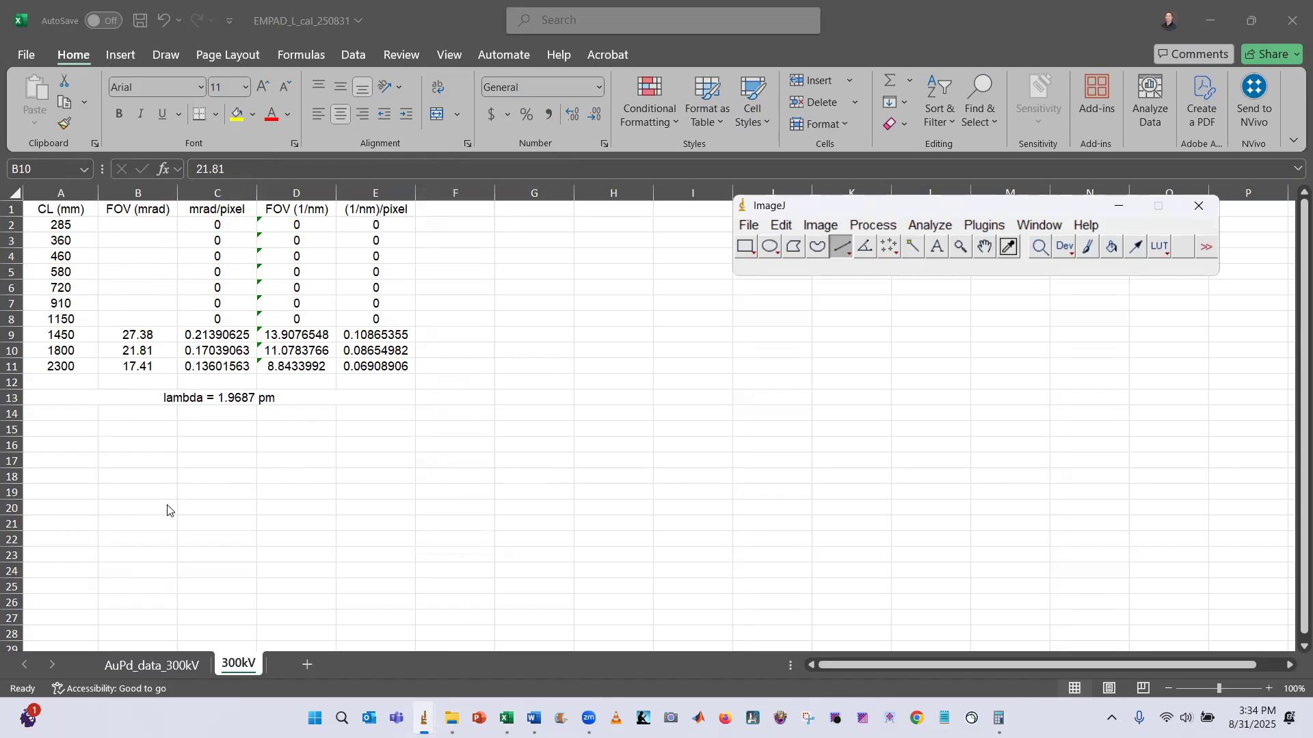
left_click(749, 227)
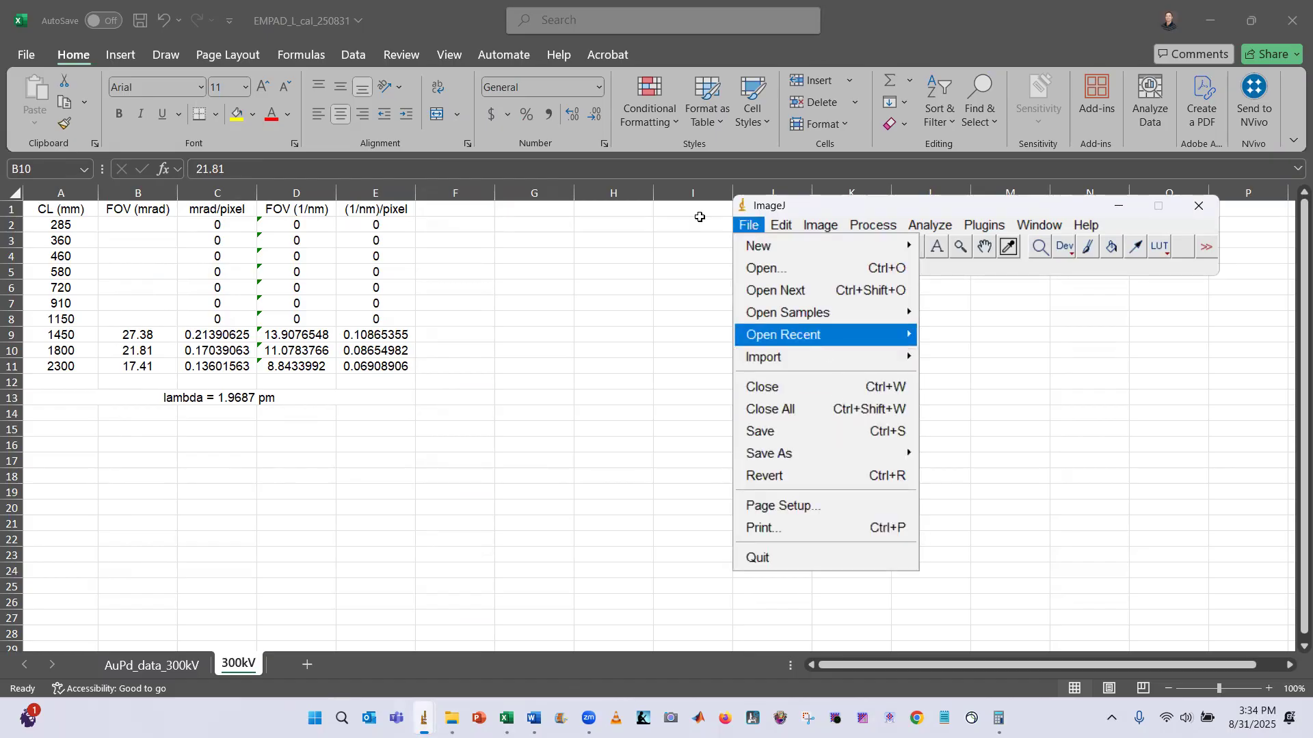
key("alt+Tab")
key("alt+Tab")
key("alt+Tab")
key("alt+Tab")
key("alt+Tab")
key("alt+Tab")
key("alt+Tab")
key("alt+Tab")
key("alt+Tab")
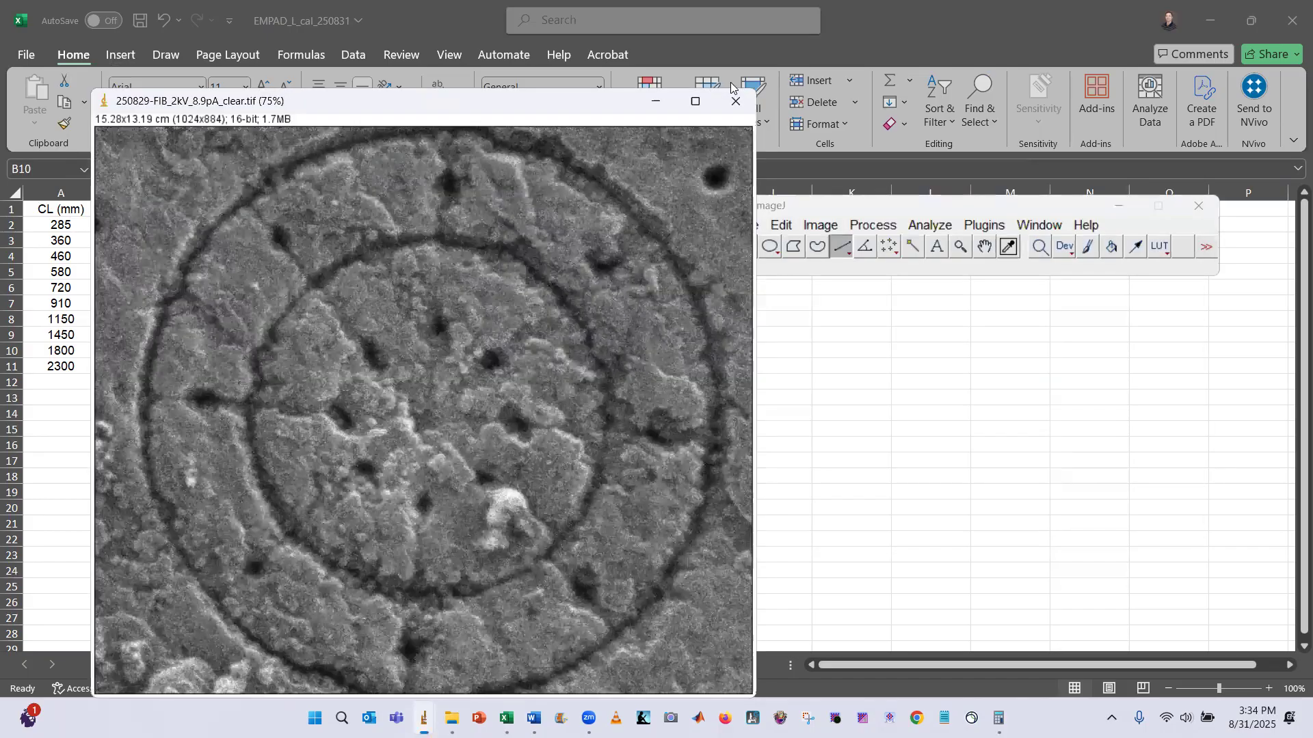
key("alt+Tab")
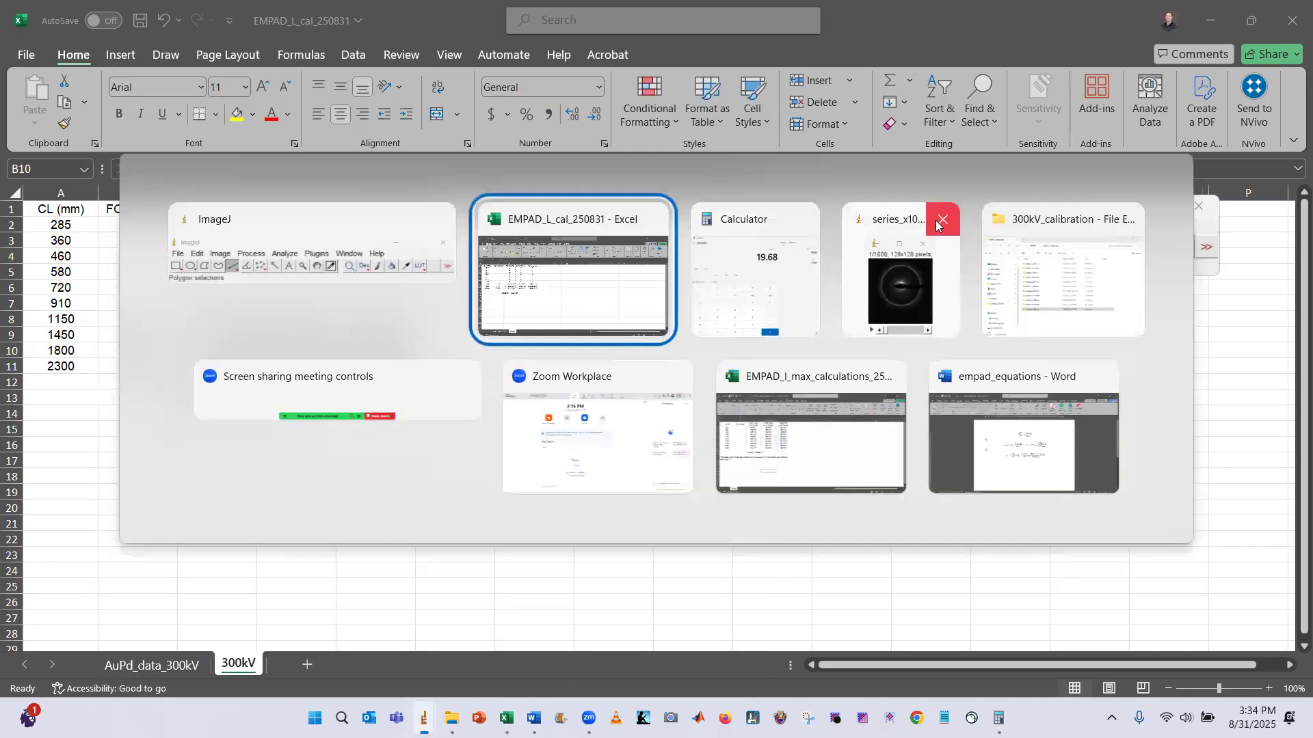
key("alt+Tab")
key("alt+Tab")
key("alt+Tab")
key("alt+Tab")
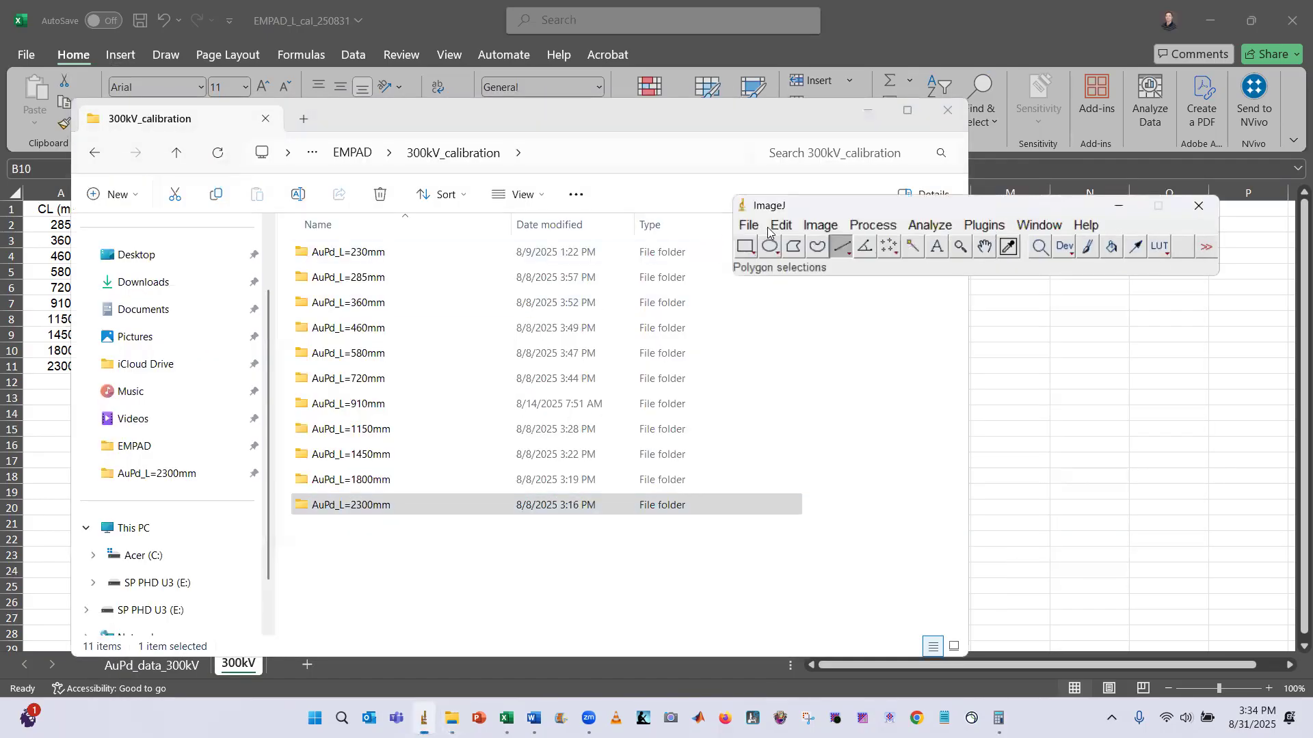
Import the raw series_x1000 file from the AuPd_L=1150mm folder as a stack
left_click(748, 225)
mouse_move(814, 356)
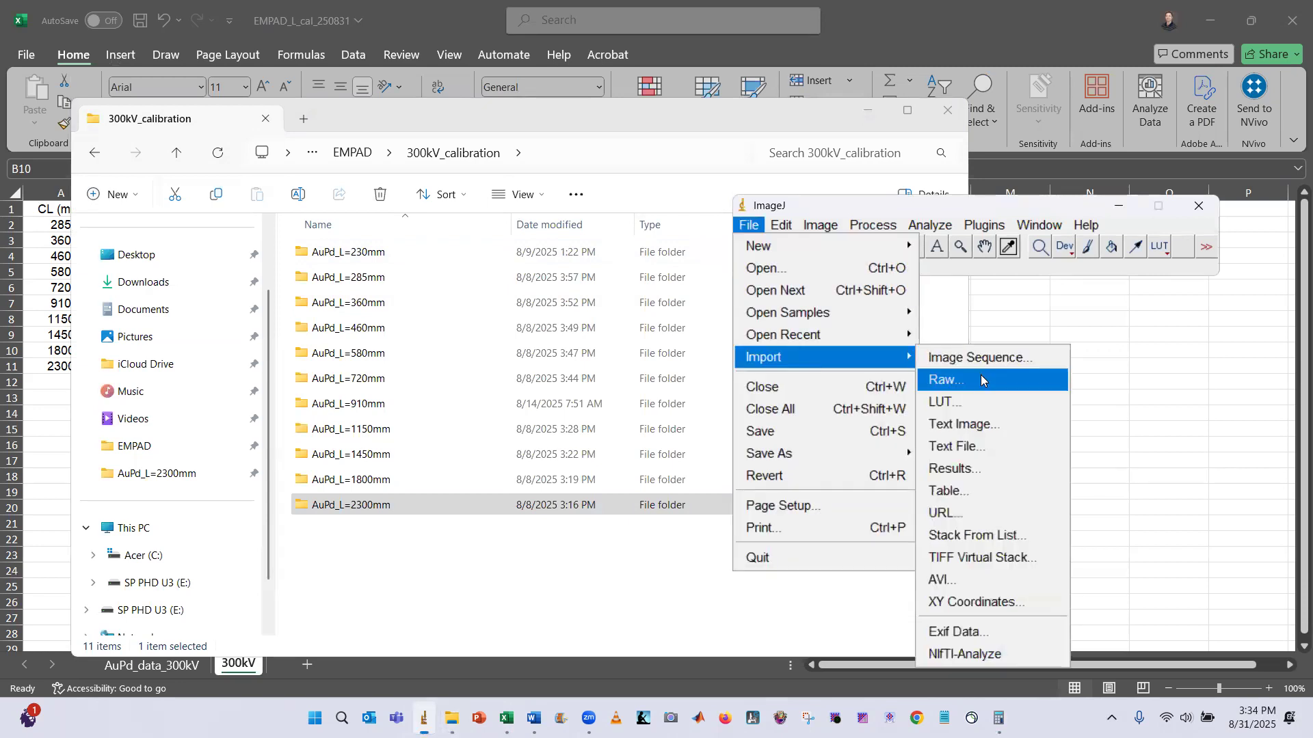
left_click(944, 378)
left_click(456, 145)
left_click(294, 301)
left_click(554, 420)
left_click(420, 229)
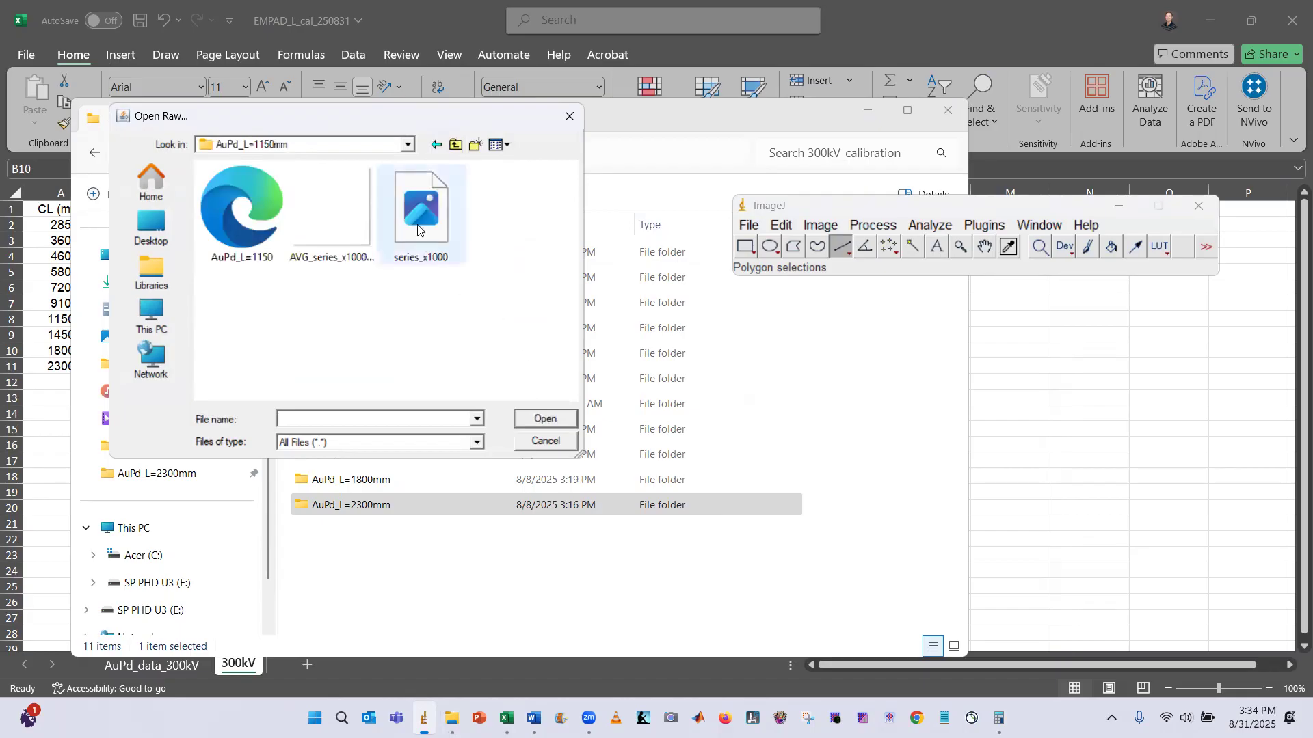
left_click(537, 419)
left_click(654, 387)
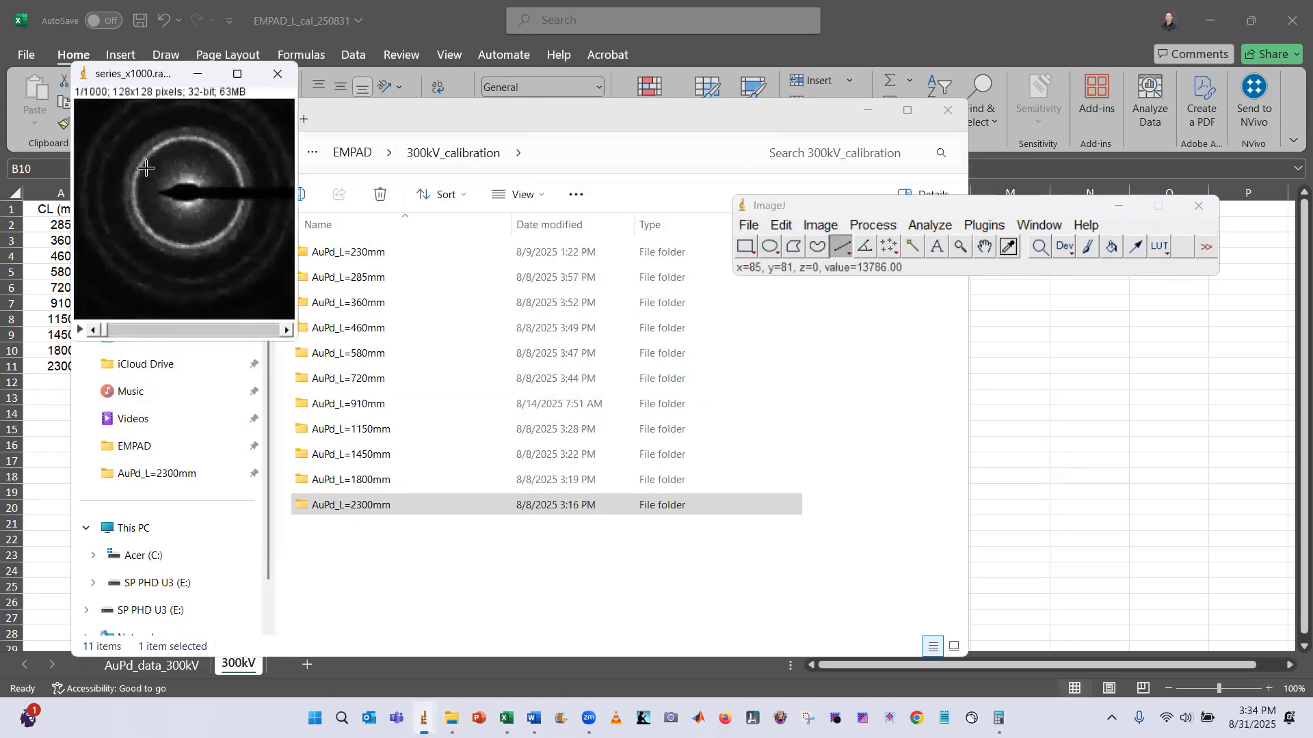
Average the series_x1000 stack with Z Project using Average Intensity over slices 1 to 1000
key("plus")
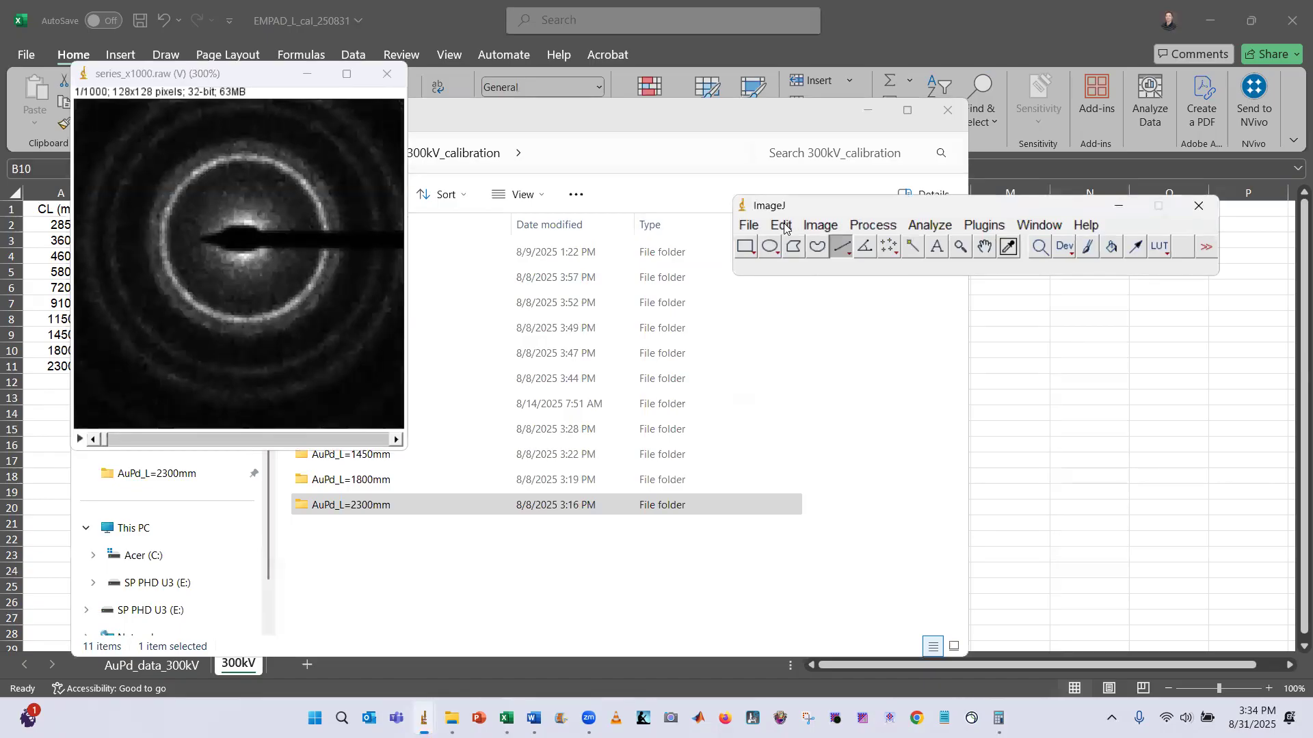
left_click(820, 225)
mouse_move(882, 355)
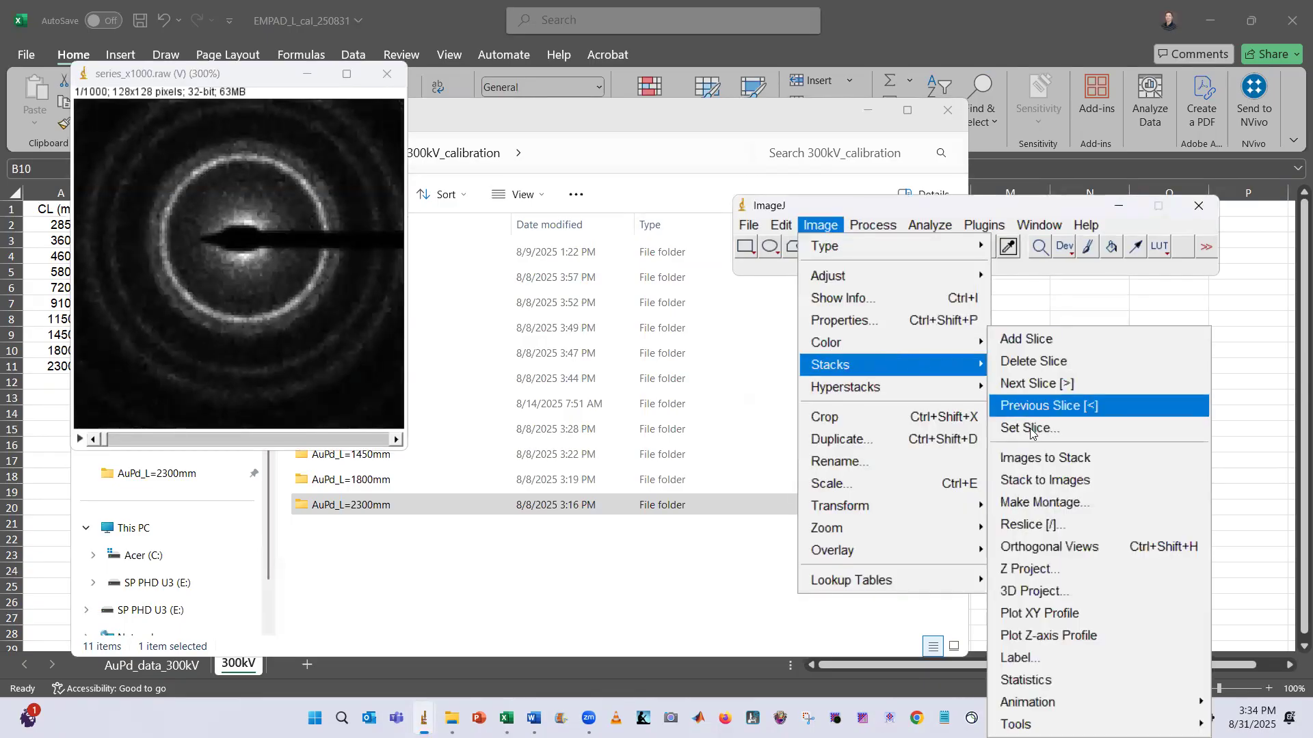
left_click(1027, 571)
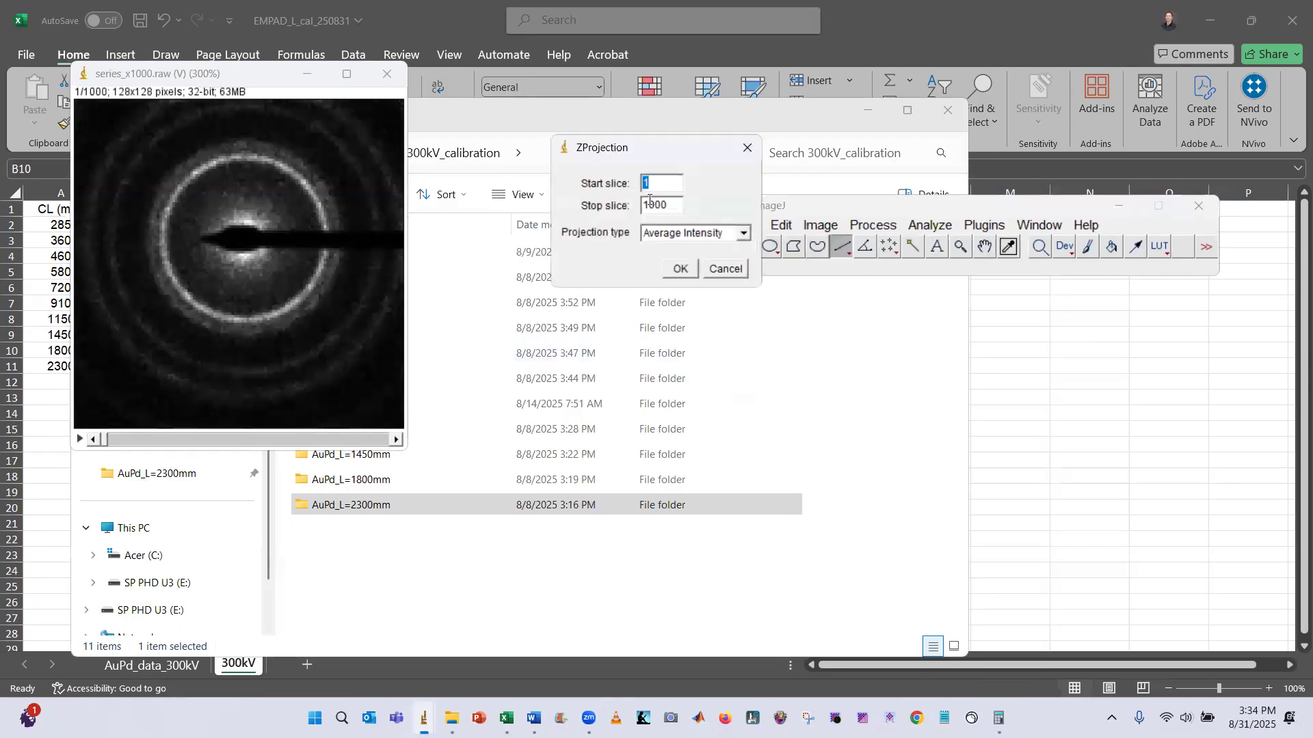
left_click(695, 270)
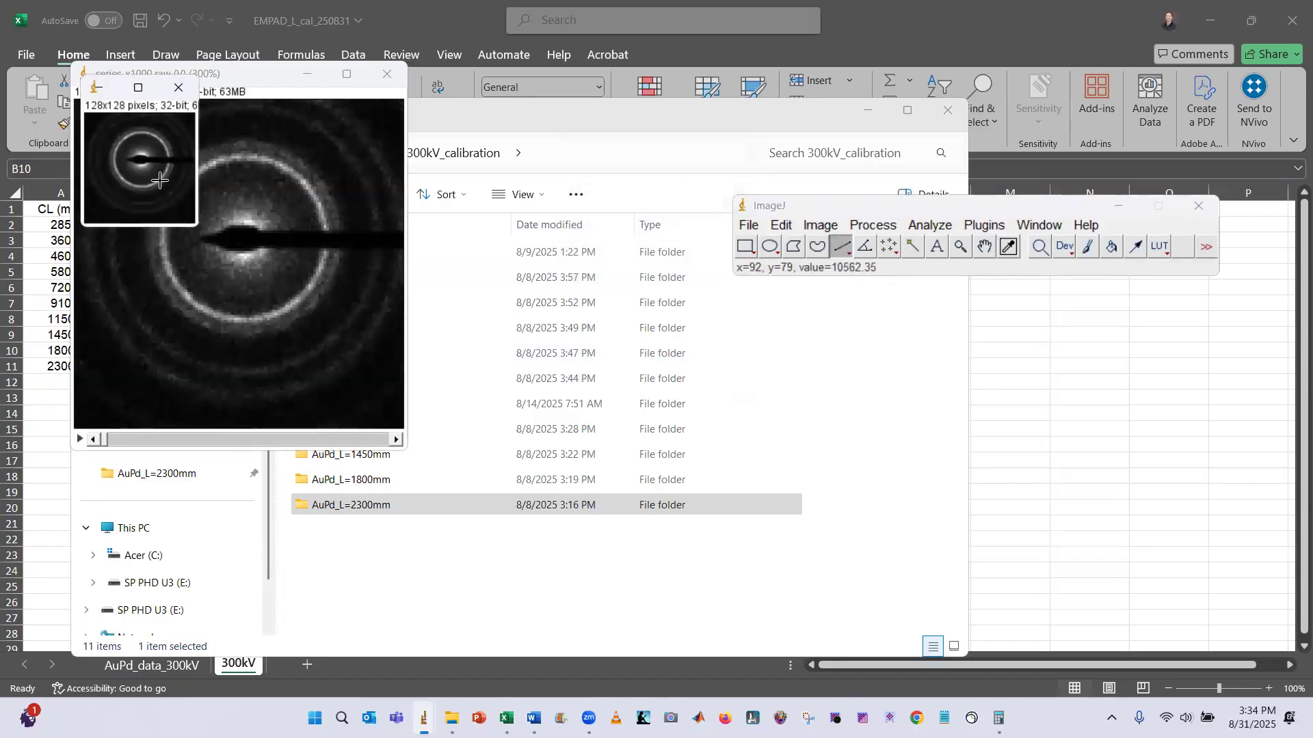
Apply the Log math operation to the averaged diffraction image
key("plus")
key("plus")
key("plus")
key("plus")
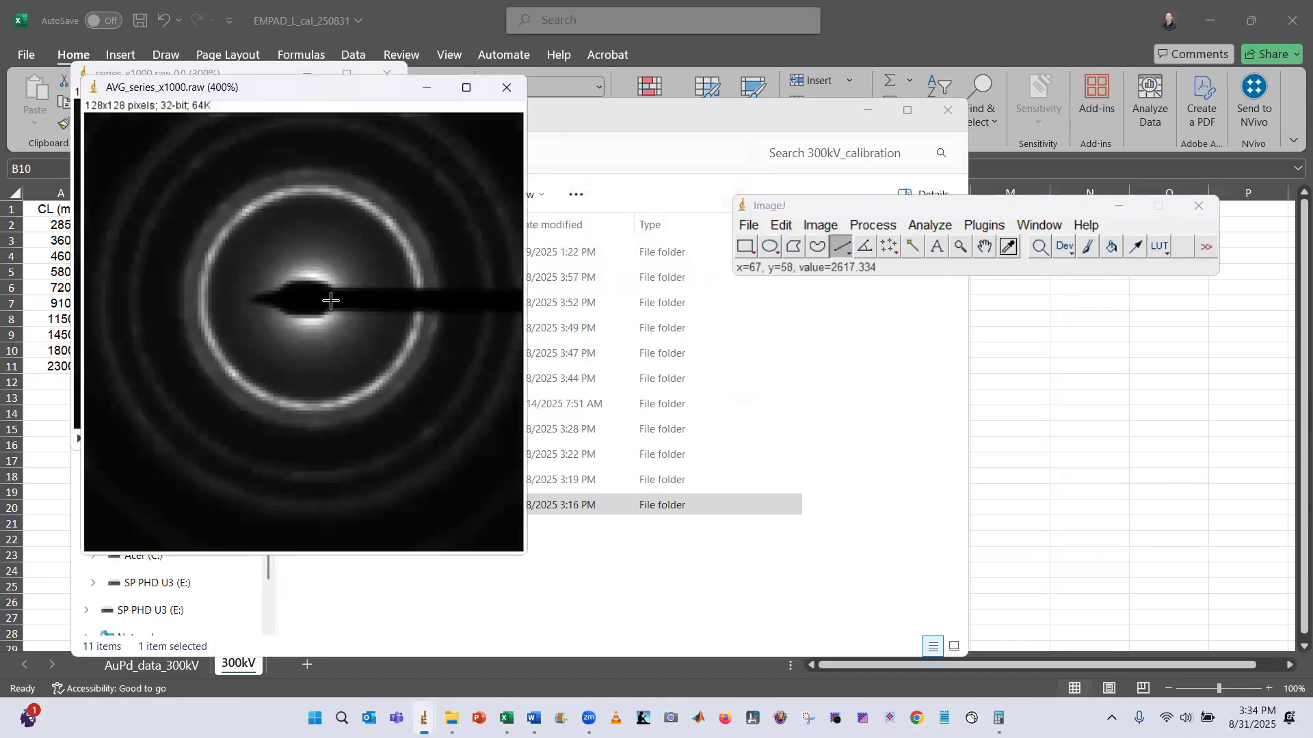
left_click(873, 225)
mouse_move(948, 421)
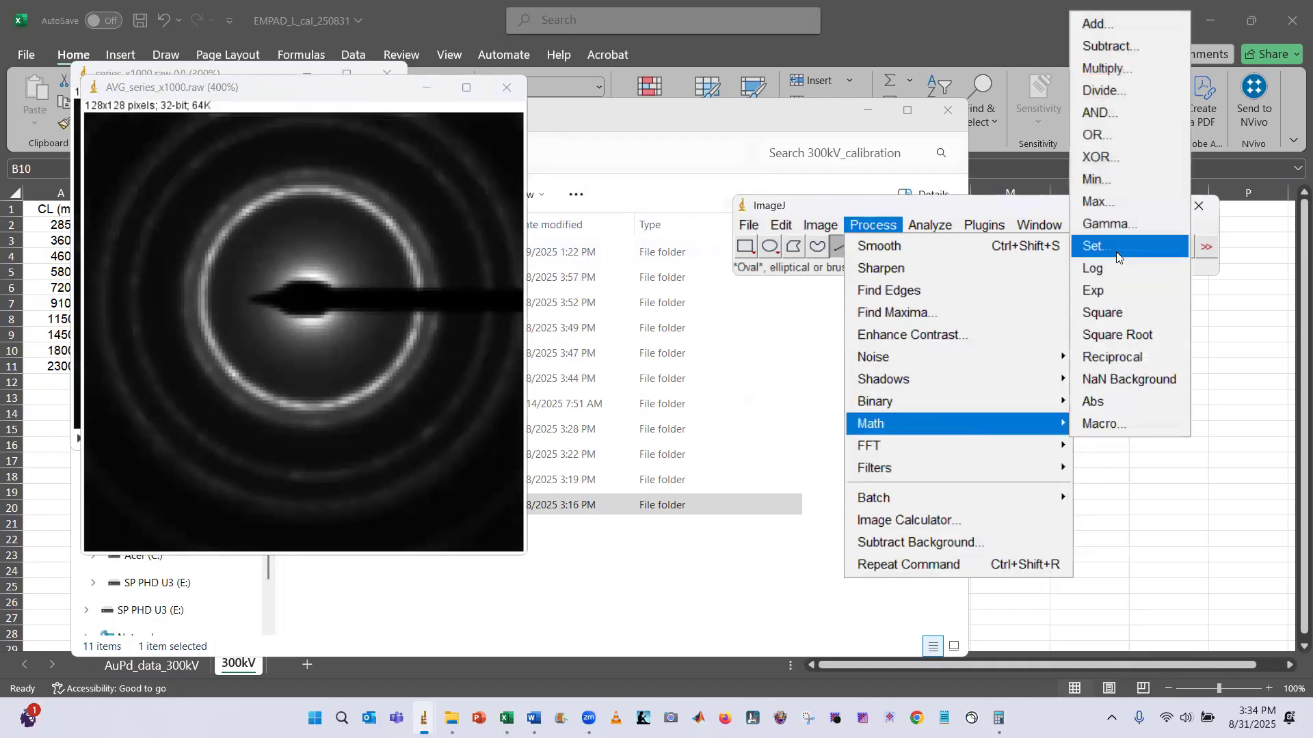
left_click(1119, 270)
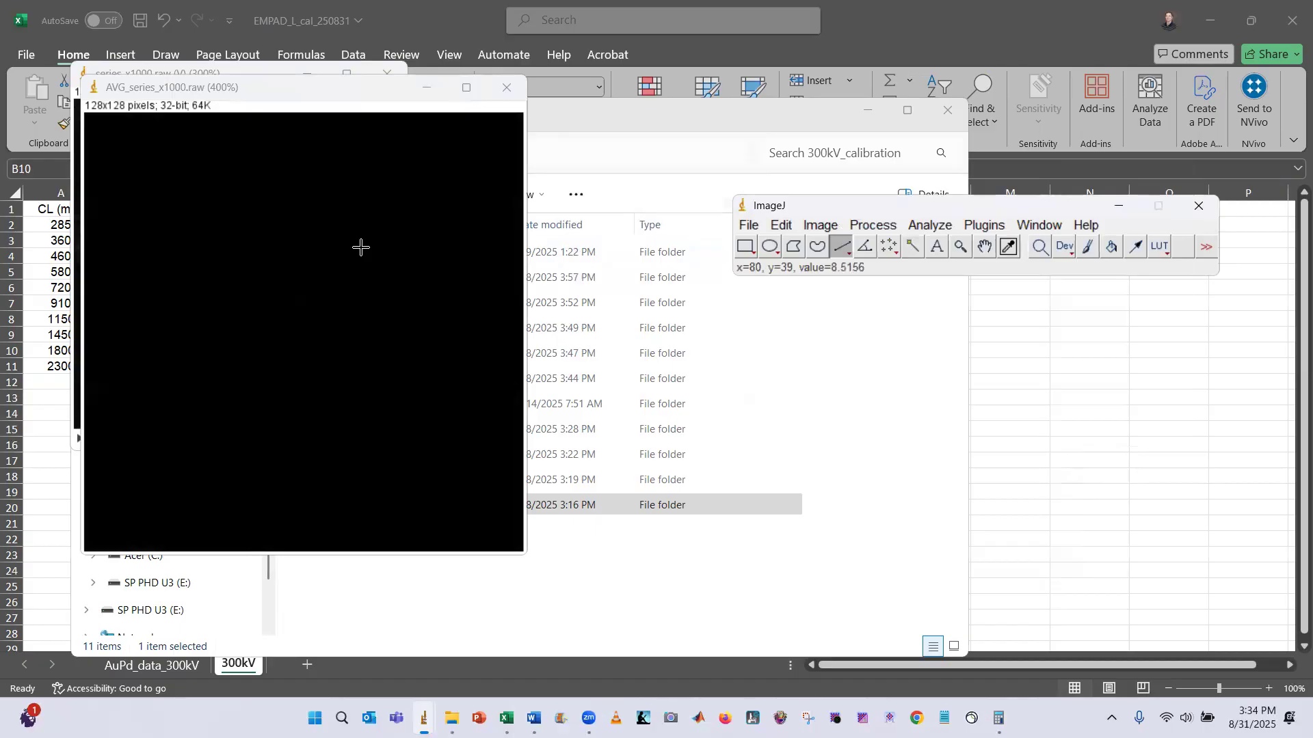
Auto-adjust brightness and contrast, then set the display range to 4.44 minimum and 10.32 maximum
key("ctrl+shift+c")
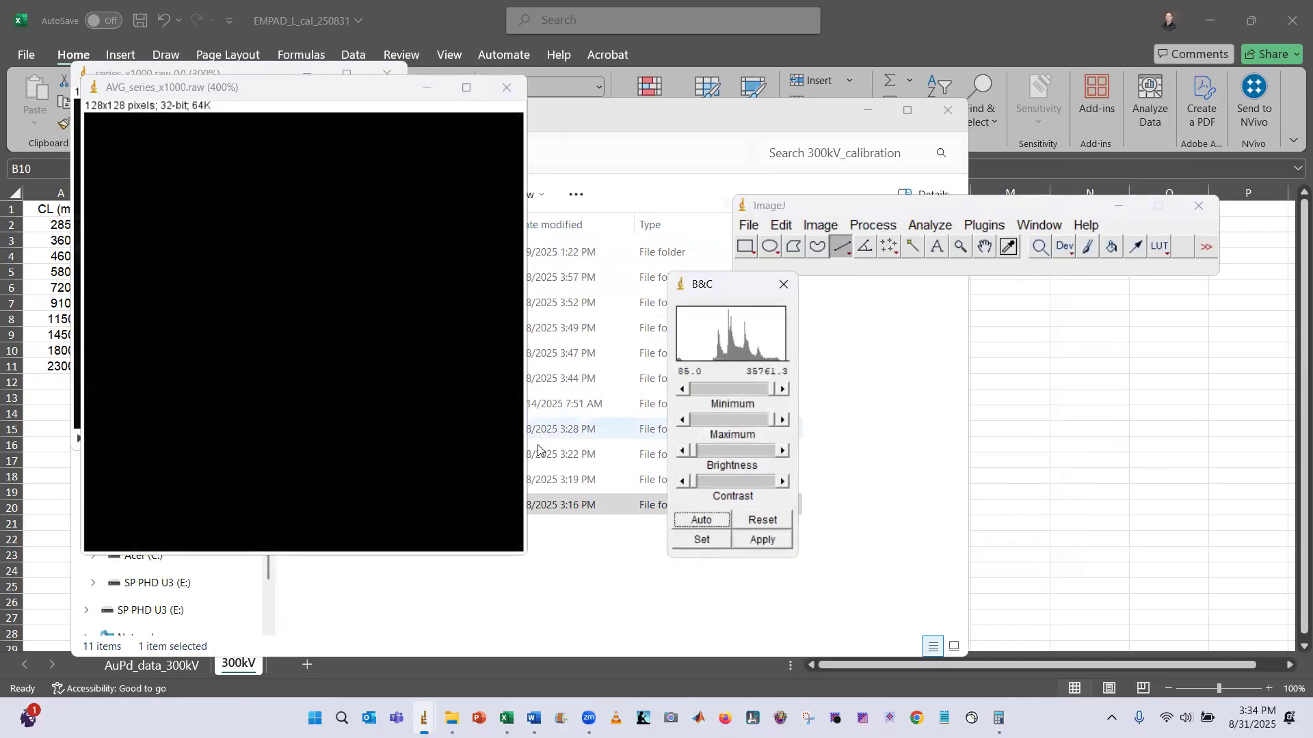
left_click(702, 520)
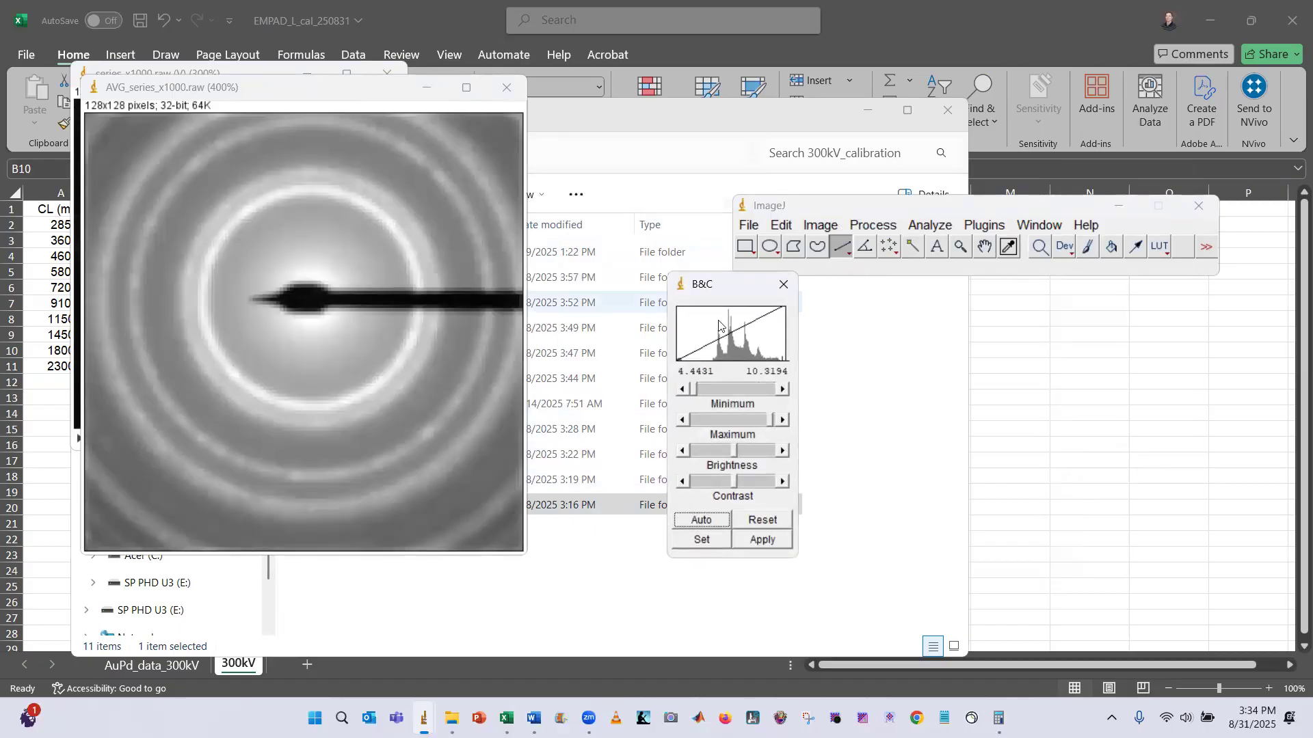
left_click(703, 540)
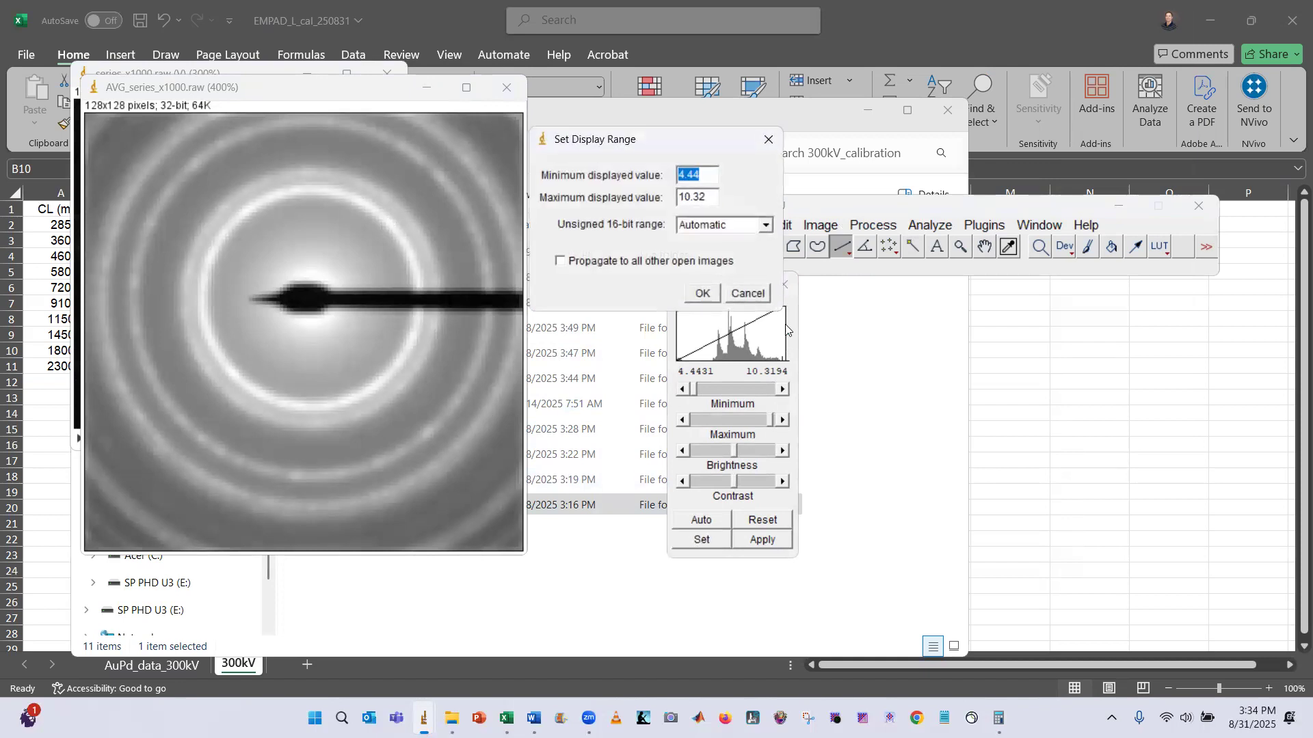
left_click(704, 293)
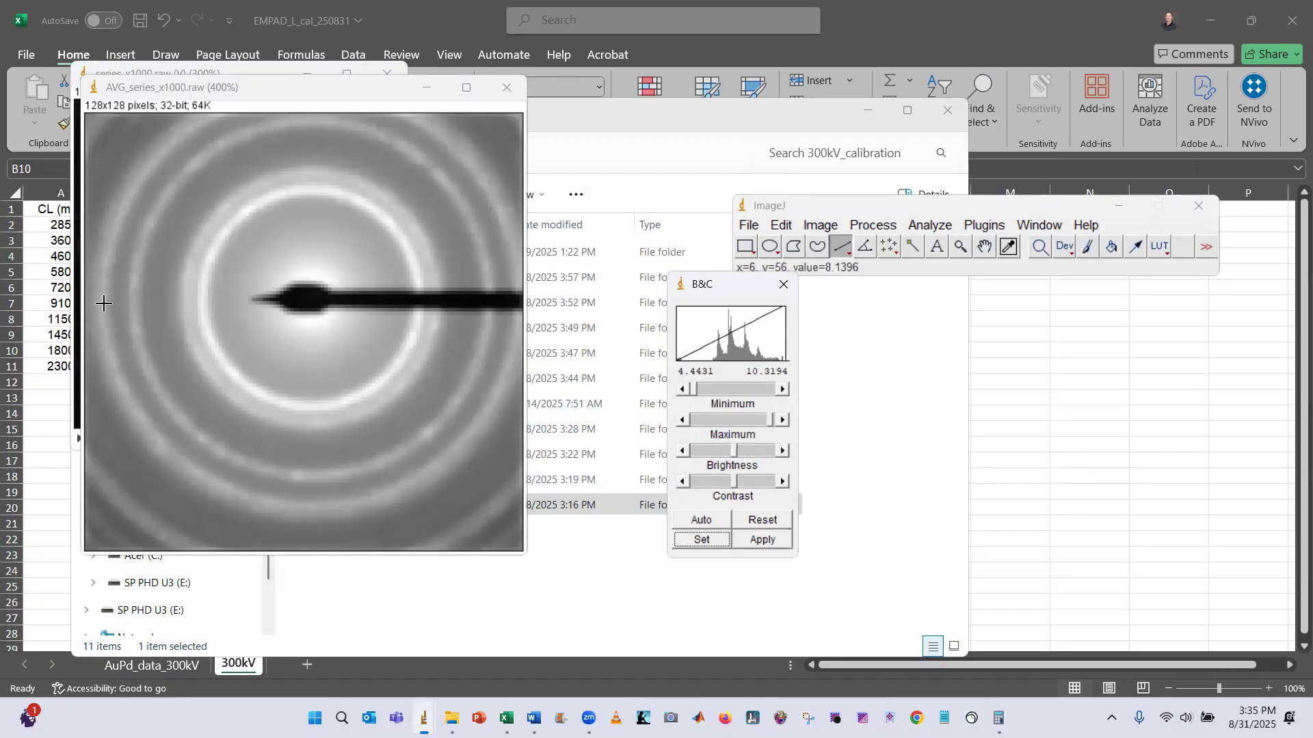
Draw a horizontal line from the image's left edge through the beam centre, about 121 pixels long
left_click_drag(103, 304, 512, 323)
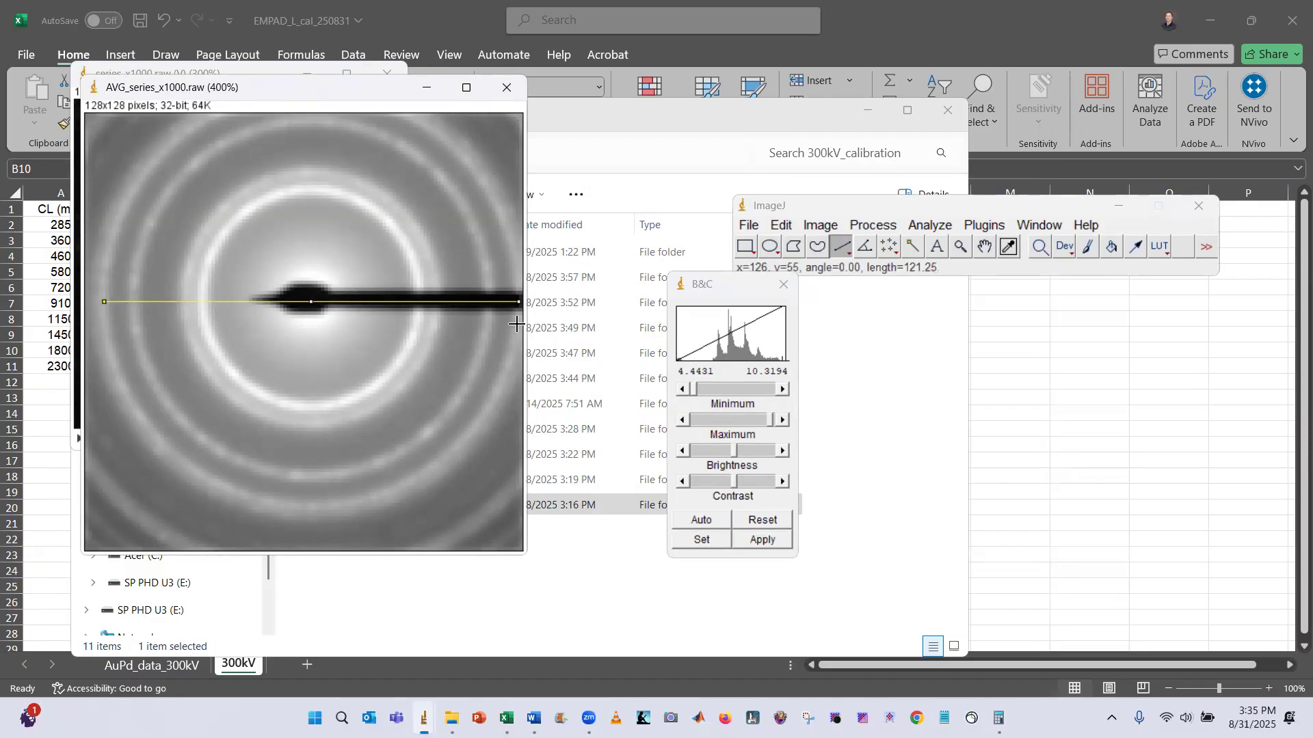
left_click_drag(311, 302, 310, 296)
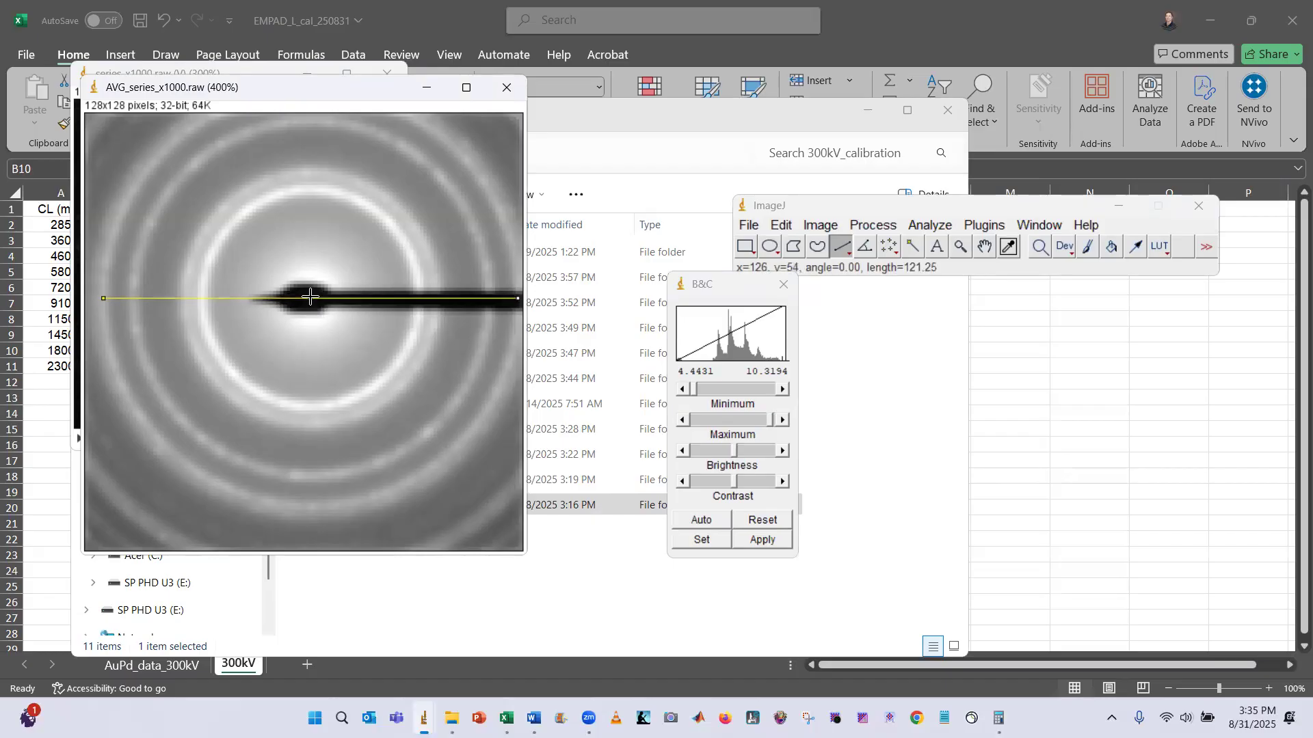
left_click_drag(104, 299, 102, 298)
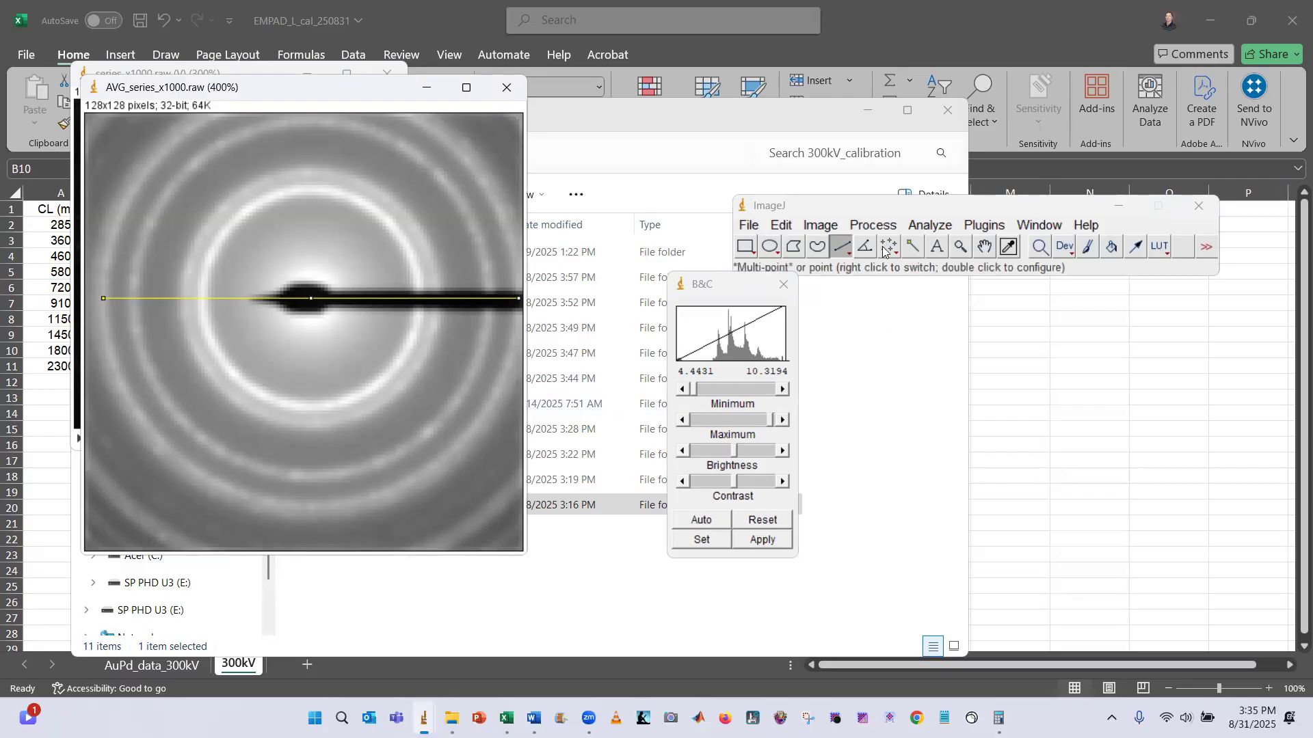
Check the 113 ring radius on the AuPd_data_300kV sheet and compute 16.27 × 2 in Calculator
left_click(133, 666)
left_click(148, 666)
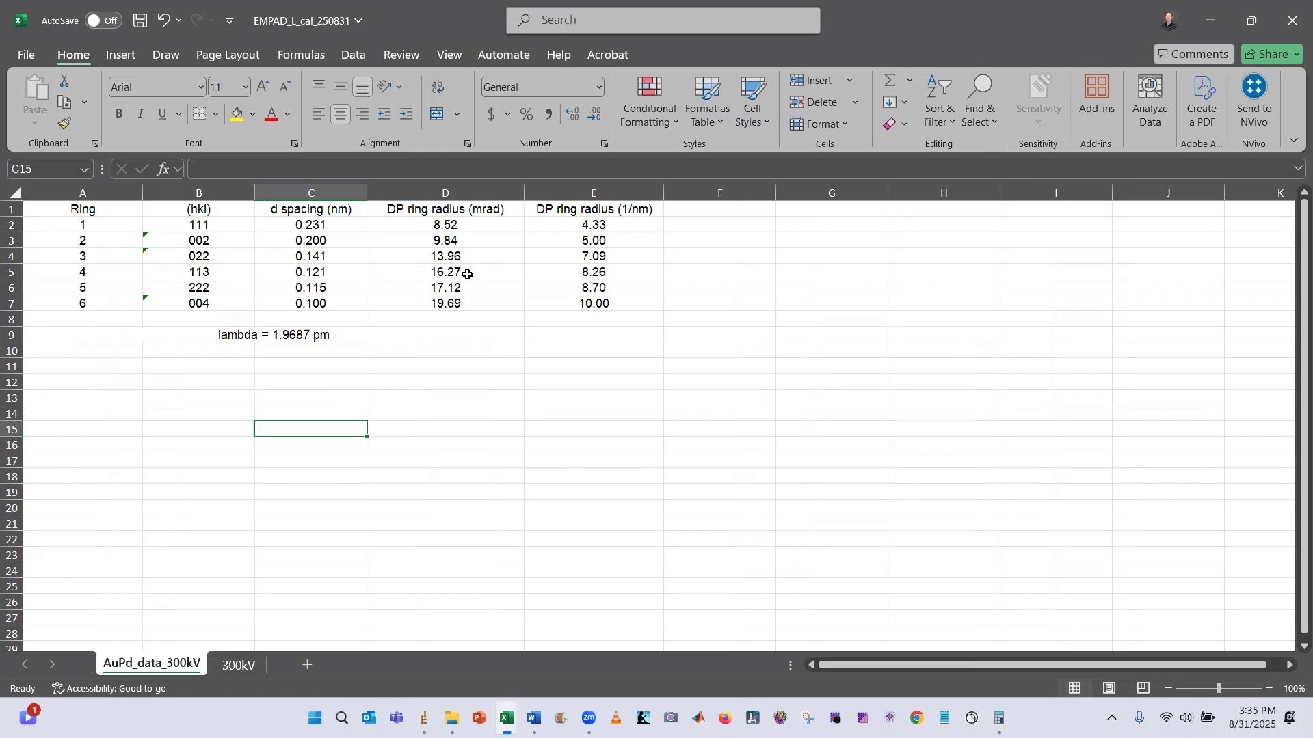
left_click(998, 718)
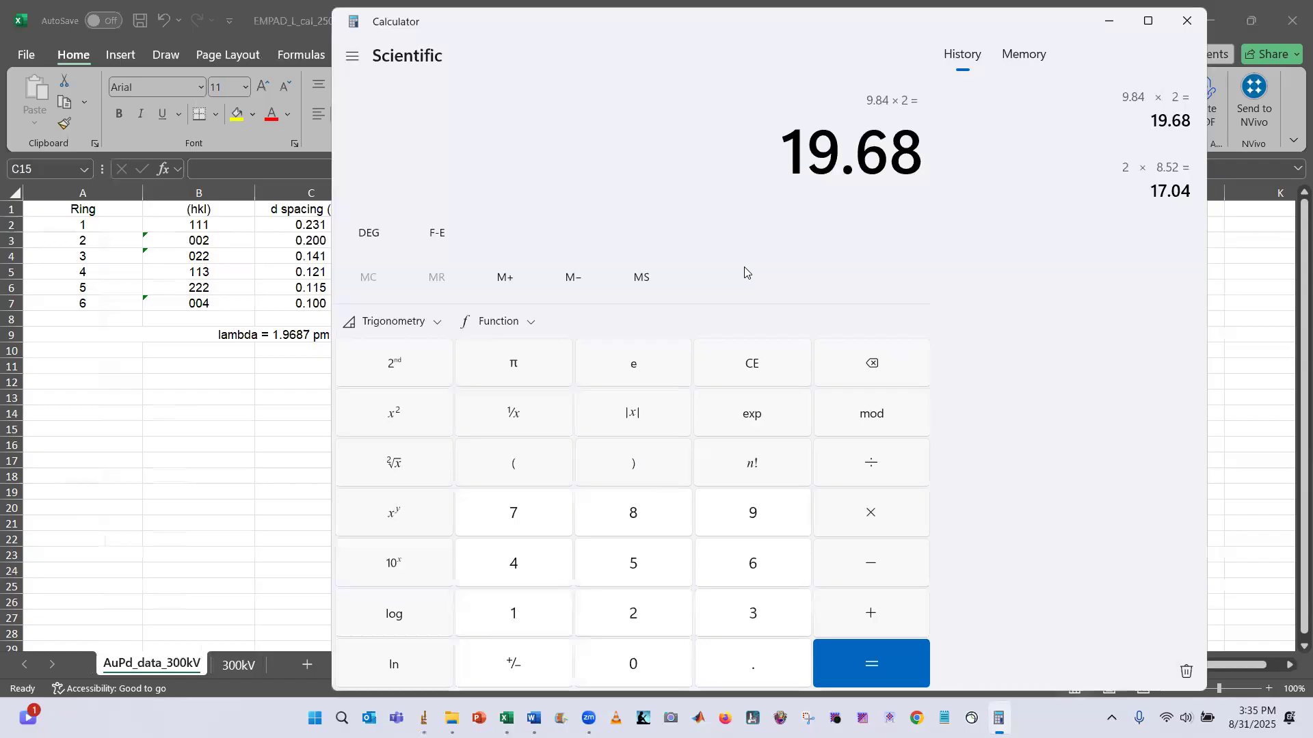
key("Escape")
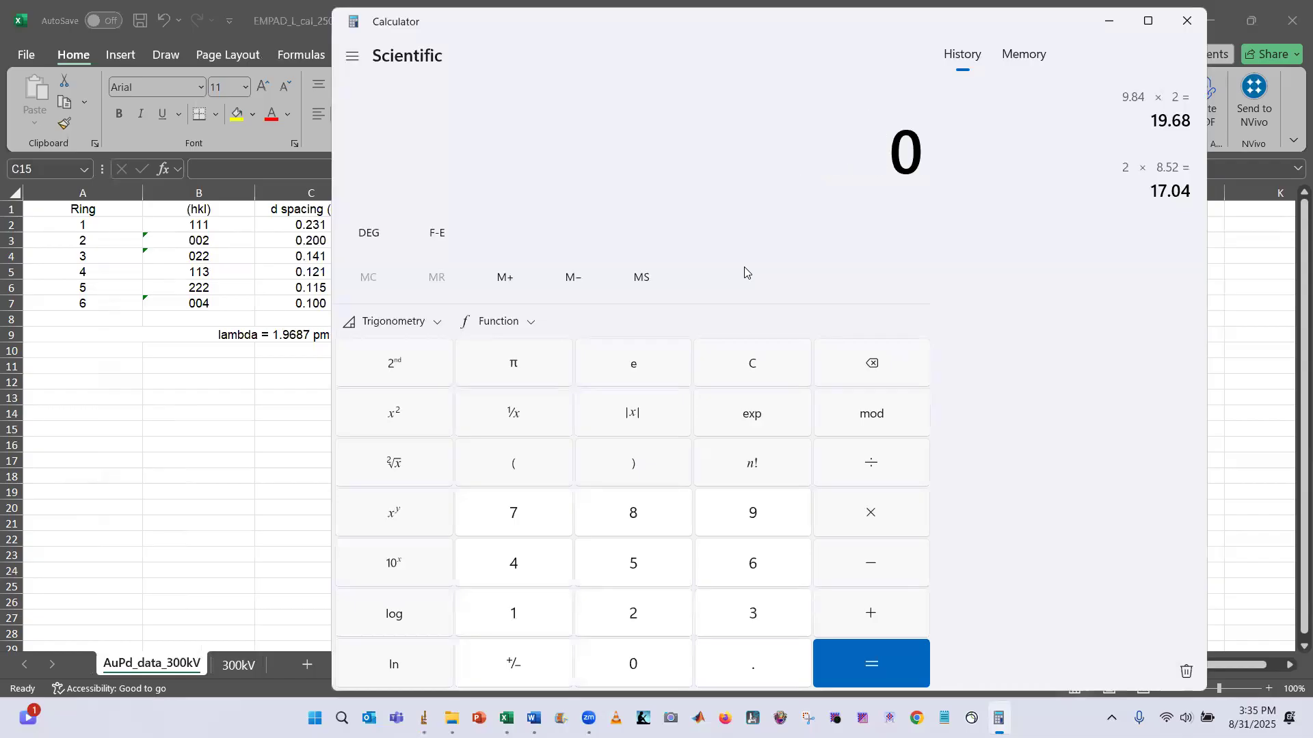
type("16.2")
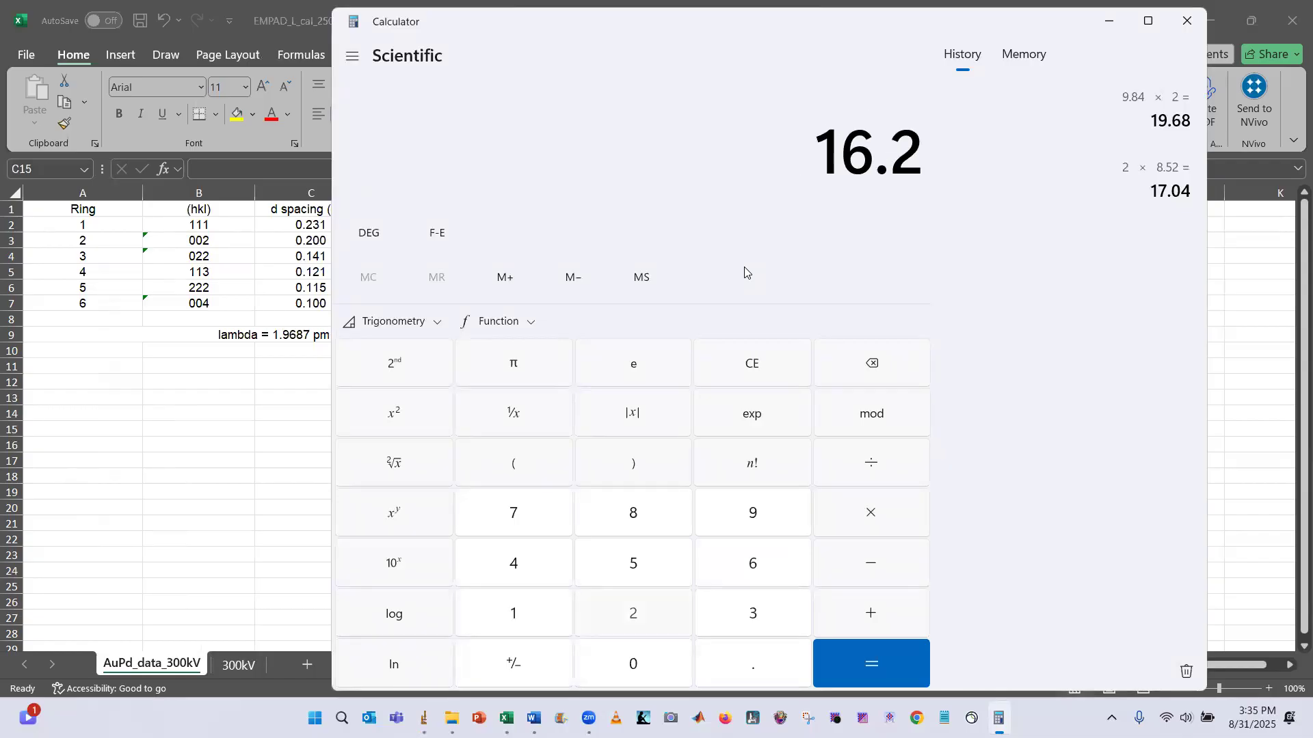
type("7*2")
key("Return")
Set the scale for the drawn line to a known distance of 32.54 with unit mrad
key("alt+Tab")
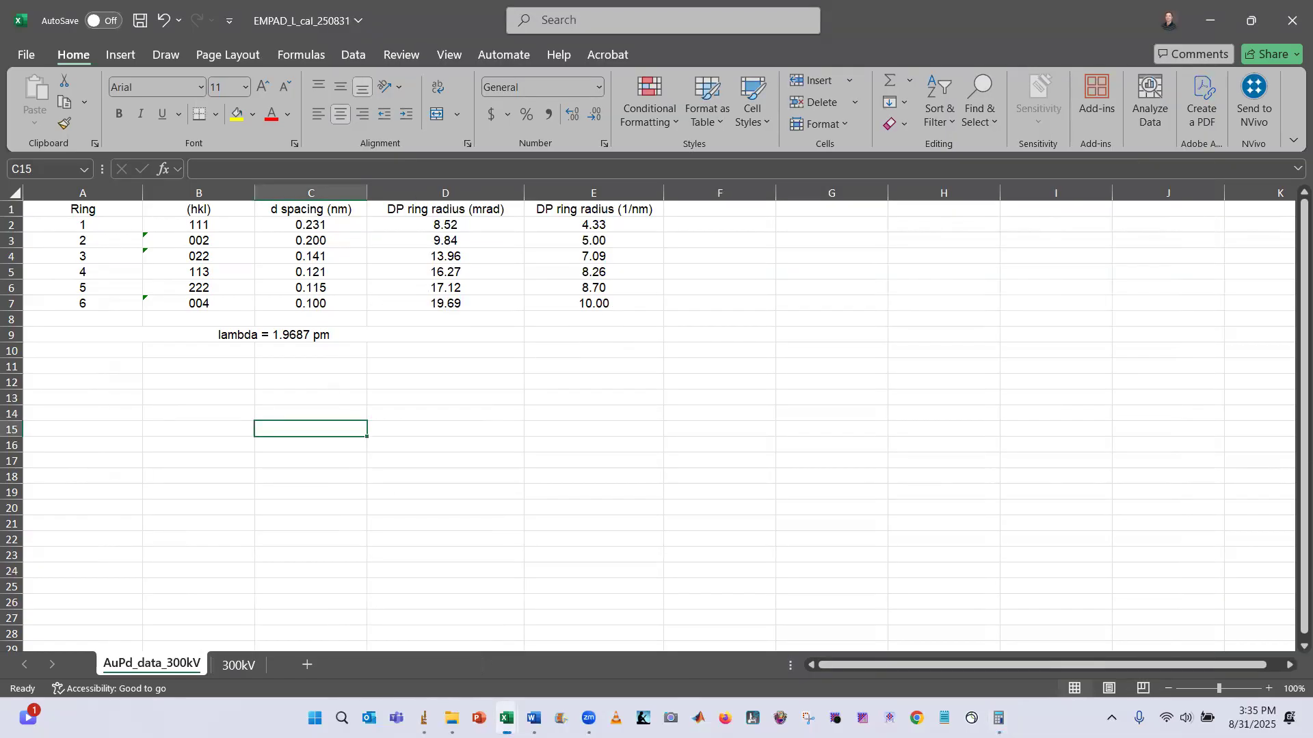
key("alt+Tab")
mouse_move(423, 718)
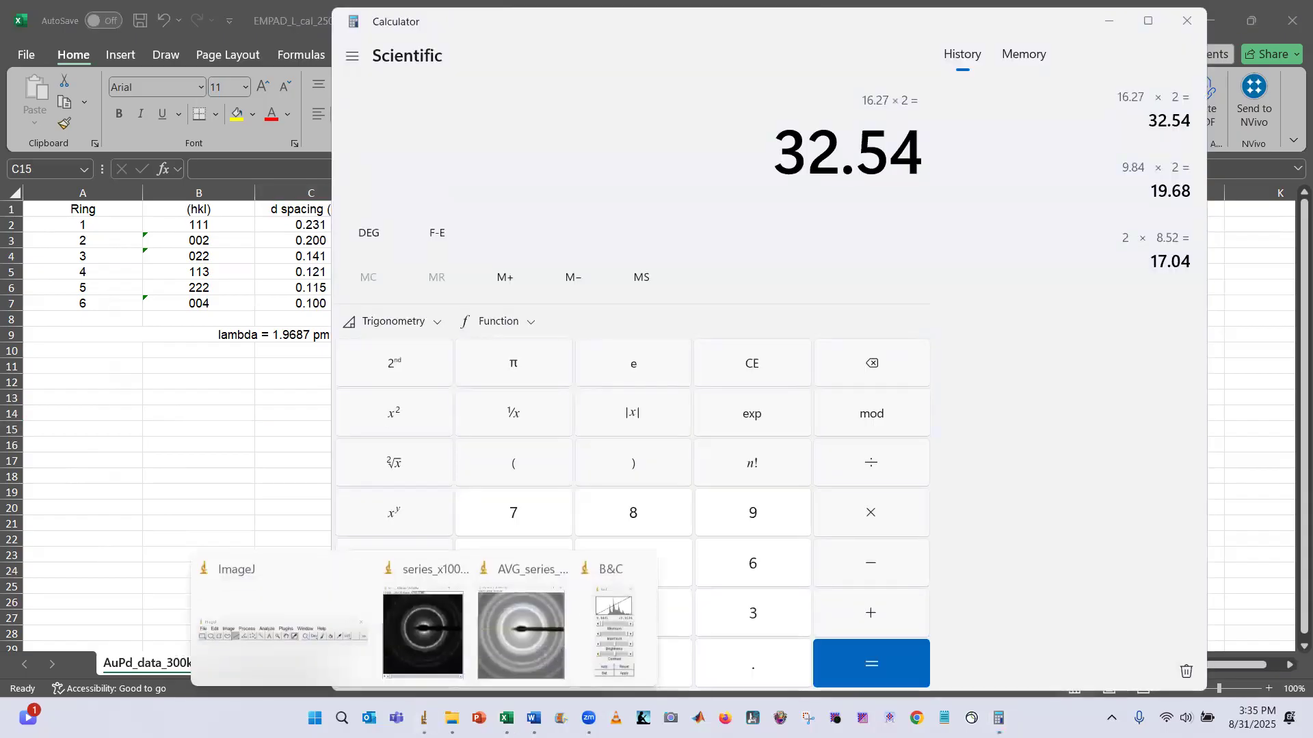
left_click(517, 630)
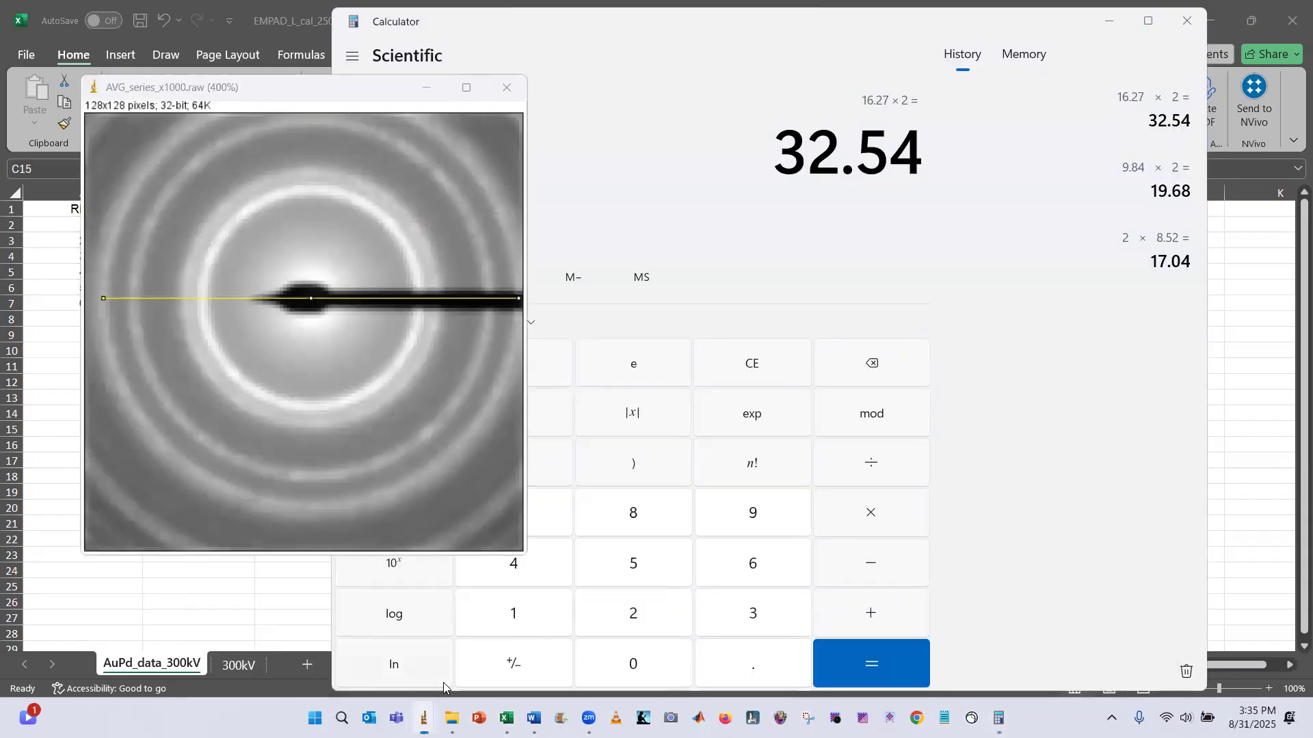
key("alt+Tab")
key("Tab")
key("Tab")
key("Tab")
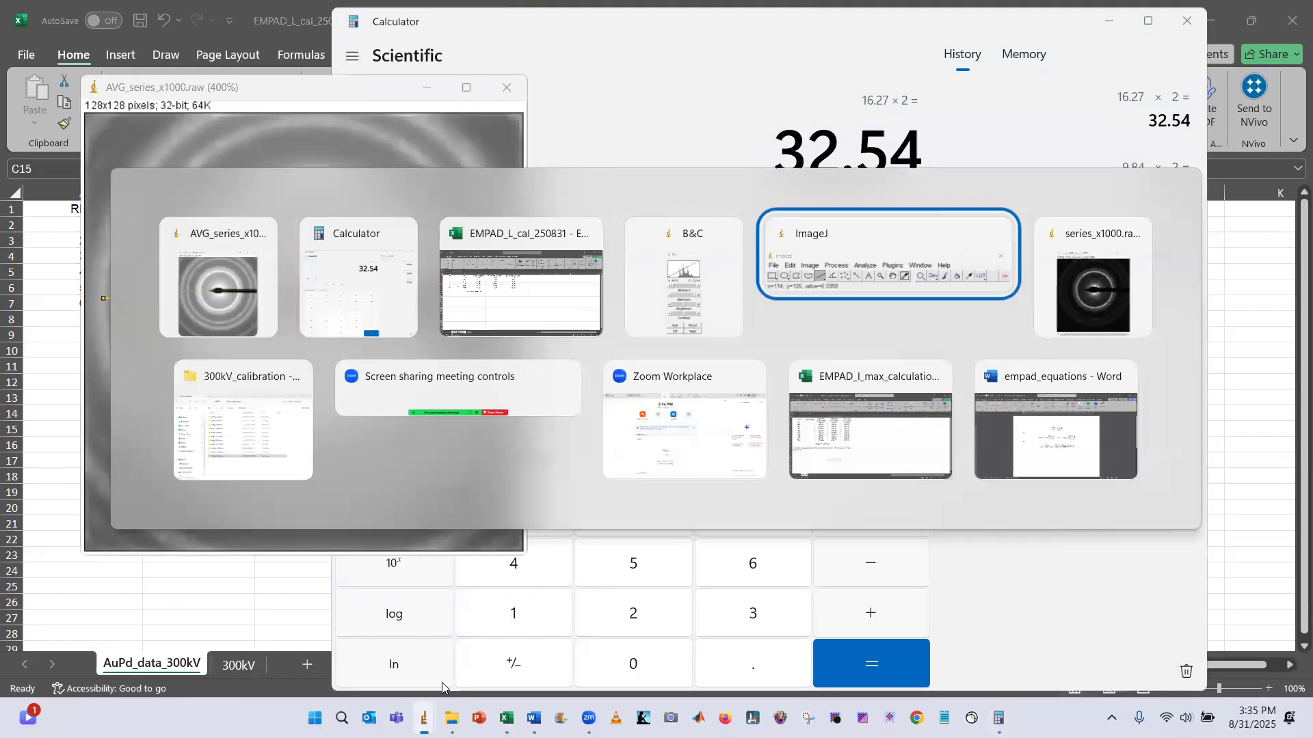
left_click(931, 226)
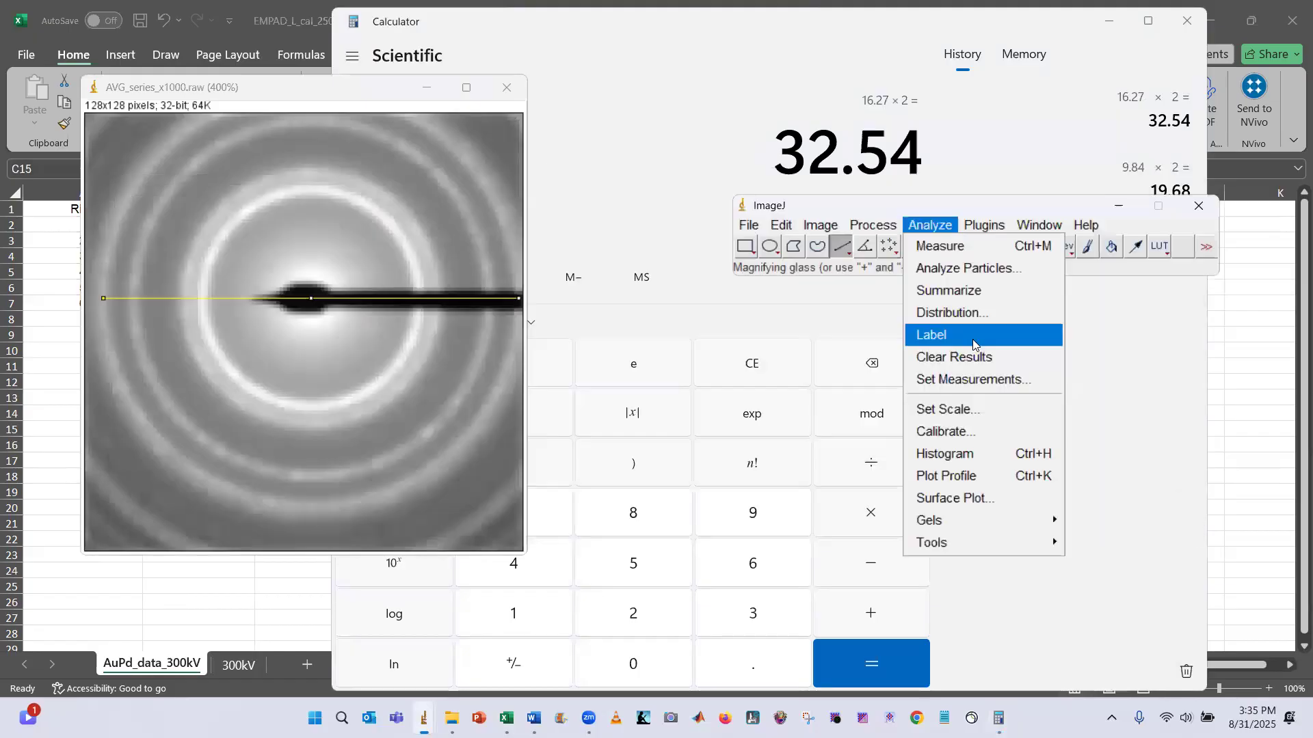
left_click(974, 408)
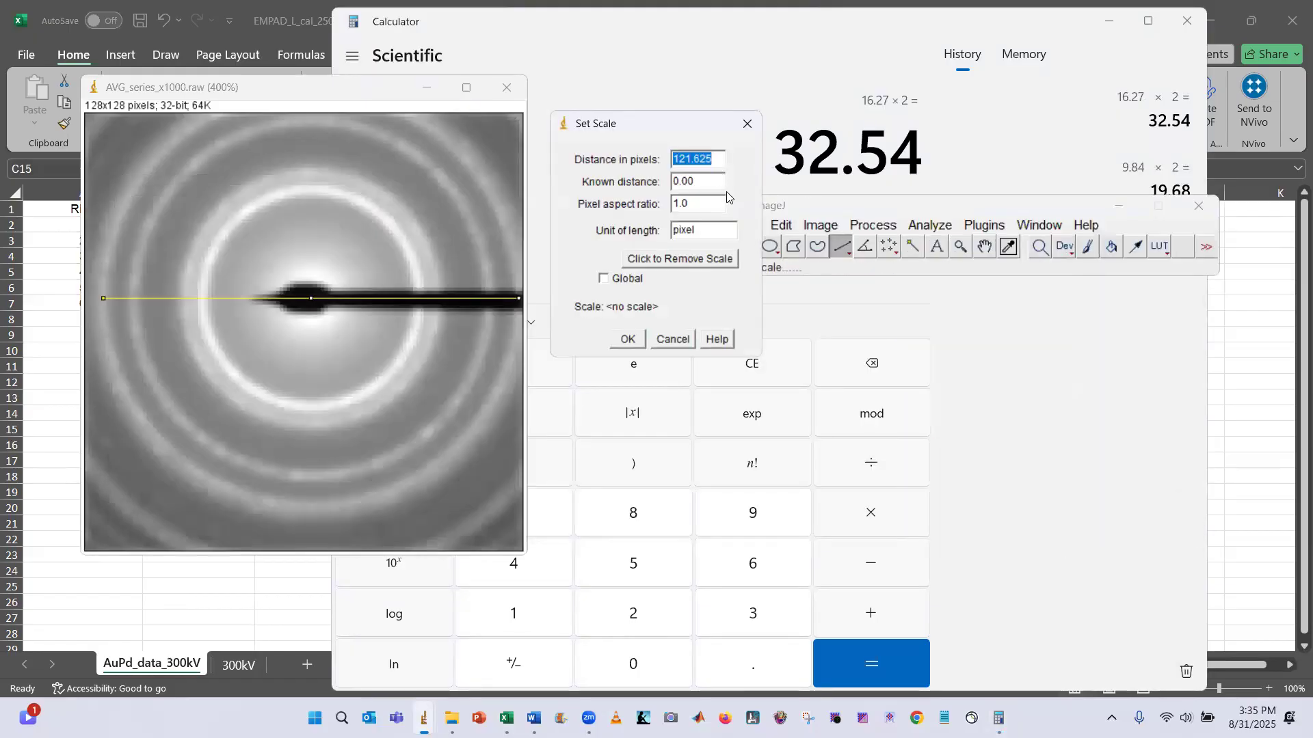
left_click(710, 189)
type("32.55")
key("BackSpace")
type("4")
key("Tab")
key("Tab")
type("mra")
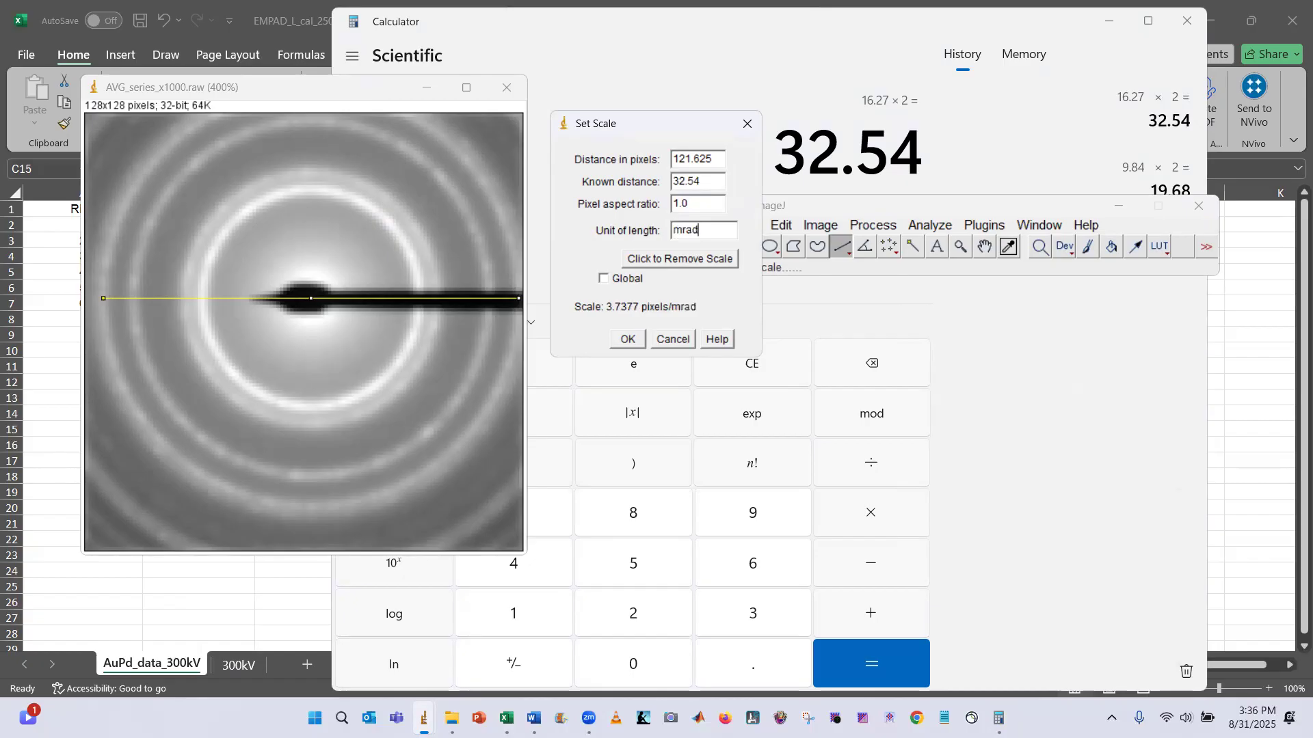
left_click(628, 339)
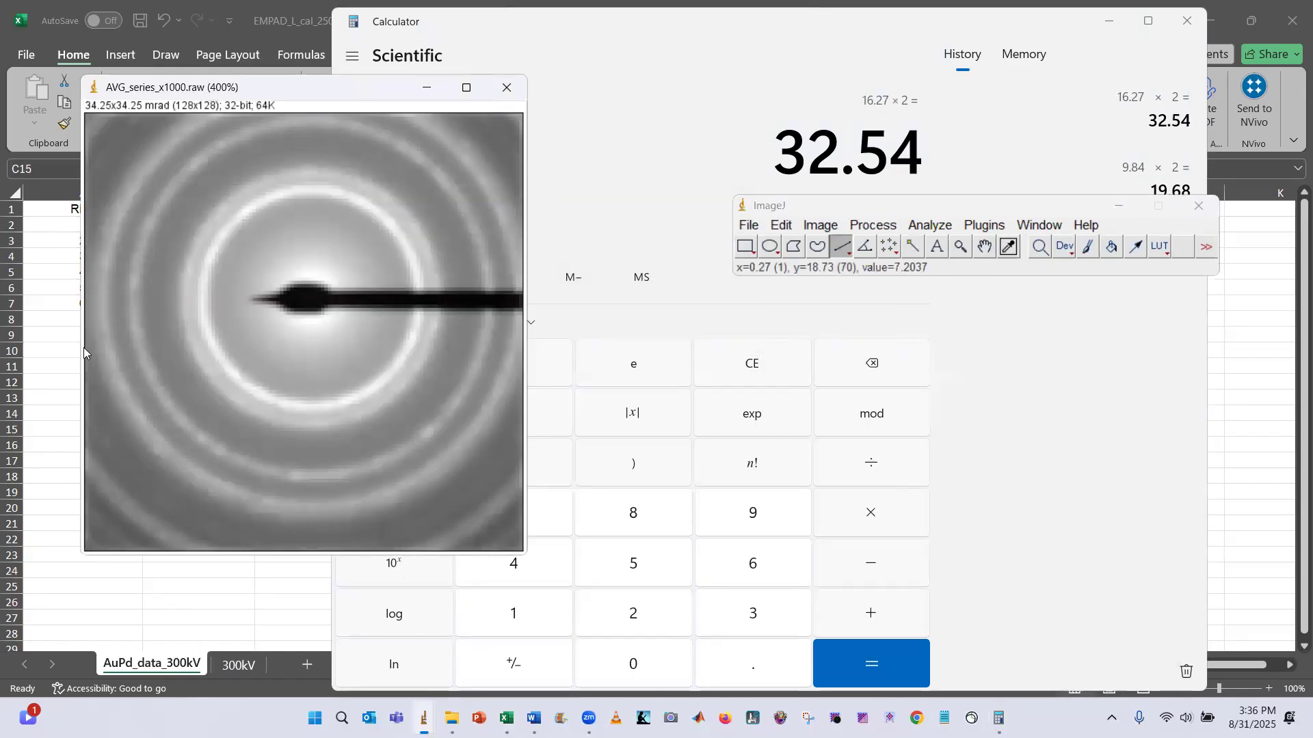
Enter 34.25 as the FOV (mrad) for the 1150 mm camera length on the 300kV sheet
left_click(61, 333)
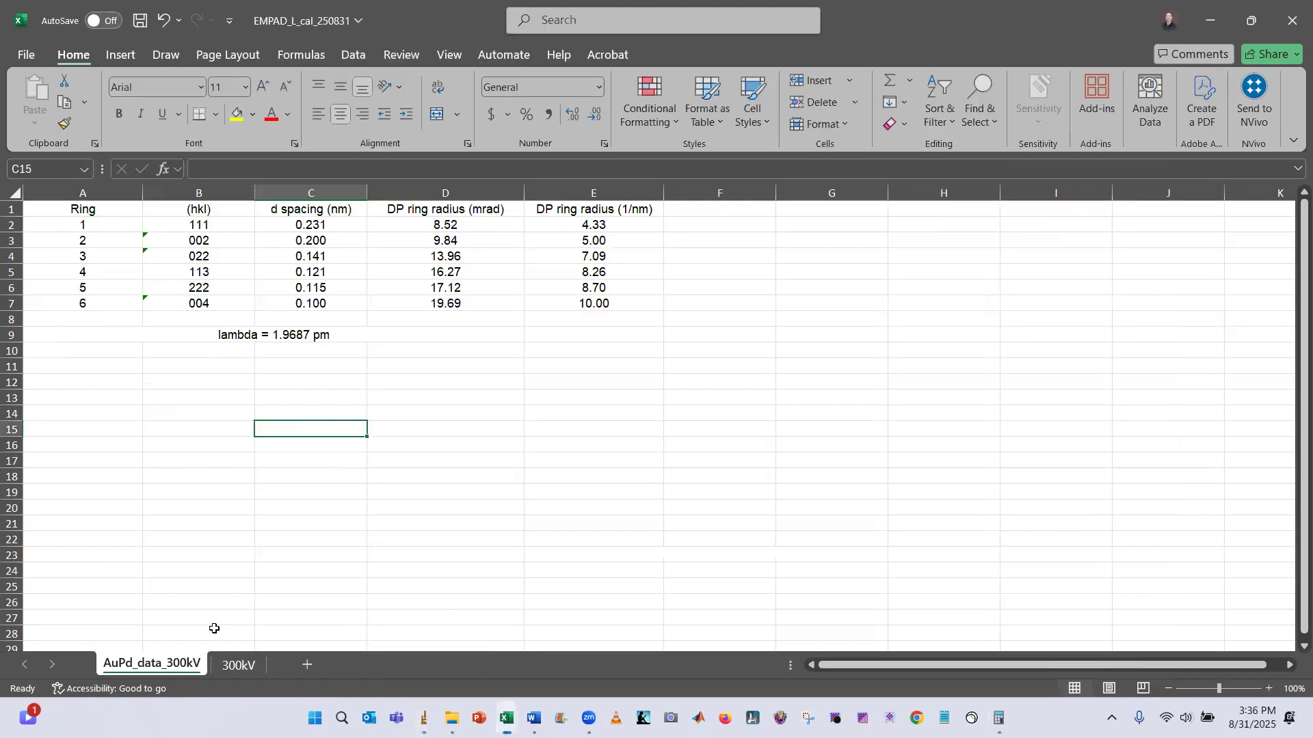
left_click(232, 667)
left_click(139, 322)
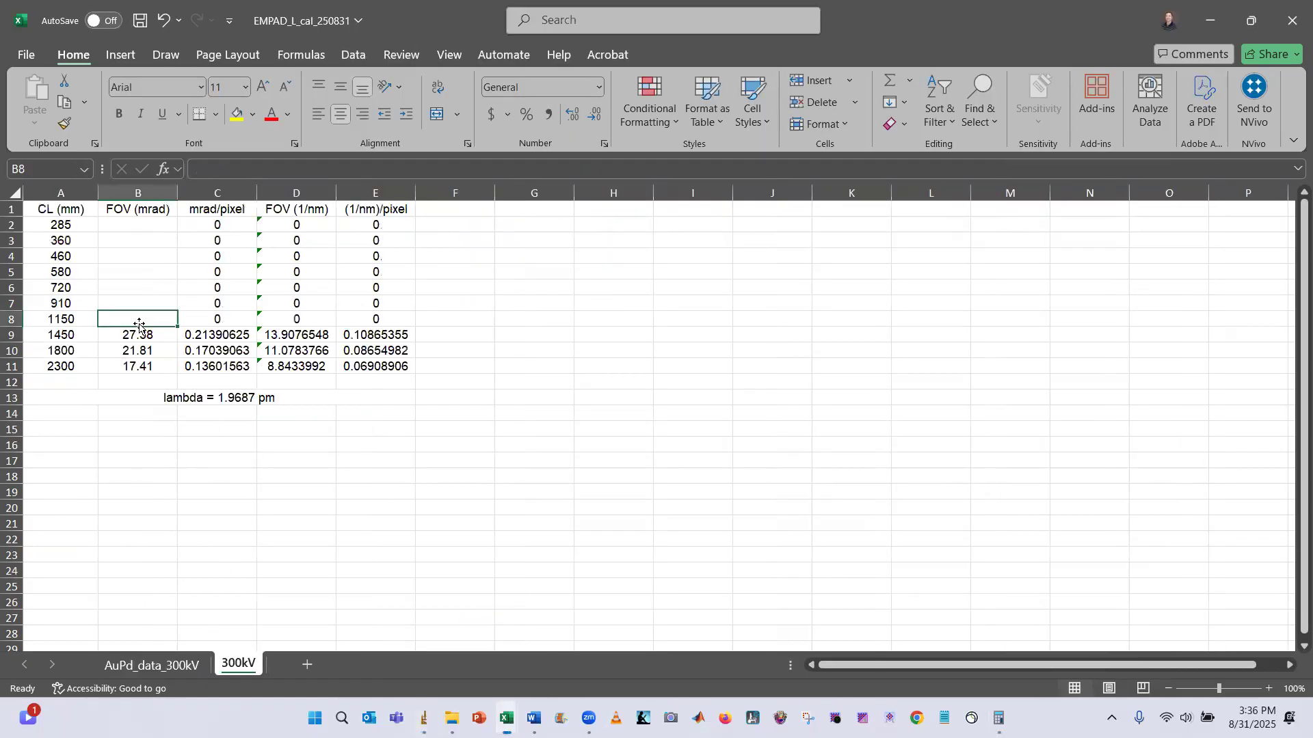
type("34.25")
key("Return")
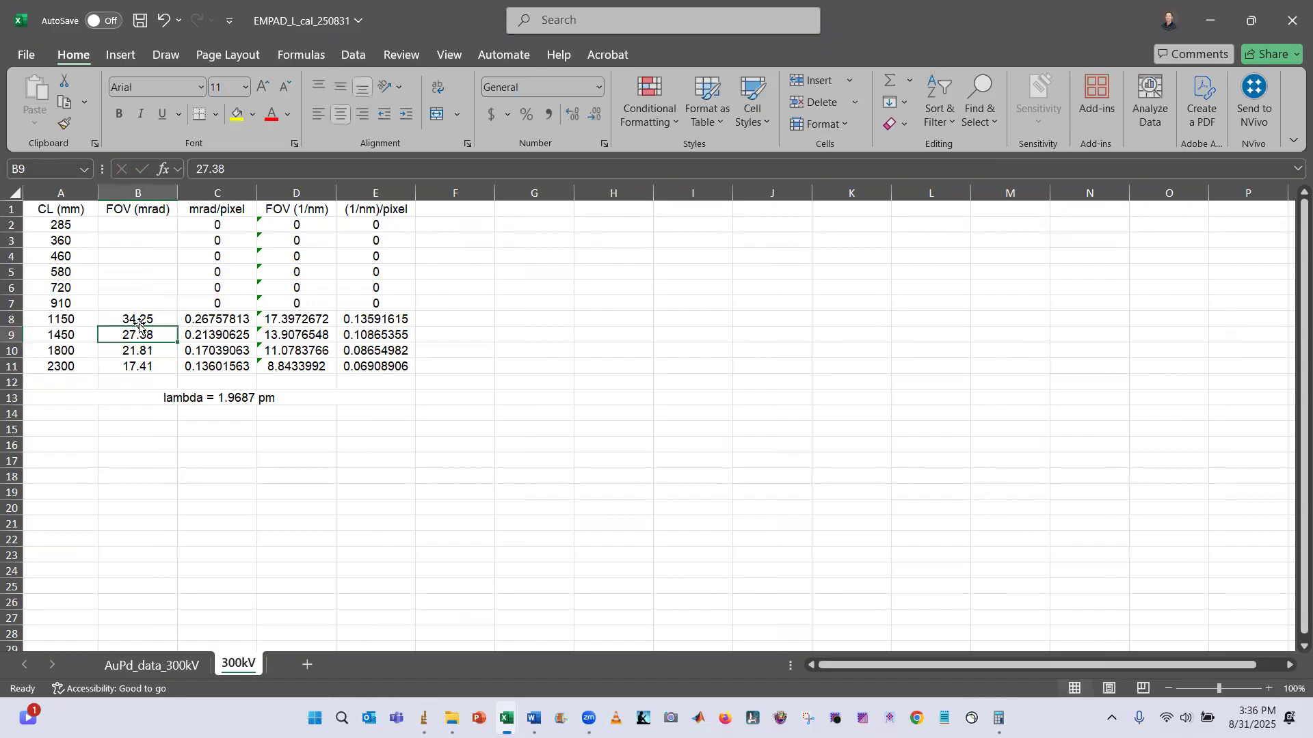
Save the calibrated image as a TIFF named AVG_series_x1000_calibrated in the AuPd_L=1150mm folder, replacing the existing file, and close it
key("alt+Tab")
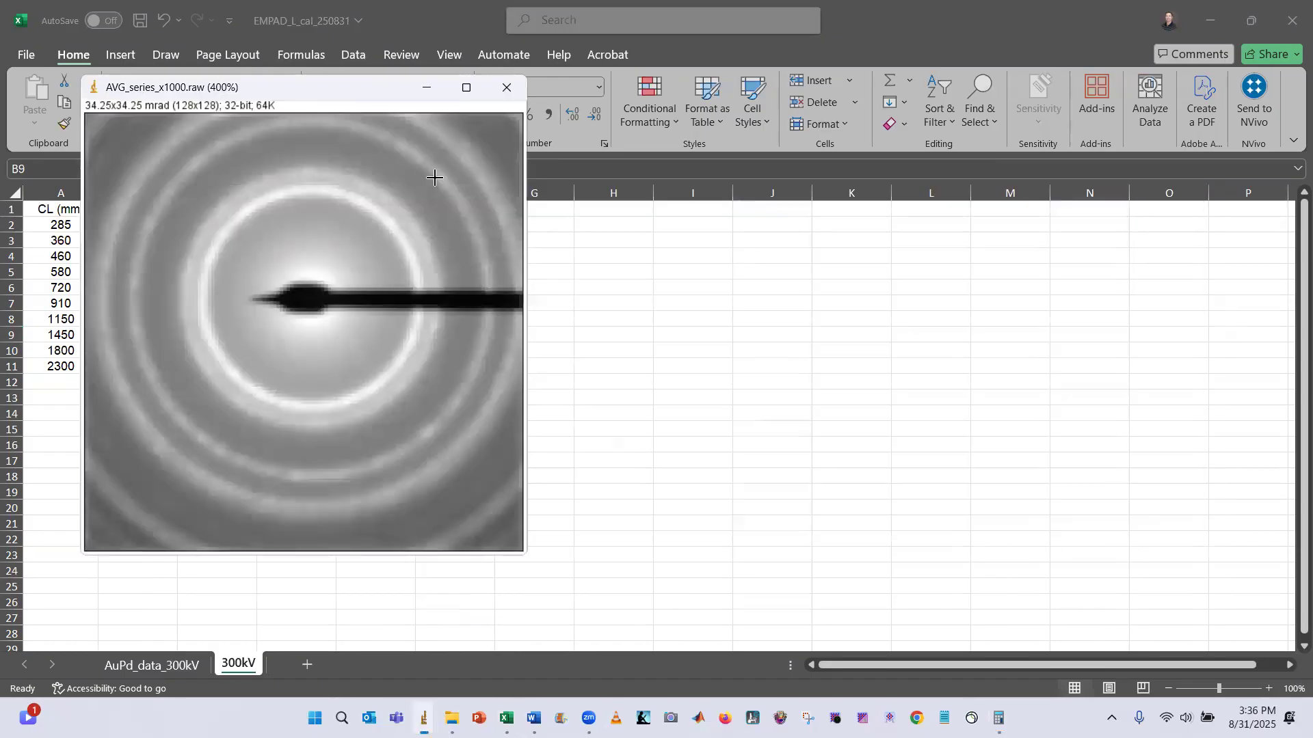
key("ctrl+s")
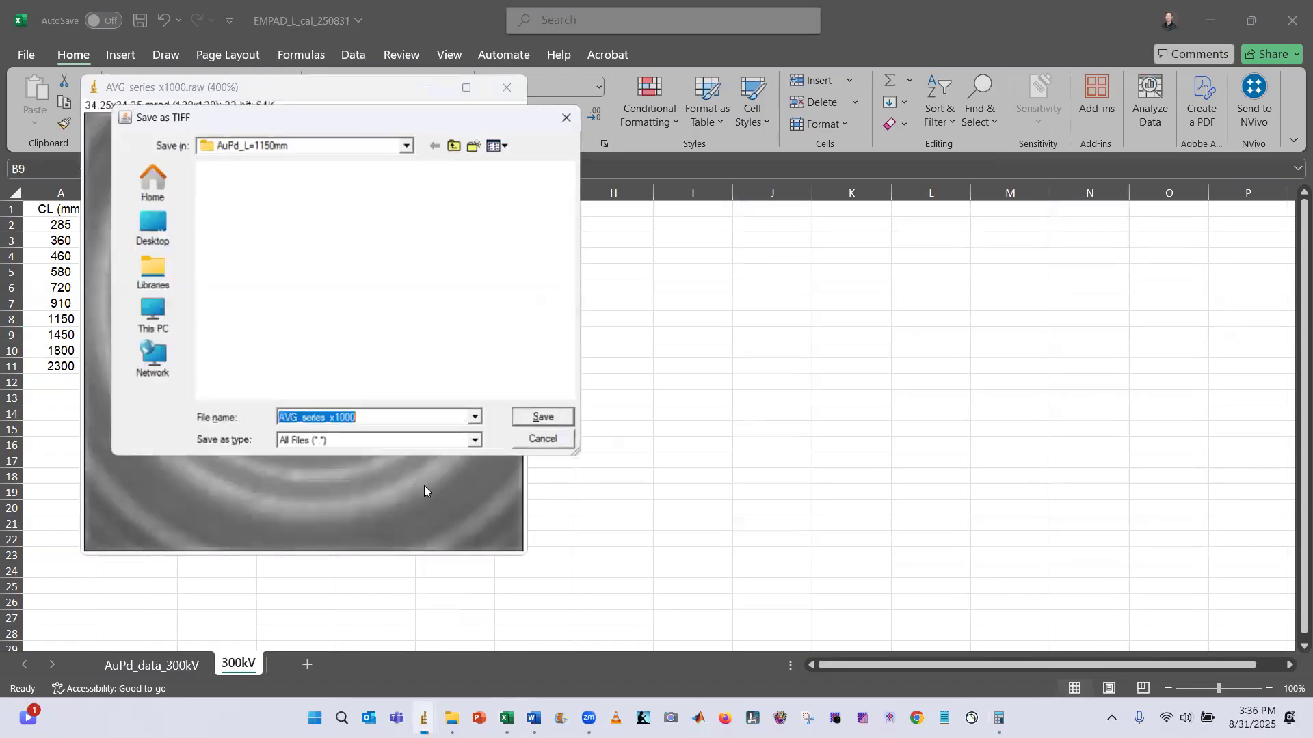
left_click(342, 212)
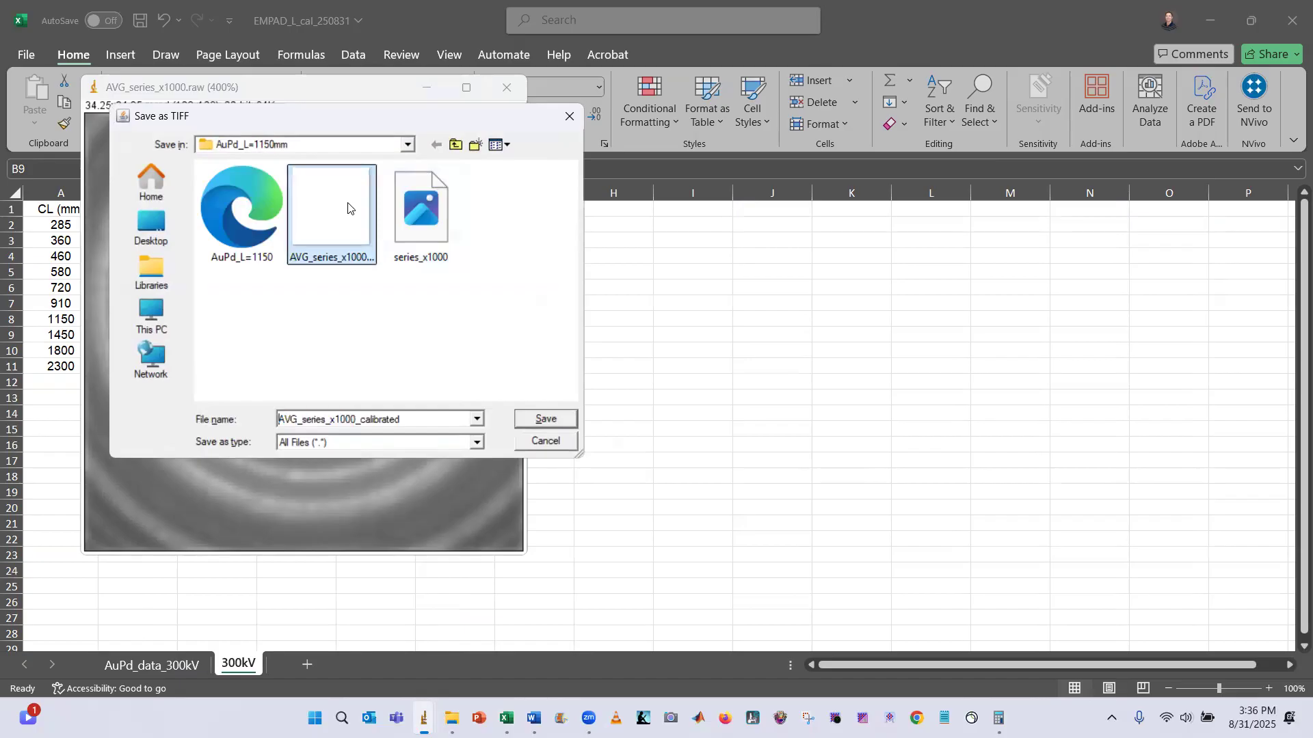
left_click(547, 418)
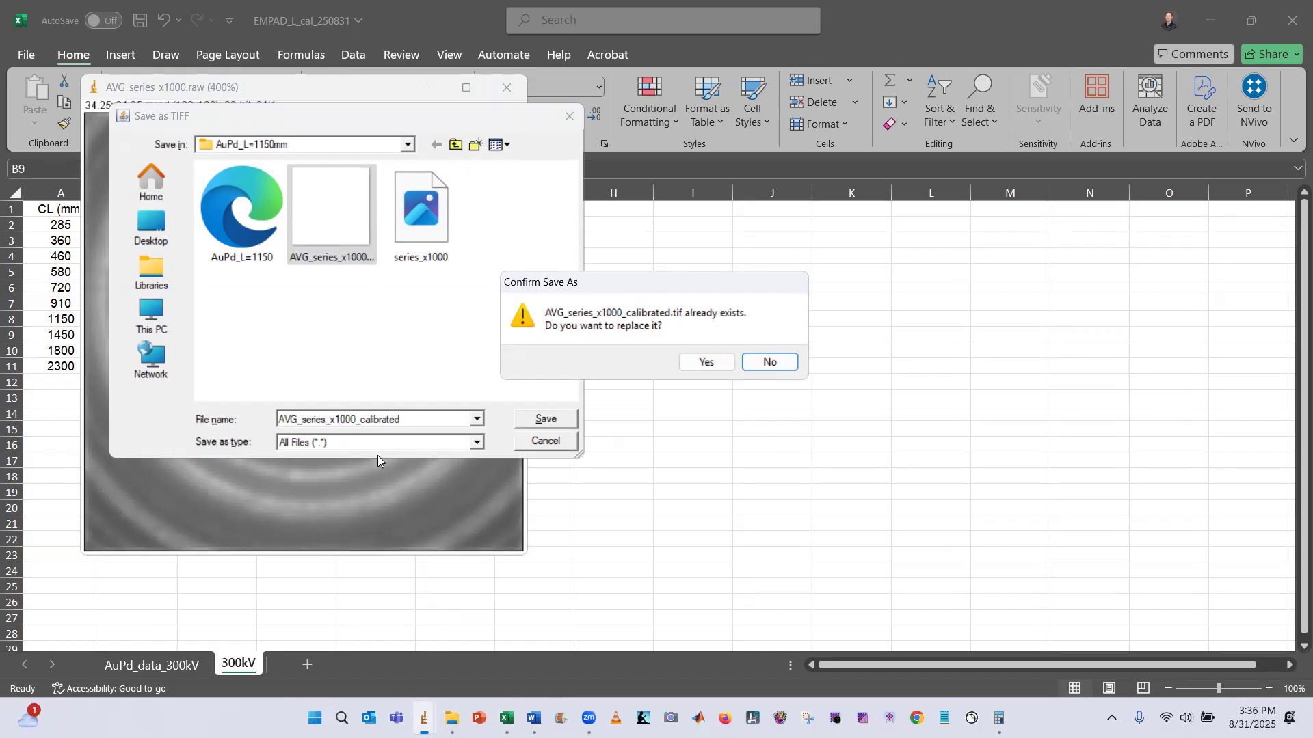
left_click(705, 363)
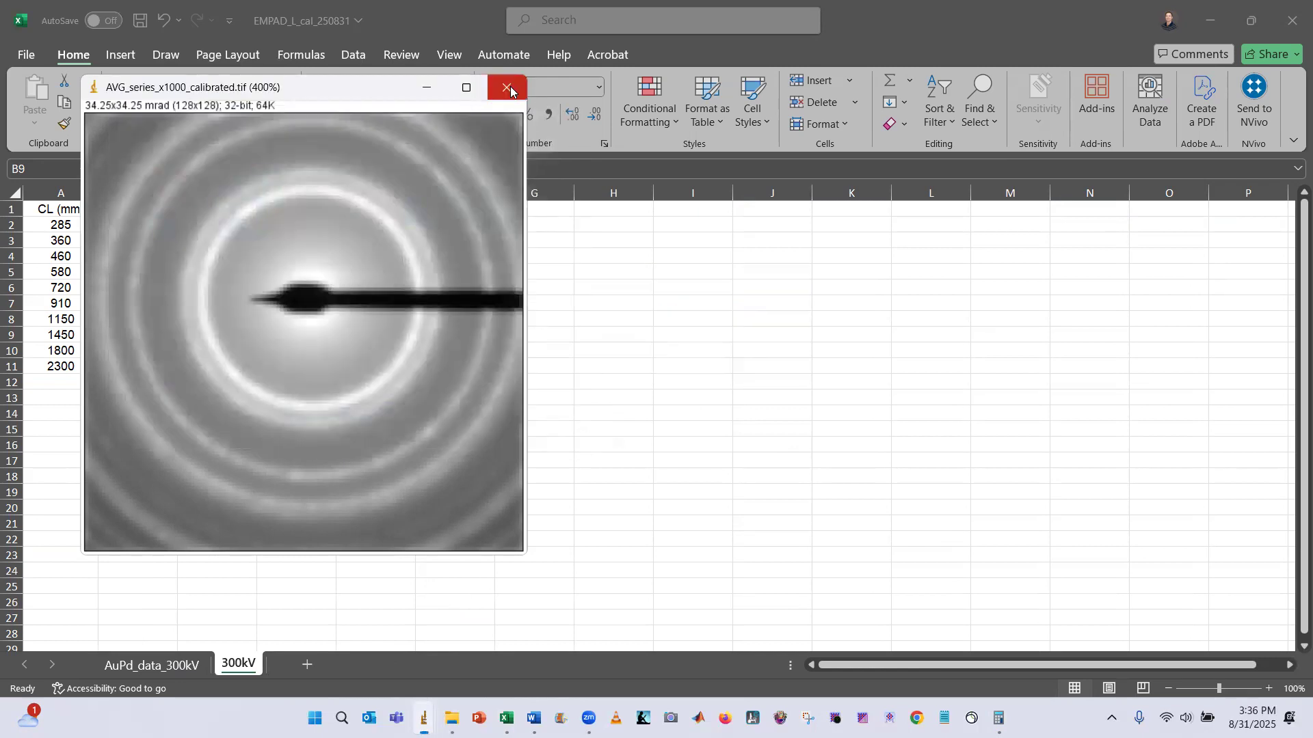
left_click(509, 92)
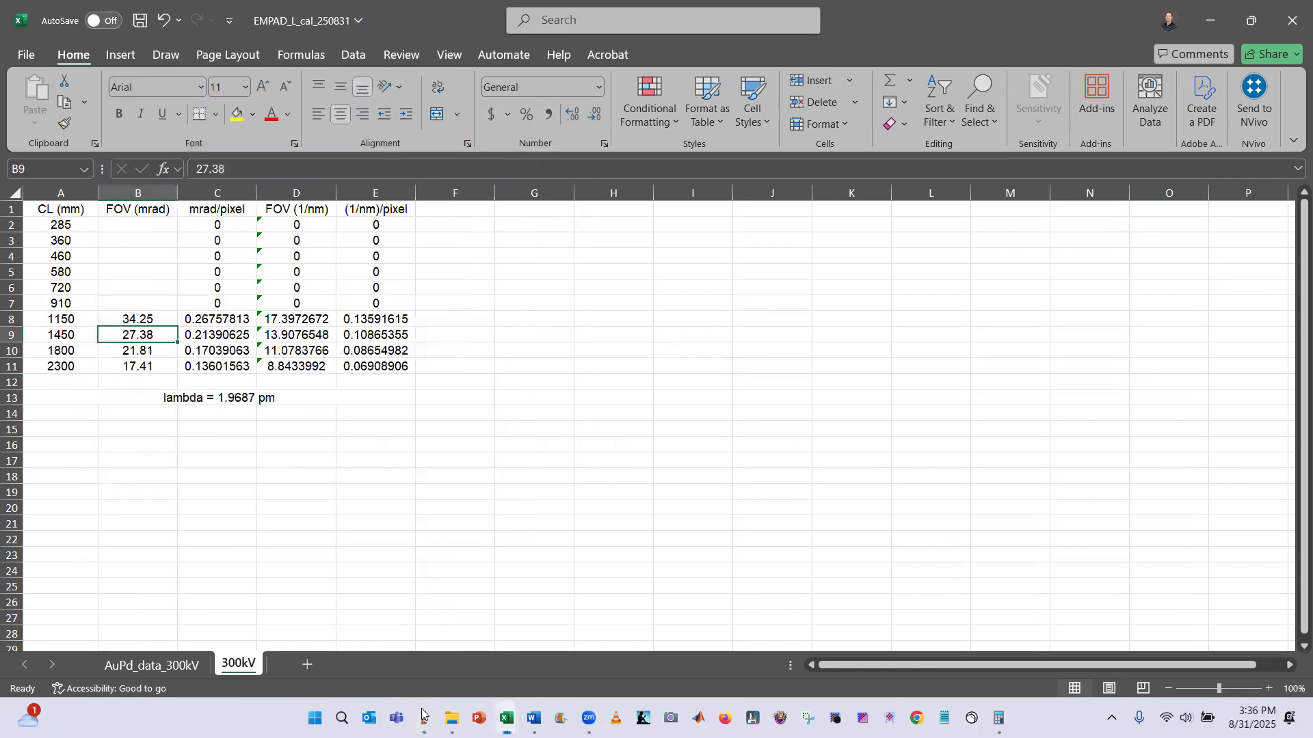
Open the raw import dialog in ImageJ and browse into the AuPd_L=910mm folder
mouse_move(451, 717)
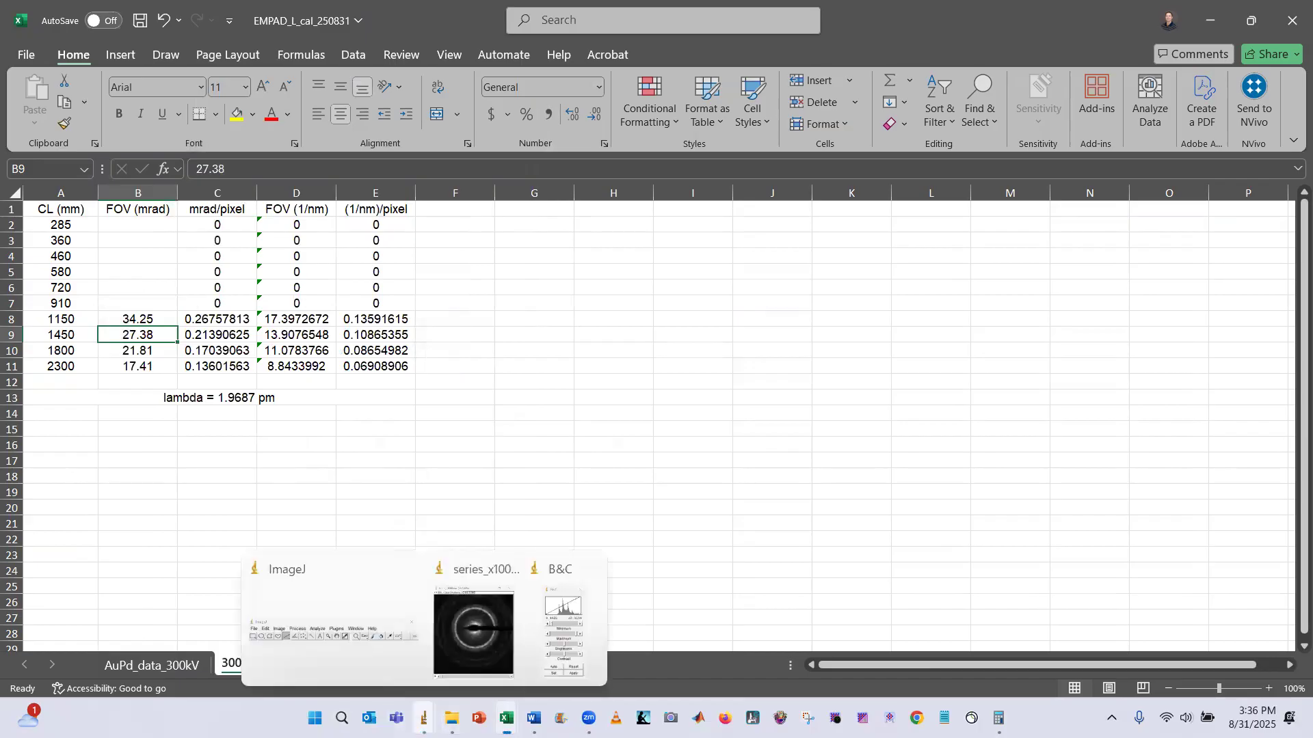
left_click(364, 650)
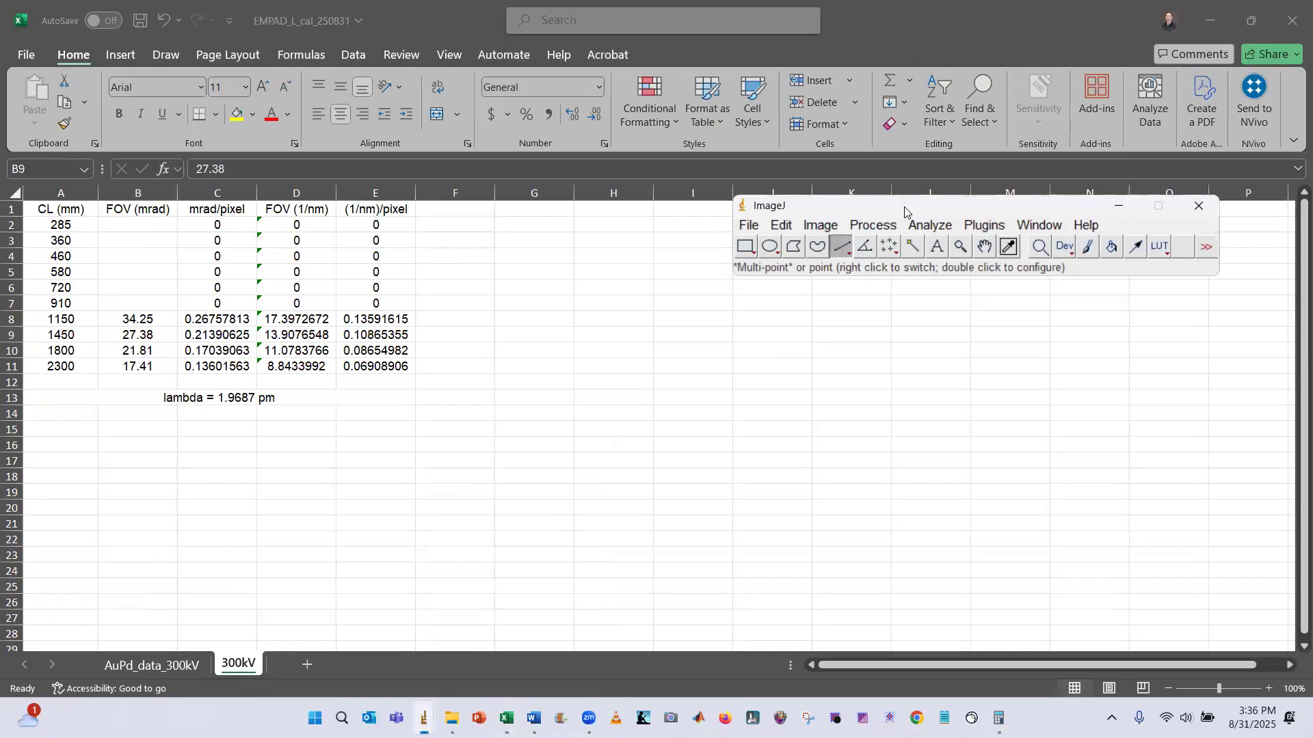
left_click_drag(905, 212, 877, 243)
left_click(718, 258)
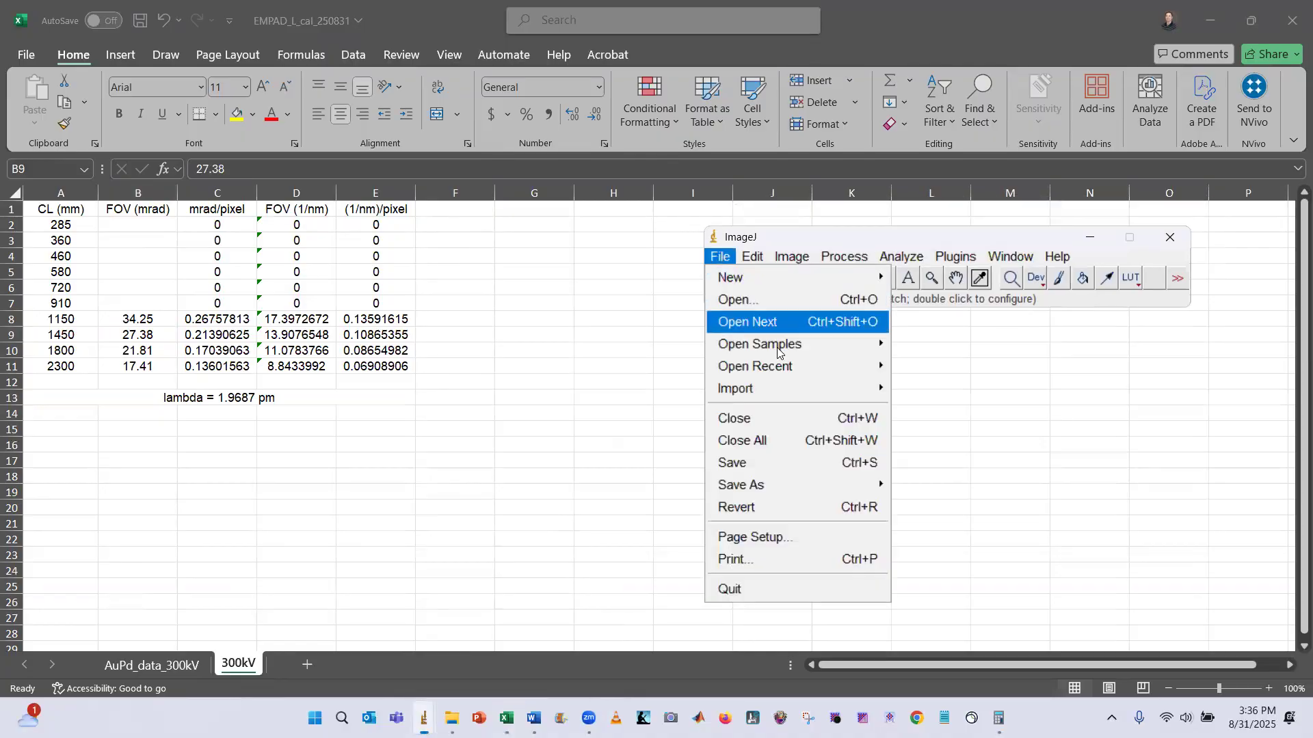
mouse_move(791, 387)
left_click(964, 411)
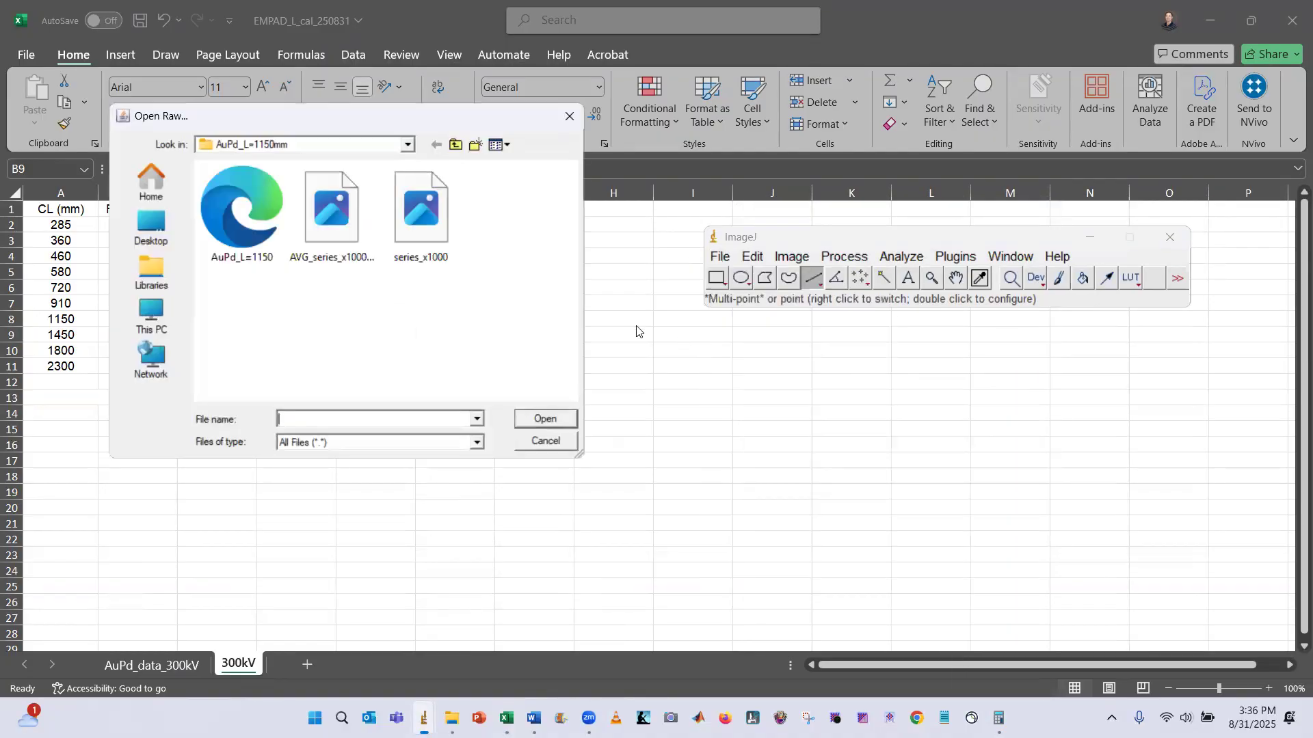
left_click(455, 144)
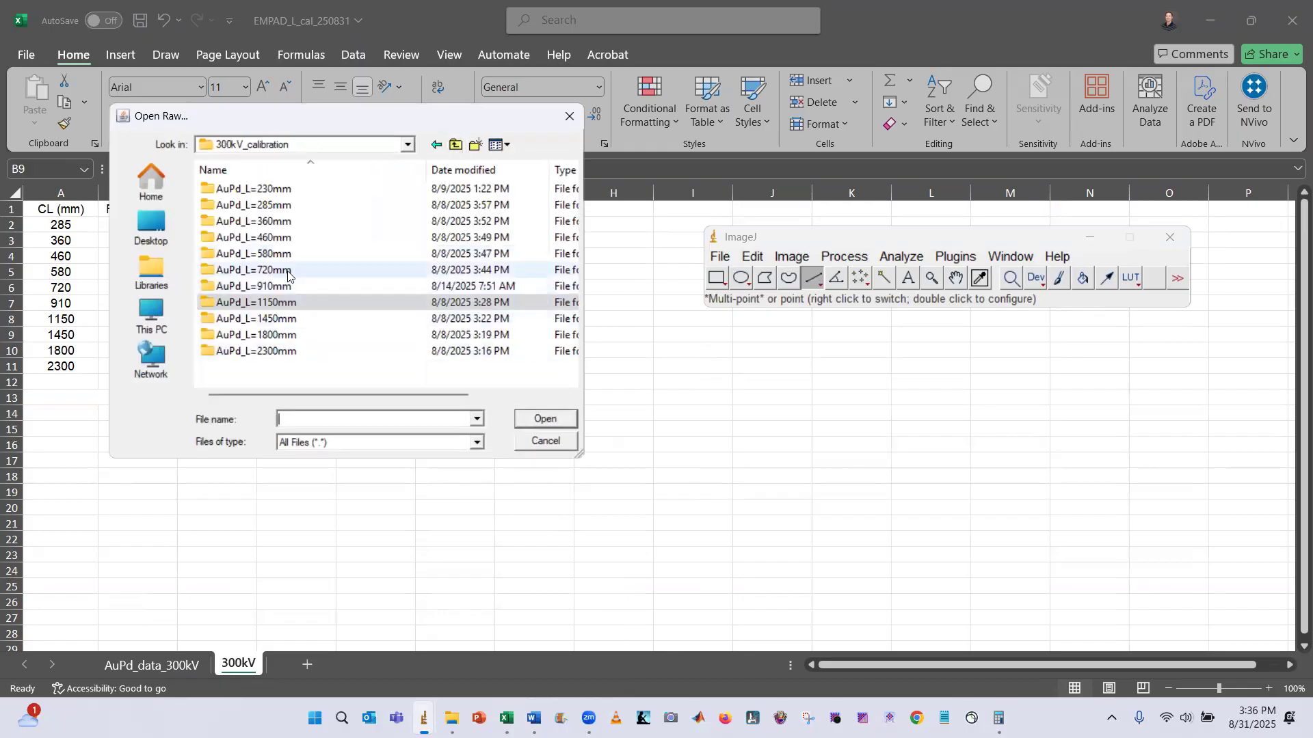
left_click(260, 287)
left_click(546, 419)
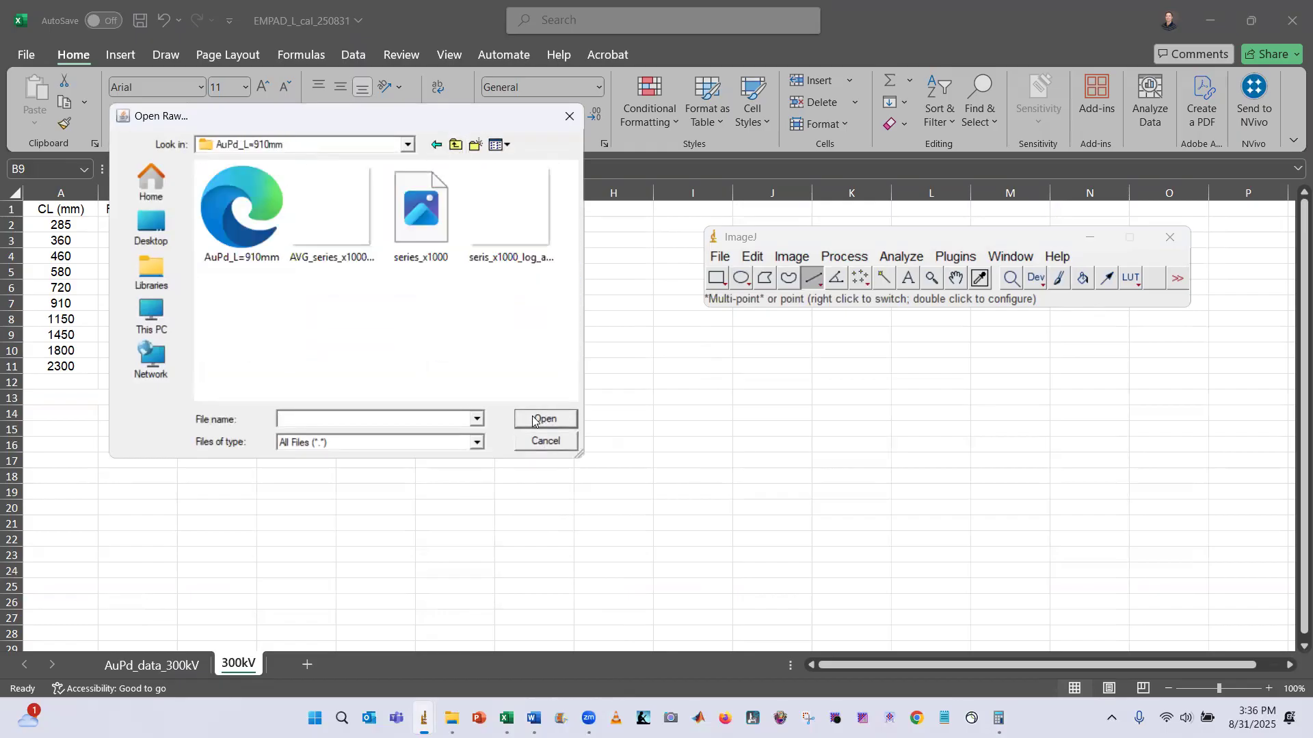
Import series_x1000 as a 32-bit Real, 128×128, 1000-image raw virtual stack
left_click(510, 217)
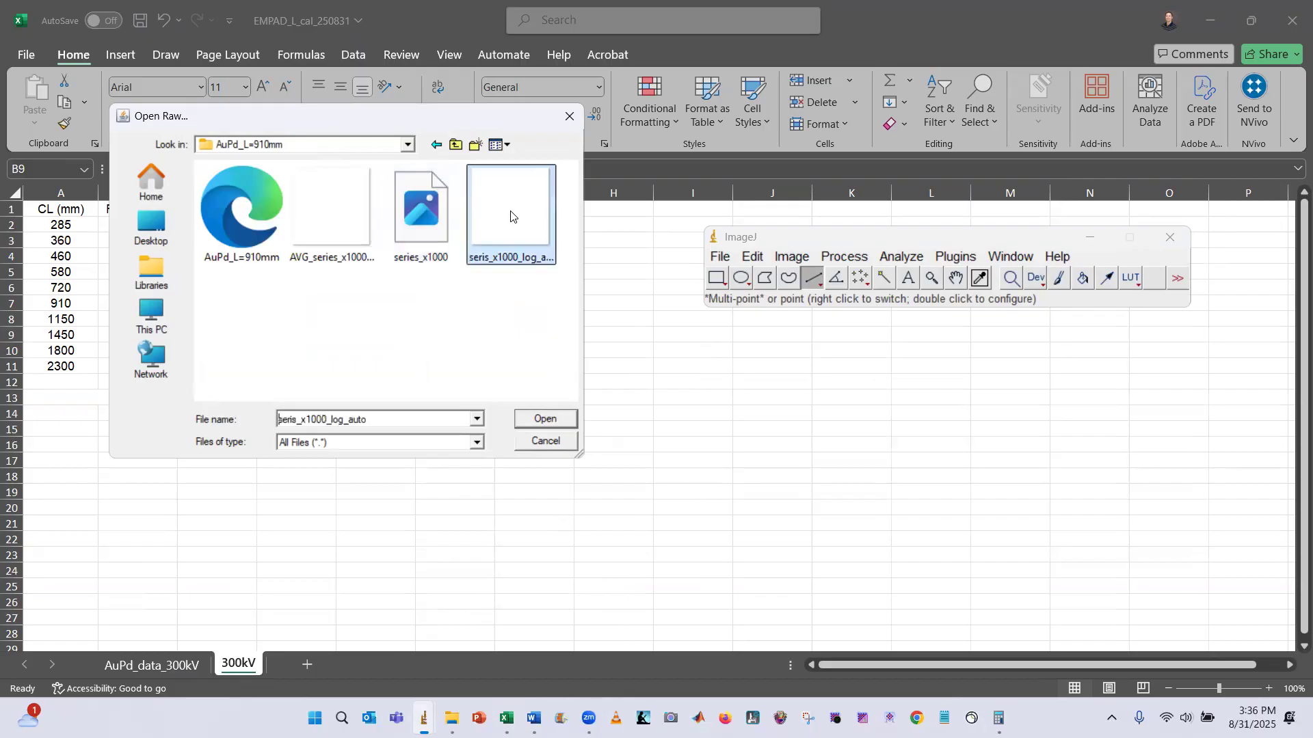
left_click(343, 231)
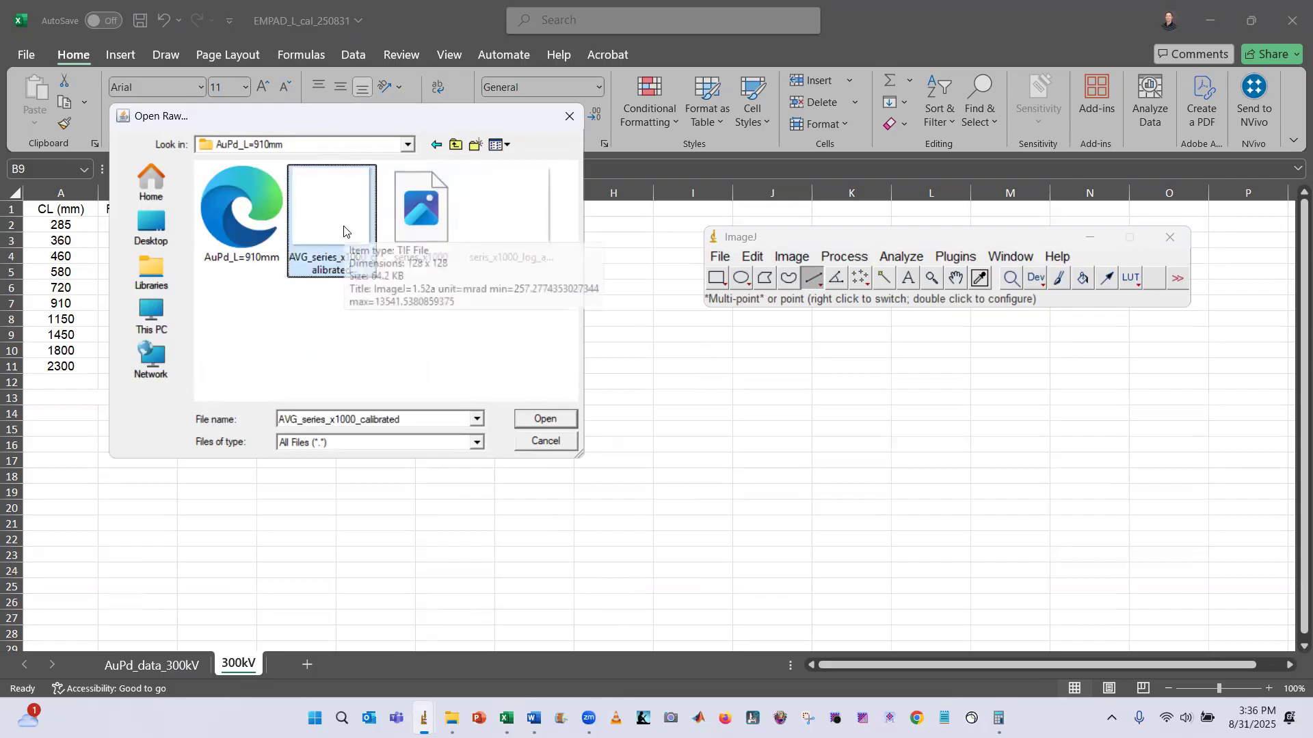
left_click(511, 219)
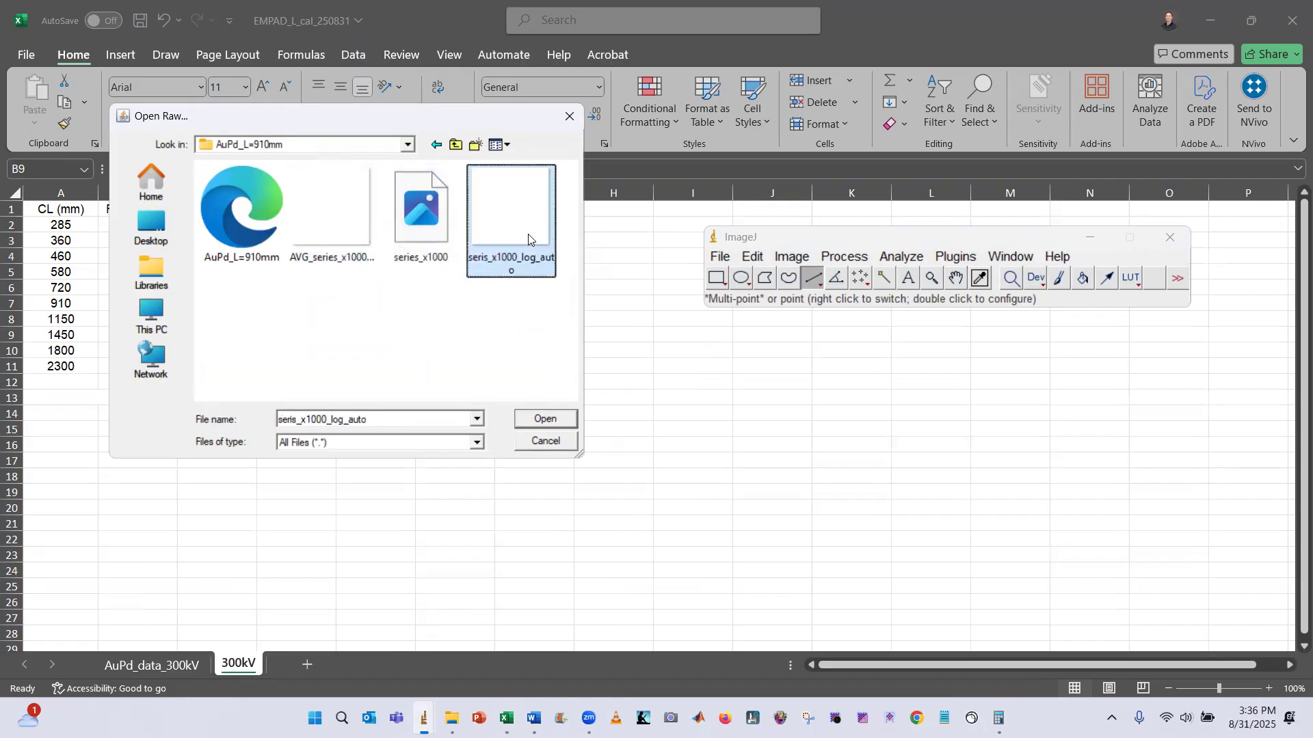
left_click(431, 243)
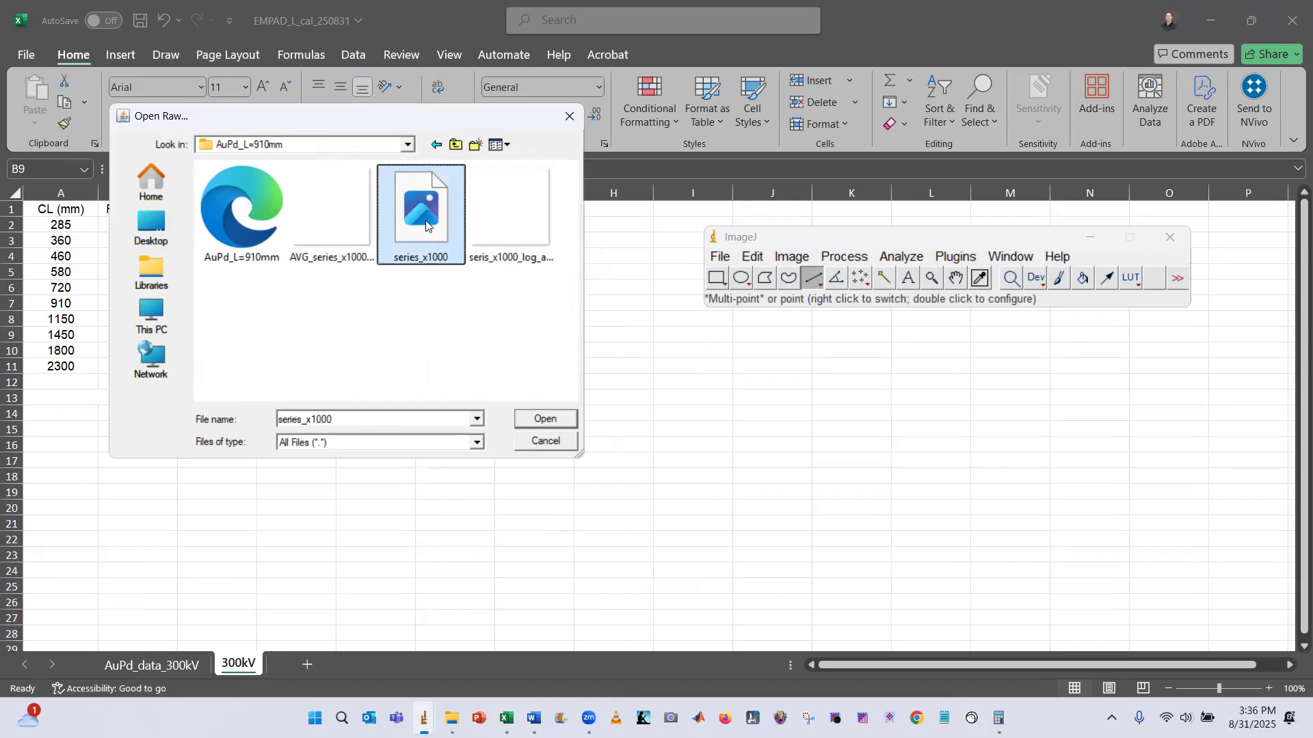
left_click(546, 419)
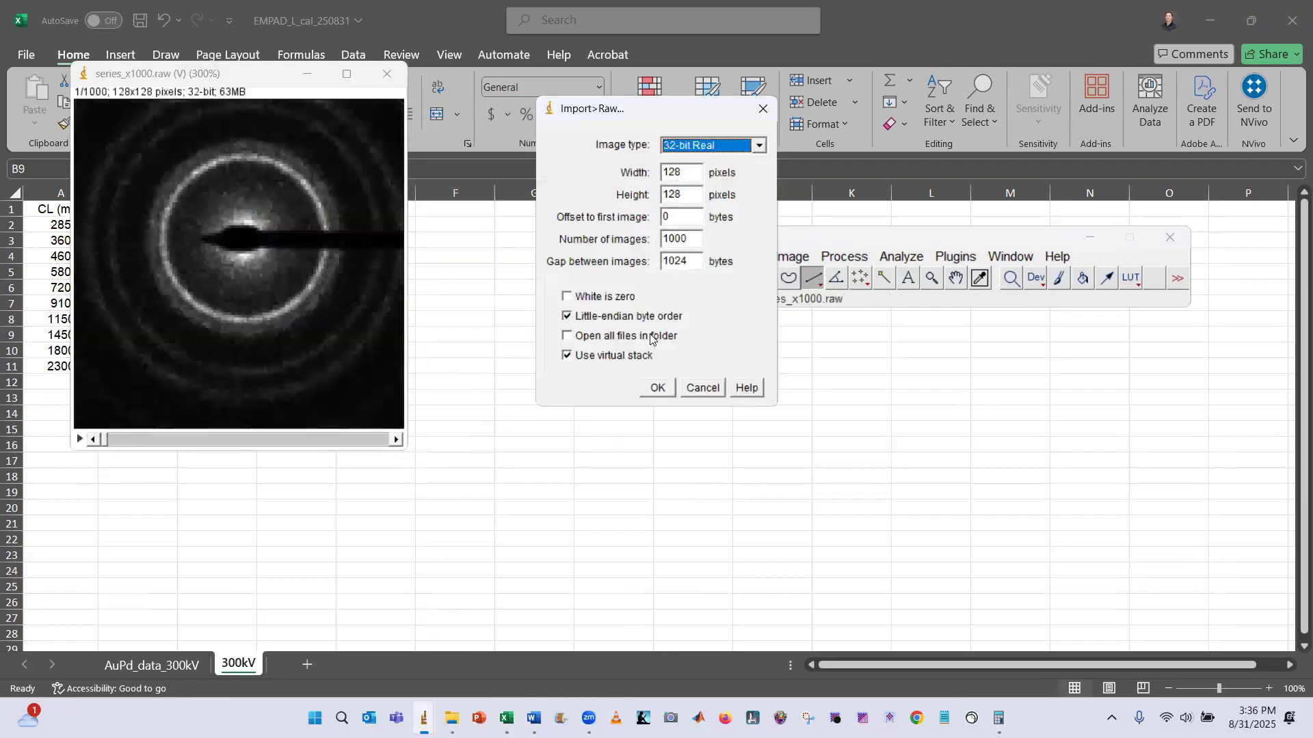
left_click(660, 388)
Zoom the imported stack window to 400%
left_click(387, 74)
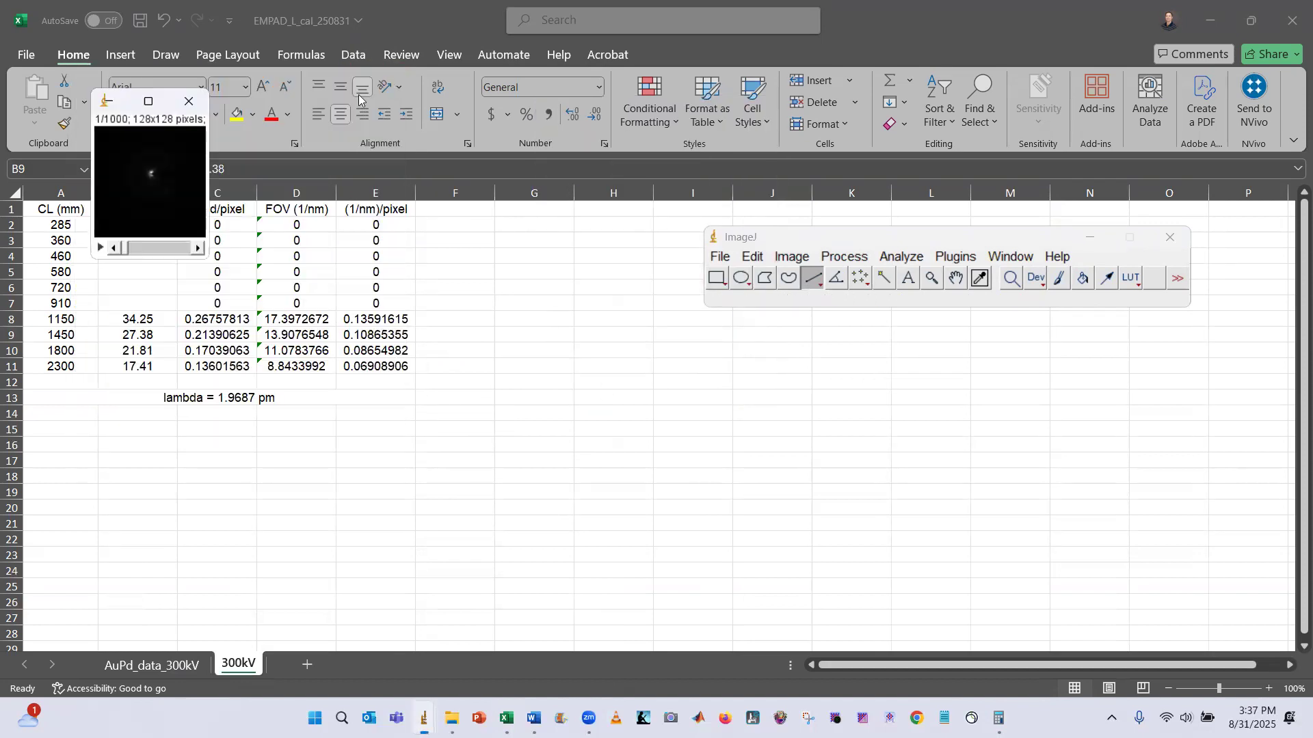
key("plus")
key("plus")
key("plus")
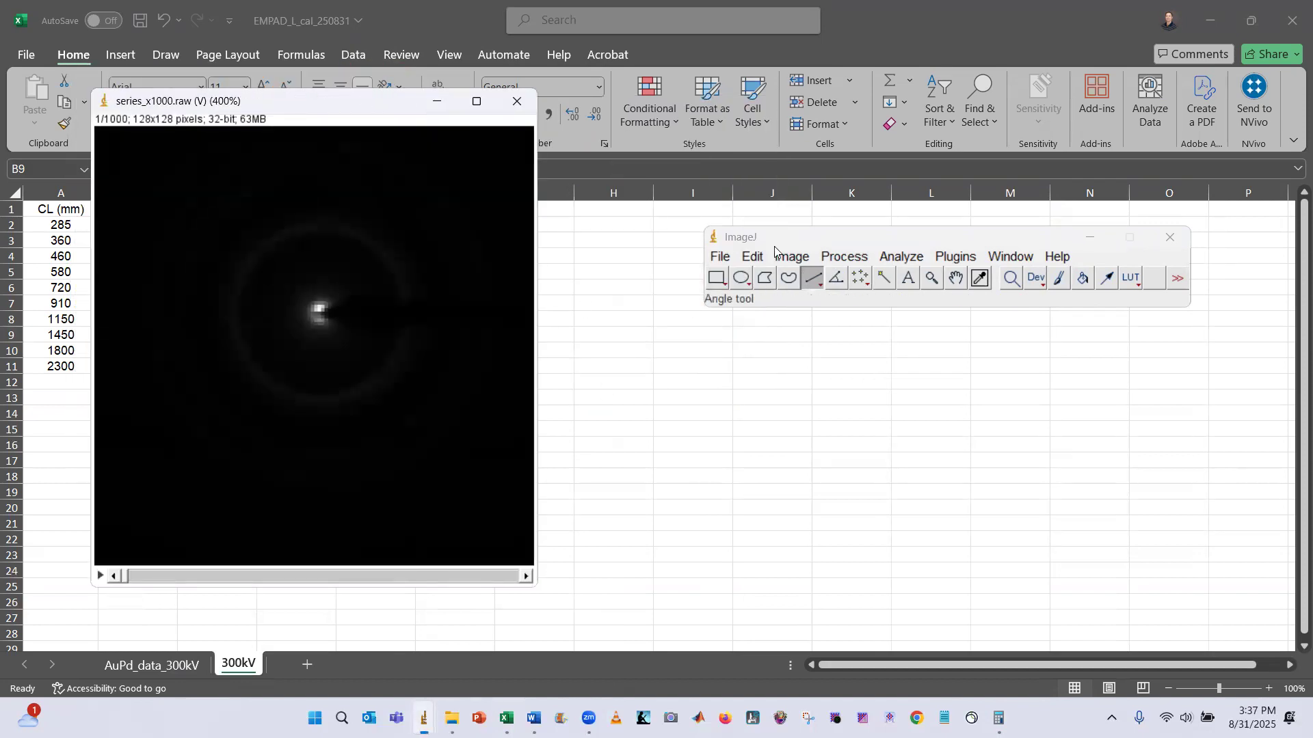
left_click(764, 257)
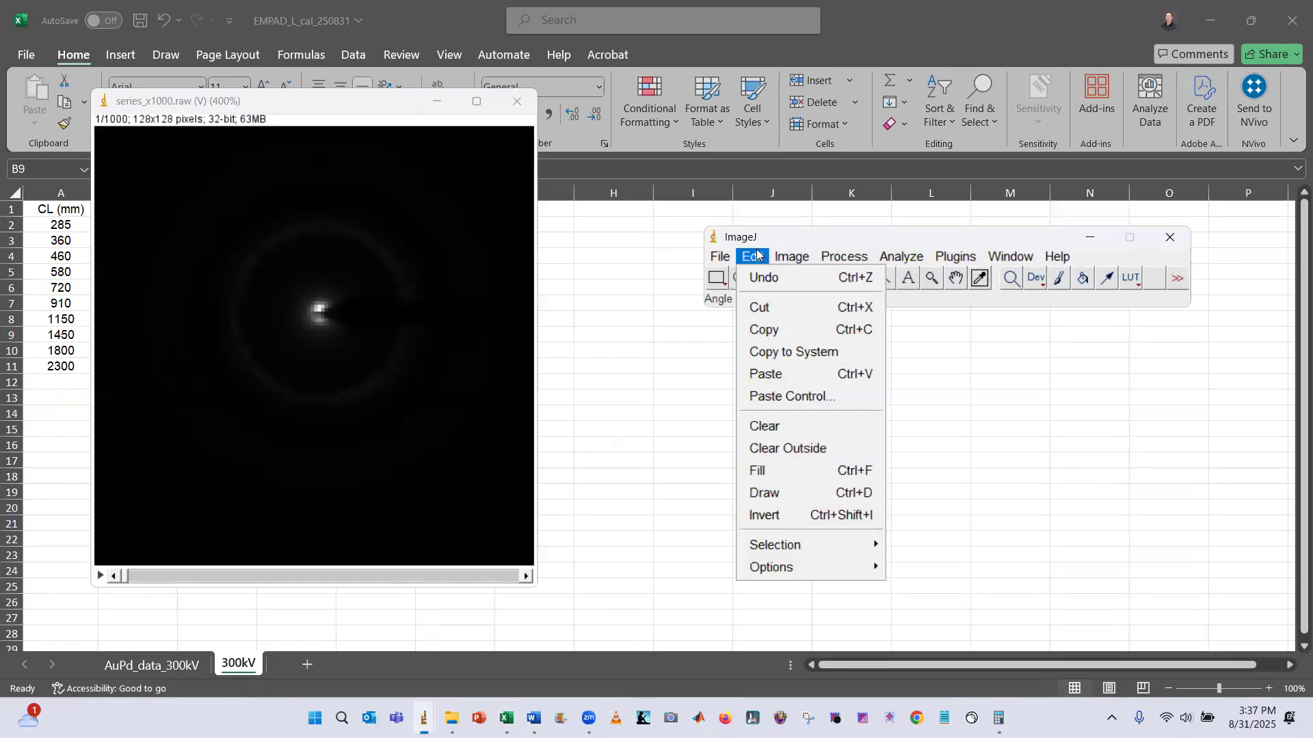
mouse_move(730, 256)
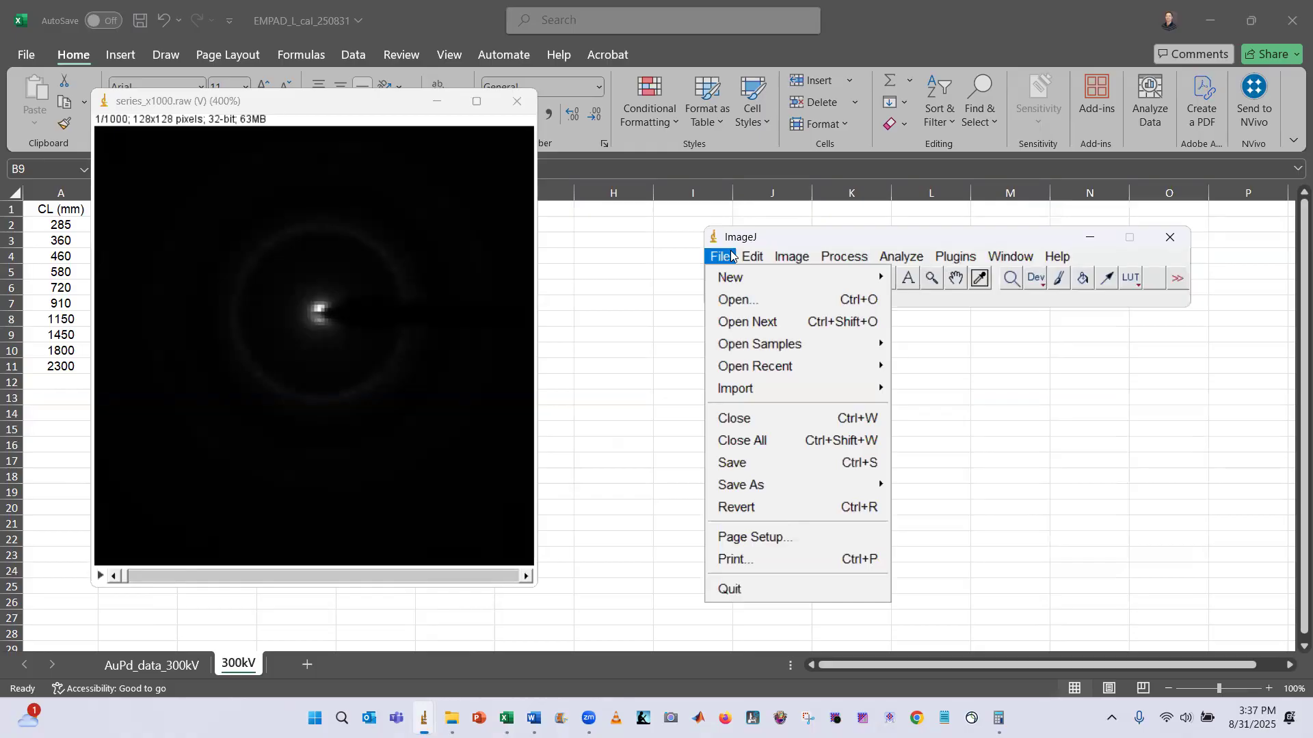
mouse_move(844, 256)
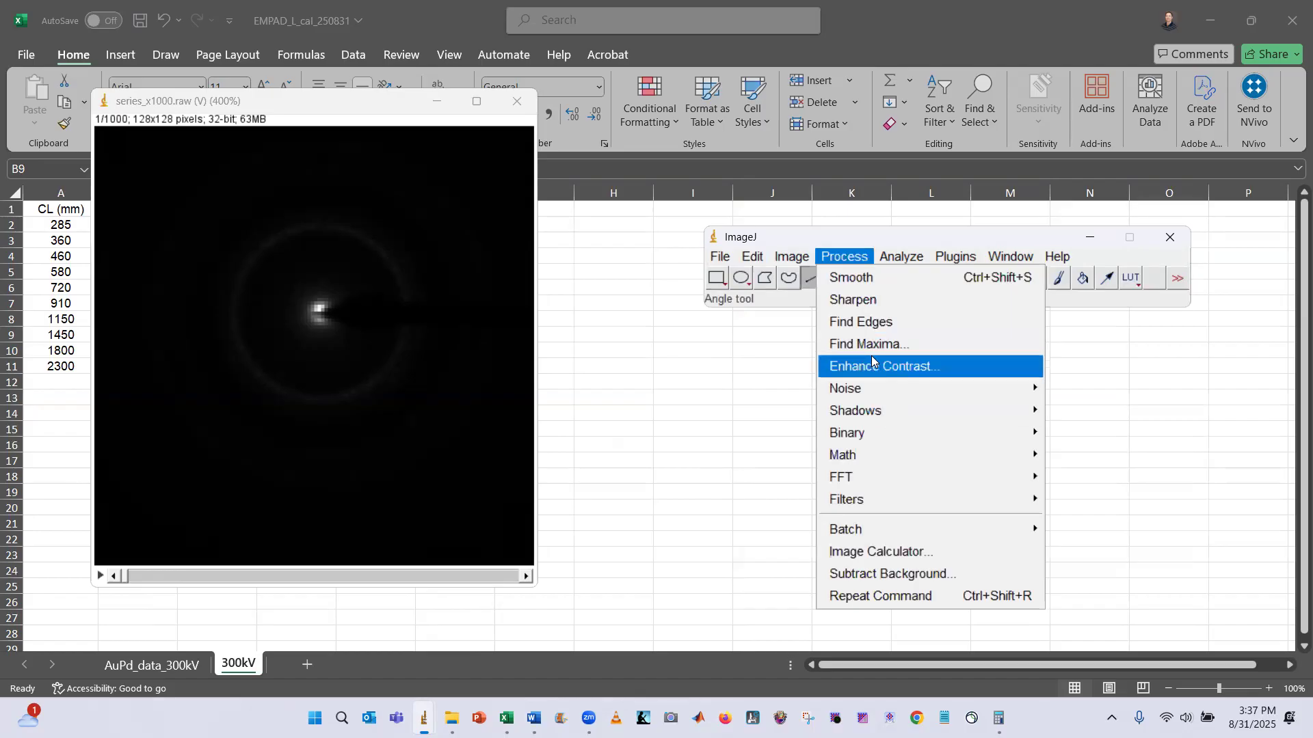
mouse_move(792, 256)
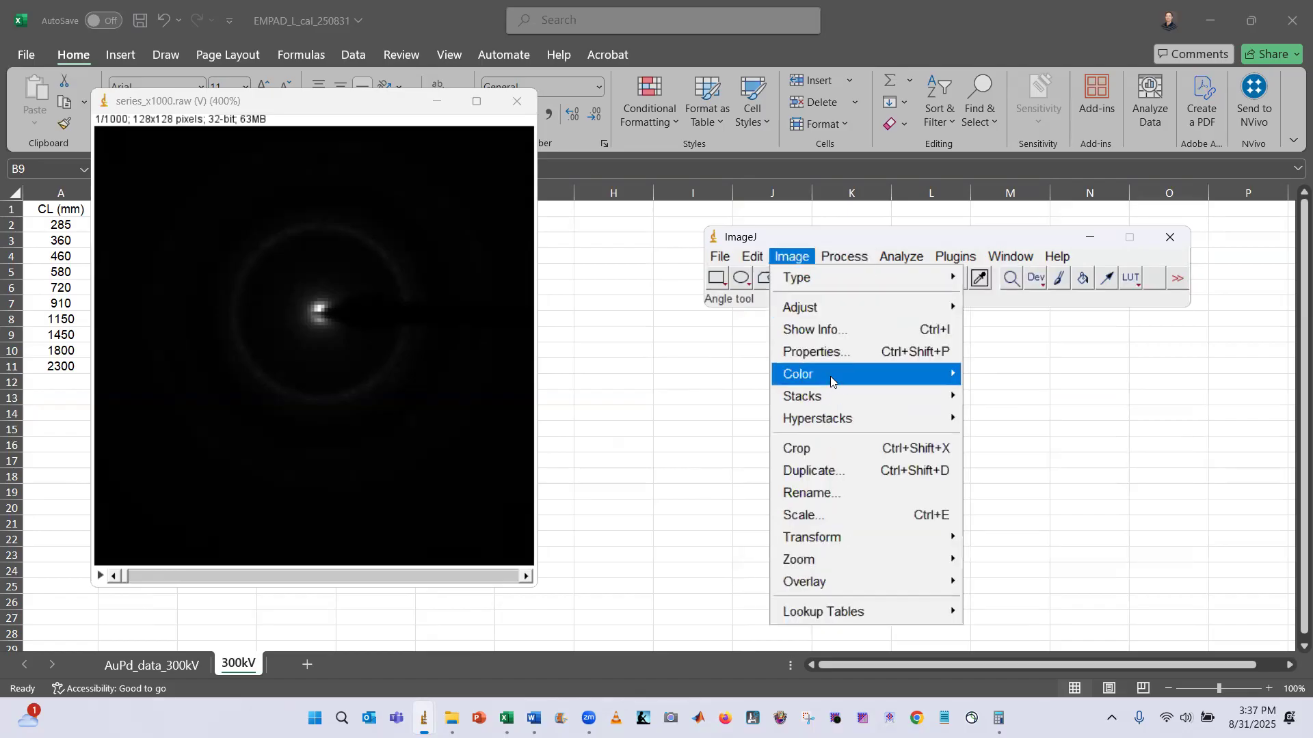
Average the stack with Z Project to create the averaged image AVG_series_x1000
mouse_move(947, 399)
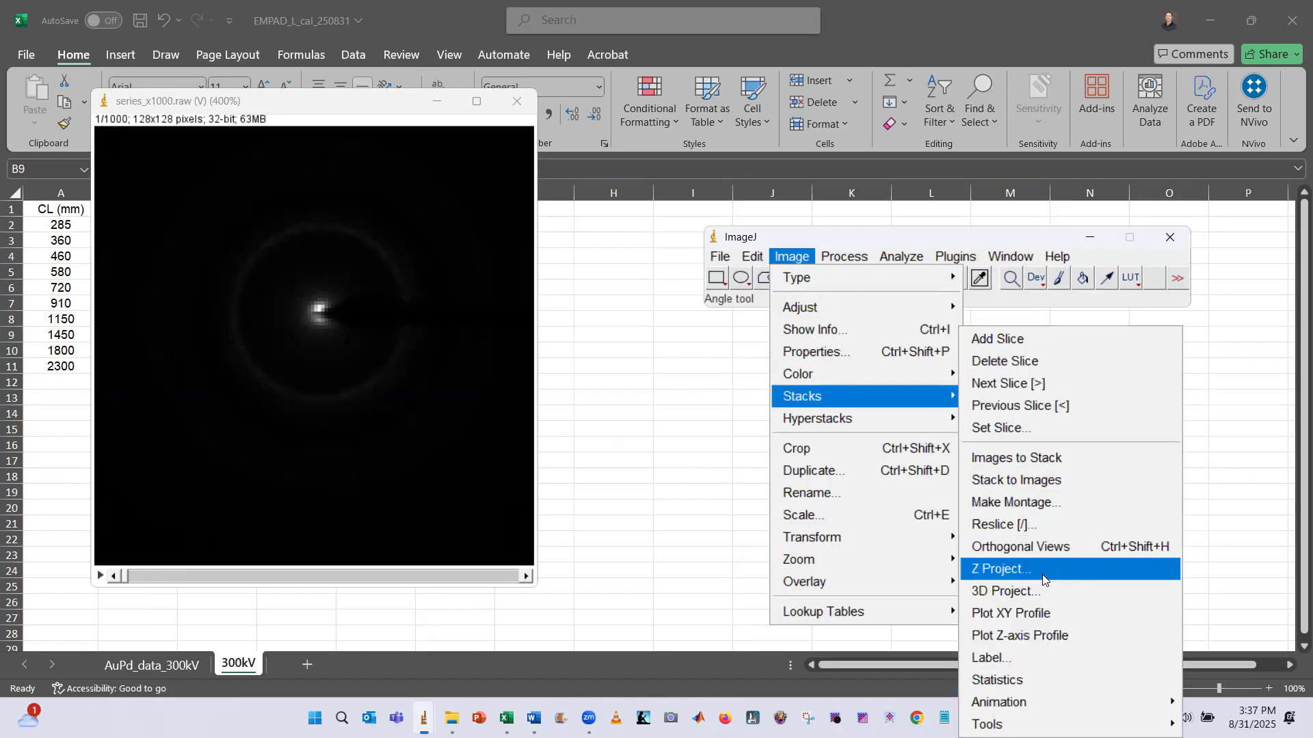
left_click(1001, 569)
left_click(679, 268)
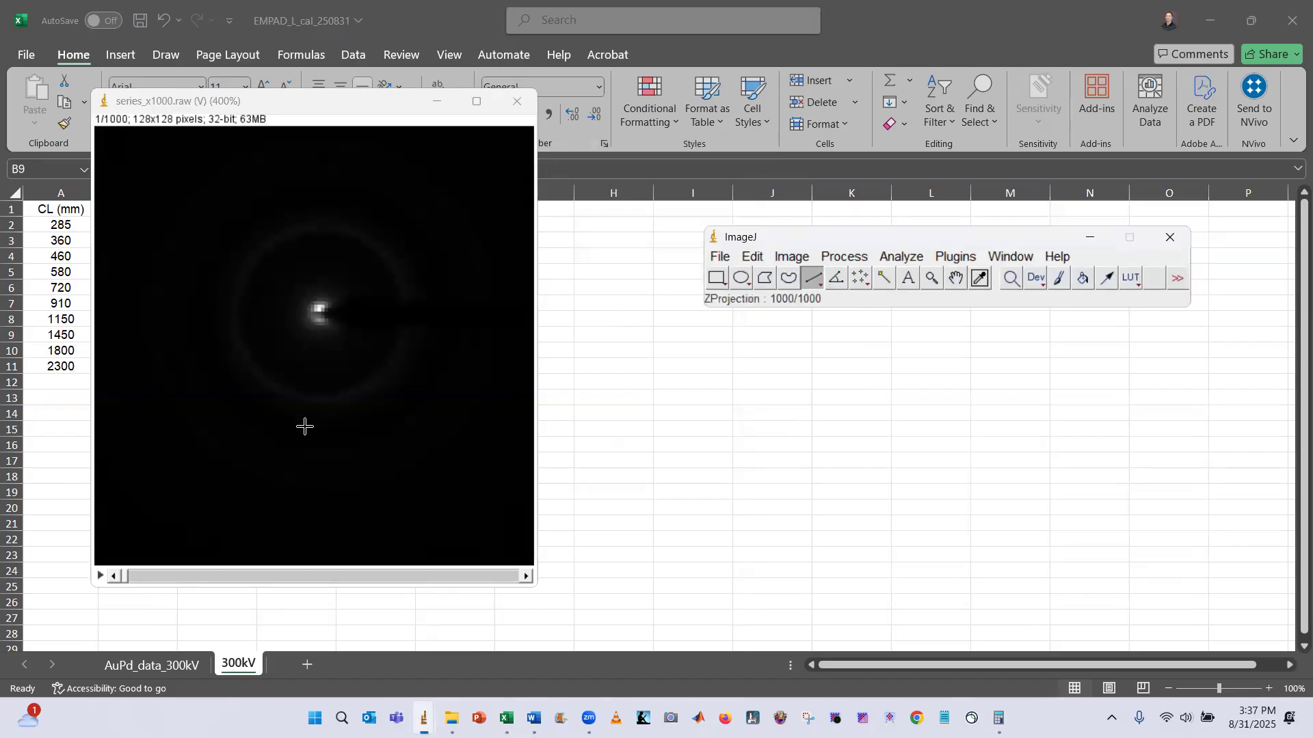
Apply Log to the averaged image and auto-adjust its brightness and contrast
scroll(186, 220, "up", 4)
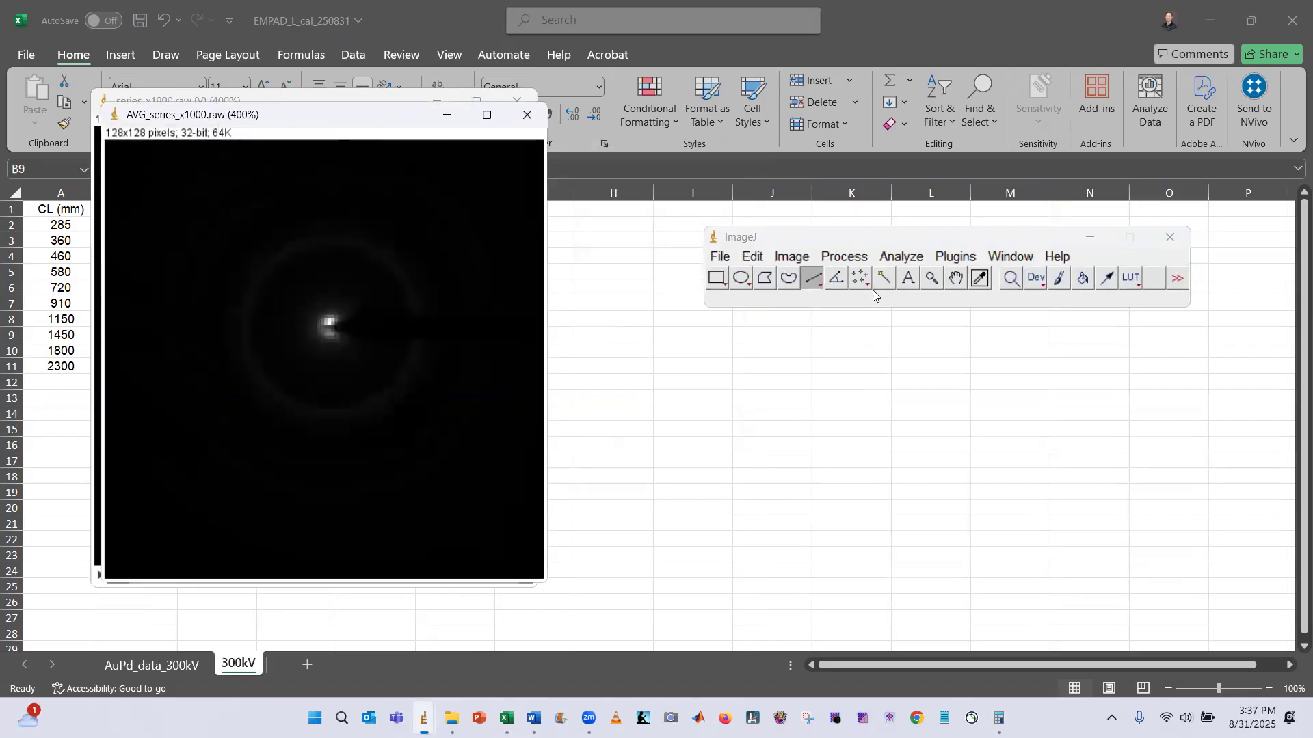
left_click(844, 256)
mouse_move(912, 455)
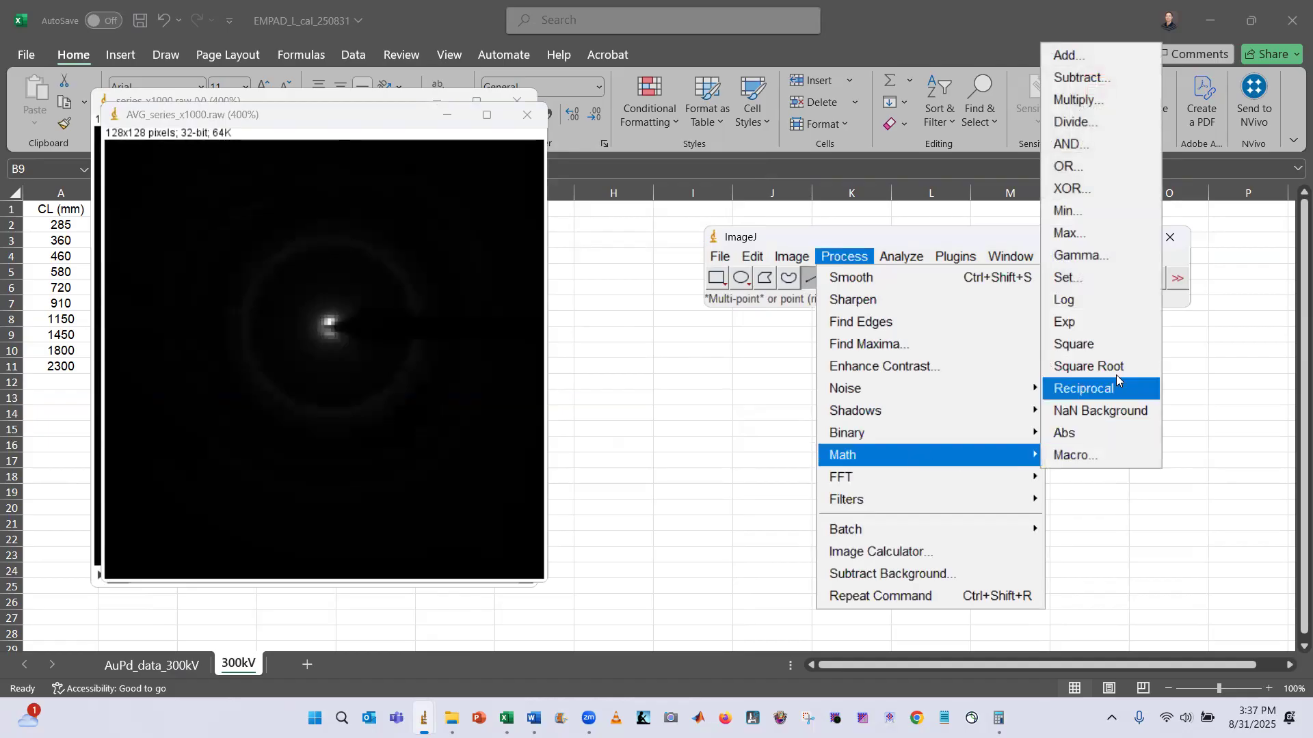
left_click(1107, 299)
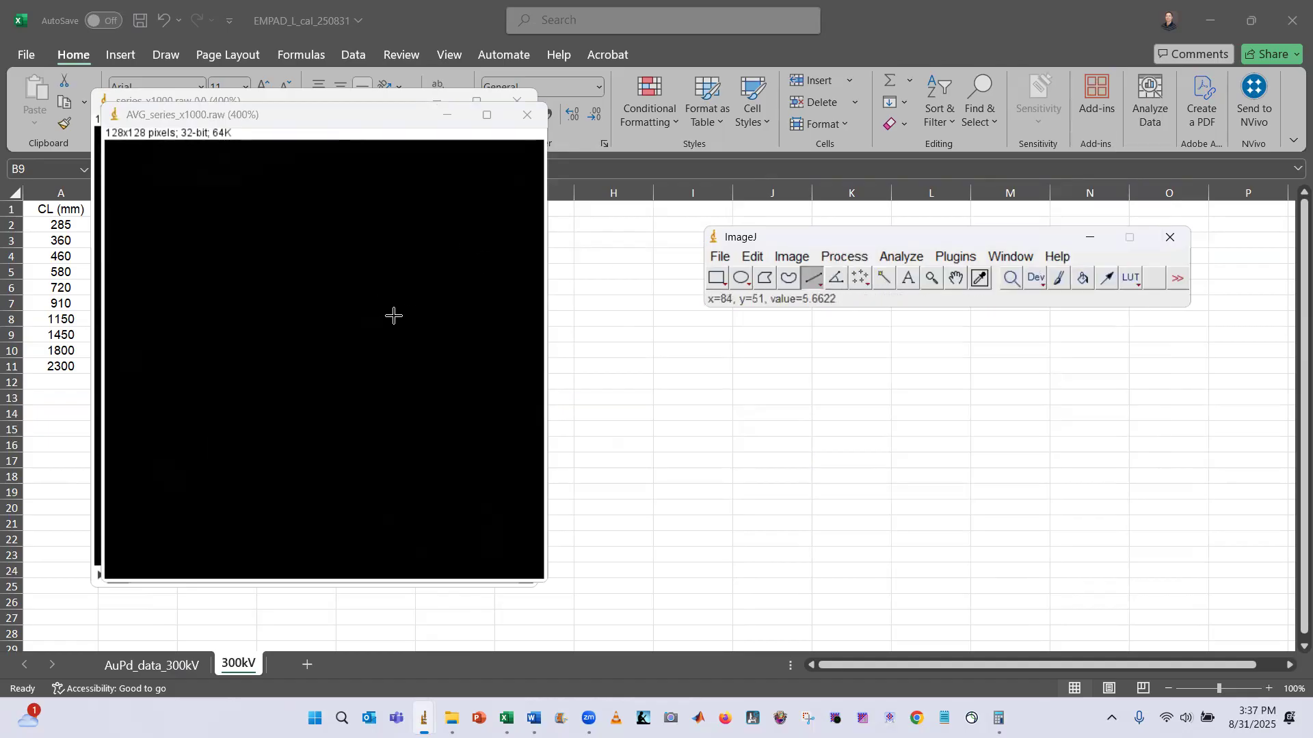
key("ctrl+shift+c")
left_click(702, 521)
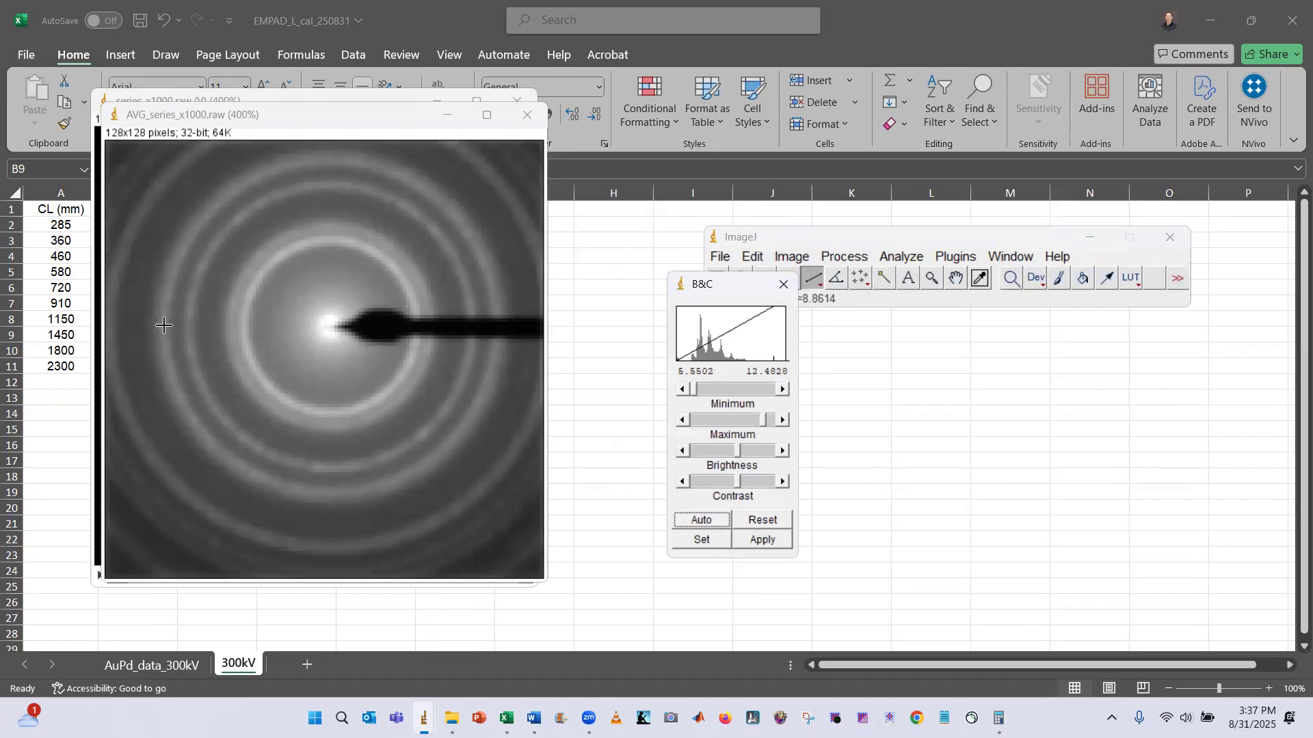
Draw a horizontal line about 97 pixels long across the inner ring's diameter through the center
left_click_drag(163, 326, 495, 352)
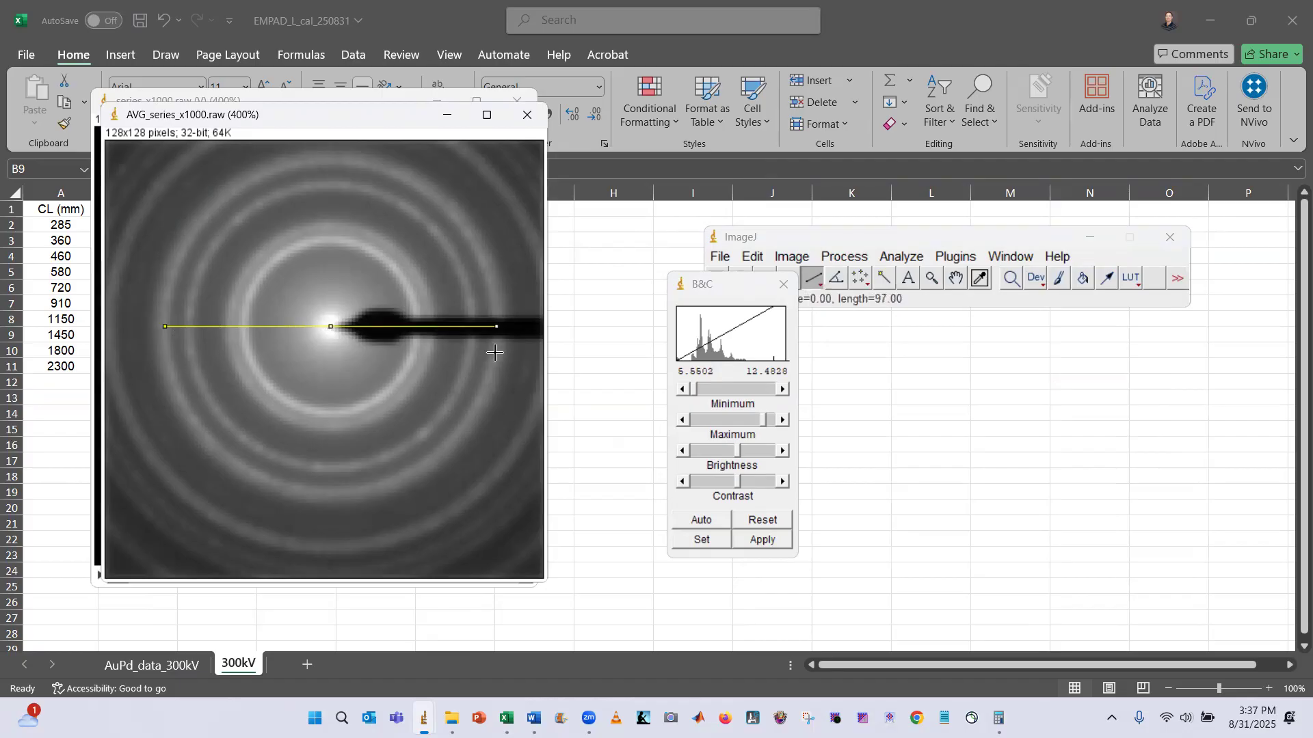
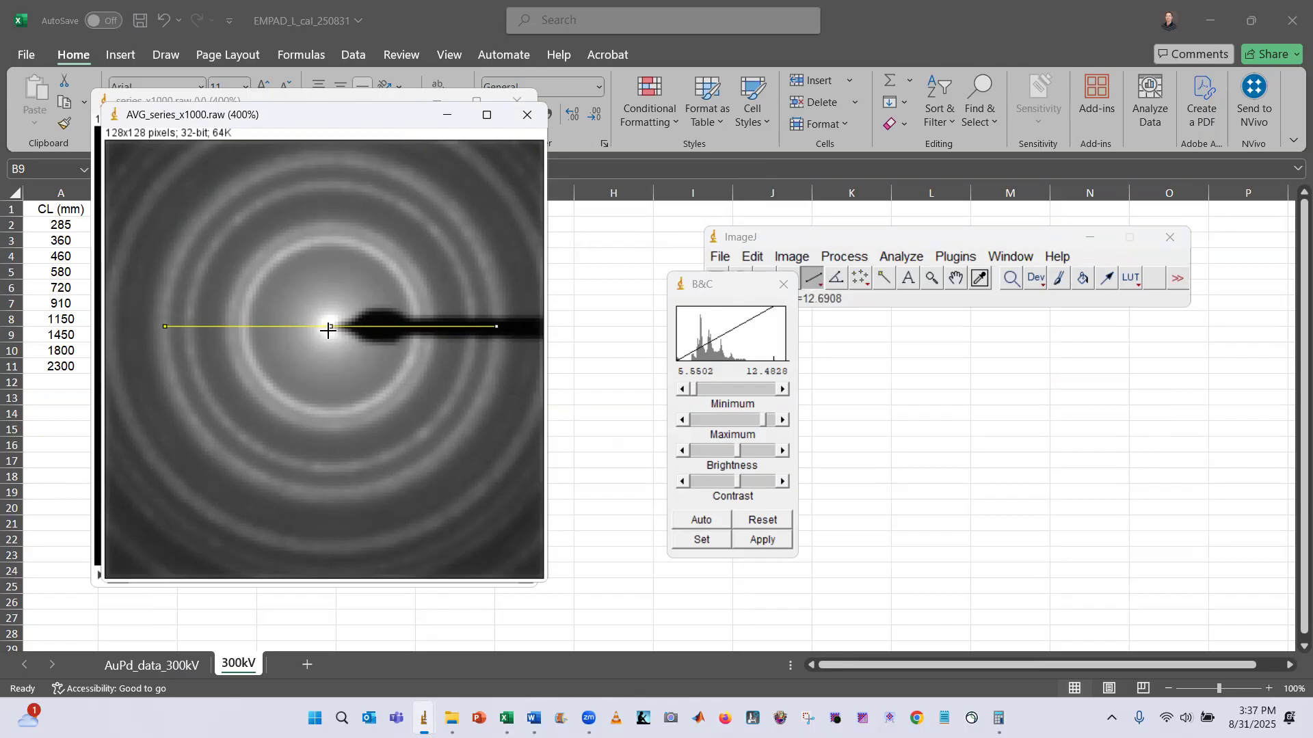
Check the calculated inner-ring diameter in the calculator and bring the ImageJ windows back to the front
key("alt+Tab")
key("alt+Tab")
key("alt+Tab")
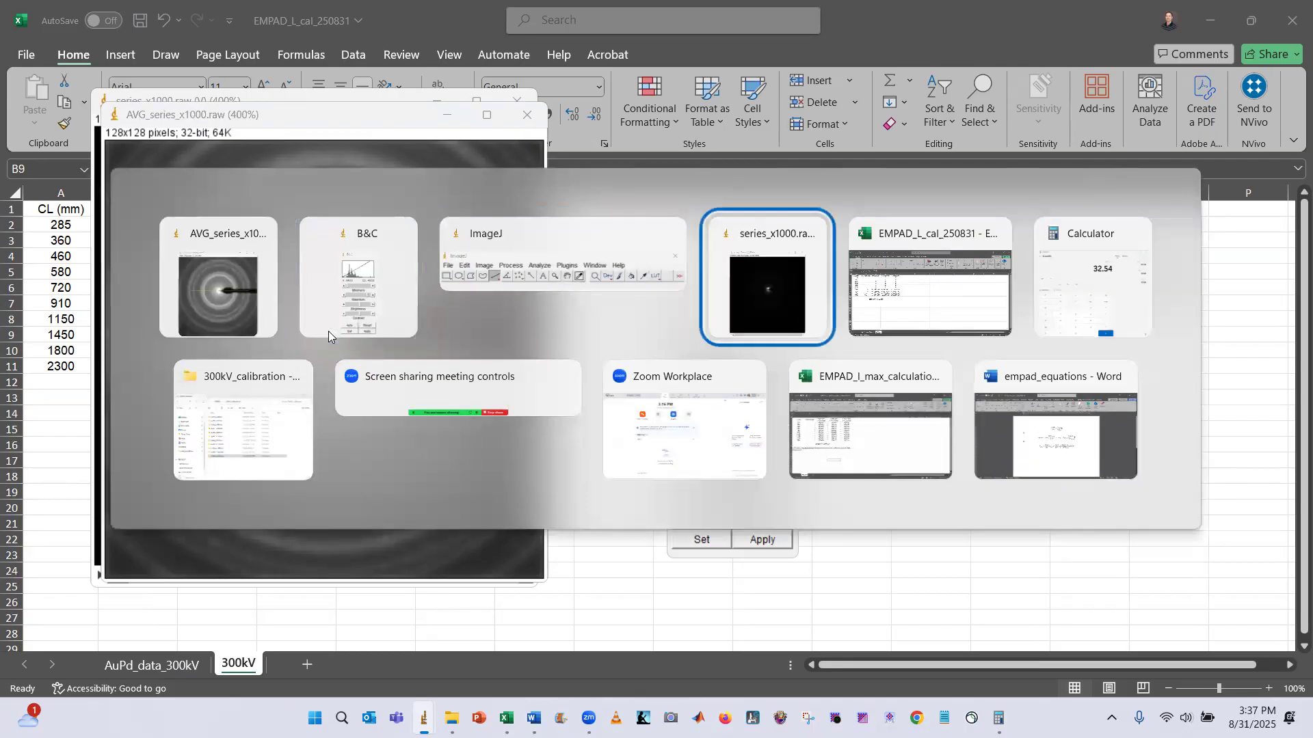
key("alt+Tab")
key("alt+Tab")
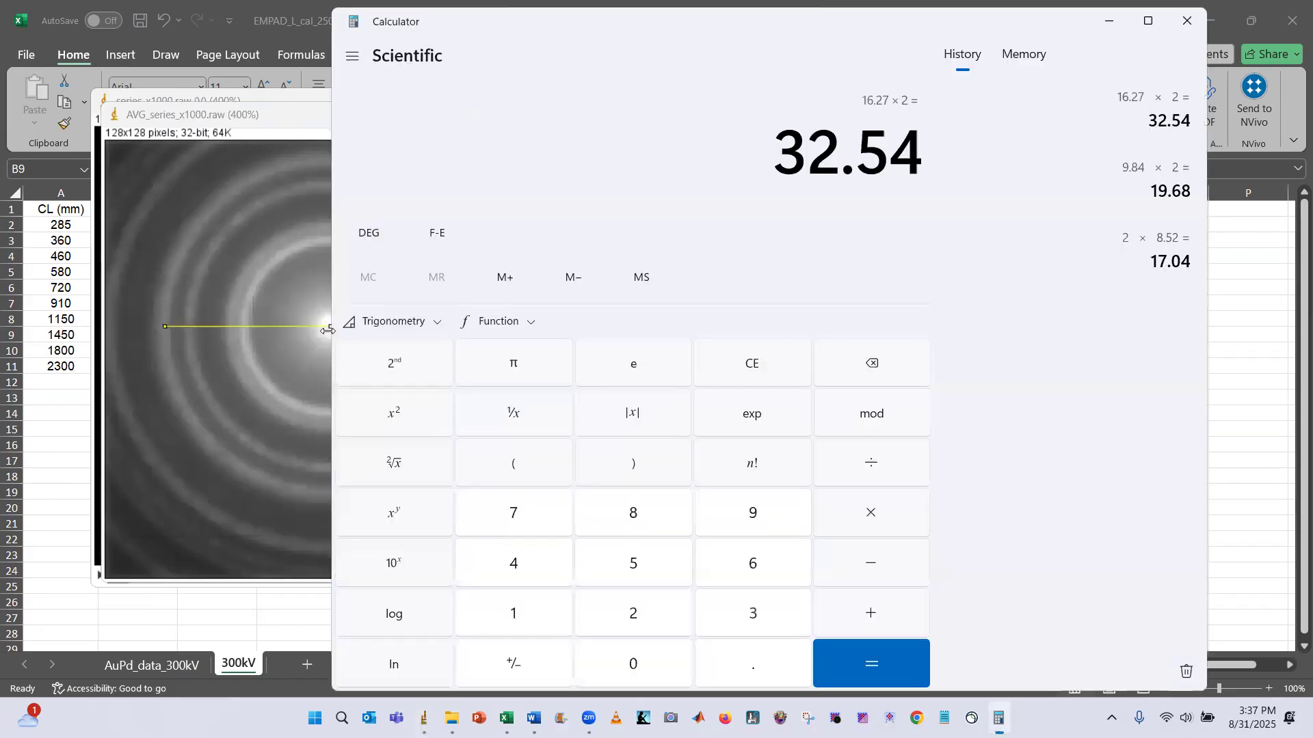
left_click(284, 122)
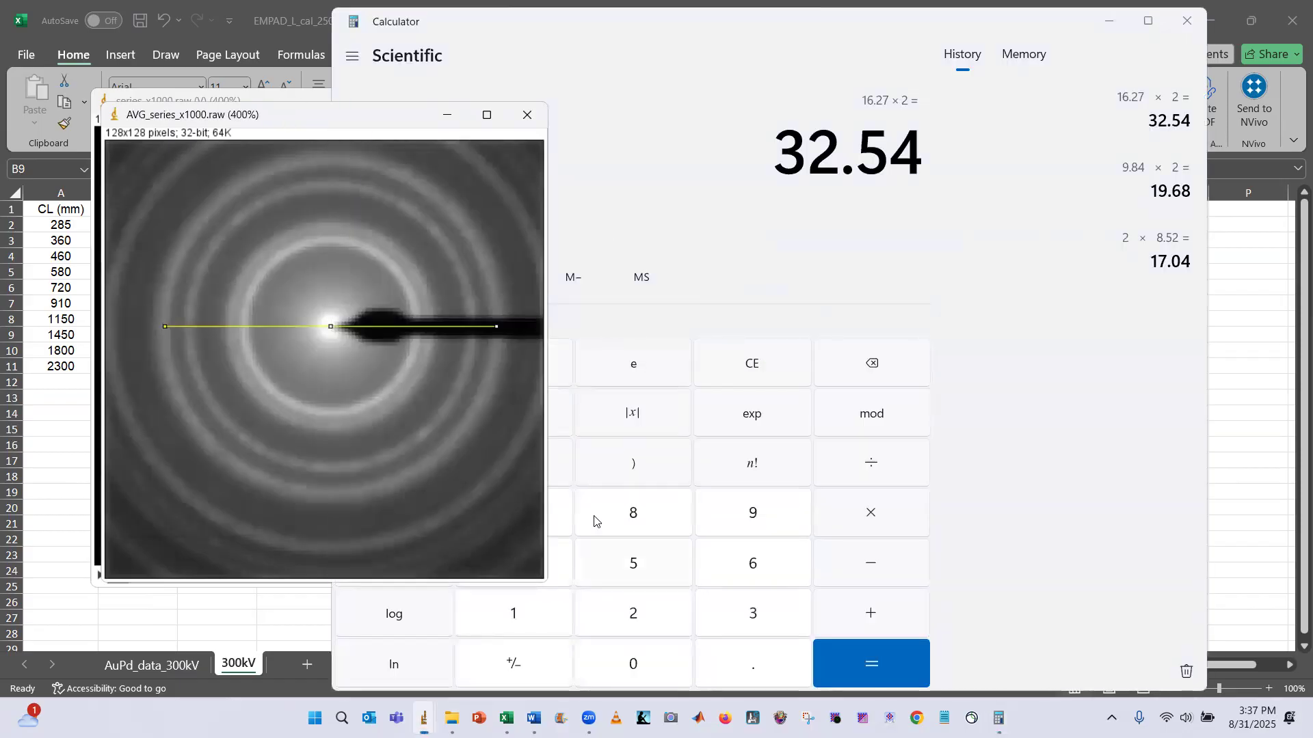
mouse_move(424, 717)
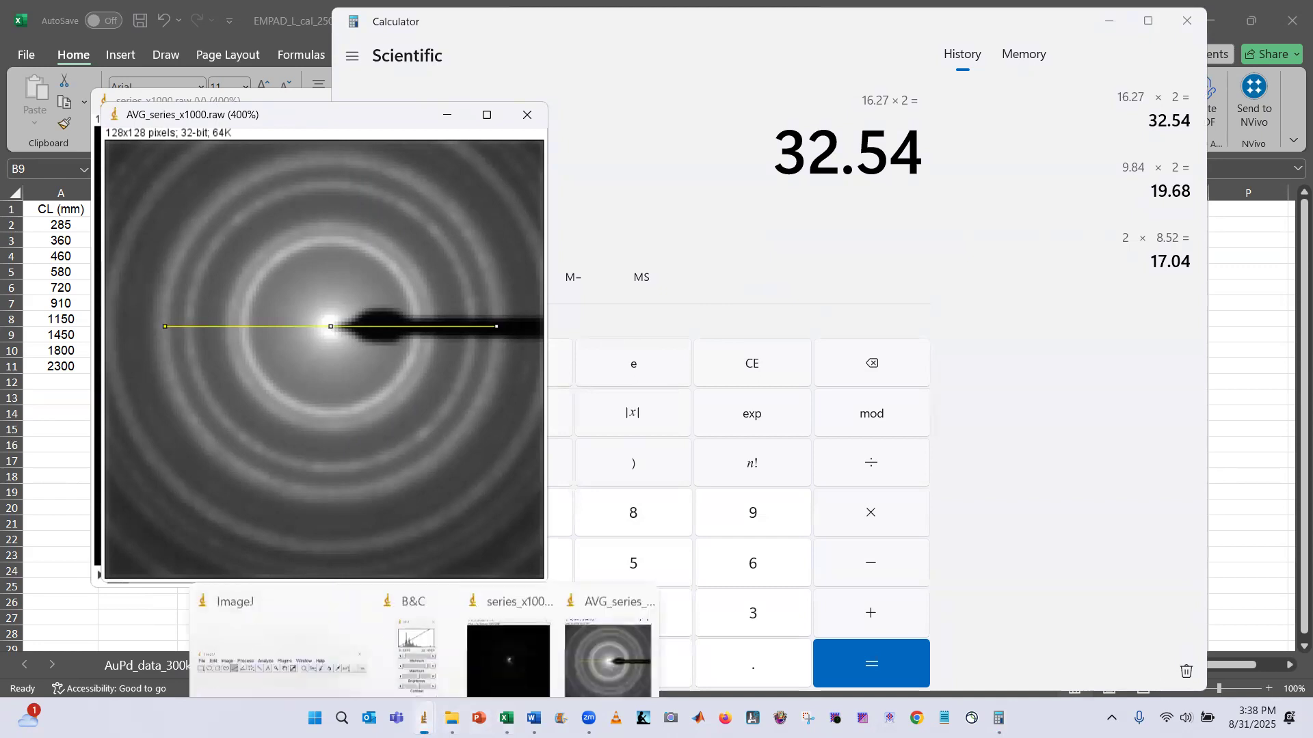
left_click(332, 627)
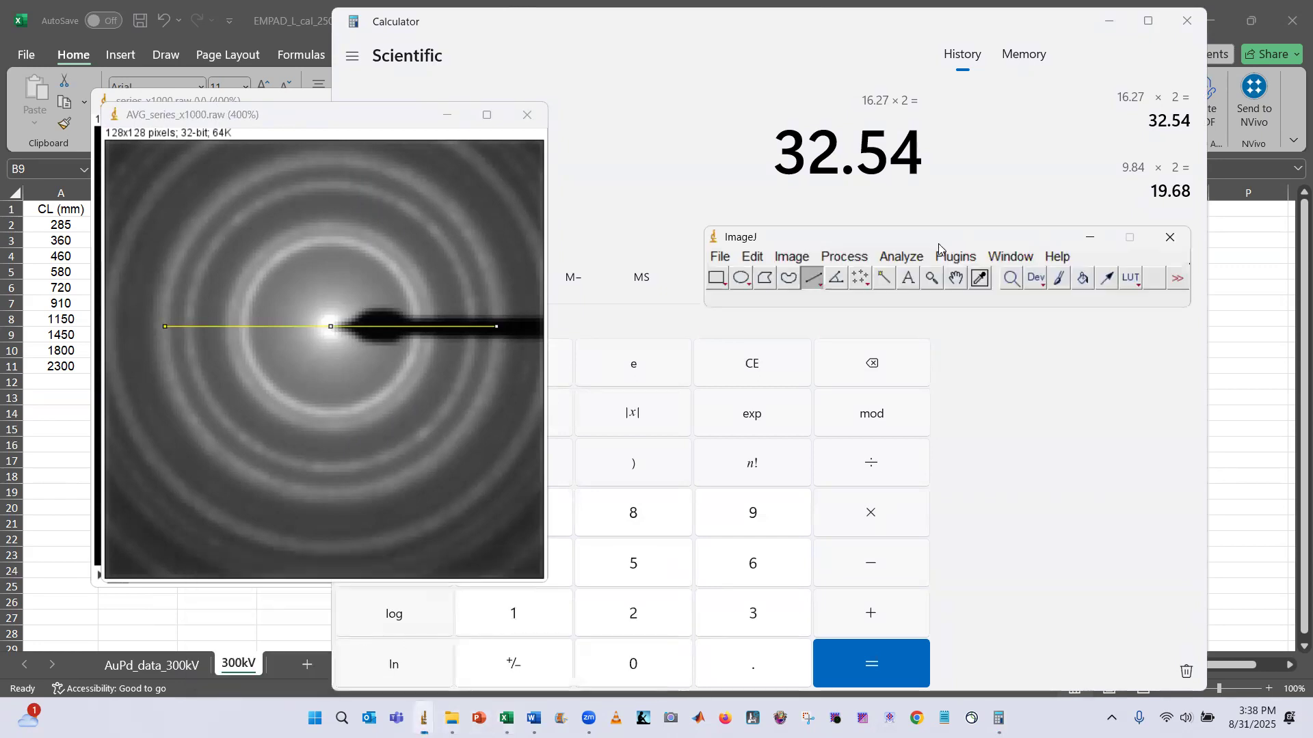
Set the image scale so 97 pixels equal a known distance of 32.54 in units of mrad
left_click(902, 257)
left_click(938, 440)
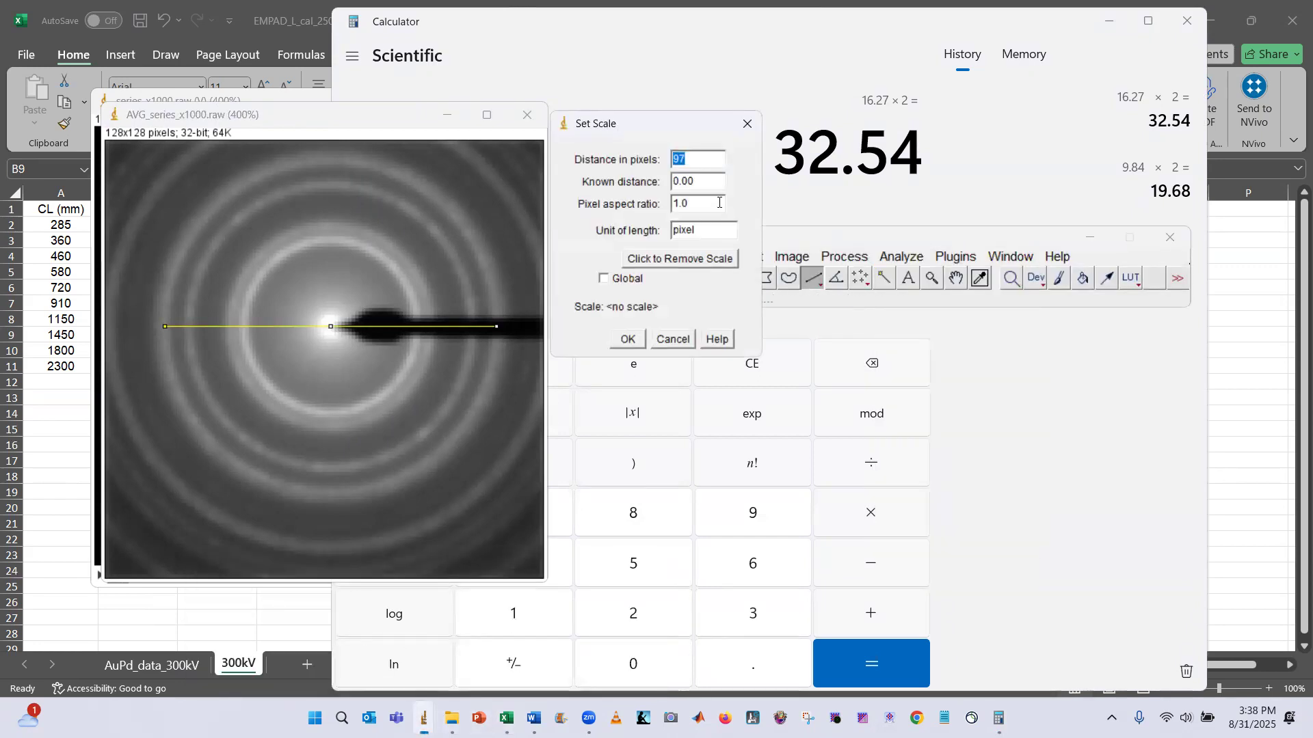
key("Tab")
type("32.54")
key("Tab")
key("Tab")
type("mra")
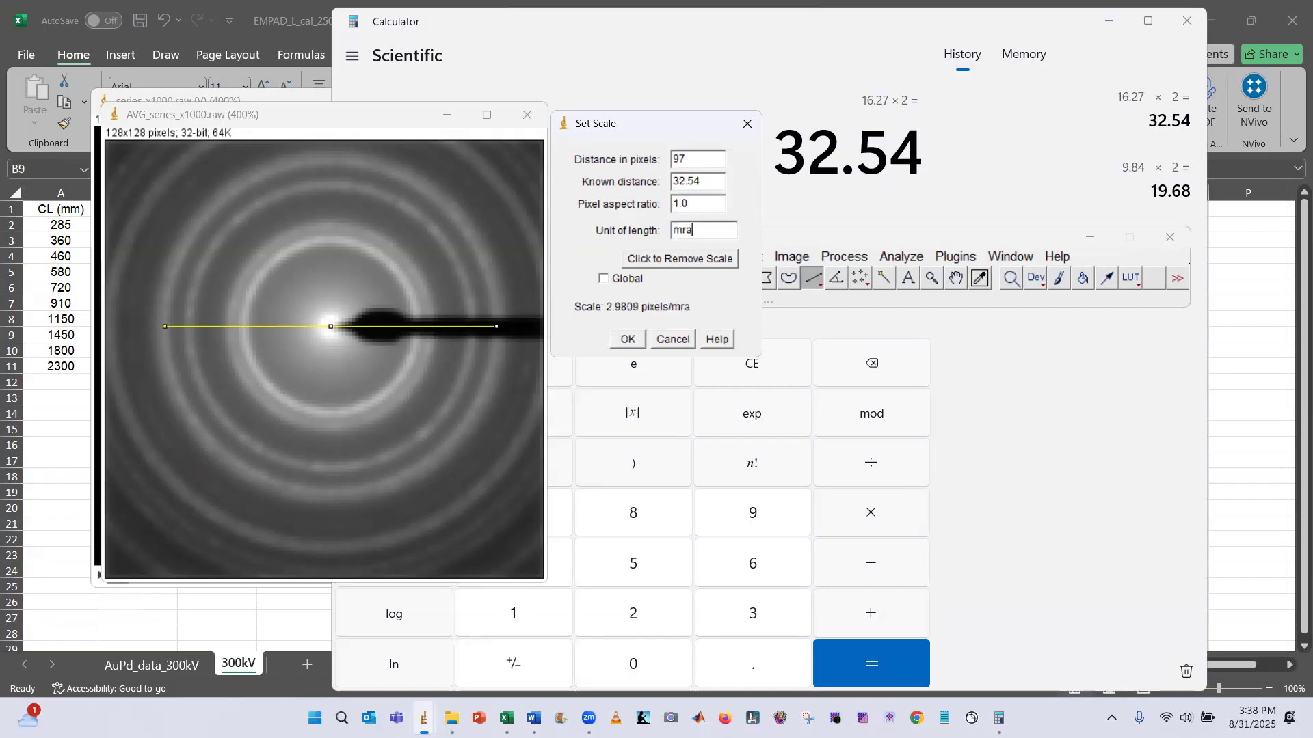
left_click(624, 339)
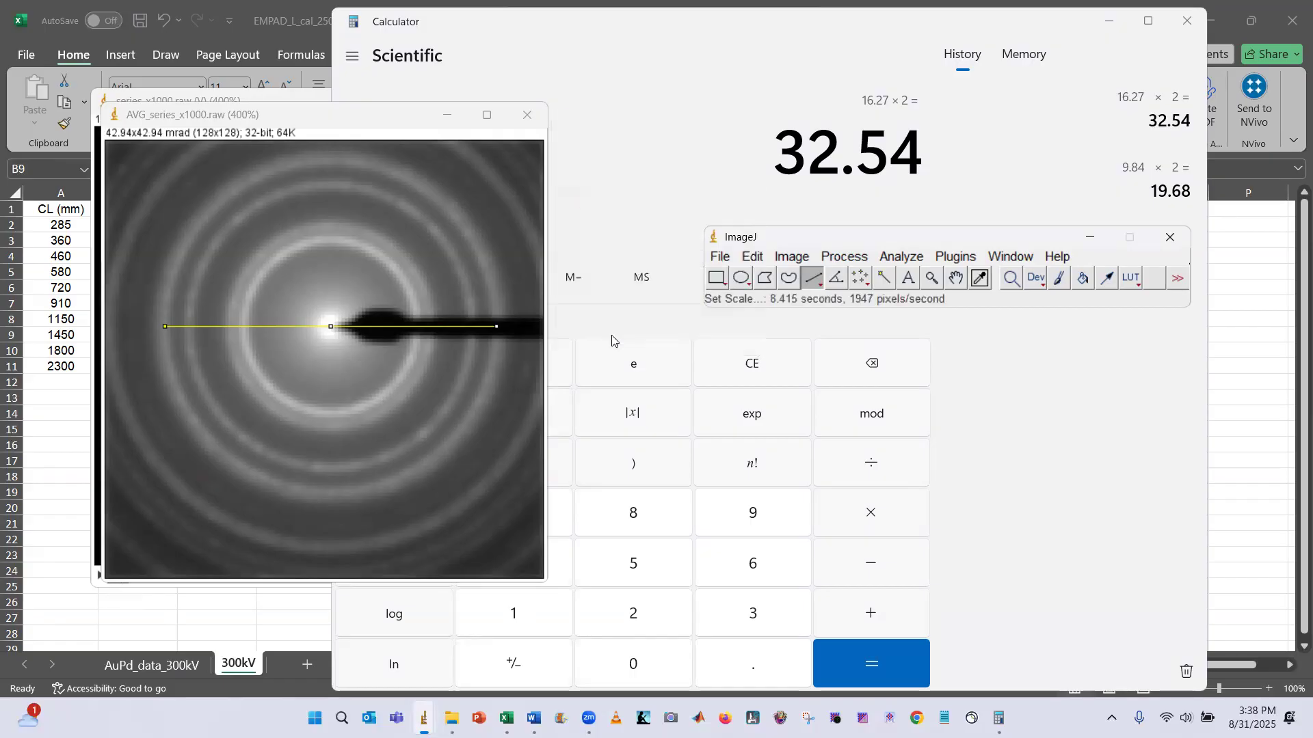
Save the calibrated image as AVG_series_x1000_calibrated, replacing the existing file
left_click(191, 240)
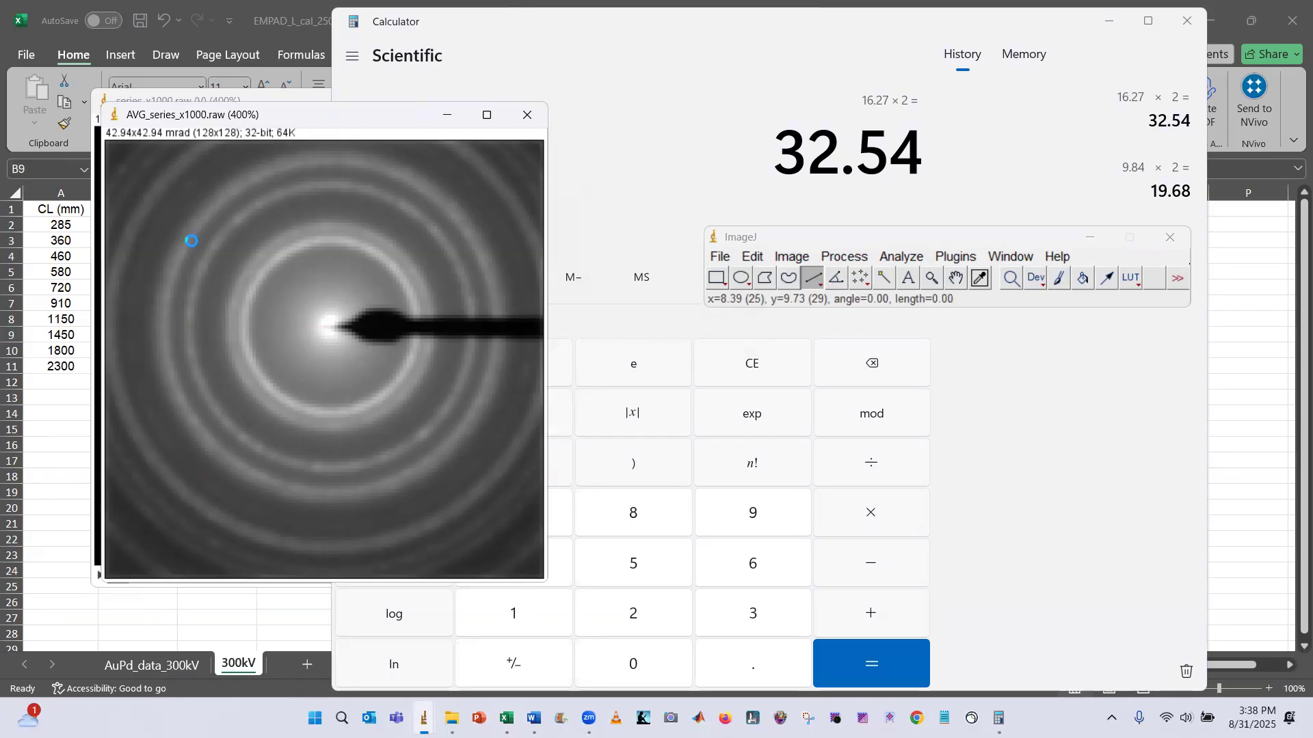
key("ctrl+s")
left_click(355, 231)
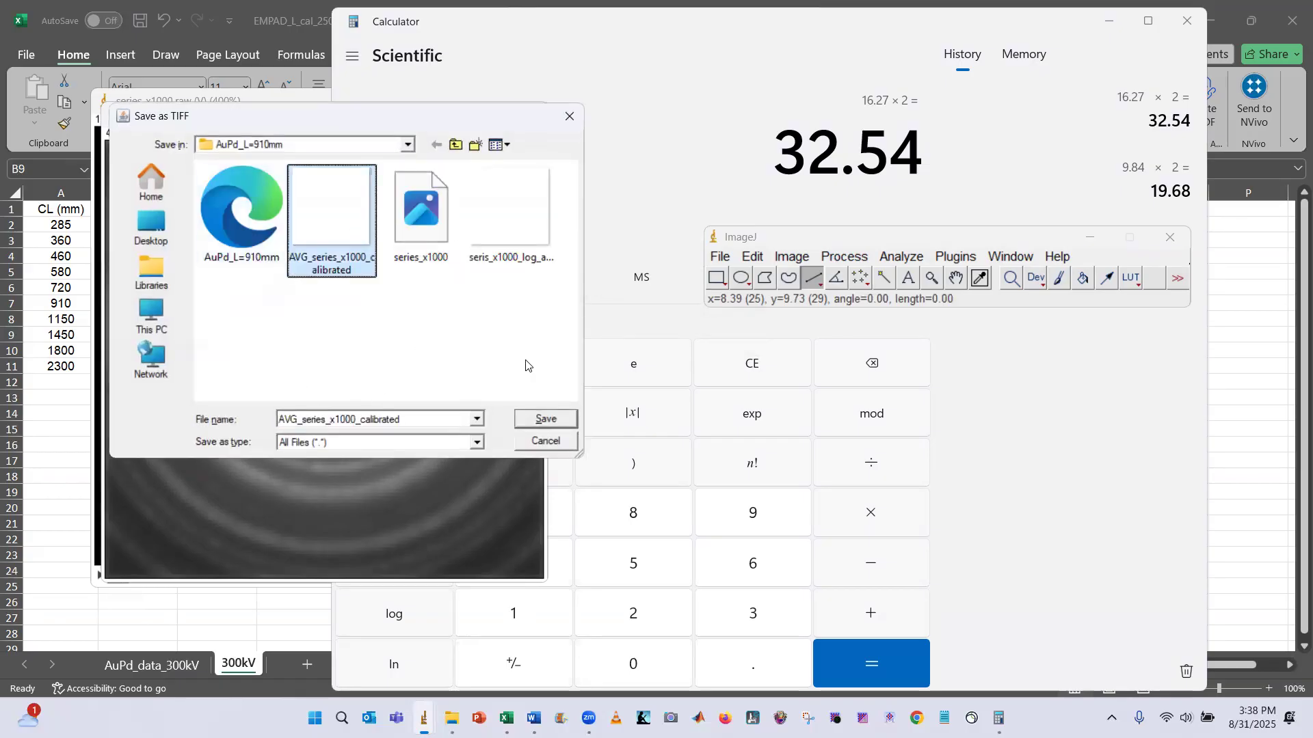
left_click(546, 420)
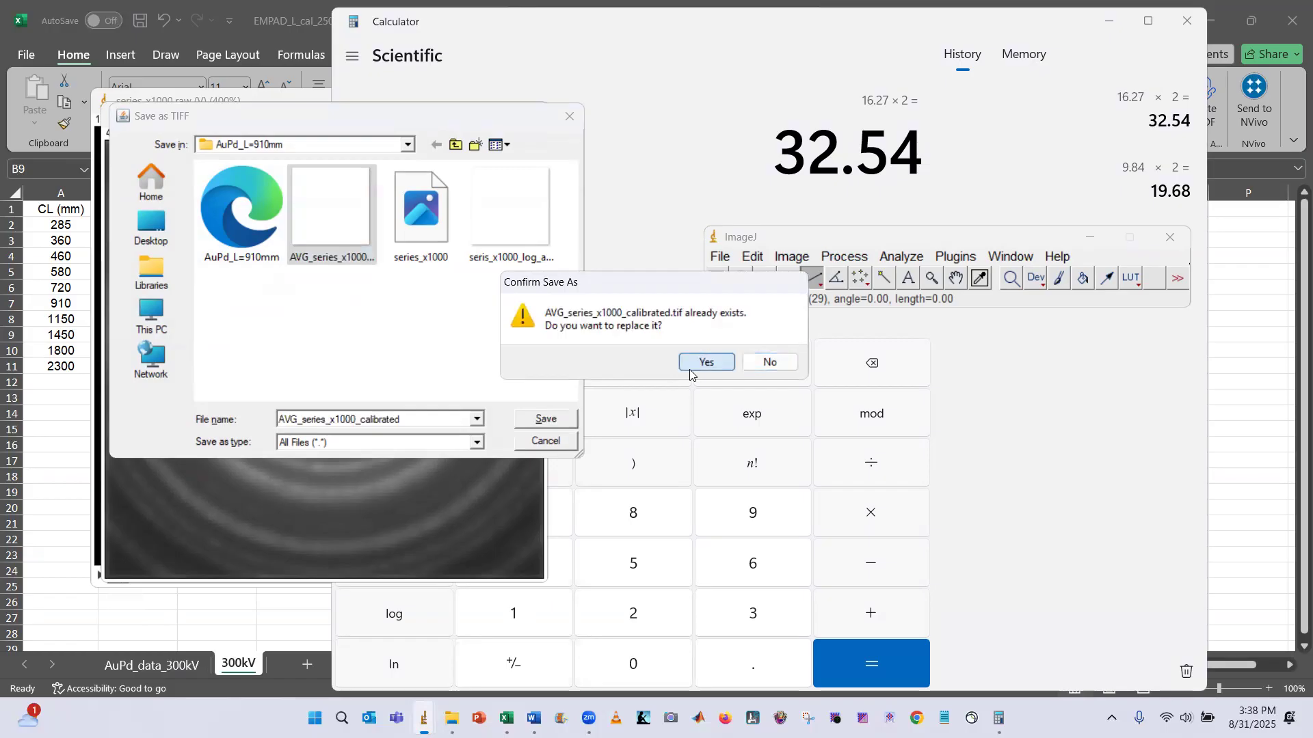
left_click(705, 363)
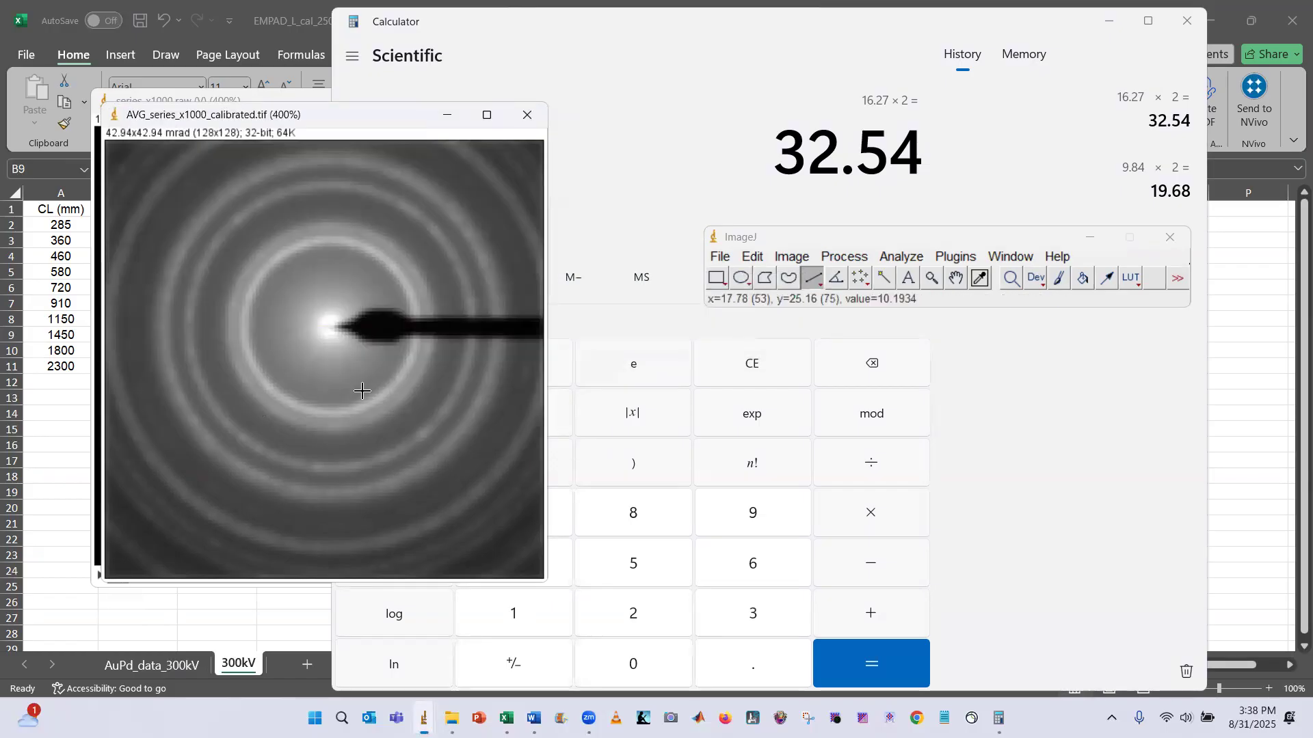
Enter 42.94 as the FOV (mrad) for the 910 mm camera length
left_click(73, 414)
left_click(142, 302)
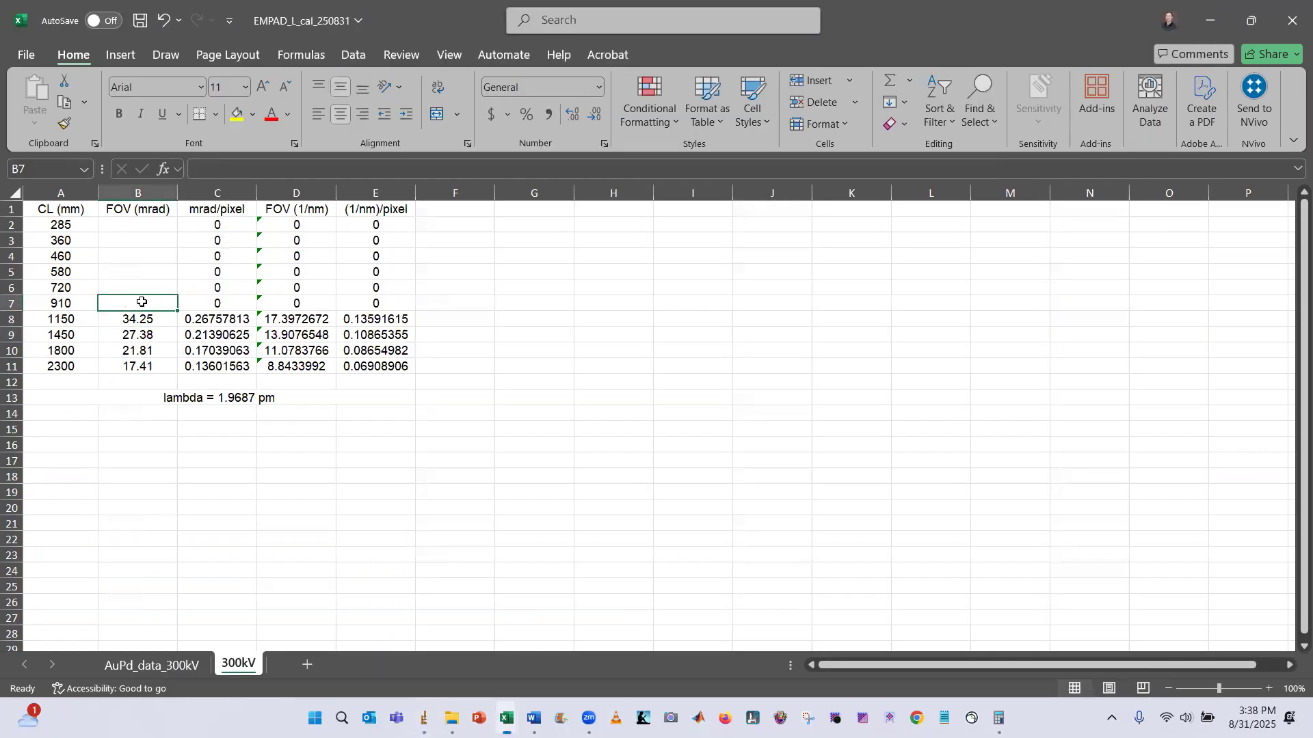
type("42.94")
key("Return")
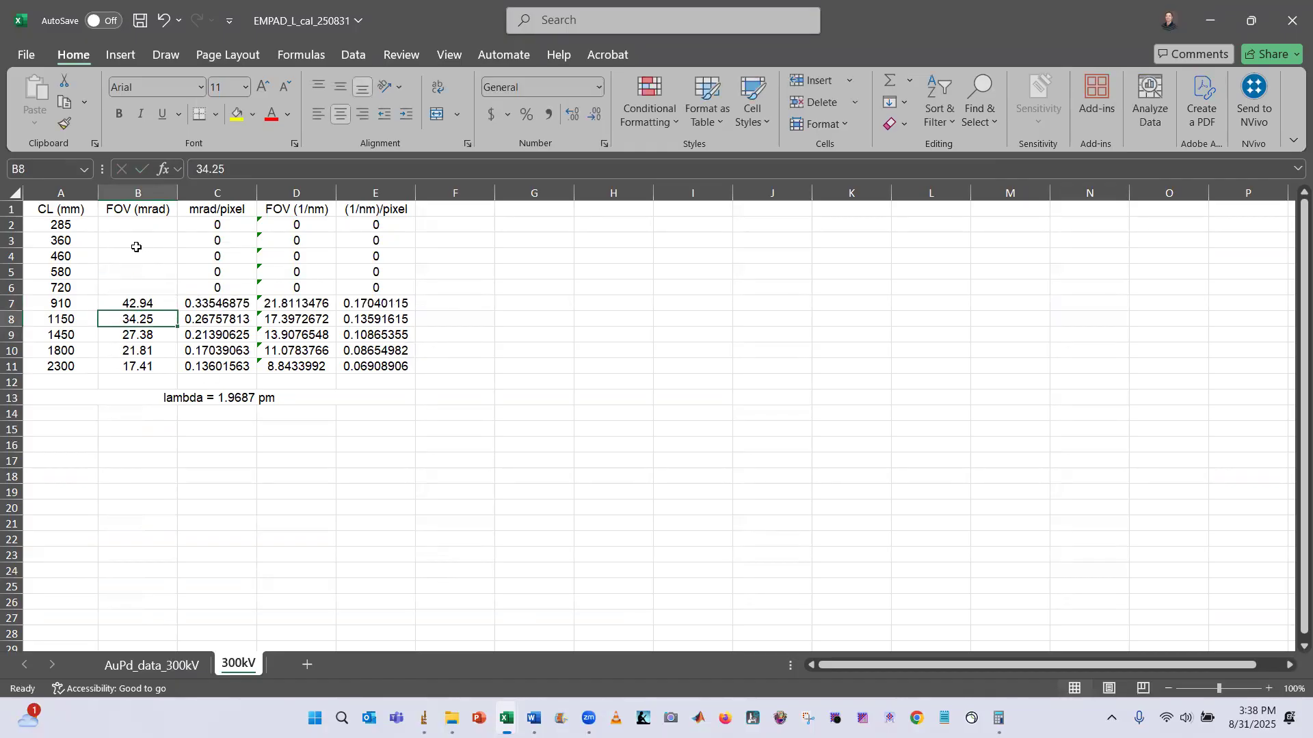
Close the averaged and raw image windows of the 910 mm data
key("alt+Tab")
left_click(527, 121)
mouse_move(424, 718)
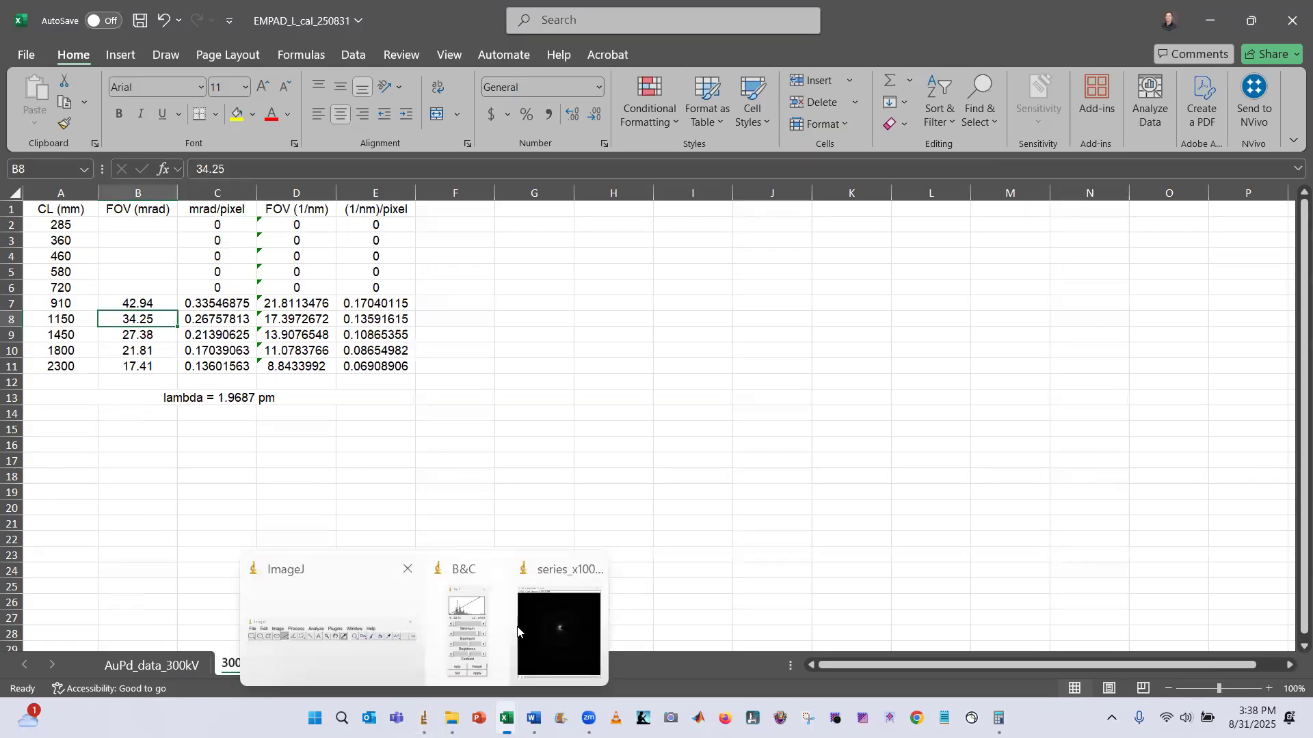
left_click(590, 567)
left_click(368, 632)
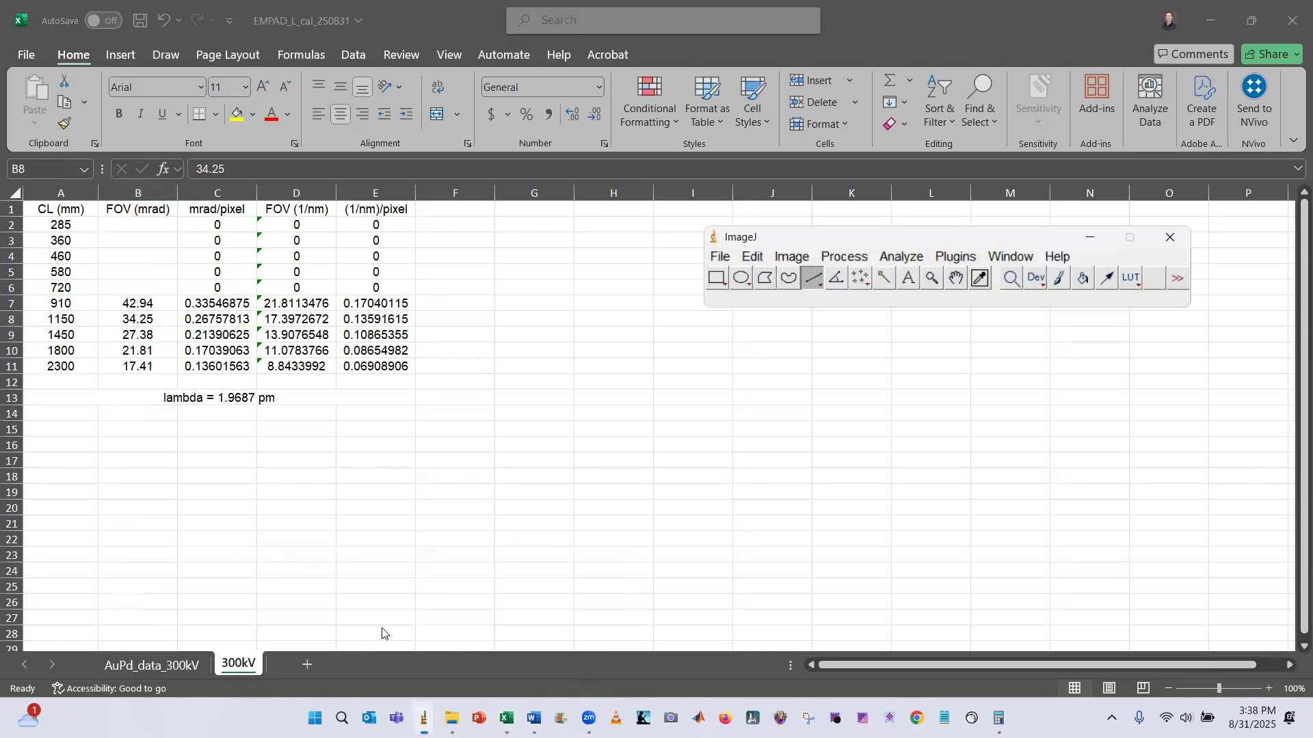
Import series_x1000.raw from the AuPd_L=360mm folder as a 32-bit, 128x128, 1000-image raw stack
left_click(716, 256)
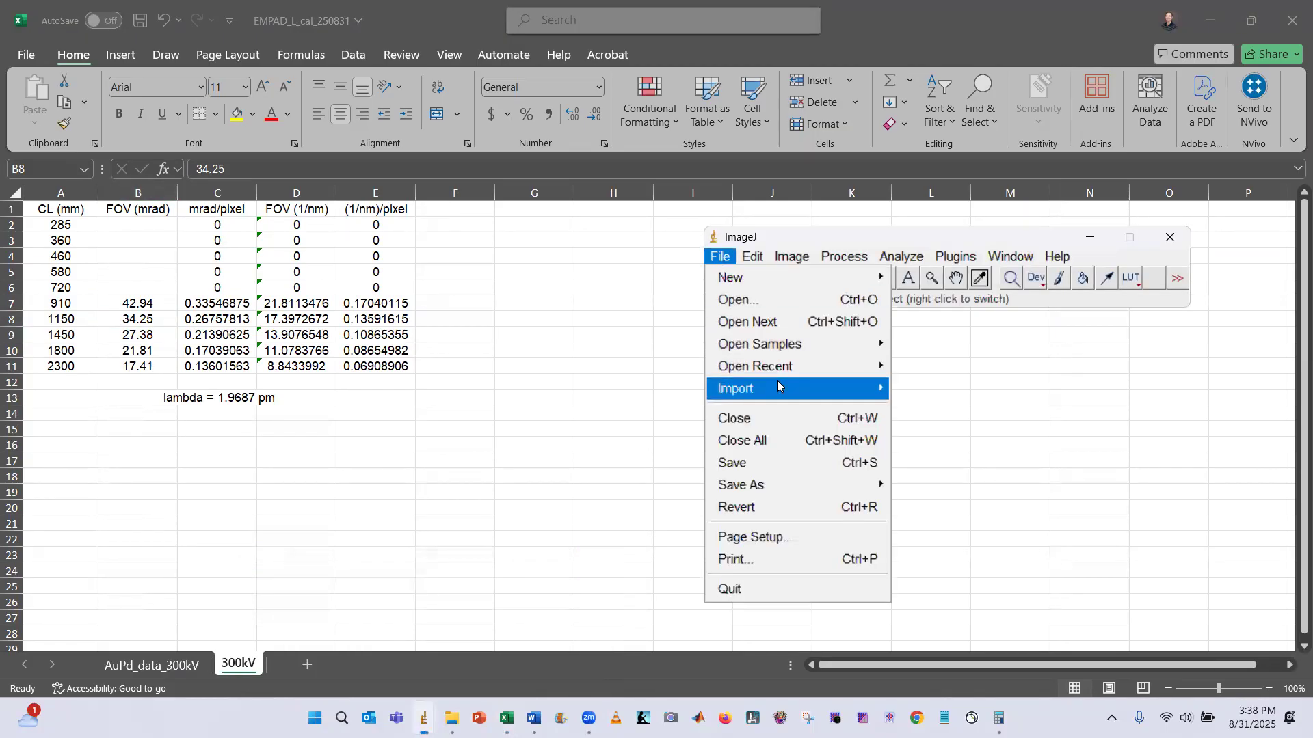
mouse_move(776, 387)
left_click(926, 402)
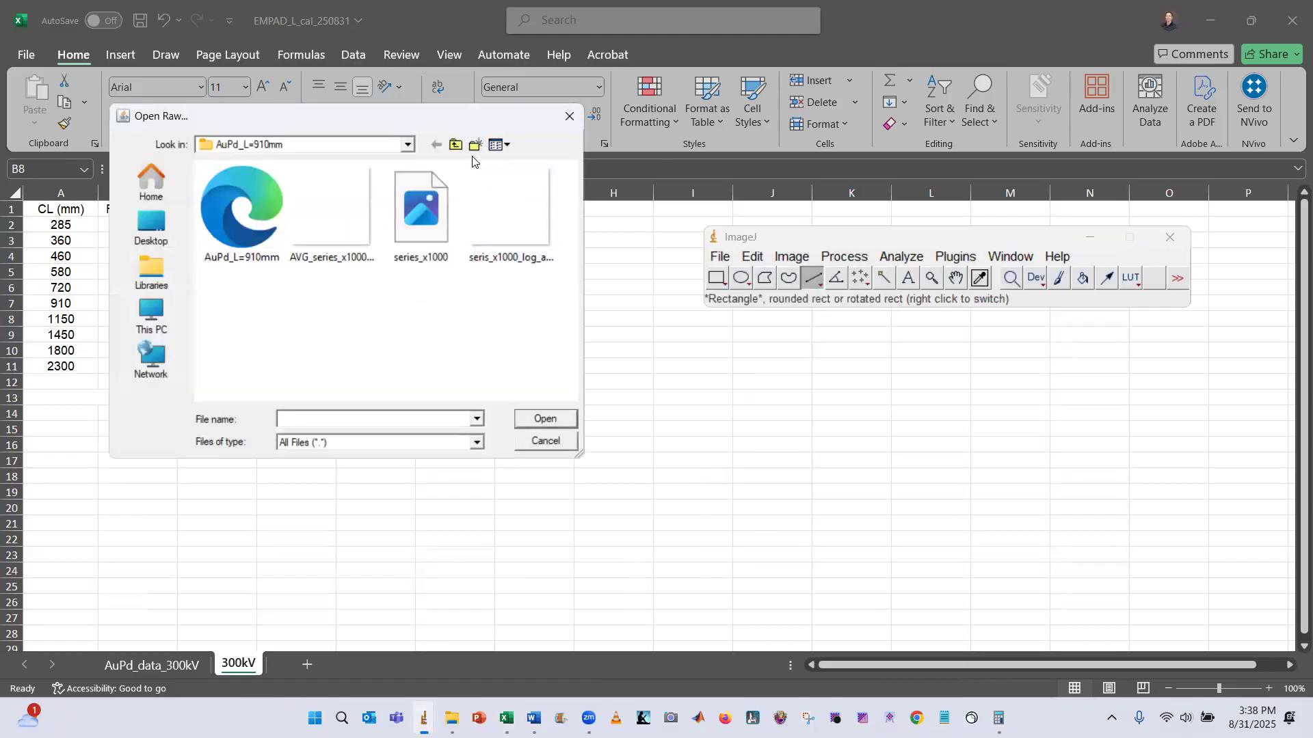
left_click(456, 145)
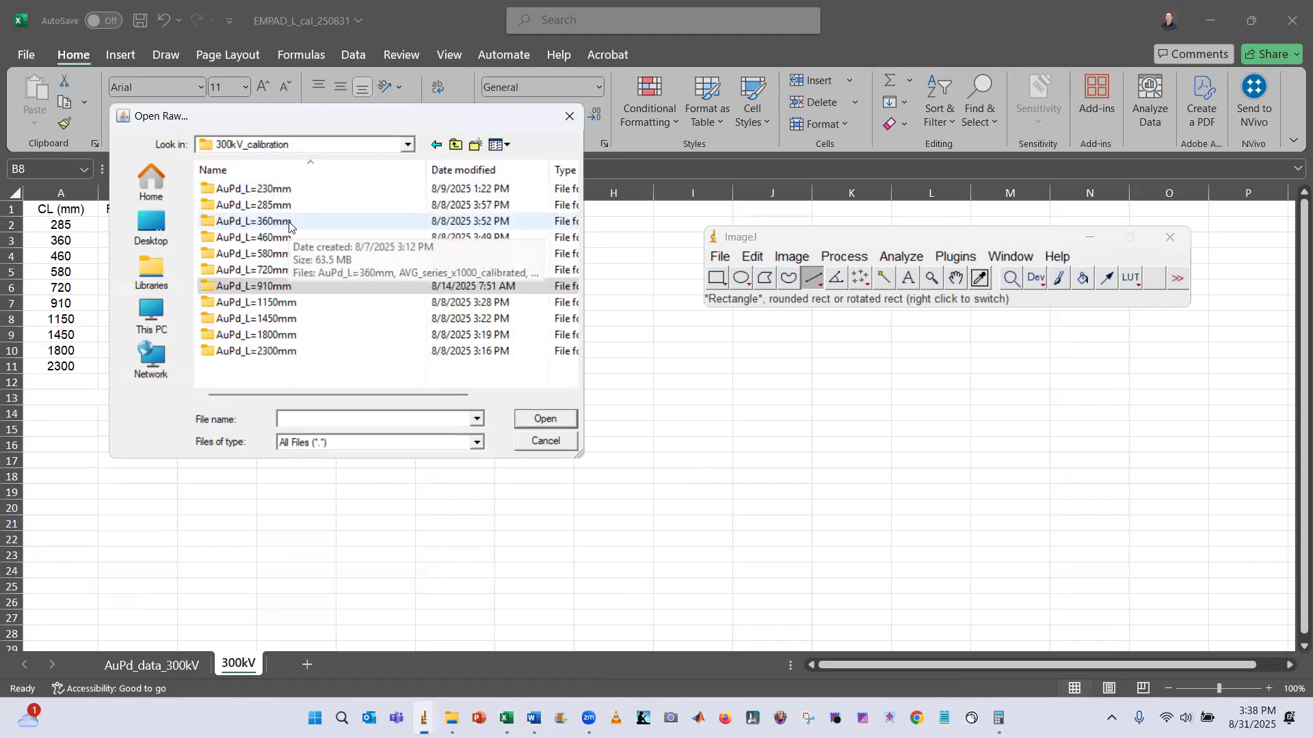
double_click(287, 222)
left_click(422, 212)
left_click(555, 419)
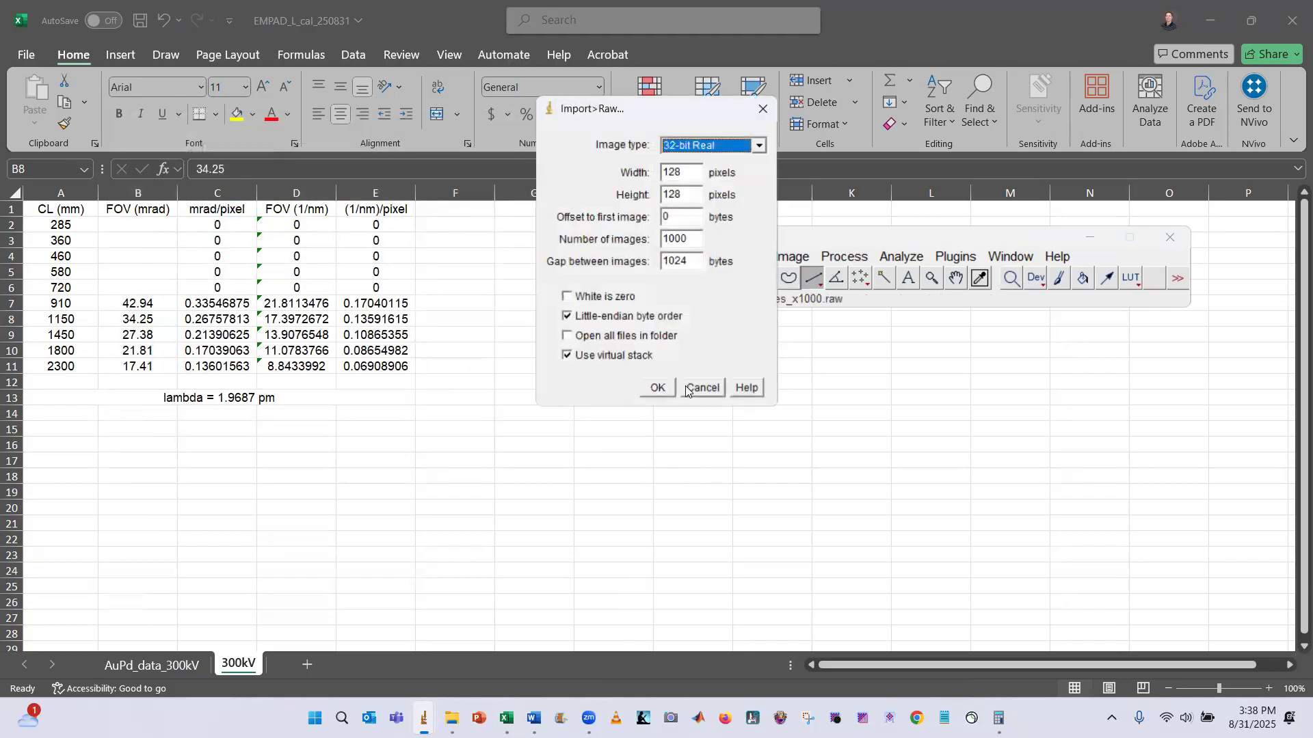
left_click(659, 388)
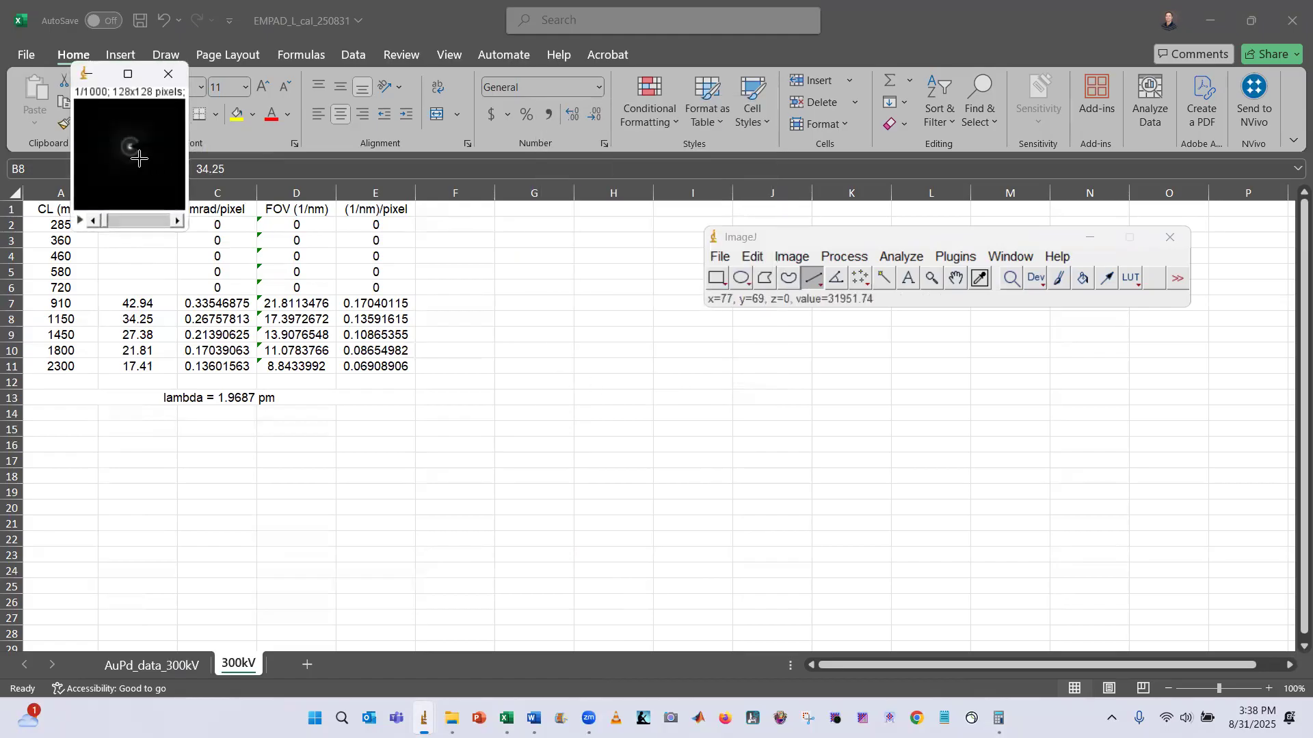
Average the stack with Z Project using Average Intensity over slices 1 to 1000
key("plus")
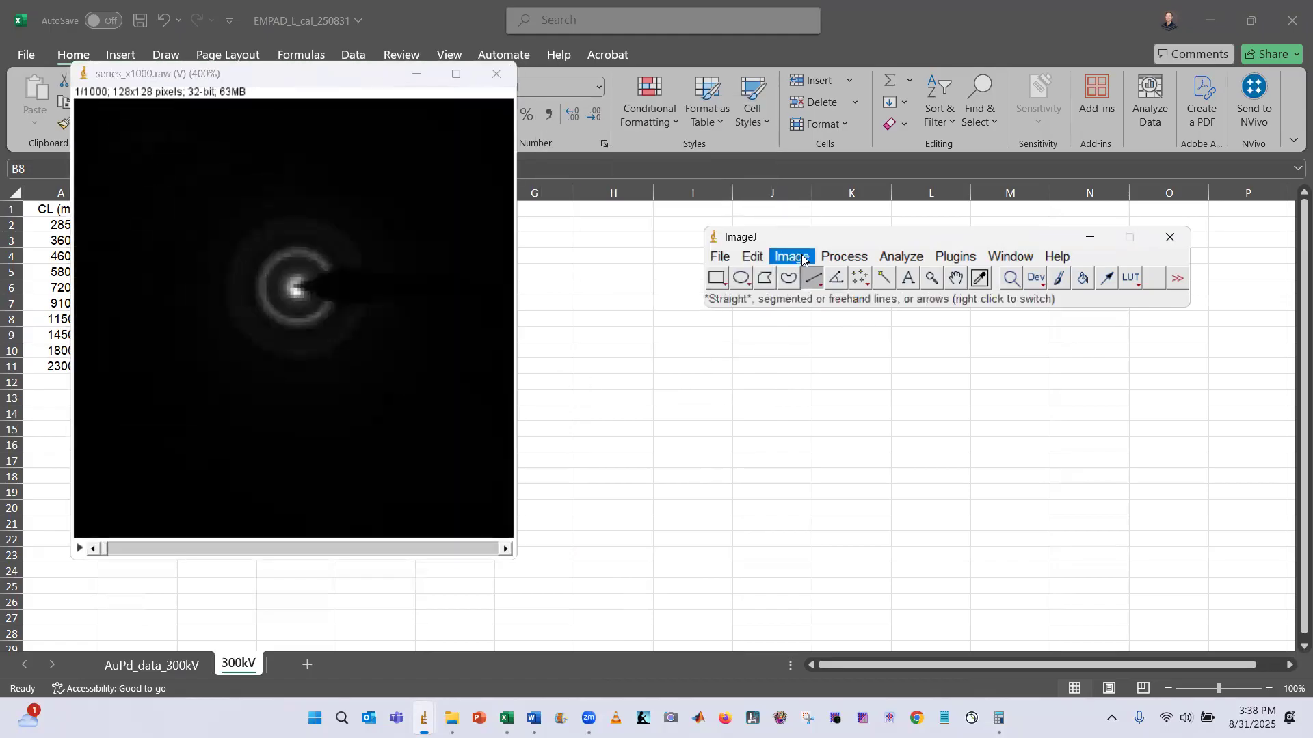
left_click(802, 259)
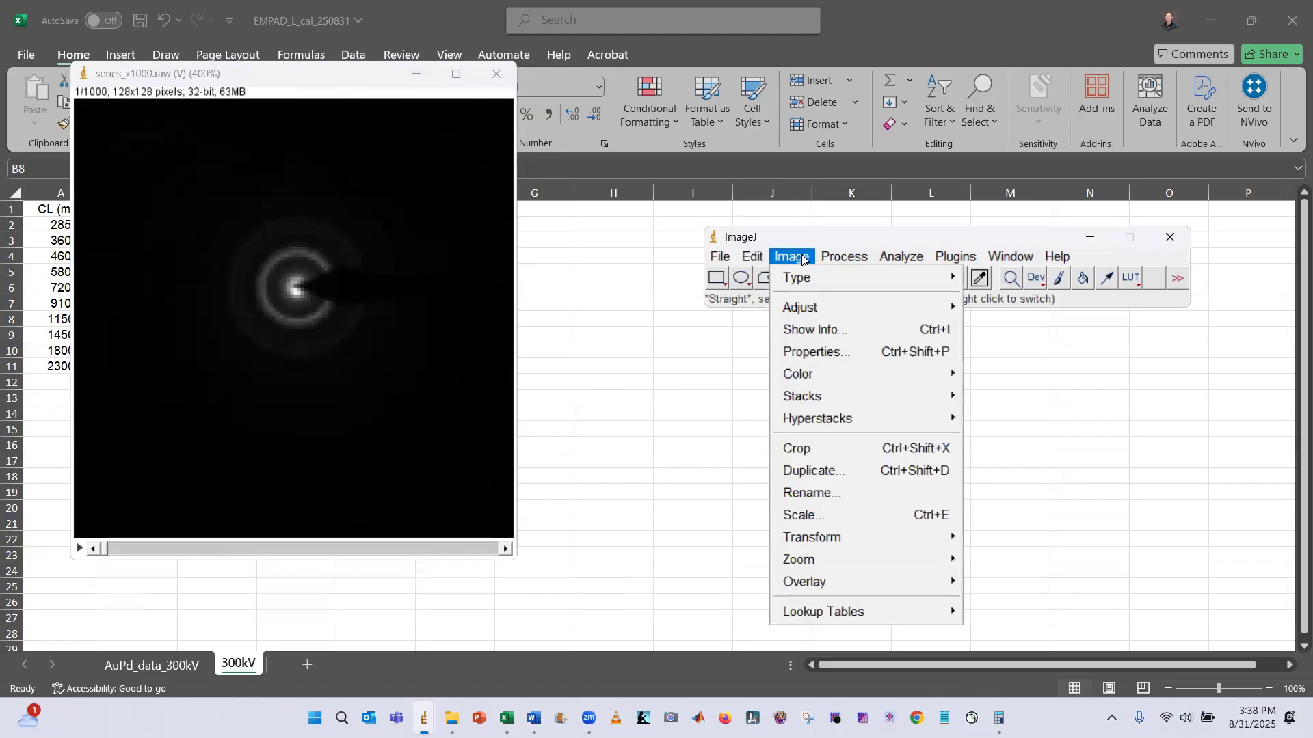
mouse_move(849, 395)
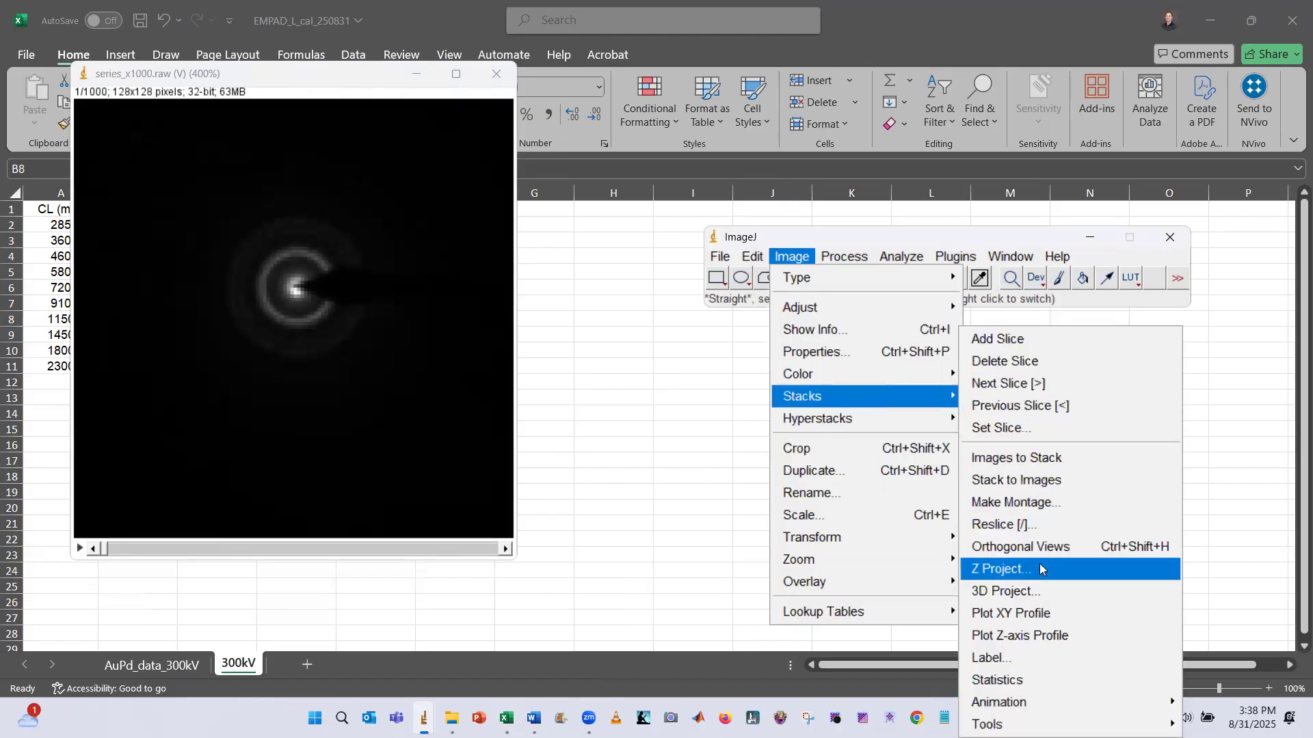
left_click(1037, 578)
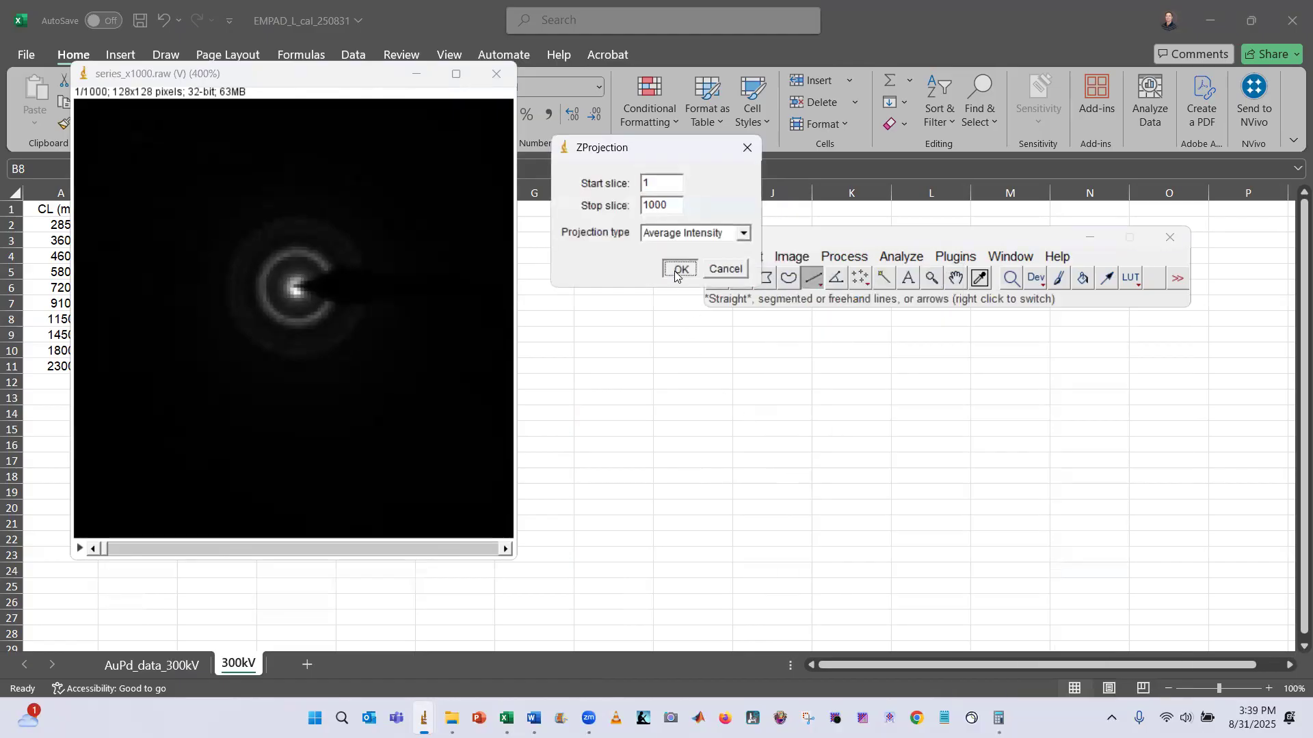
left_click(680, 267)
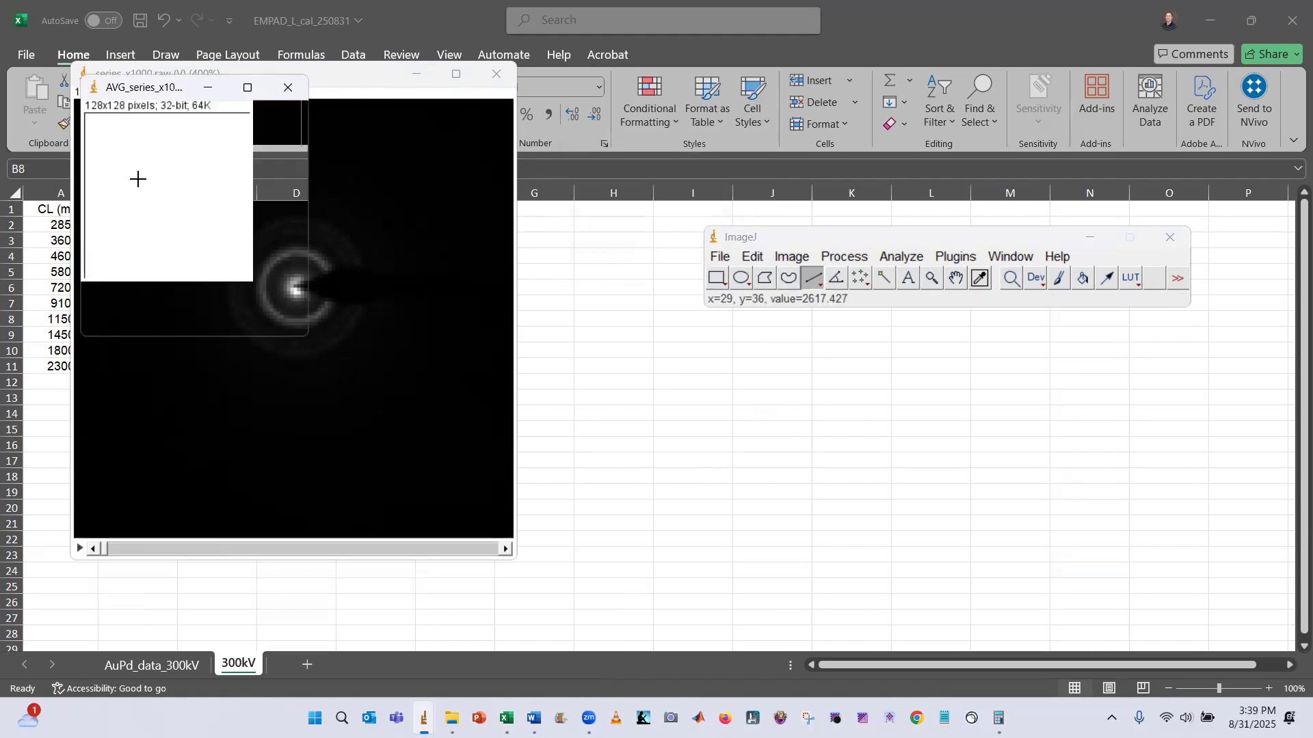
Apply Log to the averaged image and auto-adjust its brightness and contrast
left_click(846, 258)
mouse_move(915, 455)
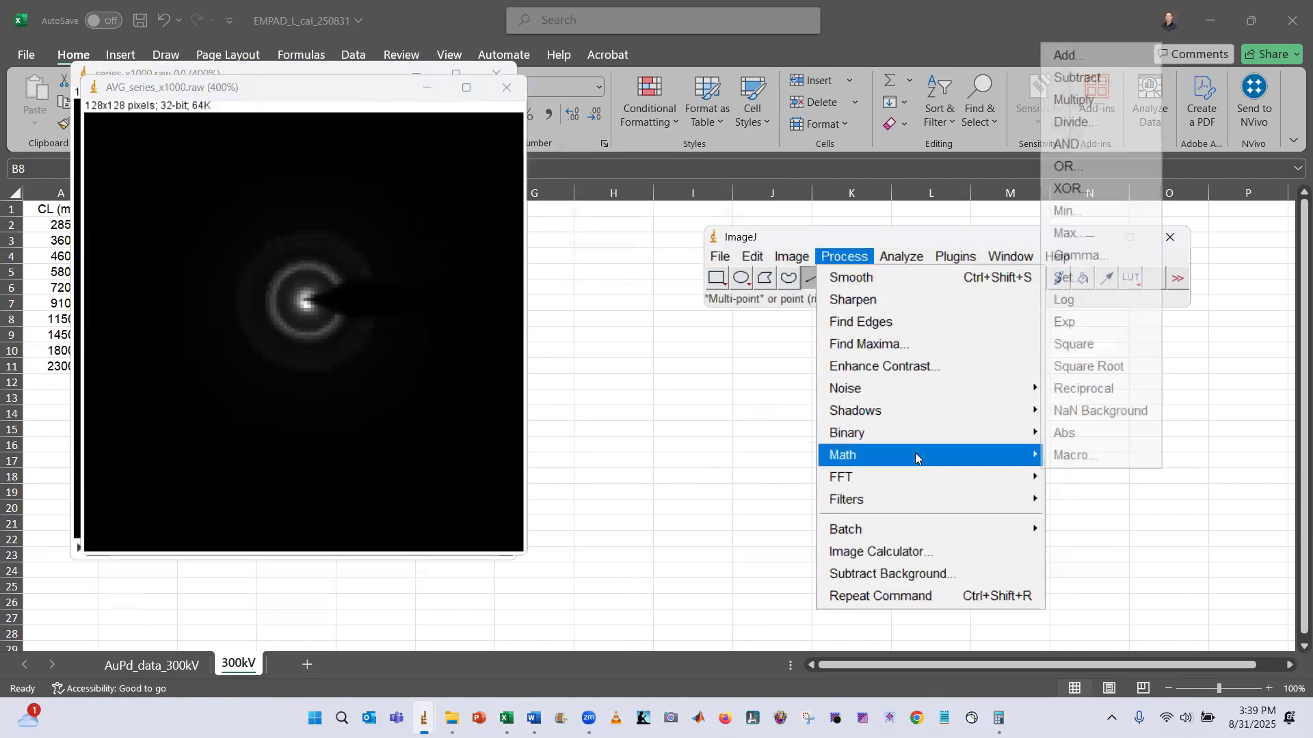
left_click(1081, 301)
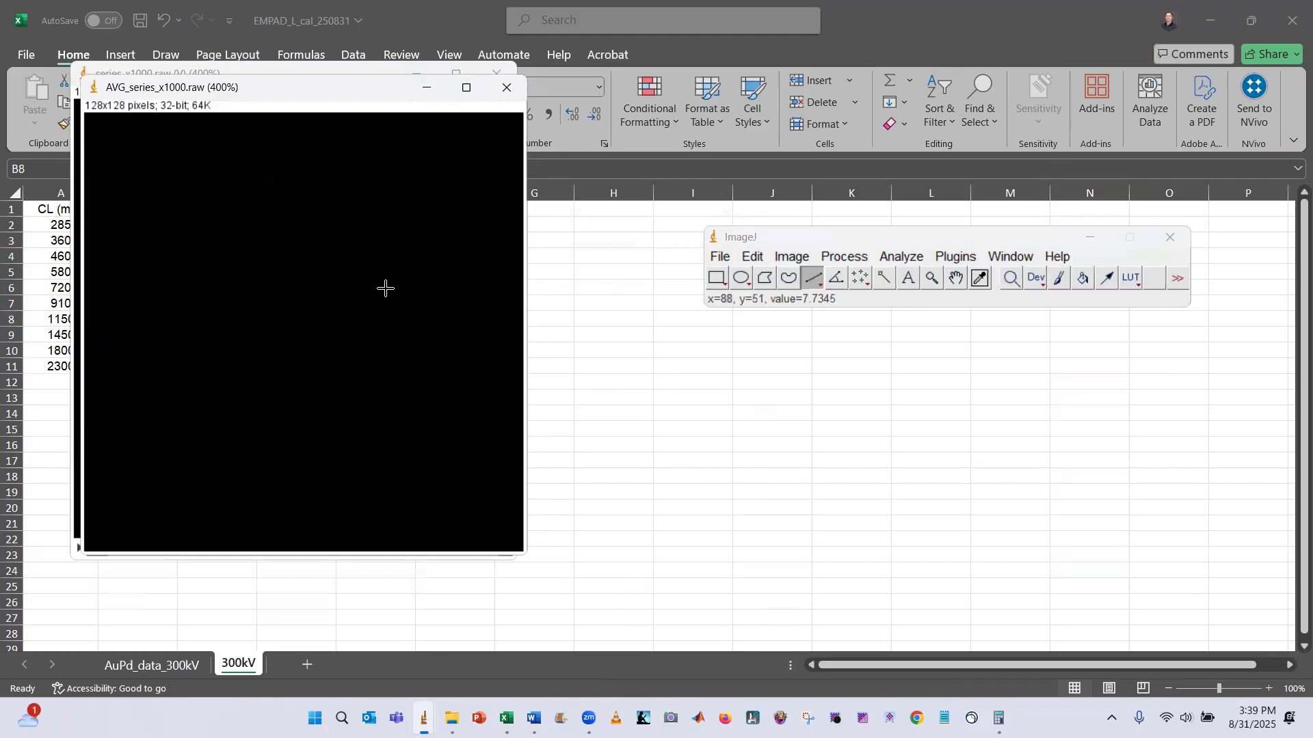
key("ctrl+shift+c")
left_click(723, 522)
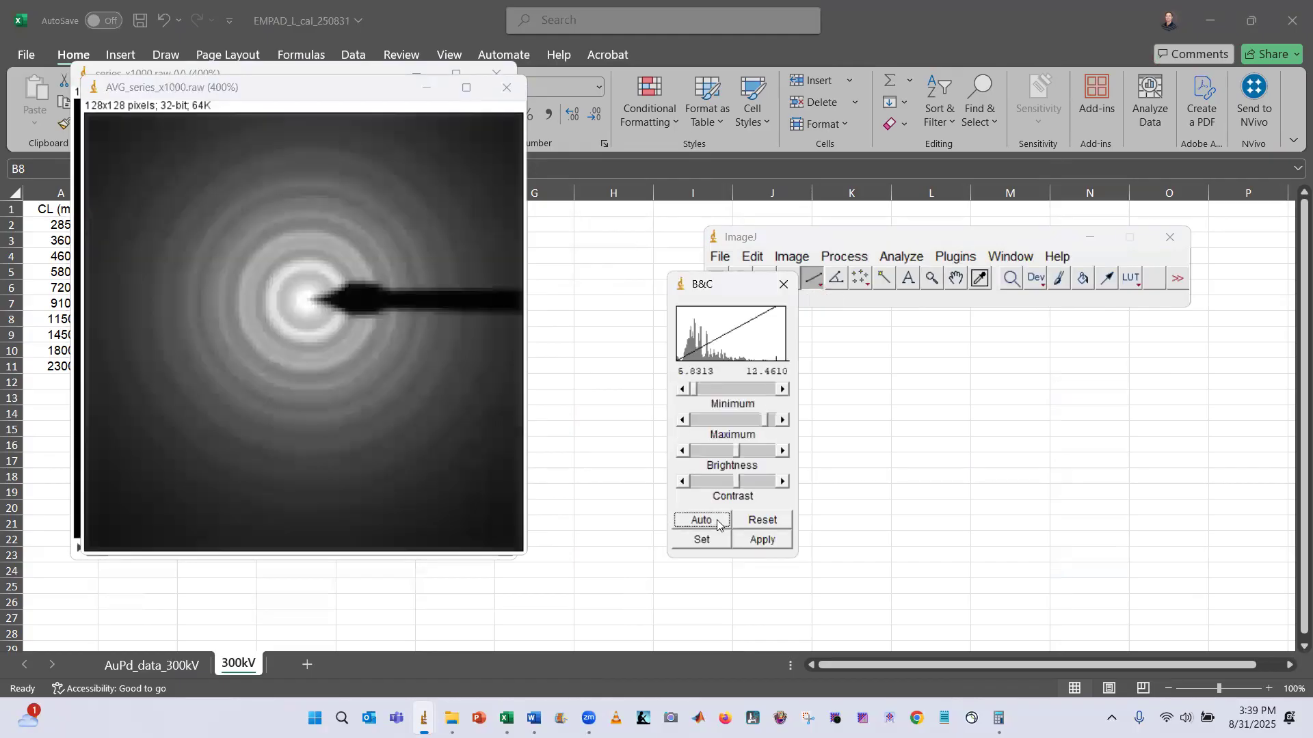
Close the raw stack window, keeping the averaged image open
scroll(309, 288, "up", 3)
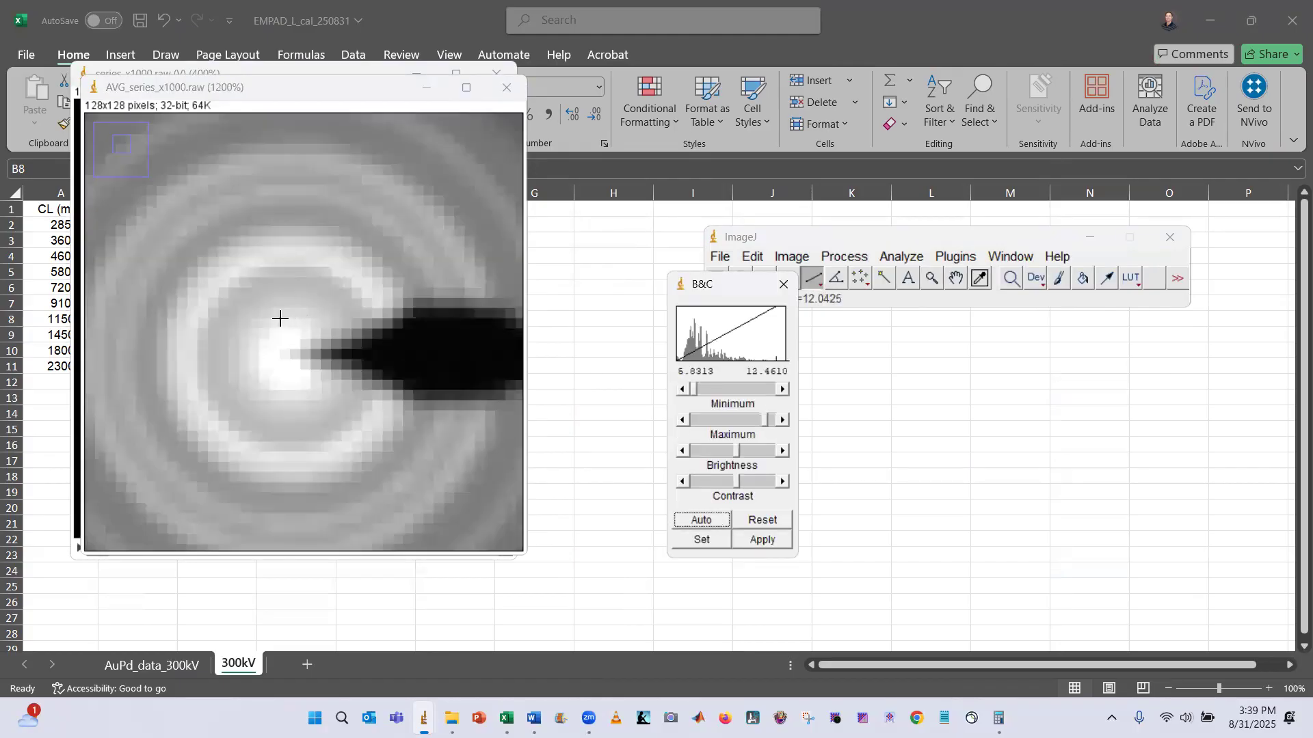
scroll(292, 346, "down", 1)
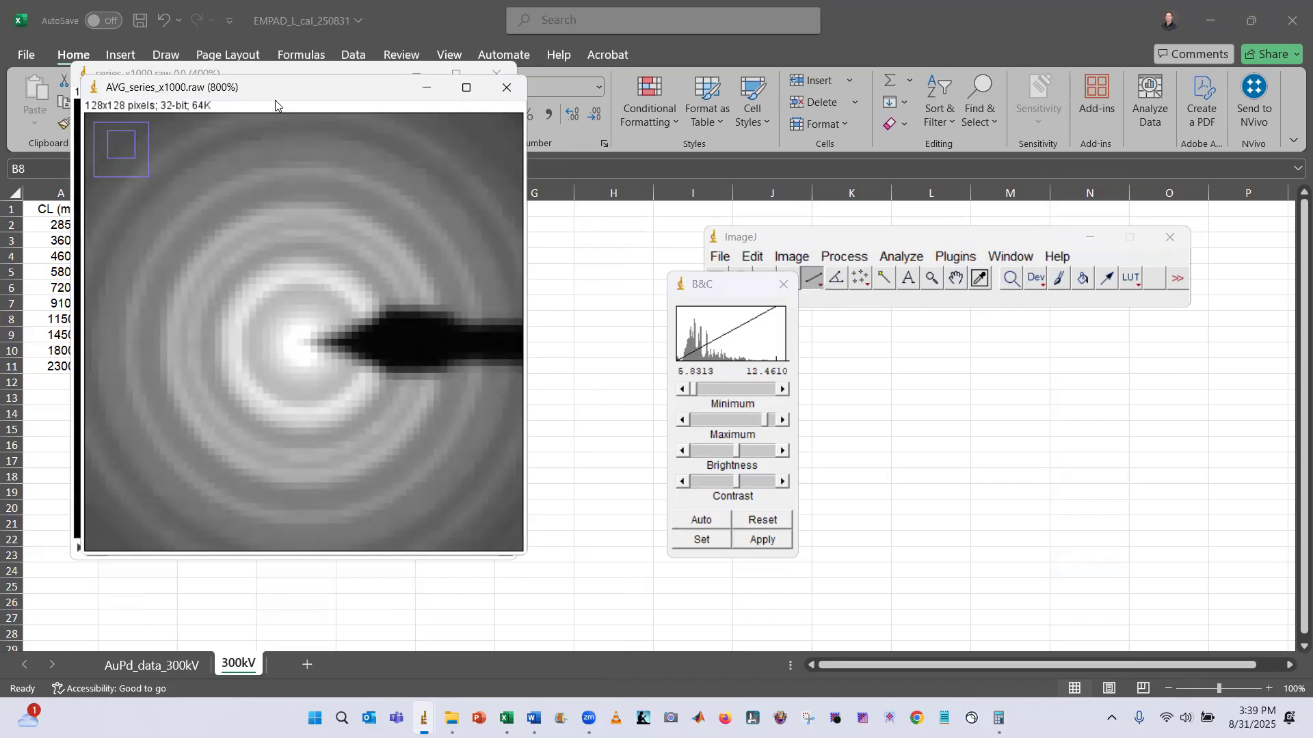
left_click_drag(274, 100, 295, 115)
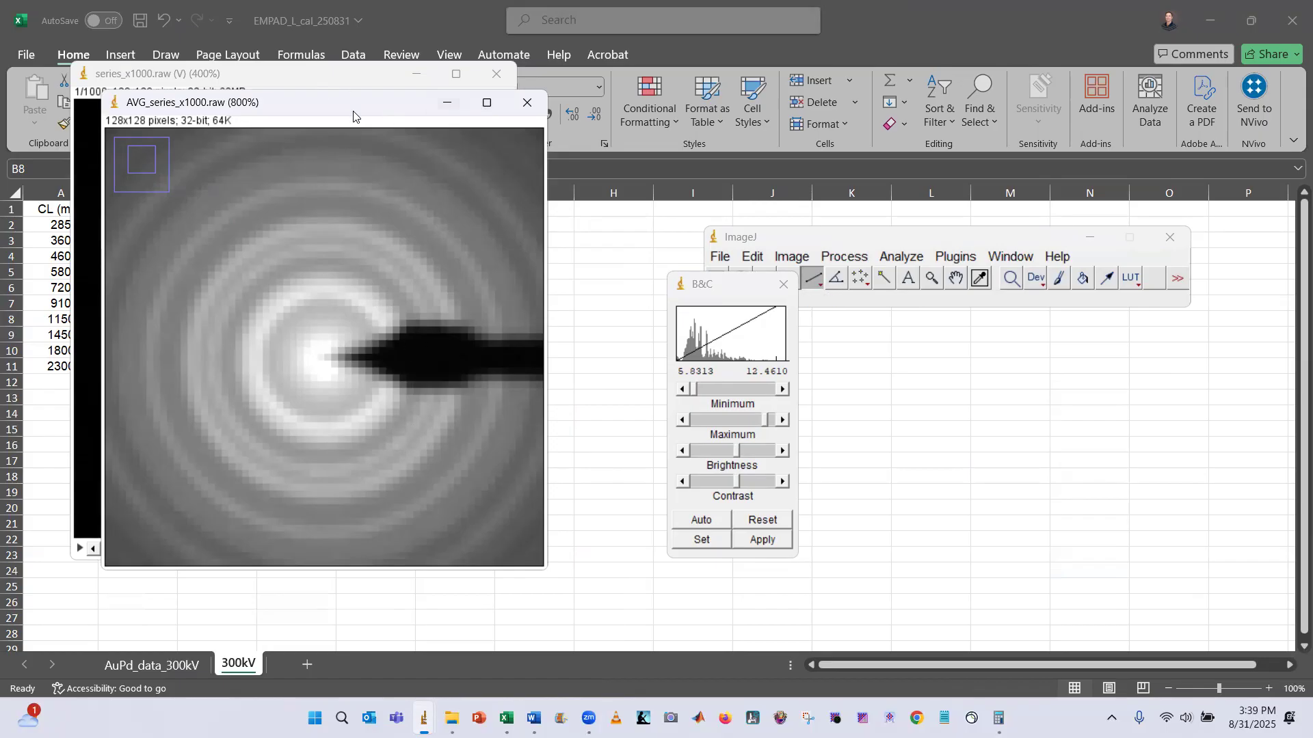
left_click_drag(354, 112, 336, 116)
left_click(497, 75)
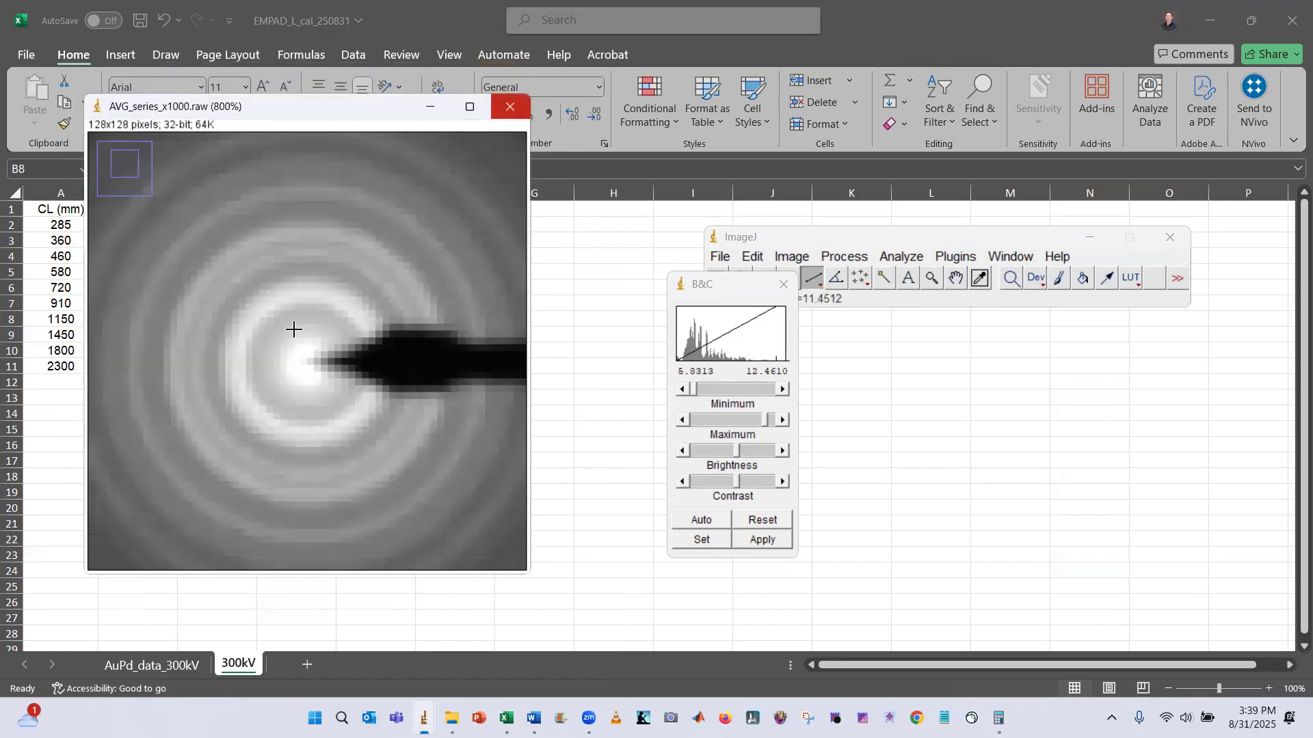
Zoom the averaged image window back to 400%
key("minus")
key("minus")
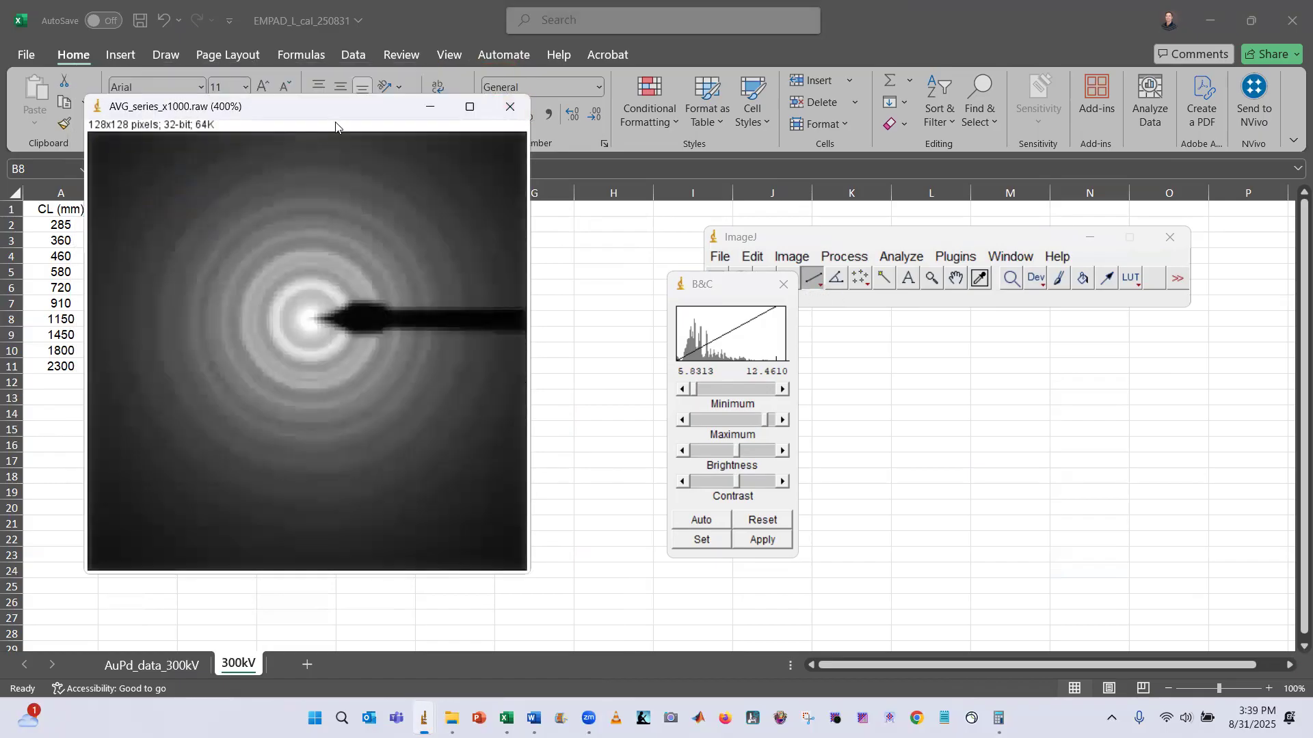
left_click_drag(336, 111, 343, 103)
key("alt+Tab")
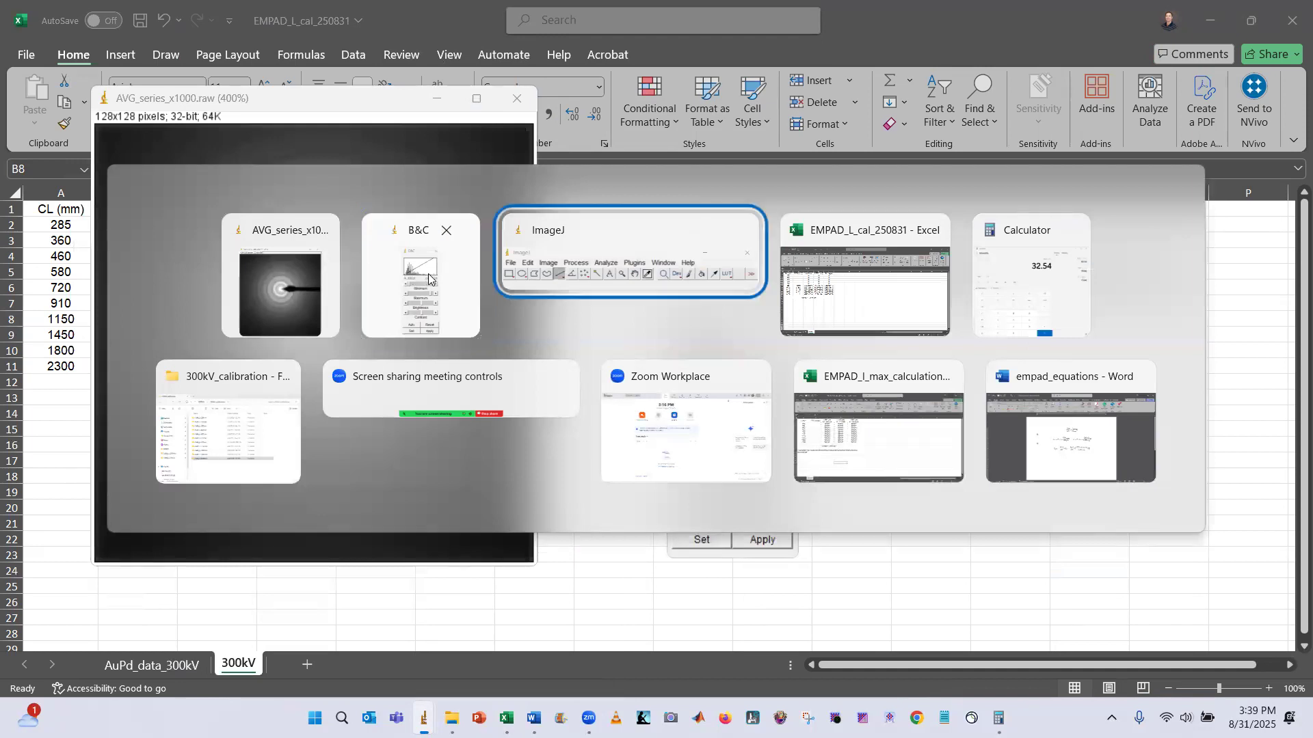
Open AVG_series_x1000_calibrated from the AuPd_L=910mm folder in ImageJ as a reference
left_click(658, 271)
left_click(721, 257)
left_click(735, 300)
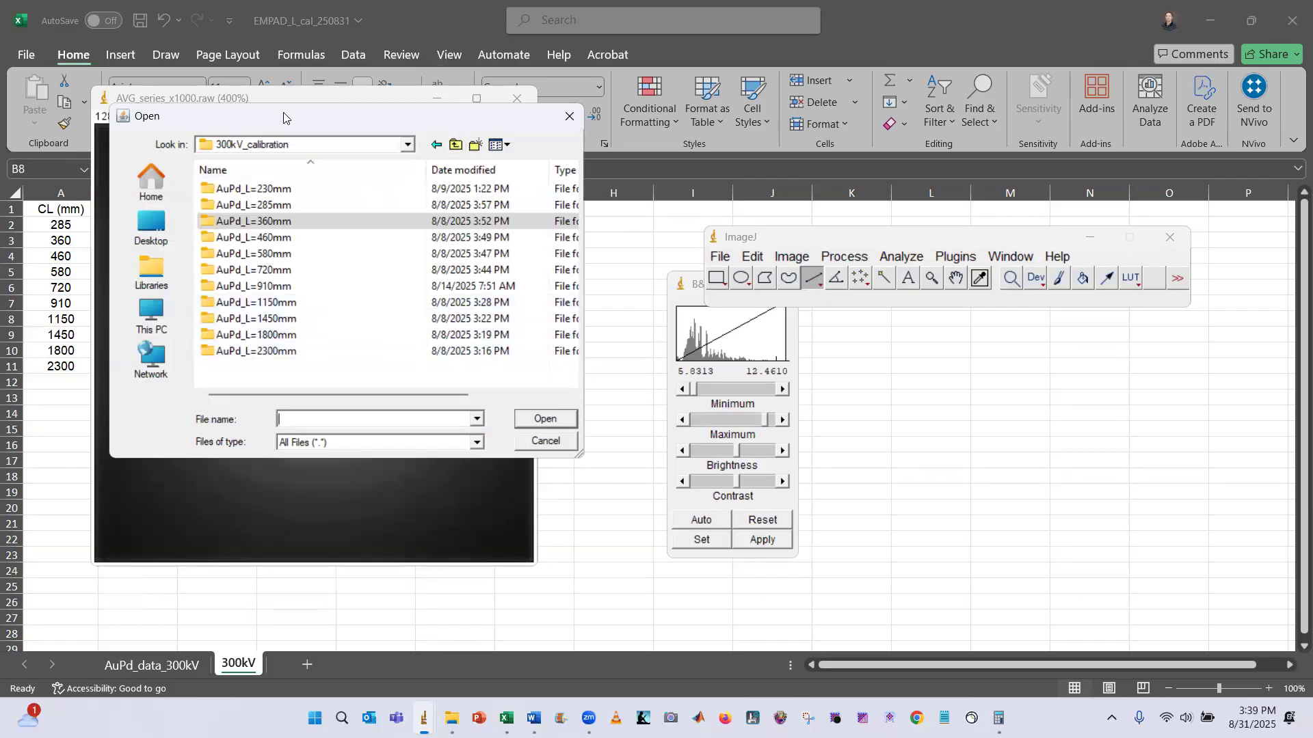
left_click_drag(237, 121, 421, 146)
left_click(56, 404)
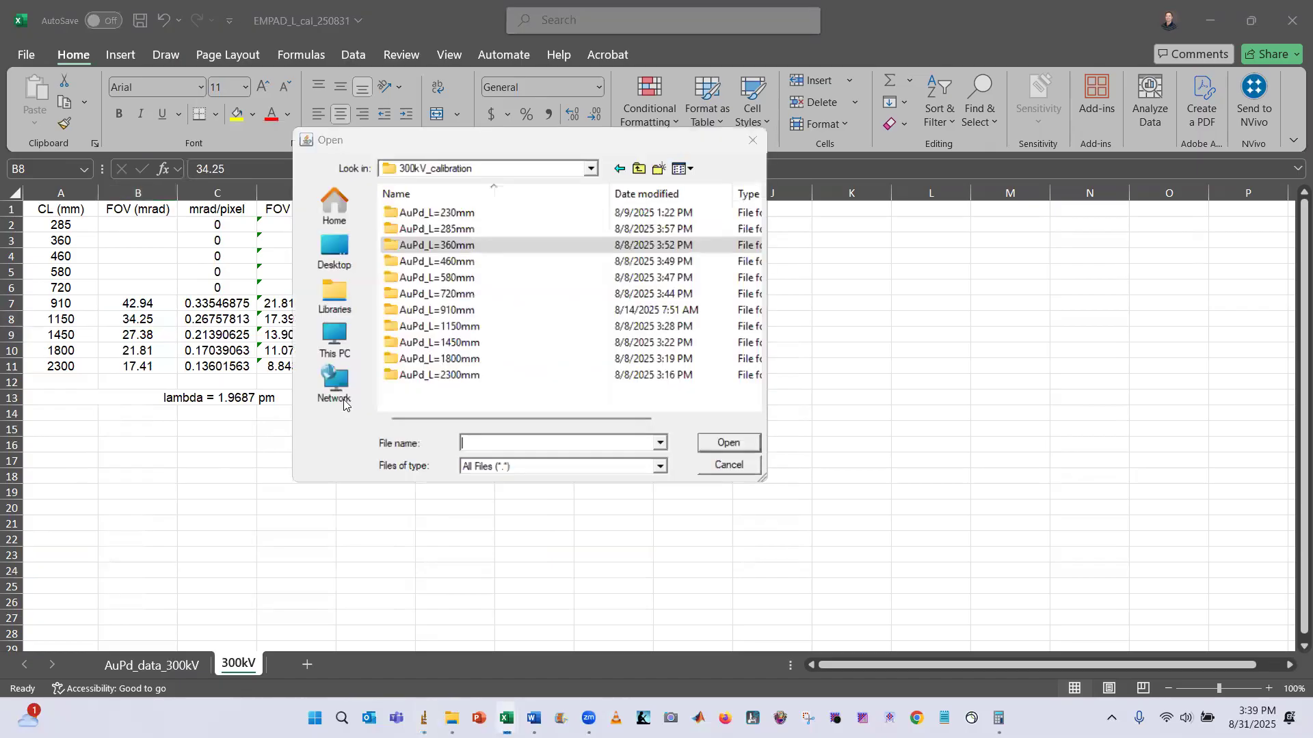
double_click(451, 309)
left_click(512, 222)
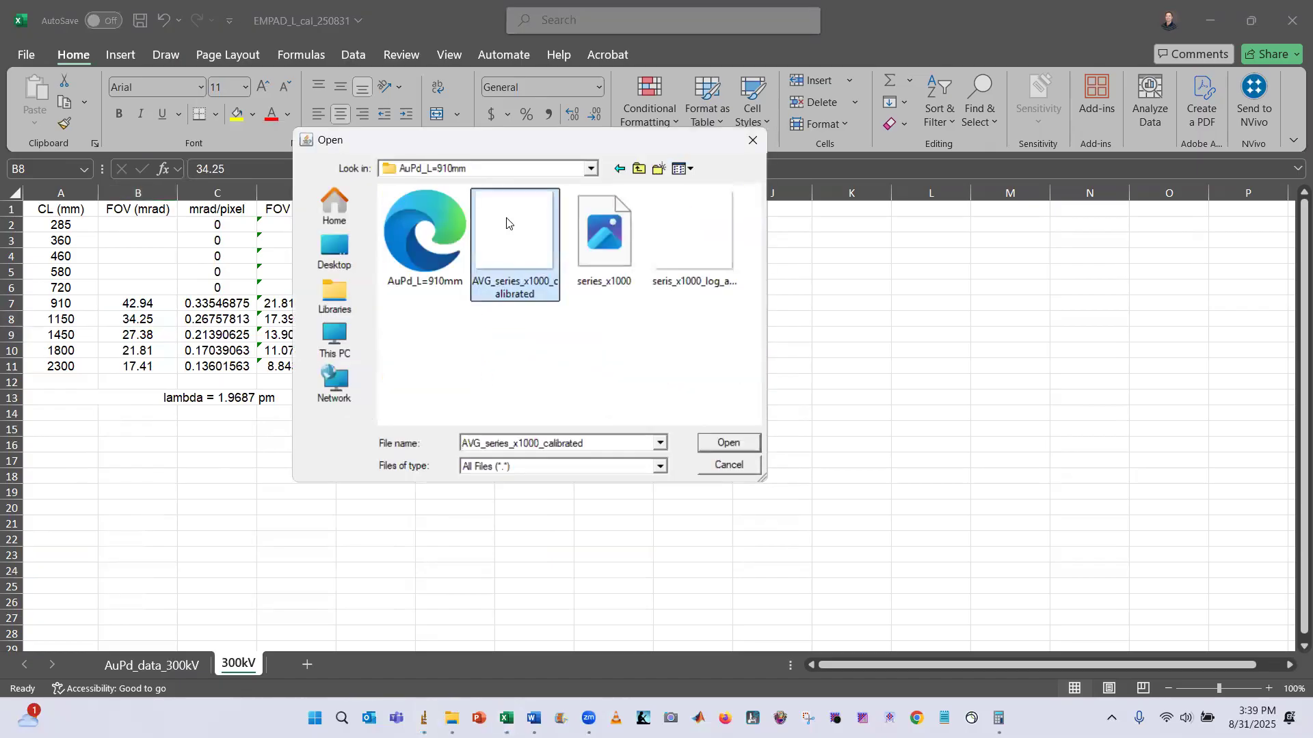
left_click(726, 443)
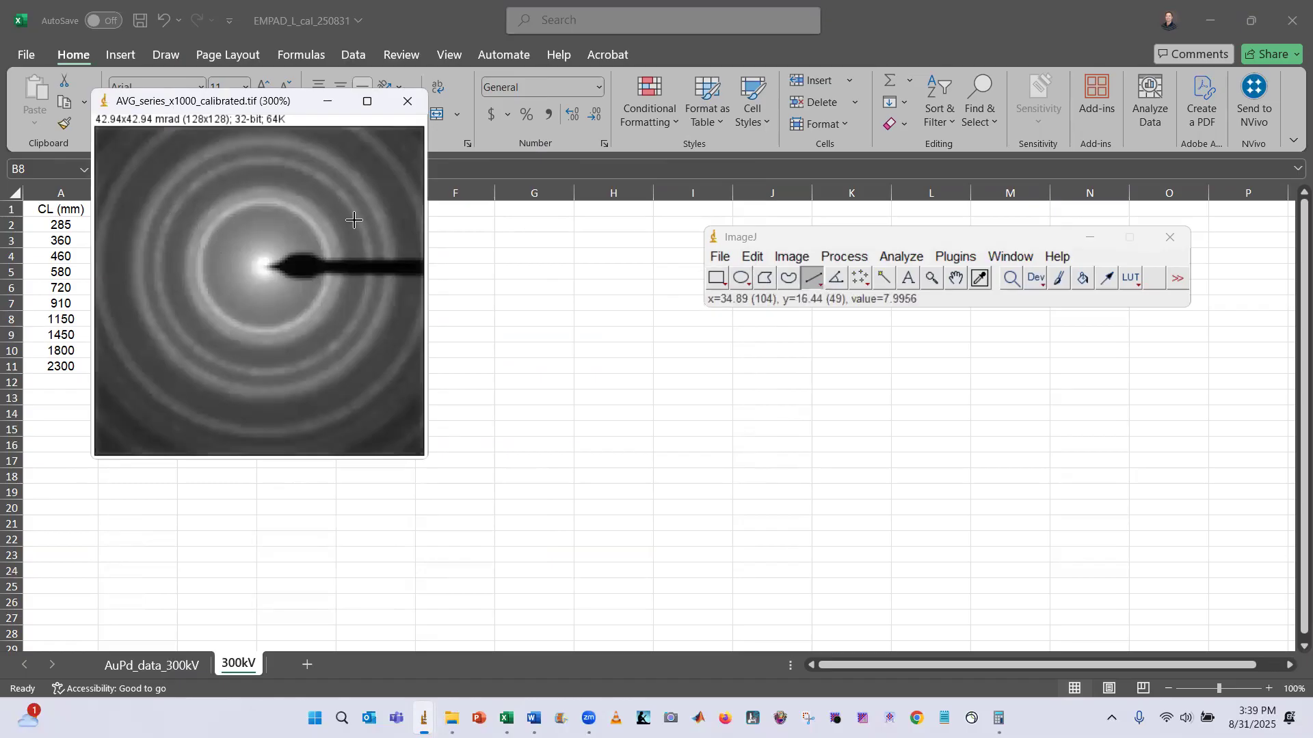
Zoom the averaged image to 800% and draw a straight line across the diameter of a diffraction ring, about 31.6 pixels long
key("alt+Tab")
key("alt+Tab")
key("alt+Tab")
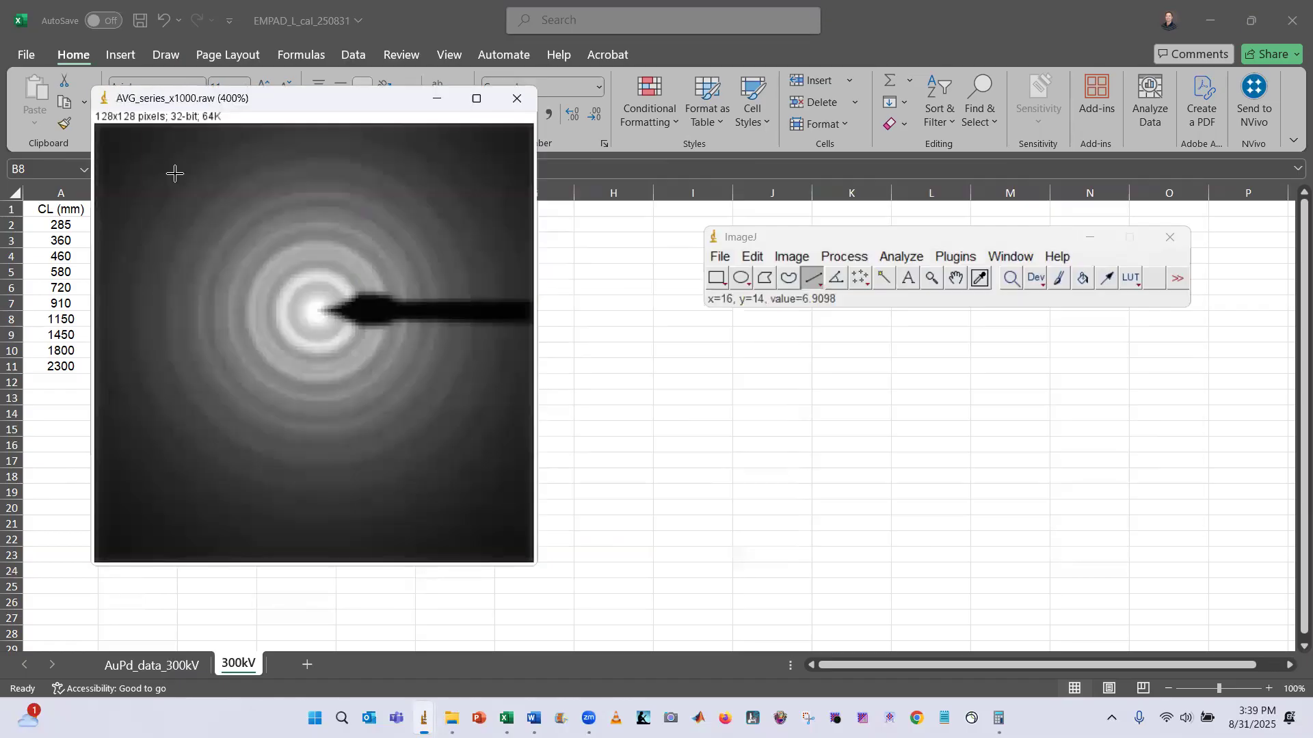
scroll(255, 308, "up", 2)
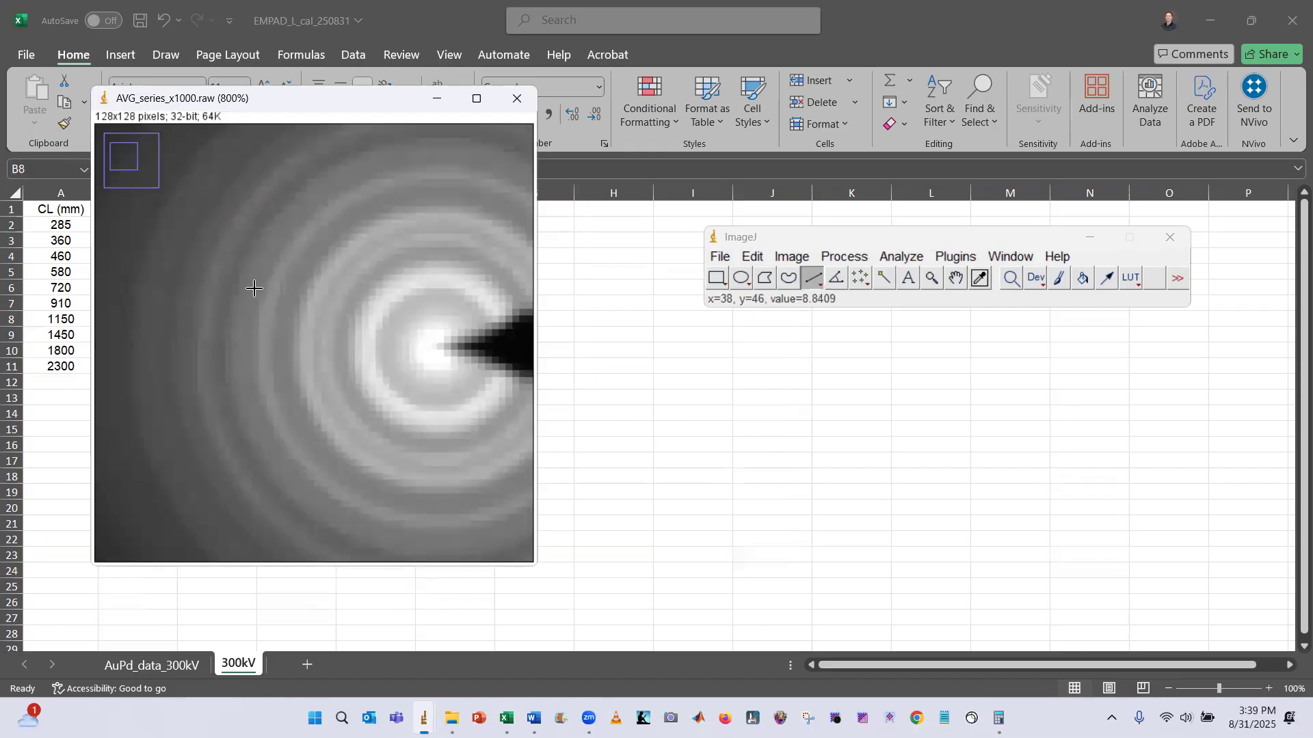
scroll(356, 328, "down", 1)
scroll(382, 340, "up", 1)
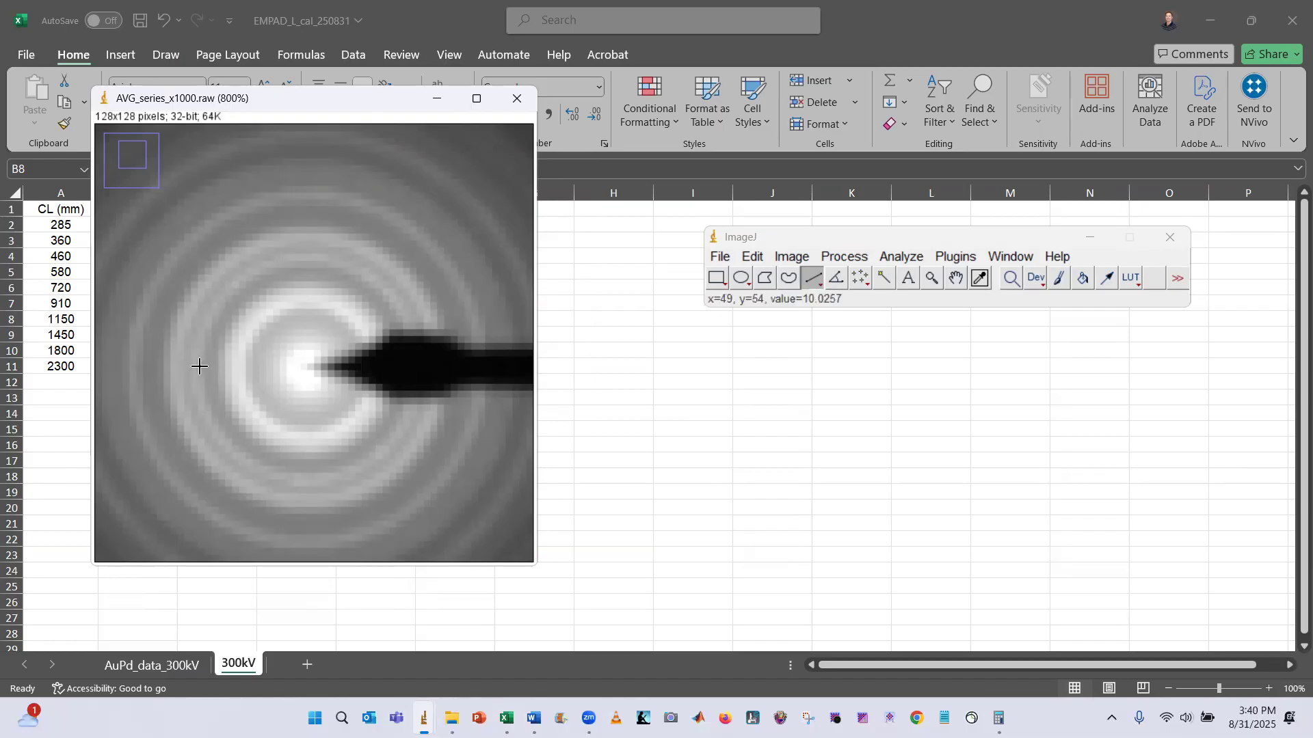
left_click_drag(197, 370, 415, 369)
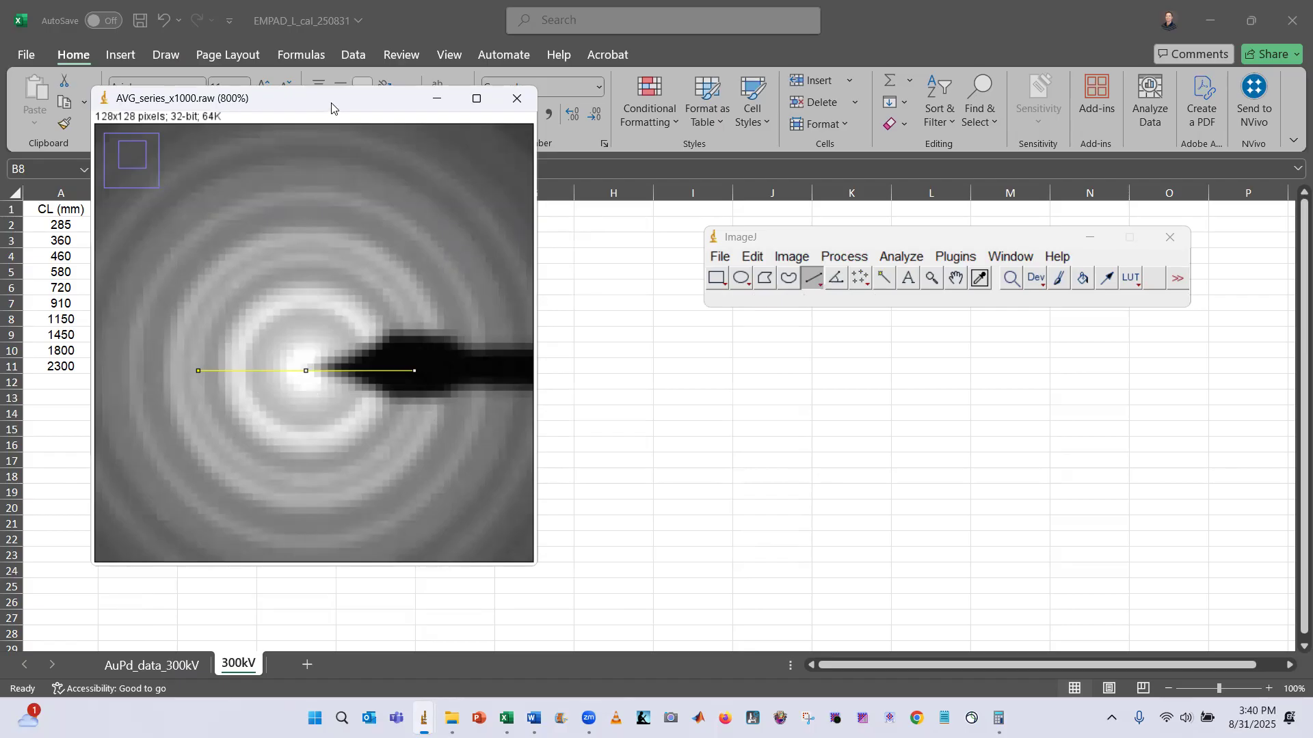
left_click_drag(331, 108, 338, 101)
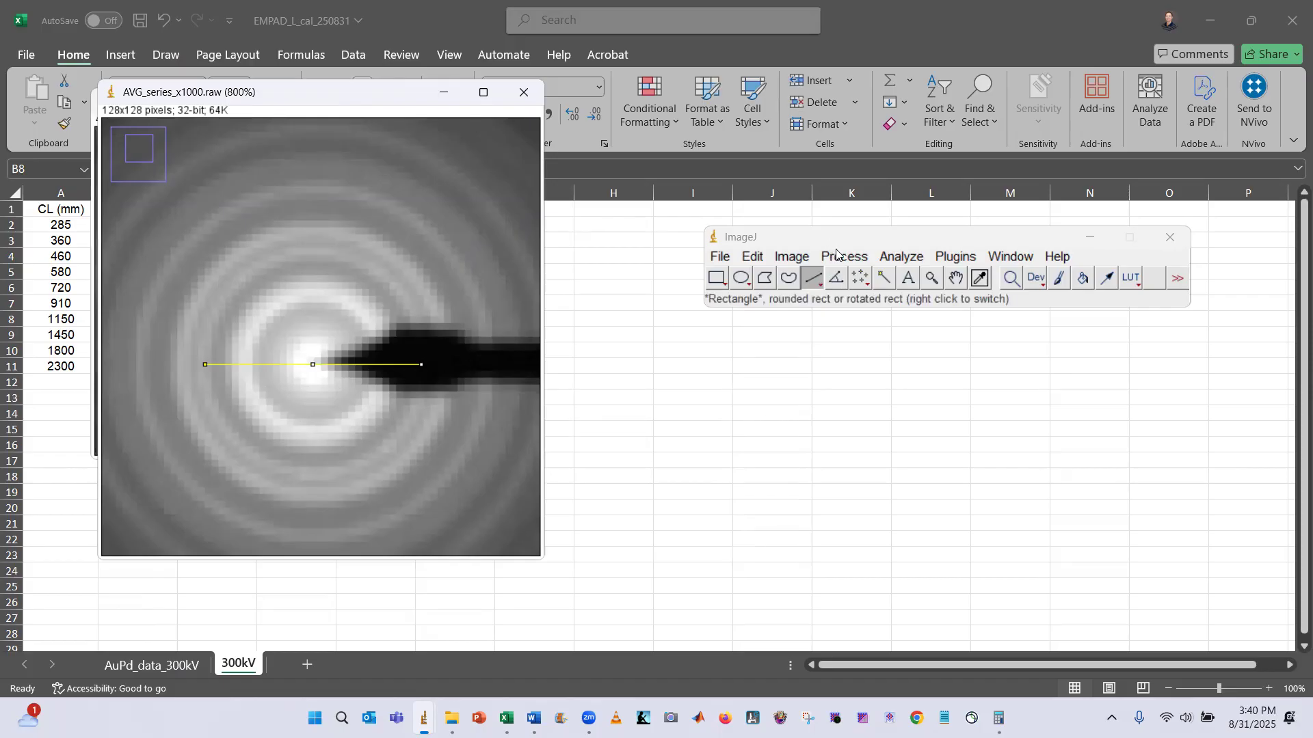
Open the Set Scale dialog for the drawn line
left_click(902, 257)
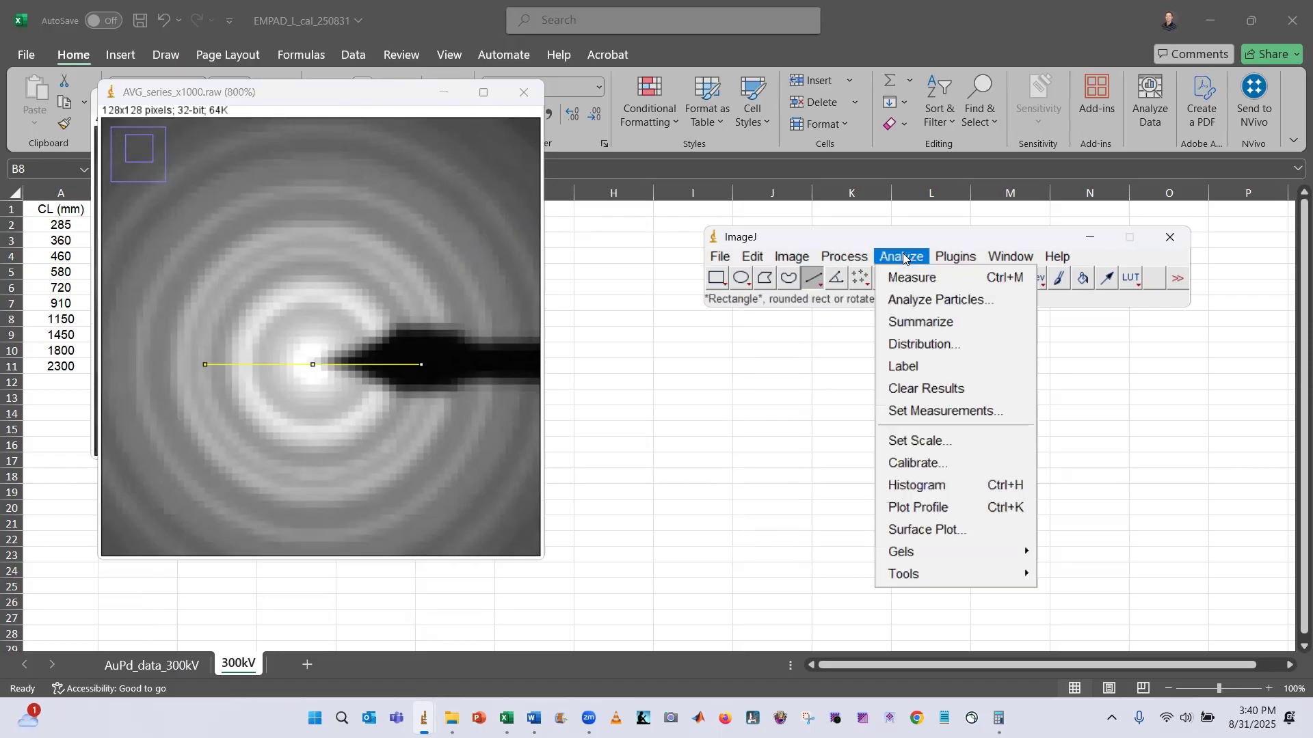
left_click(942, 443)
key("alt+Tab")
key("alt+Tab")
key("alt+Tab")
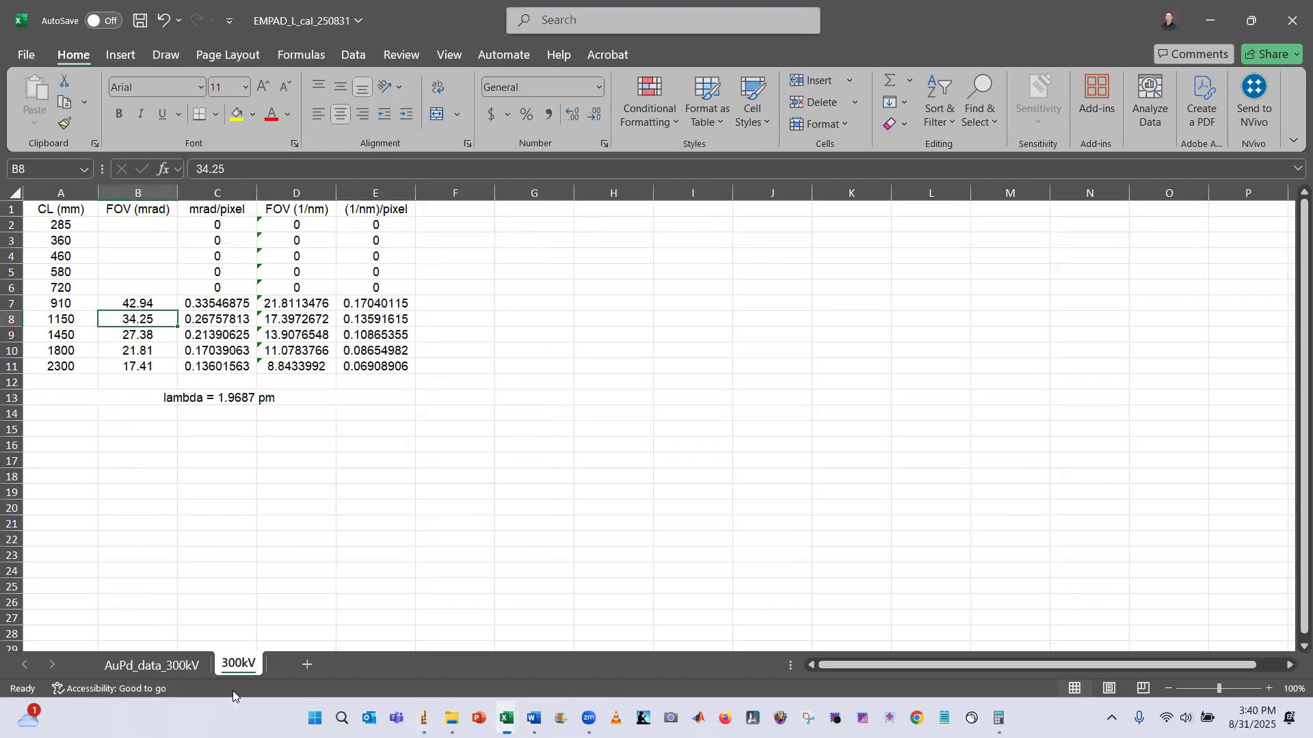
Check the ring radii on the AuPd_data_300kV sheet and compute 13.96*2 in Calculator
left_click(176, 666)
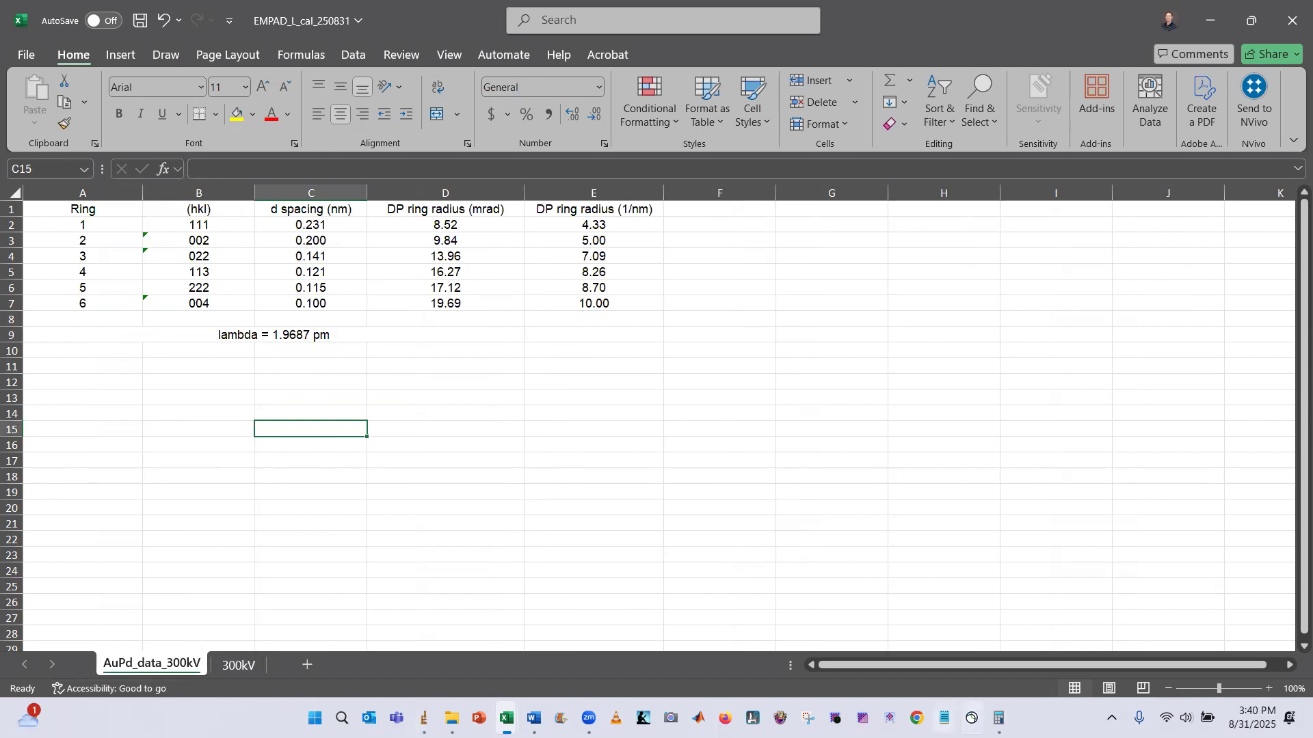
left_click(999, 718)
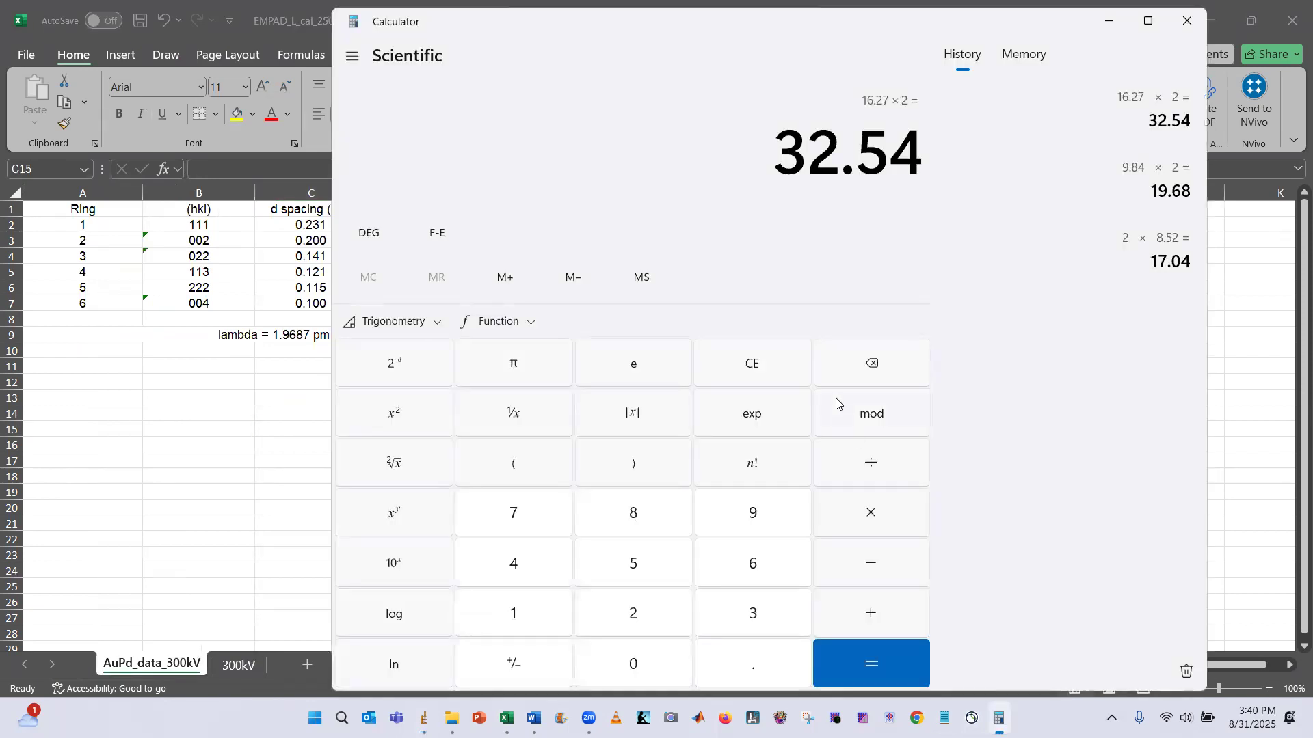
key("Escape")
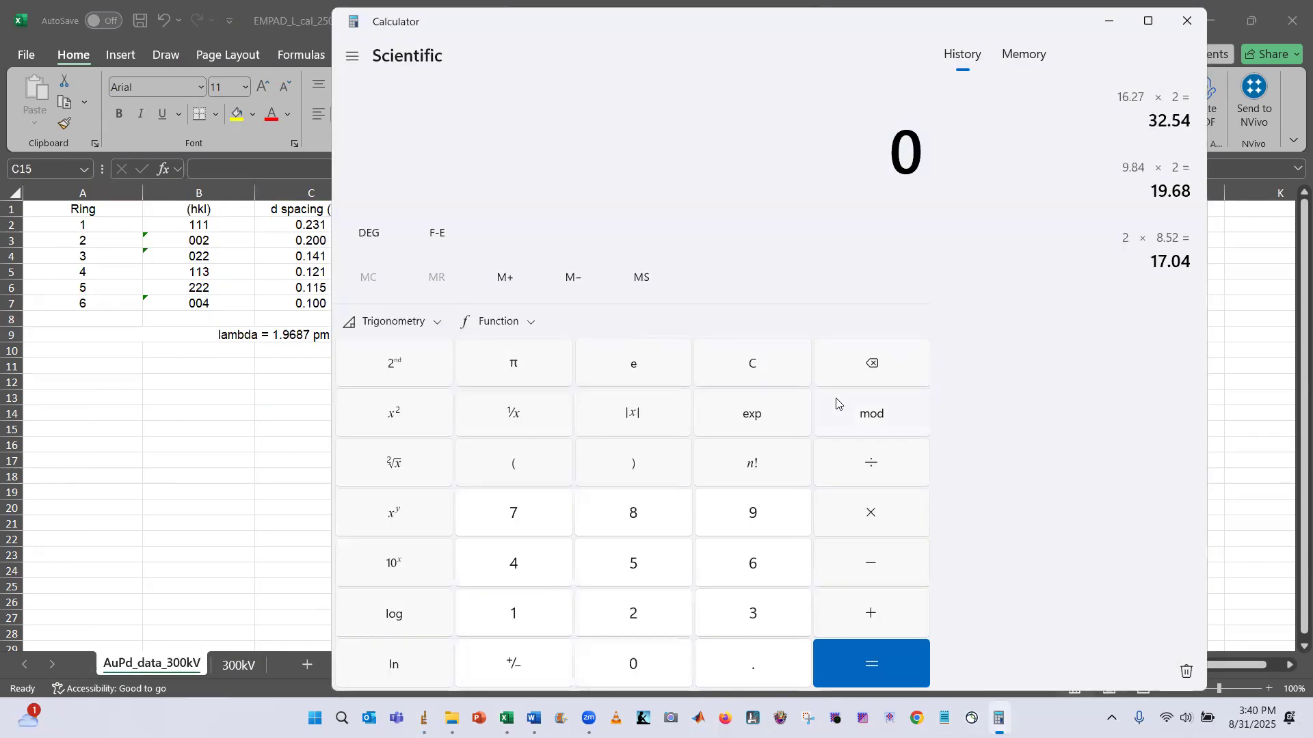
type("13.96*2")
key("Return")
Set the scale with known distance 27.92 and unit of length mrad
key("alt+Tab")
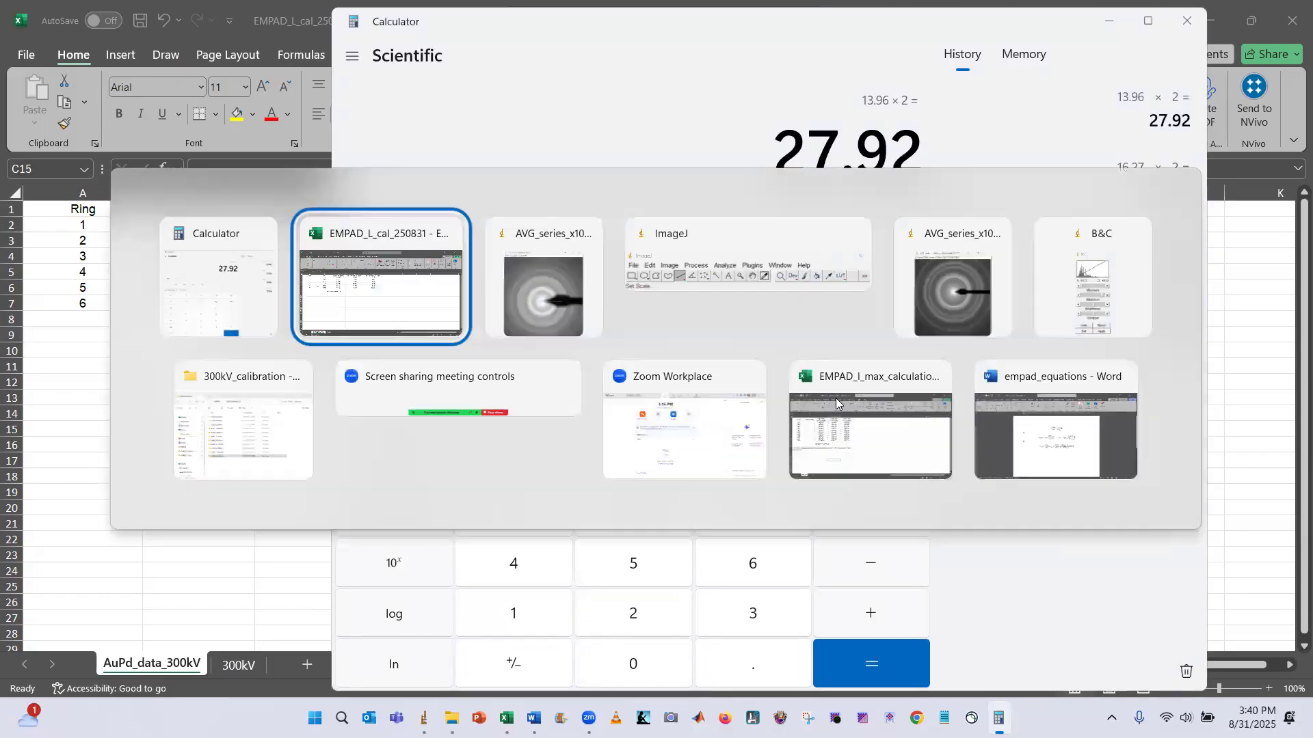
key("alt+Tab")
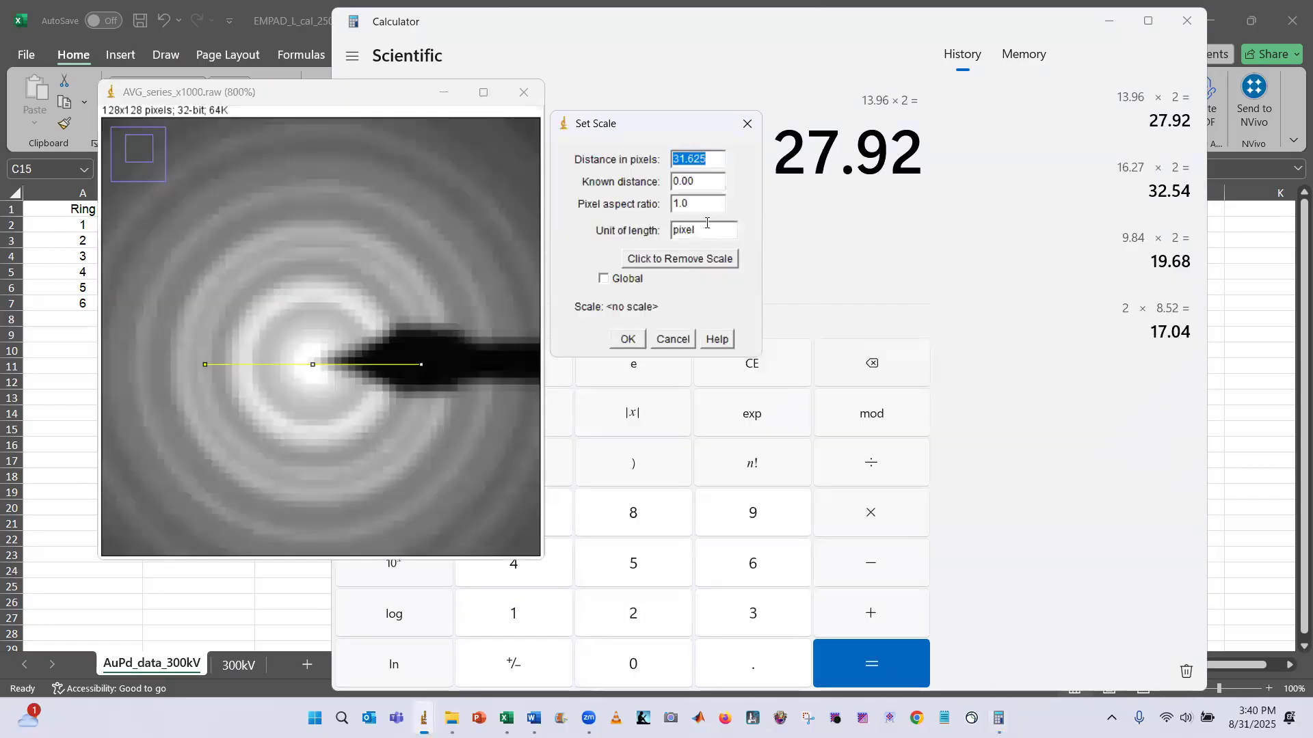
key("Tab")
type("278")
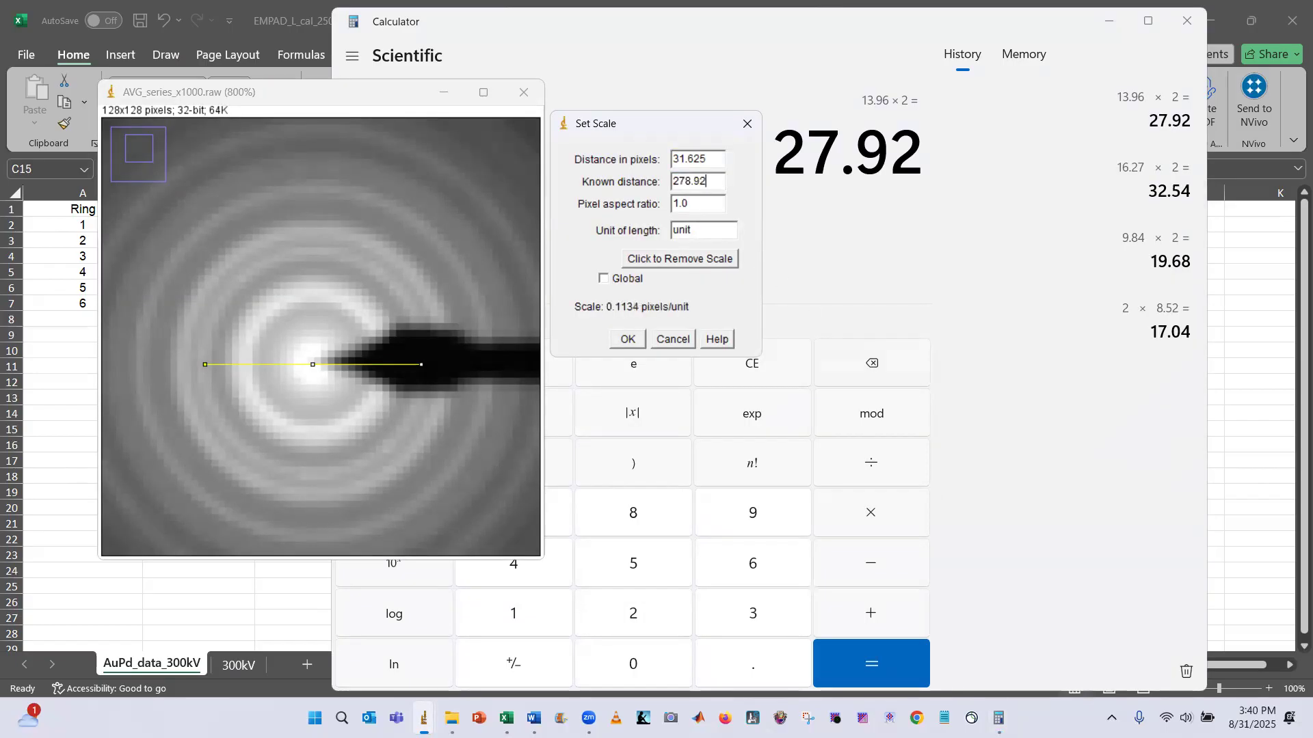
key("BackSpace")
type(".92")
key("Tab")
key("Tab")
type("mrad")
left_click(626, 340)
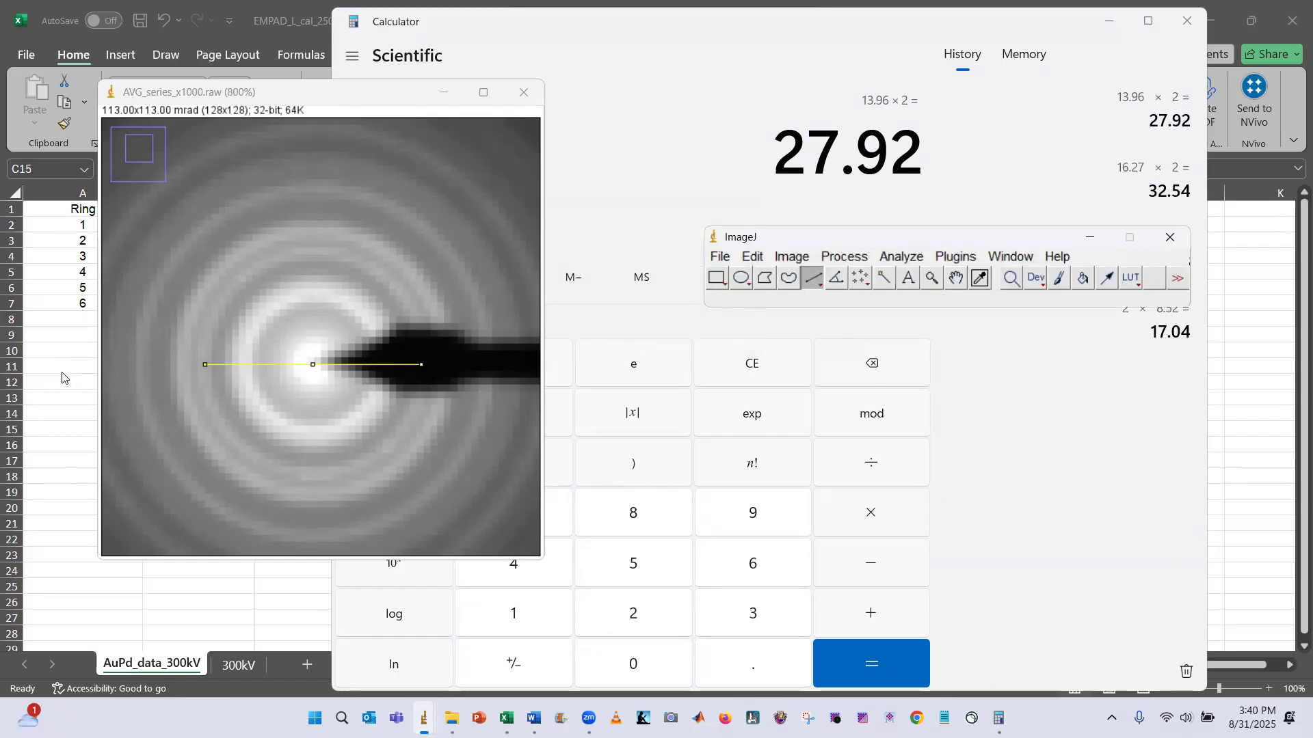
Save the scaled image as AVG_series_x1000_calibrated in the AuPd_L=360mm folder
scroll(290, 340, "down", 2)
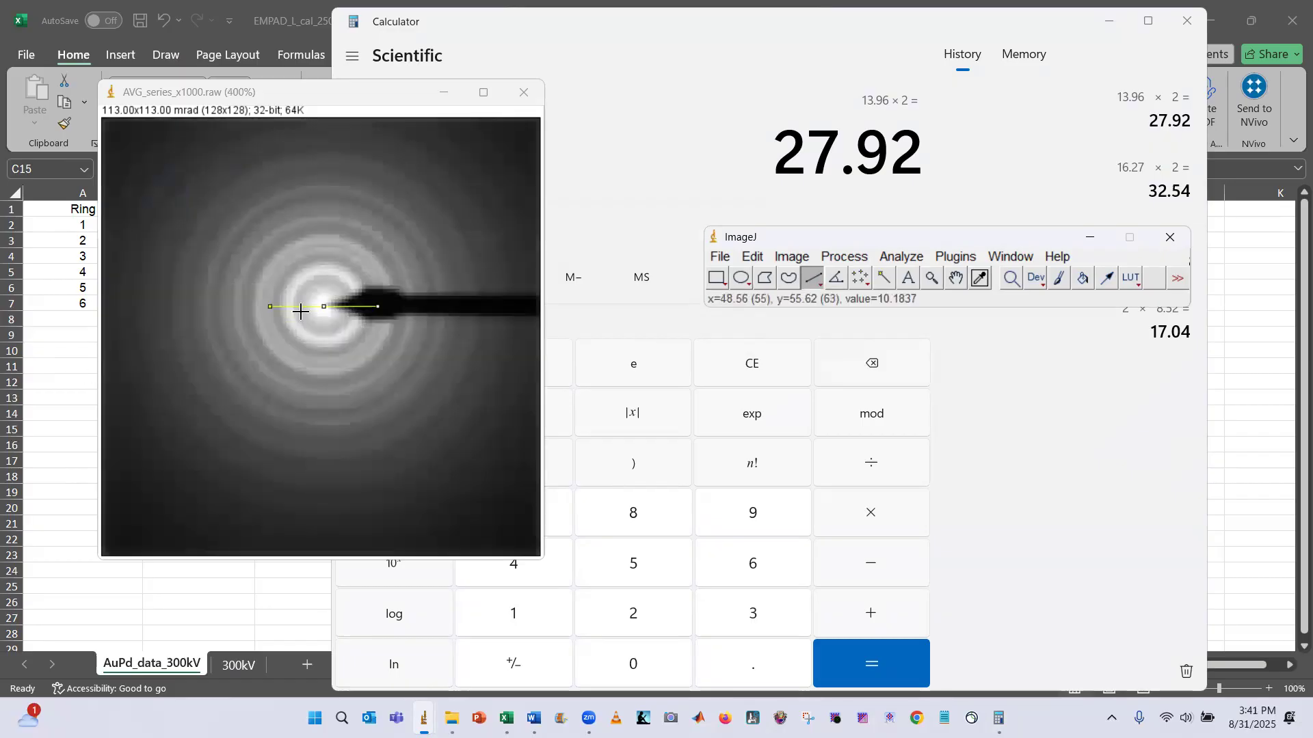
left_click(368, 203)
left_click(483, 92)
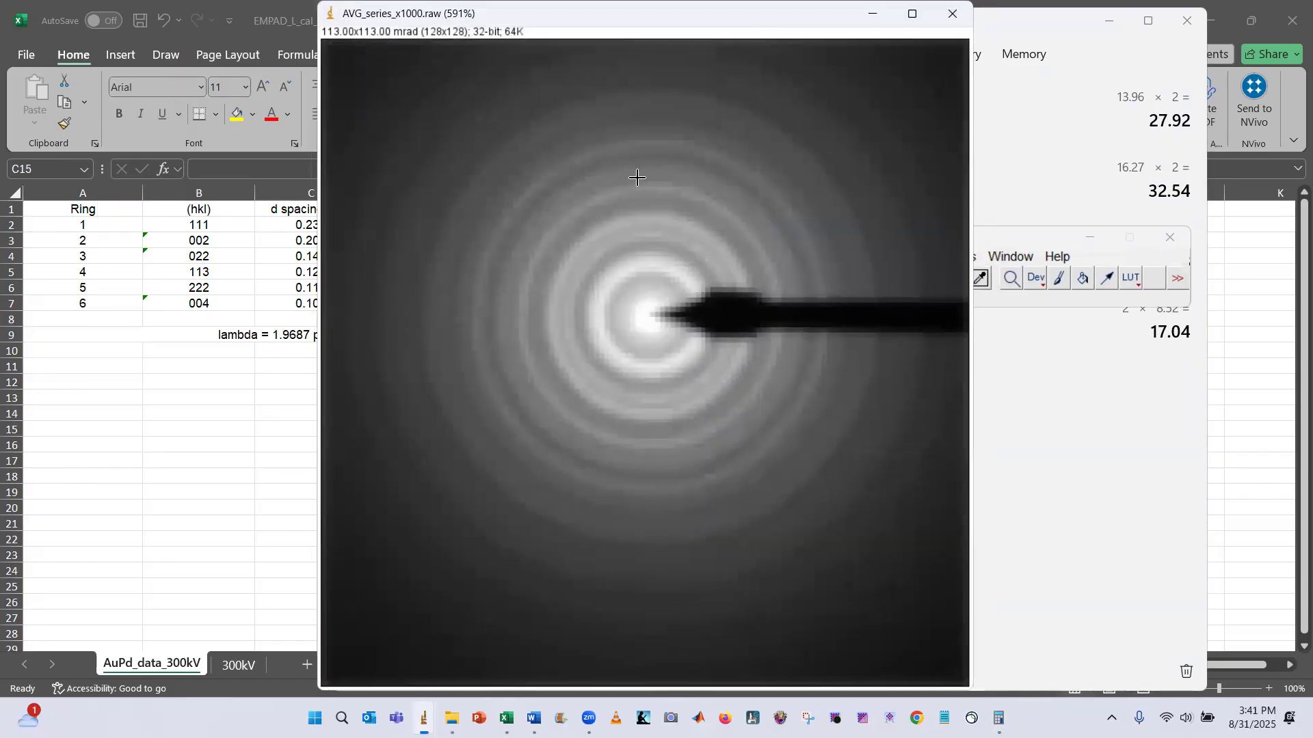
key("ctrl+s")
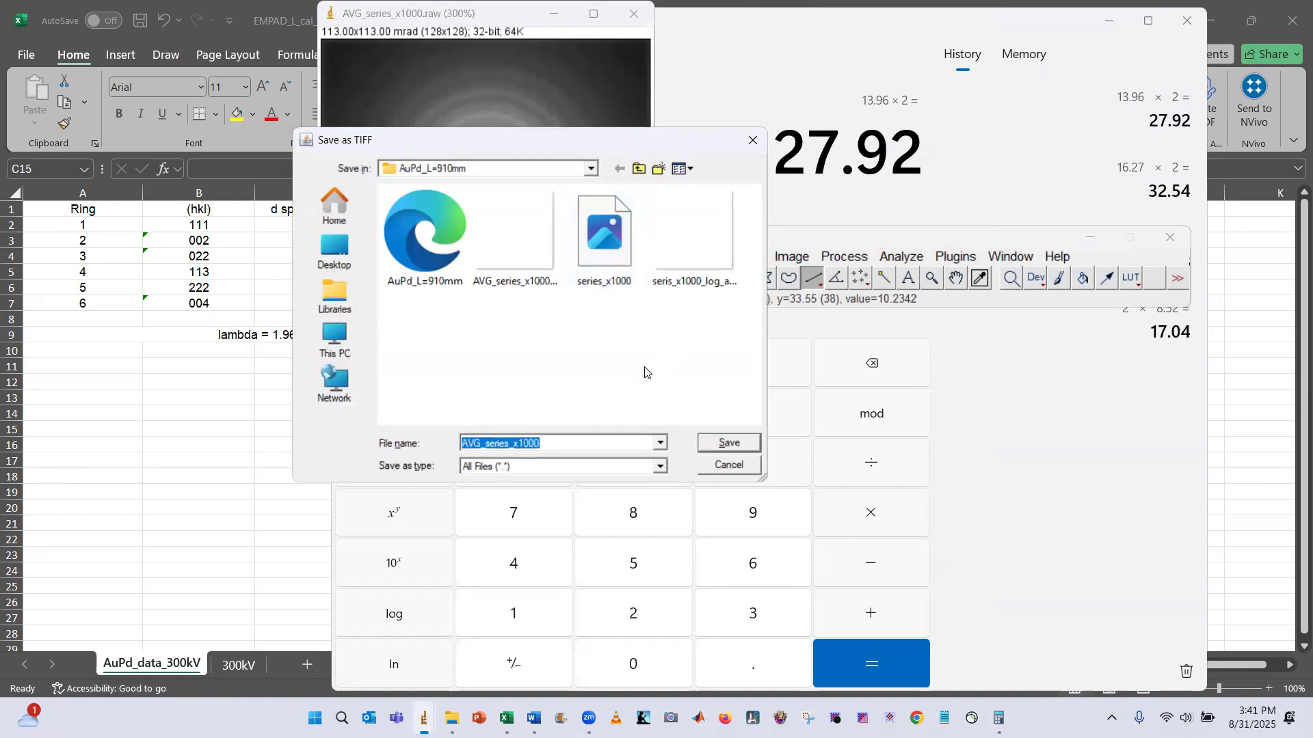
left_click(638, 169)
left_click(470, 251)
double_click(470, 251)
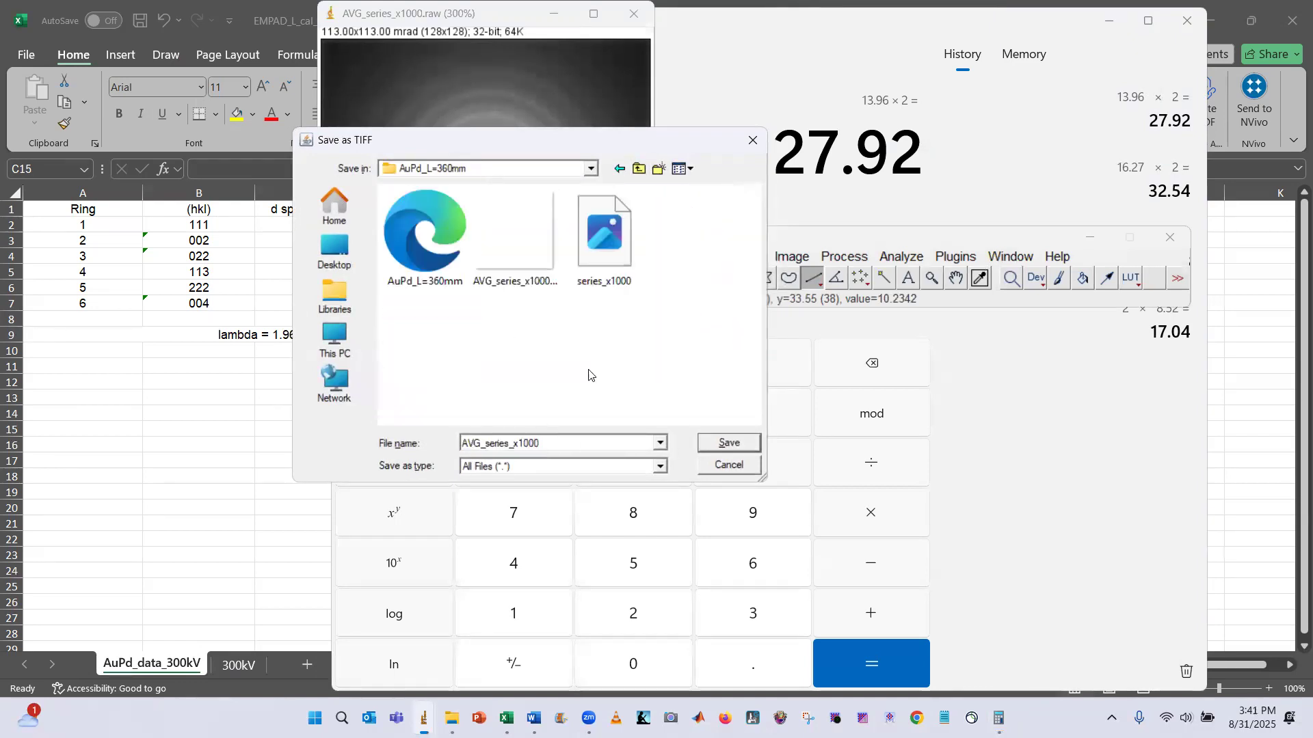
left_click(545, 272)
left_click(728, 442)
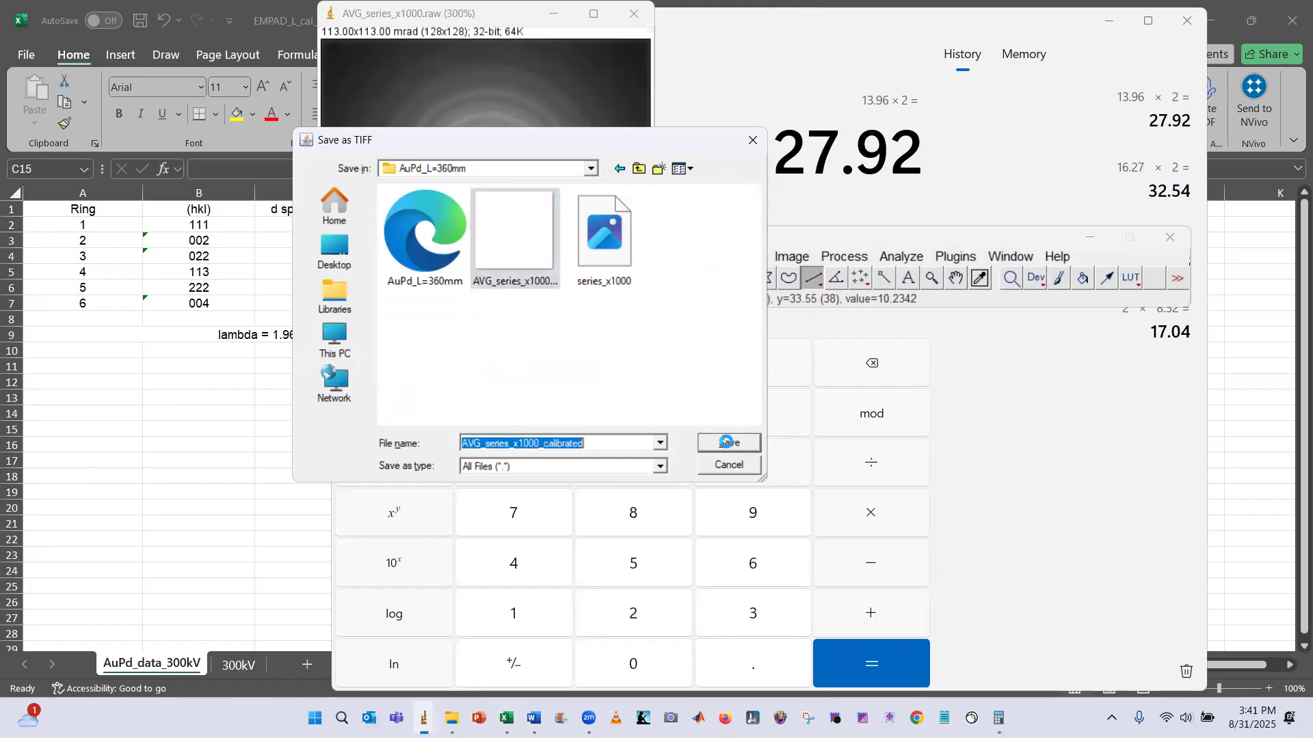
left_click(704, 363)
Enter 113 as the FOV (mrad) for the 360 mm camera length on the 300kV sheet and save the workbook
left_click(168, 419)
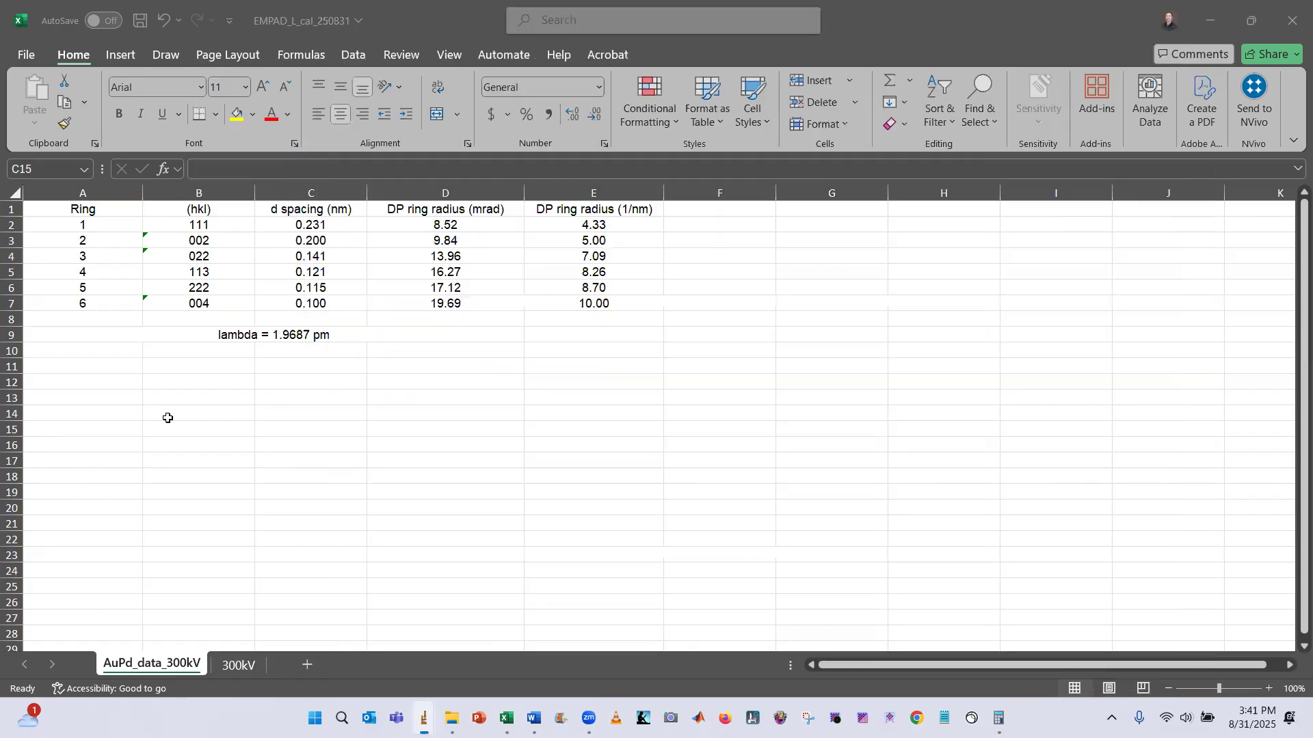
left_click(243, 666)
left_click(138, 242)
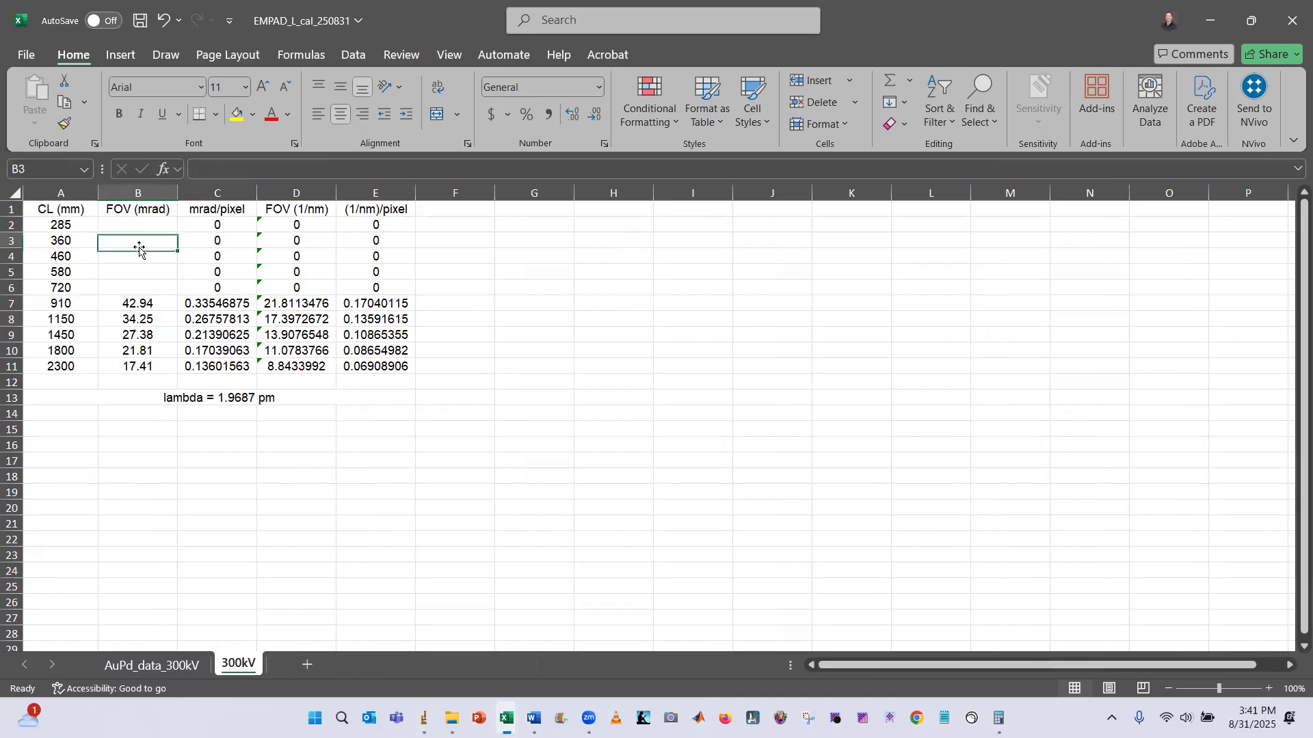
type("113")
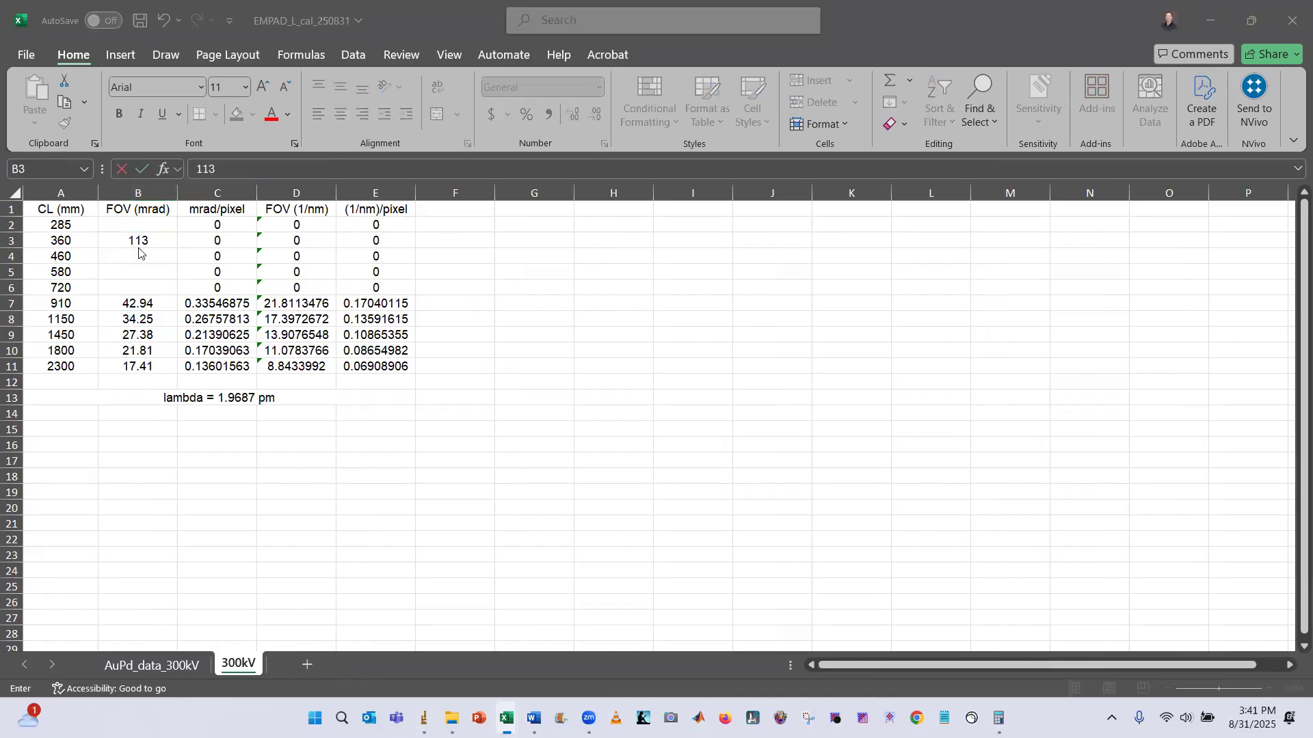
key("alt+Tab")
key("alt+Tab")
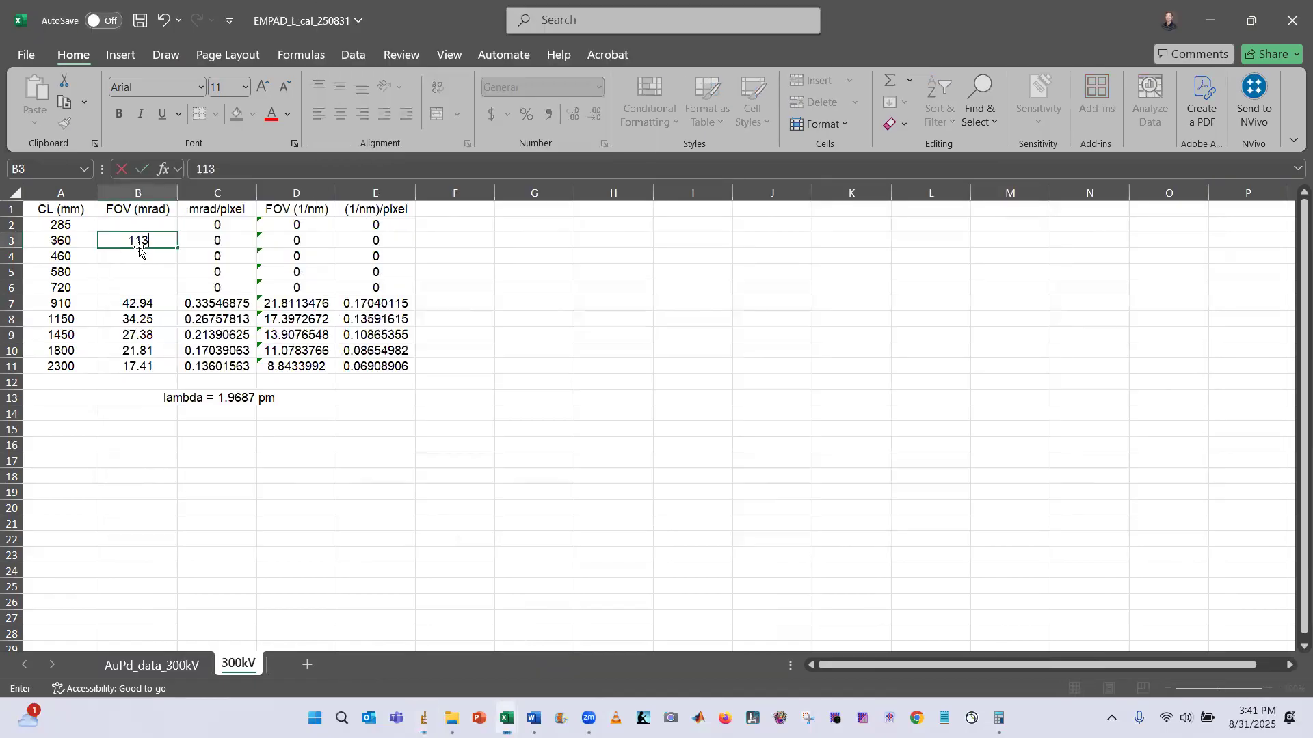
key("Return")
key("ctrl+s")
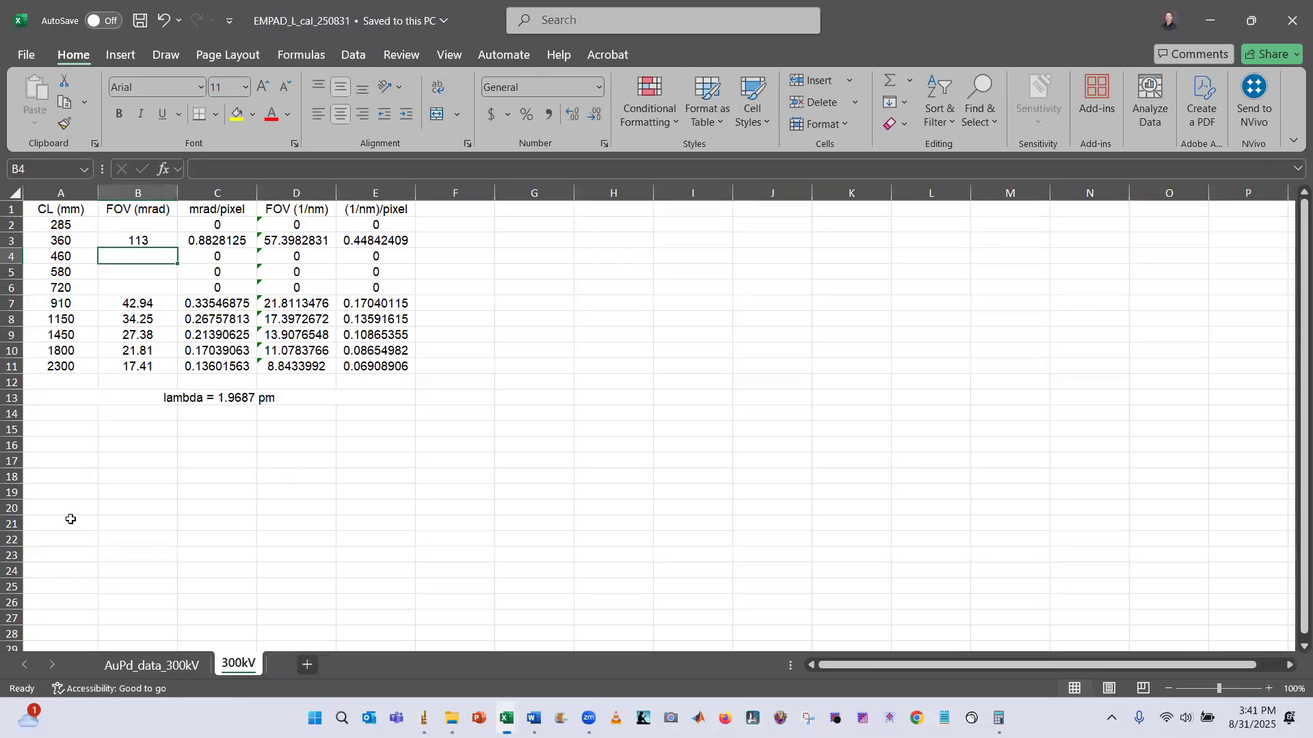
Open the earlier workbook EMPAD_L_cal_250807 from the EMPAD folder and view its 300kV sheet
mouse_move(451, 718)
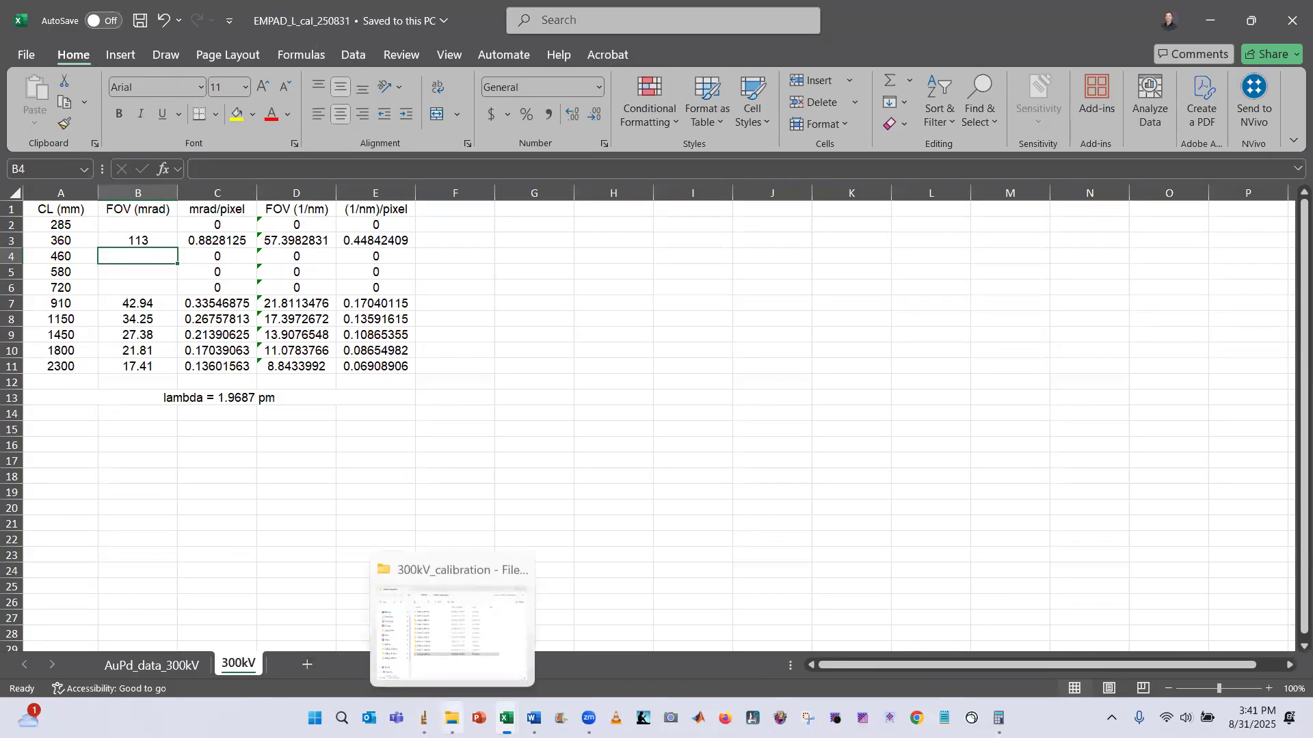
left_click(462, 628)
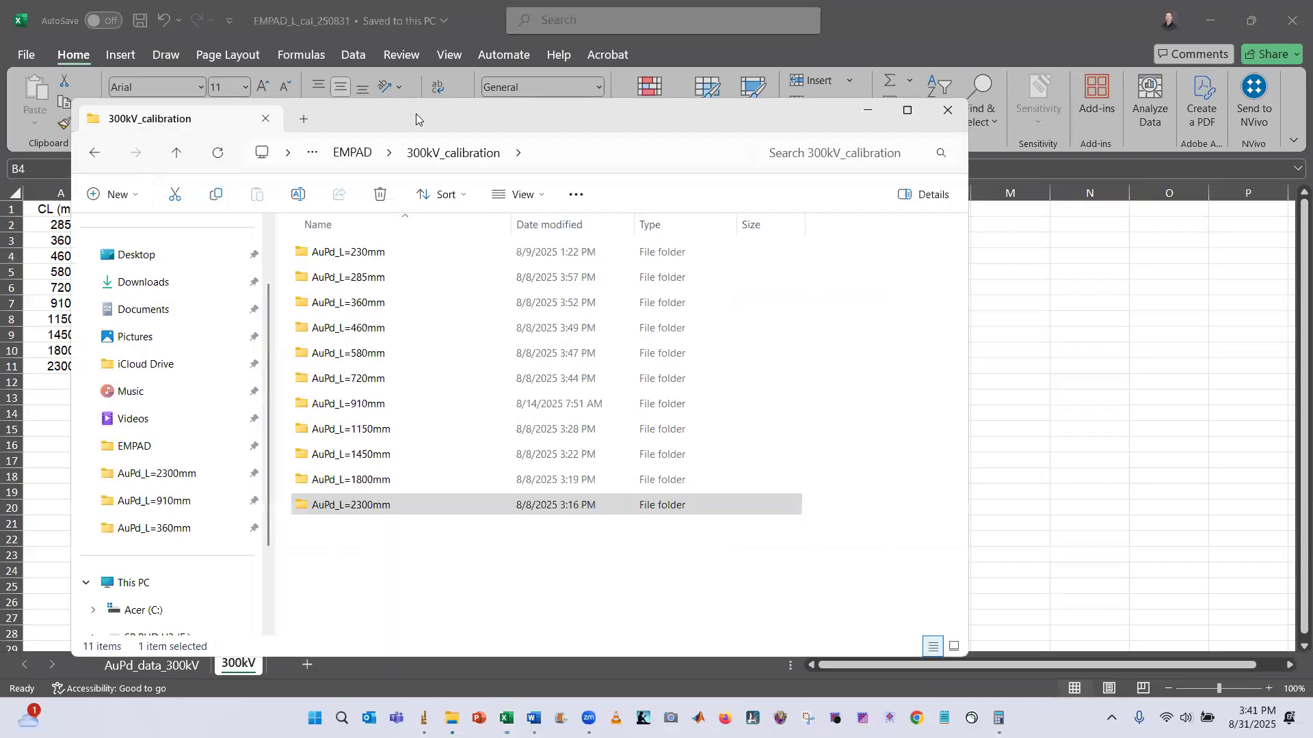
left_click_drag(416, 114, 736, 84)
left_click(497, 124)
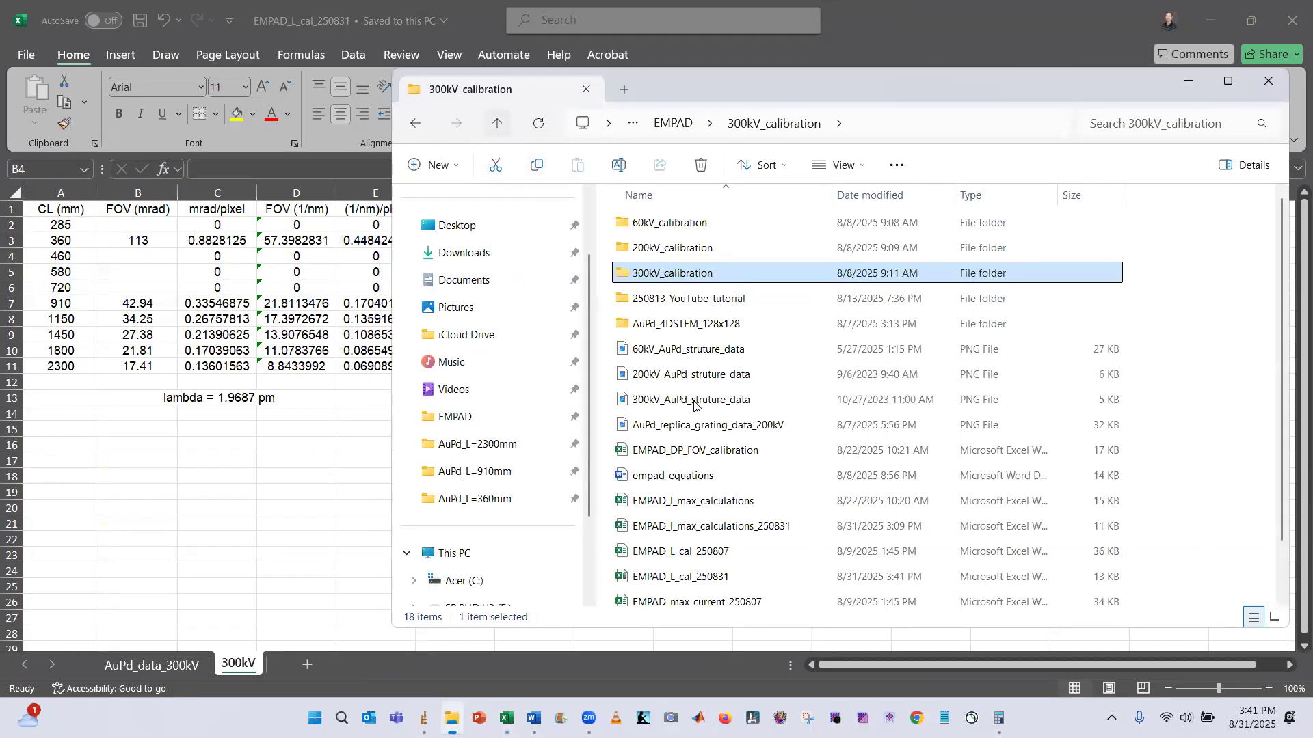
scroll(738, 520, "down", 1)
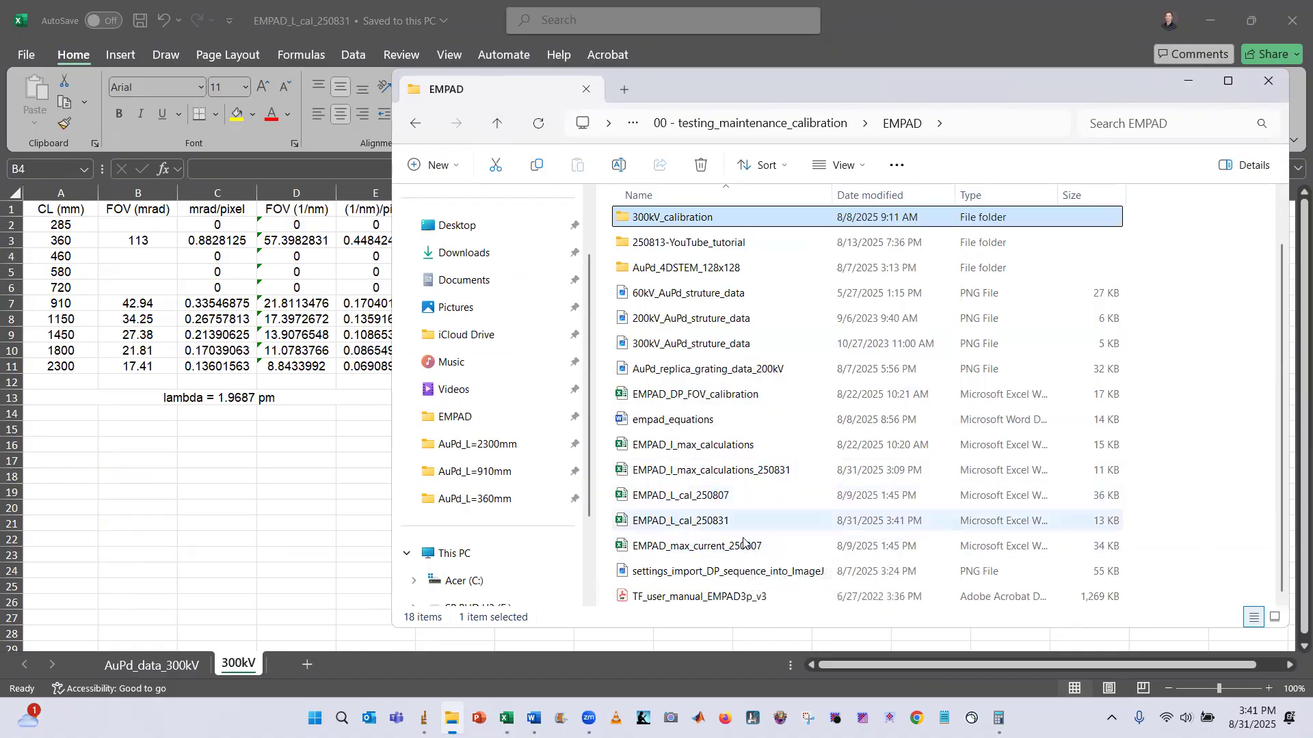
left_click(726, 523)
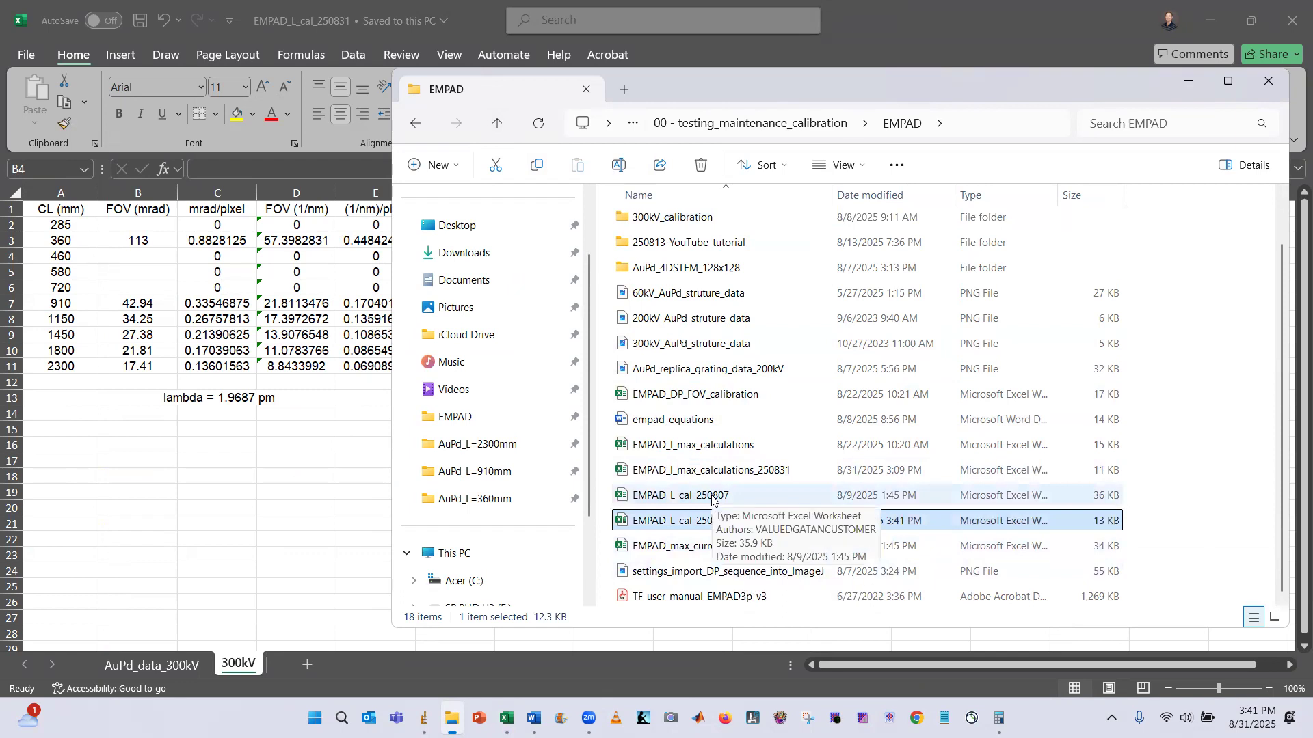
double_click(712, 497)
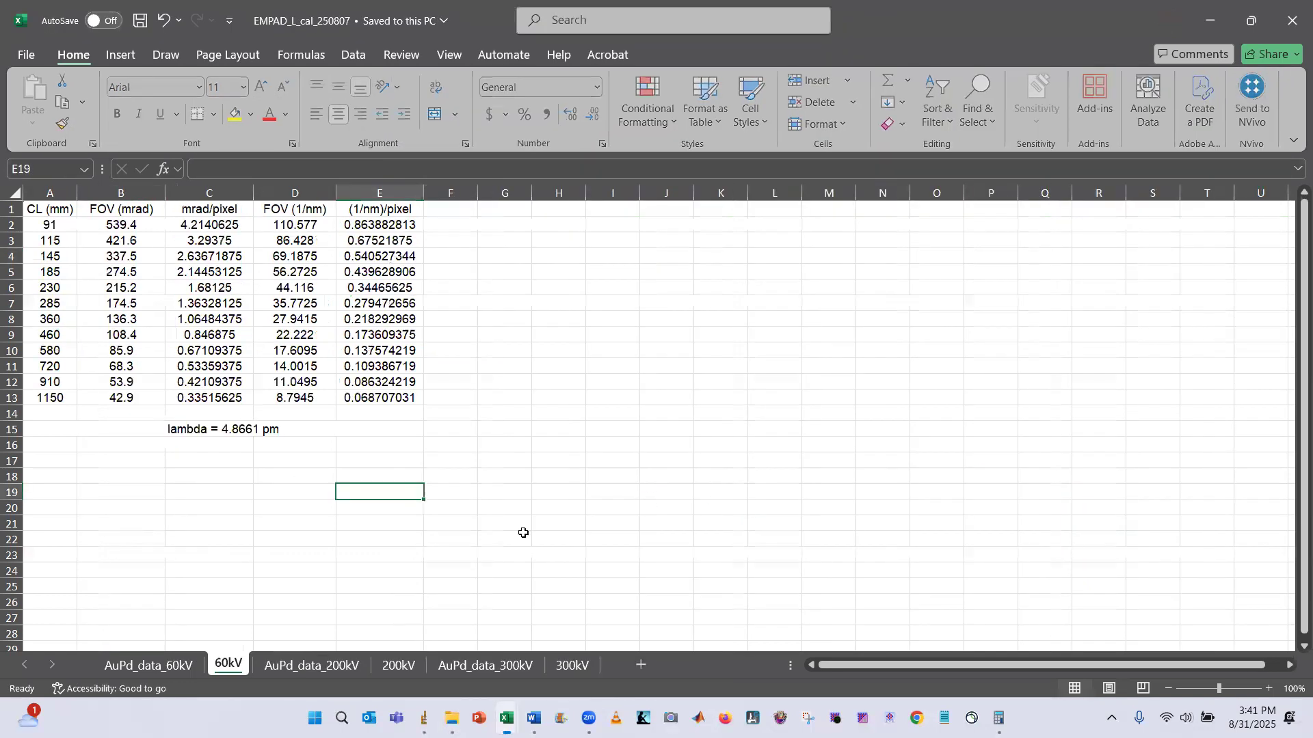
left_click(559, 667)
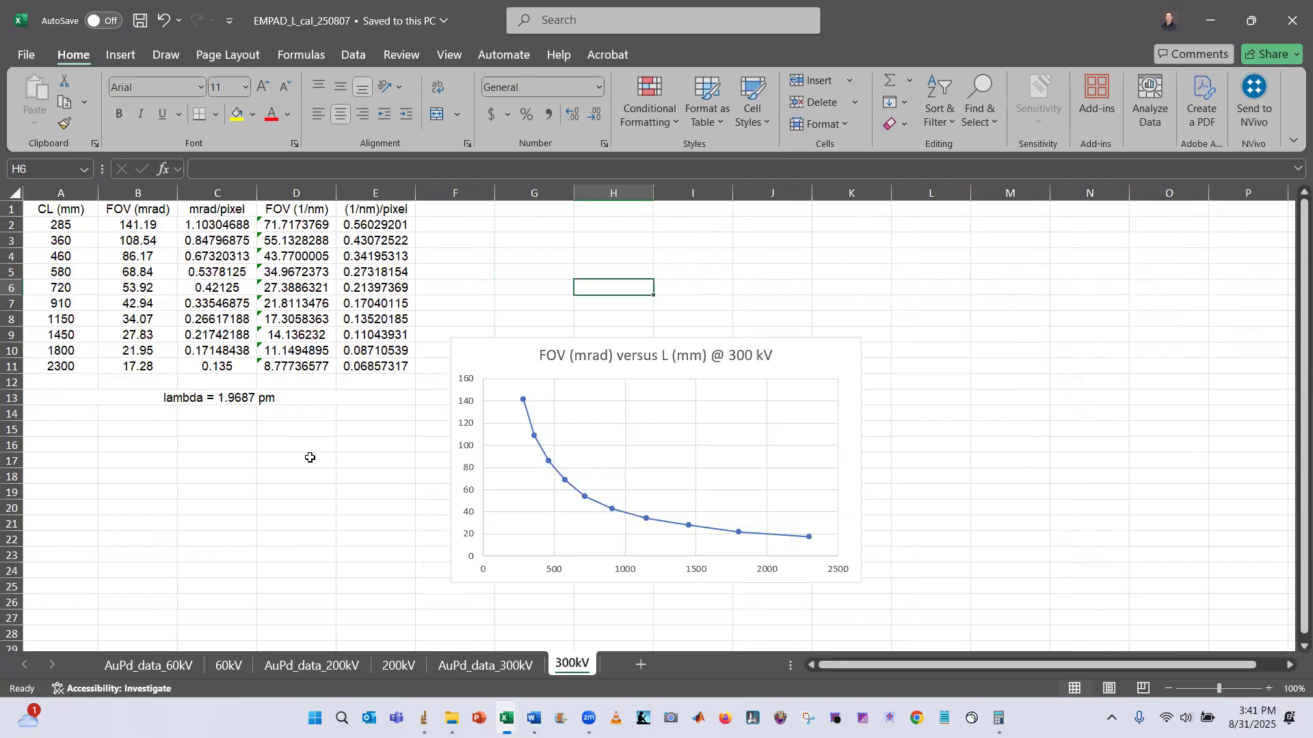
Close the earlier EMPAD_L_cal_250807 workbook and minimize the spreadsheet window
double_click(927, 24)
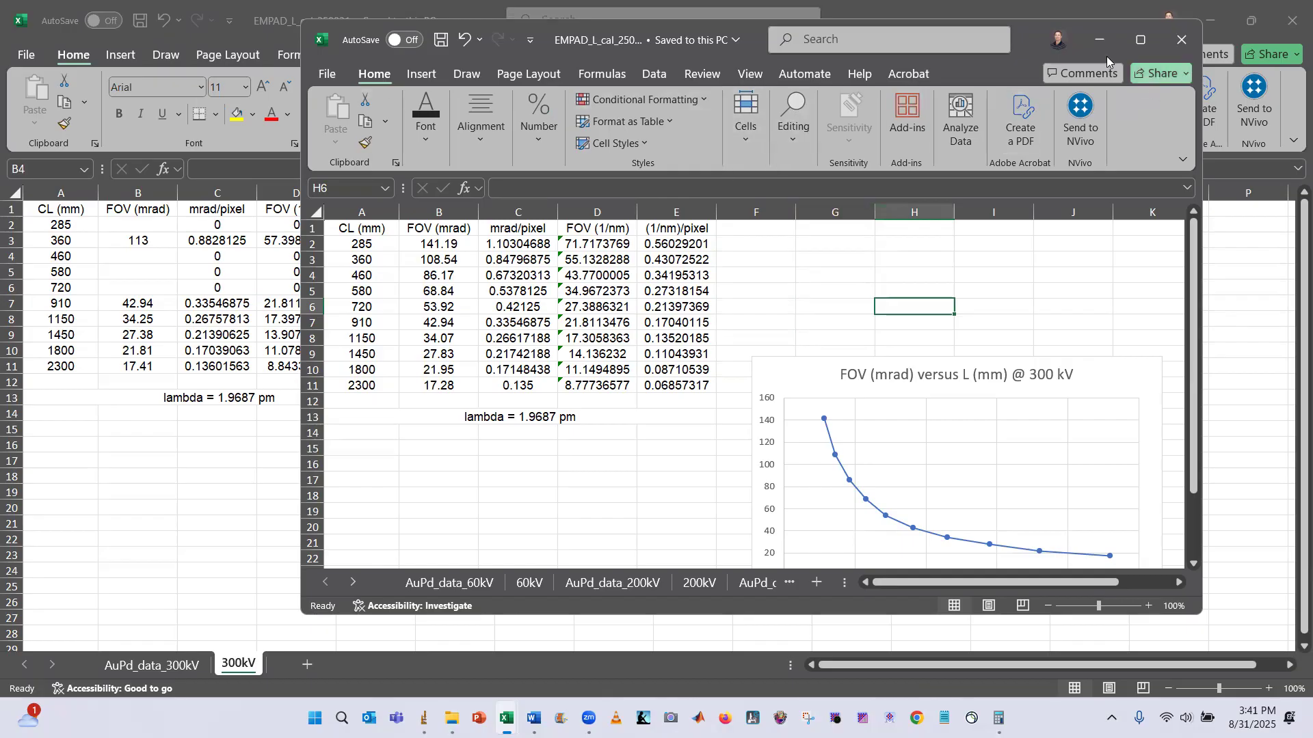
left_click(1170, 45)
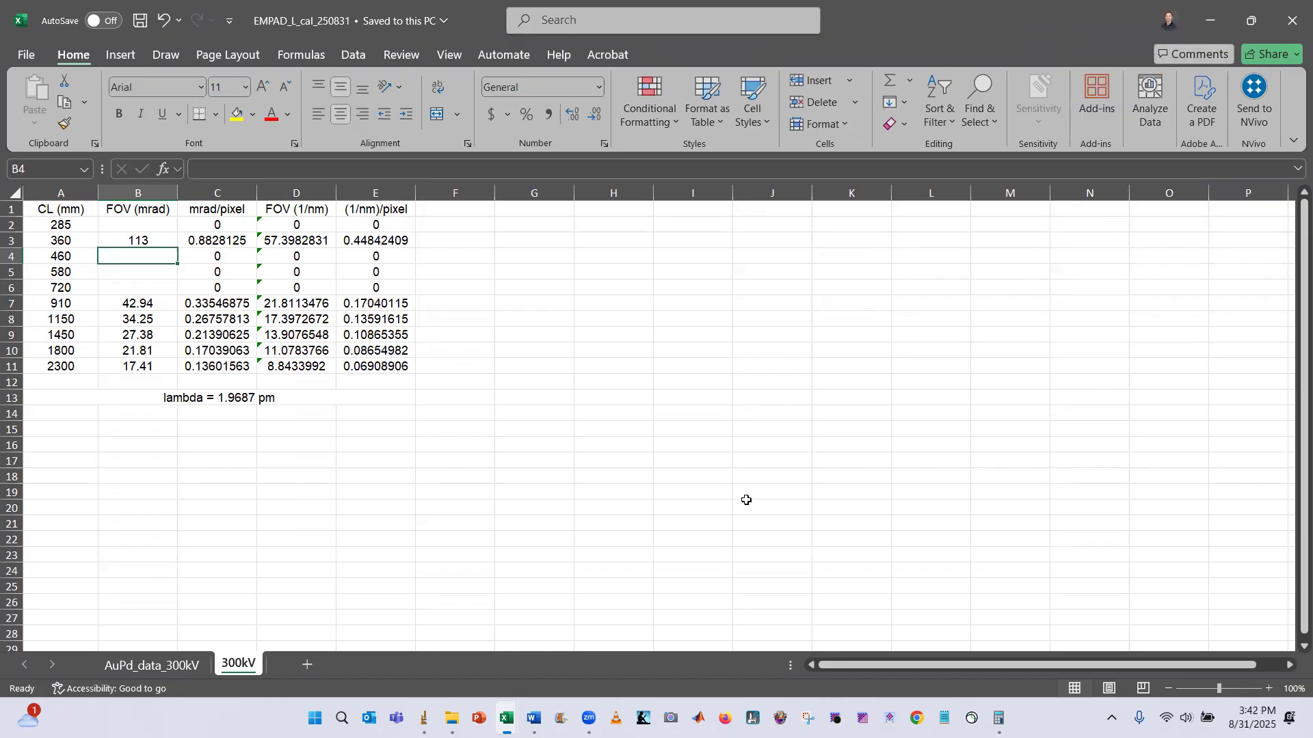
left_click(1213, 17)
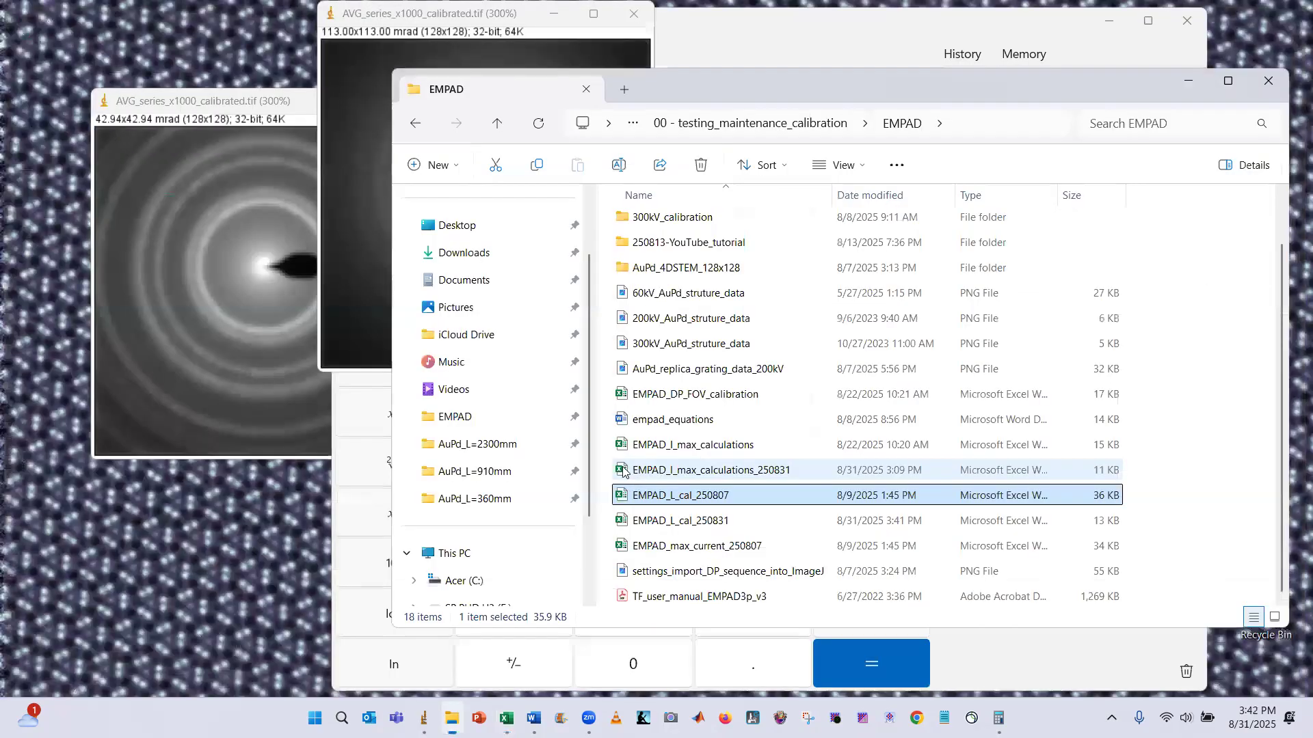
Close both calibrated AVG_series_x1000_calibrated image windows
left_click(244, 91)
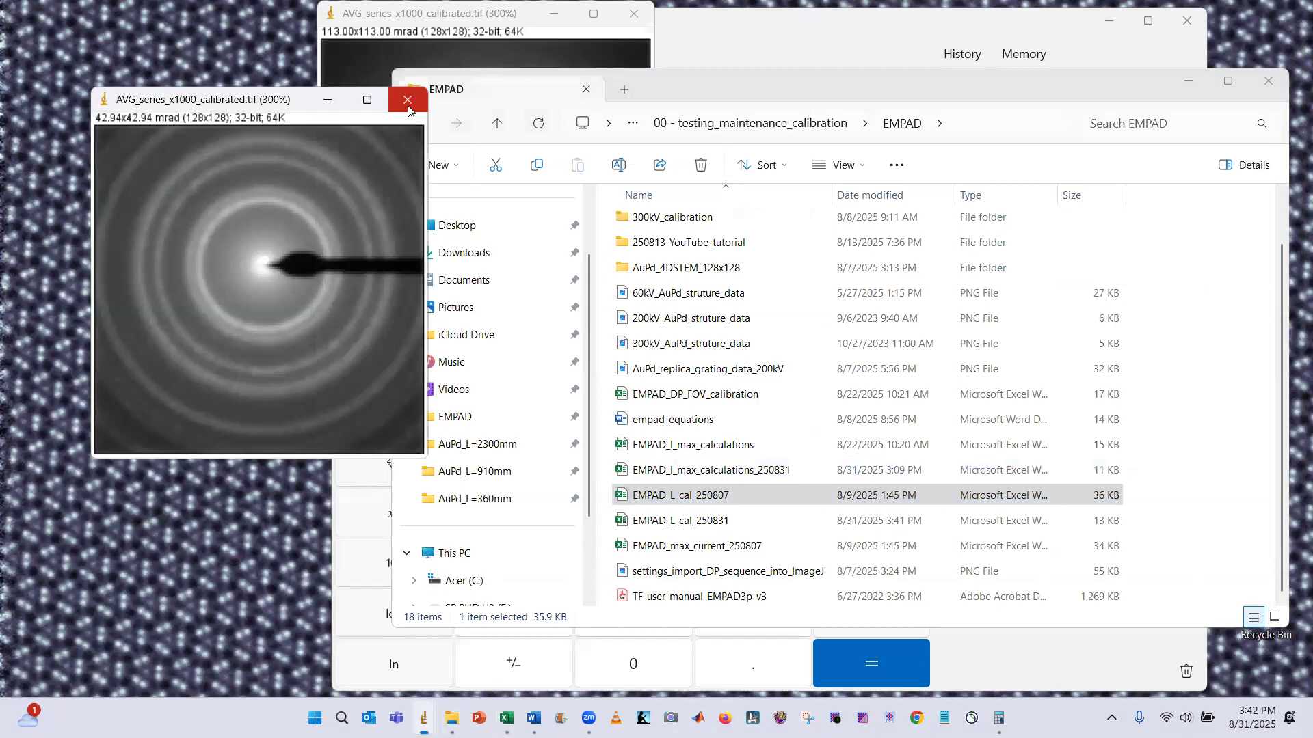
left_click(408, 104)
left_click(634, 13)
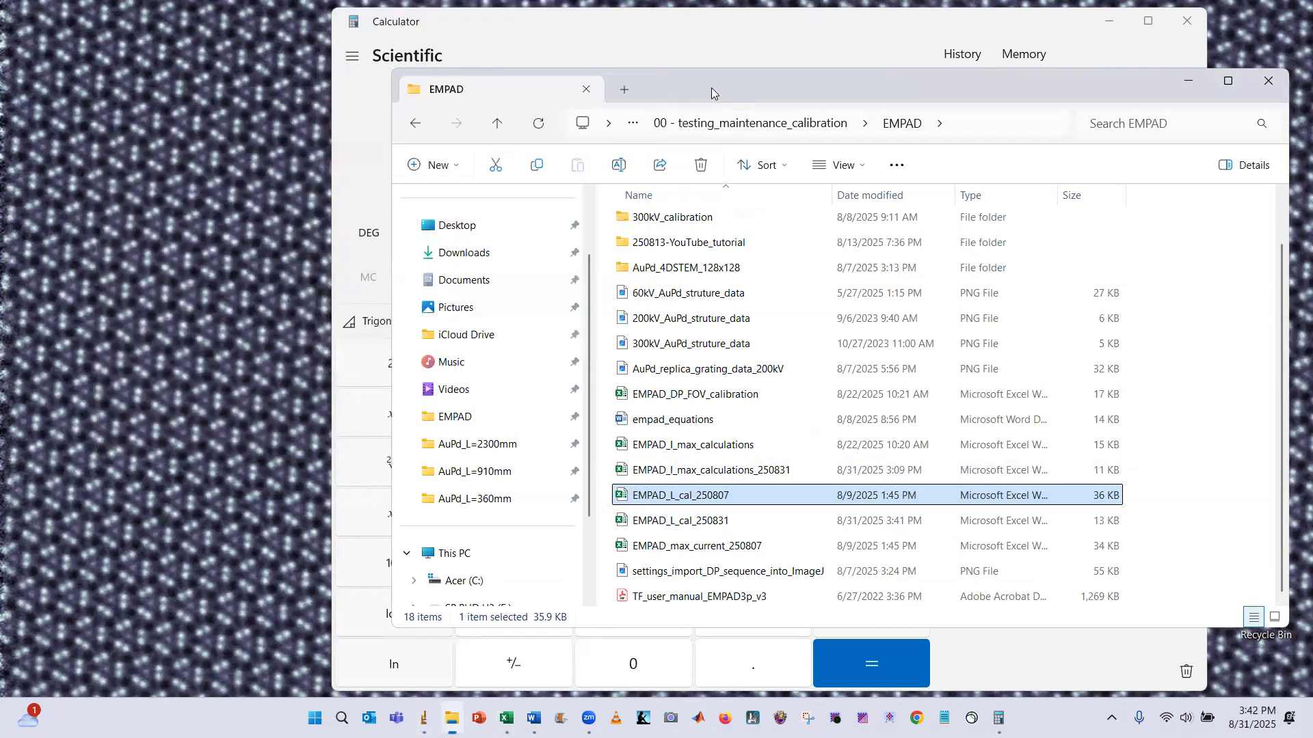
left_click_drag(710, 88, 489, 98)
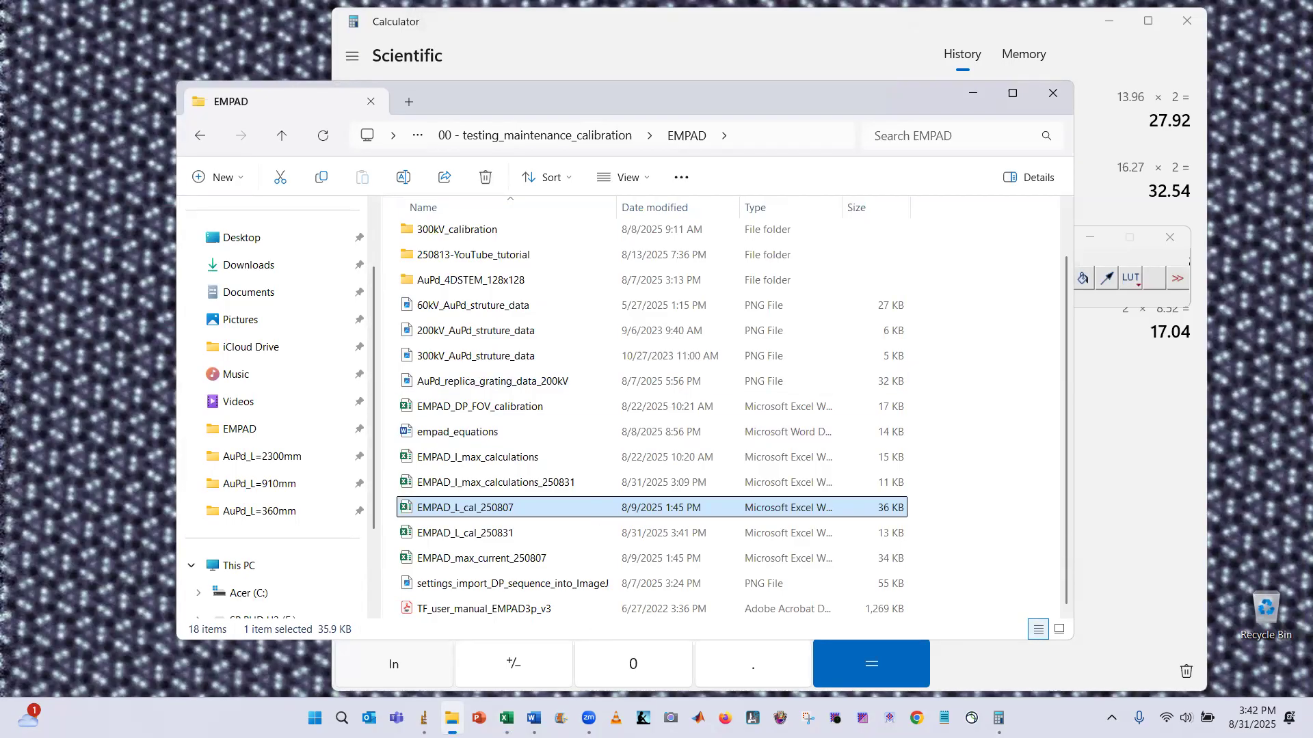
Import series_x1000 from the probe_in_vac_L=720mm folder as raw 32-bit Real, 128×128 pixels, 1000 images, 1024-byte gap, virtual stack
left_click(424, 717)
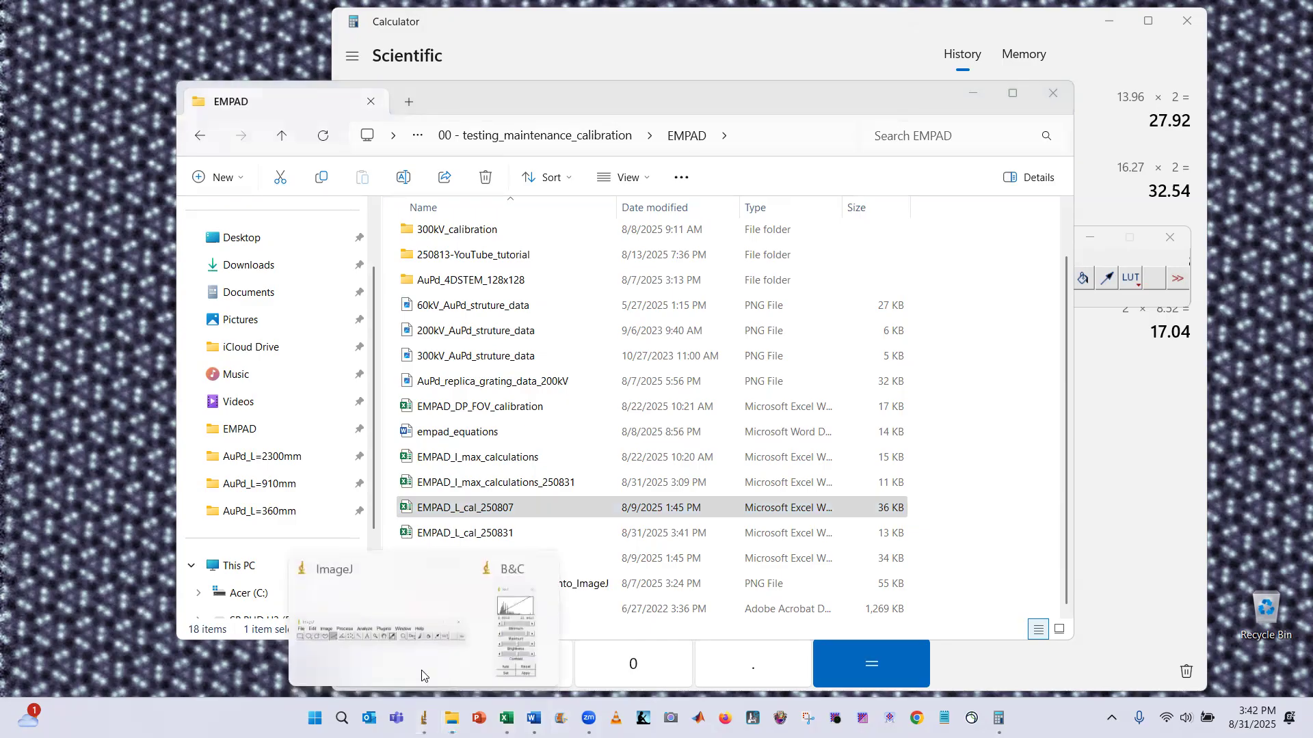
left_click(421, 636)
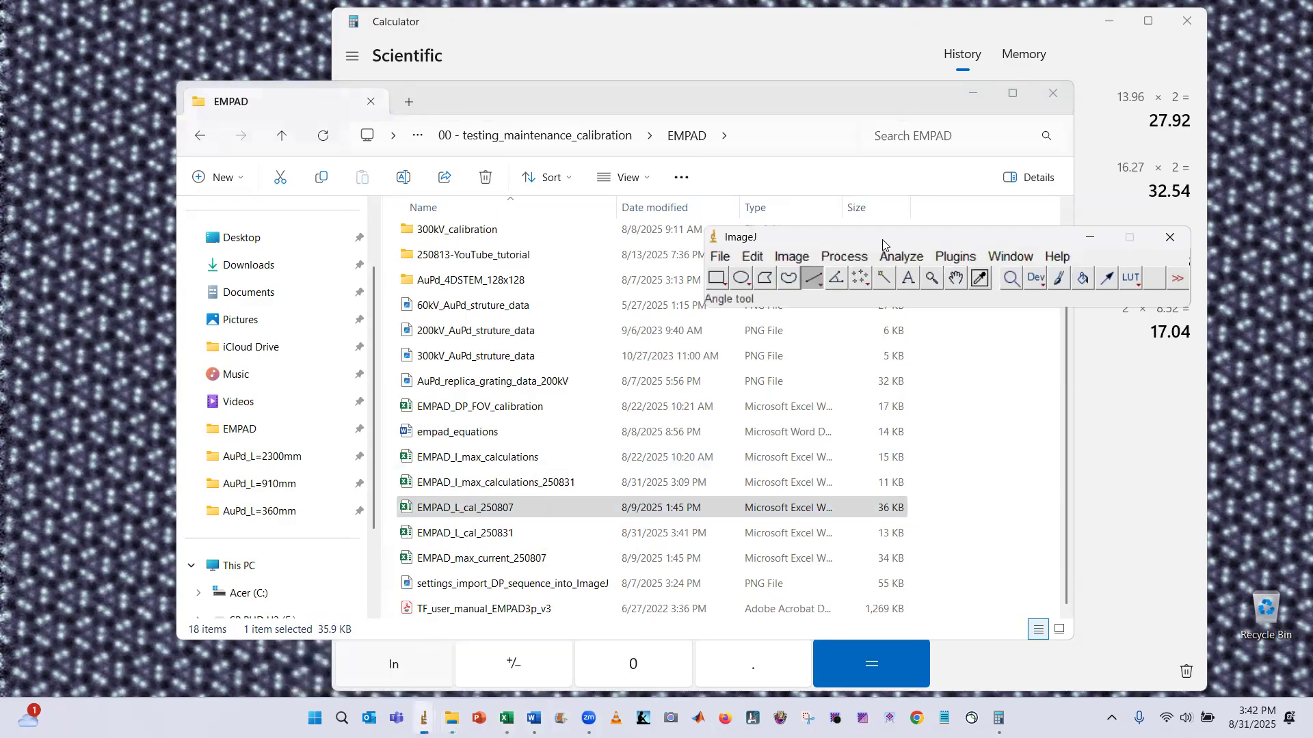
left_click_drag(882, 244, 788, 229)
left_click(625, 243)
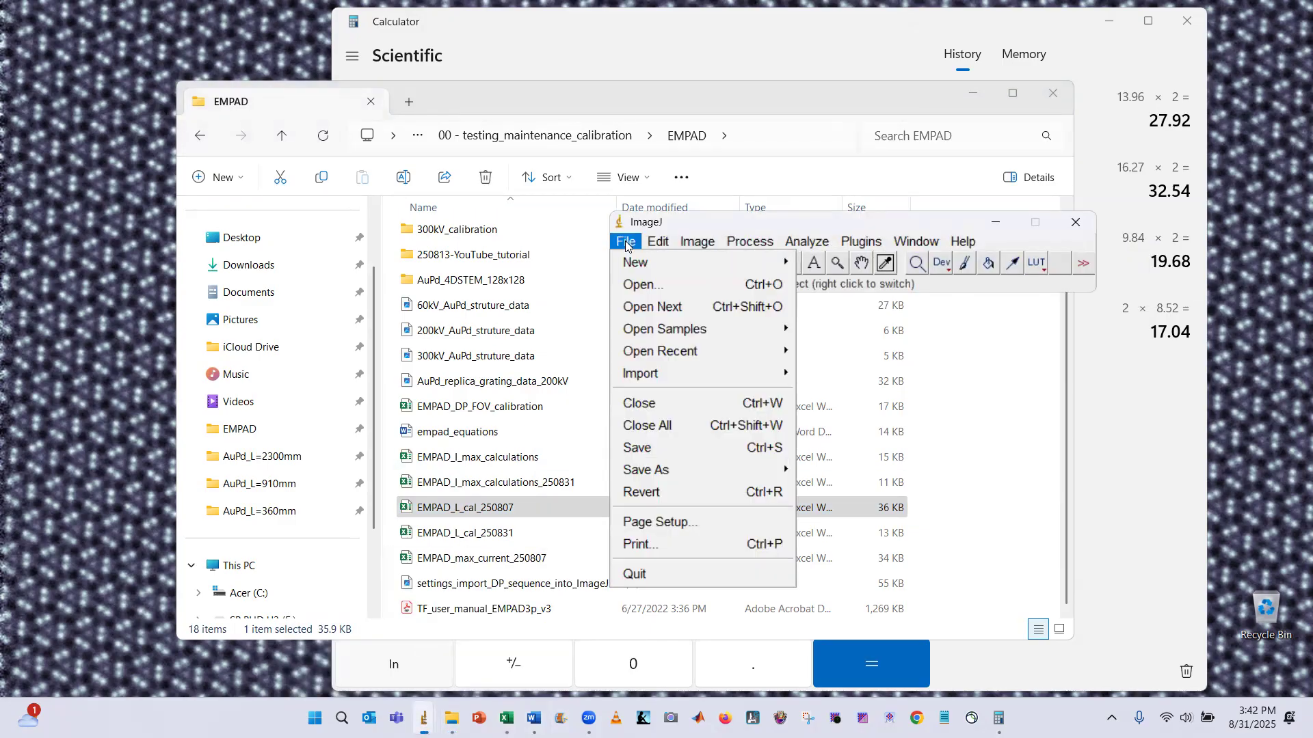
mouse_move(756, 376)
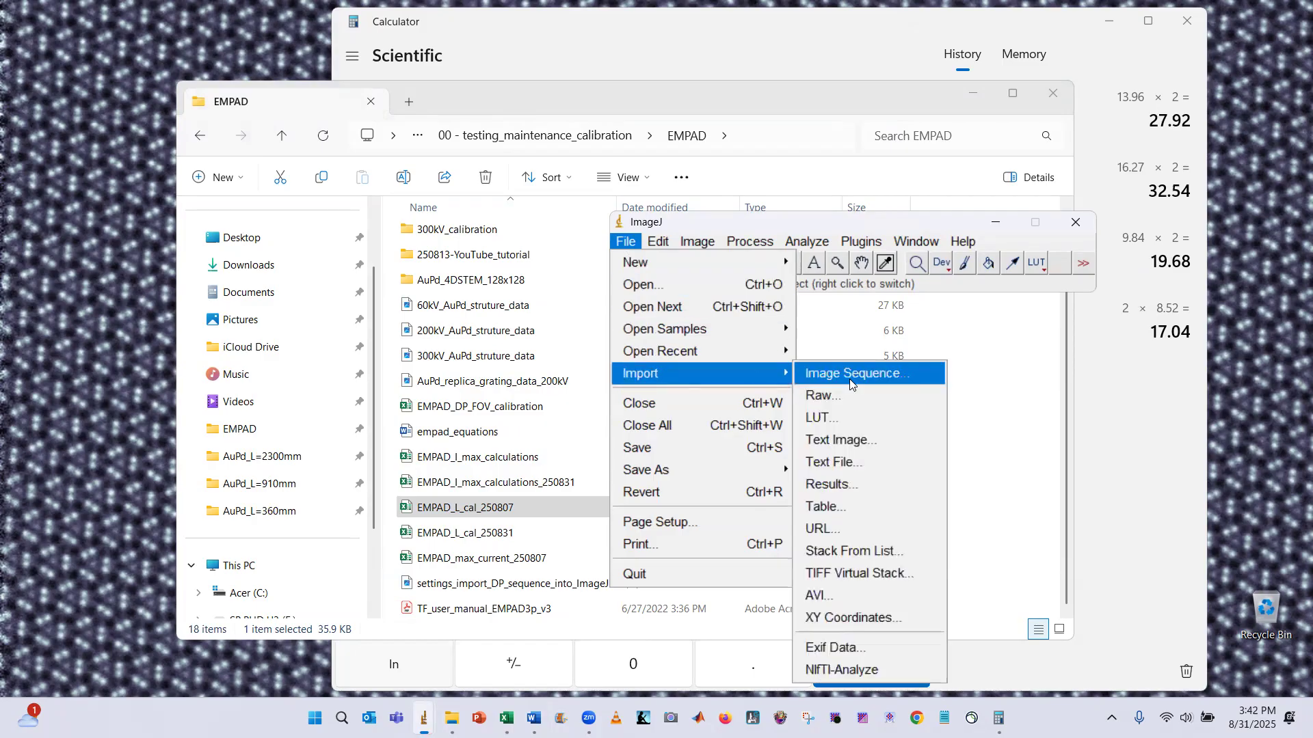
left_click(861, 398)
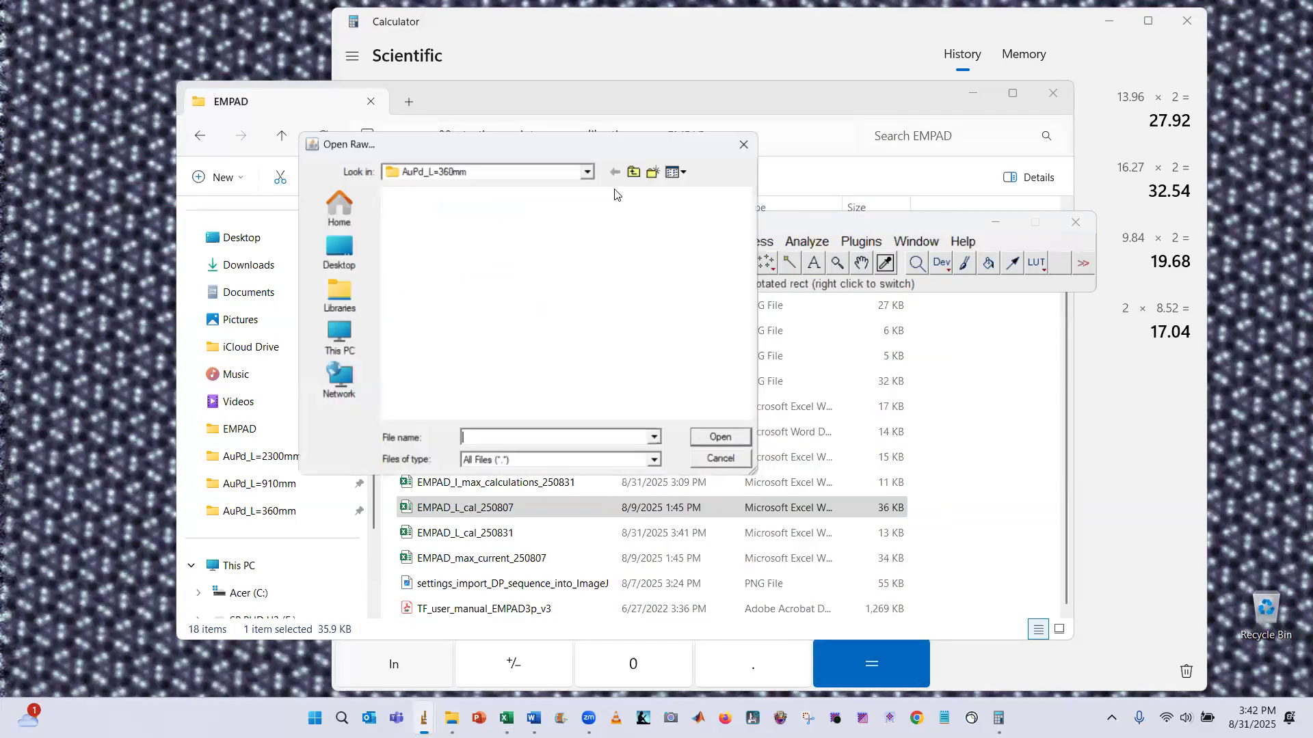
left_click(639, 173)
left_click(639, 172)
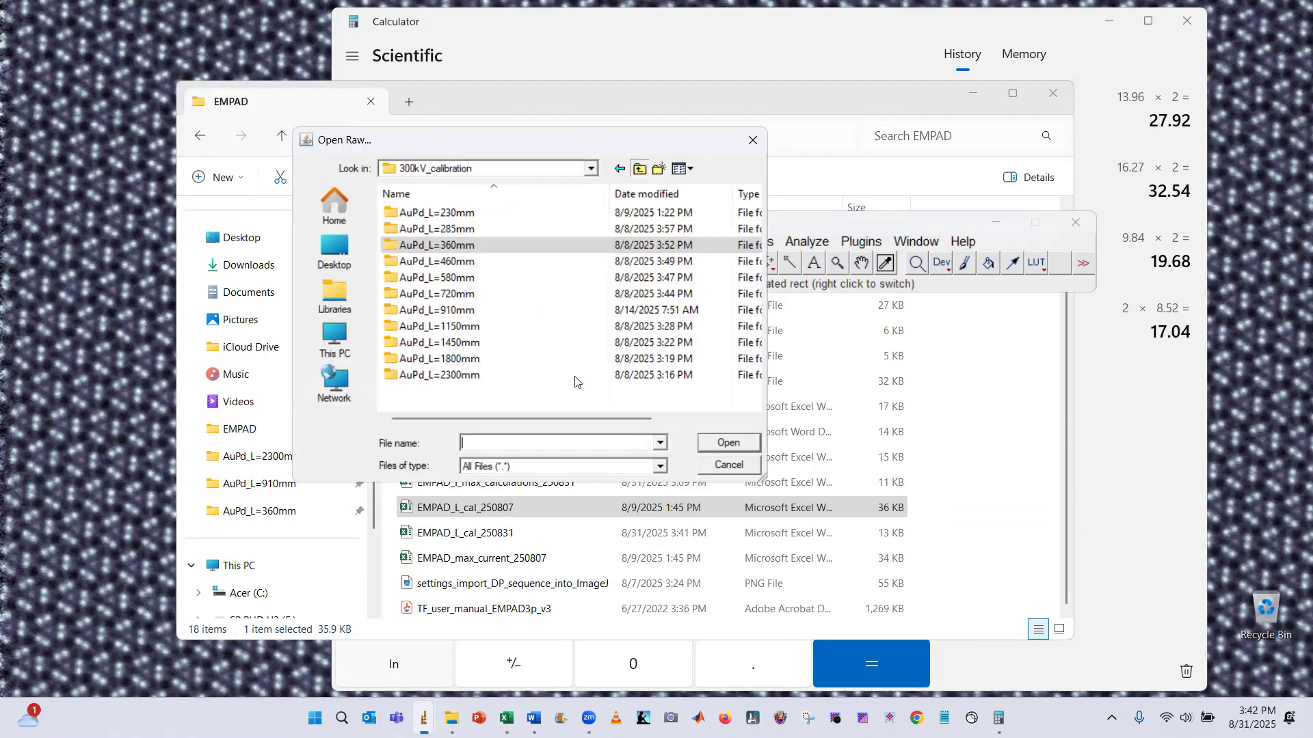
double_click(482, 262)
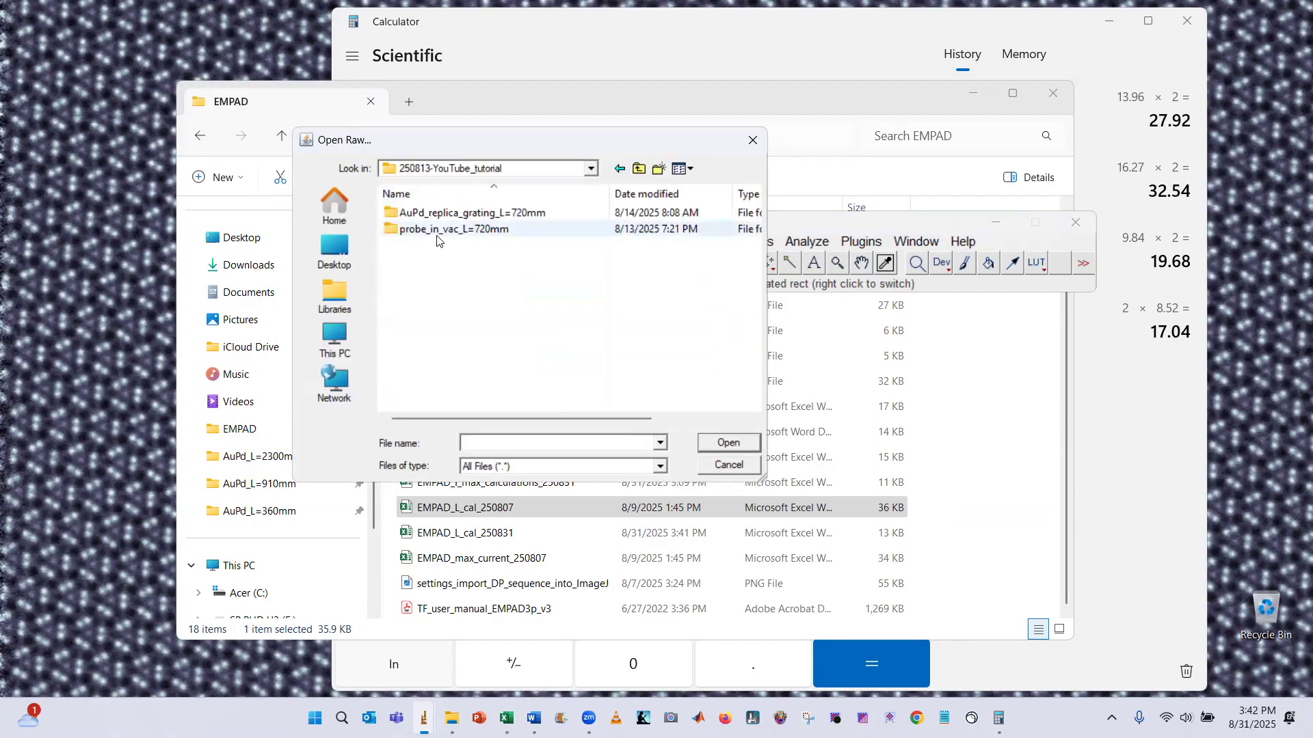
double_click(464, 232)
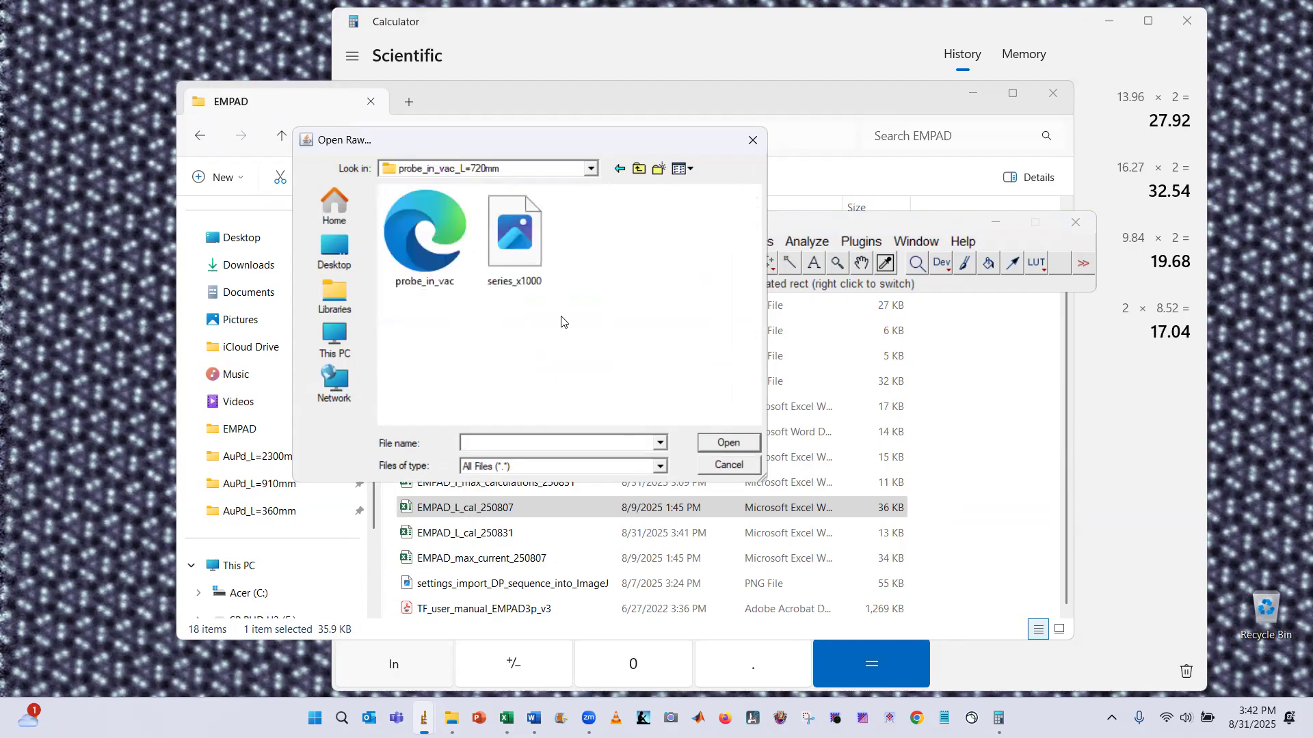
left_click(518, 257)
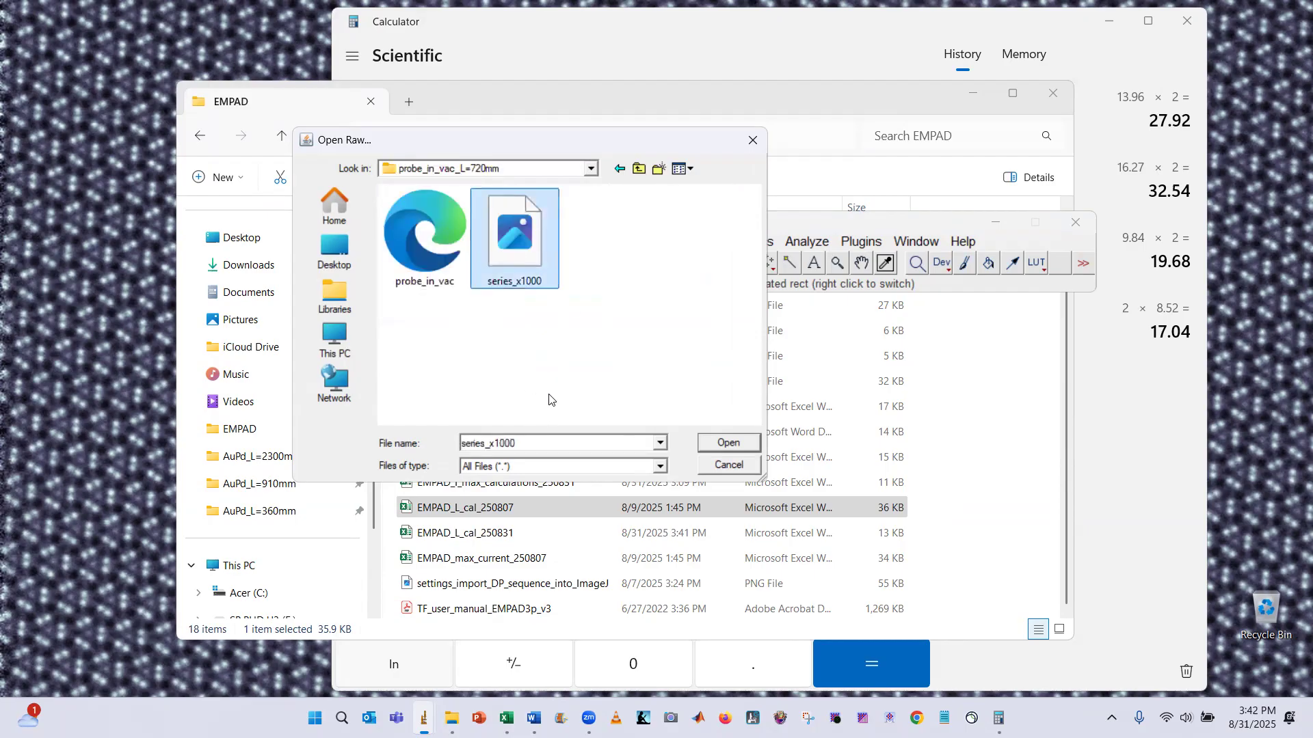
left_click(725, 441)
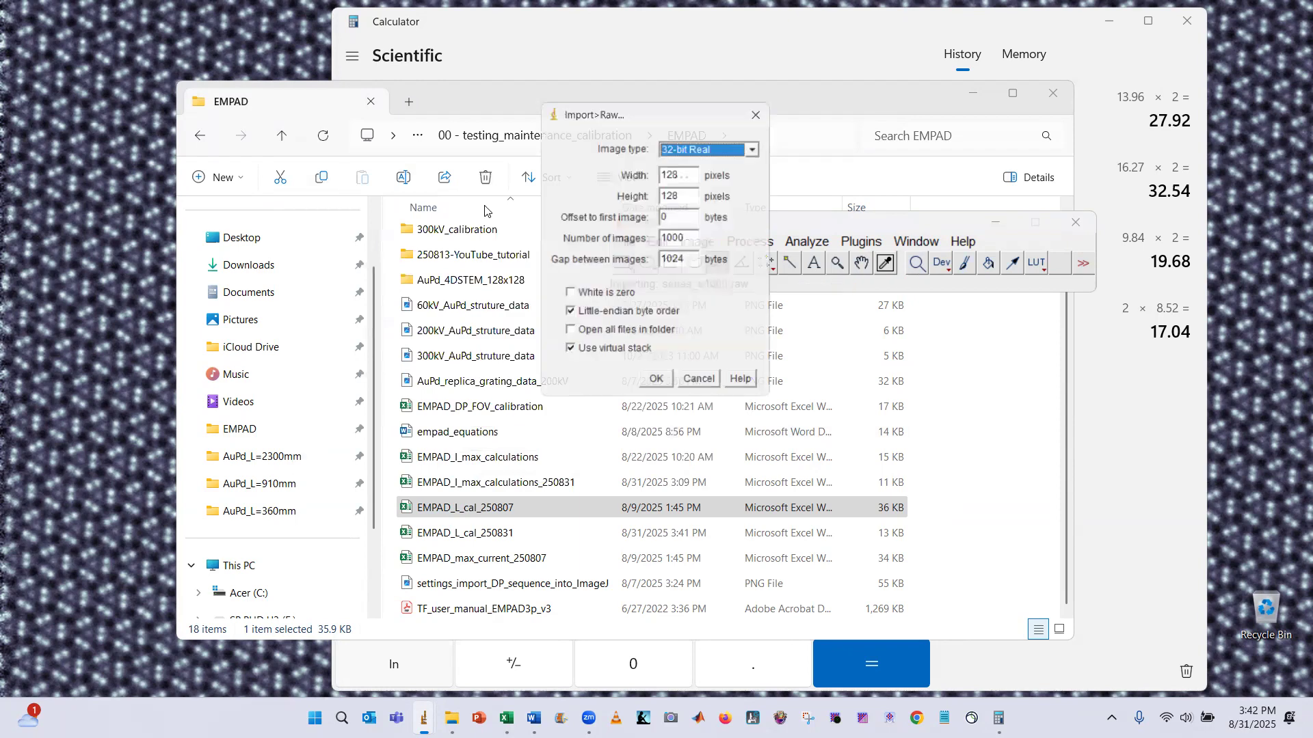
left_click(662, 389)
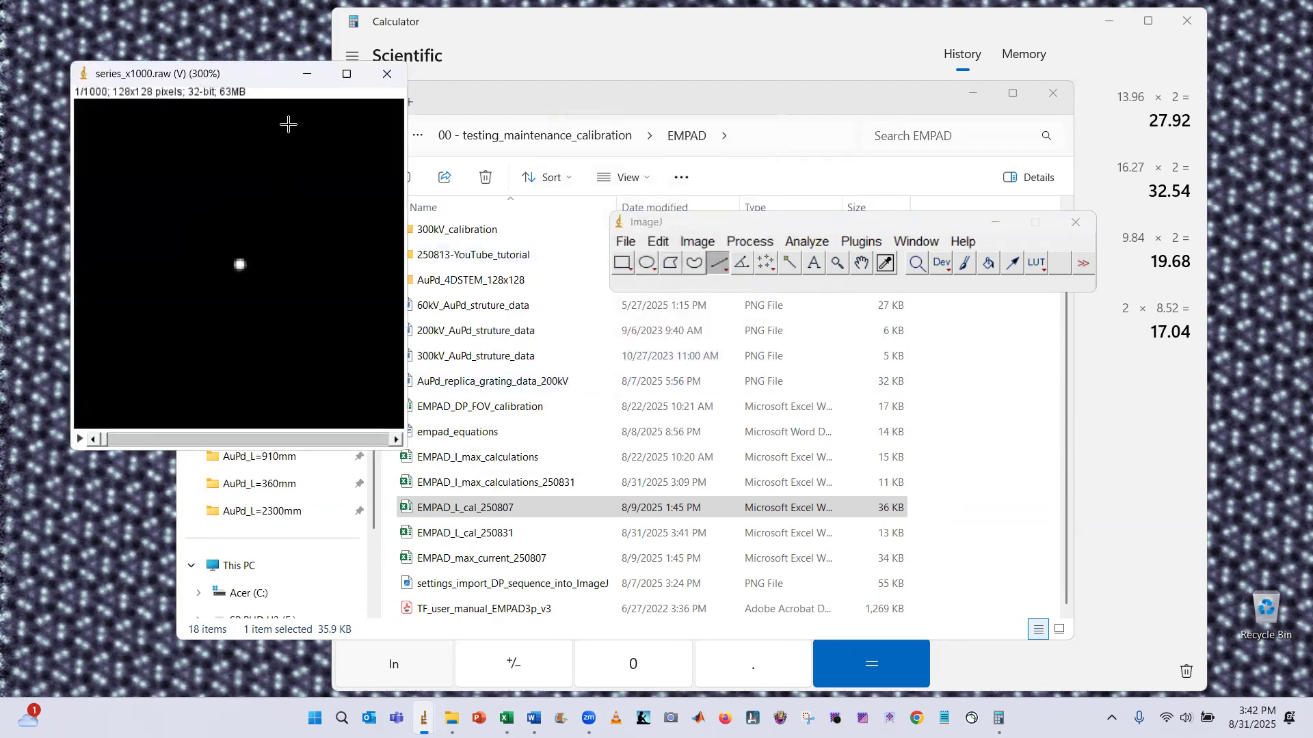
Average the imported stack into a single image with Z Project
left_click(695, 240)
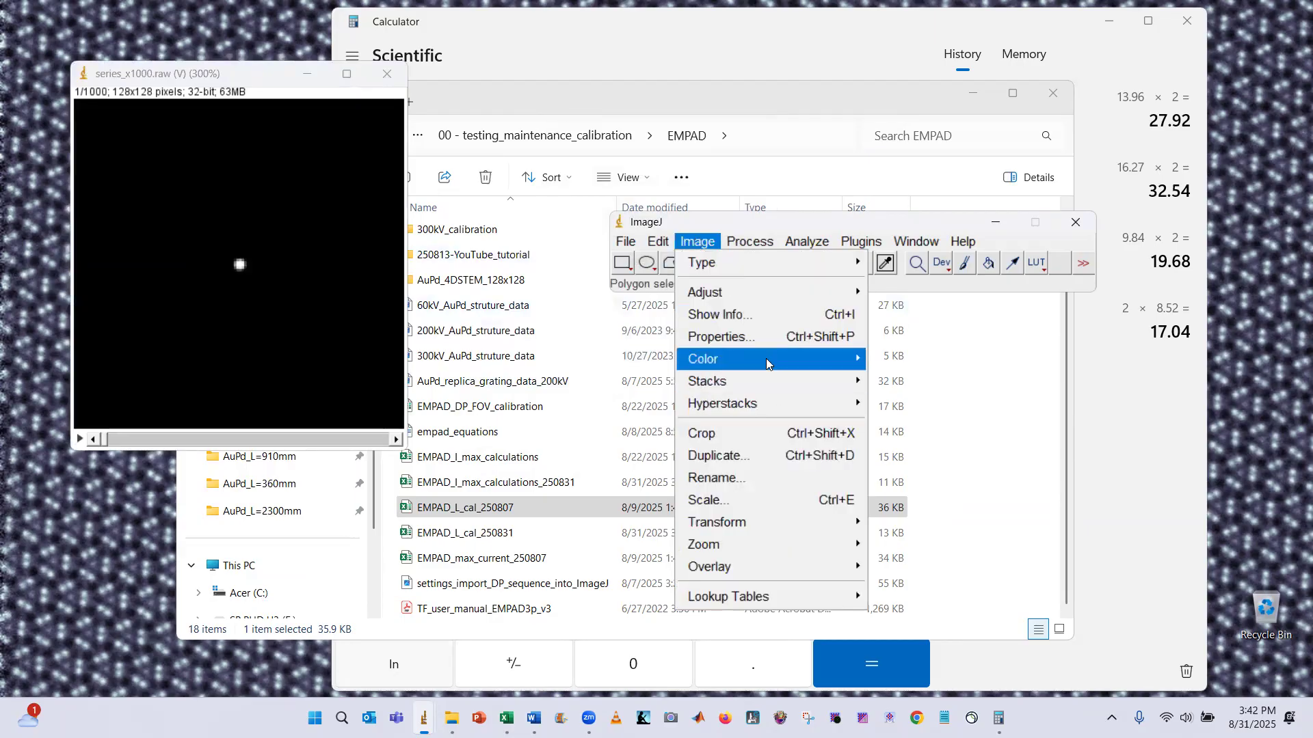
mouse_move(765, 376)
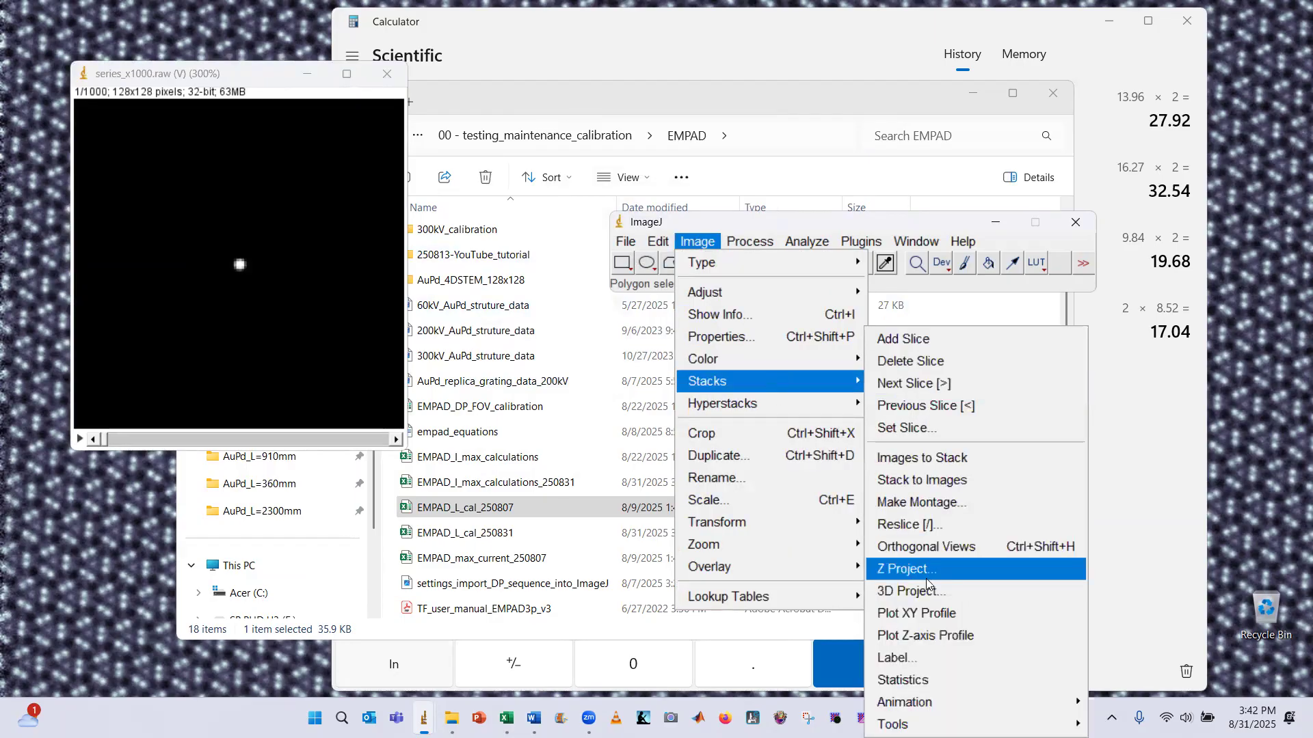
left_click(927, 582)
left_click(679, 272)
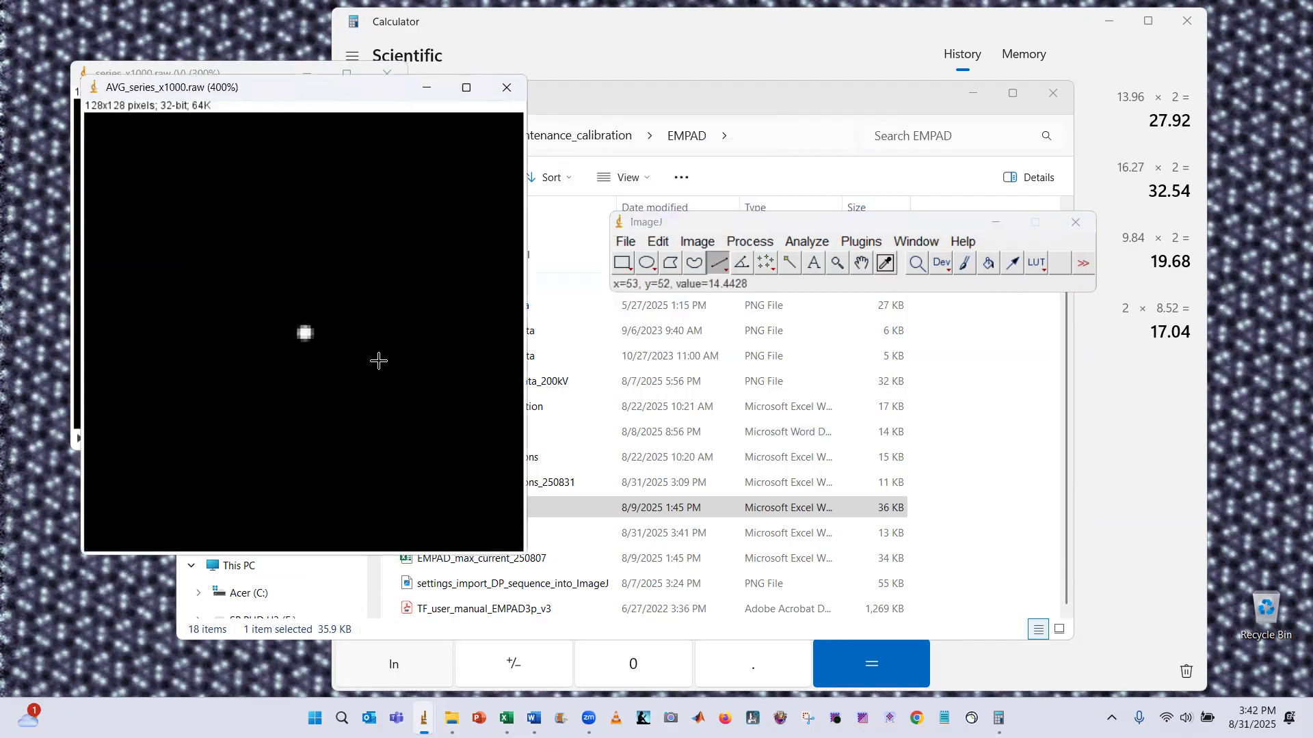
Duplicate the averaged image, keeping the default title AVG_series_x1000-1.raw
left_click(661, 243)
mouse_move(692, 244)
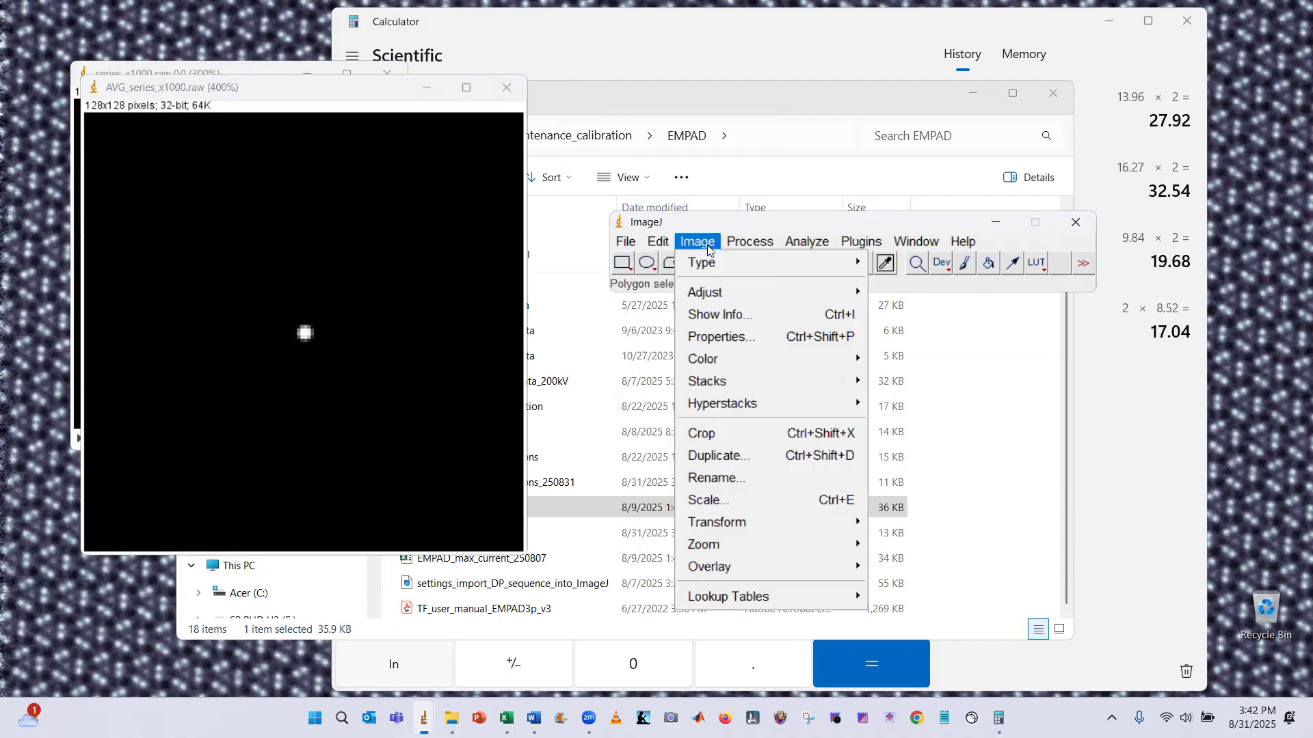
left_click(750, 448)
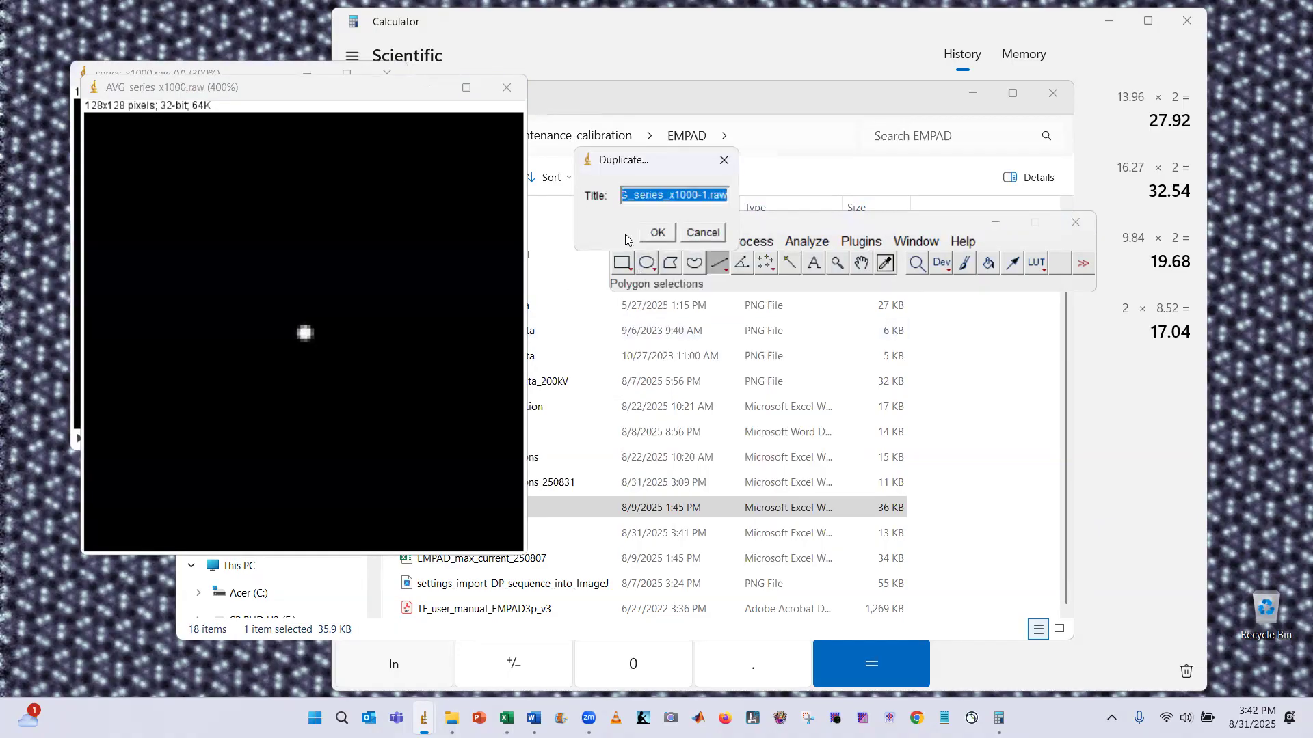
key("Return")
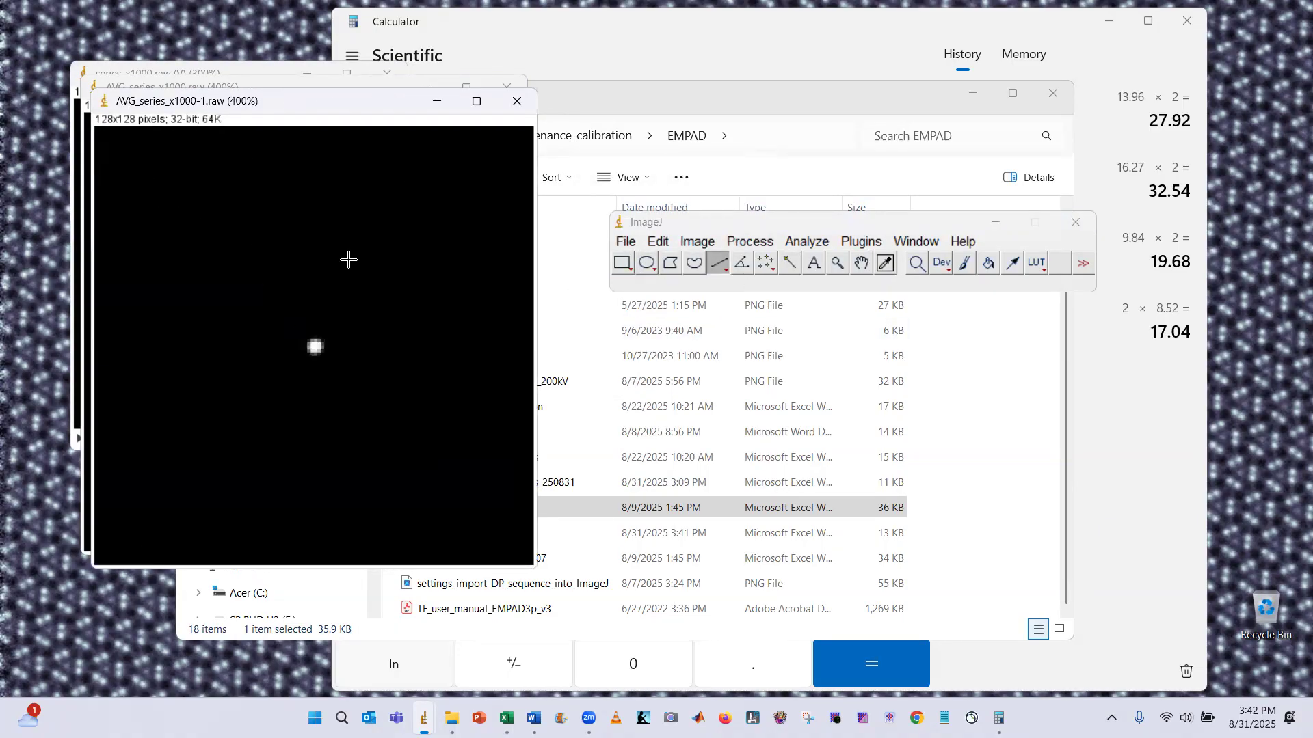
Apply the Log math operation to the duplicated image and auto-adjust its brightness and contrast
left_click(807, 241)
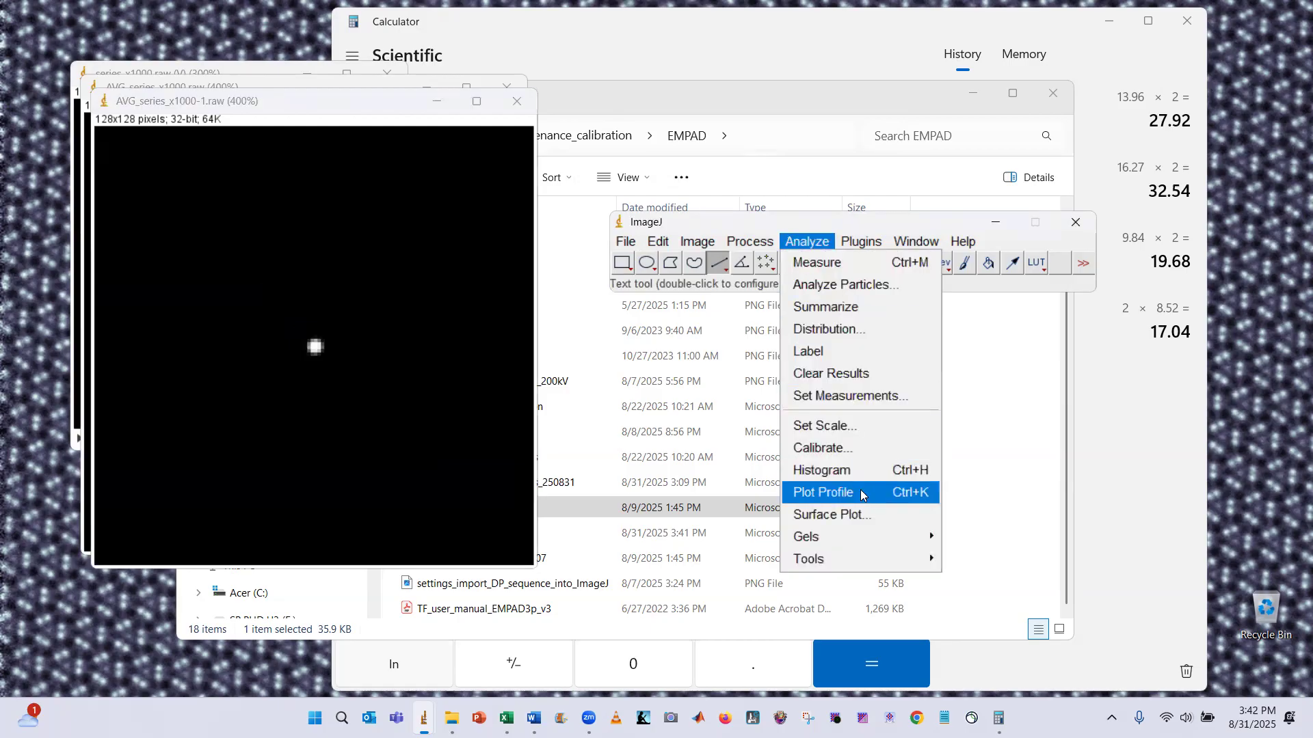
left_click(750, 242)
mouse_move(837, 440)
left_click(985, 290)
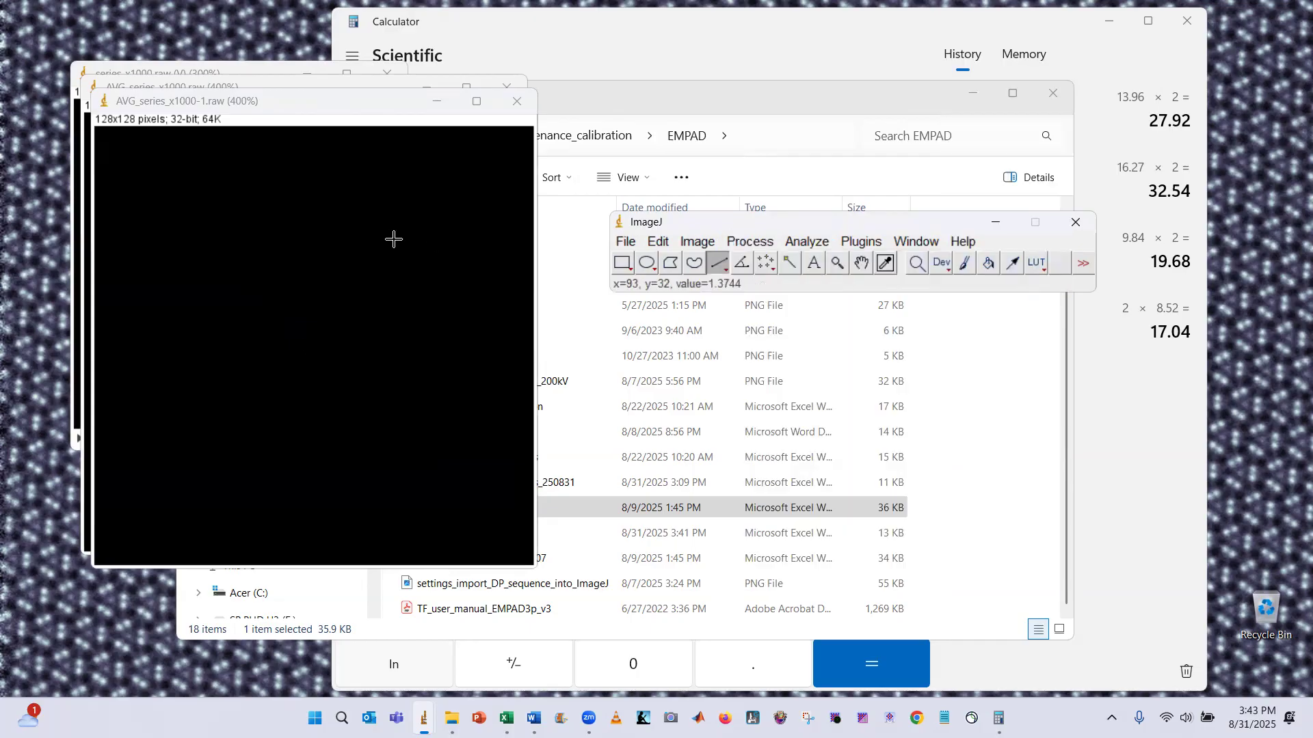
key("ctrl+shift+c")
left_click(702, 521)
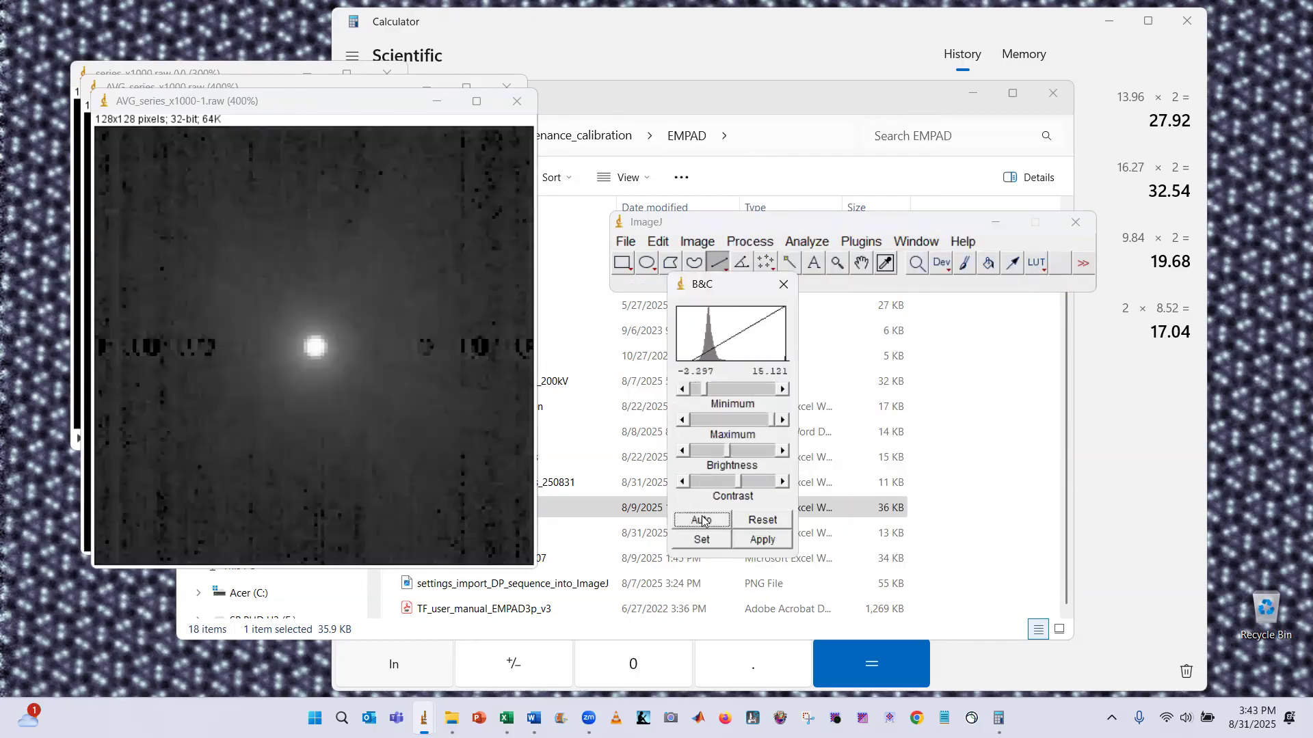
Apply the Gamma math operation to the original averaged image and auto-adjust its brightness and contrast
left_click_drag(284, 105, 397, 118)
left_click(198, 96)
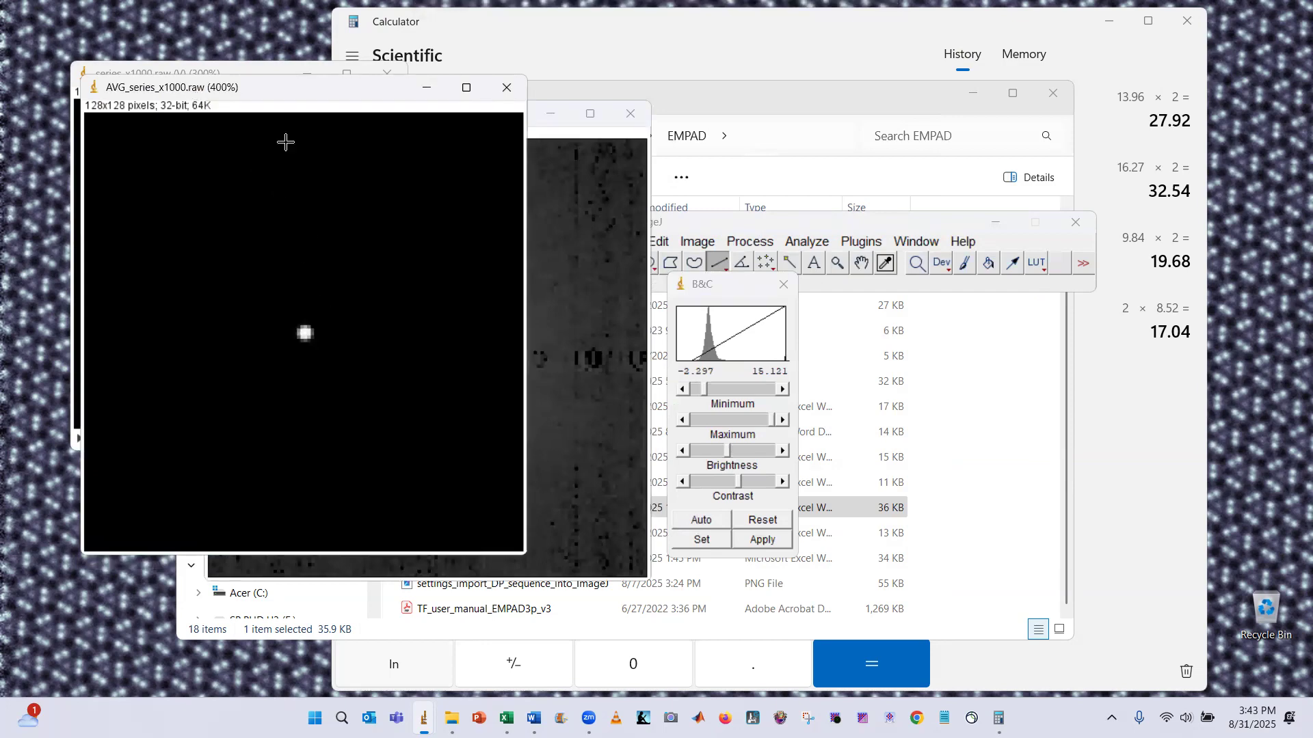
left_click(750, 242)
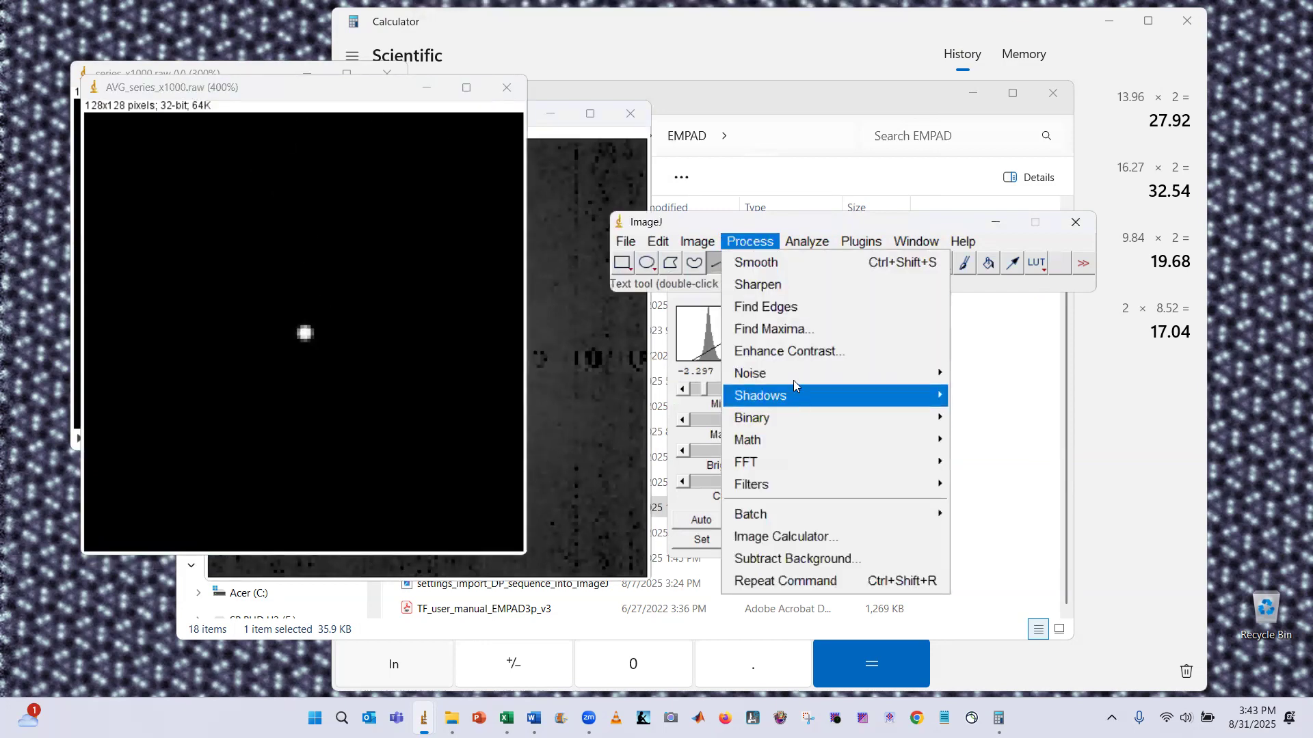
mouse_move(806, 440)
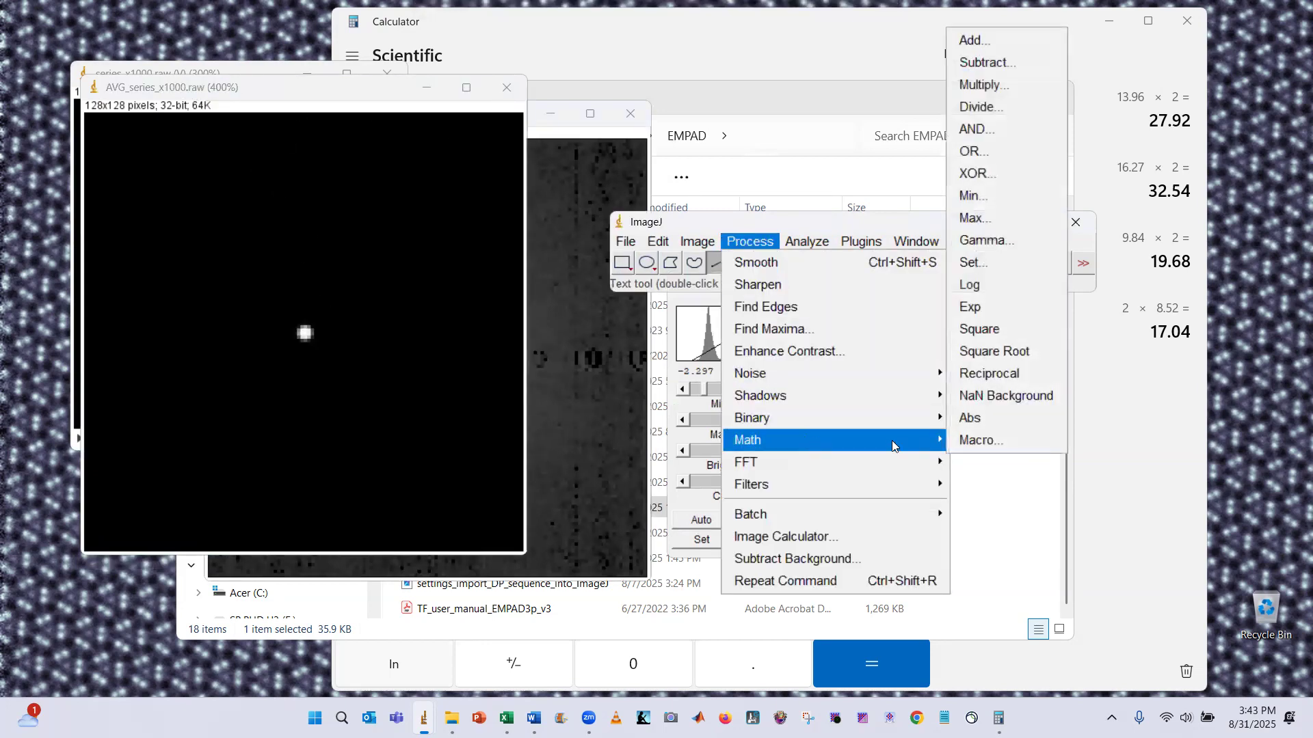
left_click(984, 240)
left_click(681, 253)
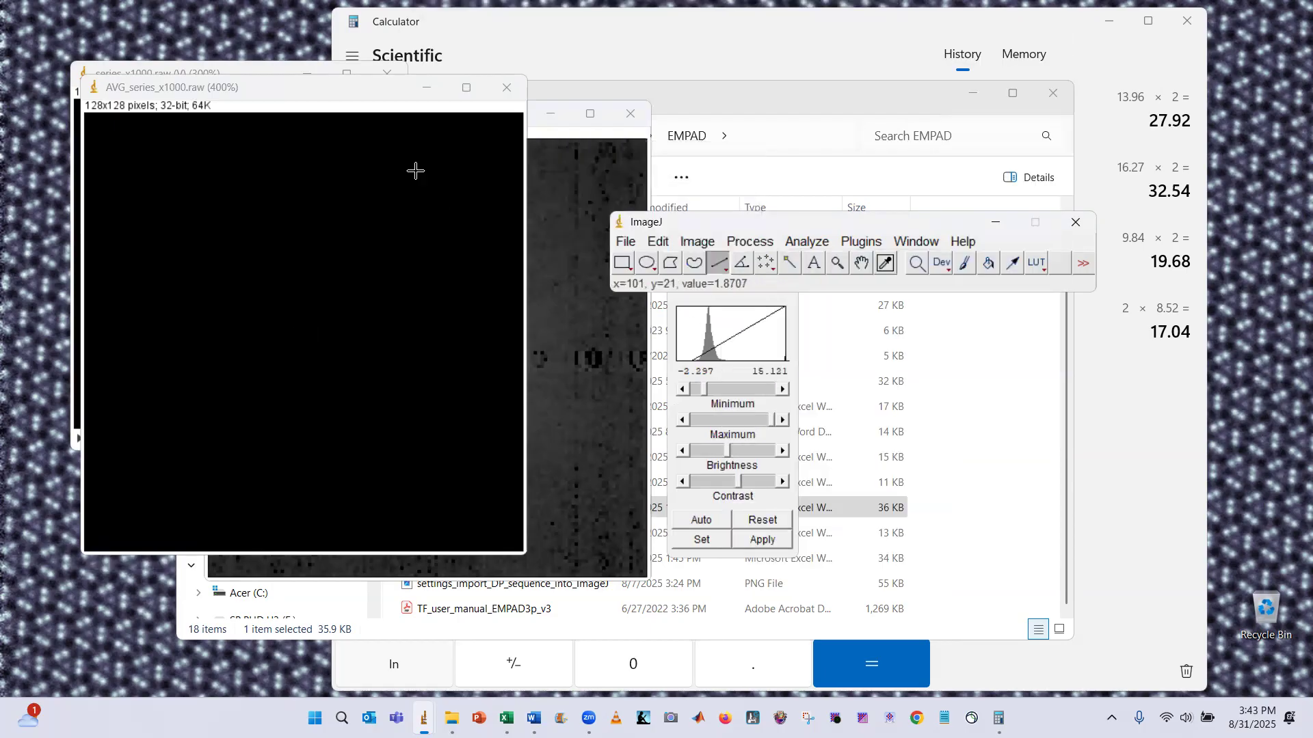
left_click(325, 106)
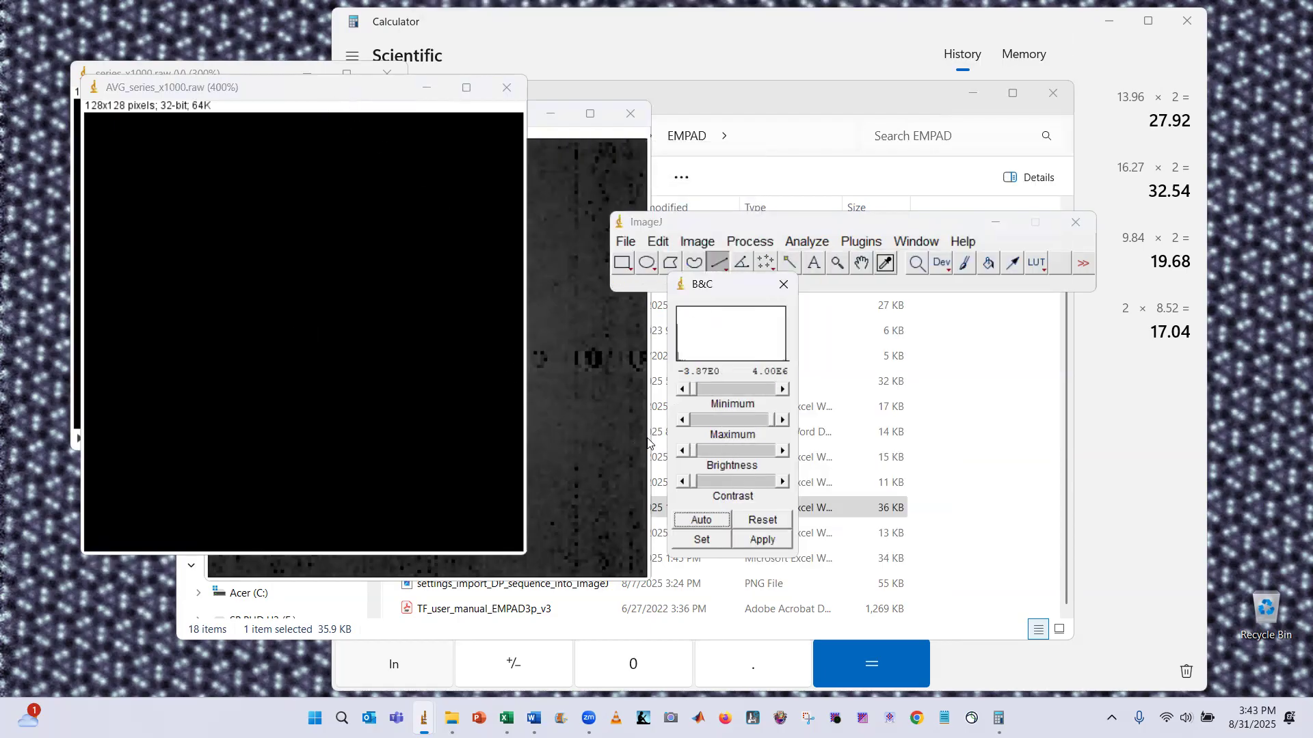
left_click(328, 102)
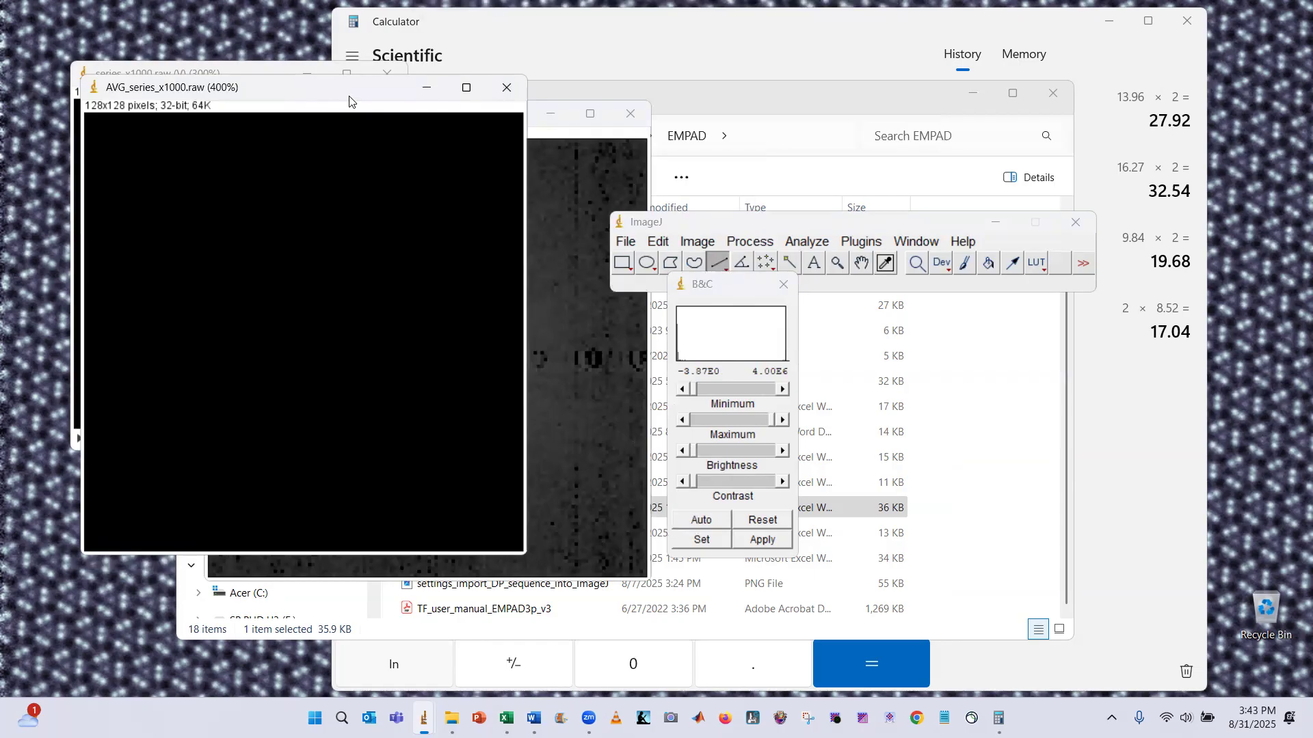
left_click(698, 519)
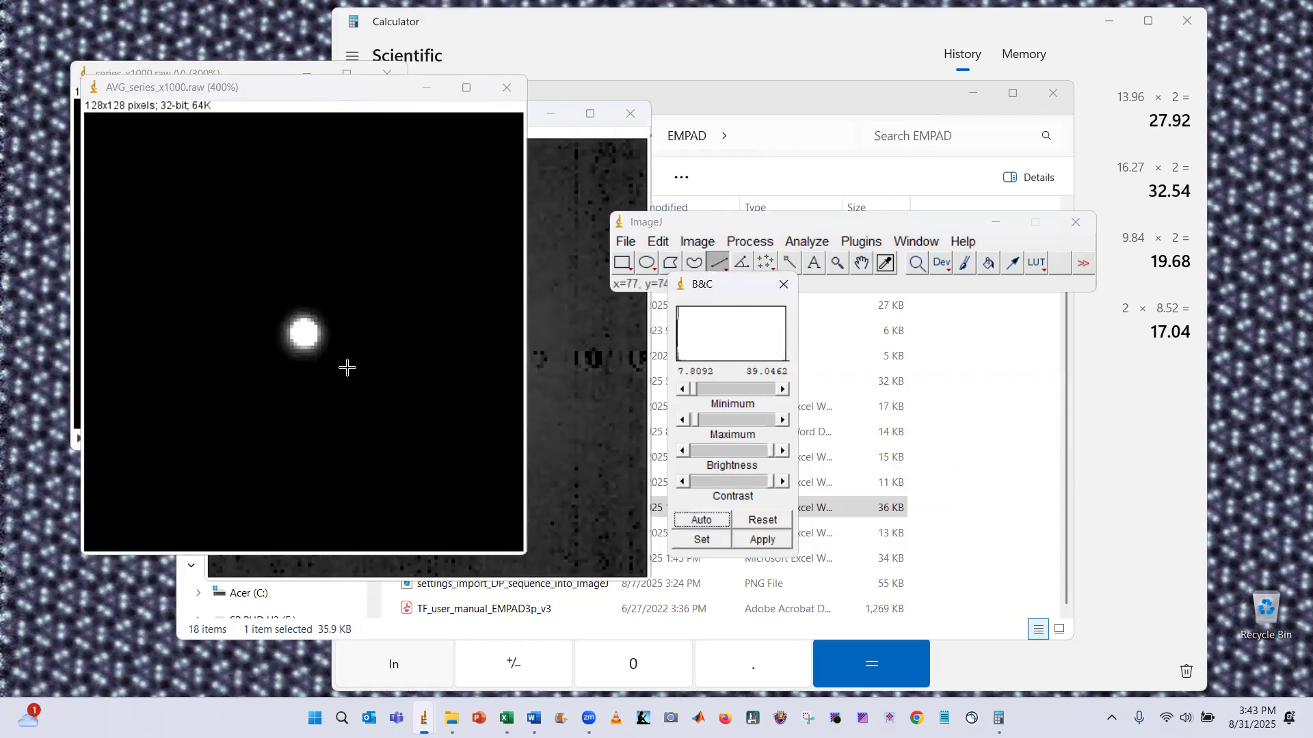
Zoom both averaged images out to 300% to compare them side by side
key("minus")
key("minus")
key("plus")
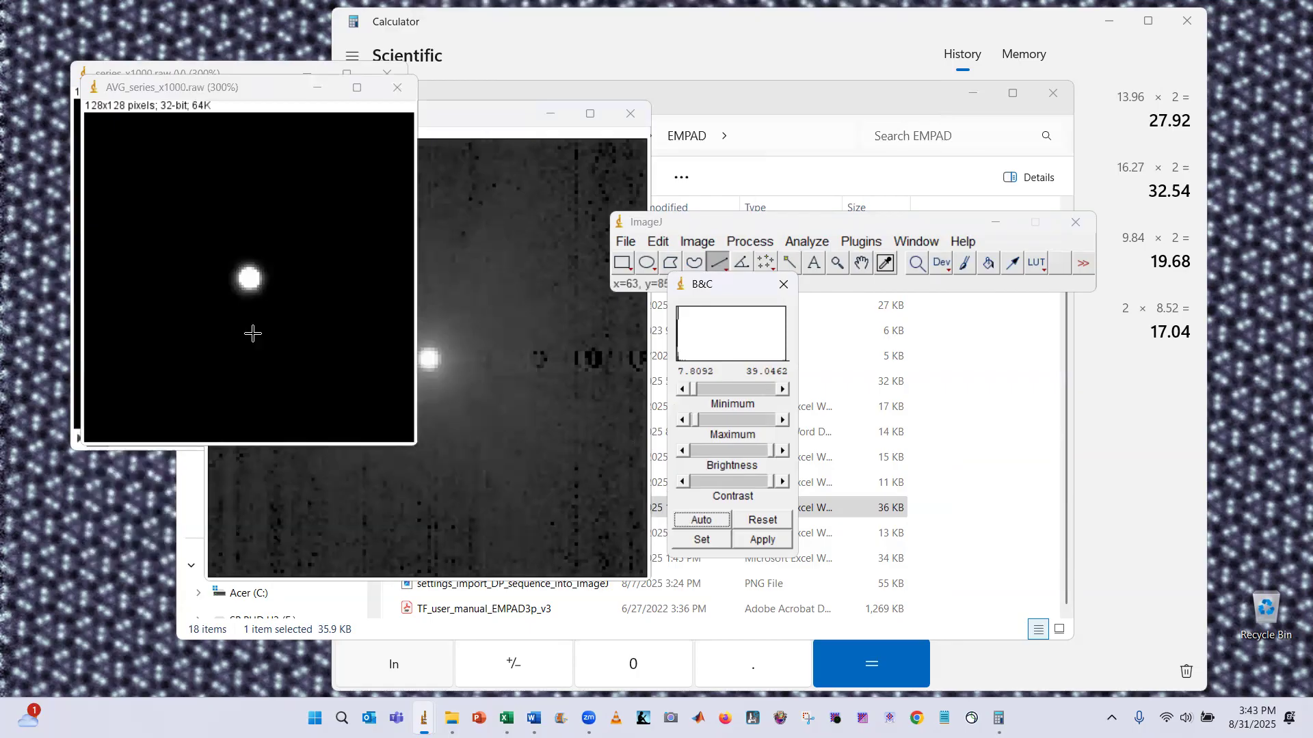
left_click(446, 308)
key("minus")
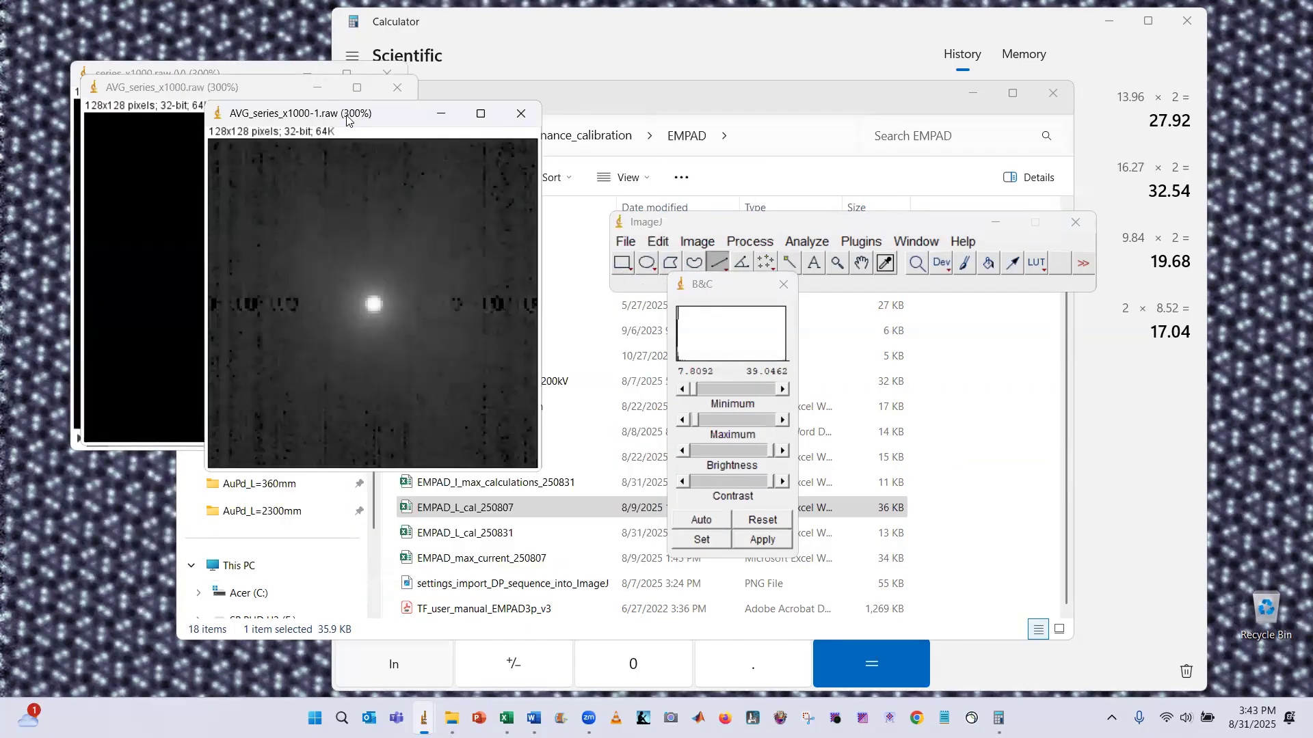
Arrange the two averaged images side by side and auto-adjust brightness and contrast on each
left_click_drag(352, 119, 461, 95)
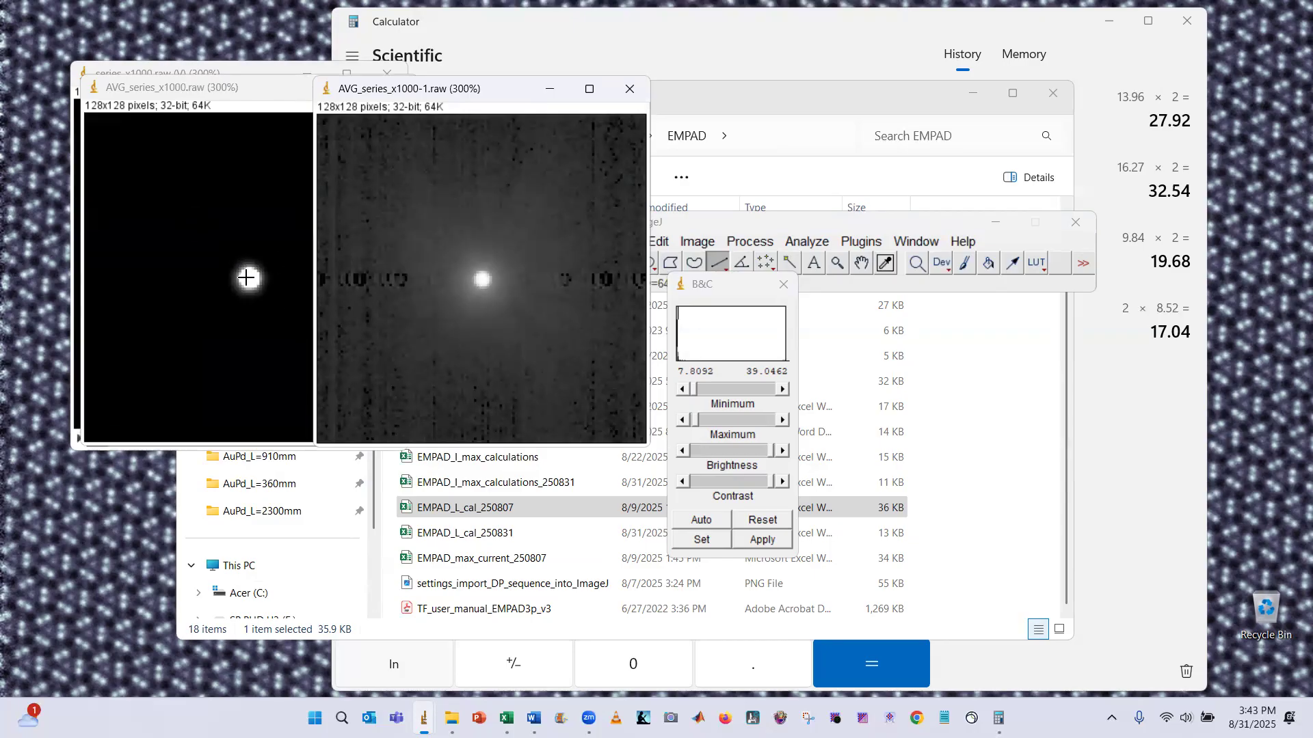
left_click(248, 92)
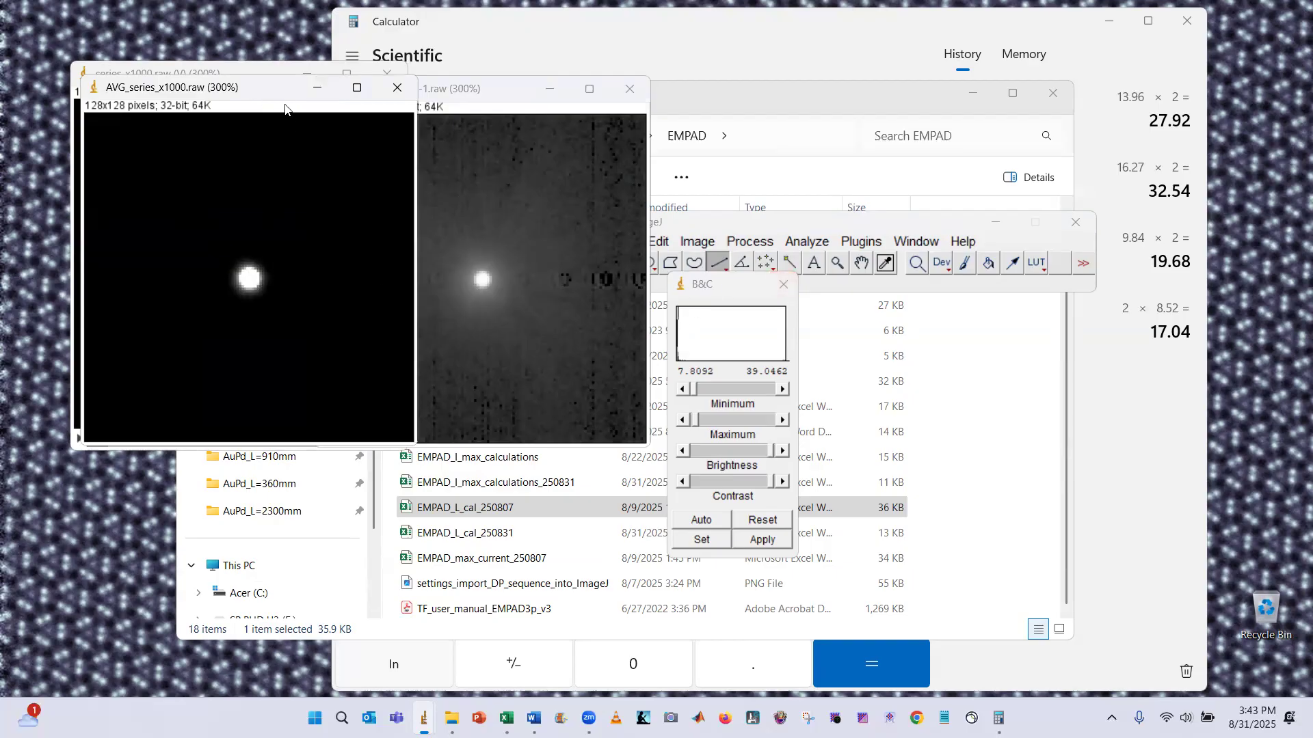
left_click(707, 523)
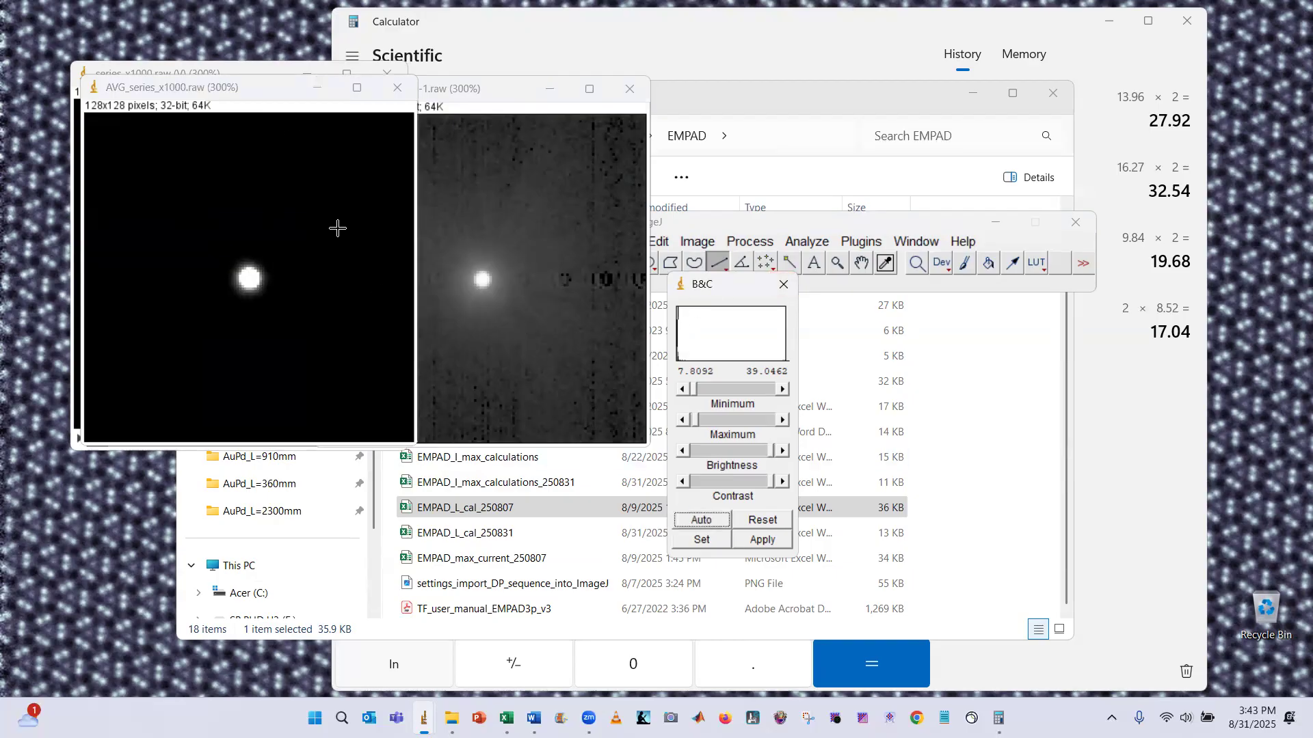
left_click(504, 99)
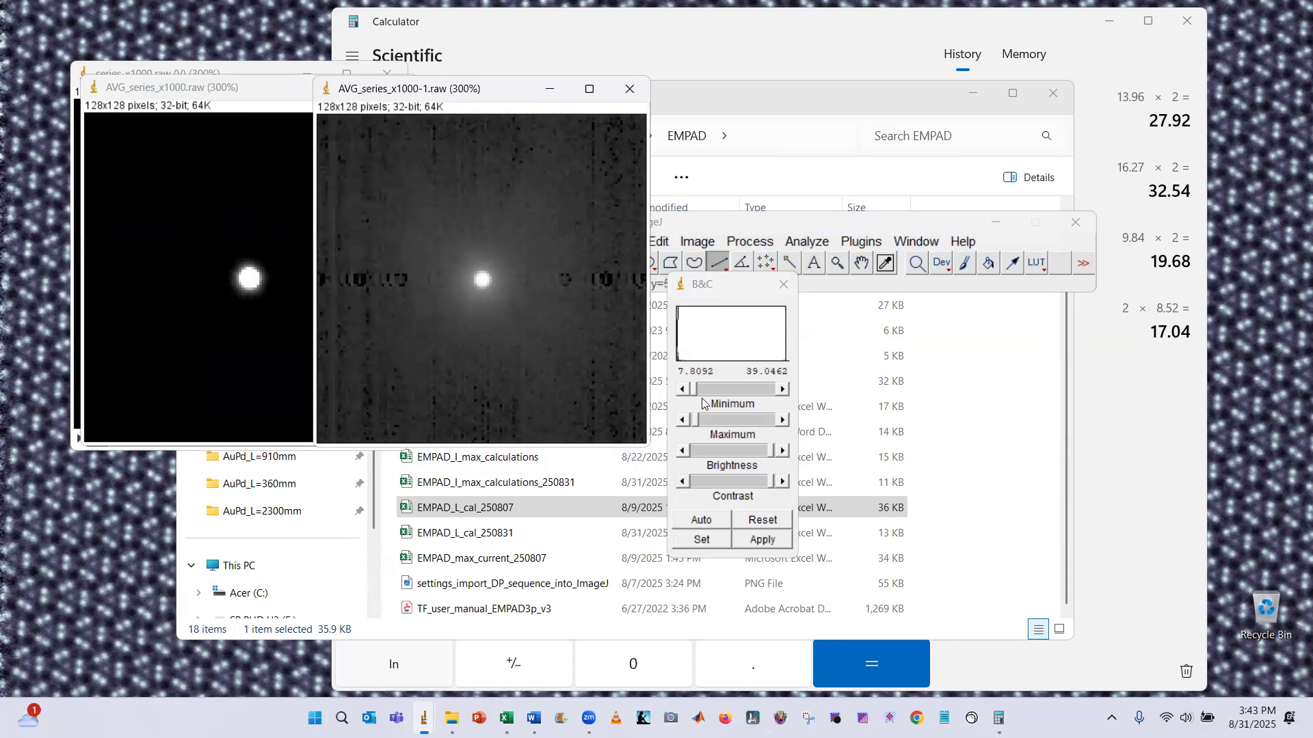
left_click(711, 524)
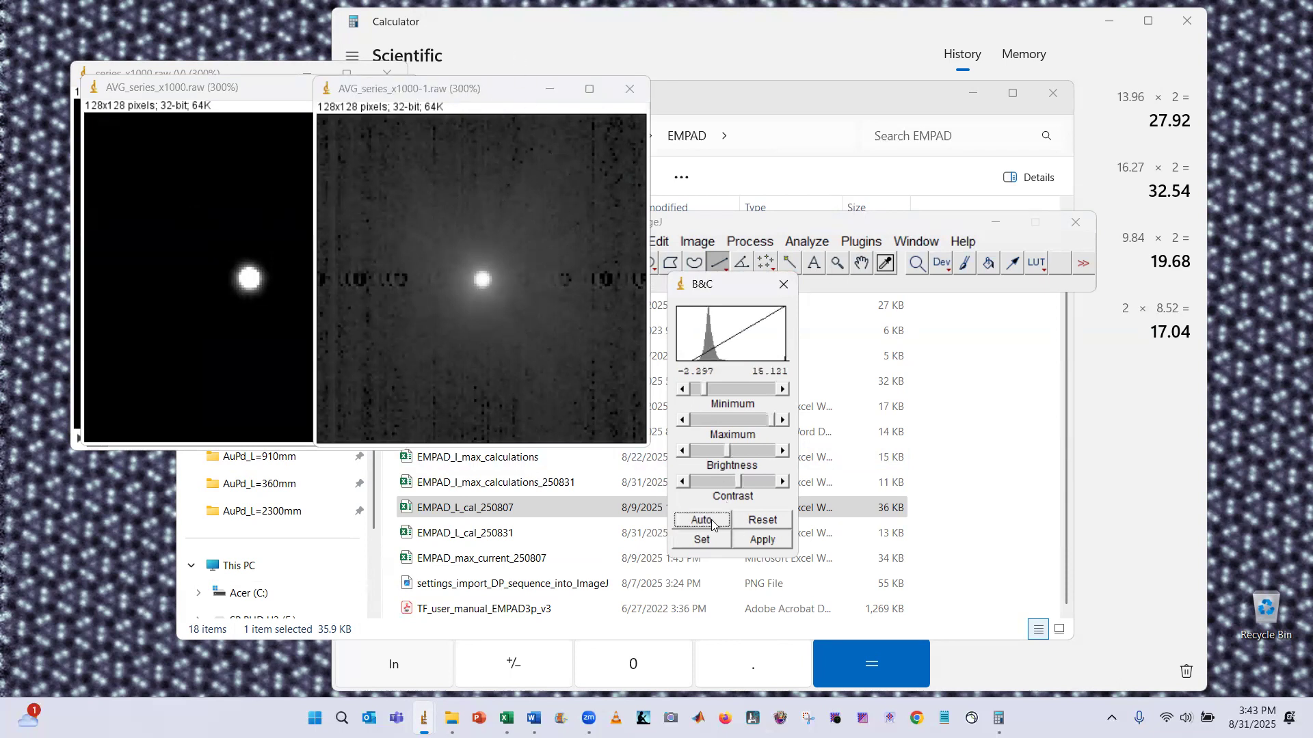
left_click(712, 524)
left_click(772, 528)
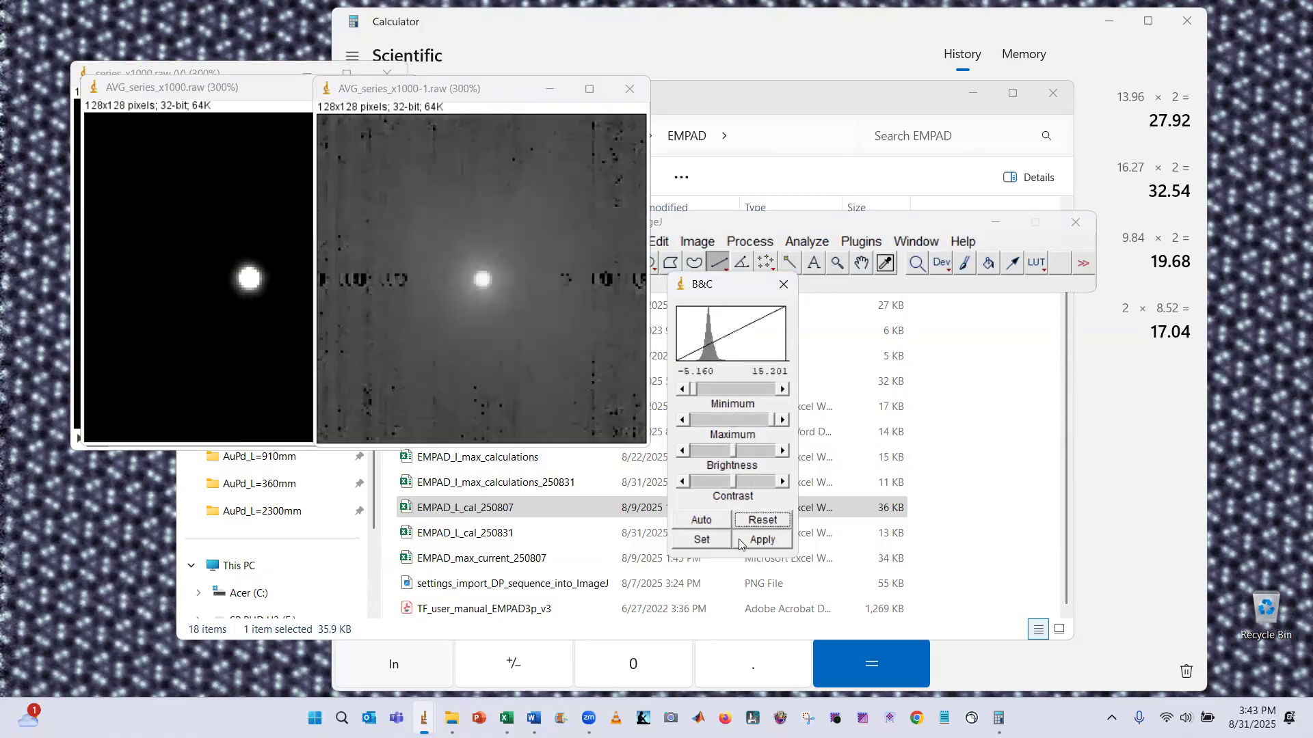
left_click(711, 522)
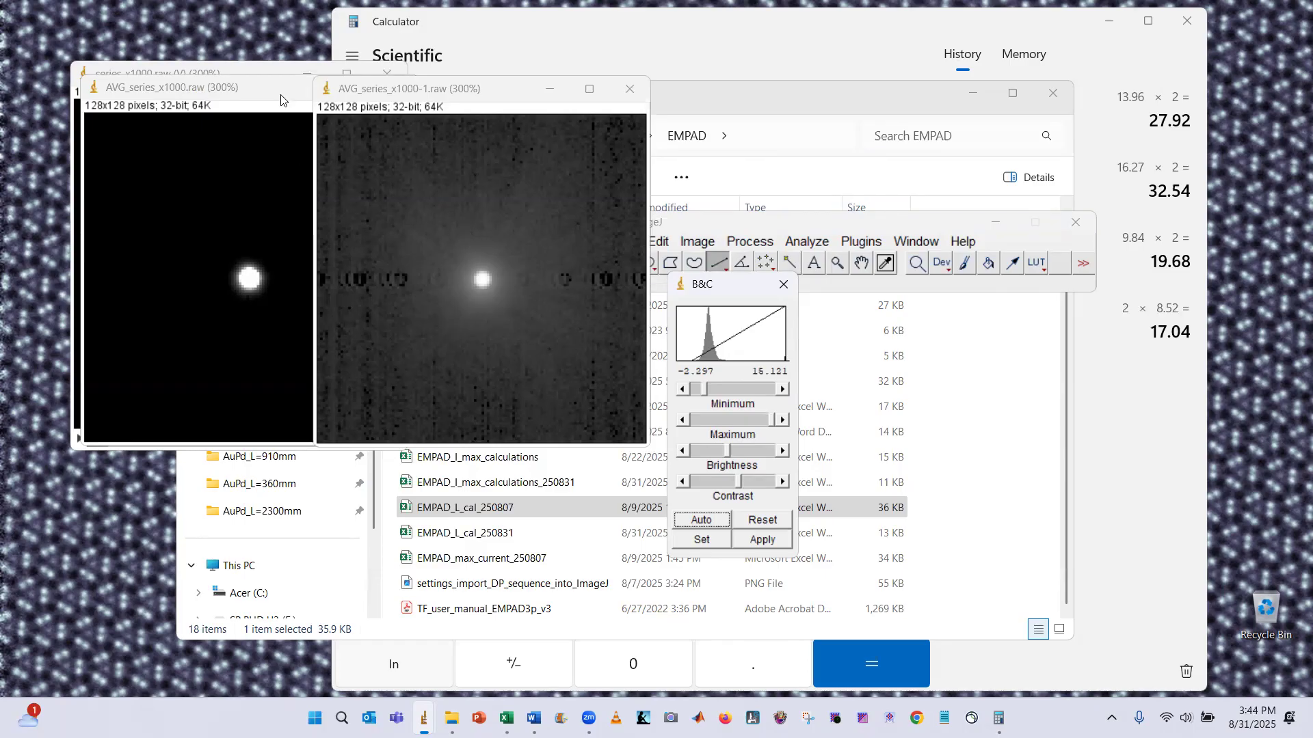
Close the Log-transformed duplicate image, keeping only the original averaged image
left_click(220, 94)
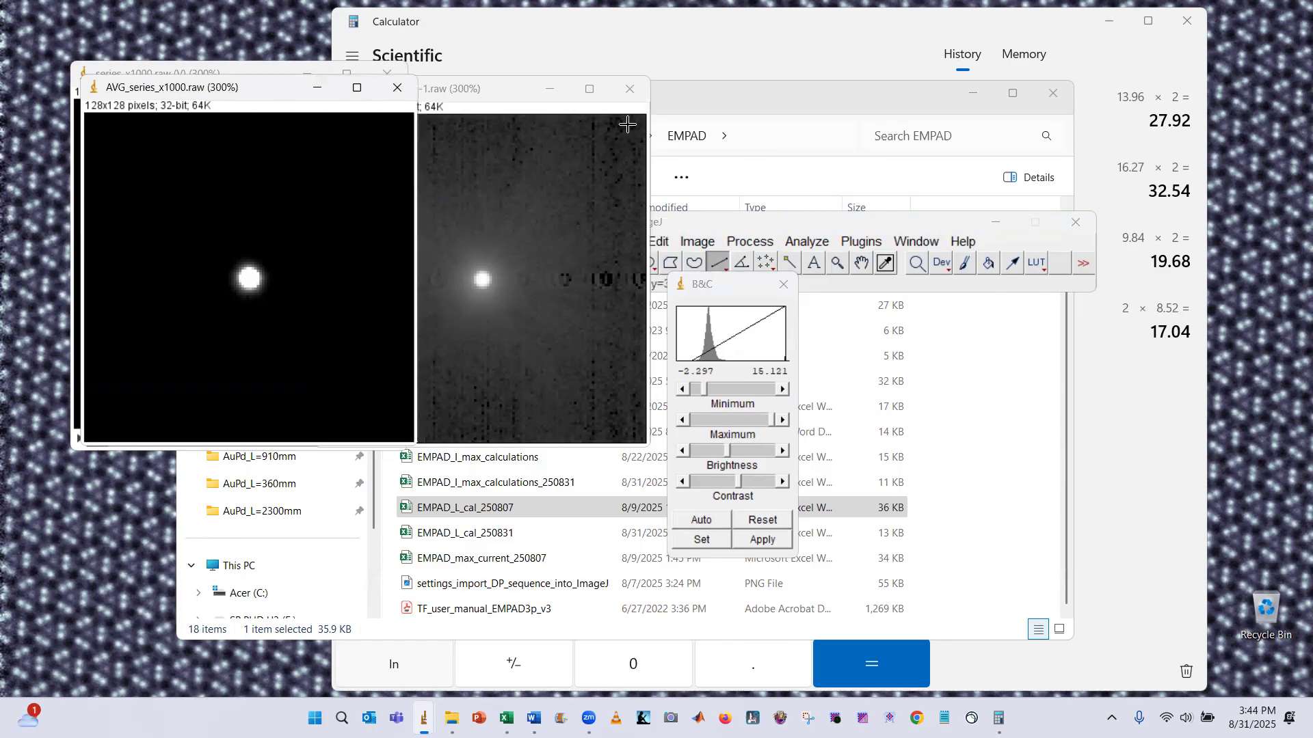
left_click(629, 90)
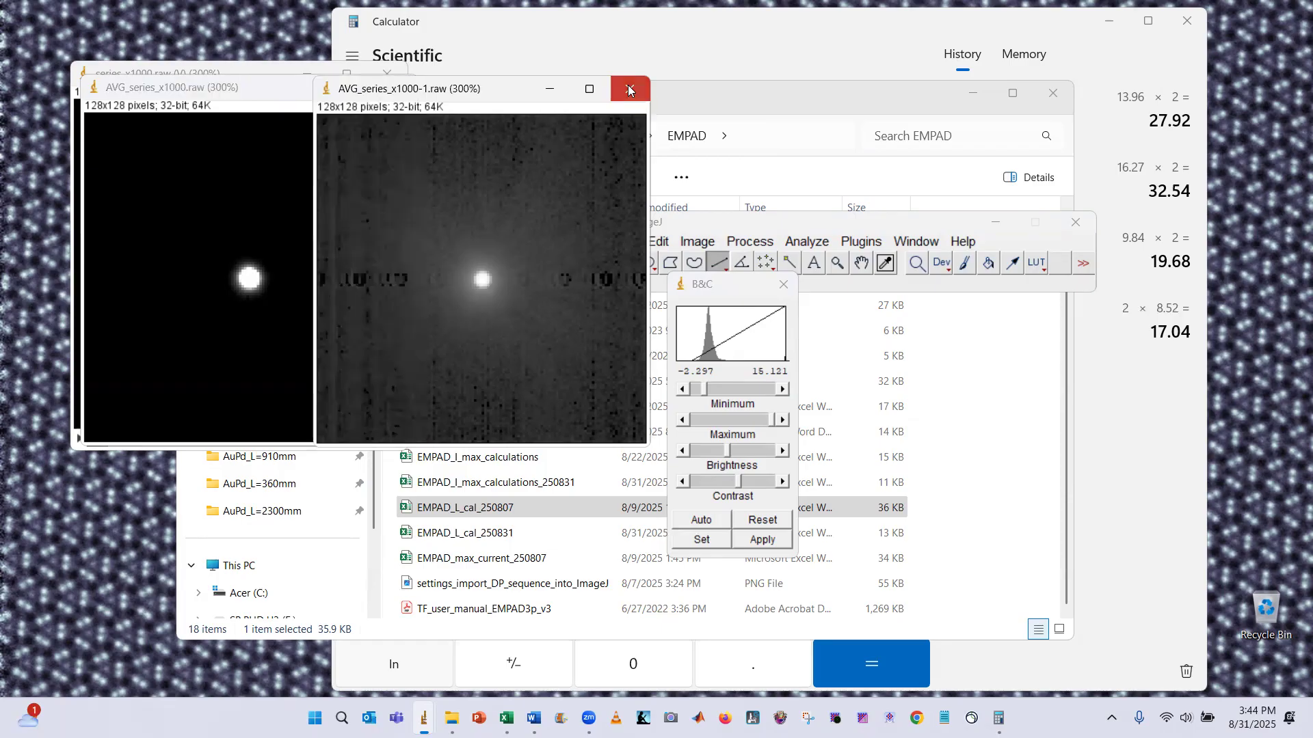
left_click(682, 231)
Zoom the averaged image to 600% and reset, then auto-adjust its brightness and contrast
key("plus")
key("plus")
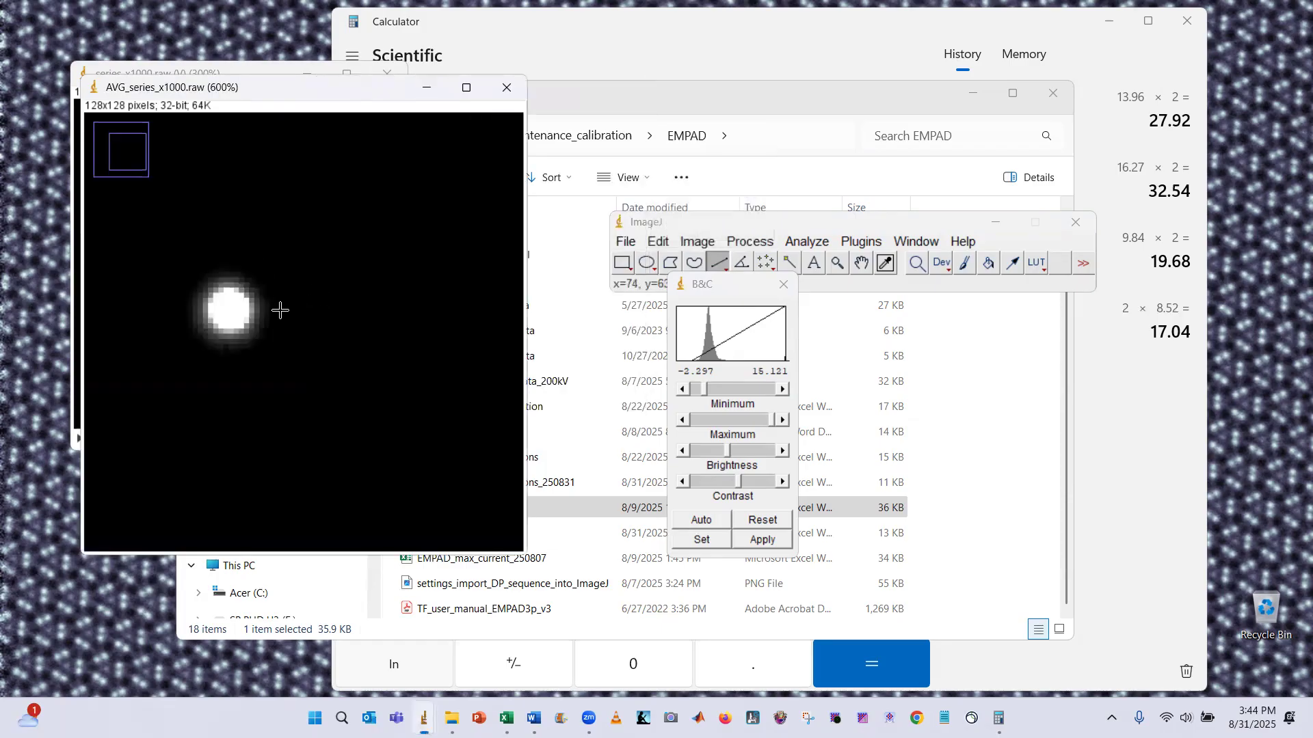
left_click_drag(303, 99, 410, 105)
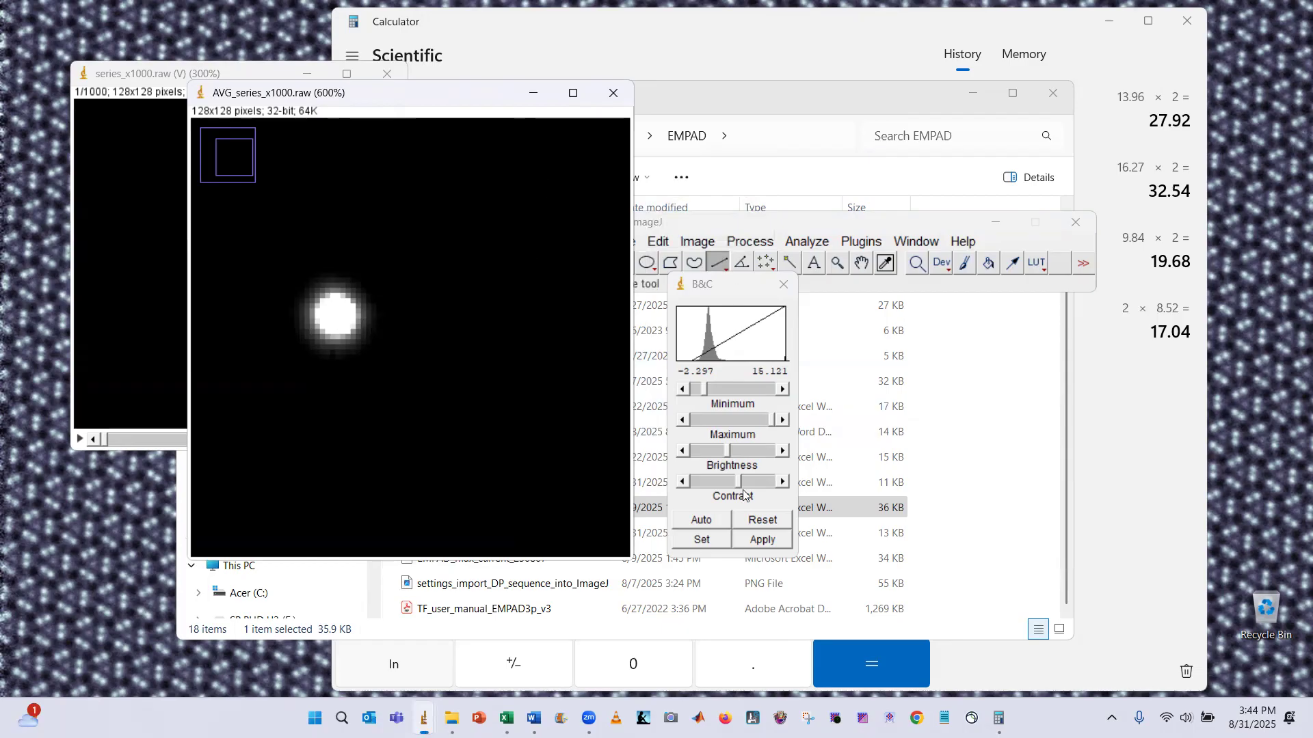
left_click(755, 524)
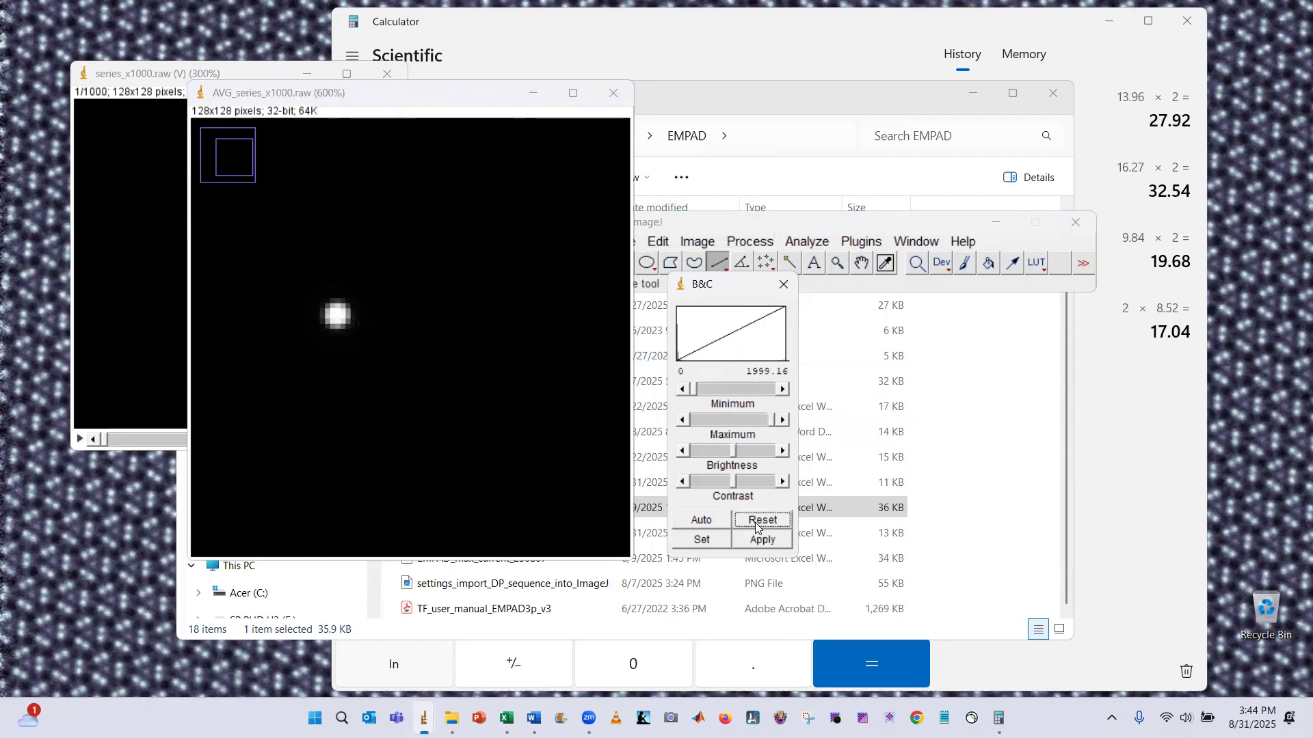
left_click(705, 524)
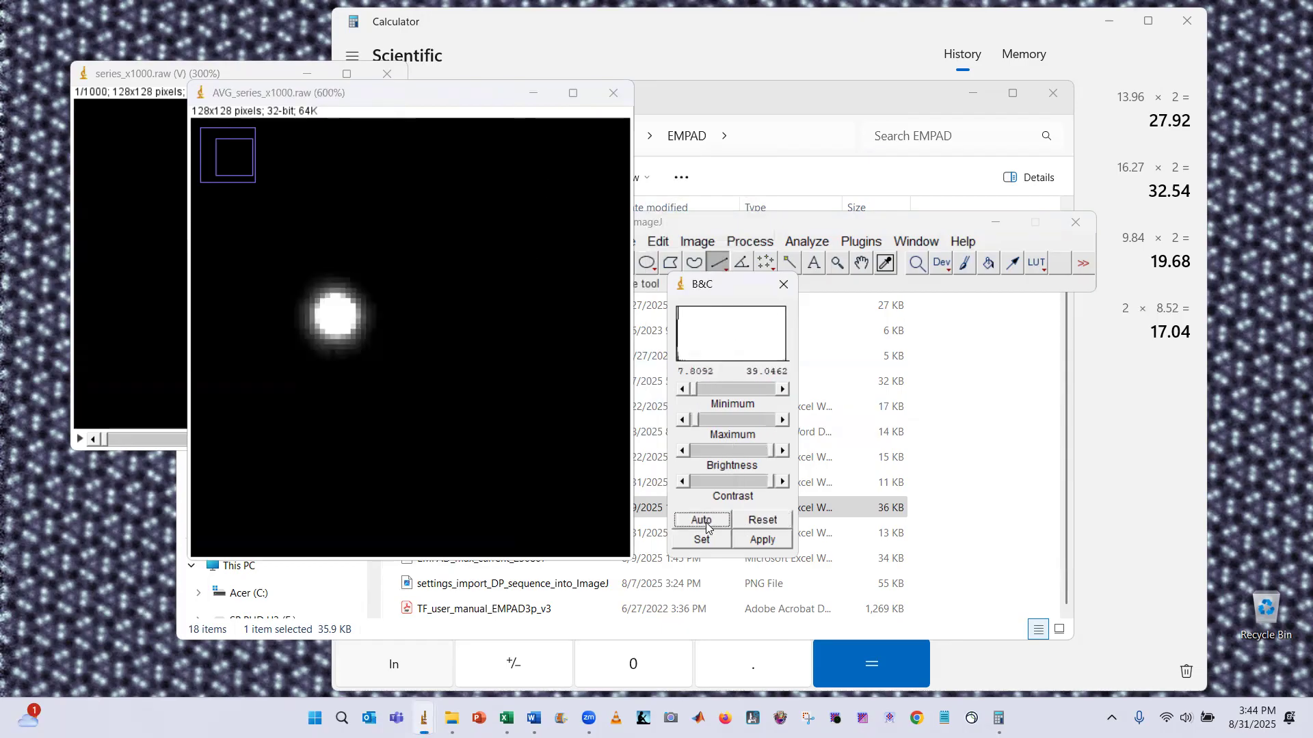
Move the ImageJ toolbar aside and draw an oval selection around the central direct-beam disk
left_click(731, 219)
left_click_drag(739, 224, 763, 223)
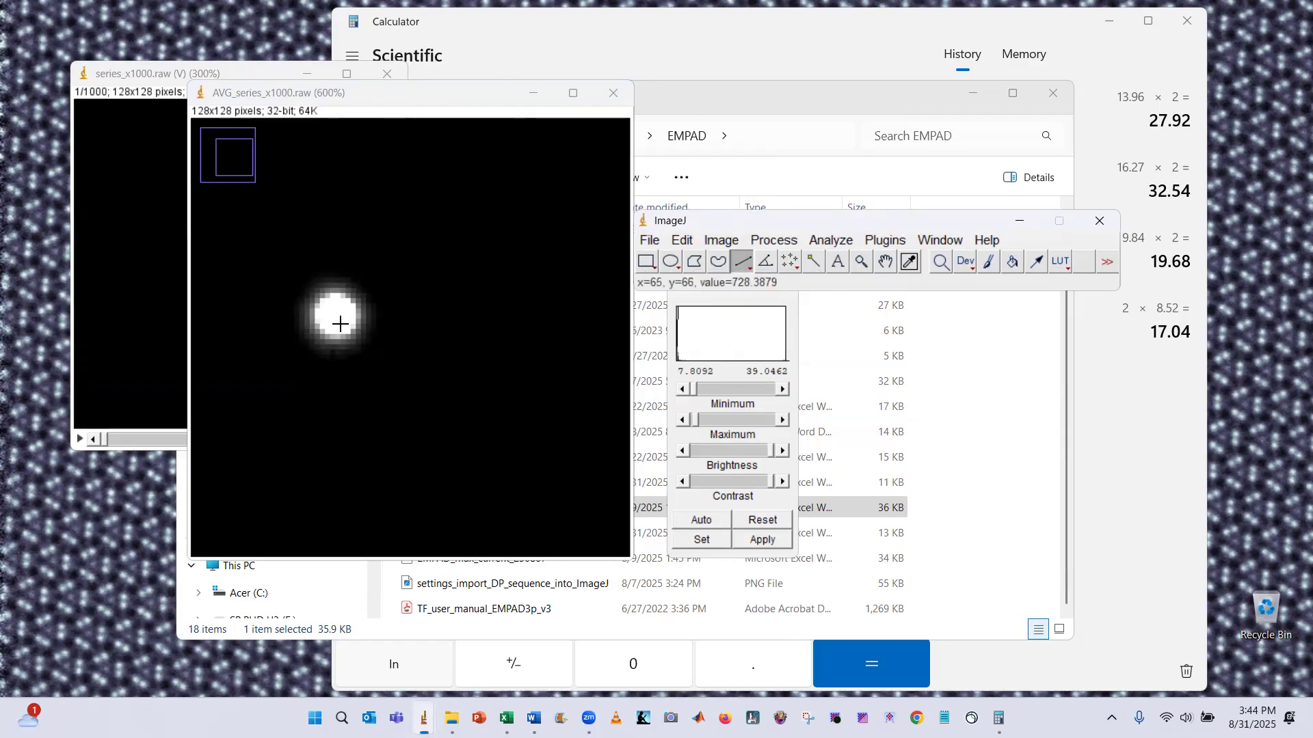
left_click(671, 261)
mouse_move(325, 294)
left_mouse_down()
mouse_move(358, 336)
mouse_move(356, 306)
left_mouse_up()
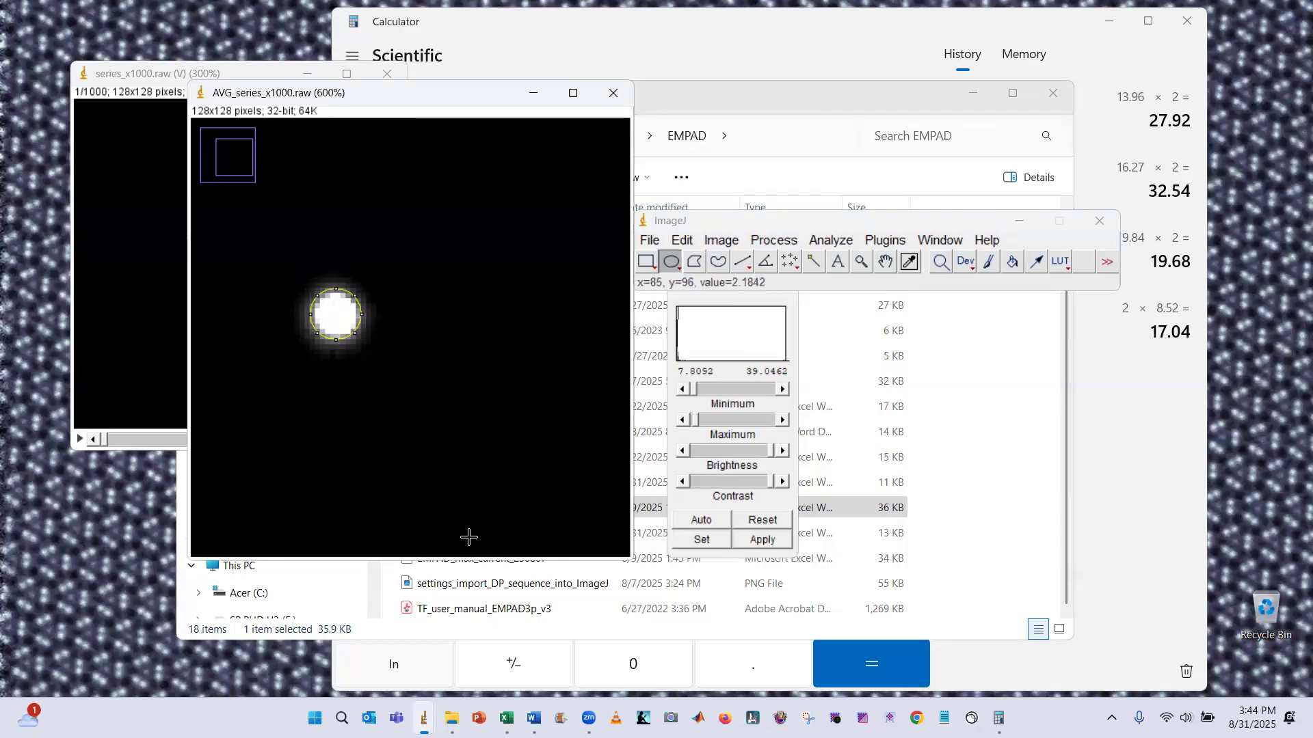
Review the FOV spreadsheet and the equations document, zooming the document to 130%
mouse_move(506, 718)
left_click(562, 648)
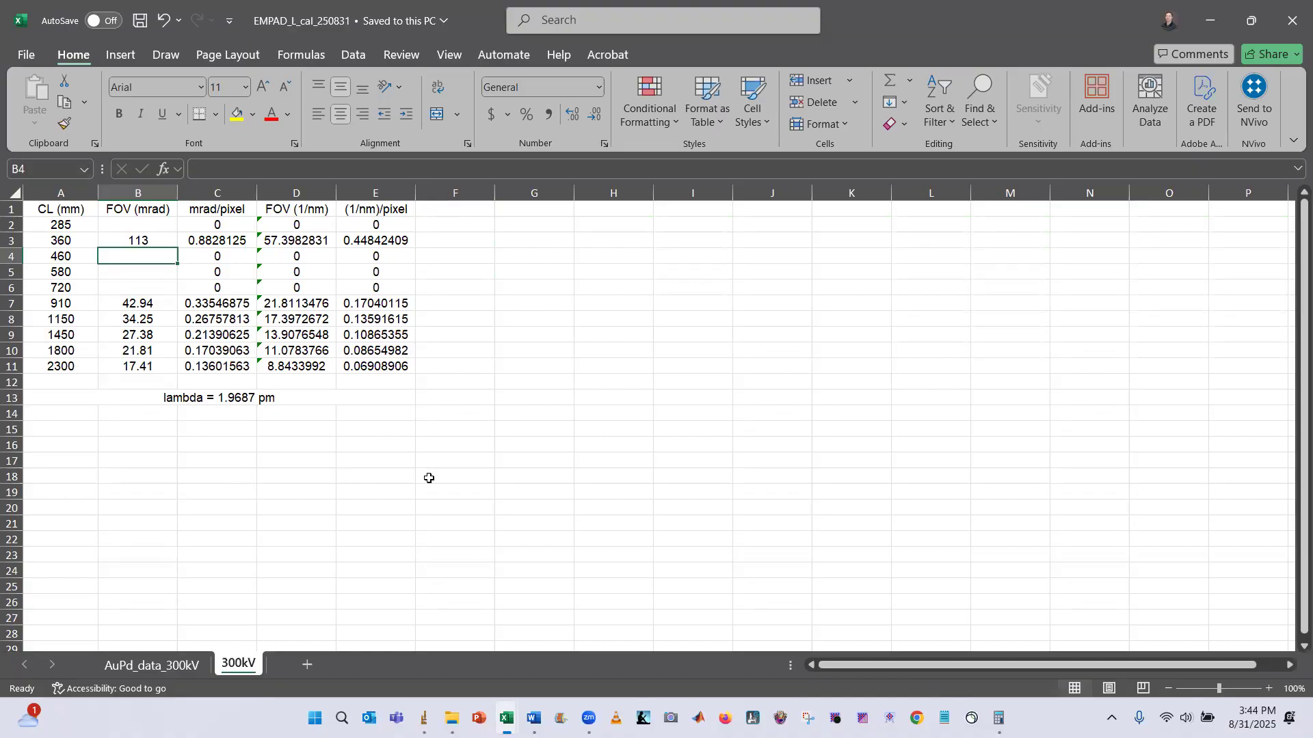
key("alt+Tab")
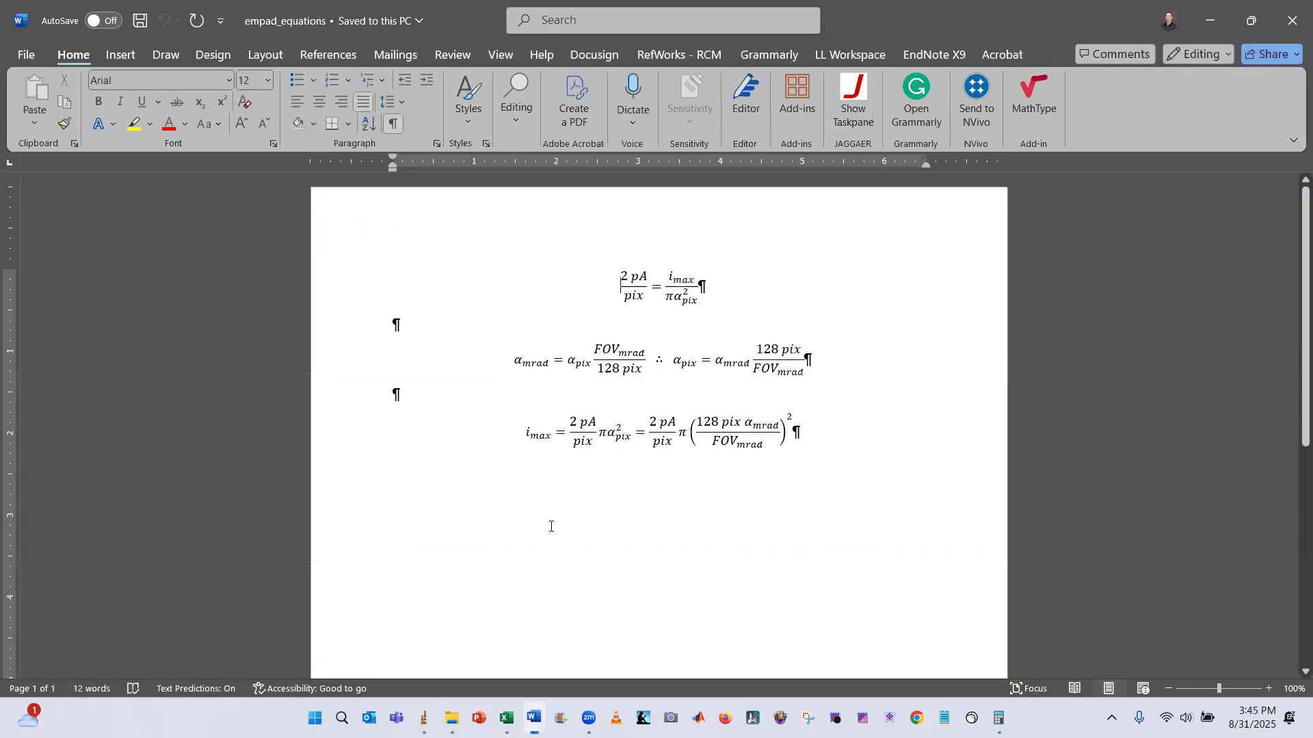
scroll(715, 311, "up", 3)
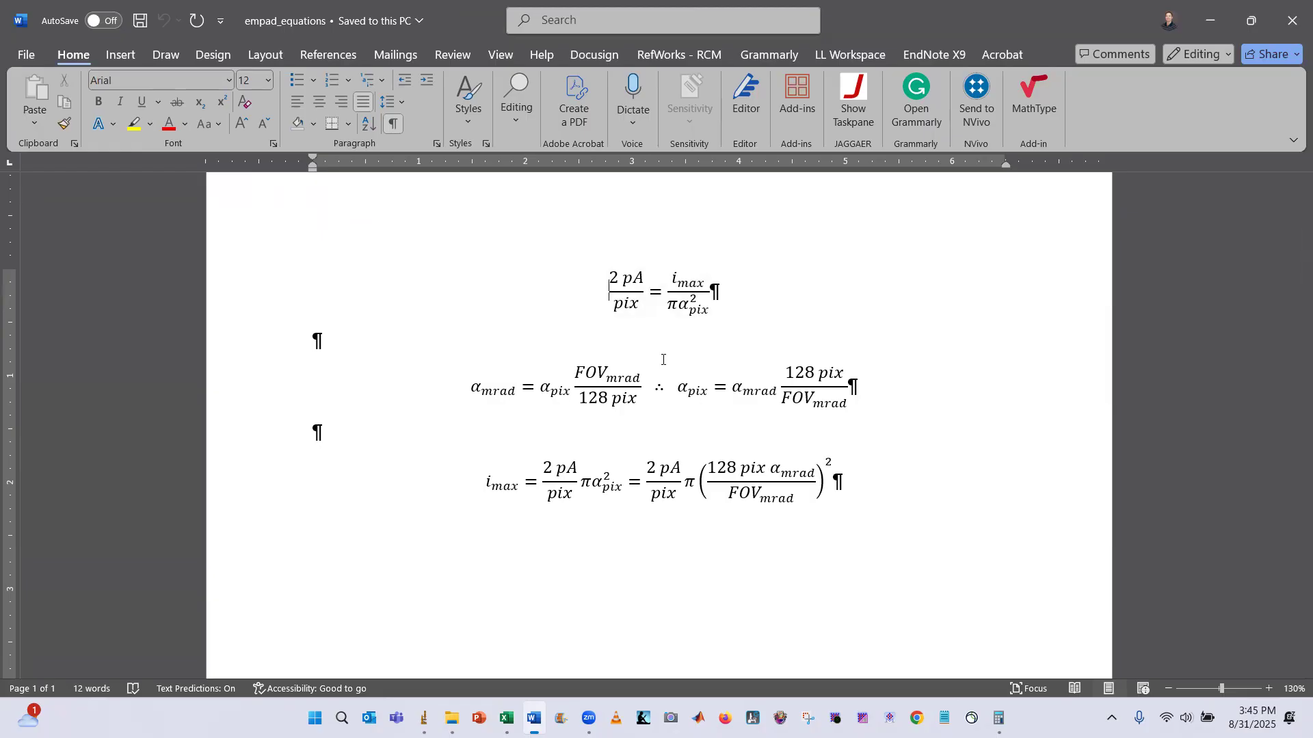
Return to the averaged image and try marking points on the disk with the Angle tool
key("alt+Tab")
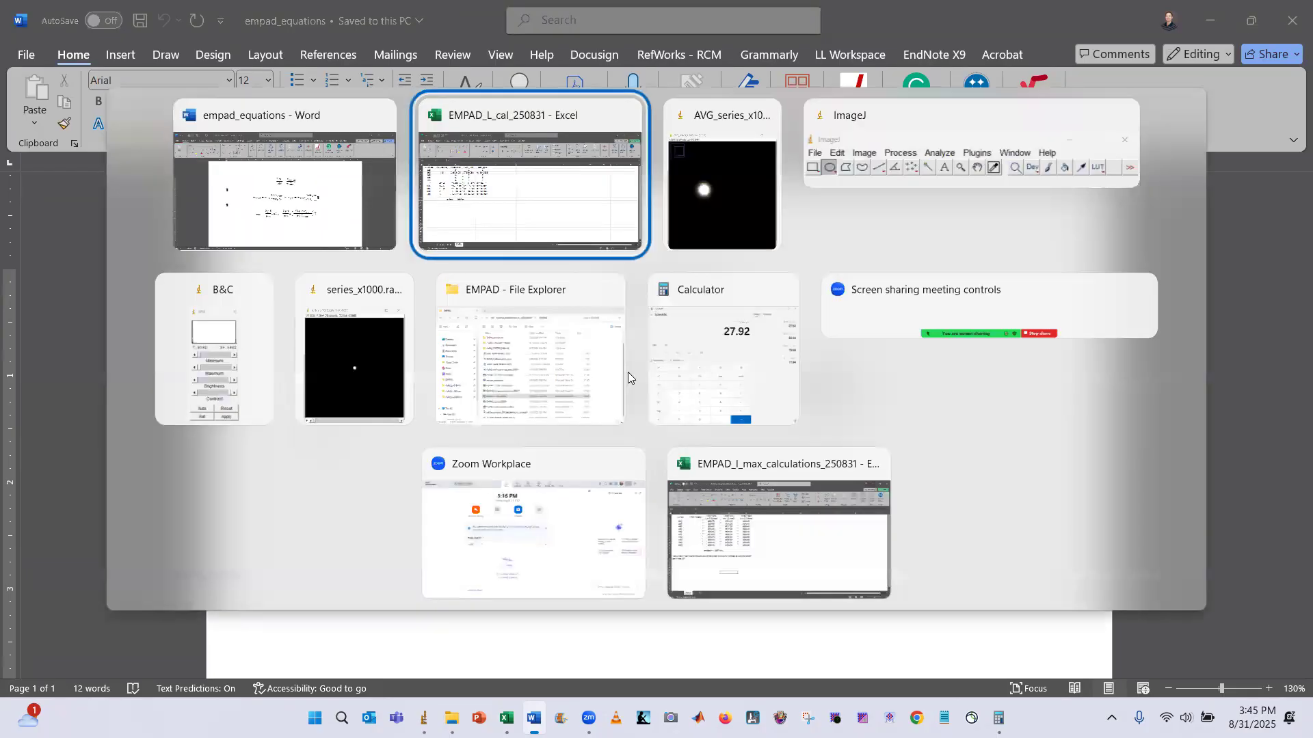
key("alt+Tab")
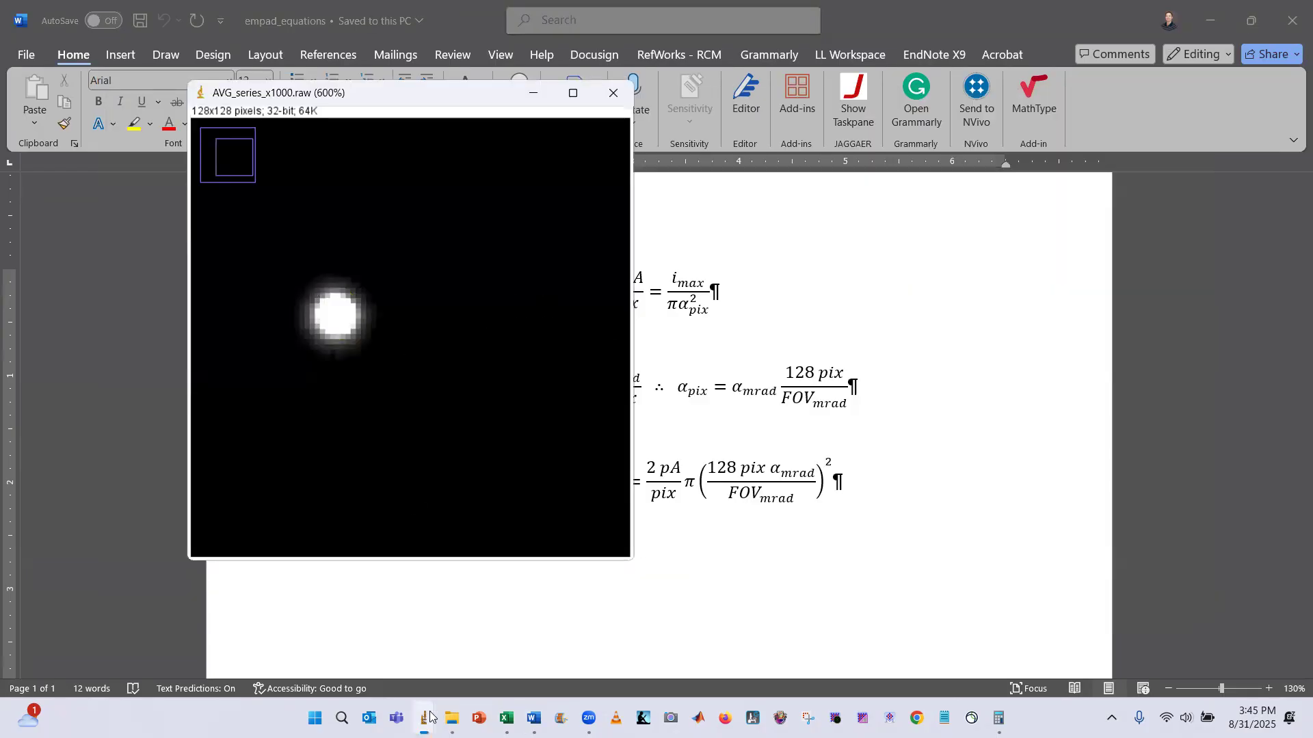
left_click(427, 712)
left_click(445, 625)
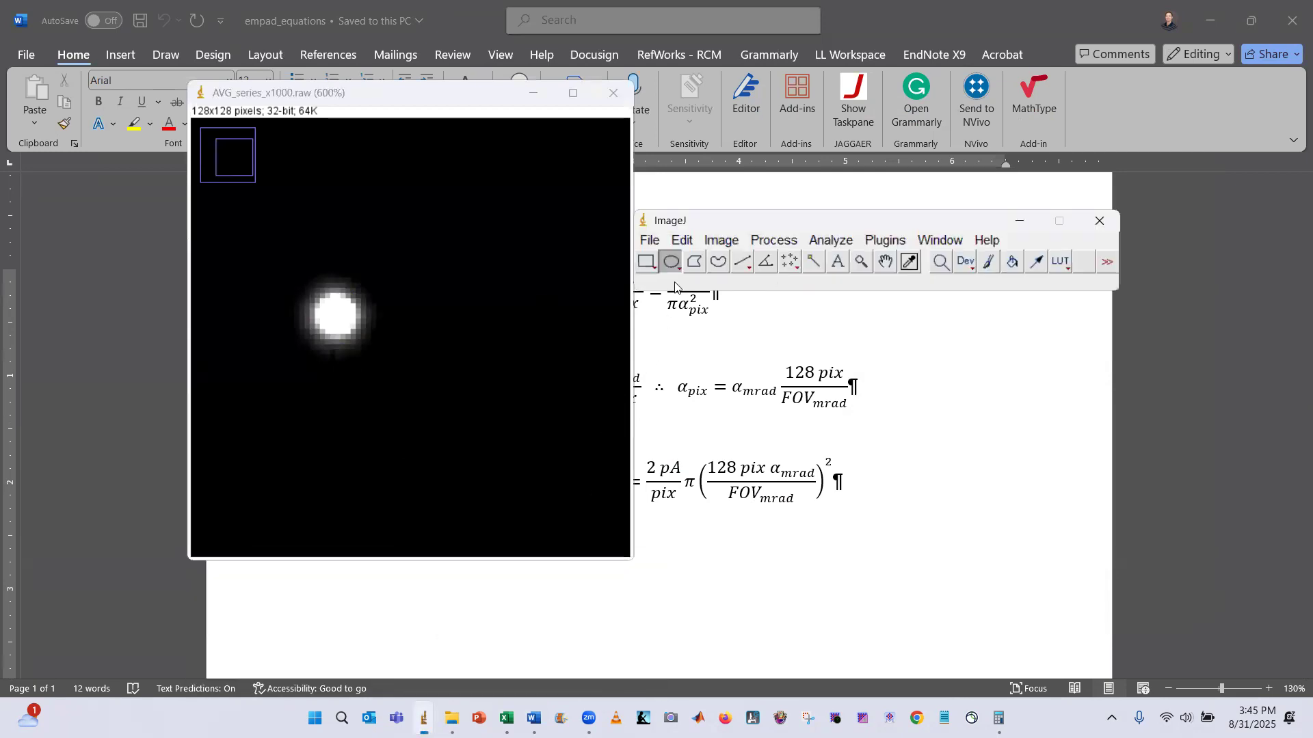
left_click(765, 262)
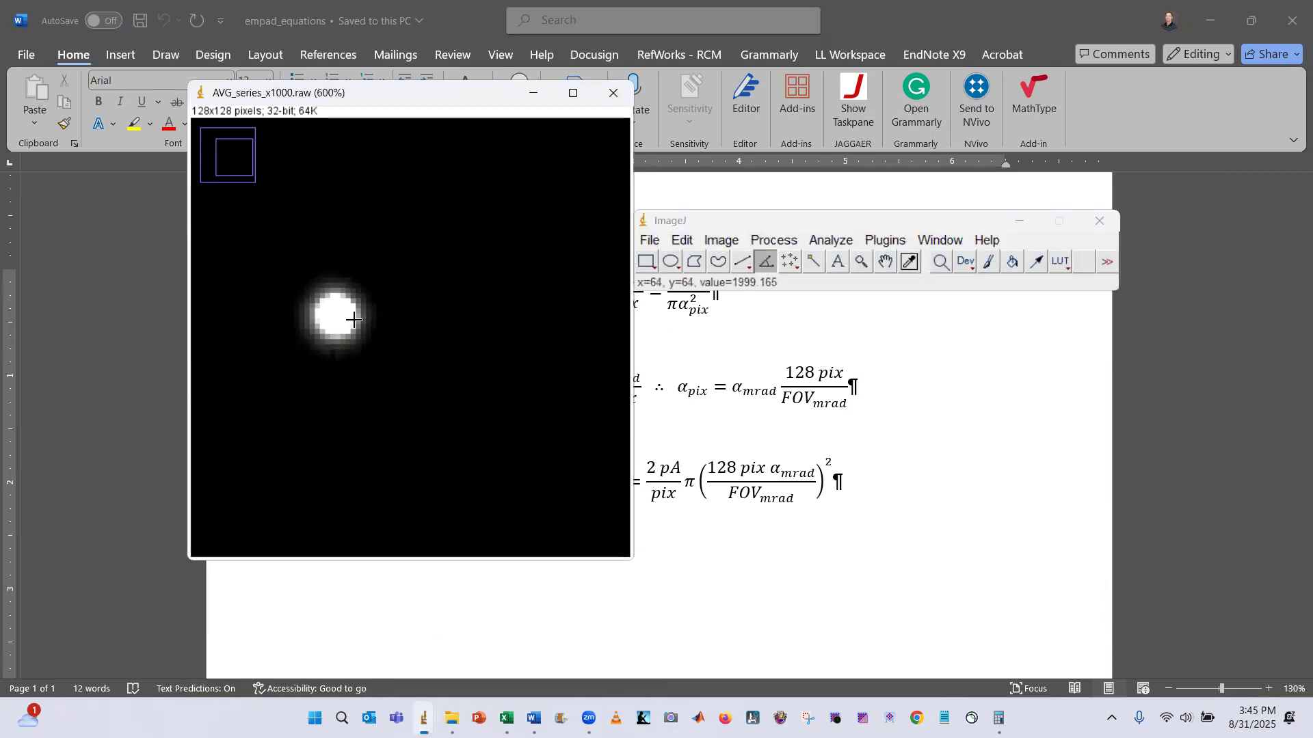
left_click(335, 315)
left_click(357, 315)
left_click(357, 315)
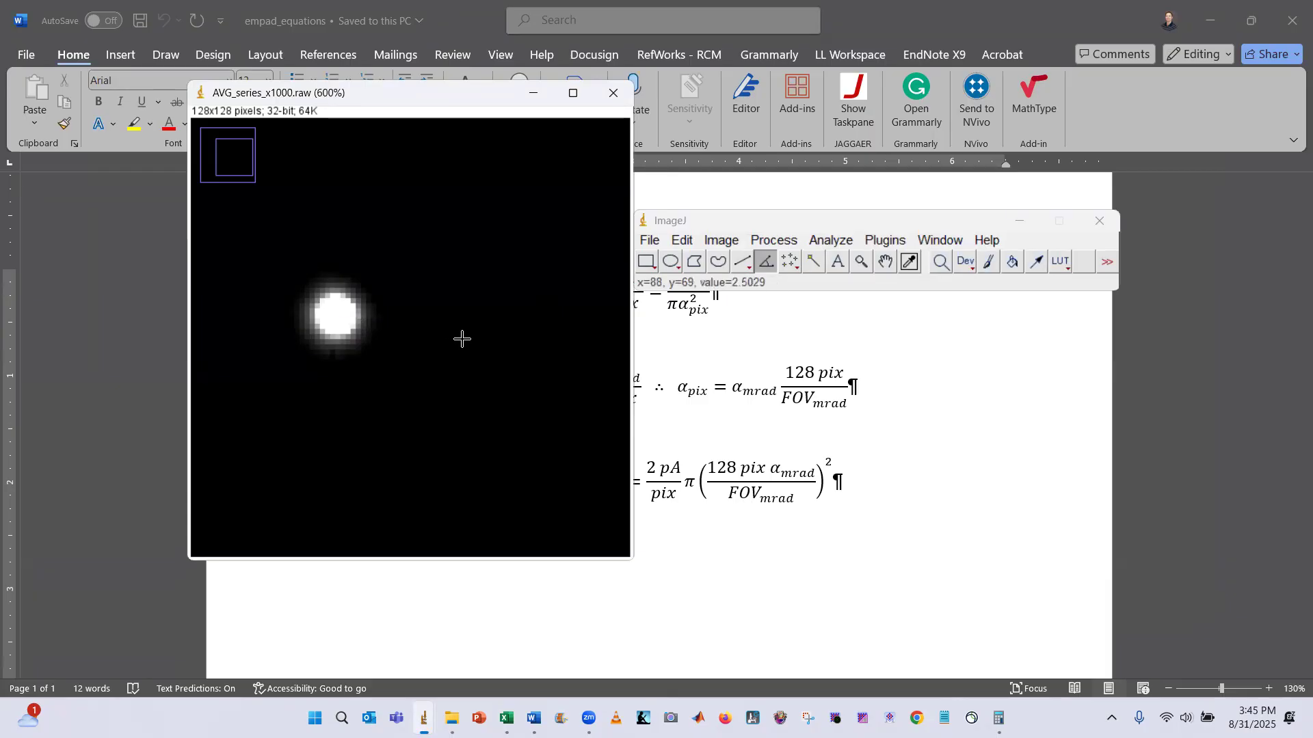
Draw a short straight line beside the direct-beam disk and burn it into the averaged image
left_click(739, 269)
mouse_move(341, 314)
left_mouse_down()
mouse_move(380, 316)
mouse_move(363, 314)
left_mouse_up()
scroll(320, 328, "up", 3)
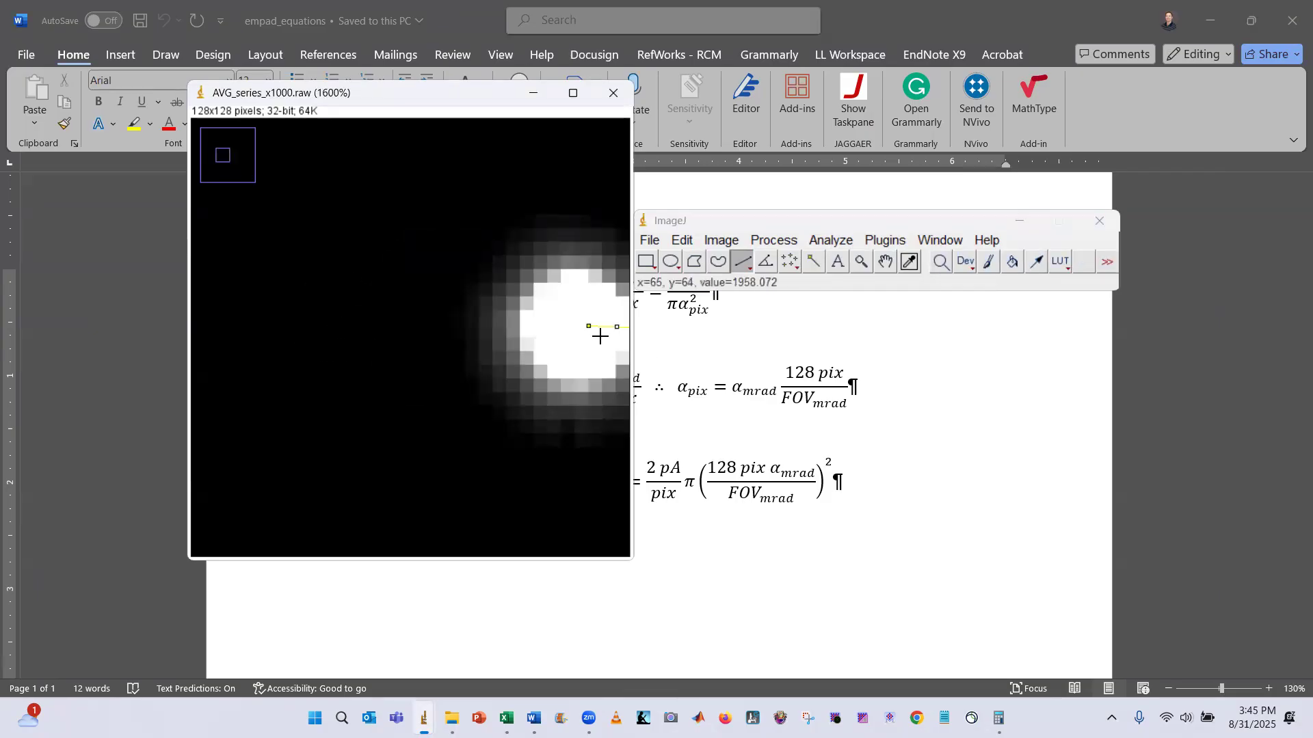
scroll(599, 336, "down", 1)
left_click_drag(451, 337, 435, 436)
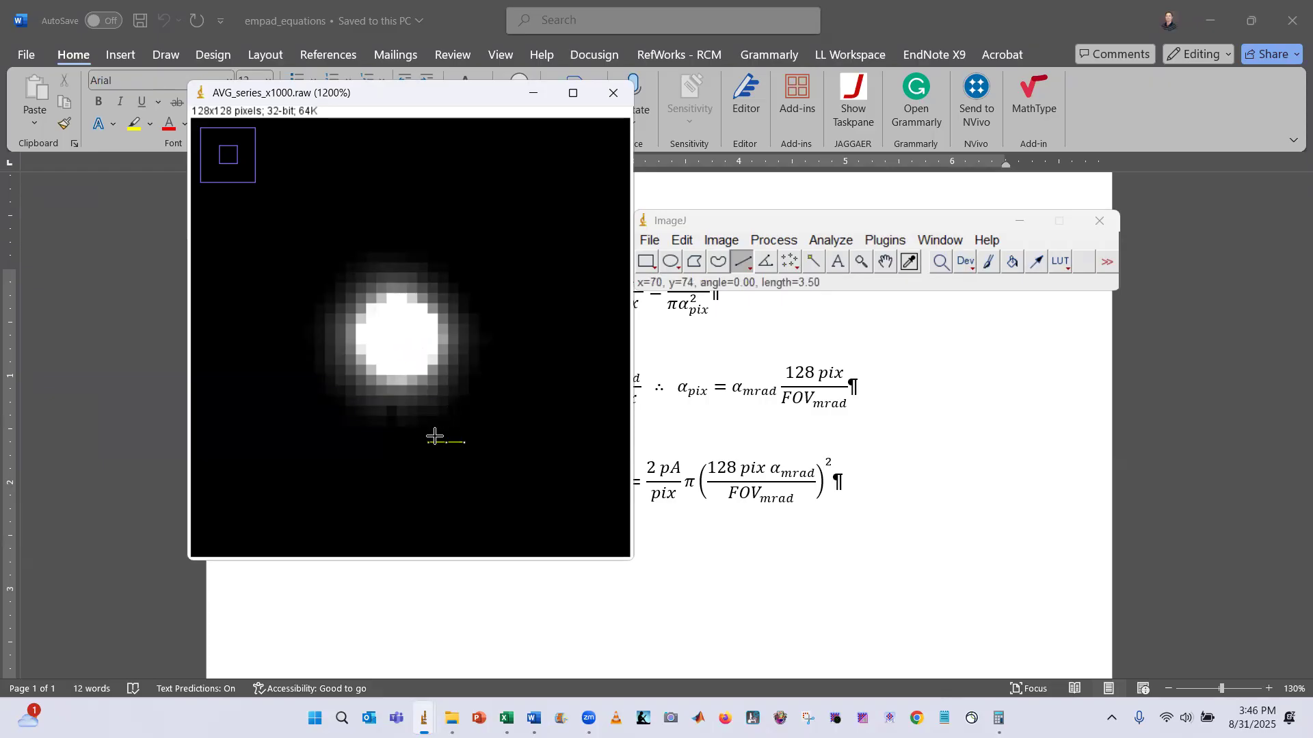
key("ctrl+d")
left_click(521, 363)
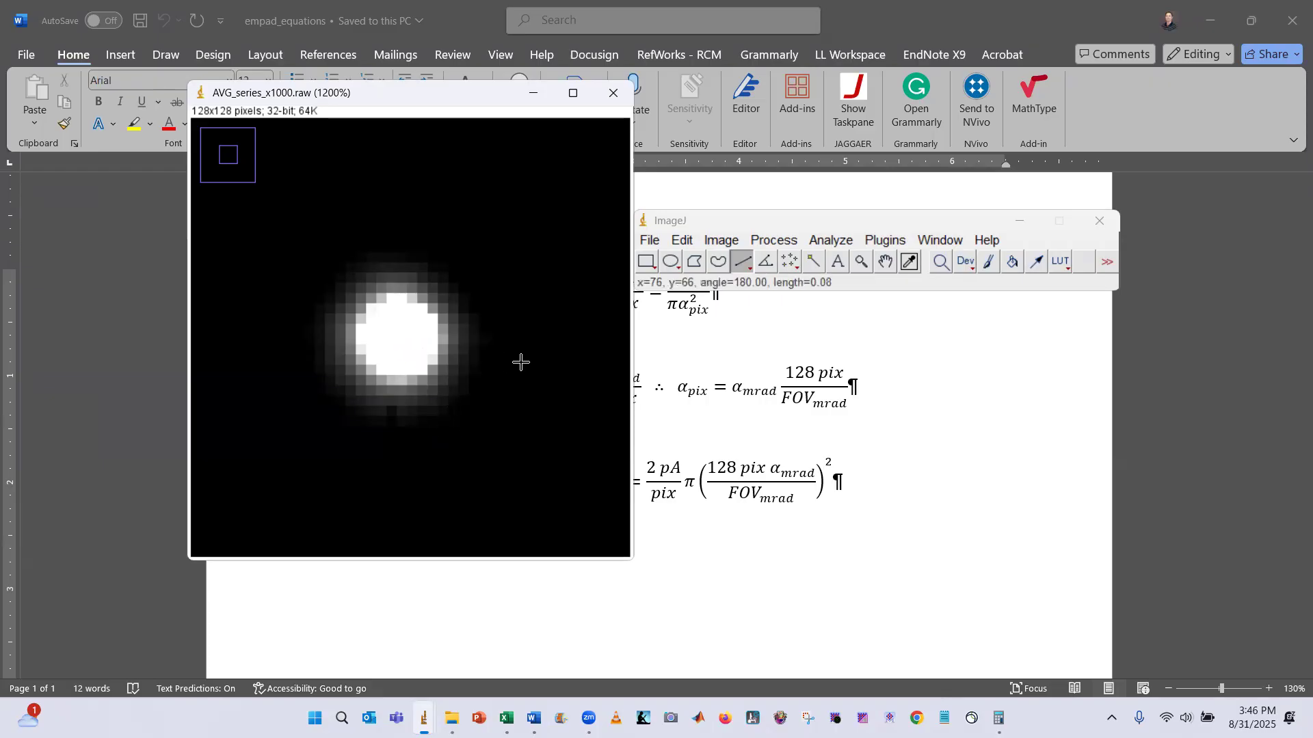
scroll(521, 363, "down", 2)
scroll(489, 384, "down", 2)
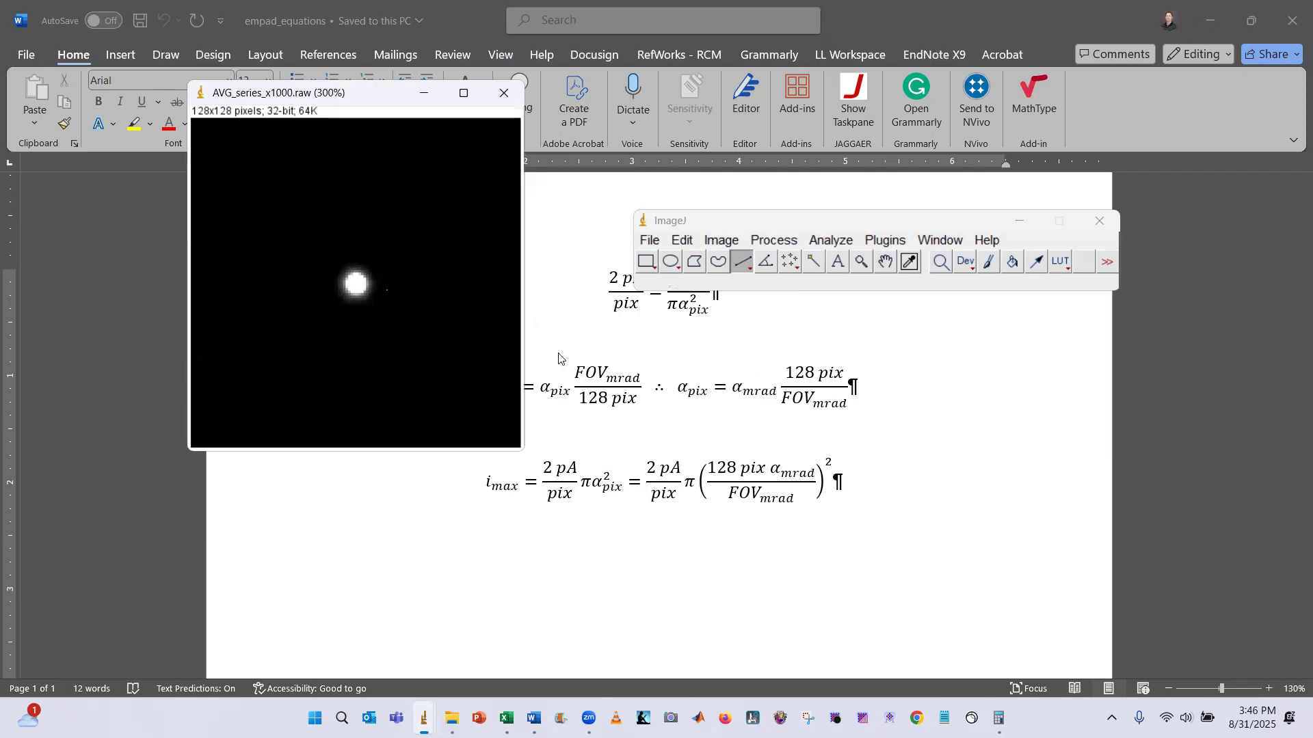
left_click(770, 300)
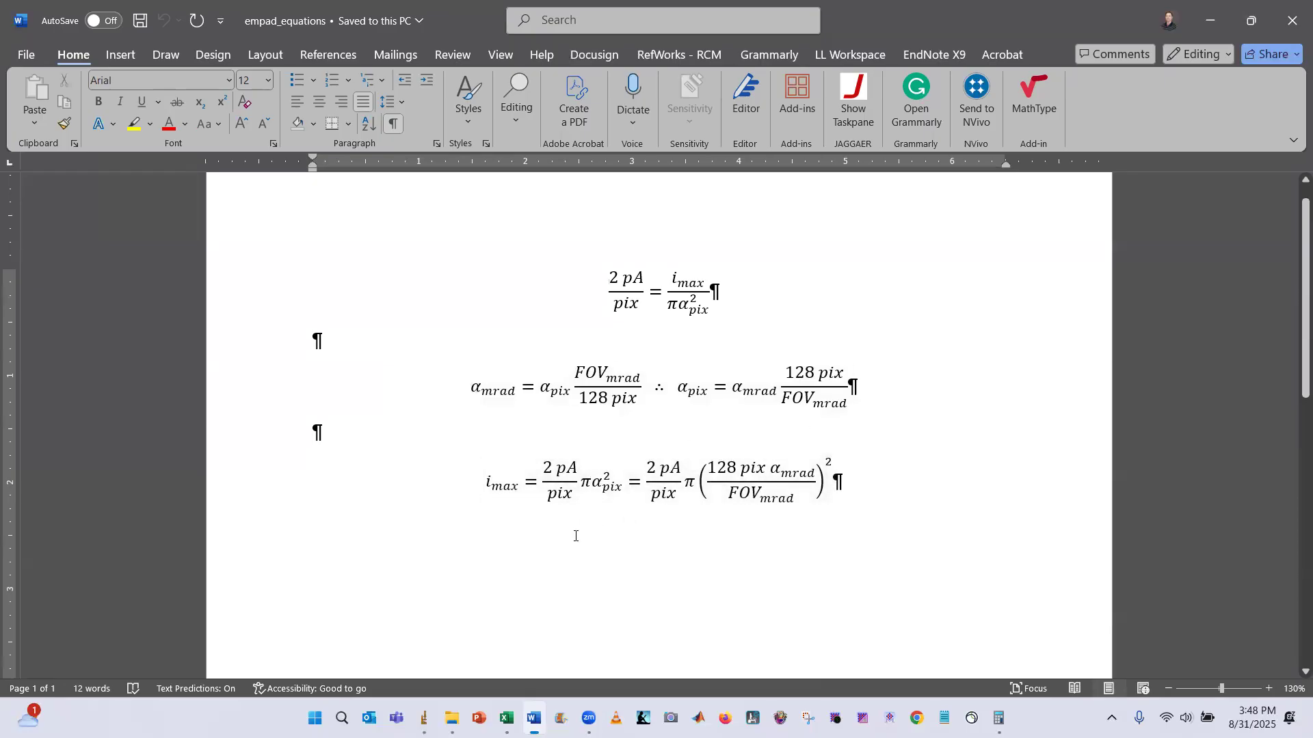
Open the I_max calculations workbook and select the FOV cell for the 2300 mm camera length
mouse_move(506, 717)
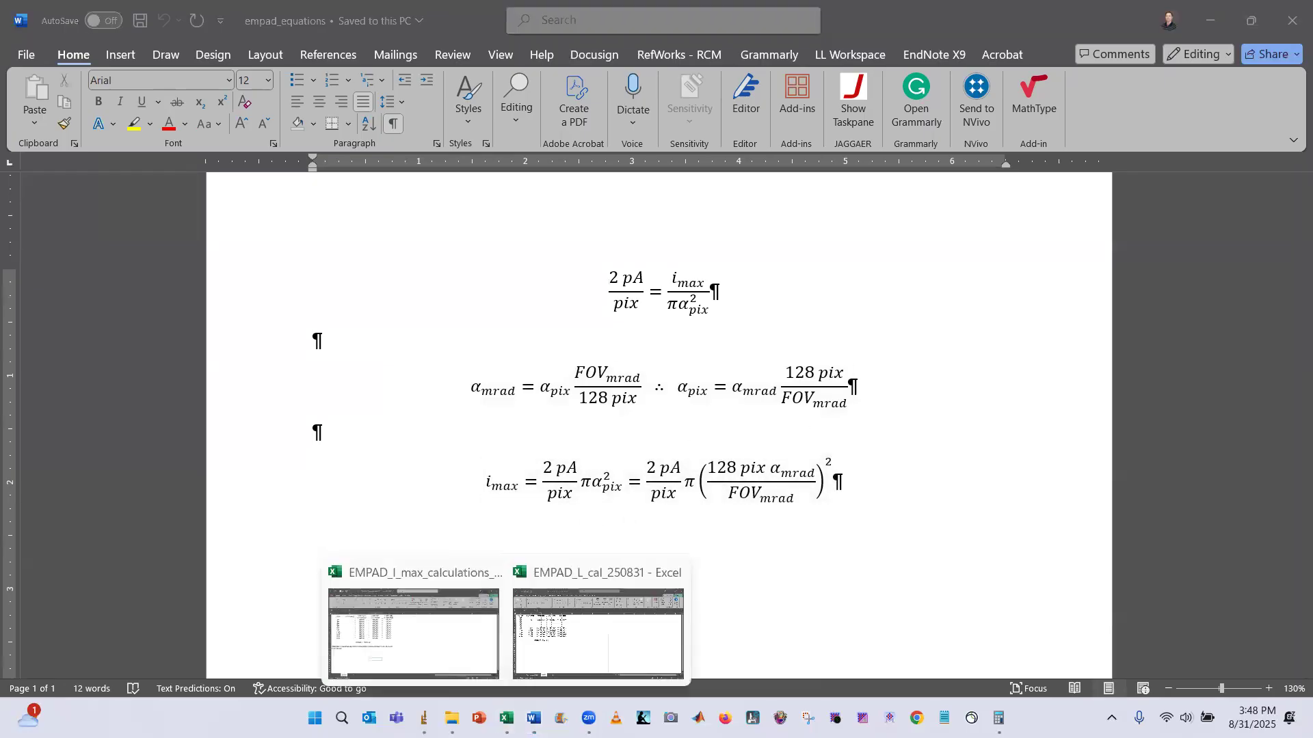
left_click(422, 655)
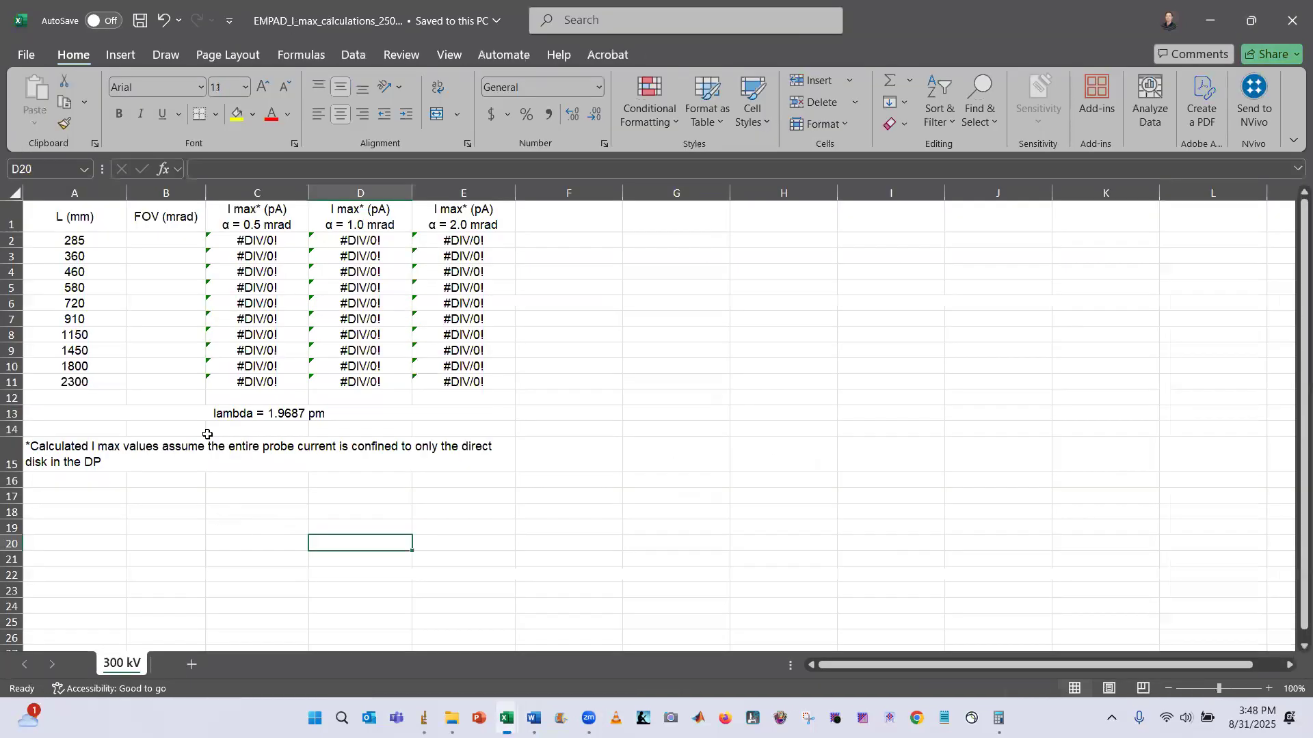
left_click(161, 386)
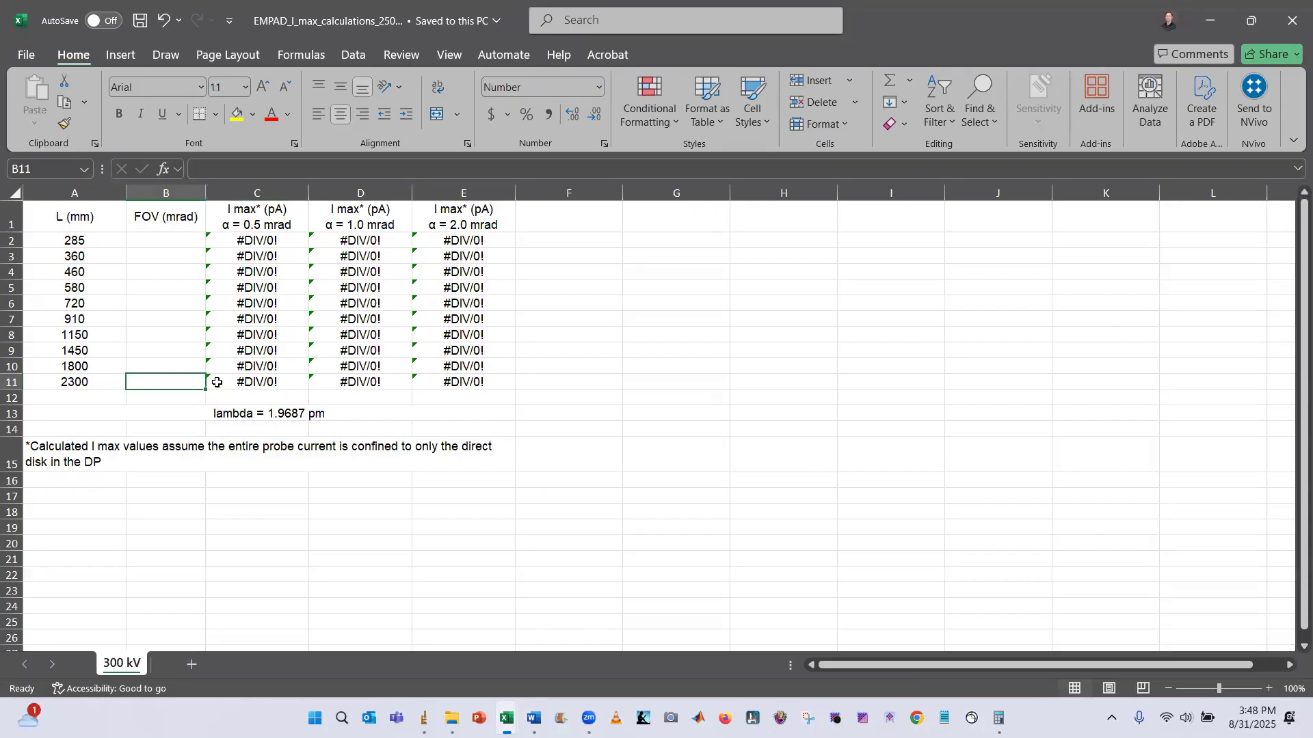
Switch to the EMPAD_L_cal_250831 workbook and copy the FOV (mrad) values for all camera lengths
left_click(506, 718)
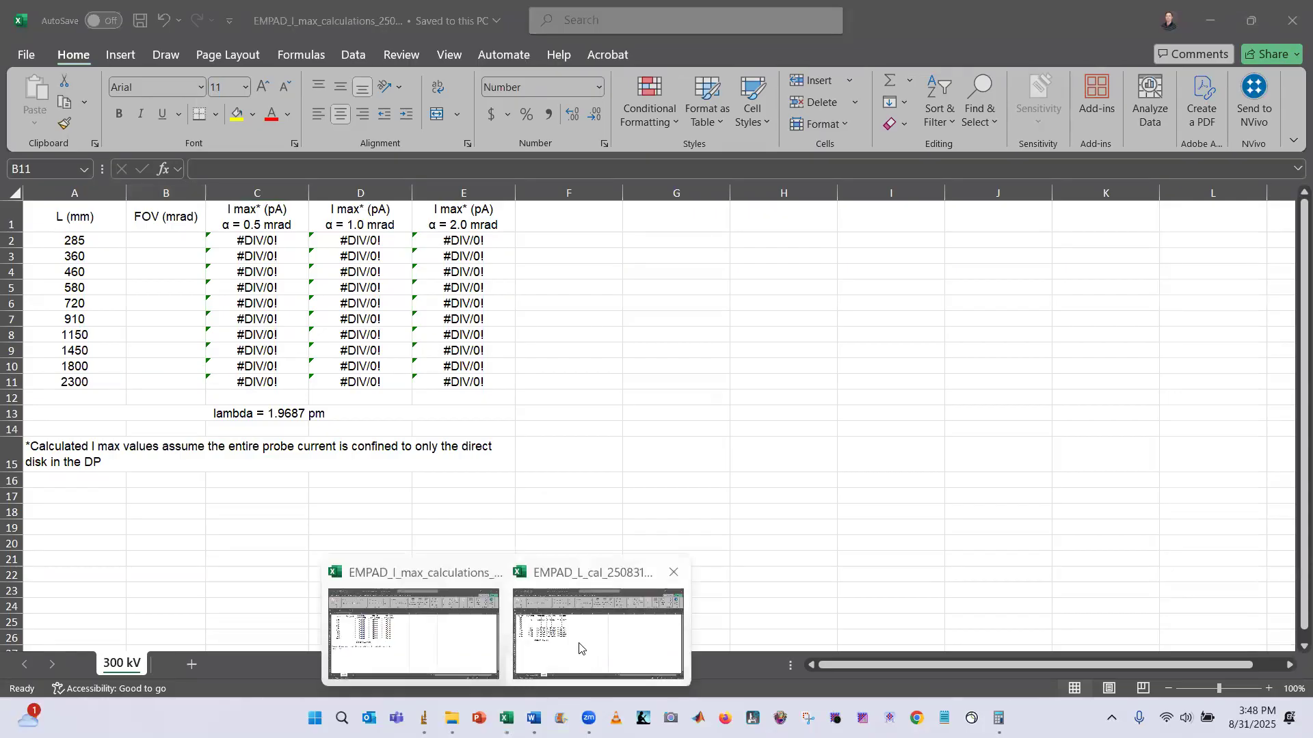
left_click(579, 648)
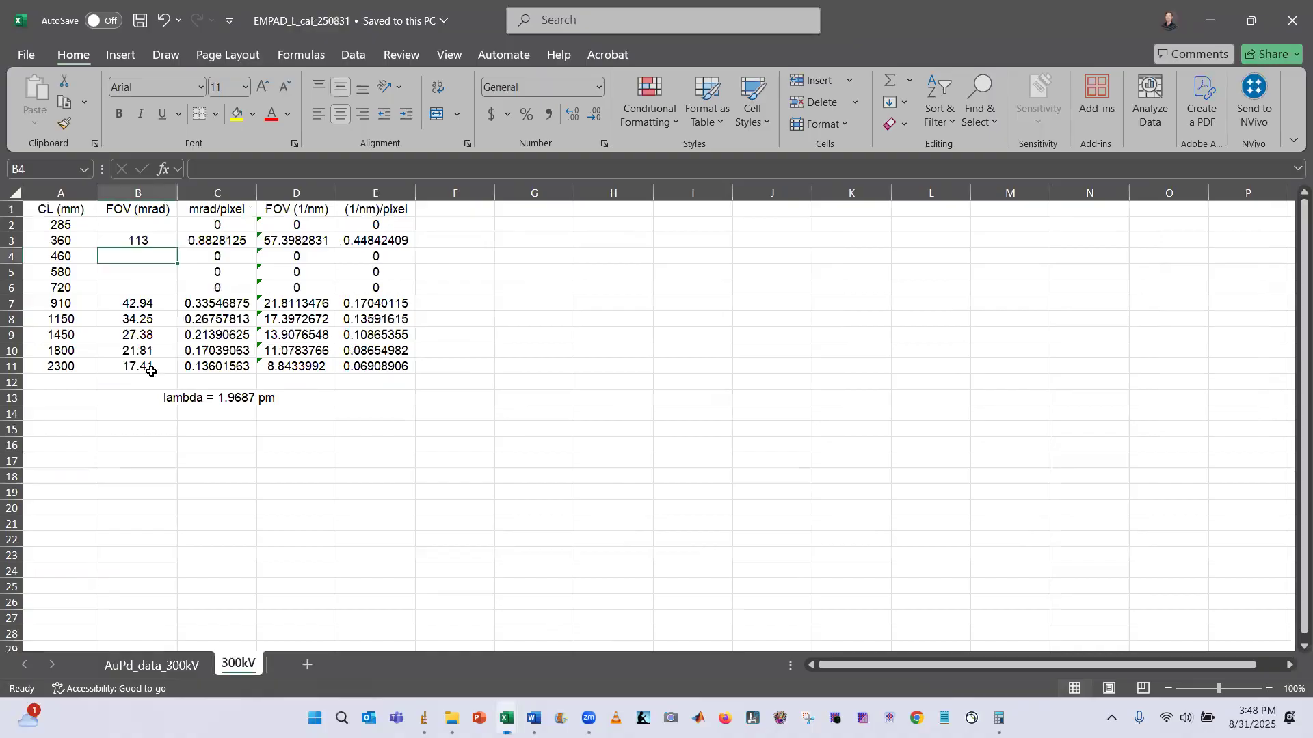
left_click_drag(151, 239, 154, 362)
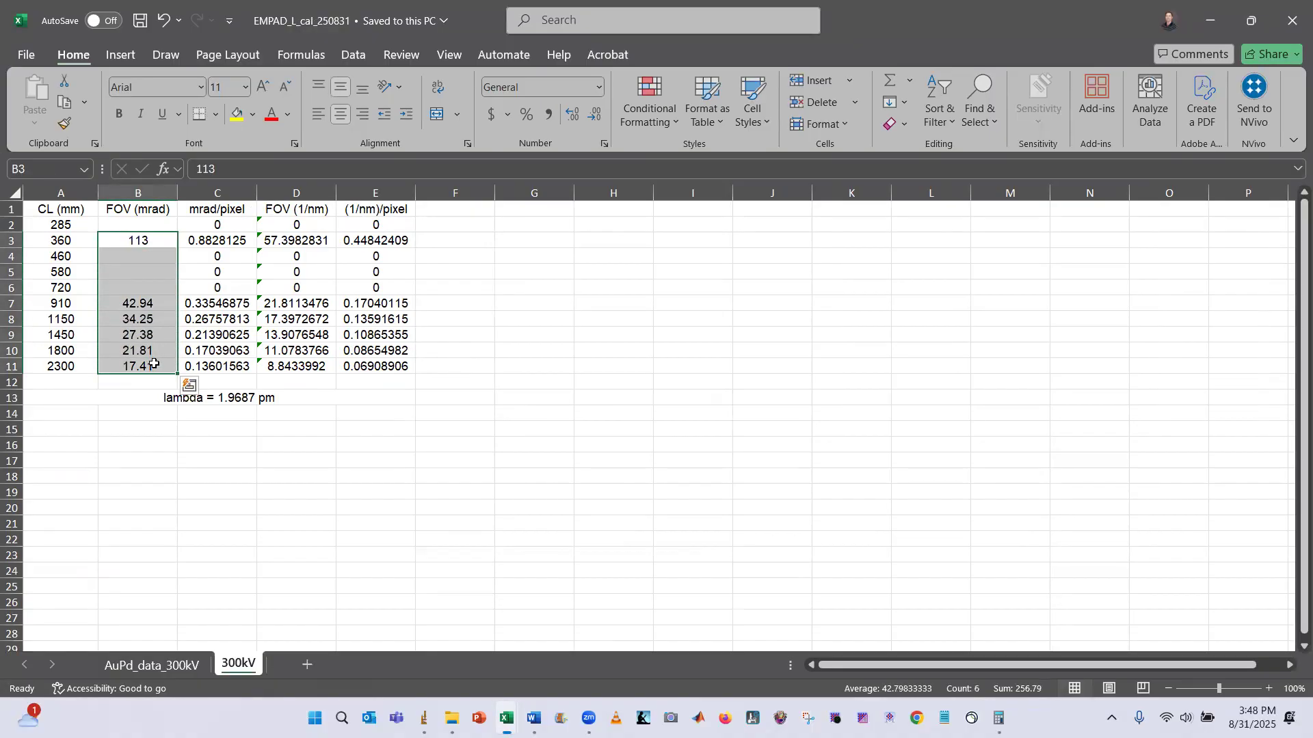
right_click(154, 365)
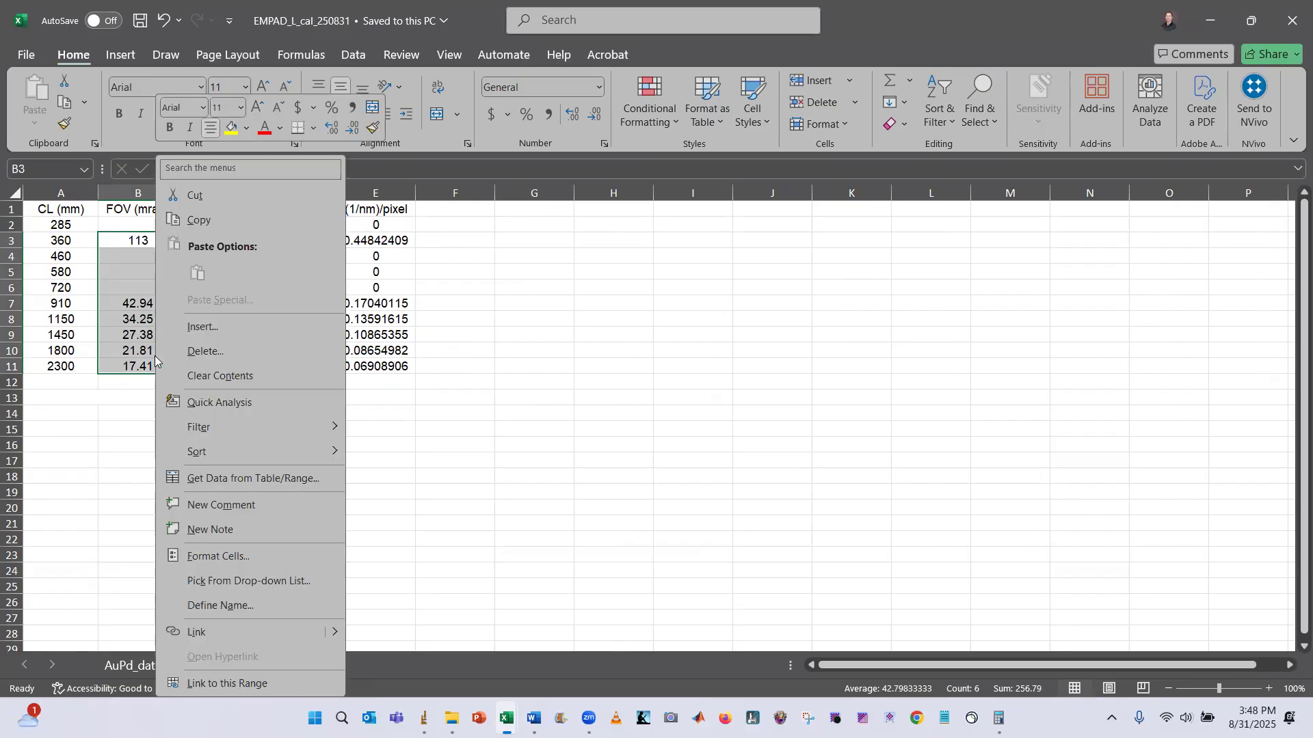
left_click(199, 220)
key("alt+Tab")
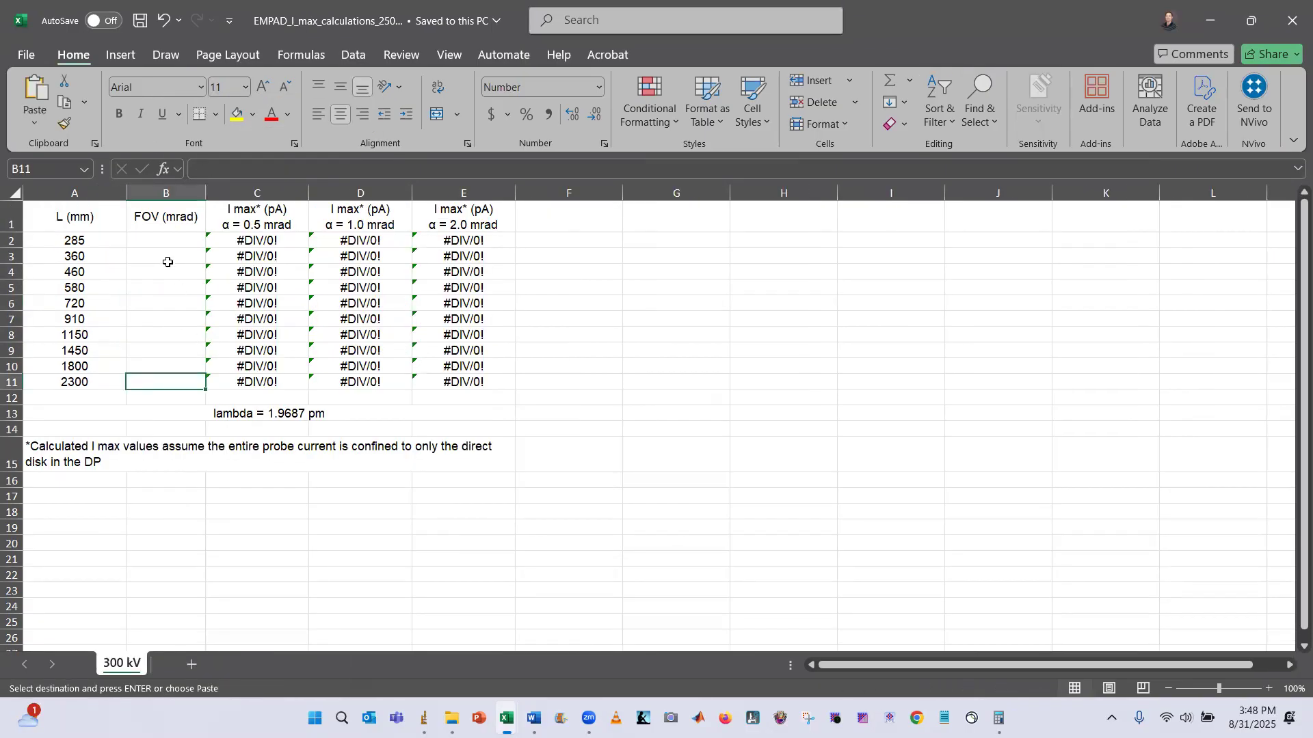
key("alt+Tab")
left_click_drag(149, 222, 146, 367)
right_click(149, 367)
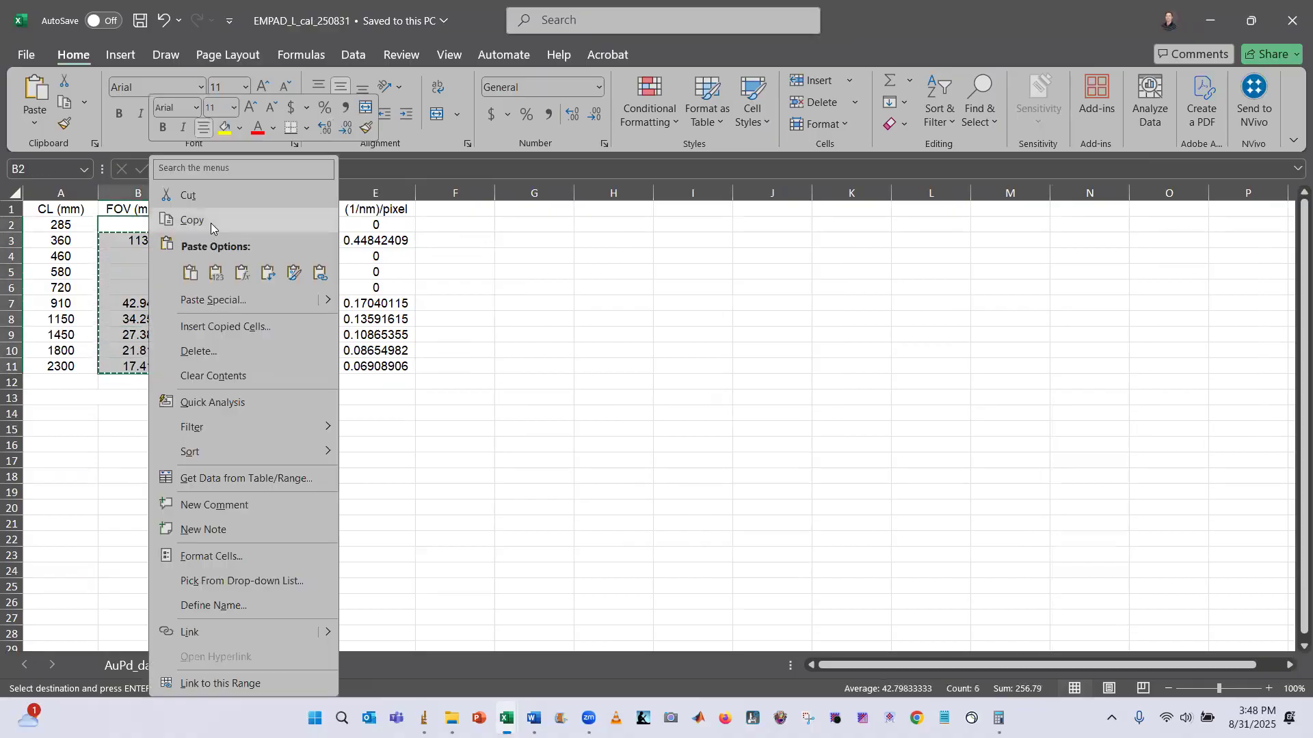
left_click(211, 220)
Paste the copied FOV values as values into the FOV (mrad) column of the I_max calculations workbook
key("alt+Tab")
left_click_drag(169, 243, 166, 384)
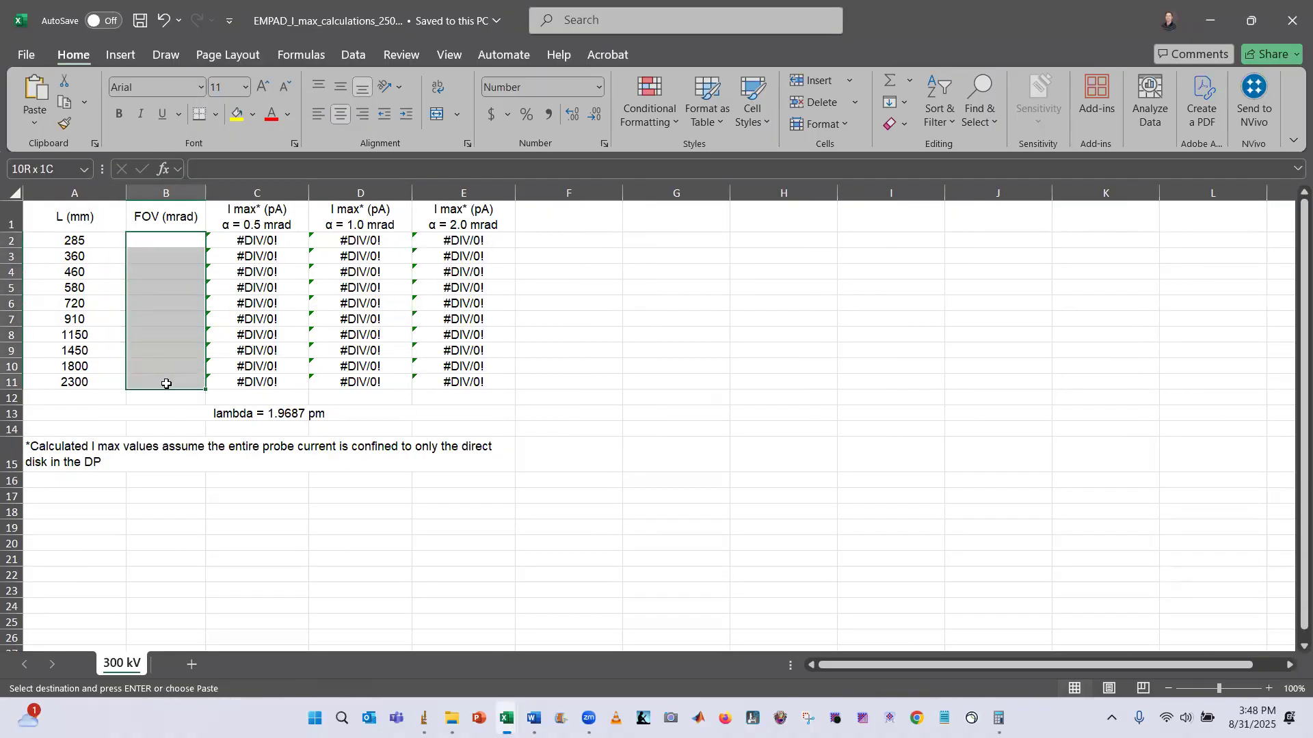
right_click(157, 290)
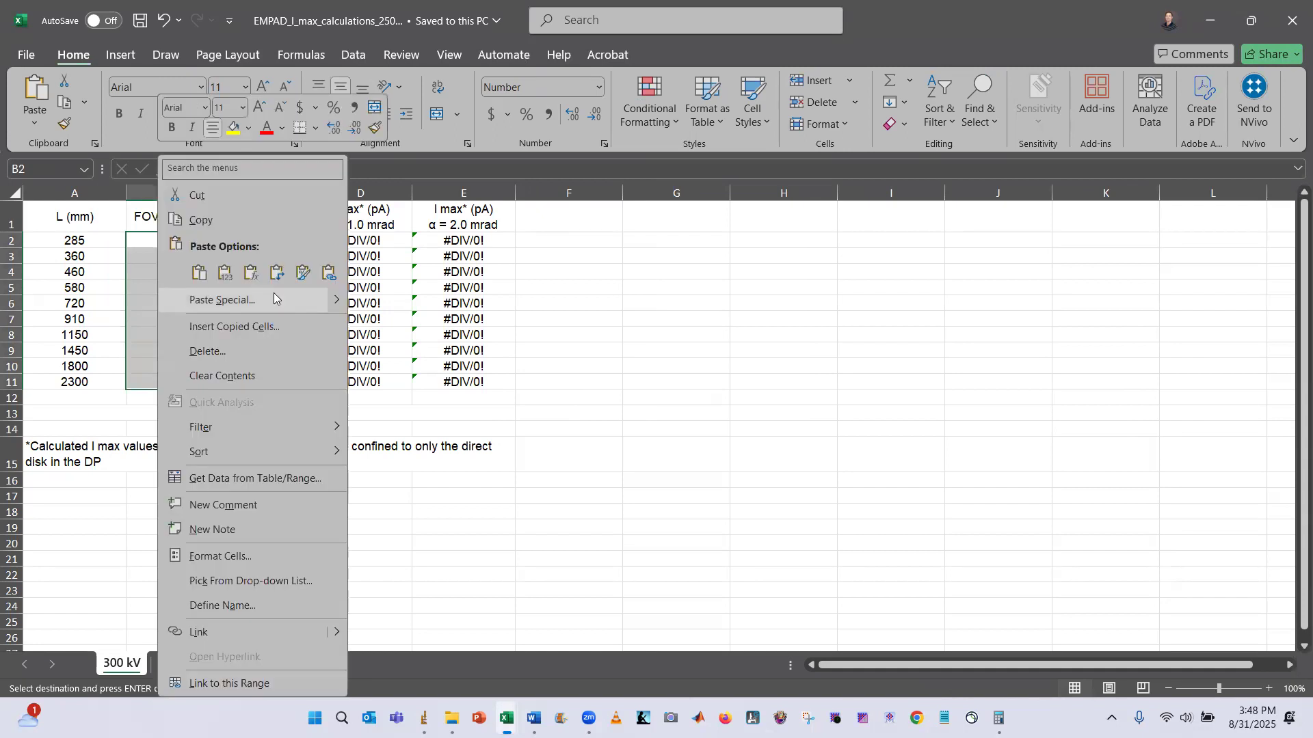
mouse_move(334, 299)
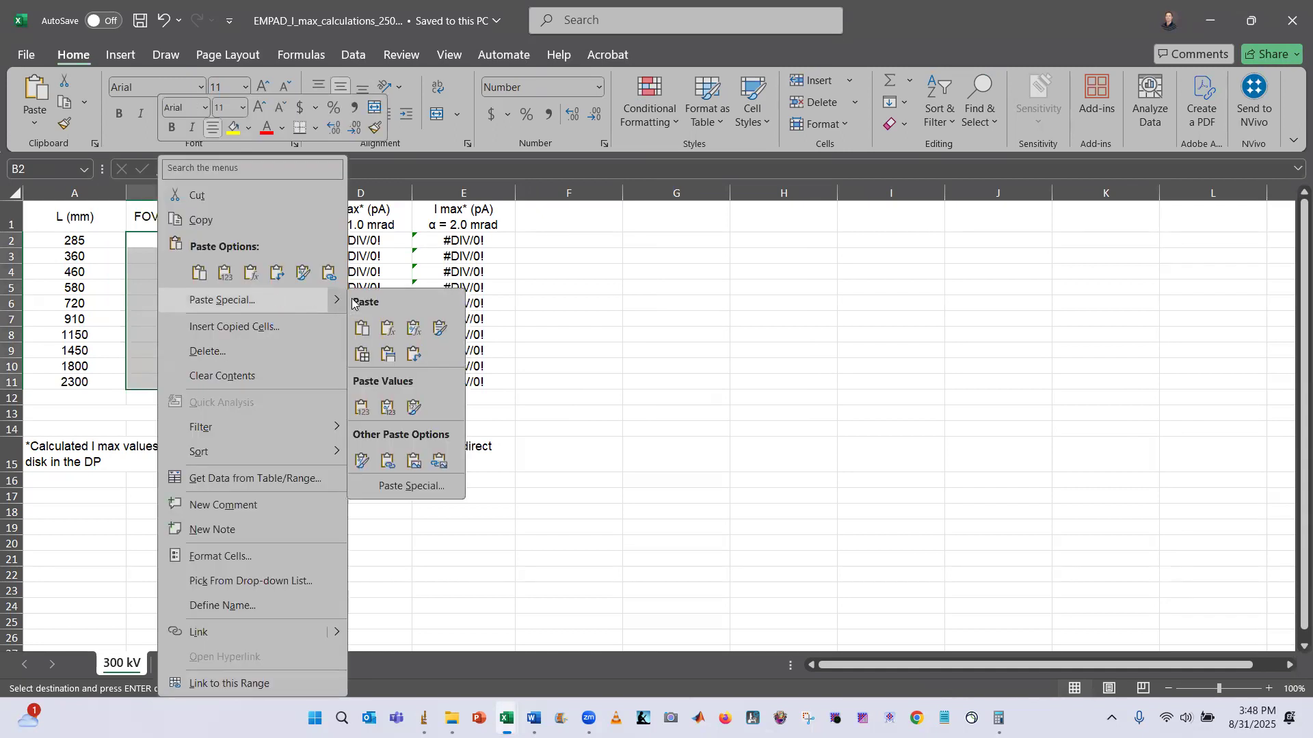
left_click(363, 410)
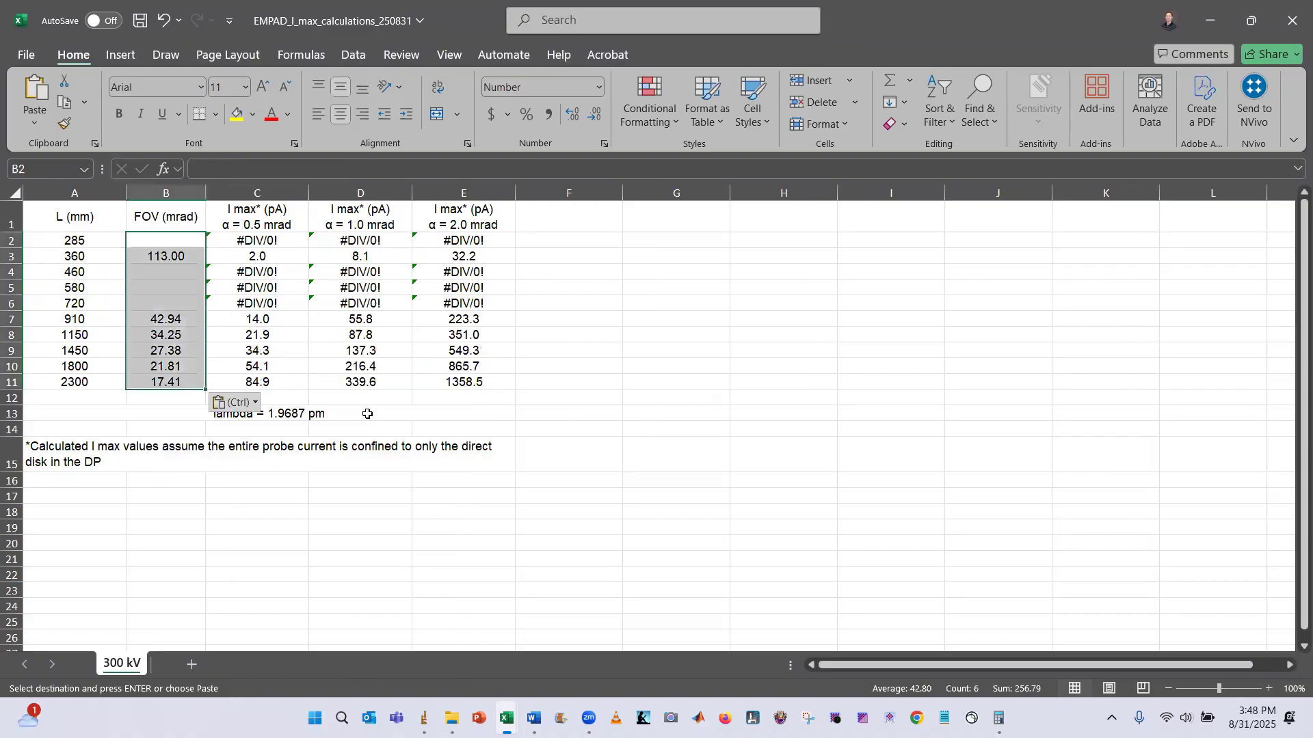
Inspect the I max formulas in the 2300 mm row for each convergence angle
left_click(257, 514)
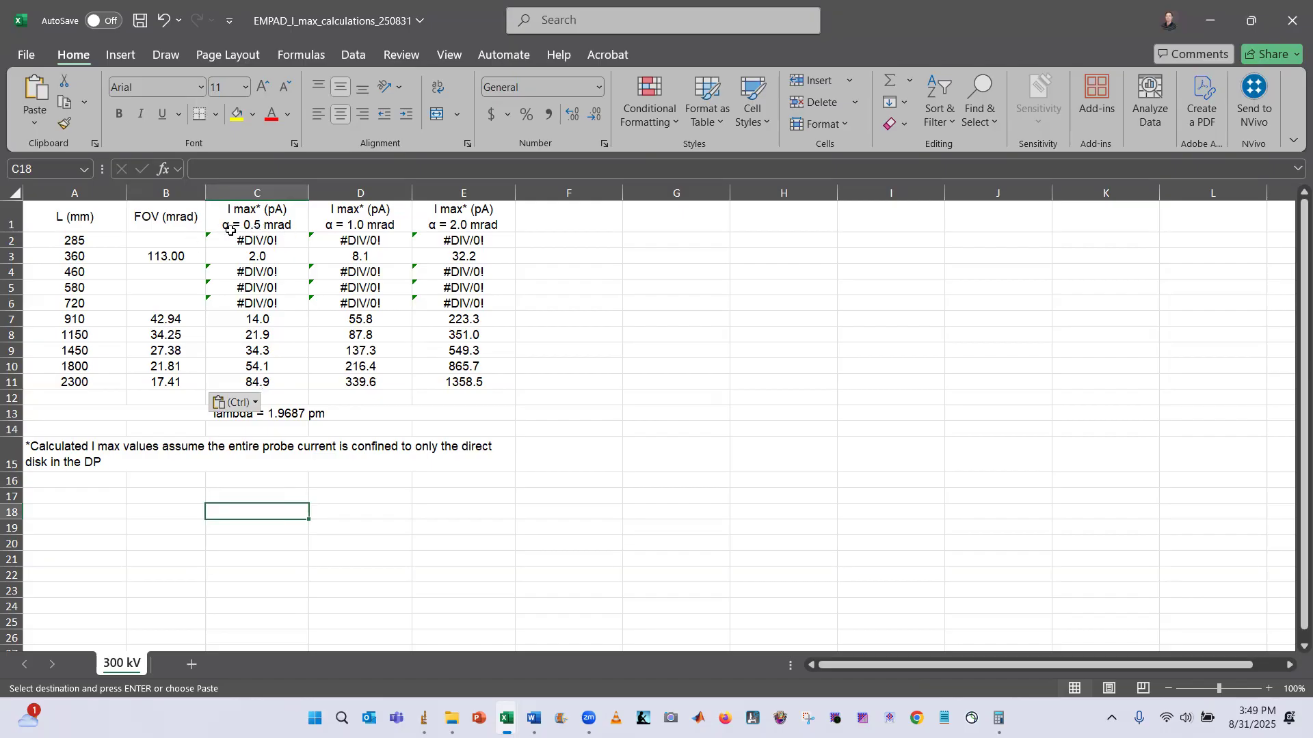
left_click(272, 382)
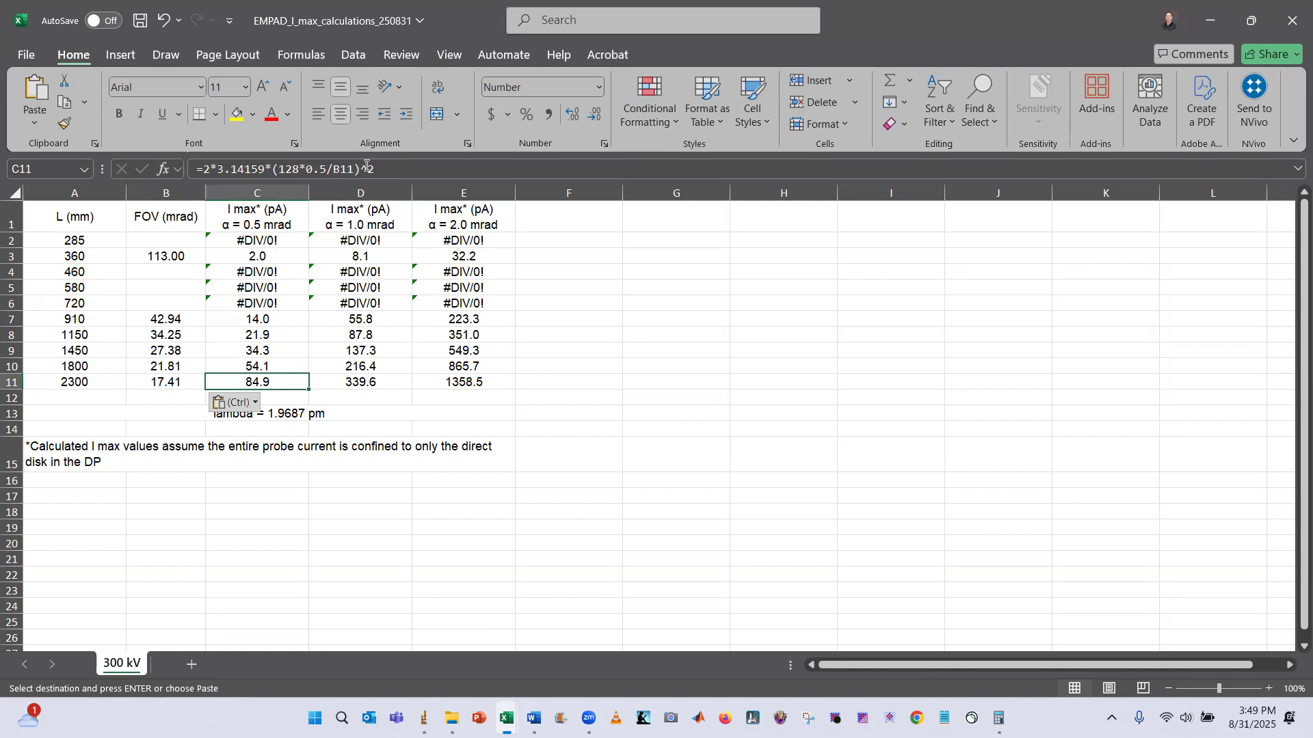
left_click(374, 383)
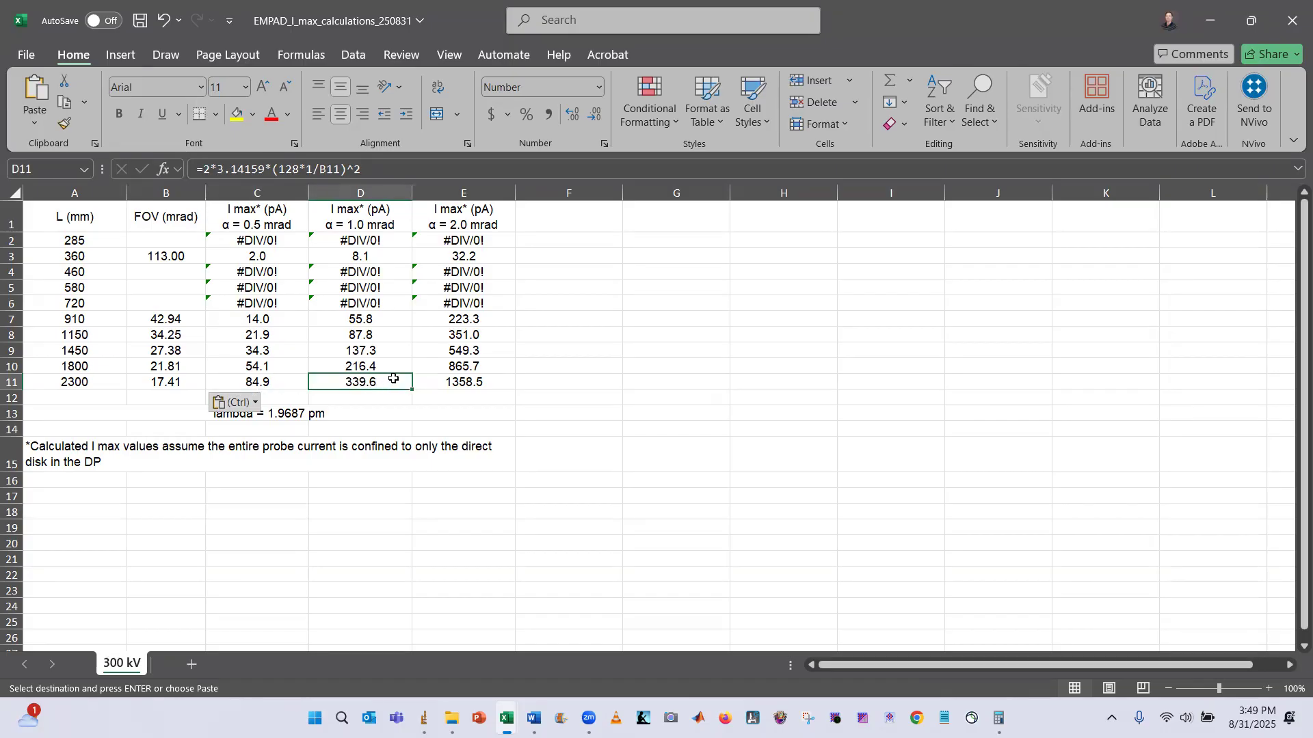
left_click(469, 385)
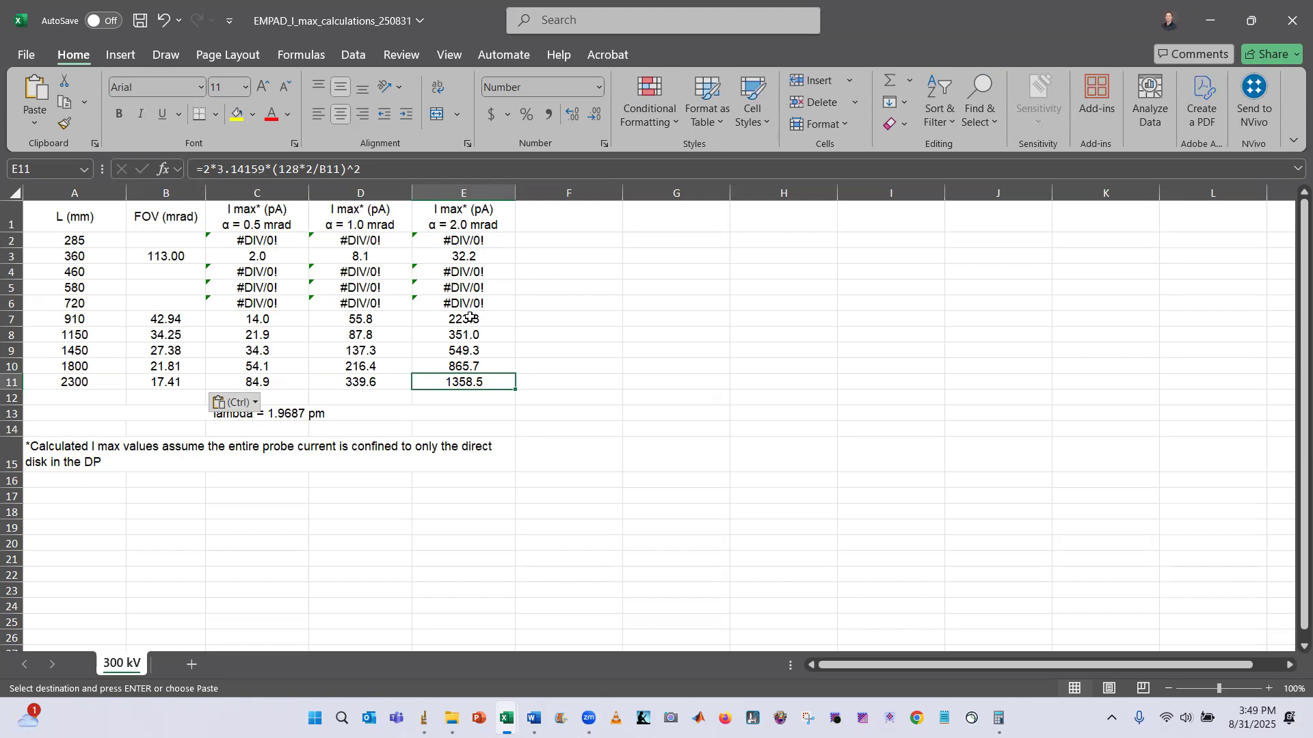
Open the older EMPAD_I_max_calculations workbook from the EMPAD folder and show its 300 kV sheet
mouse_move(452, 718)
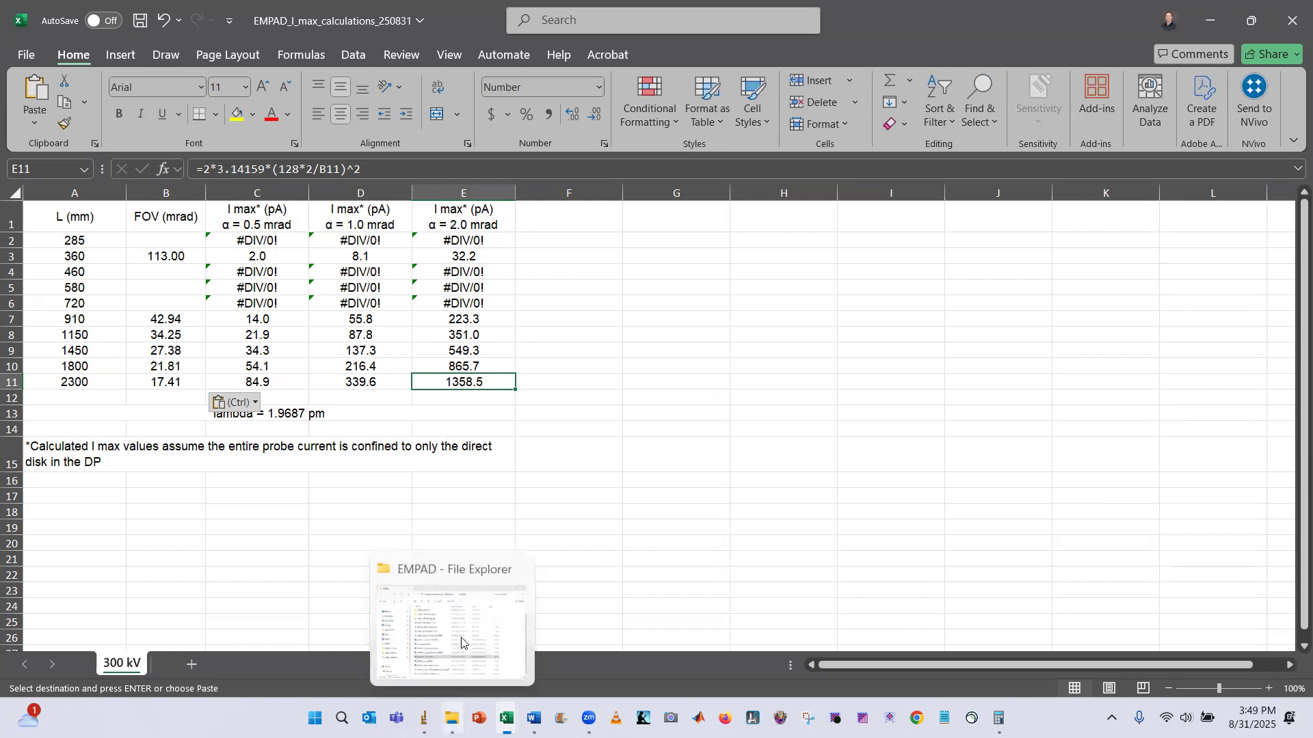
left_click(462, 643)
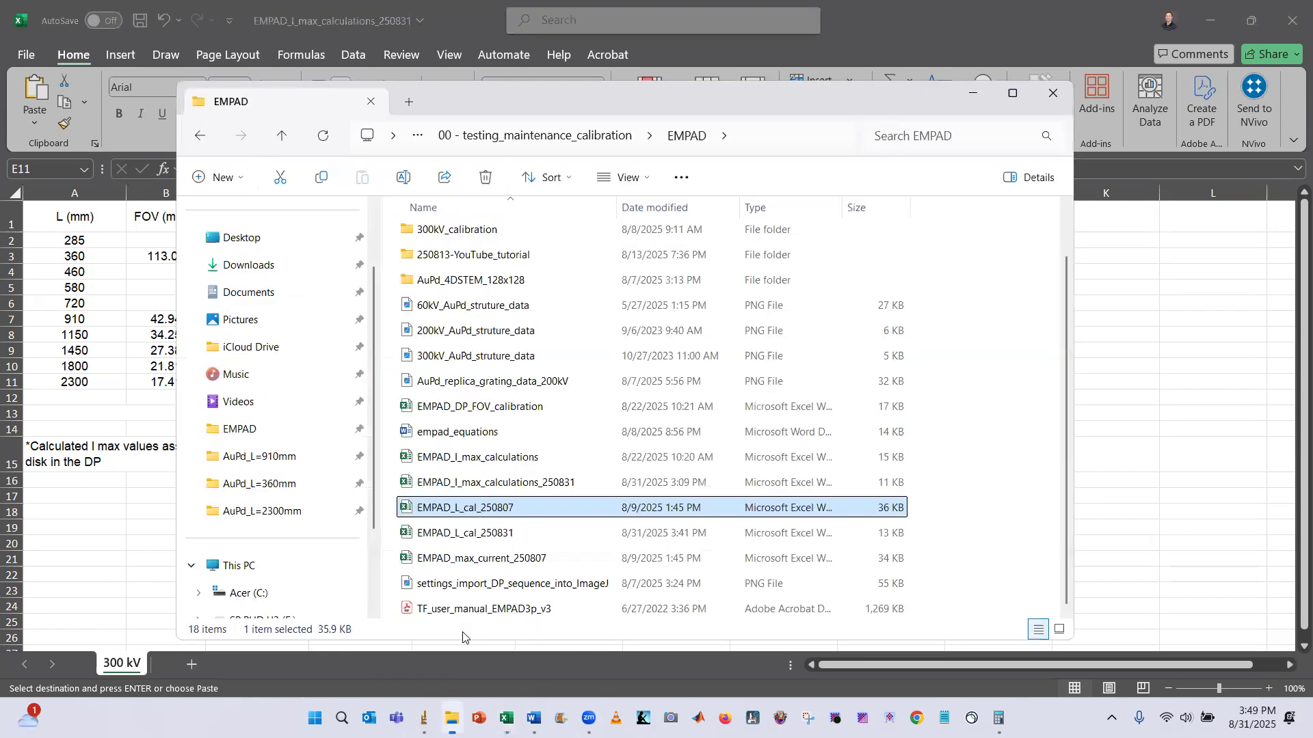
double_click(497, 460)
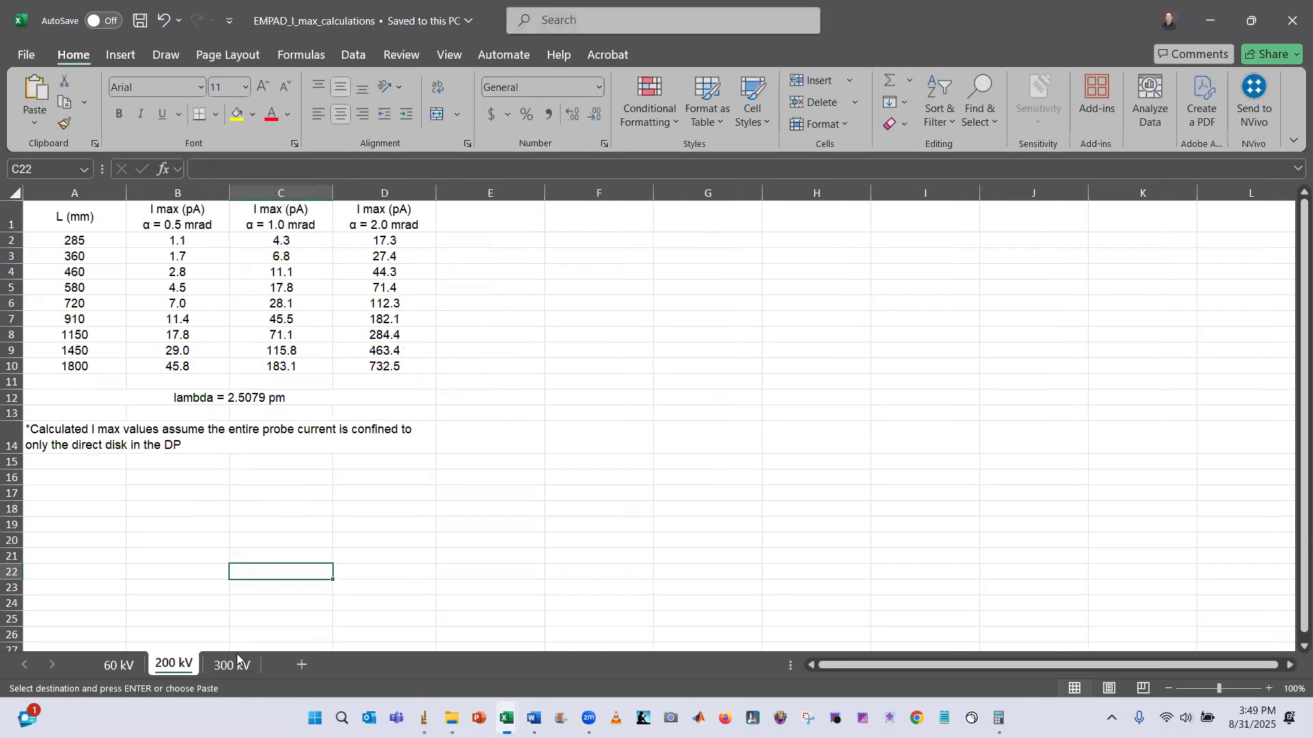
left_click(233, 663)
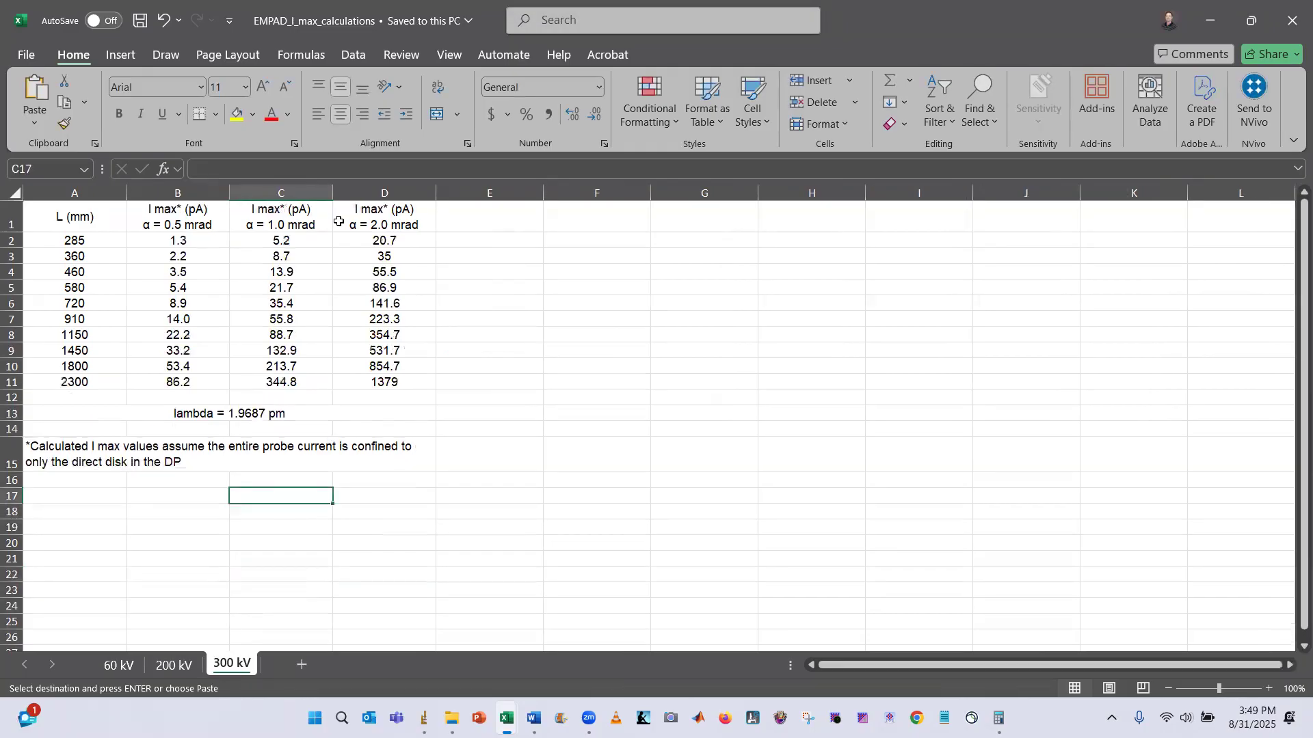
Compare the I max columns of the old and new 300 kV sheets, then minimize the old workbook
key("alt+Tab")
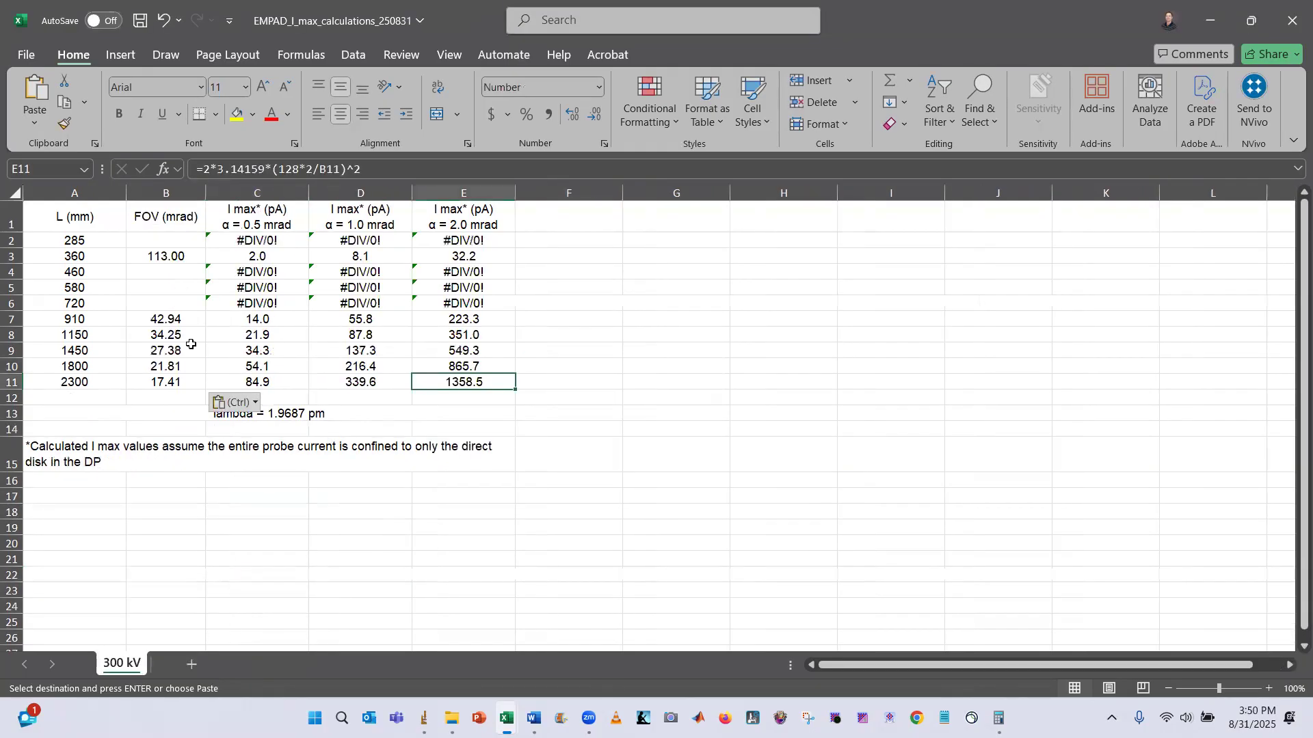
key("alt+Tab")
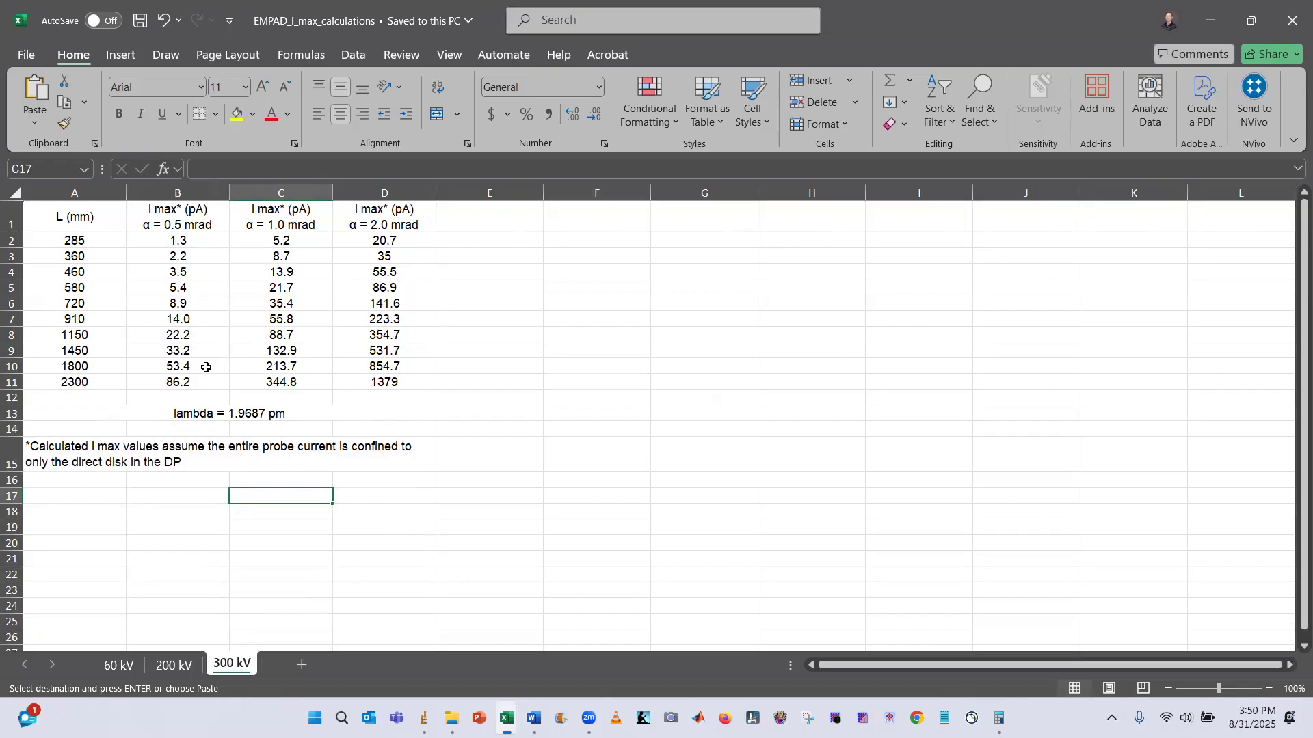
key("alt+Tab")
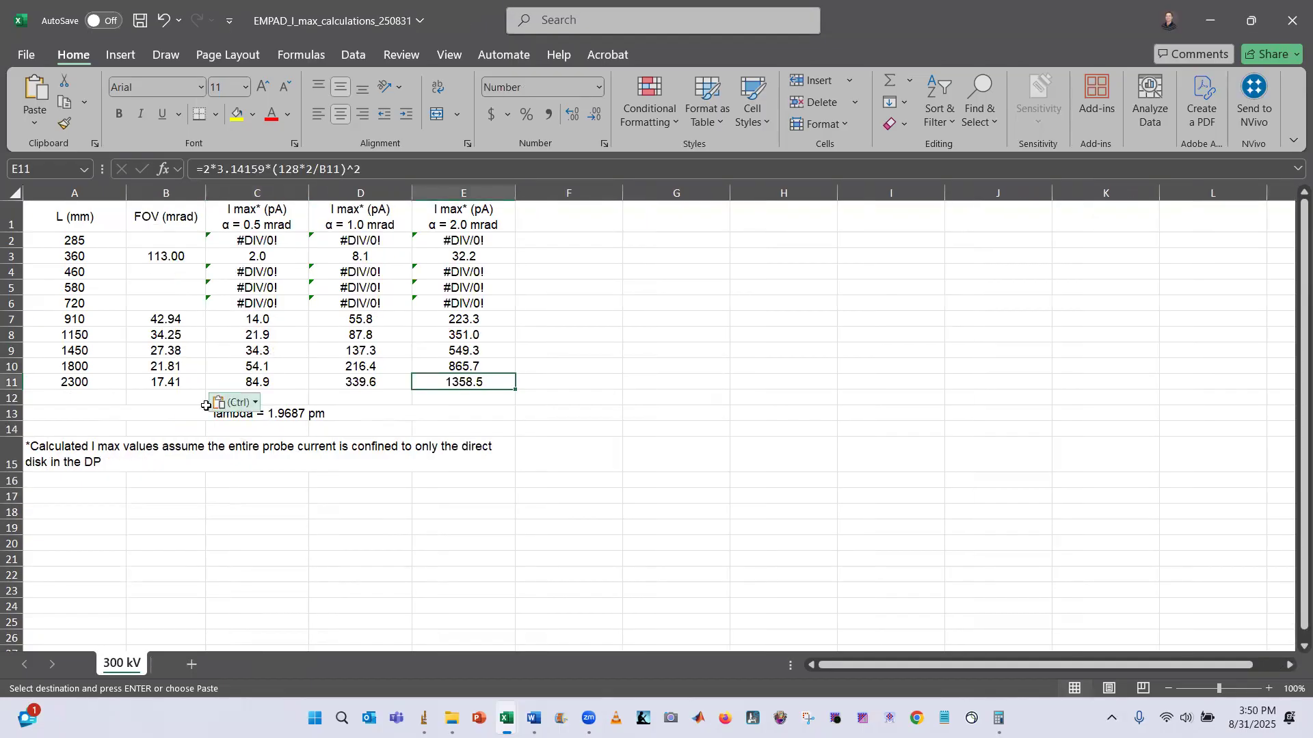
key("alt+Tab")
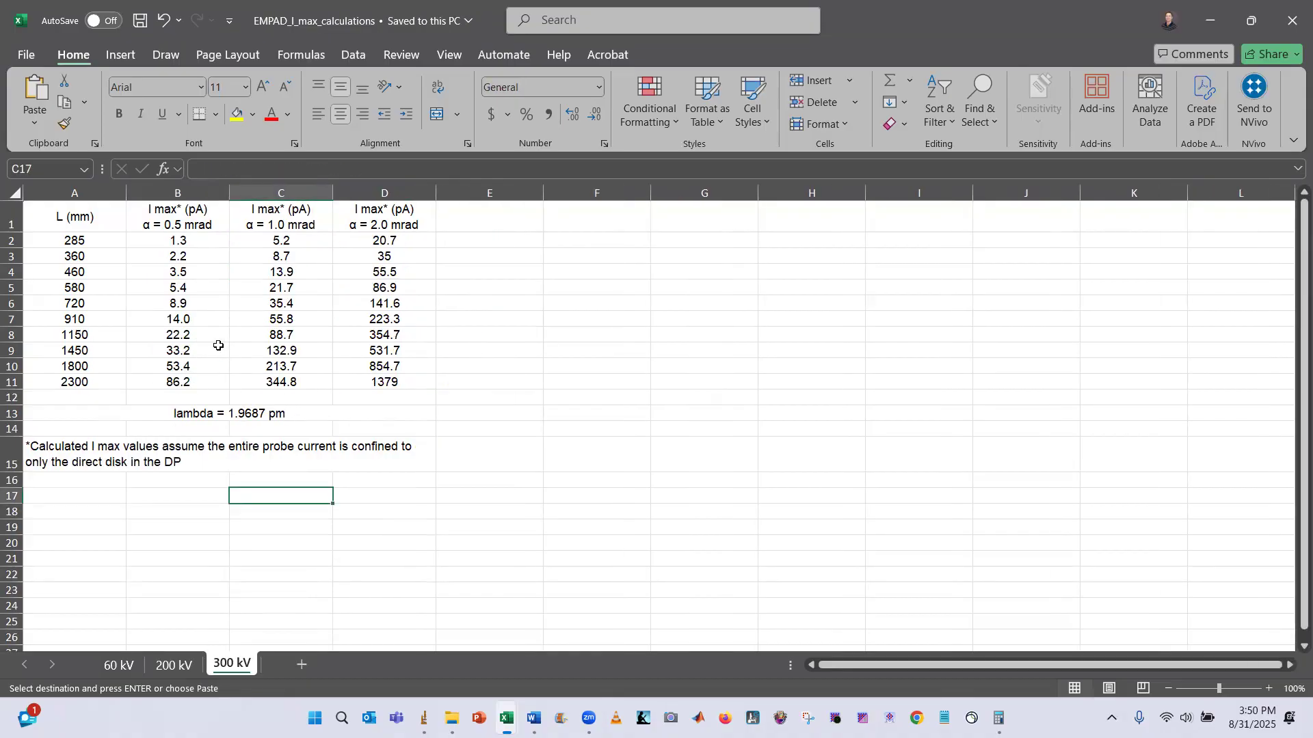
key("alt+Tab")
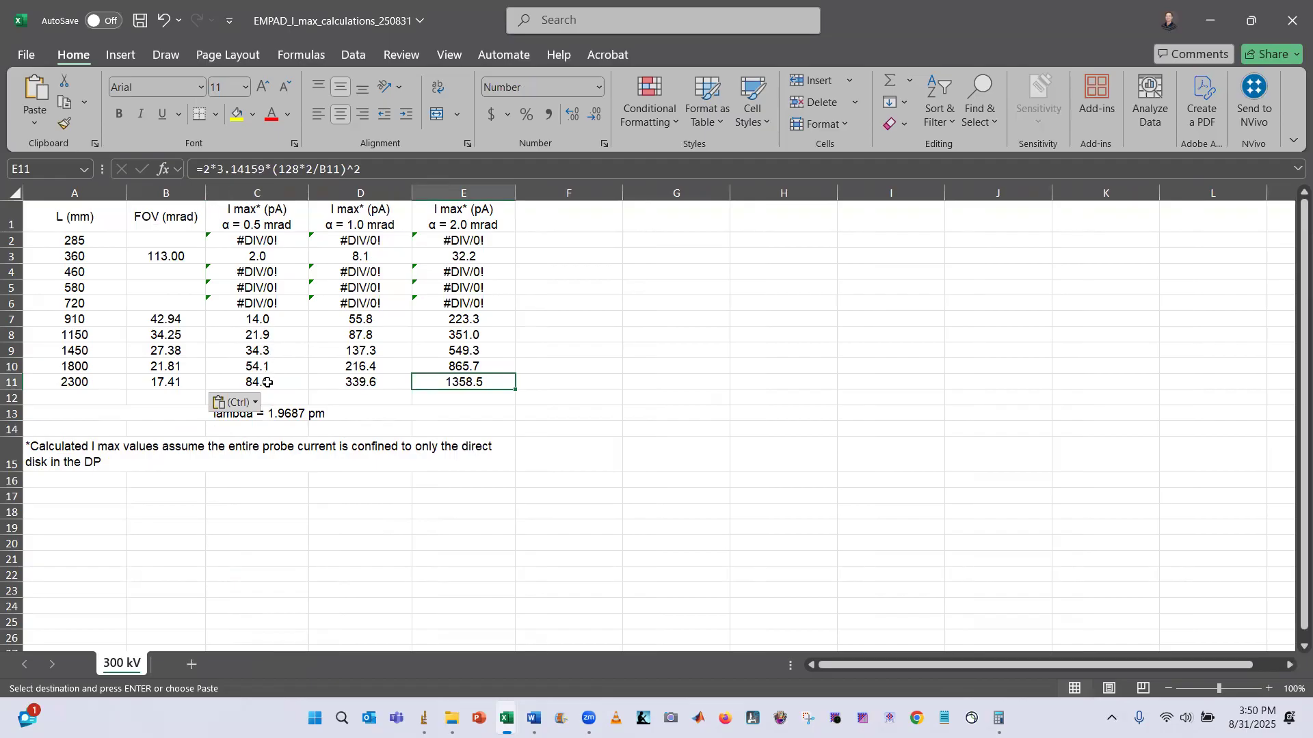
key("alt+Tab")
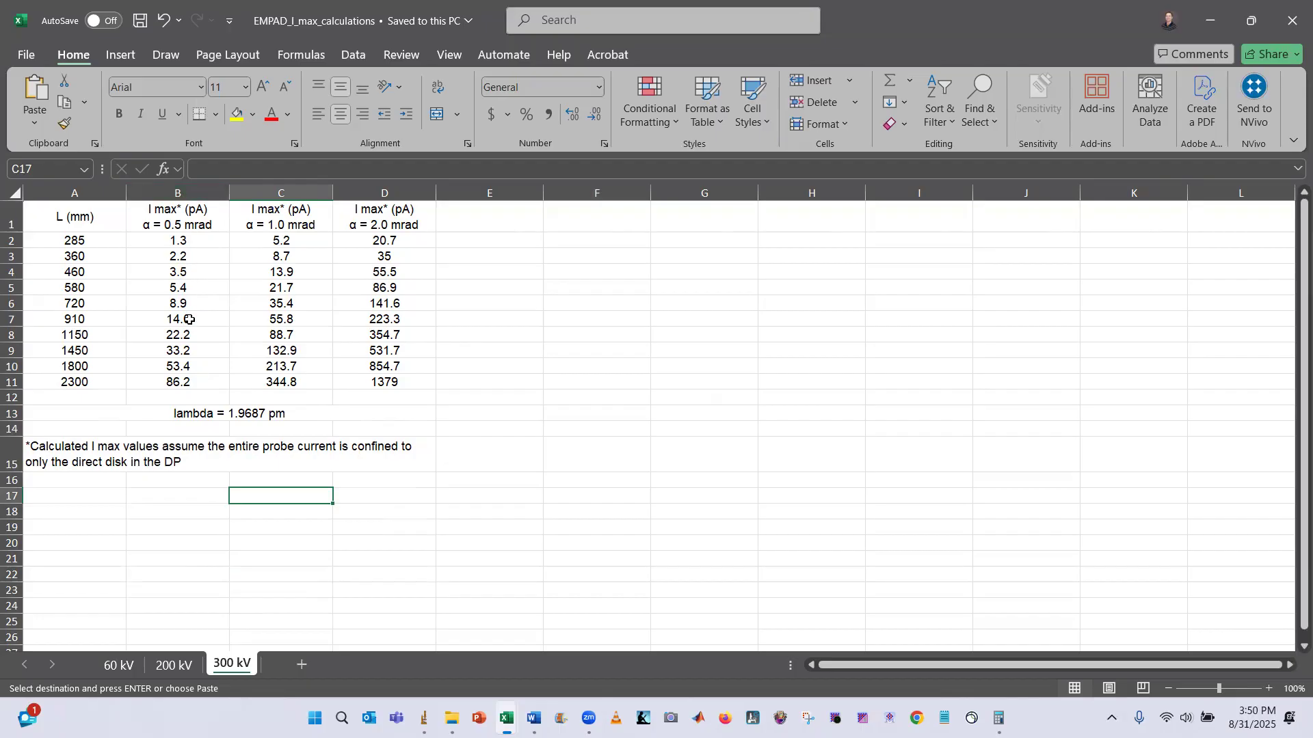
left_click_drag(188, 384, 183, 247)
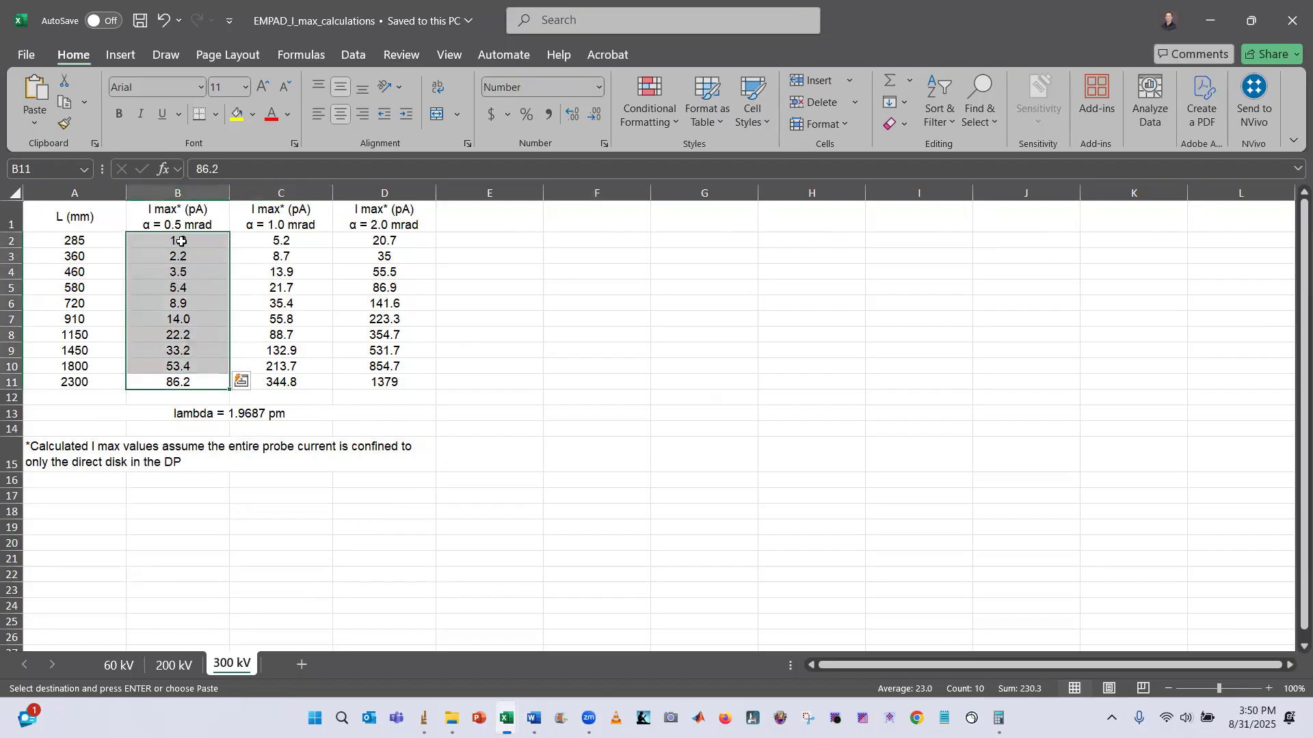
key("alt+Tab")
left_click_drag(284, 386, 272, 241)
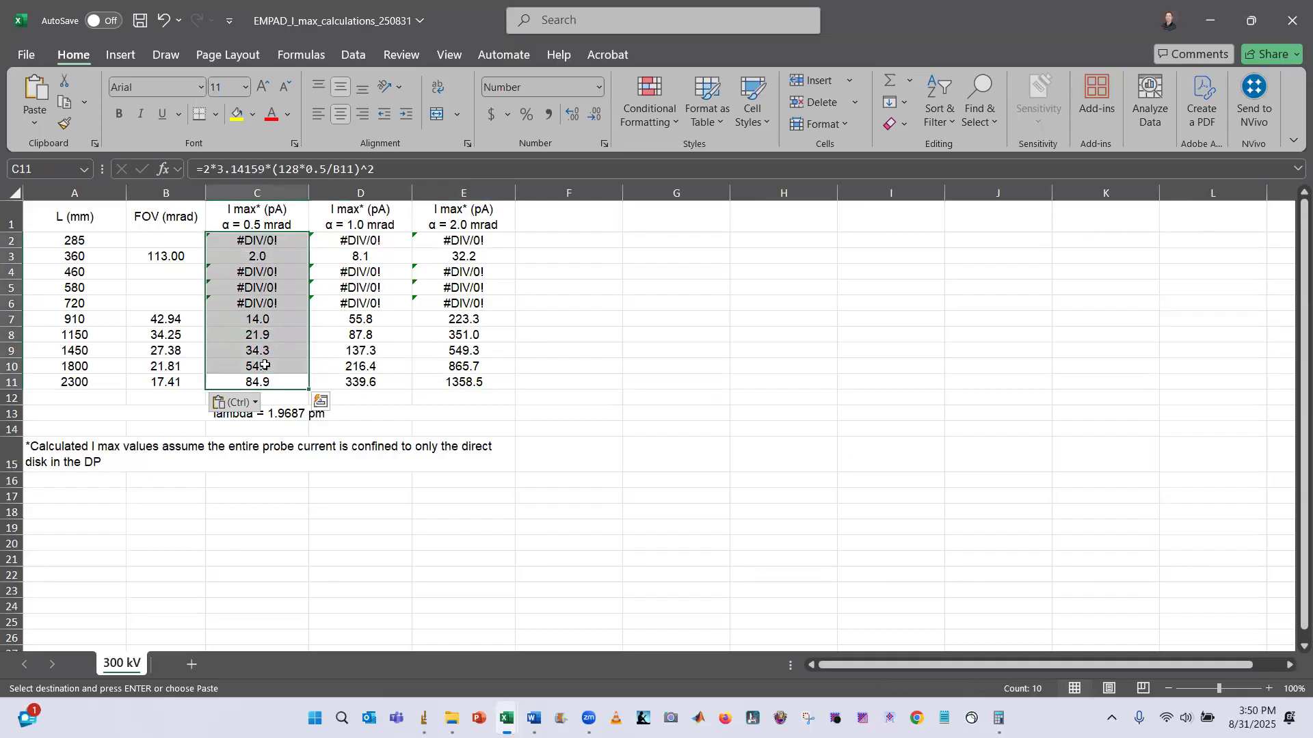
key("alt+Tab")
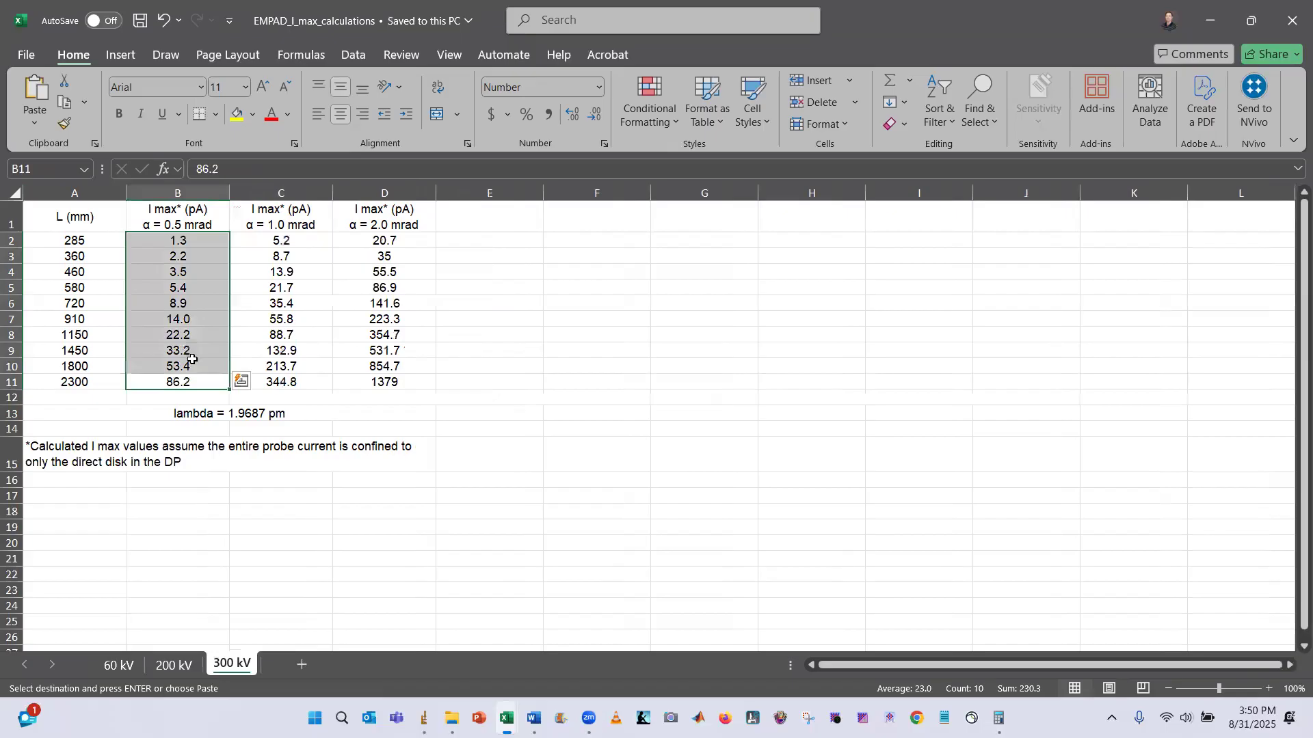
left_click(255, 522)
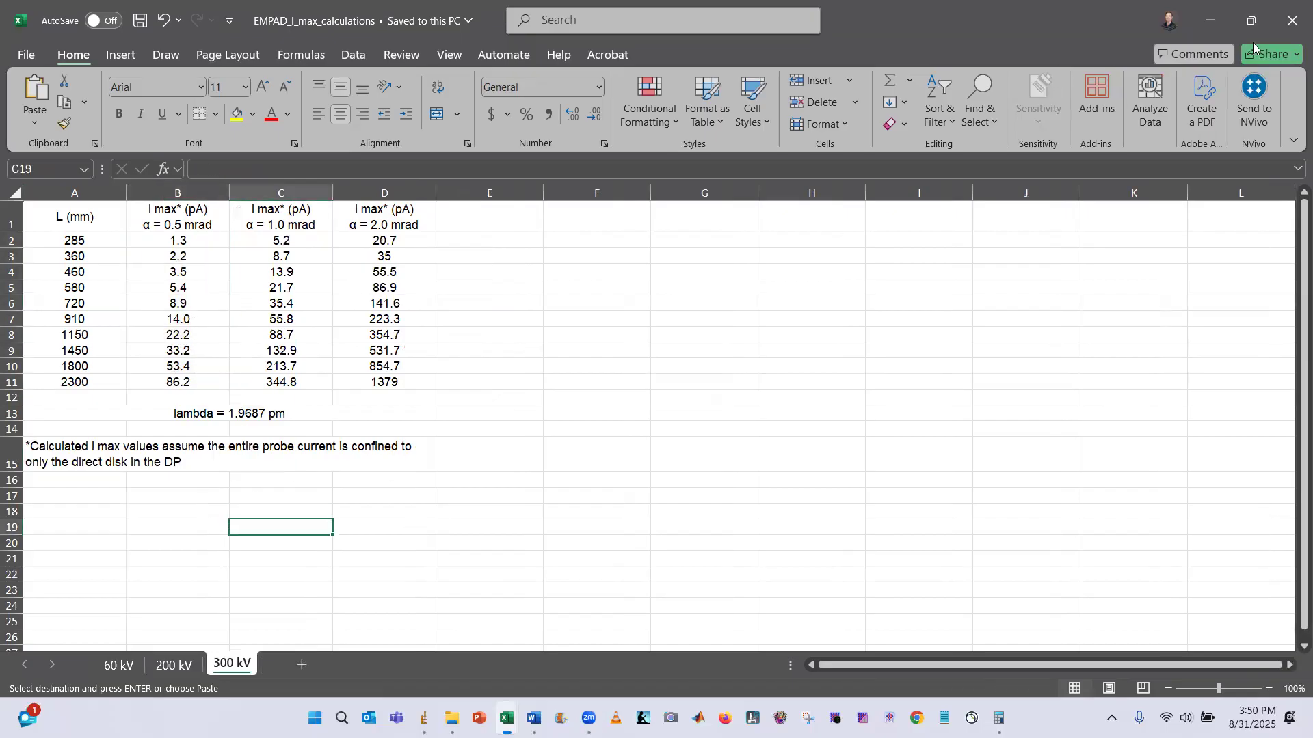
left_click(1208, 20)
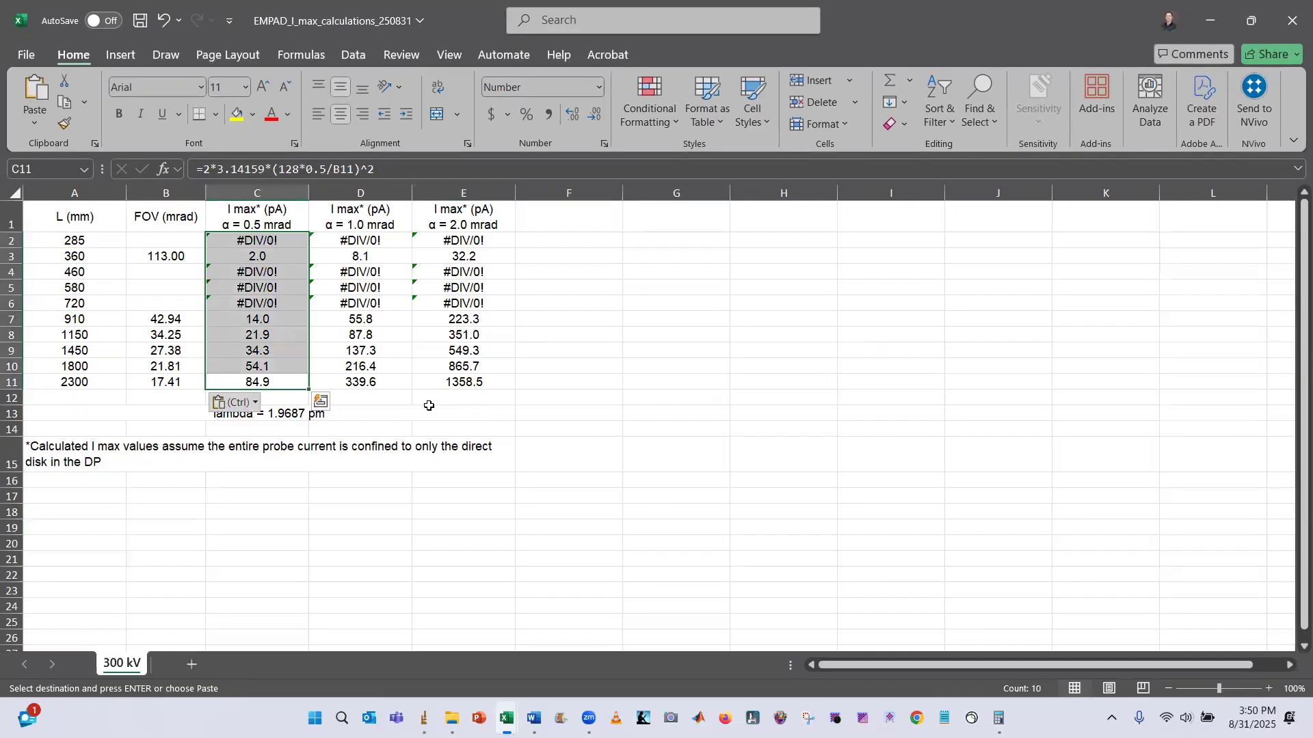
left_click(657, 380)
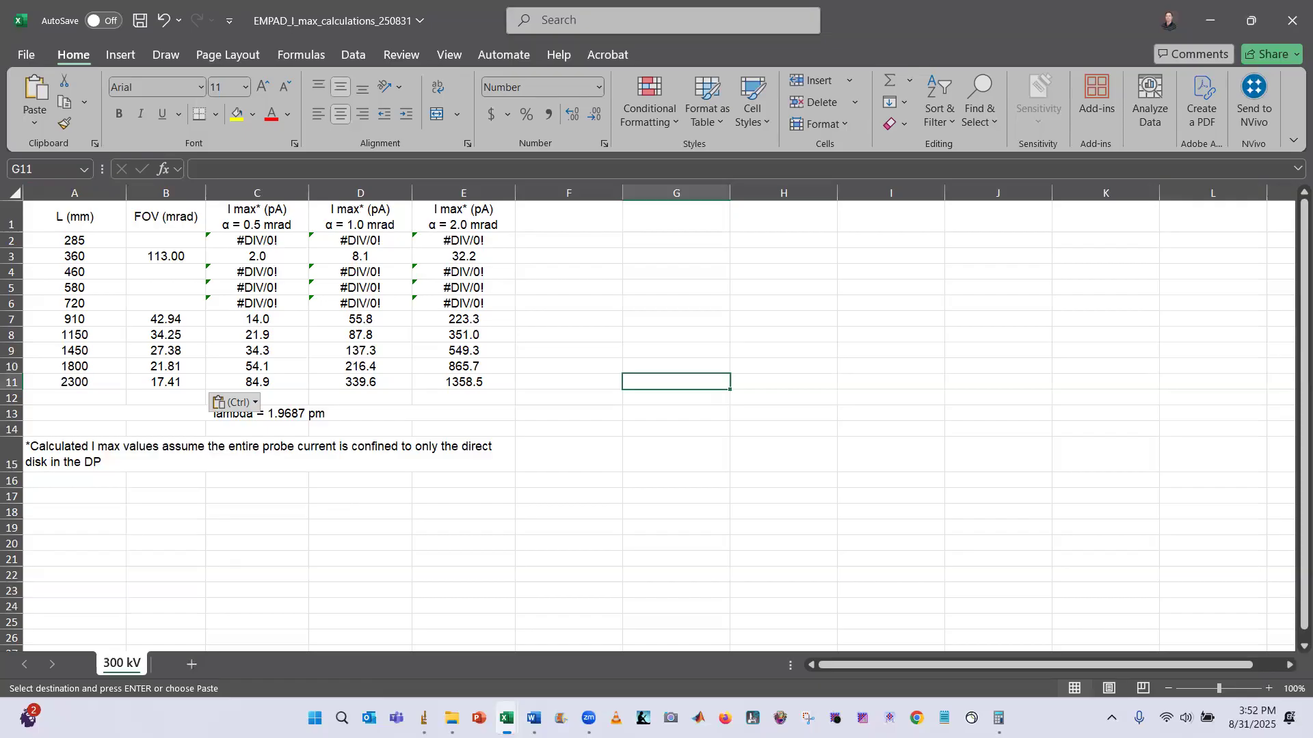
Bring up the averaged diffraction image, zoom in on the direct-beam disk and back out, and close the image window
left_click(424, 718)
left_click(602, 638)
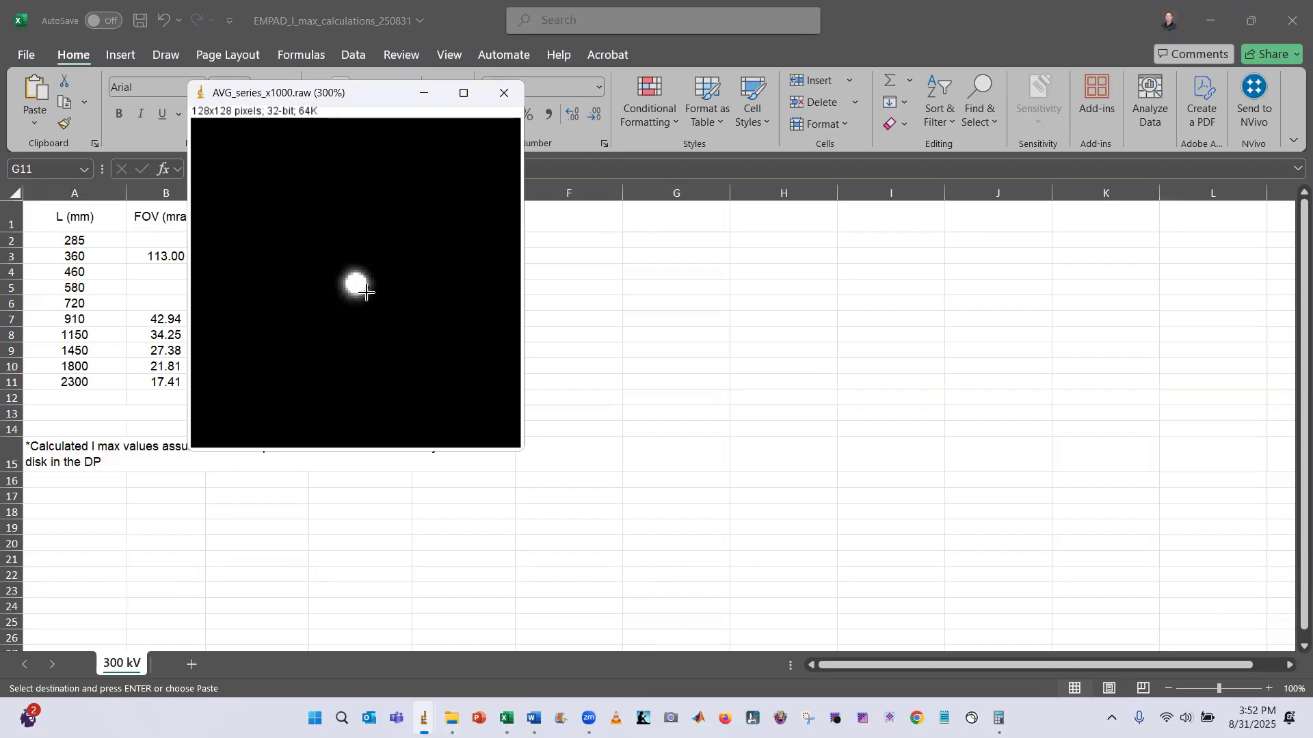
scroll(362, 294, "up", 3)
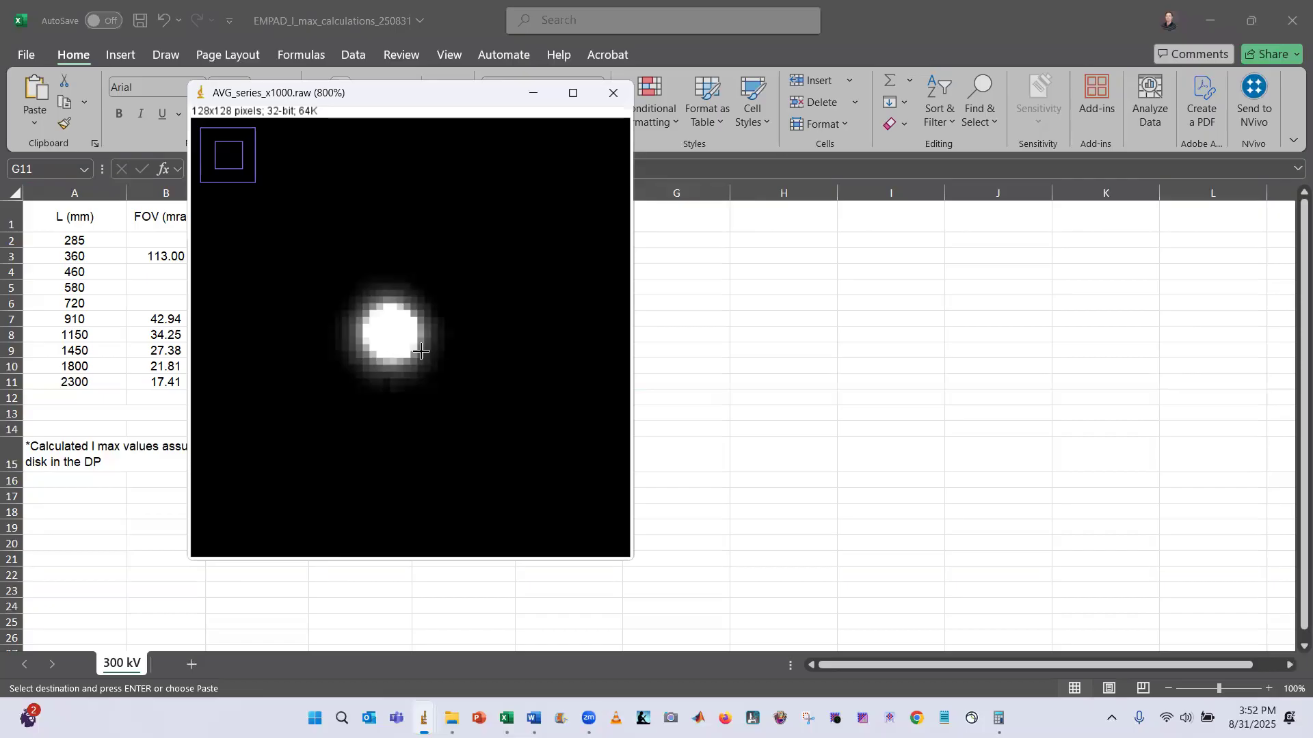
scroll(439, 372, "down", 3)
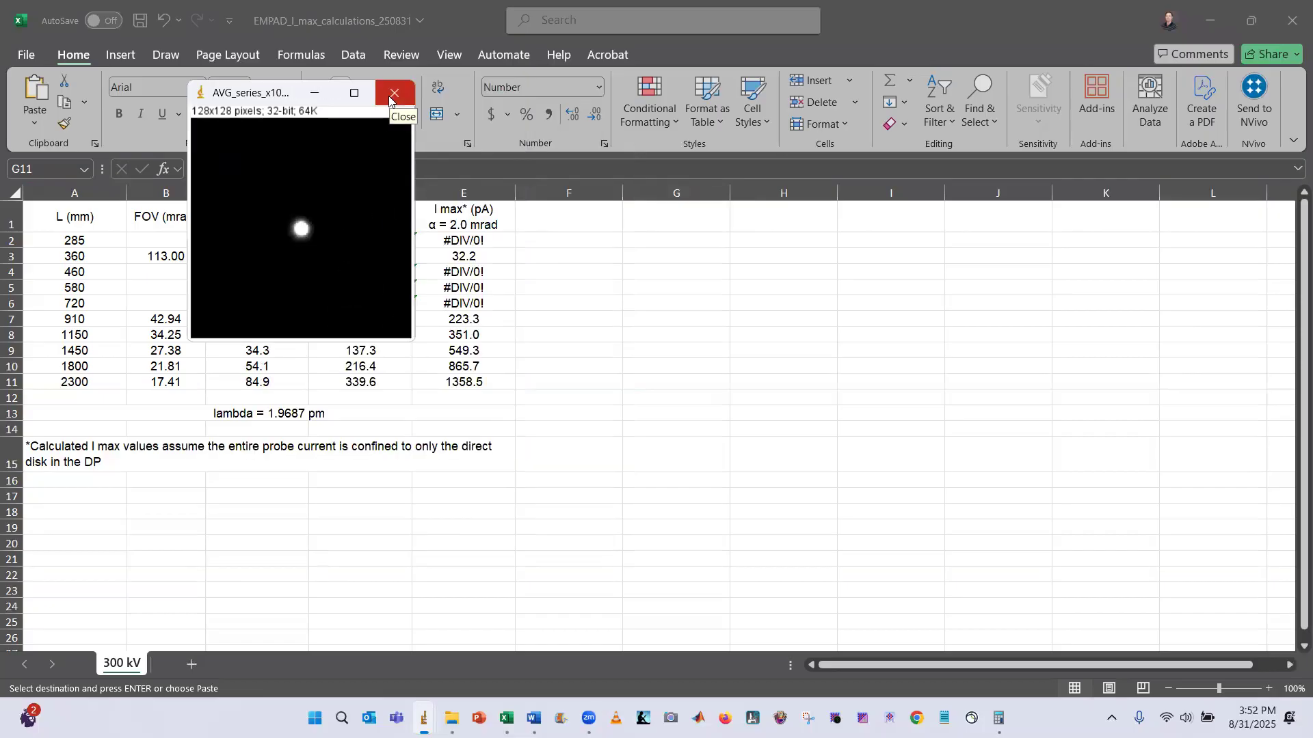
left_click(389, 96)
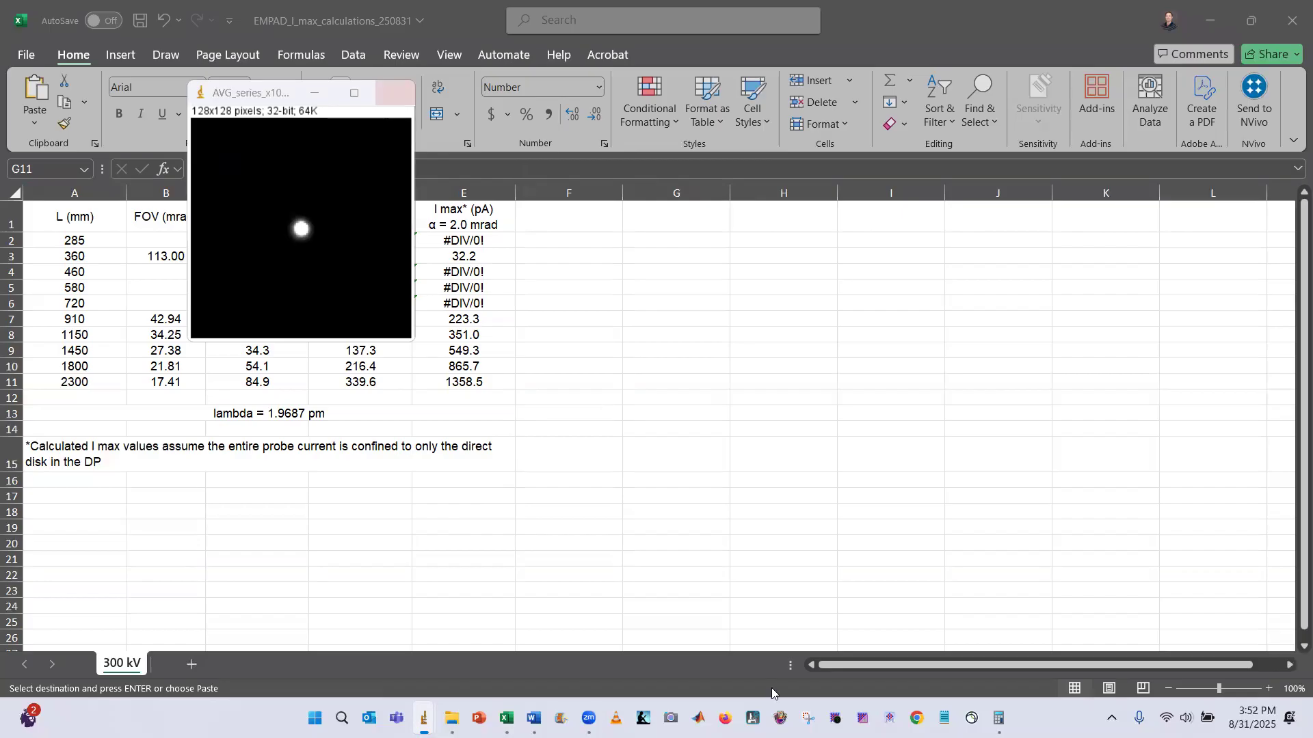
left_click(676, 233)
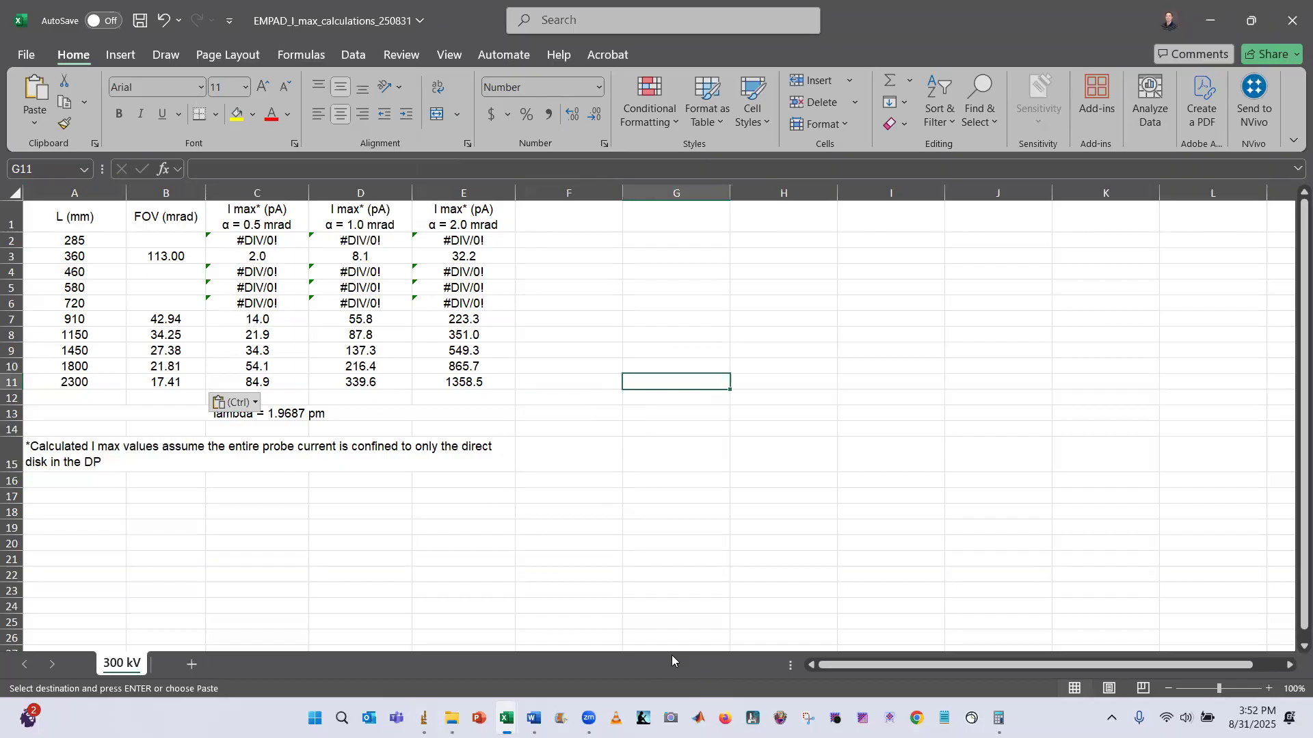
left_click(671, 655)
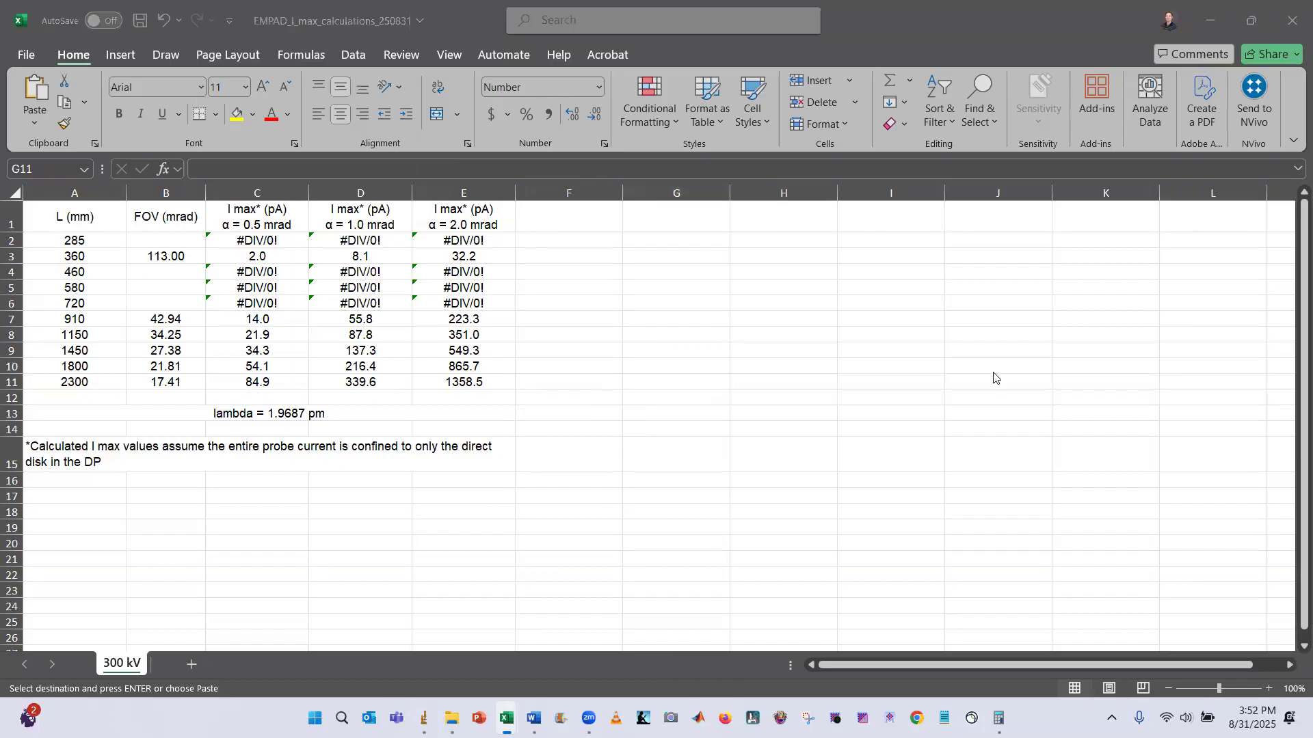